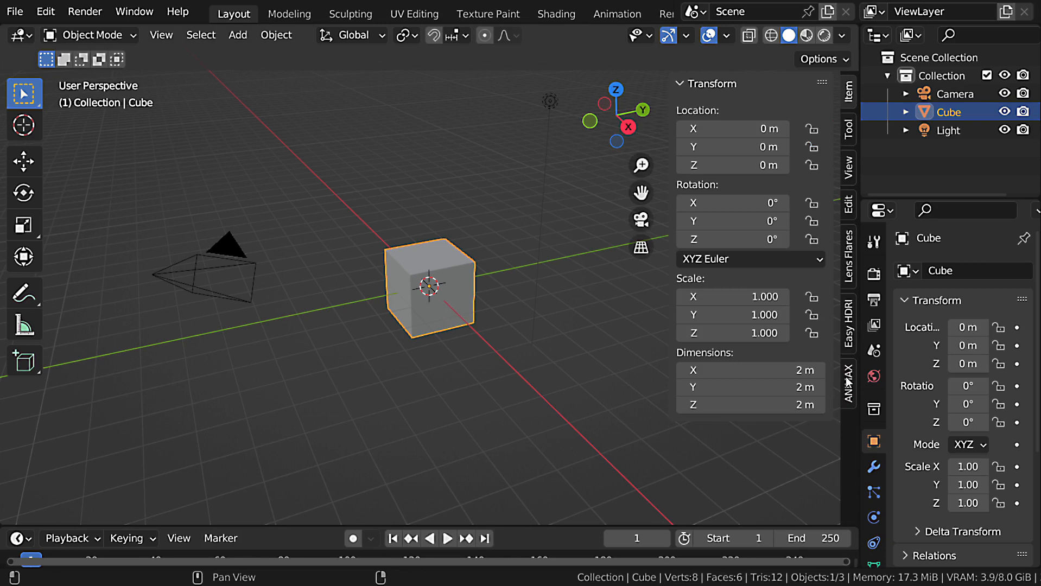
# Enable automatic running of Python scripts for the ANIMAX add-on and load it.
pyautogui.click(847, 382)
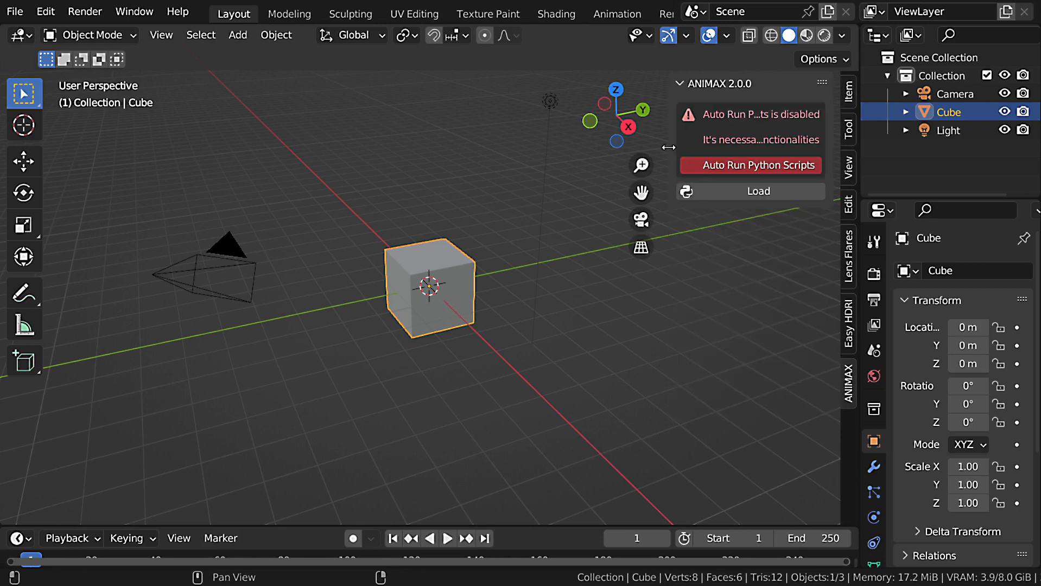
pyautogui.moveTo(674, 148); pyautogui.dragTo(592, 147)
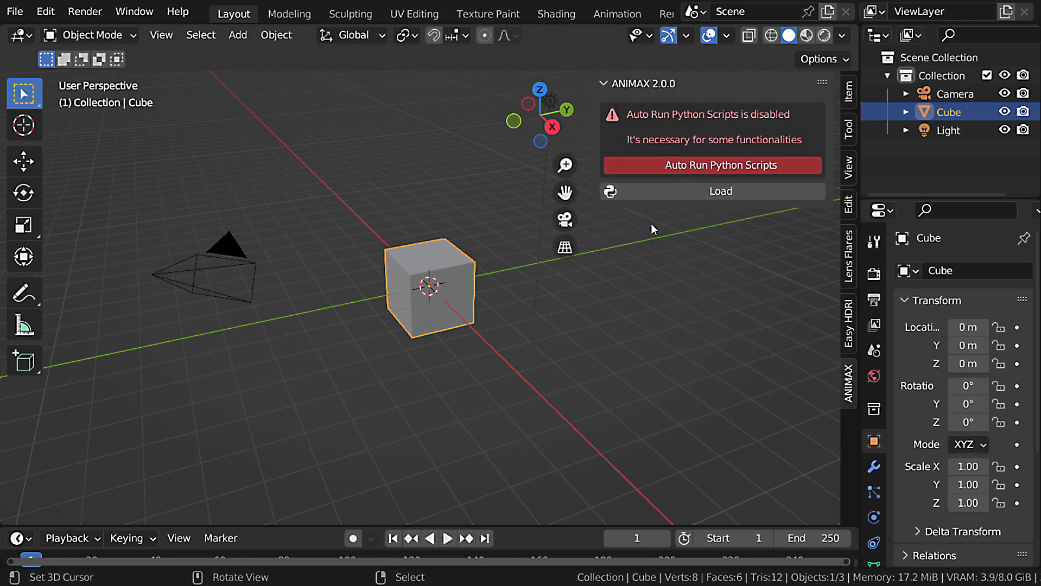
pyautogui.click(690, 165)
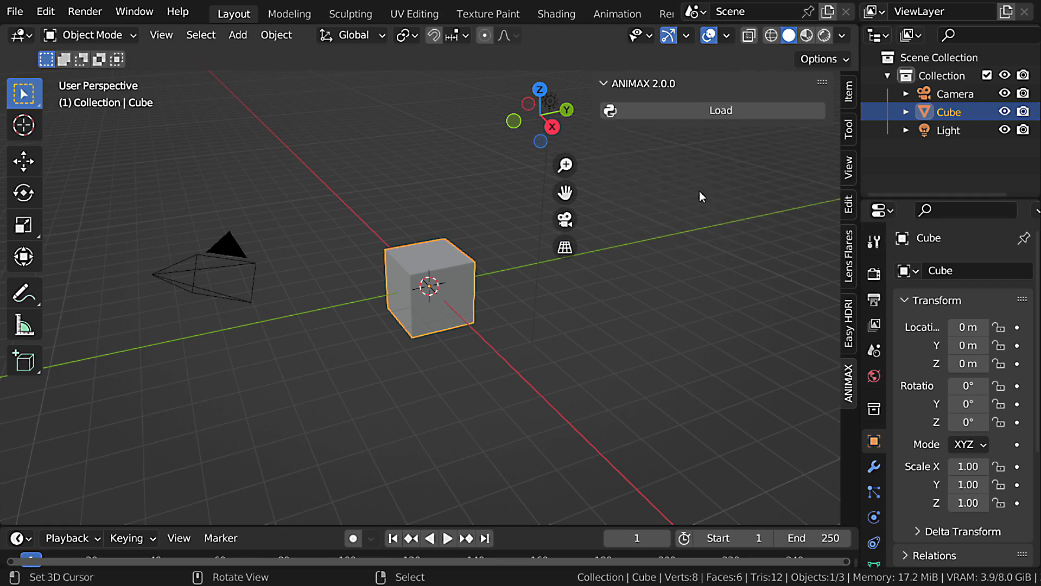
pyautogui.click(736, 113)
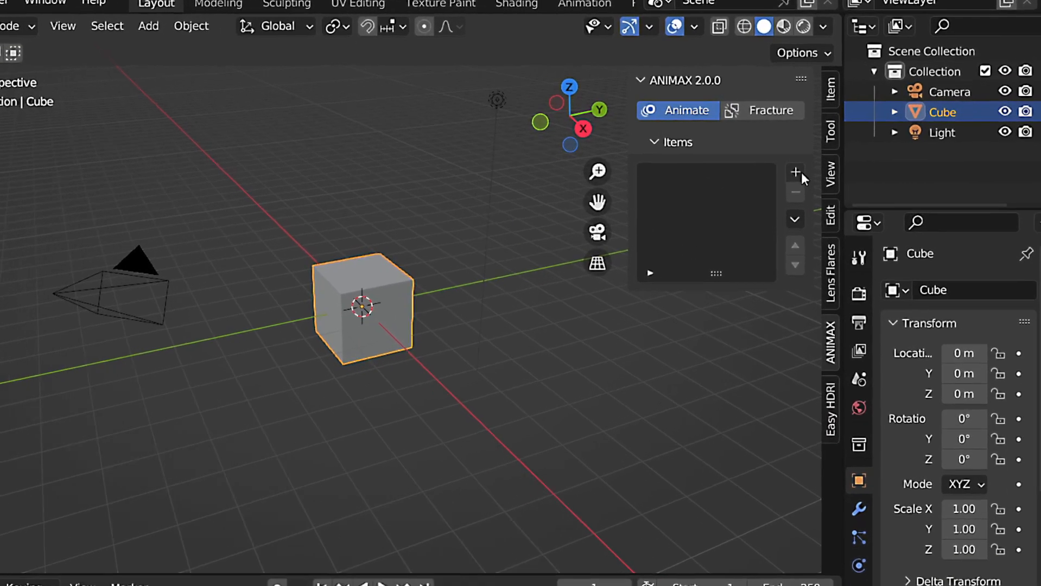
# Add a Collection item to the ANIMAX animation items.
pyautogui.click(797, 172)
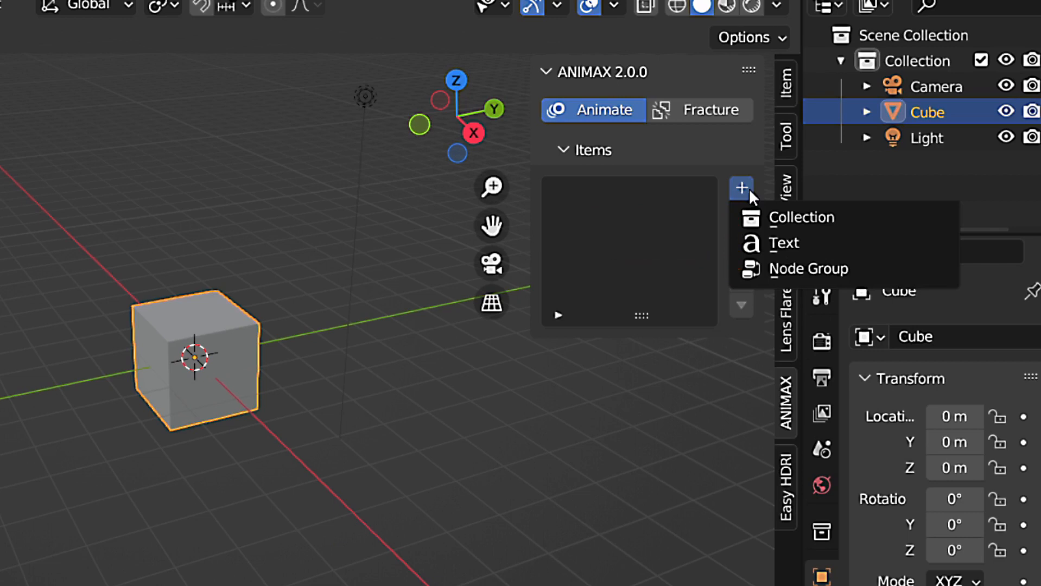
pyautogui.click(801, 218)
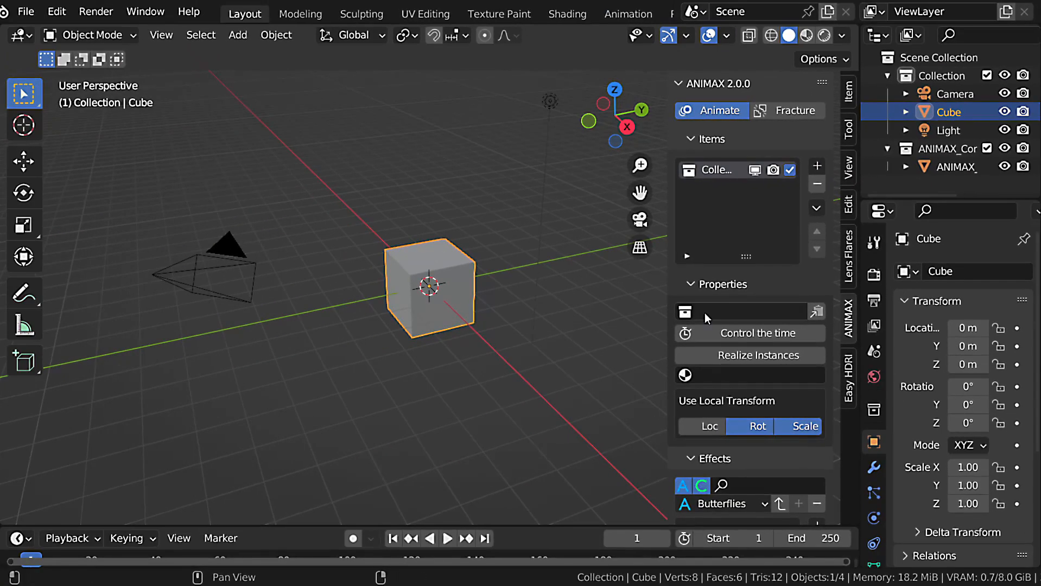
pyautogui.click(722, 311)
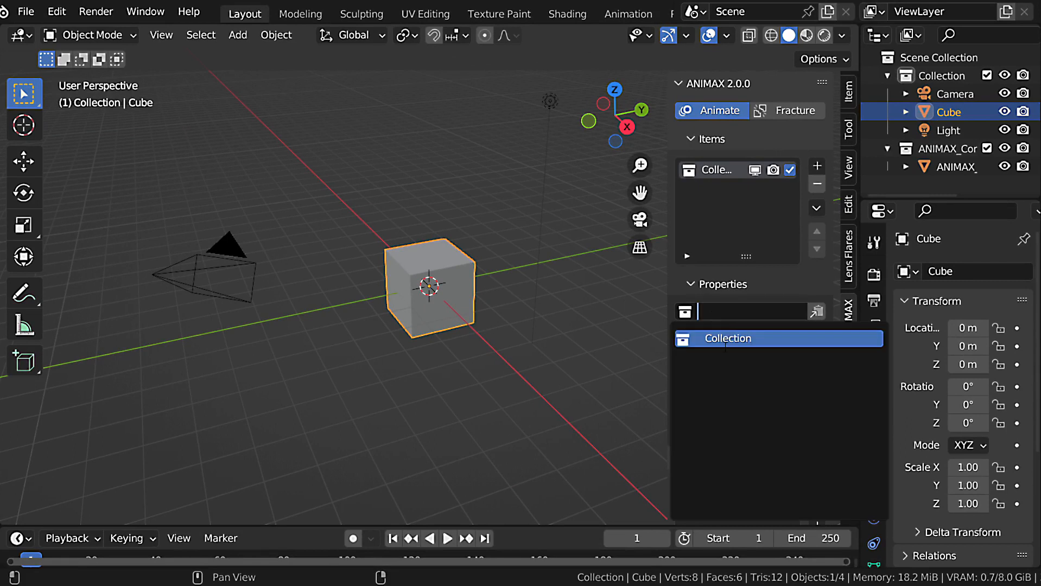
pyautogui.click(618, 297)
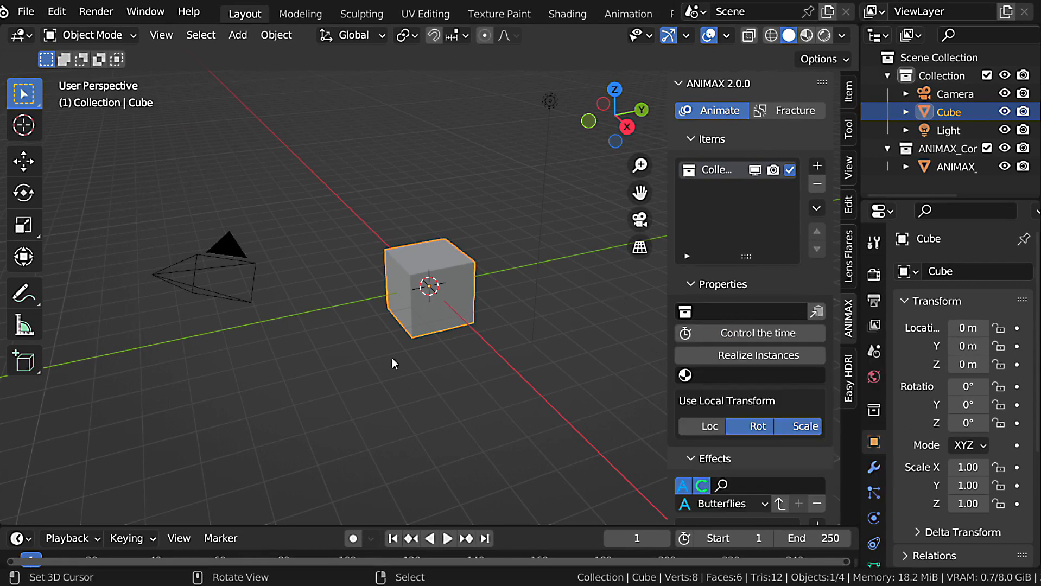
pyautogui.moveTo(392, 358); pyautogui.dragTo(452, 306, button='middle')
# Set the Cube as the input mesh for ANIMAX mesh slicing.
pyautogui.click(789, 112)
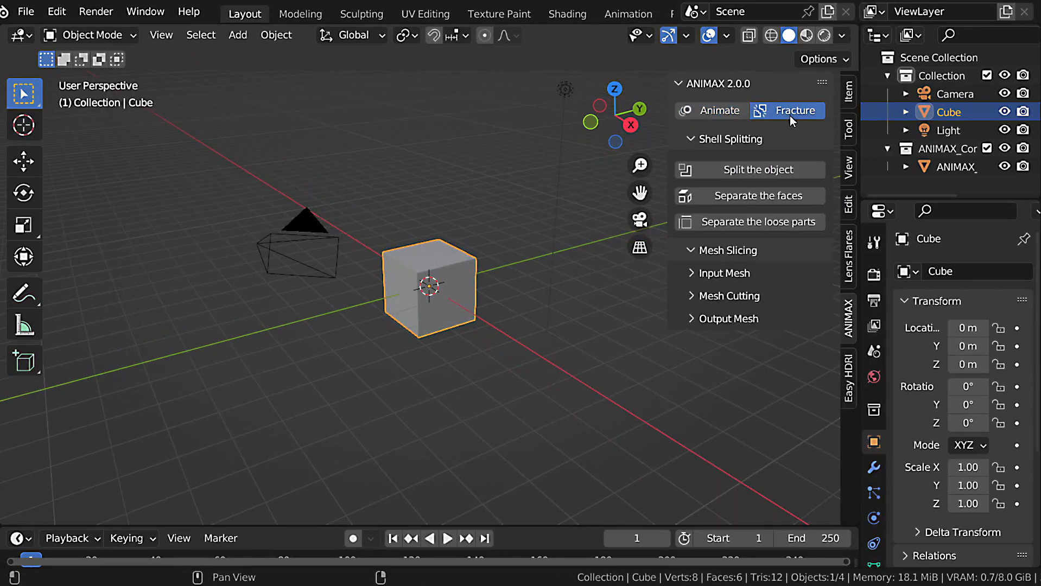
pyautogui.click(742, 139)
pyautogui.click(737, 184)
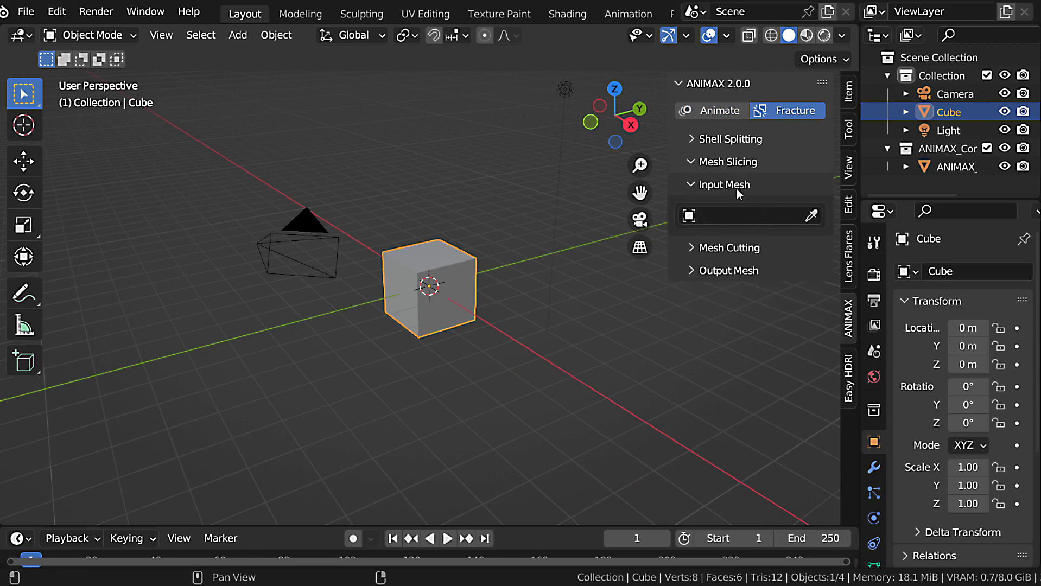
pyautogui.click(812, 215)
pyautogui.click(458, 245)
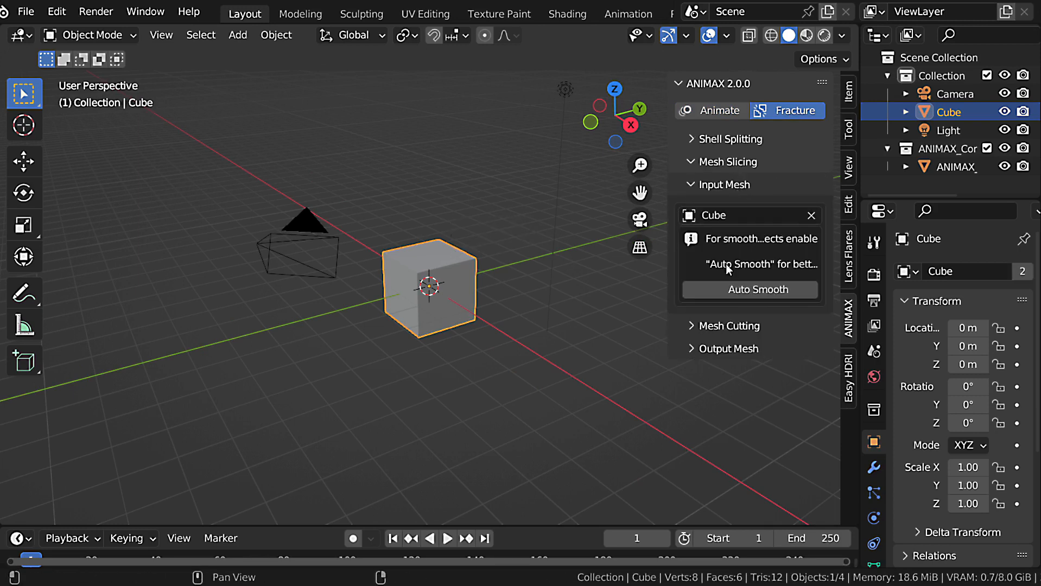
# Load the Cubes mesh-cutting preset with its X, Y and Z slicers and execute the slicing on the cube.
pyautogui.click(734, 185)
pyautogui.click(734, 209)
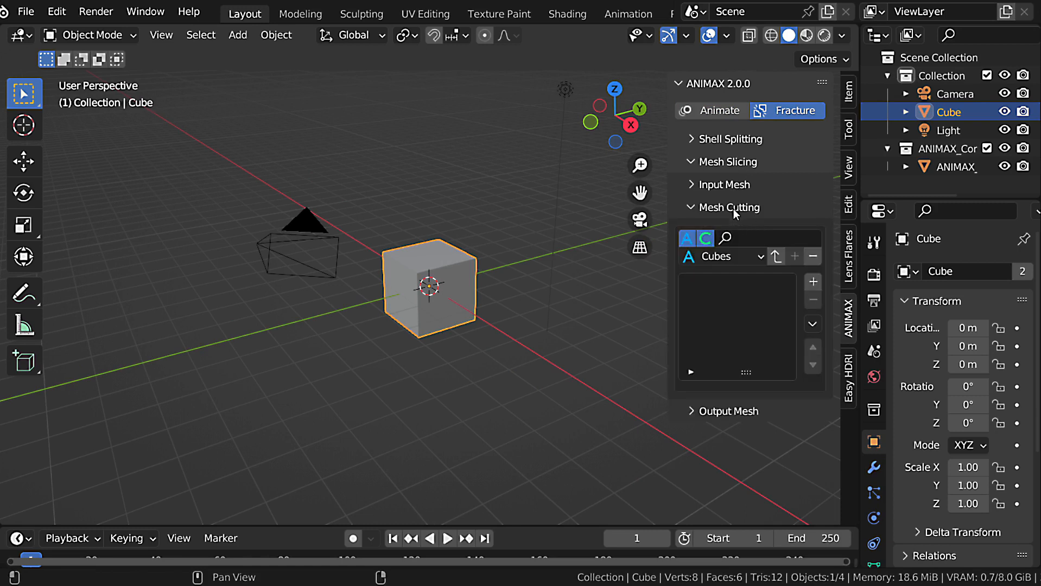
pyautogui.click(778, 257)
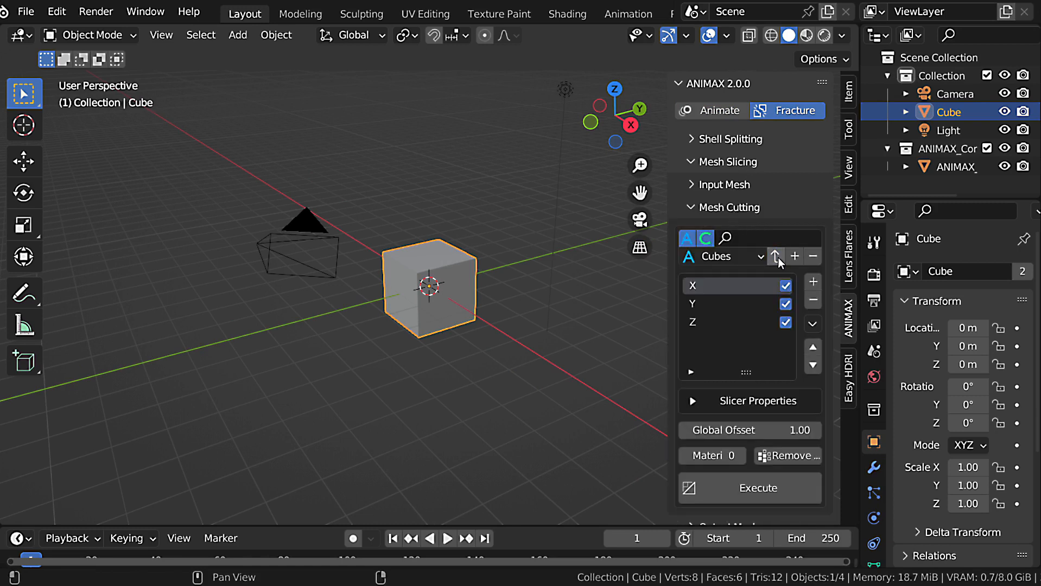
pyautogui.scroll(-1, 771, 304)
pyautogui.click(748, 473)
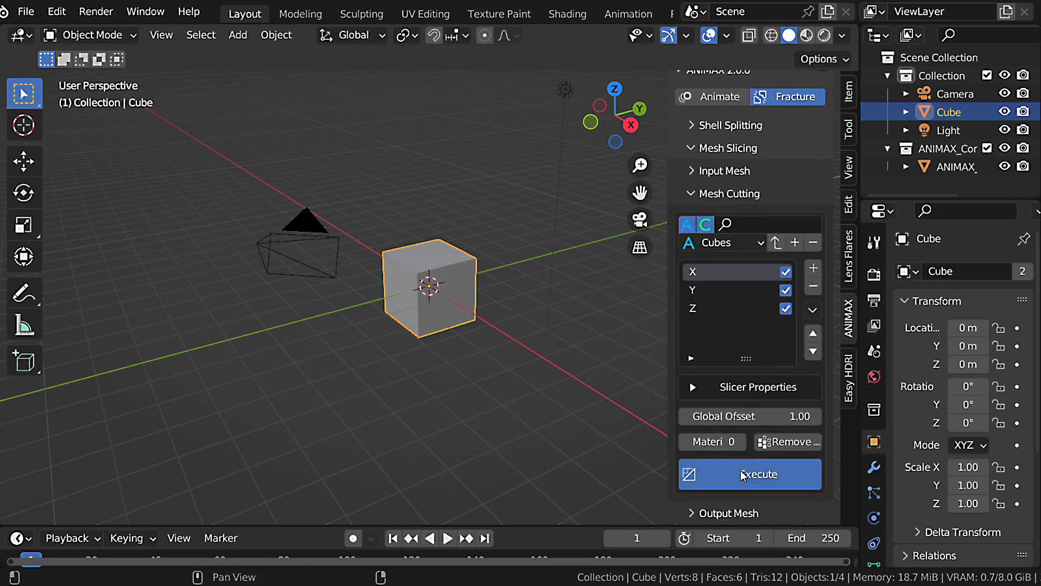
# Apply the slicing to the output mesh, placing the pieces in a new collection named Cubes.
pyautogui.click(729, 198)
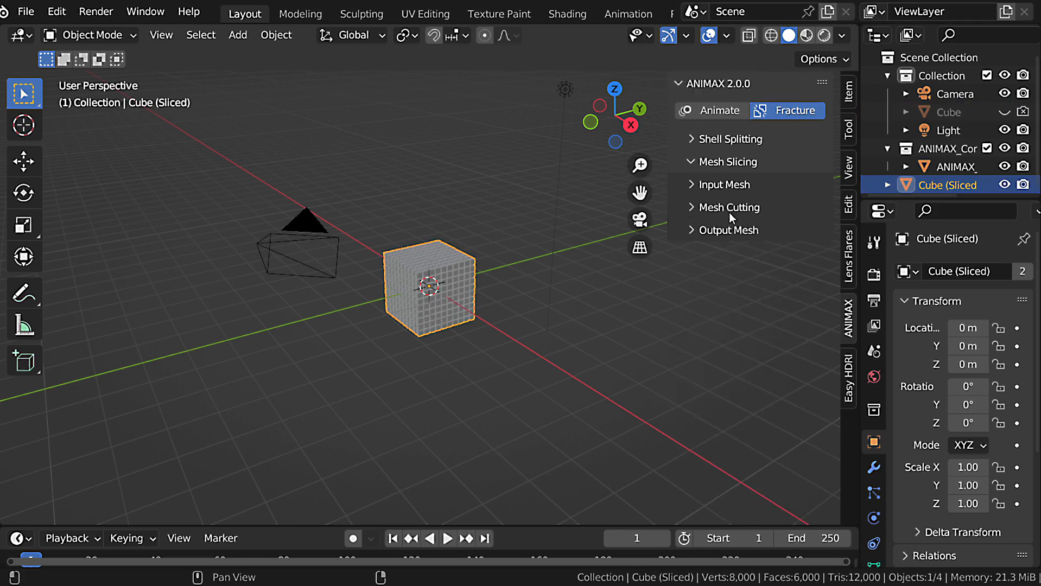
pyautogui.click(730, 231)
pyautogui.click(747, 315)
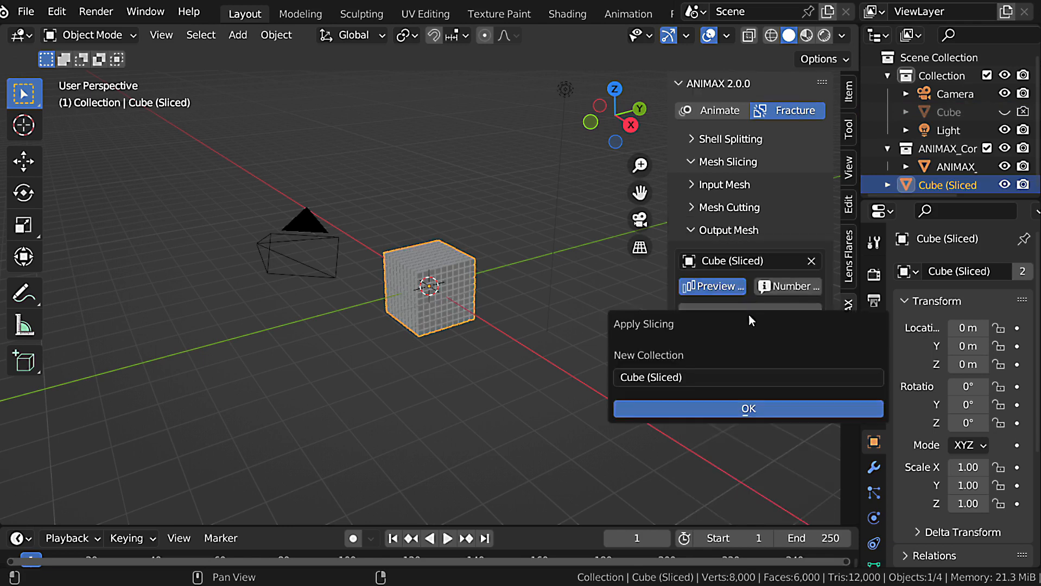
pyautogui.click(722, 379)
pyautogui.press('End')
pyautogui.press('BackSpace')
pyautogui.press('BackSpace')
pyautogui.press('BackSpace')
pyautogui.press('BackSpace')
pyautogui.press('BackSpace')
pyautogui.press('BackSpace')
pyautogui.press('BackSpace')
pyautogui.press('BackSpace')
pyautogui.press('BackSpace')
pyautogui.write('s')
pyautogui.press('Return')
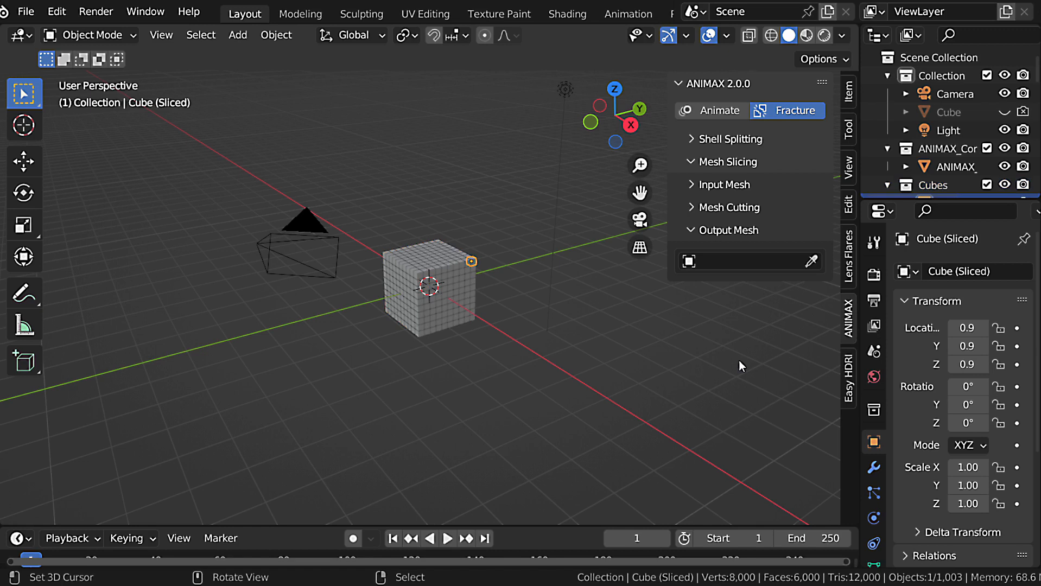
# Assign the Cubes collection to the ANIMAX animation item and name the item after that collection.
pyautogui.click(729, 112)
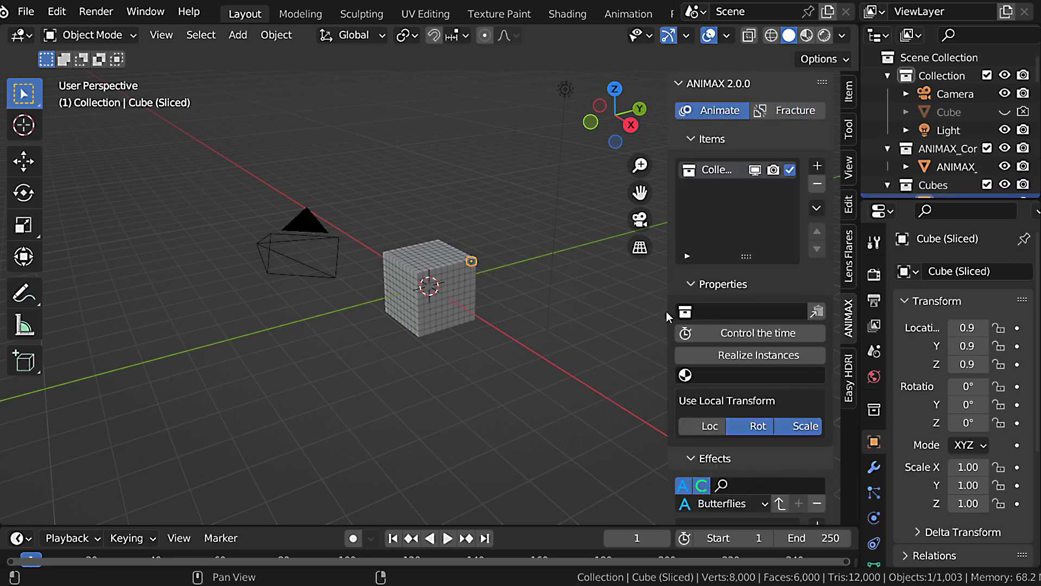
pyautogui.click(725, 312)
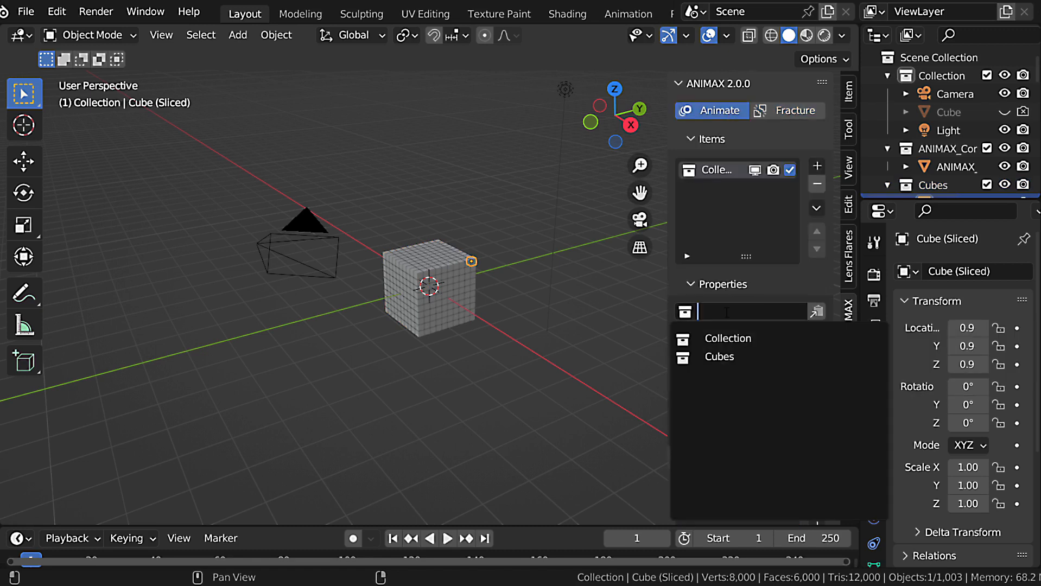
pyautogui.click(718, 357)
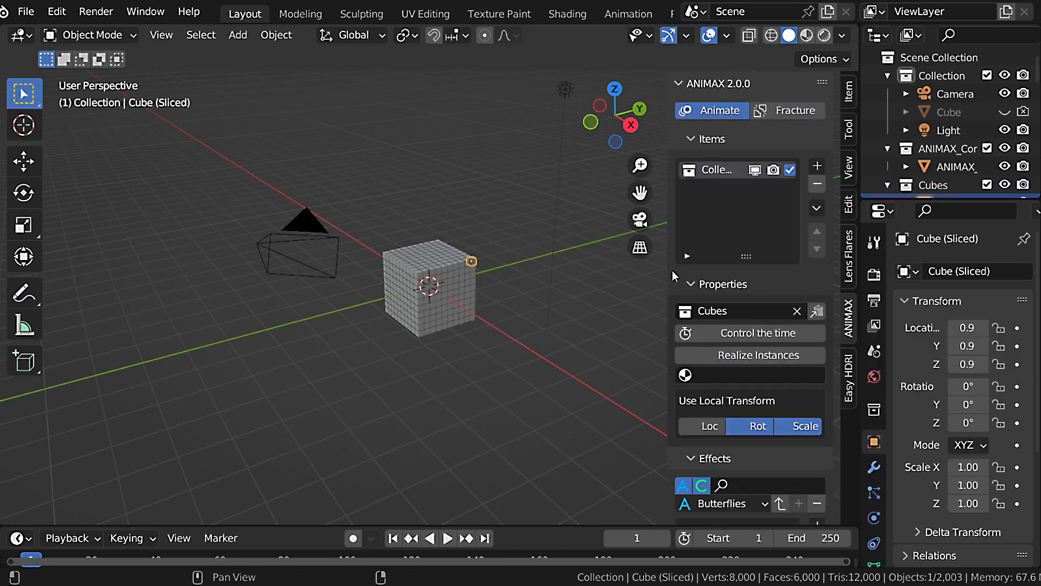
pyautogui.moveTo(670, 269); pyautogui.dragTo(608, 337)
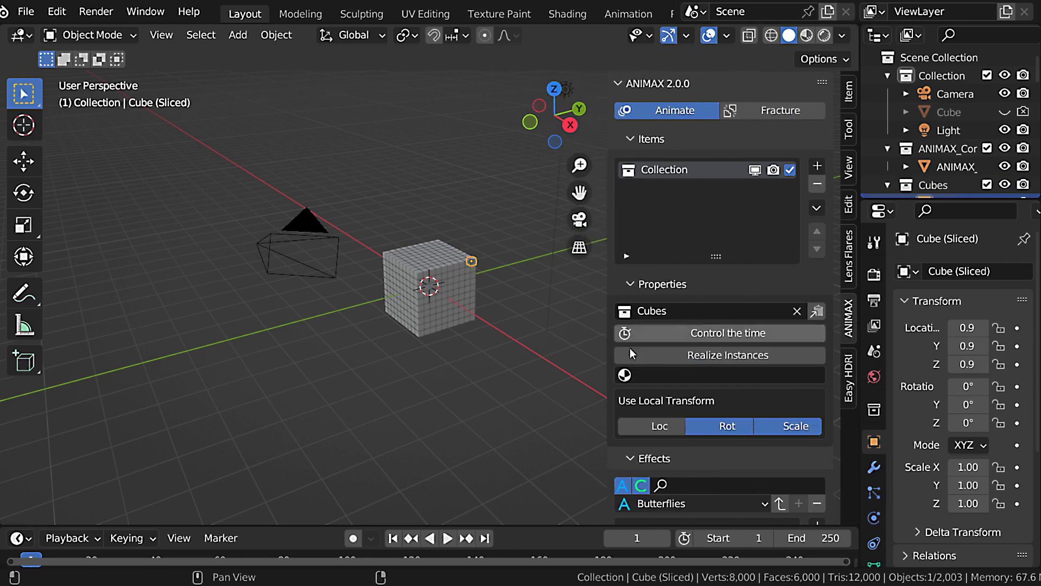
pyautogui.click(815, 312)
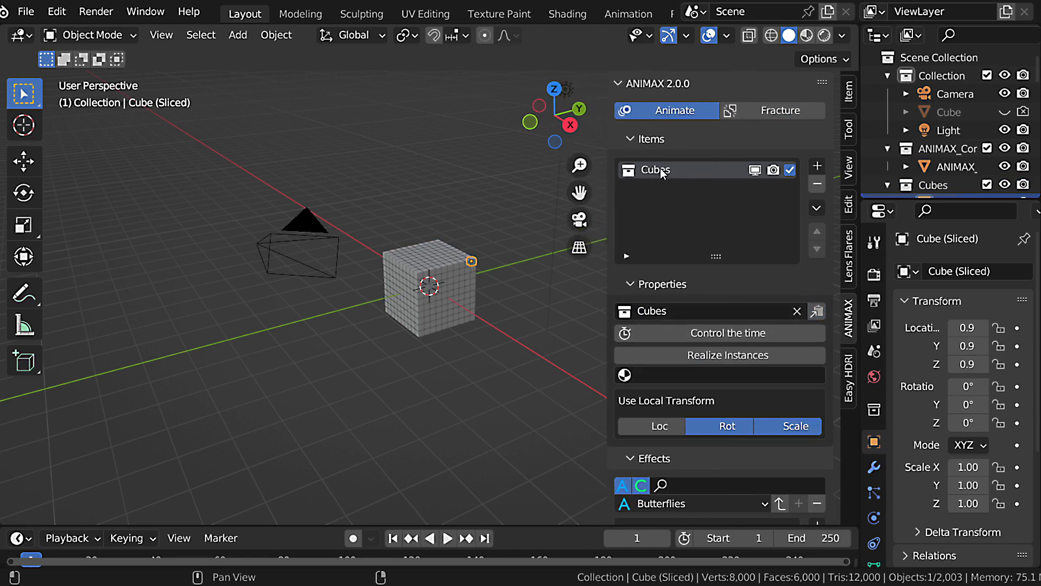
# Try adding a Transform effect to the Cubes item, and remove it from the effects list.
pyautogui.scroll(-2, 703, 333)
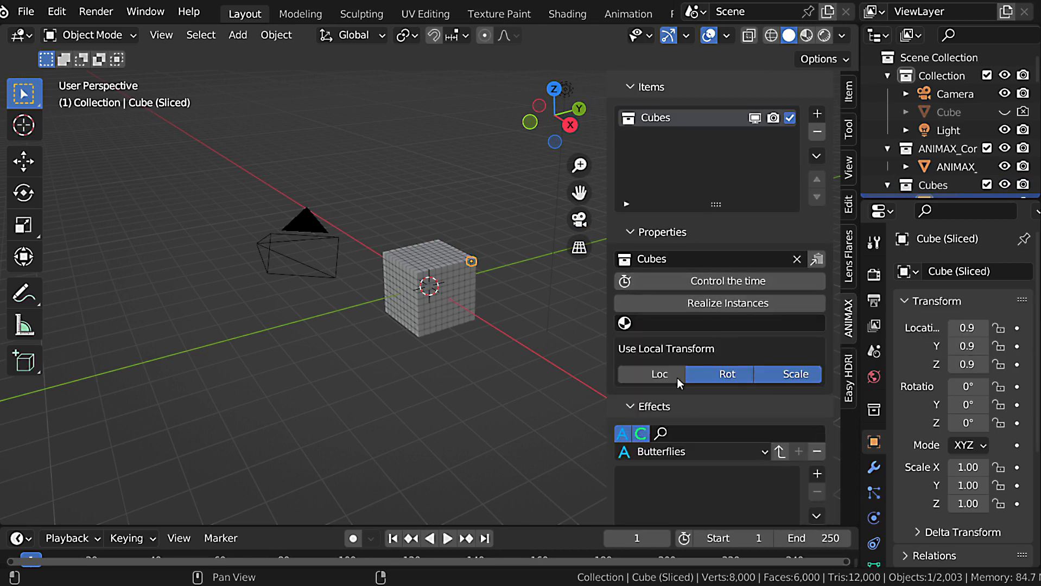
pyautogui.scroll(2, 710, 397)
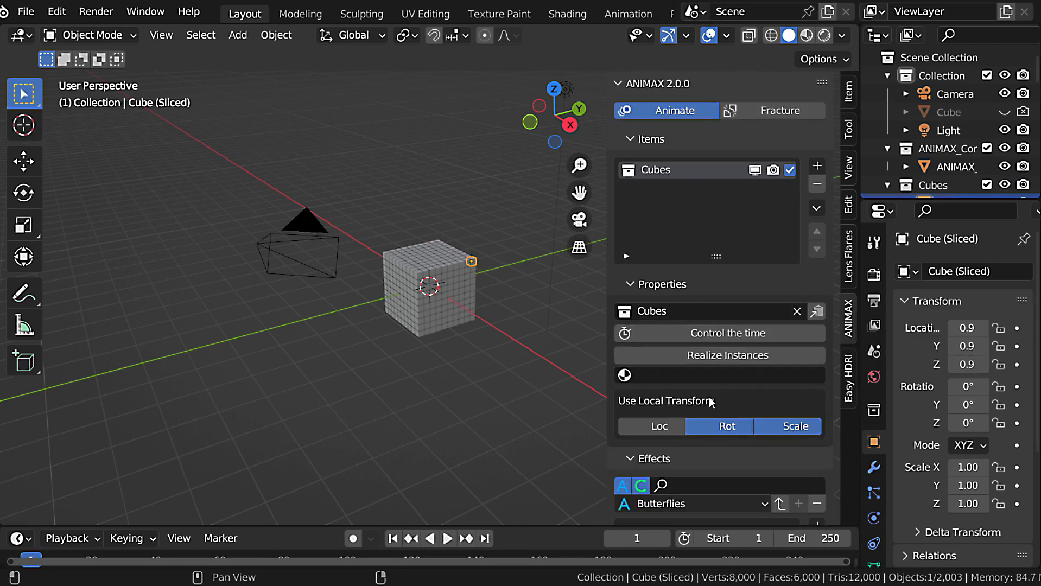
pyautogui.click(658, 137)
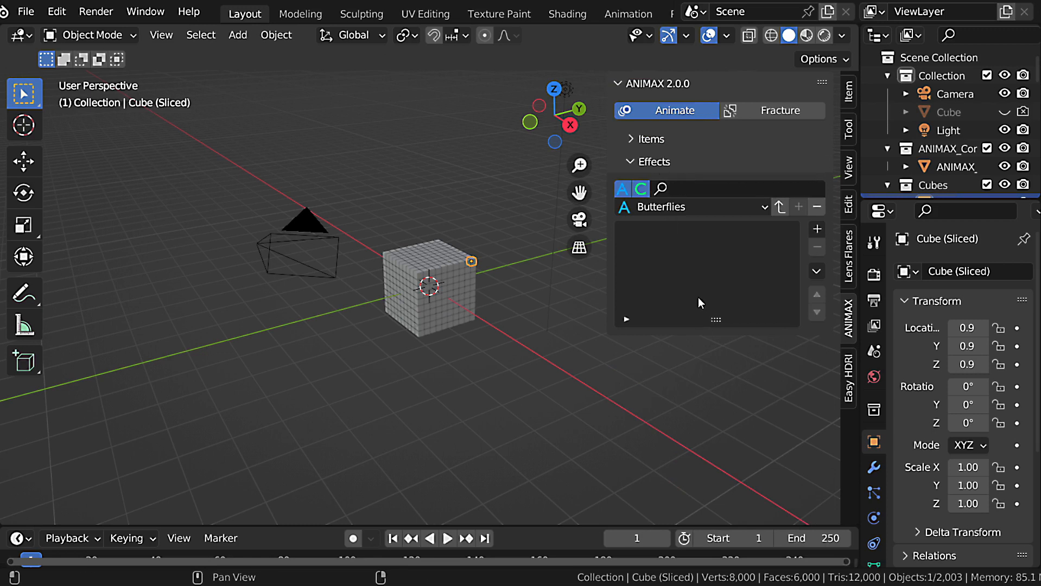
pyautogui.click(818, 229)
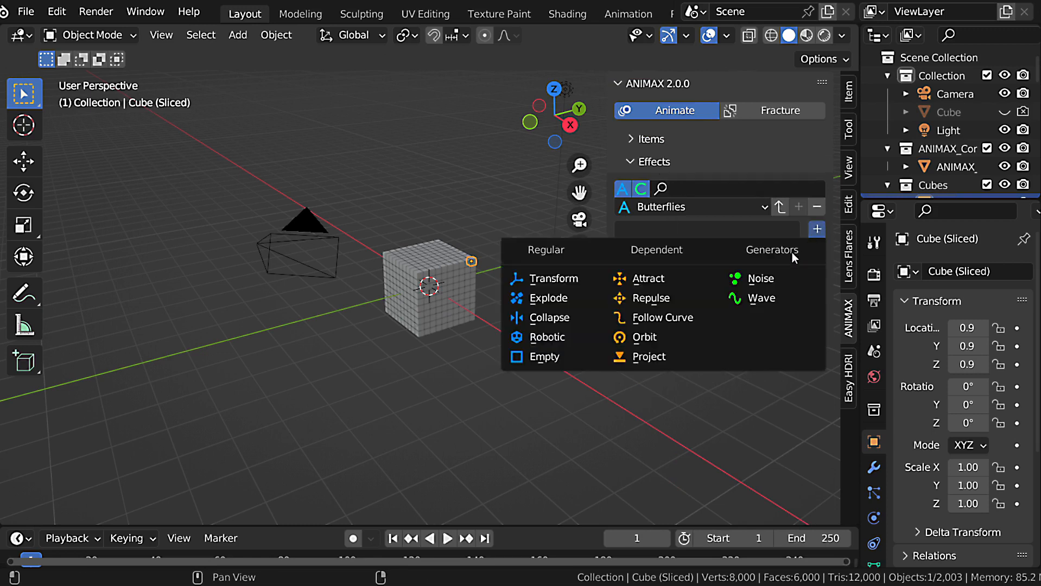
pyautogui.click(563, 280)
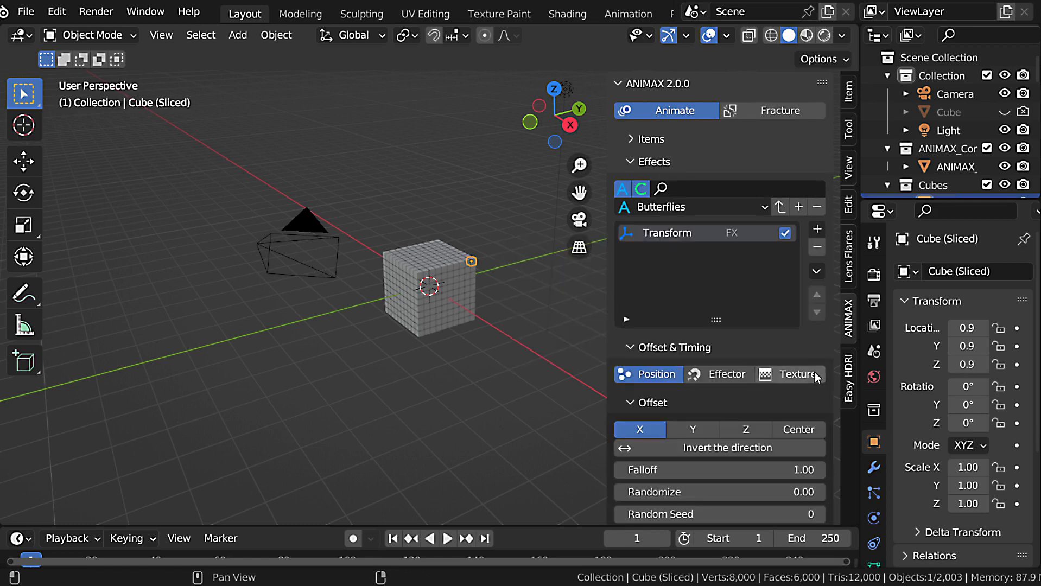
pyautogui.scroll(-2, 744, 331)
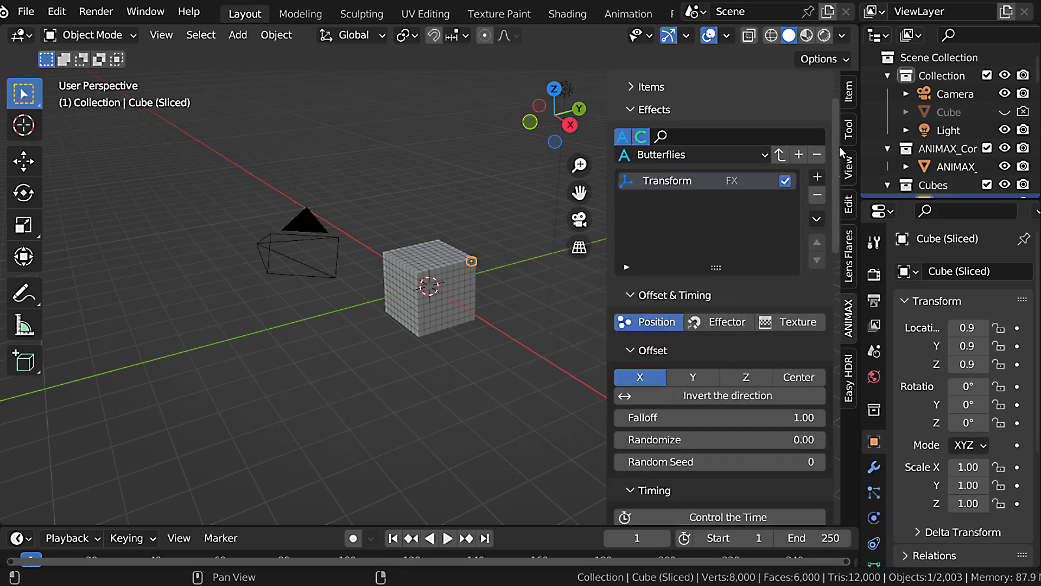
pyautogui.moveTo(840, 146)
pyautogui.mouseDown()
pyautogui.moveTo(836, 434)
pyautogui.moveTo(839, 137)
pyautogui.mouseUp()
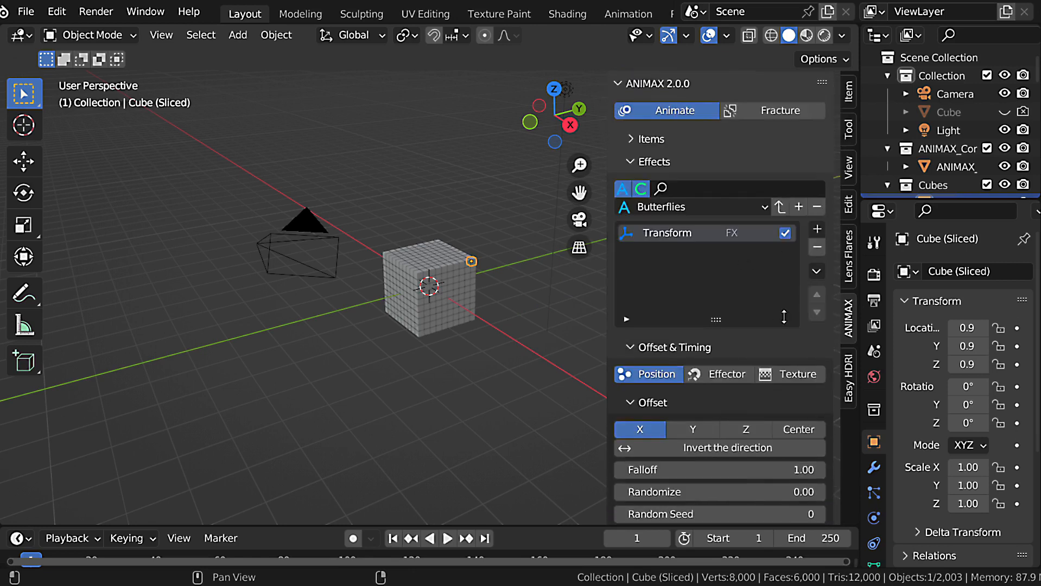
pyautogui.click(817, 247)
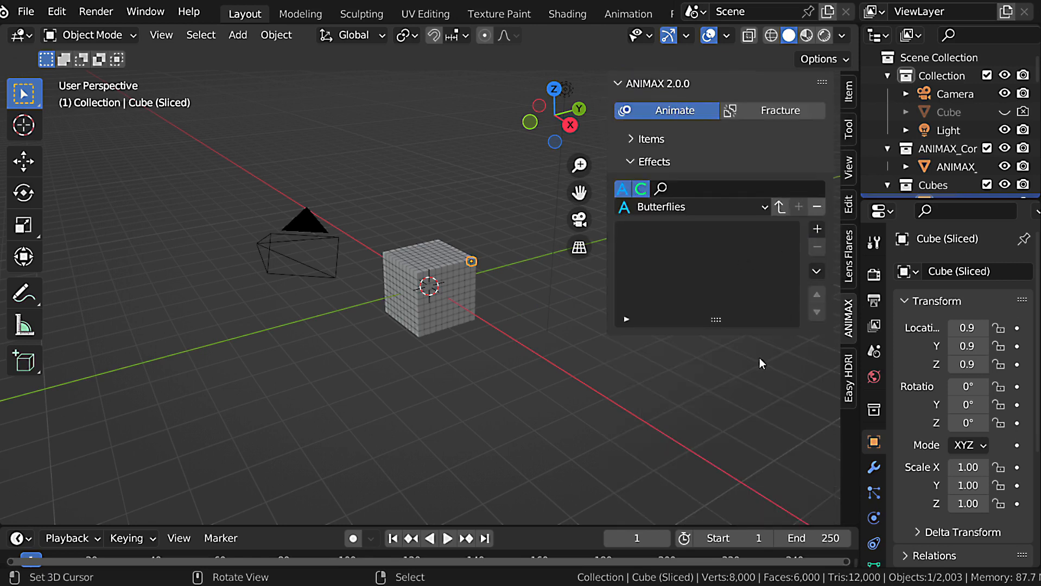
# Load the Butterflies effects preset for the Cubes item and briefly preview the animation.
pyautogui.click(779, 208)
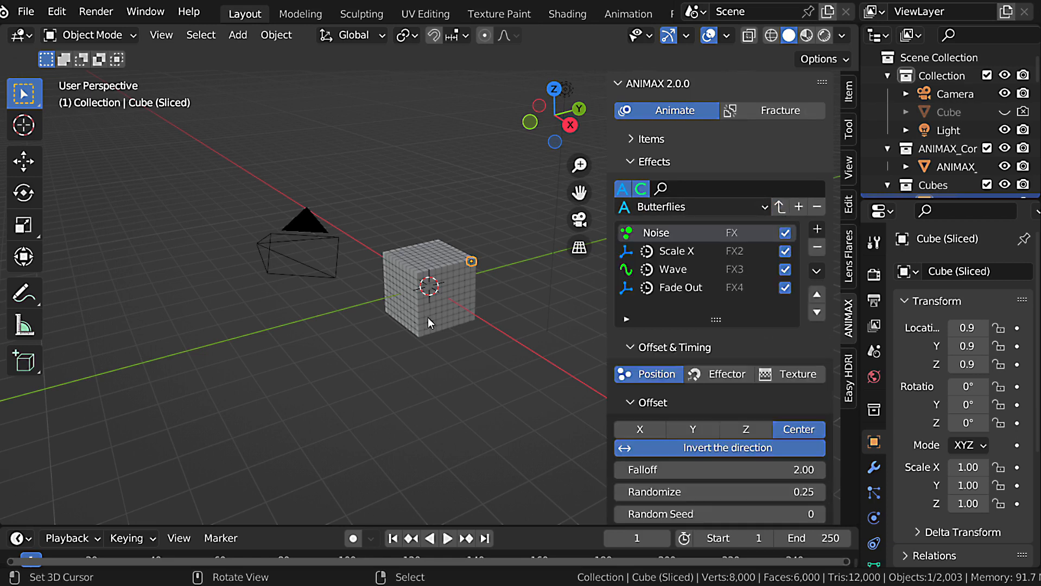
pyautogui.moveTo(428, 323); pyautogui.dragTo(443, 323, button='middle')
pyautogui.press('space')
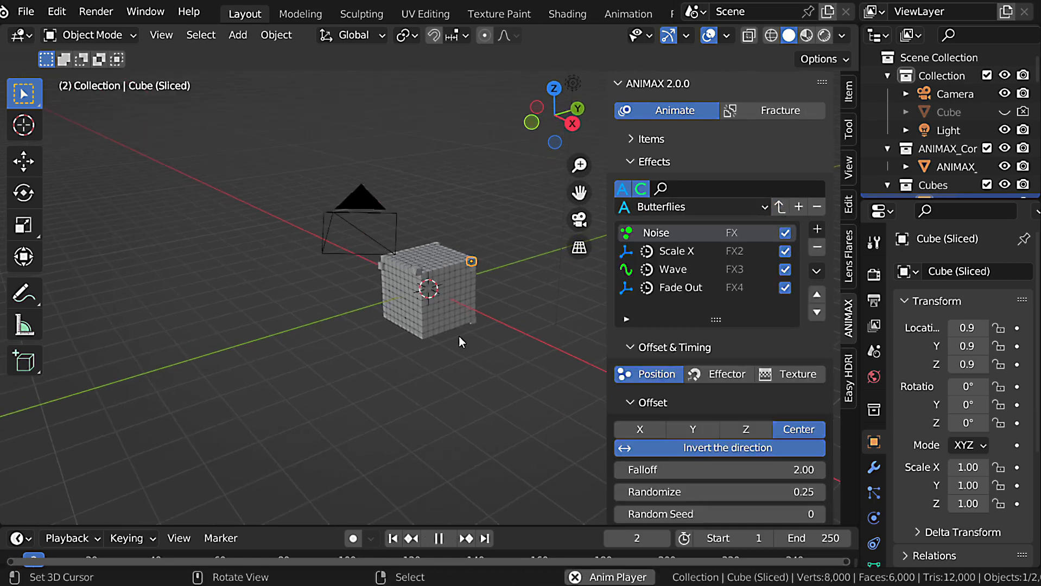
pyautogui.press('Escape')
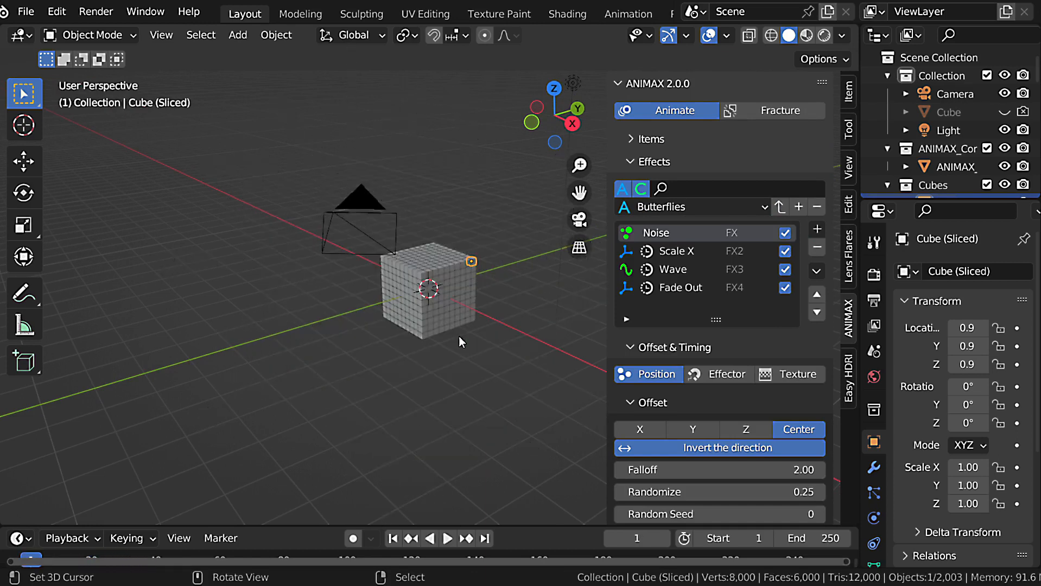
# Exclude the source Cubes collection from the view layer and play the animation of the ANIMAX container.
pyautogui.moveTo(440, 298); pyautogui.dragTo(461, 299, button='middle')
pyautogui.scroll(-3, 990, 126)
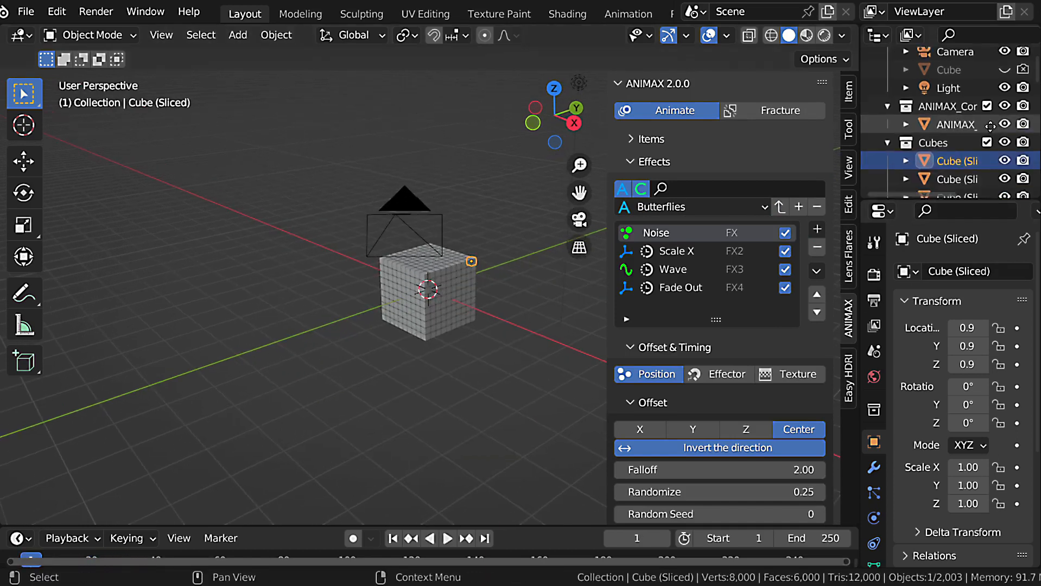
pyautogui.moveTo(990, 126); pyautogui.dragTo(990, 102, button='middle')
pyautogui.click(988, 120)
pyautogui.press('space')
pyautogui.rightClick(399, 333)
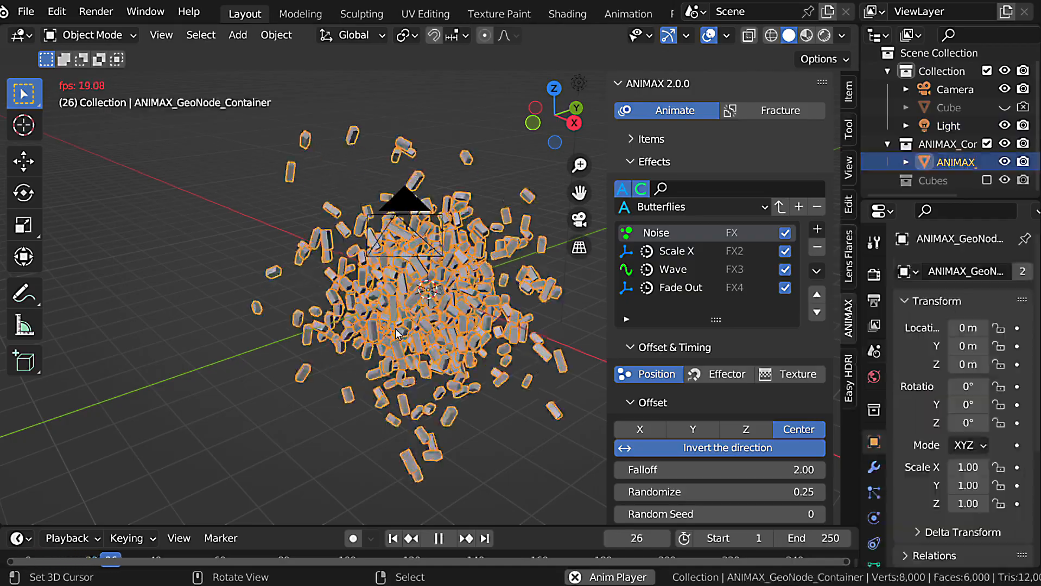
# Replay the butterflies animation, examine the settings of the Scale X, Wave and Fade Out effects, and stop playback.
pyautogui.moveTo(396, 329); pyautogui.dragTo(435, 333, button='middle')
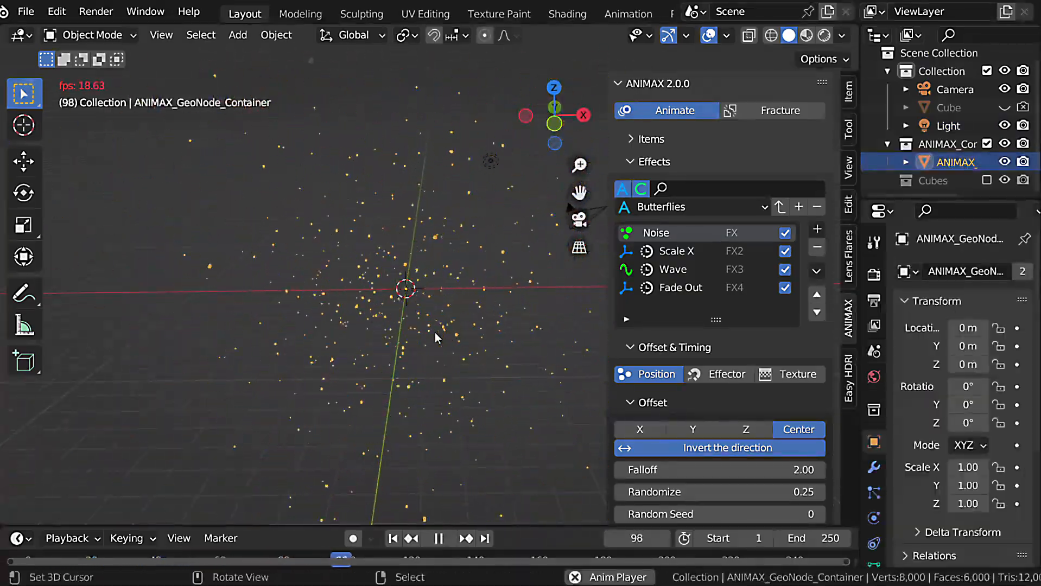
pyautogui.press('Escape')
pyautogui.press('space')
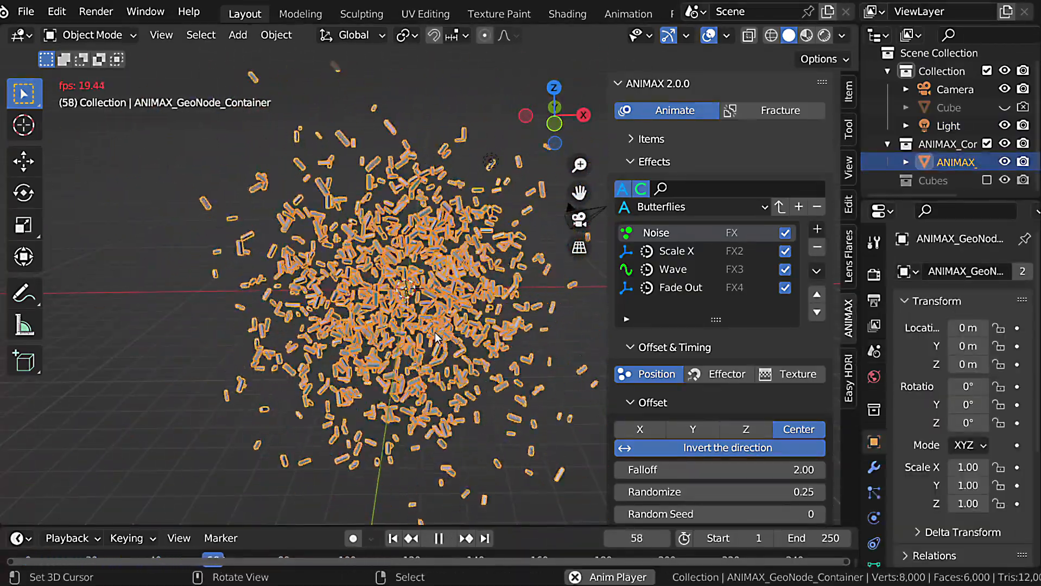
pyautogui.click(679, 255)
pyautogui.click(680, 274)
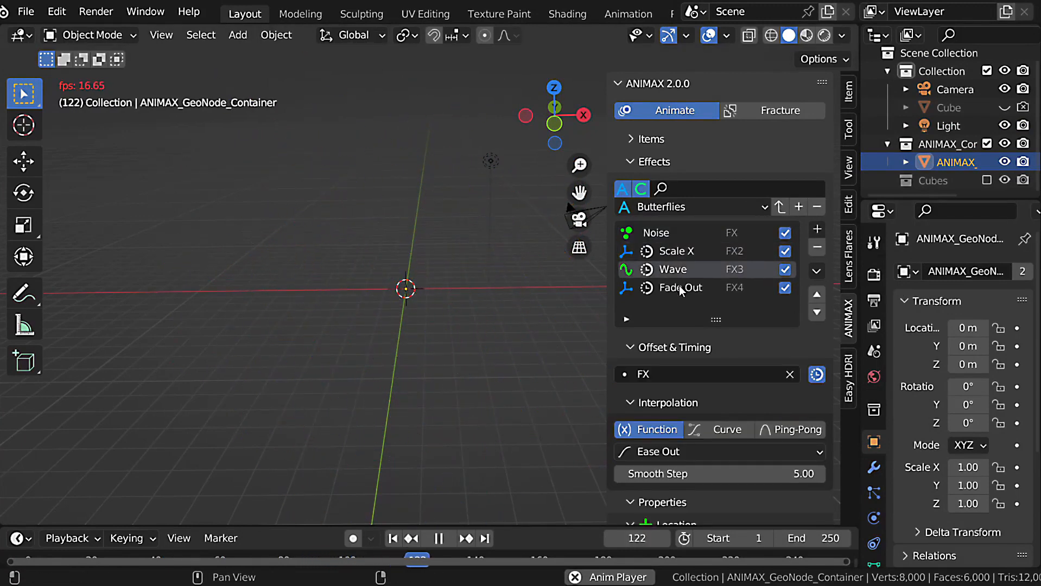
pyautogui.click(680, 289)
pyautogui.press('Escape')
# Disable the Fade Out, Wave and Scale X effects to preview Noise alone, and preview again with Scale X re-enabled.
pyautogui.moveTo(785, 288); pyautogui.dragTo(785, 243)
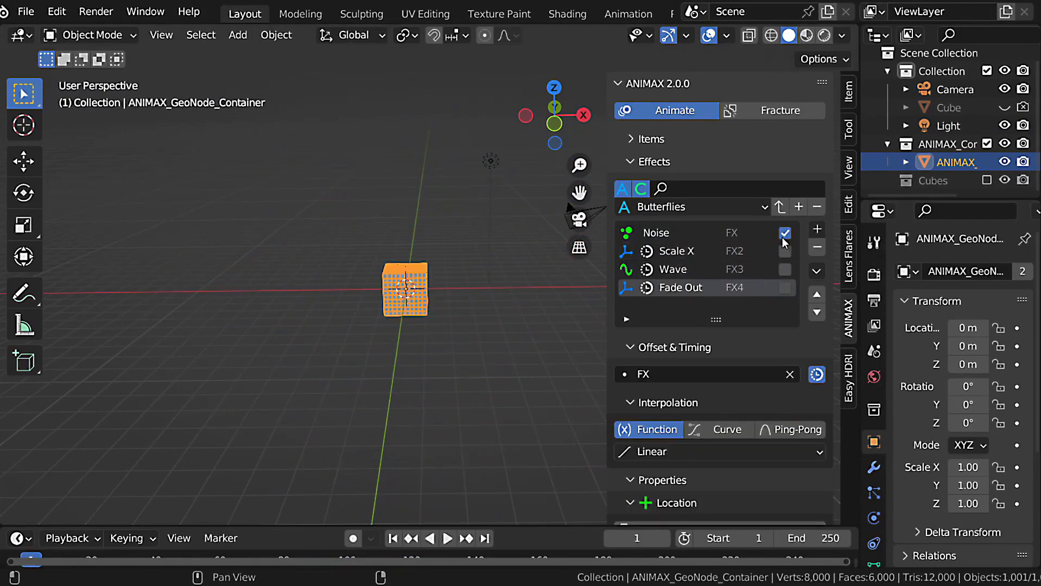
pyautogui.press('space')
pyautogui.press('Escape')
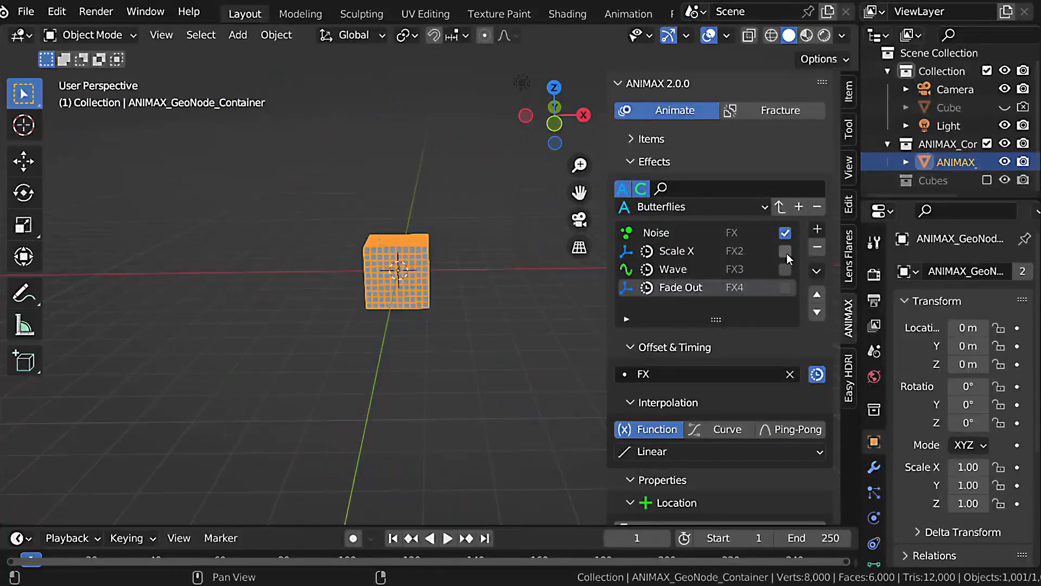
pyautogui.click(786, 254)
pyautogui.press('space')
pyautogui.press('Escape')
# Hide the Cubes item in the viewport and show it again, and toggle the item's effects off and on.
pyautogui.click(661, 131)
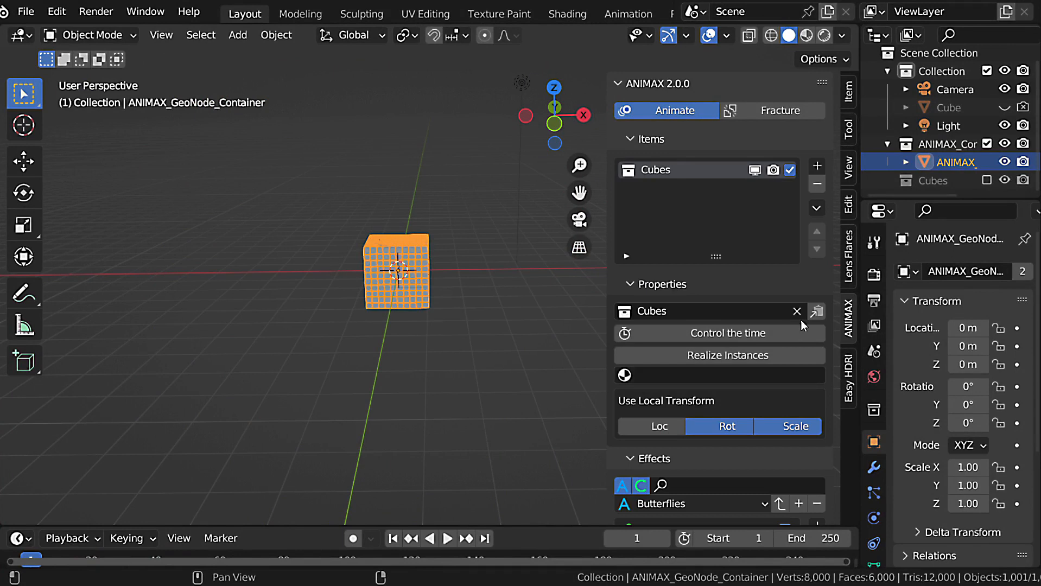
pyautogui.click(754, 170)
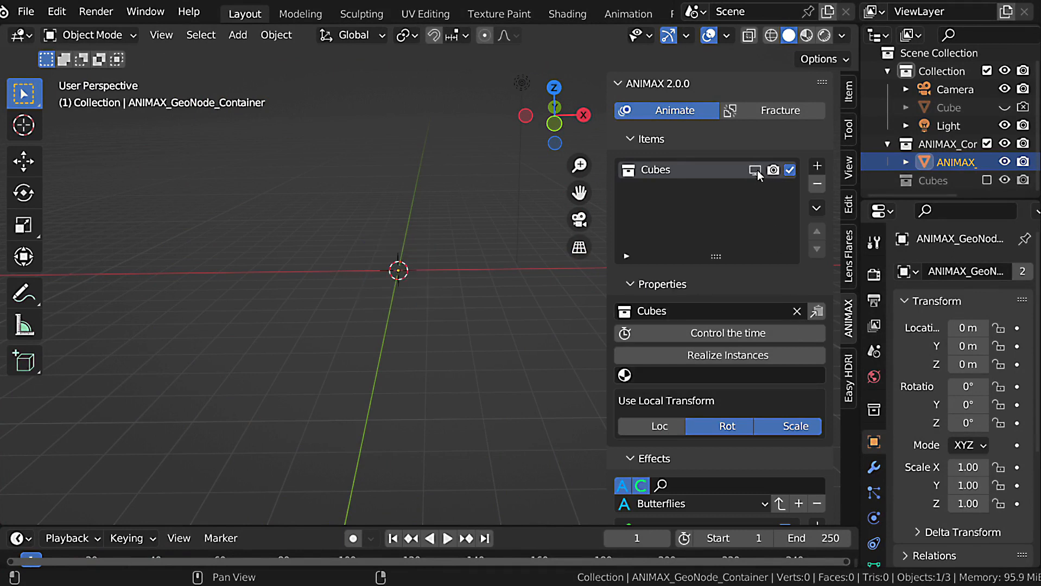
pyautogui.click(755, 170)
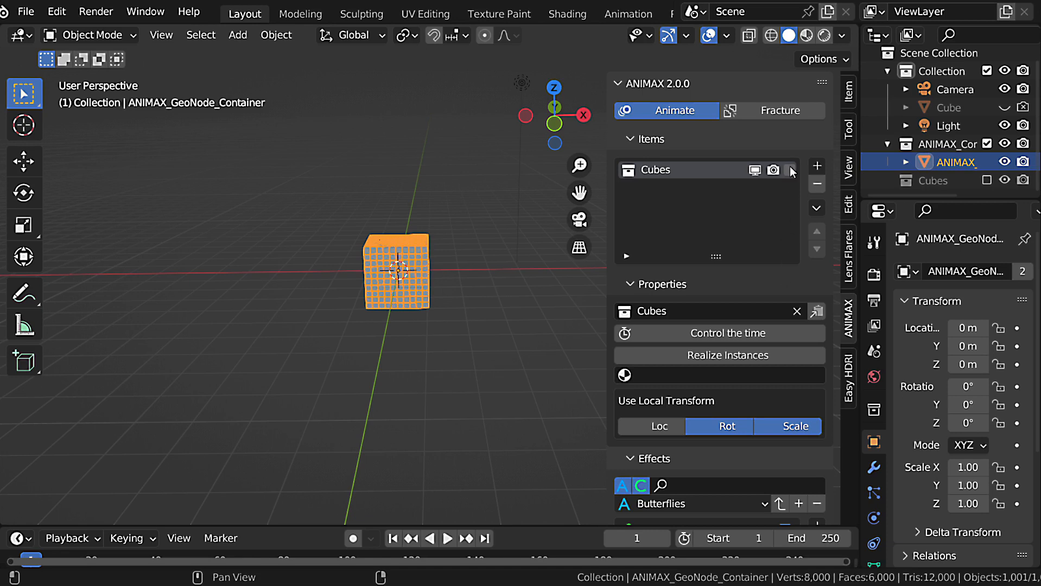
pyautogui.scroll(-10, 797, 291)
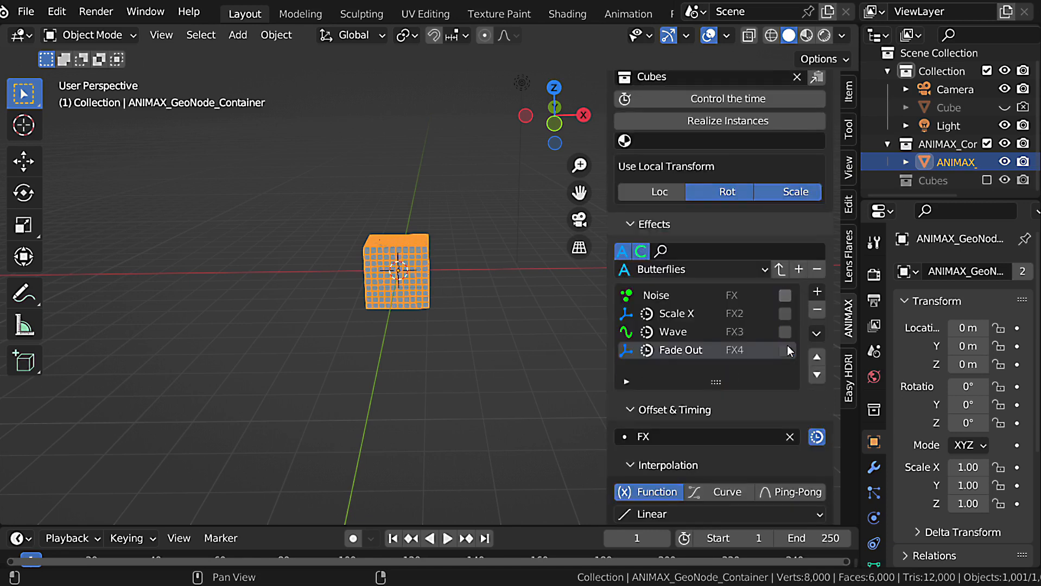
pyautogui.scroll(10, 796, 401)
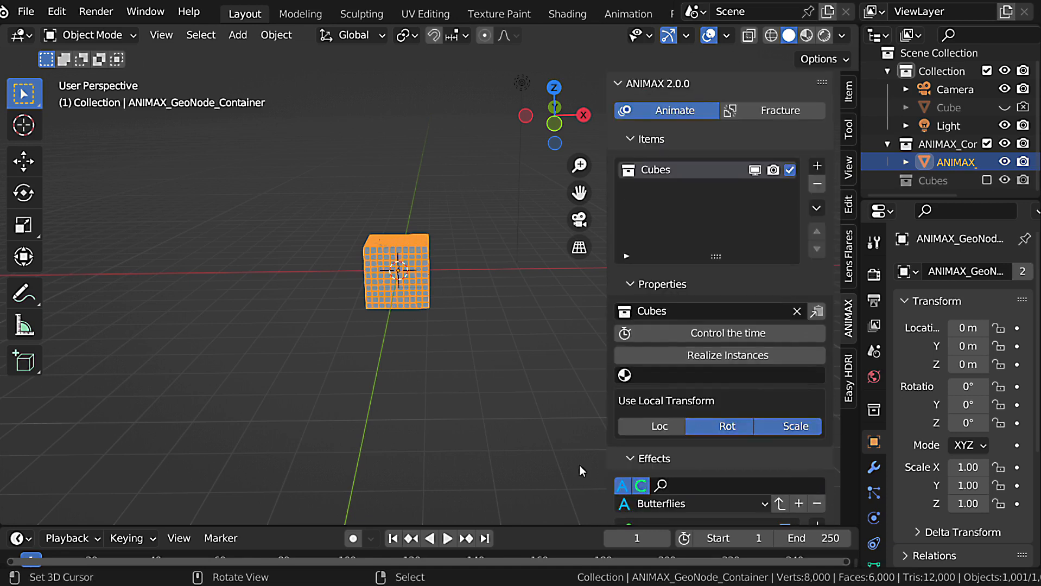
# With the Cubes item hidden in viewport and render, add a Text item and rotate it 90° around the X axis.
pyautogui.click(817, 165)
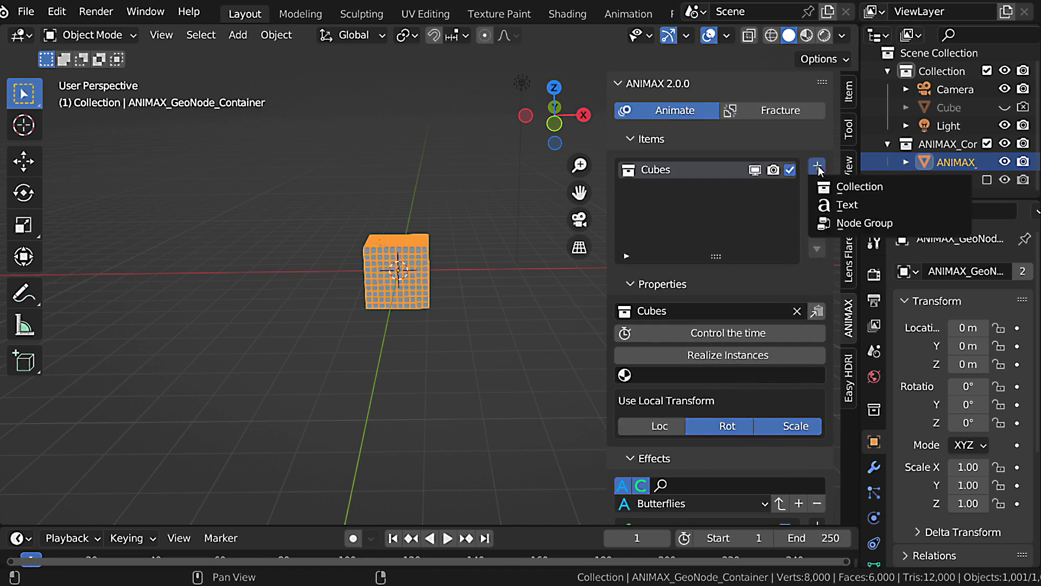
pyautogui.click(839, 203)
pyautogui.scroll(5, 419, 280)
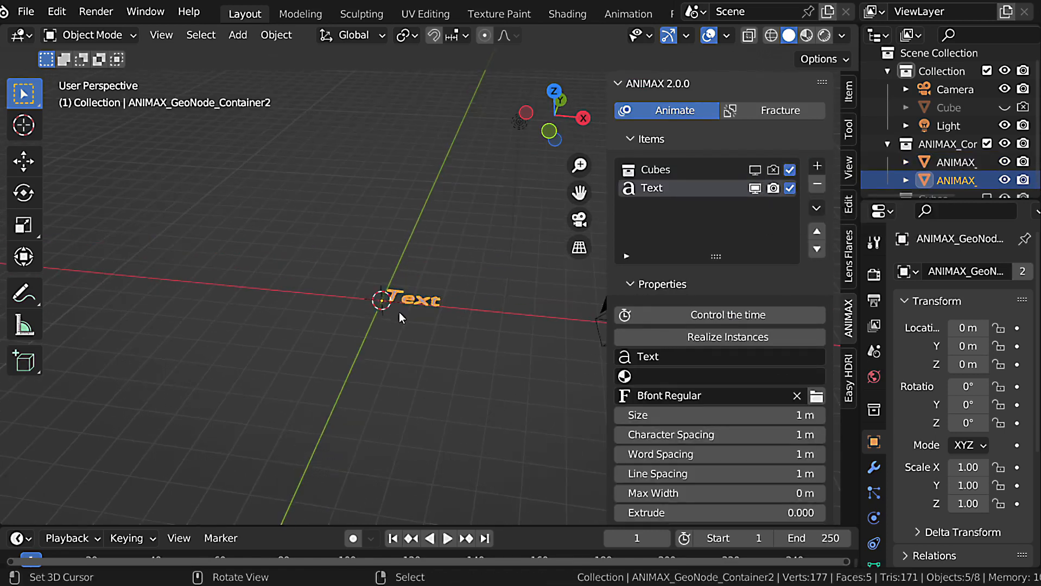
pyautogui.write('rx90')
pyautogui.press('Return')
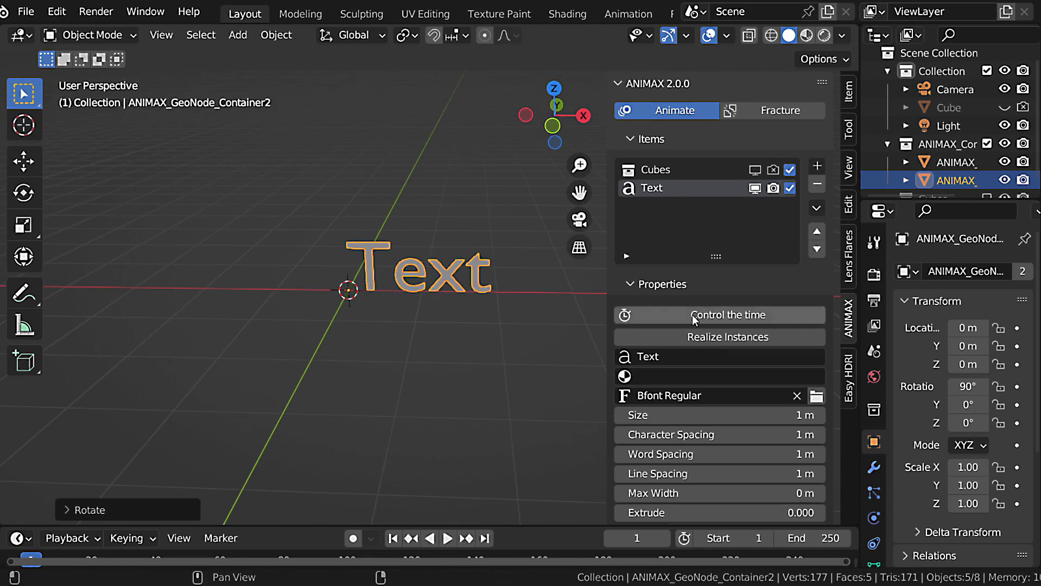
# Change the Text item's content to "Text Animation".
pyautogui.scroll(-3, 692, 355)
pyautogui.click(680, 321)
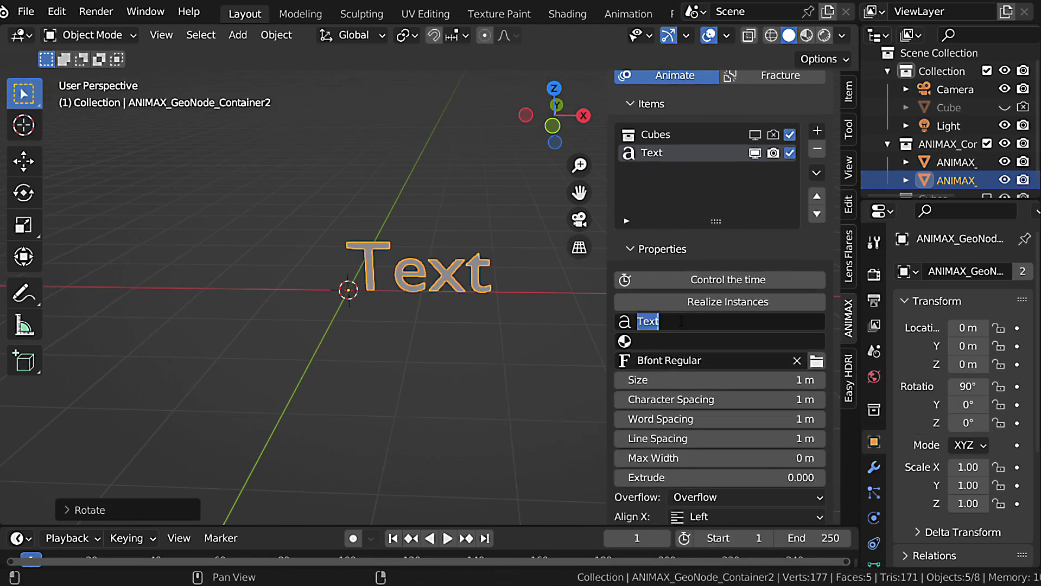
pyautogui.click(681, 322)
pyautogui.write('Animation')
pyautogui.press('Return')
pyautogui.keyDown('ctrl'); pyautogui.scroll(4, 445, 288); pyautogui.keyUp('ctrl')
pyautogui.scroll(-2, 415, 303)
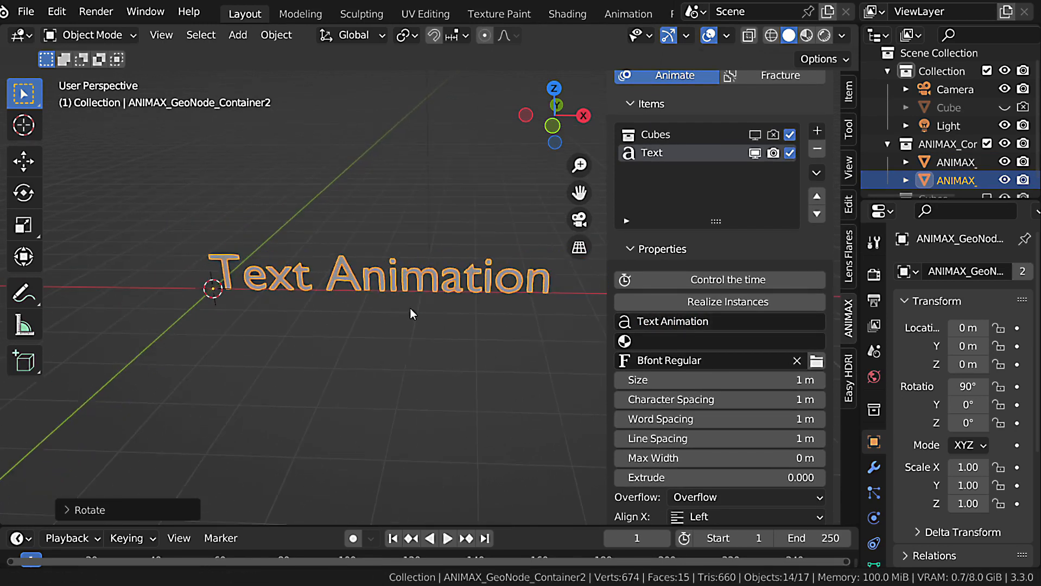
# Try adjusting the text's size and spacing values, cancelling each change.
pyautogui.moveTo(688, 380); pyautogui.dragTo(633, 379)
pyautogui.rightClick(633, 380)
pyautogui.moveTo(673, 419); pyautogui.dragTo(706, 443)
pyautogui.rightClick(670, 419)
pyautogui.rightClick(659, 443)
pyautogui.rightClick(648, 465)
# Set the text's extrusion to 0.400 and load the Agency FB Bold font.
pyautogui.moveTo(648, 465)
pyautogui.mouseDown()
pyautogui.moveTo(716, 478)
pyautogui.moveTo(659, 477)
pyautogui.mouseUp()
pyautogui.moveTo(362, 323); pyautogui.dragTo(401, 310, button='middle')
pyautogui.click(816, 361)
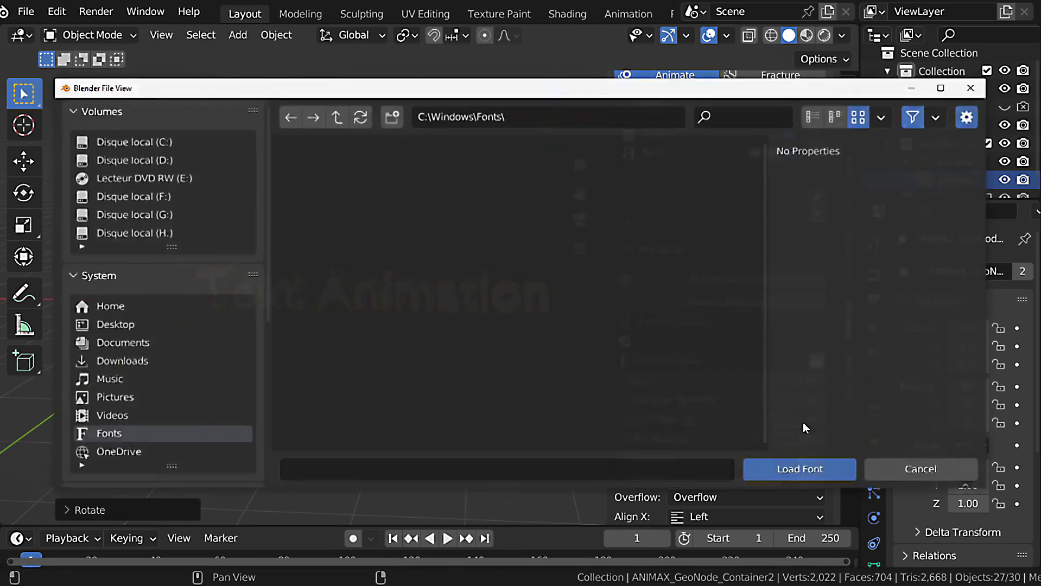
pyautogui.doubleClick(343, 187)
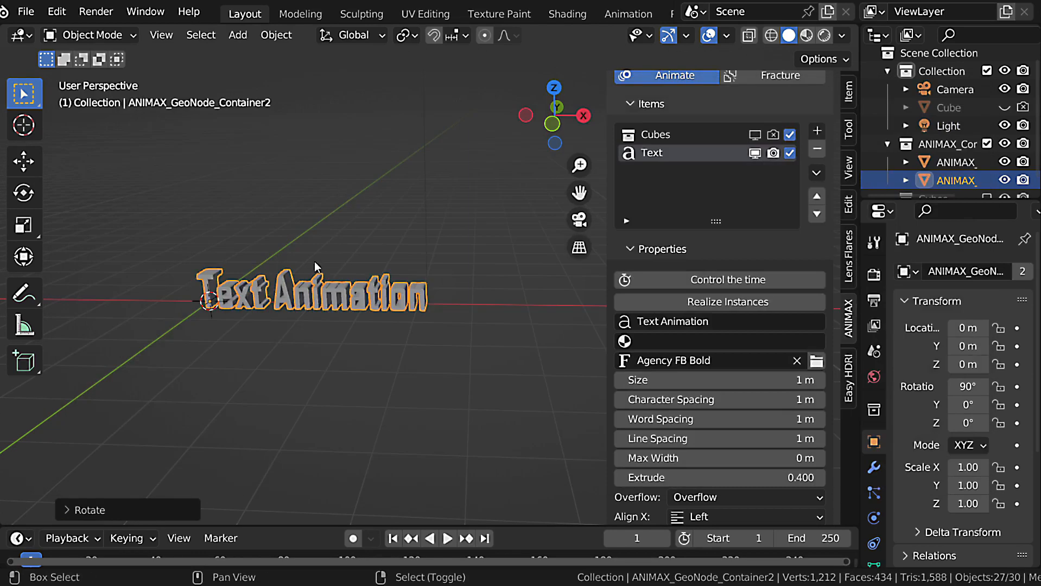
# Check the text's alignment and pivot point options, and collapse the item settings.
pyautogui.moveTo(315, 263); pyautogui.dragTo(434, 306, button='middle')
pyautogui.scroll(-8, 746, 306)
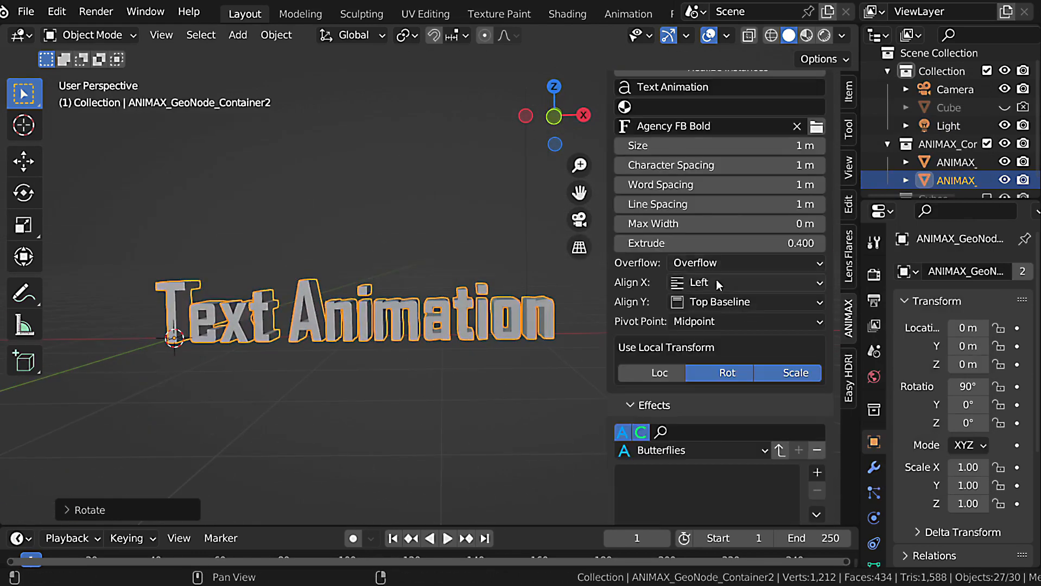
pyautogui.click(716, 321)
pyautogui.scroll(8, 699, 247)
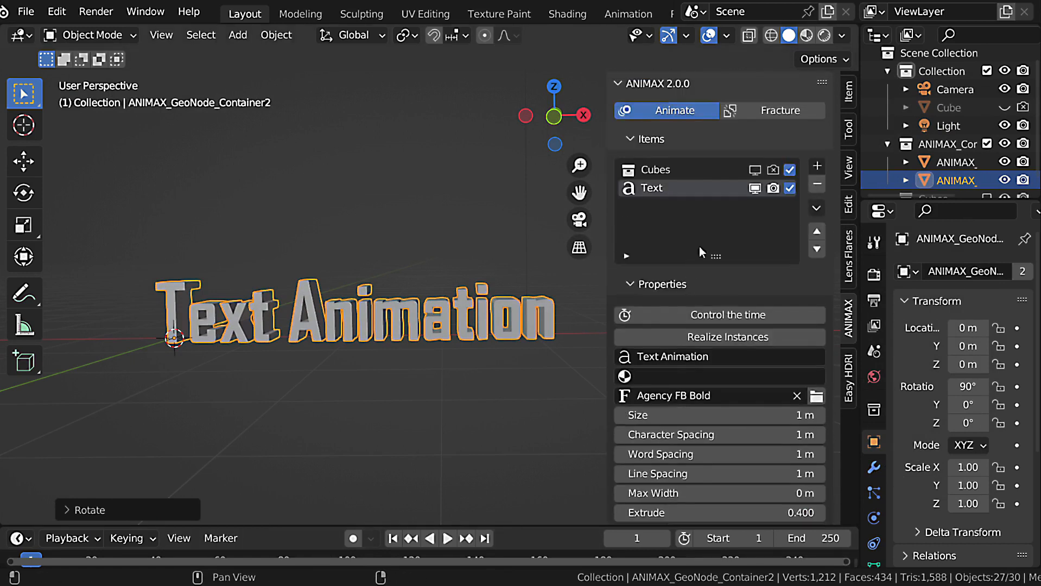
pyautogui.click(669, 138)
pyautogui.keyDown('shift'); pyautogui.moveTo(420, 317); pyautogui.dragTo(387, 295, button='middle'); pyautogui.keyUp('shift')
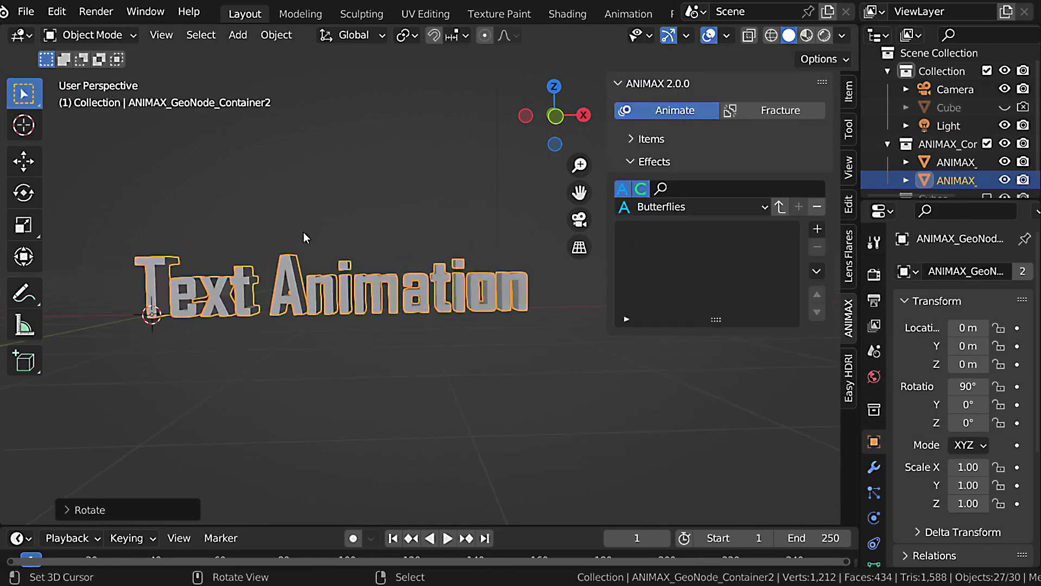
pyautogui.moveTo(318, 254)
pyautogui.mouseDown()
pyautogui.moveTo(324, 164)
pyautogui.moveTo(341, 176)
pyautogui.moveTo(395, 178)
pyautogui.mouseUp()
pyautogui.moveTo(412, 144); pyautogui.dragTo(383, 200)
pyautogui.hotkey('ctrl', 'z')
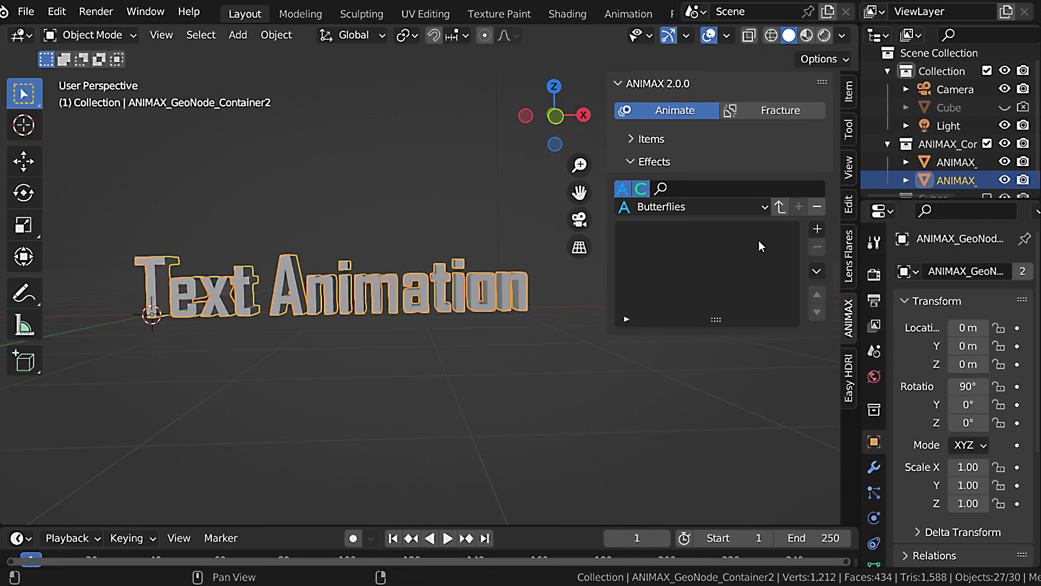
# Browse the effects presets and filter them by "text".
pyautogui.click(719, 208)
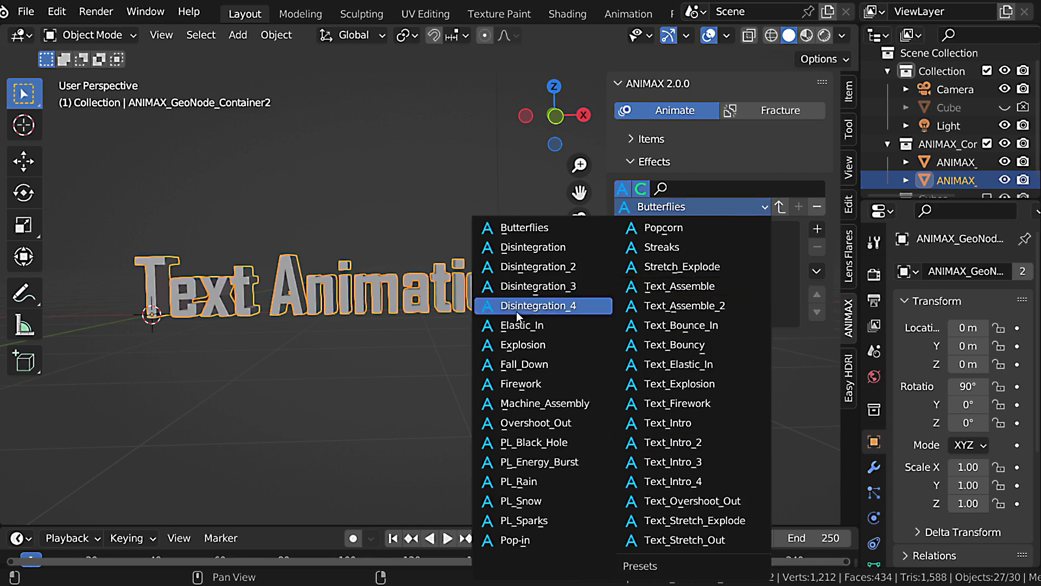
pyautogui.click(763, 188)
pyautogui.write('text')
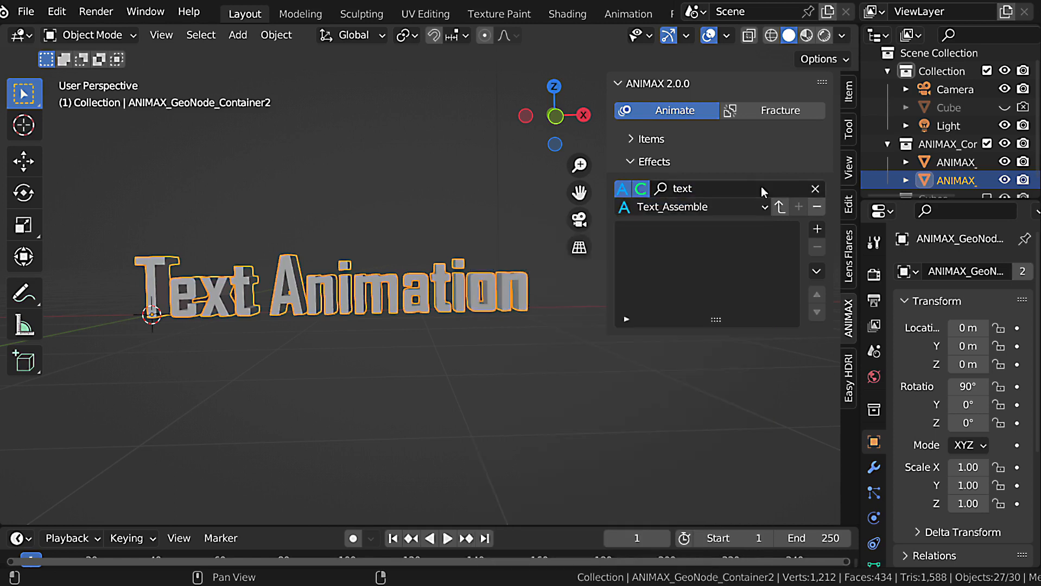
# Load the Text_Assemble preset for the Text item and preview its animation.
pyautogui.click(705, 207)
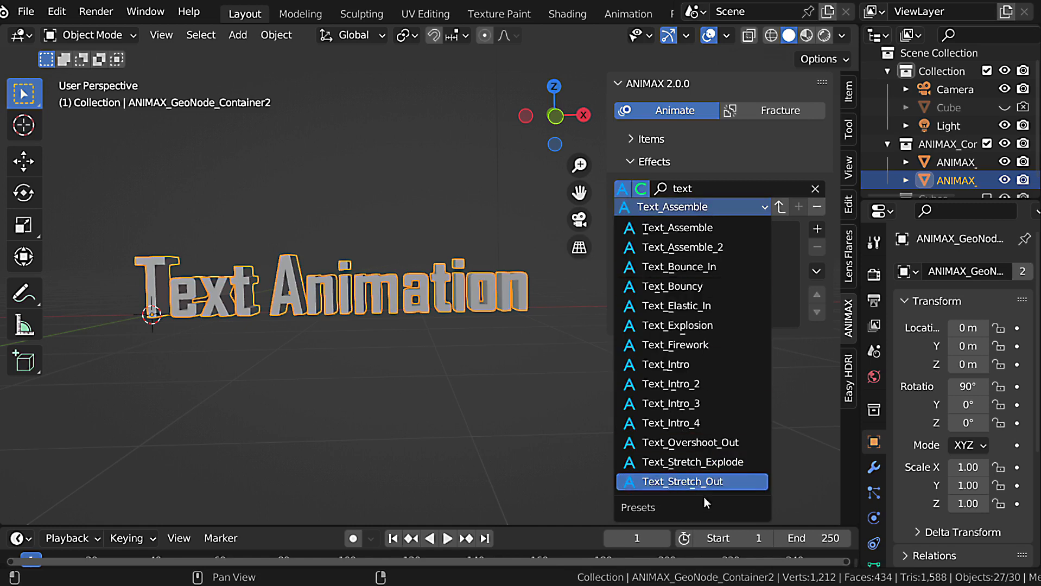
pyautogui.click(673, 227)
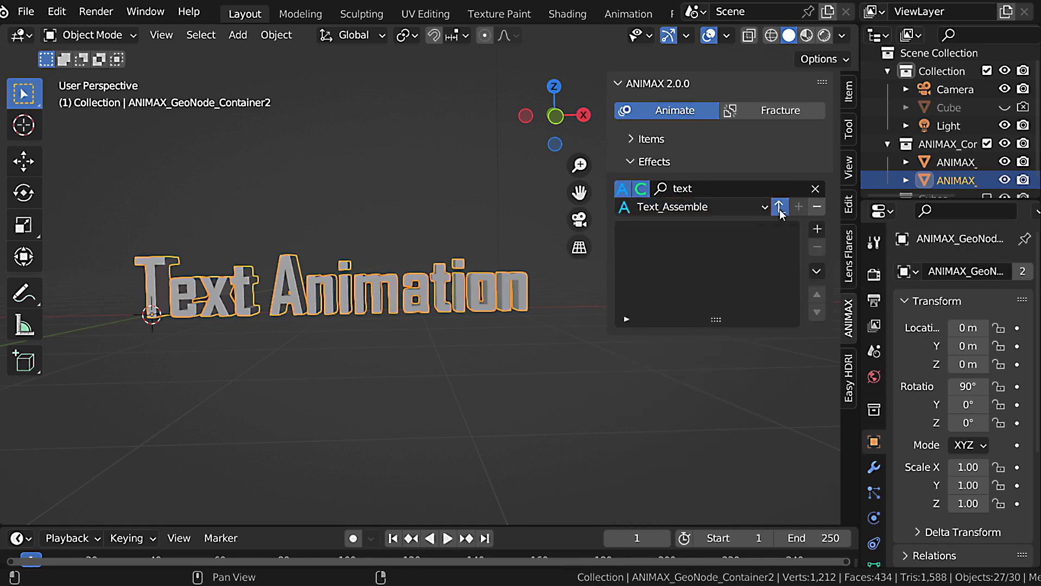
pyautogui.click(778, 207)
pyautogui.press('space')
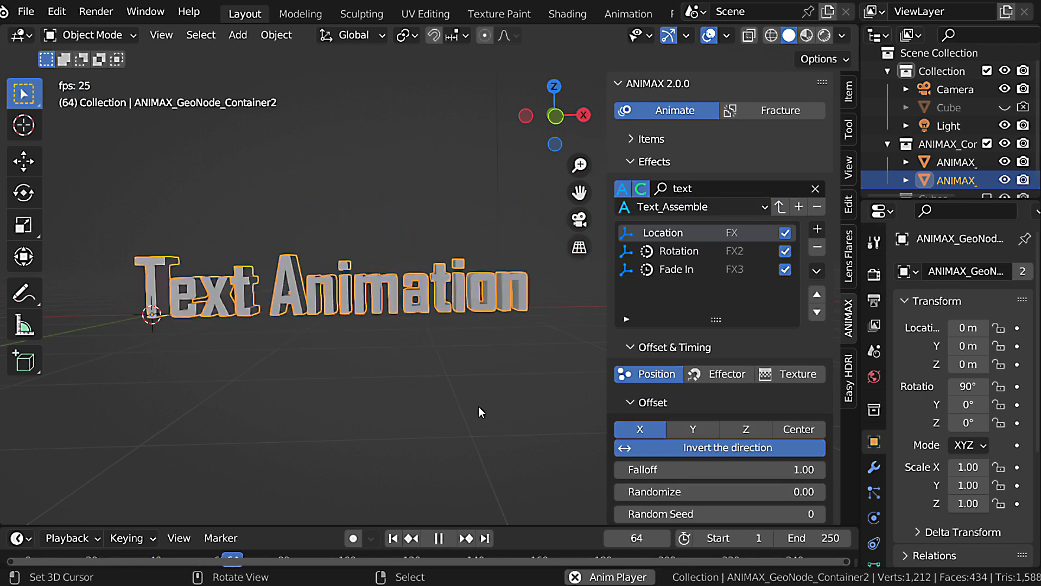
pyautogui.press('Escape')
# Replace the Text item's effects with the Text_Assemble_2 preset and preview the animation.
pyautogui.click(681, 207)
pyautogui.click(677, 247)
pyautogui.click(779, 207)
pyautogui.press('space')
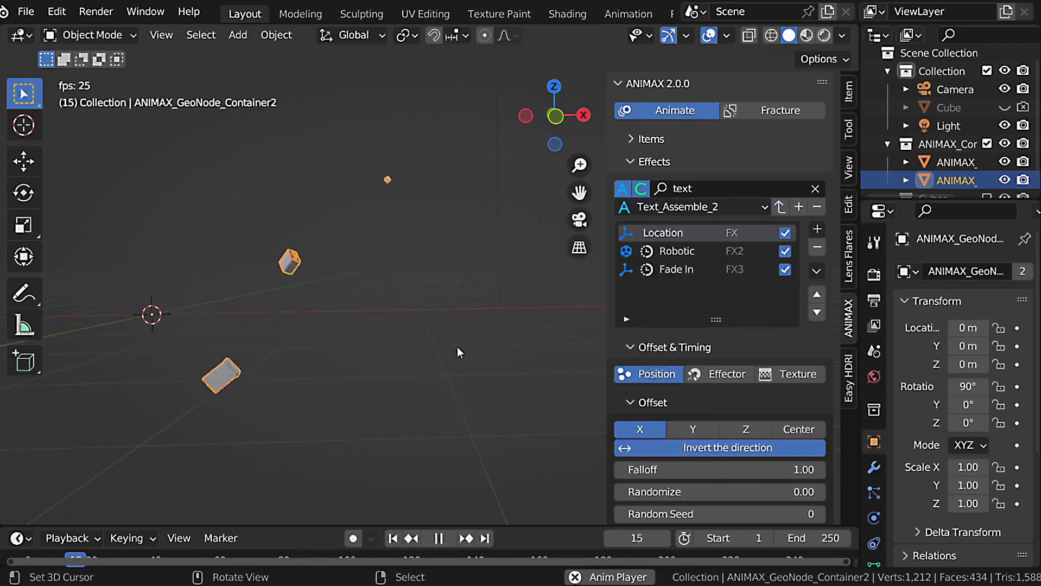
pyautogui.press('Escape')
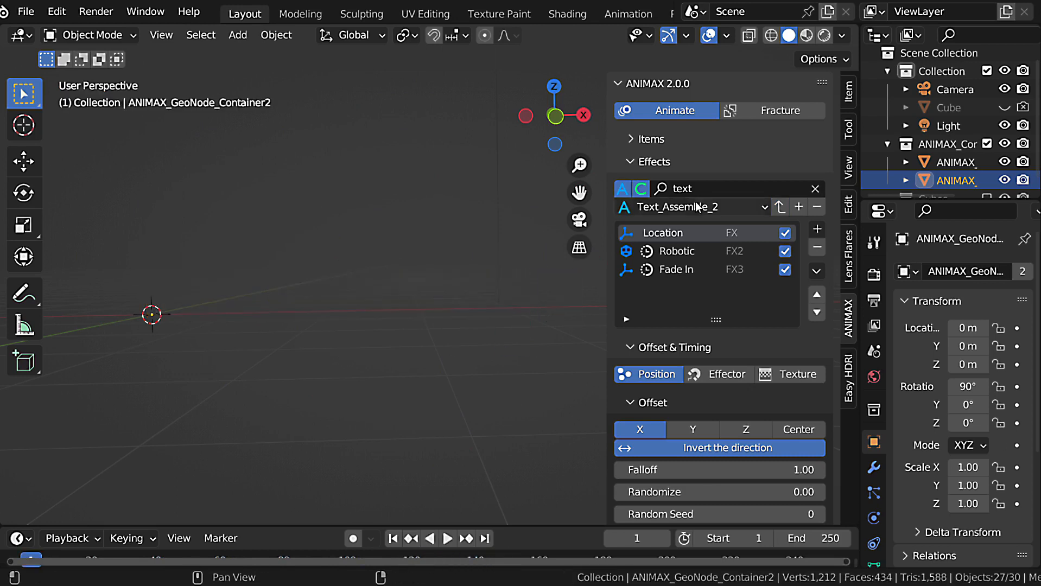
# Load the Text_Intro preset for the Text item and preview the letters' animation.
pyautogui.click(697, 207)
pyautogui.click(700, 320)
pyautogui.click(779, 207)
pyautogui.press('space')
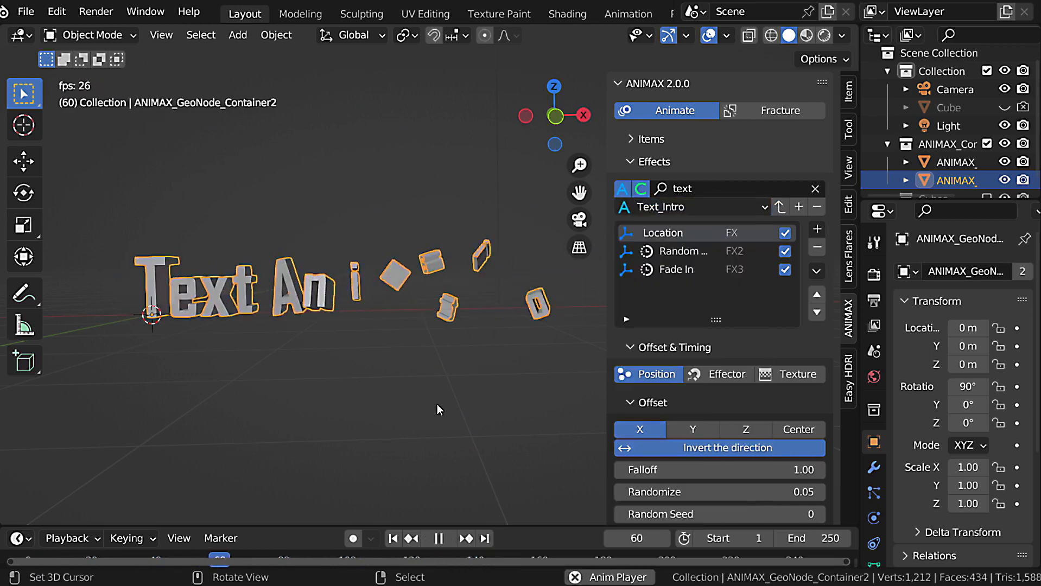
pyautogui.press('Escape')
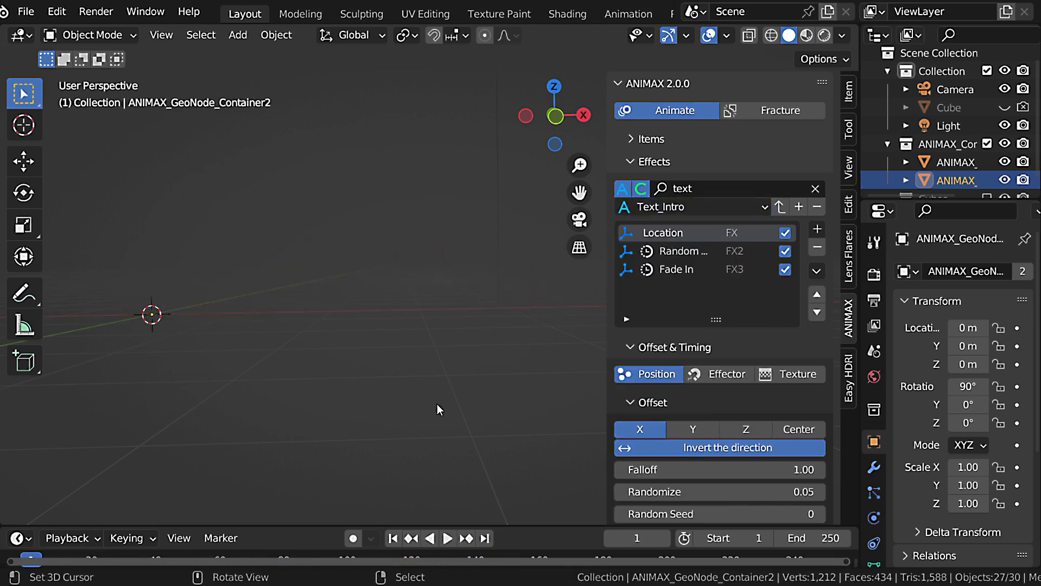
# Hide the Text item in viewport and render, and add a Node Group item to the animation items.
pyautogui.click(677, 162)
pyautogui.click(677, 139)
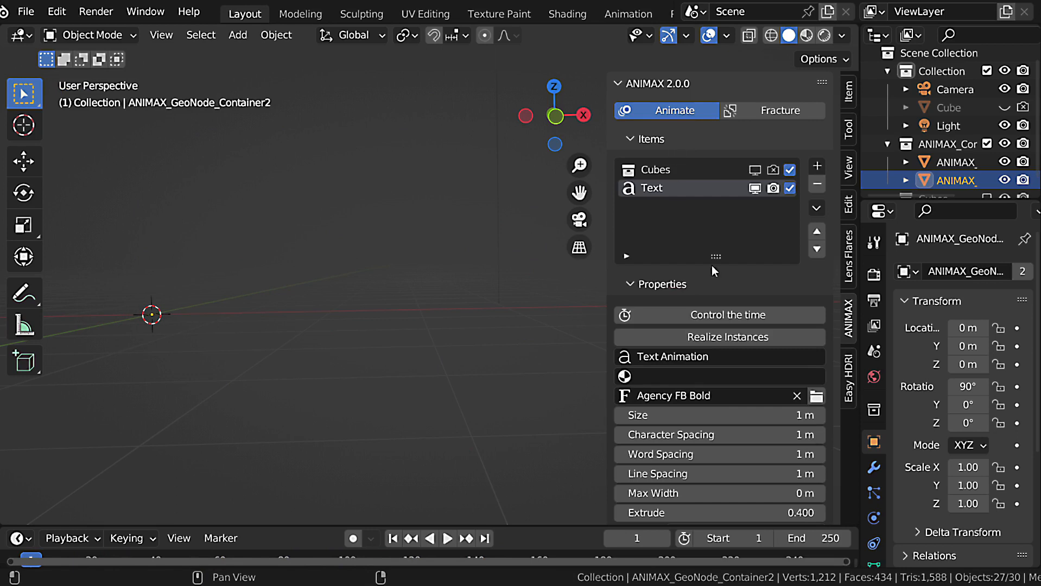
pyautogui.click(772, 189)
pyautogui.click(817, 166)
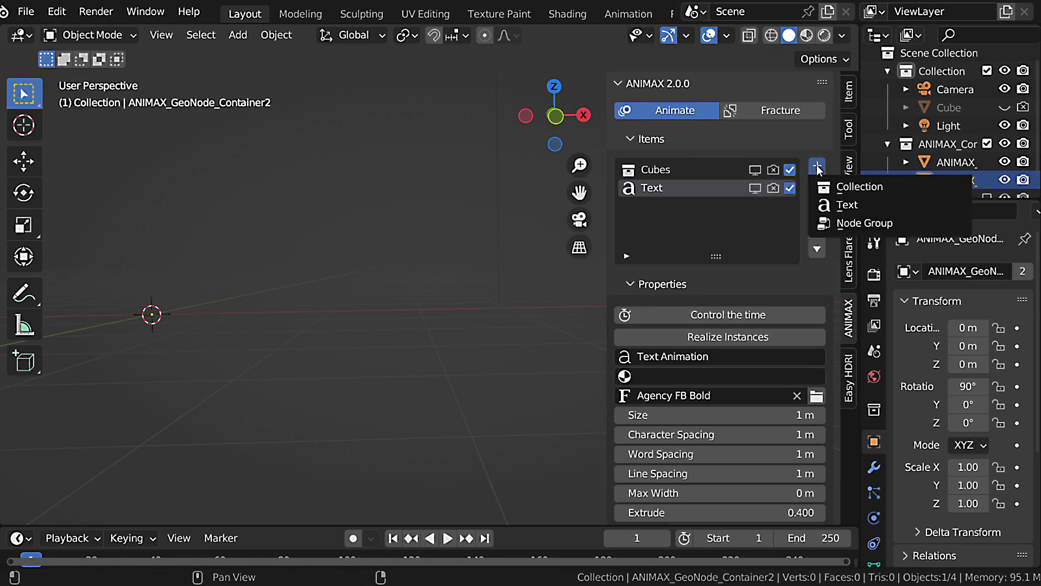
pyautogui.click(837, 222)
pyautogui.click(687, 313)
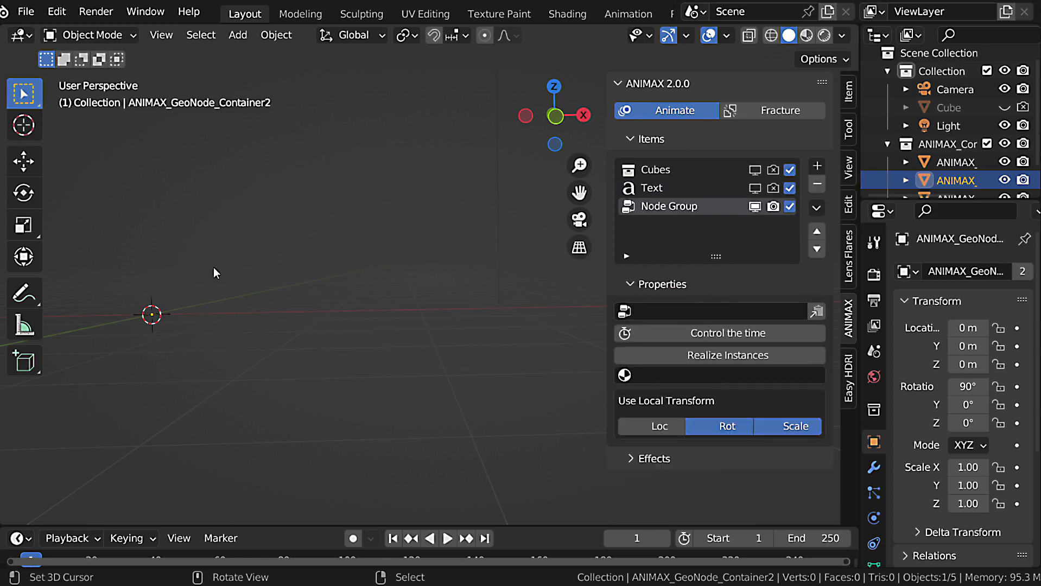
# Add a mesh plane at the scene's origin.
pyautogui.moveTo(213, 267); pyautogui.dragTo(380, 315, button='middle')
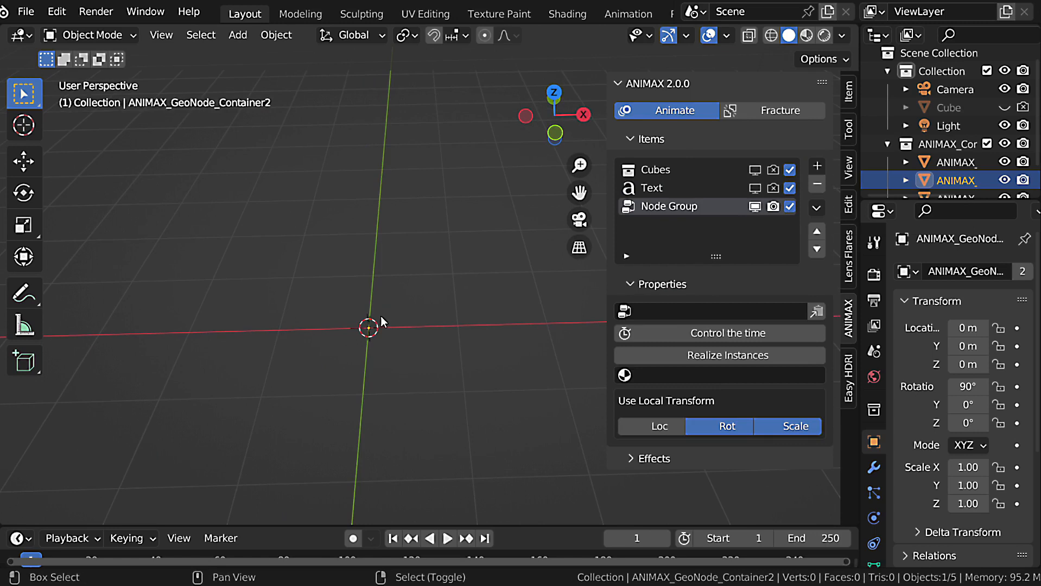
pyautogui.hotkey('shift', 'a')
pyautogui.moveTo(324, 220)
pyautogui.click(448, 220)
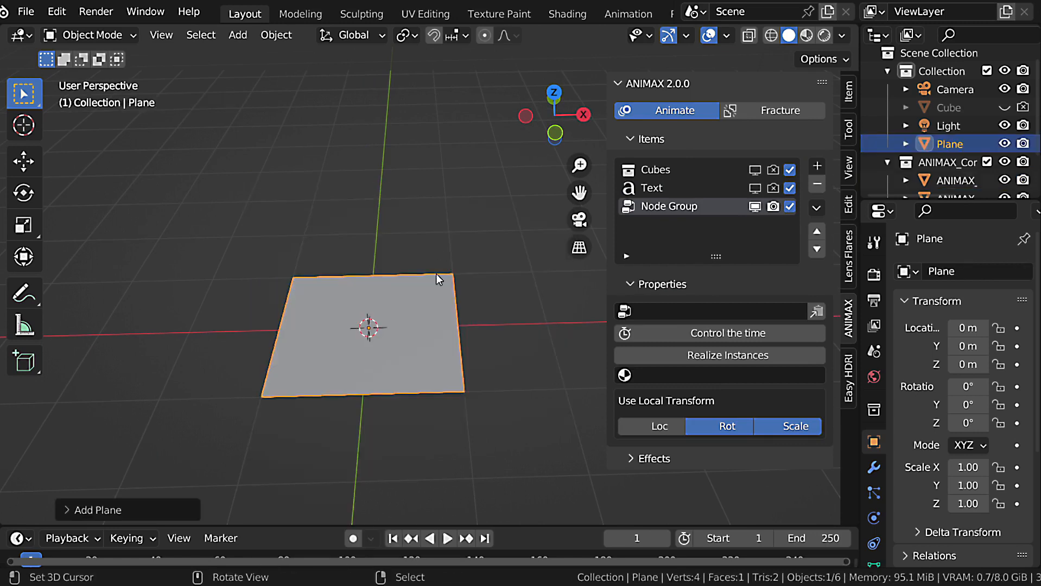
# Create a new geometry node group on the plane in the Geometry Nodes workspace and name it Test.
pyautogui.moveTo(406, 364); pyautogui.dragTo(356, 323, button='middle')
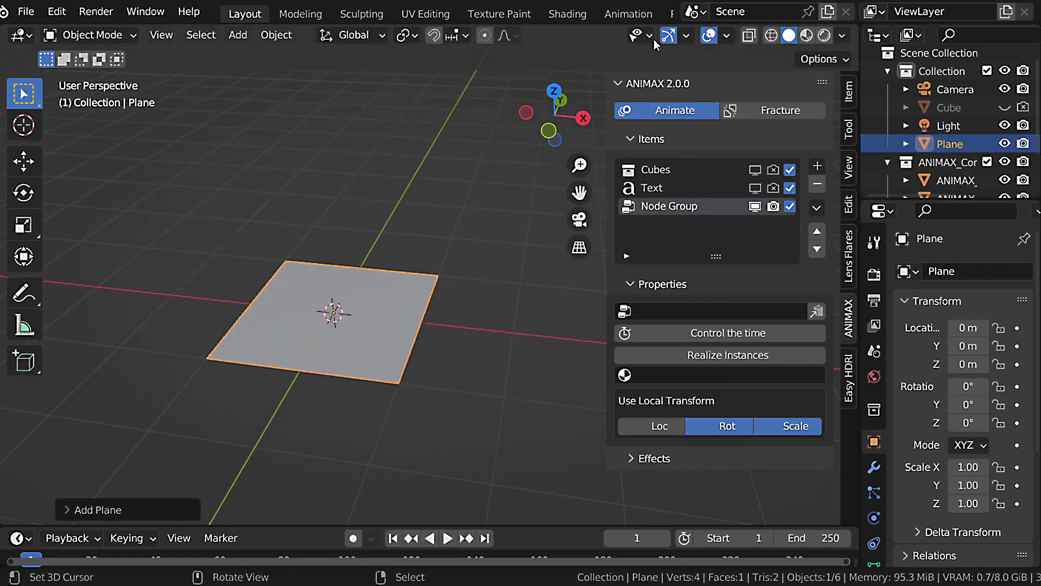
pyautogui.scroll(-5, 239, 16)
pyautogui.click(551, 14)
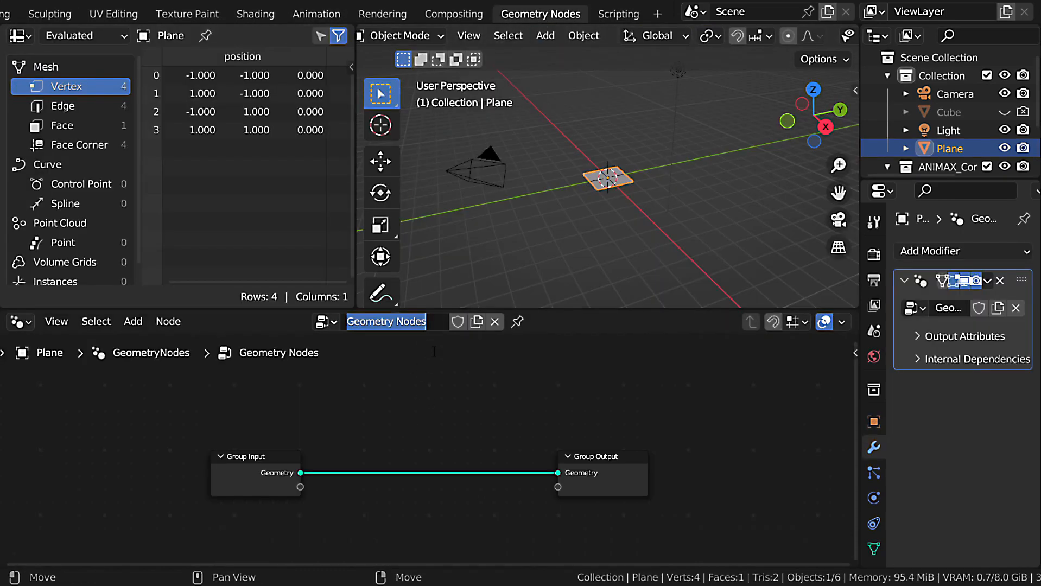
pyautogui.write('Test')
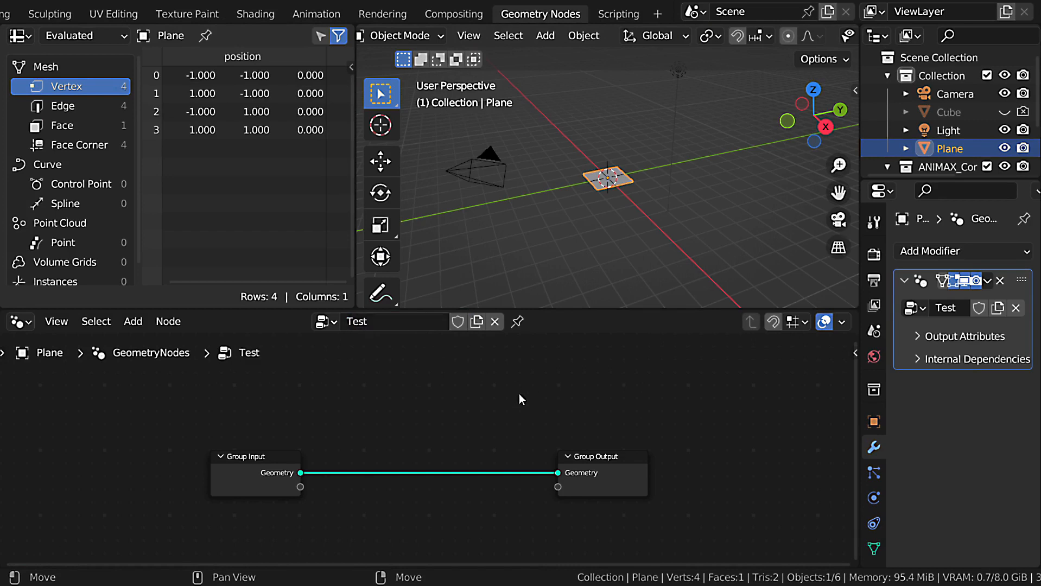
# Insert an Instance on Points node between the Group Input and Group Output nodes.
pyautogui.keyDown('shift'); pyautogui.moveTo(380, 456); pyautogui.dragTo(340, 394, button='middle'); pyautogui.keyUp('shift')
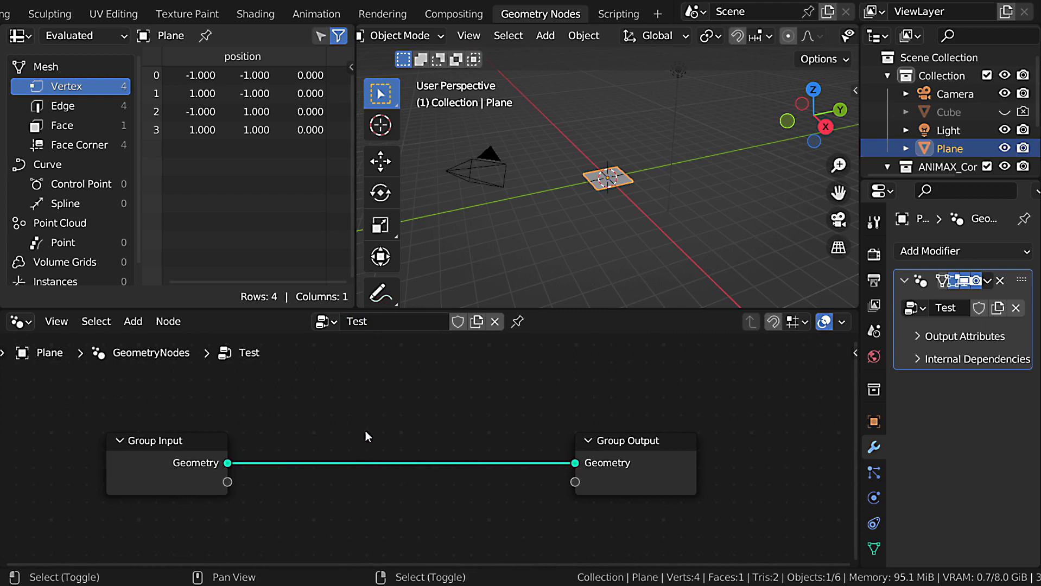
pyautogui.hotkey('shift', 'a')
pyautogui.click(324, 198)
pyautogui.write('in')
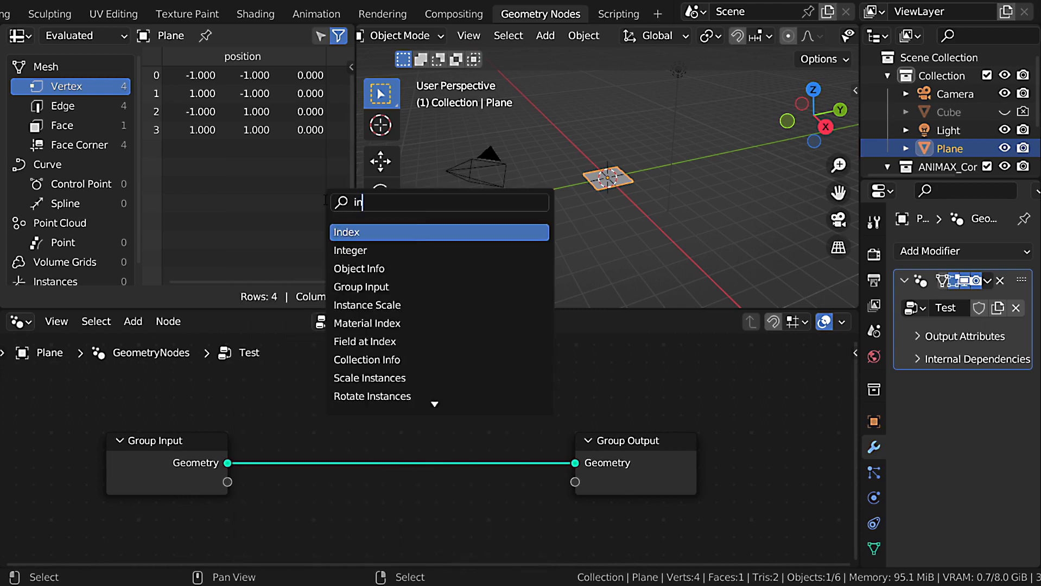
pyautogui.write('sta')
pyautogui.click(369, 323)
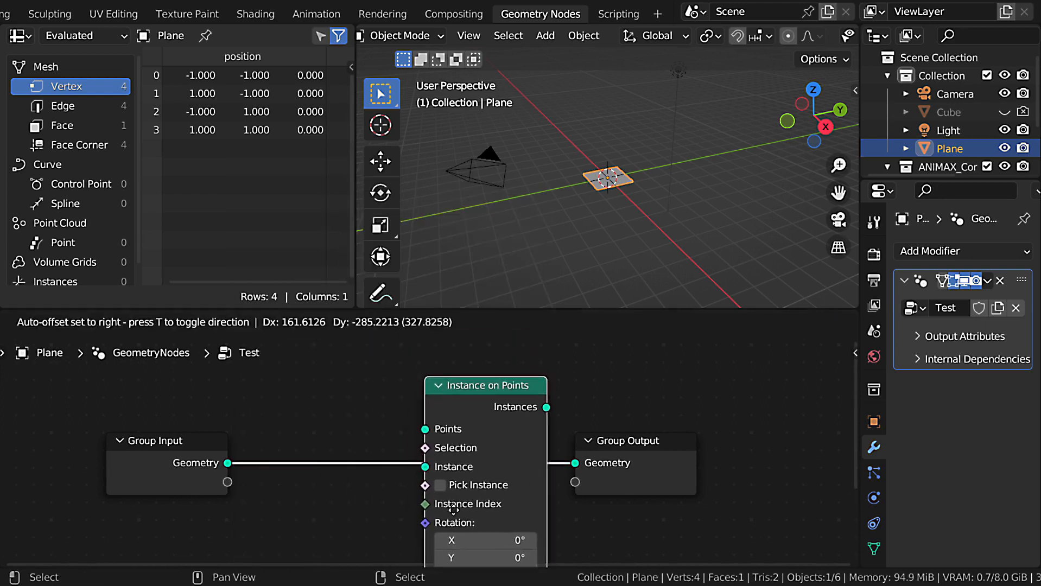
pyautogui.click(453, 508)
pyautogui.scroll(2, 480, 430)
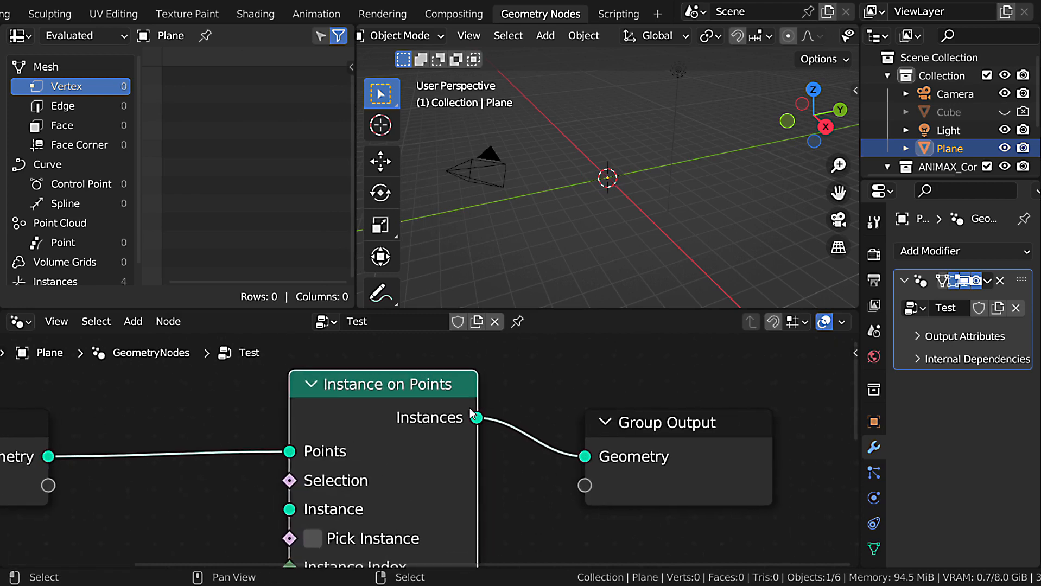
# Disconnect the Group Input from Points and feed Points from a new Grid node placed before Instance on Points.
pyautogui.moveTo(460, 421); pyautogui.dragTo(525, 392, button='middle')
pyautogui.moveTo(357, 425); pyautogui.dragTo(462, 405, button='middle')
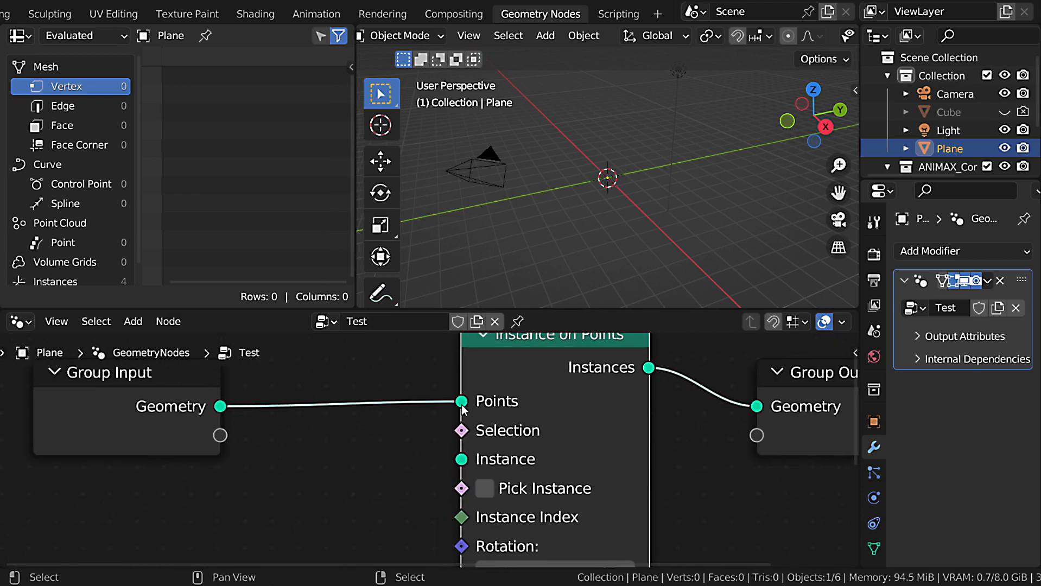
pyautogui.moveTo(462, 404); pyautogui.dragTo(416, 421)
pyautogui.hotkey('ctrl', 'space')
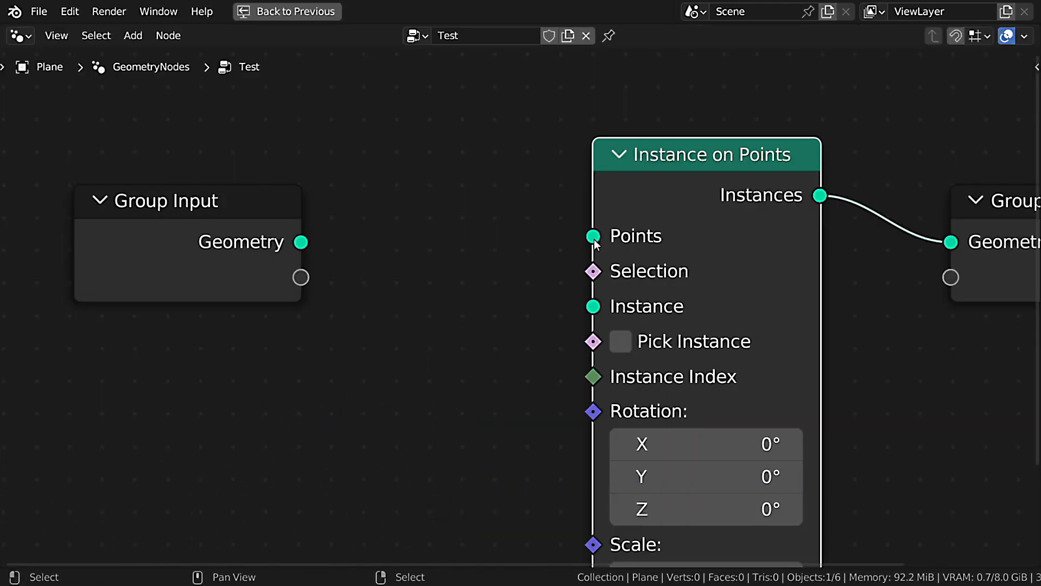
pyautogui.moveTo(594, 237); pyautogui.dragTo(425, 334)
pyautogui.write('grid')
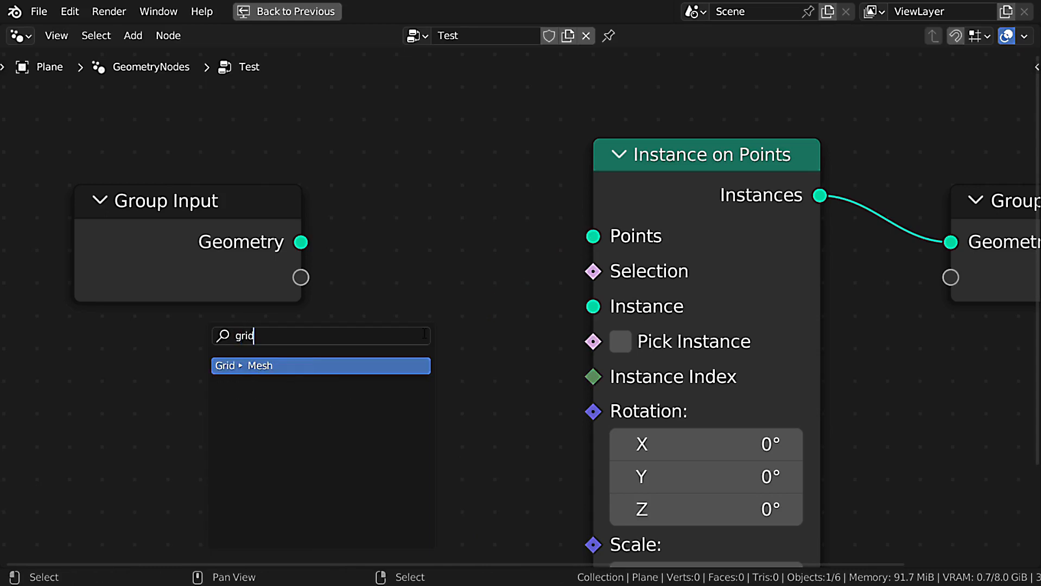
pyautogui.click(414, 364)
pyautogui.click(448, 238)
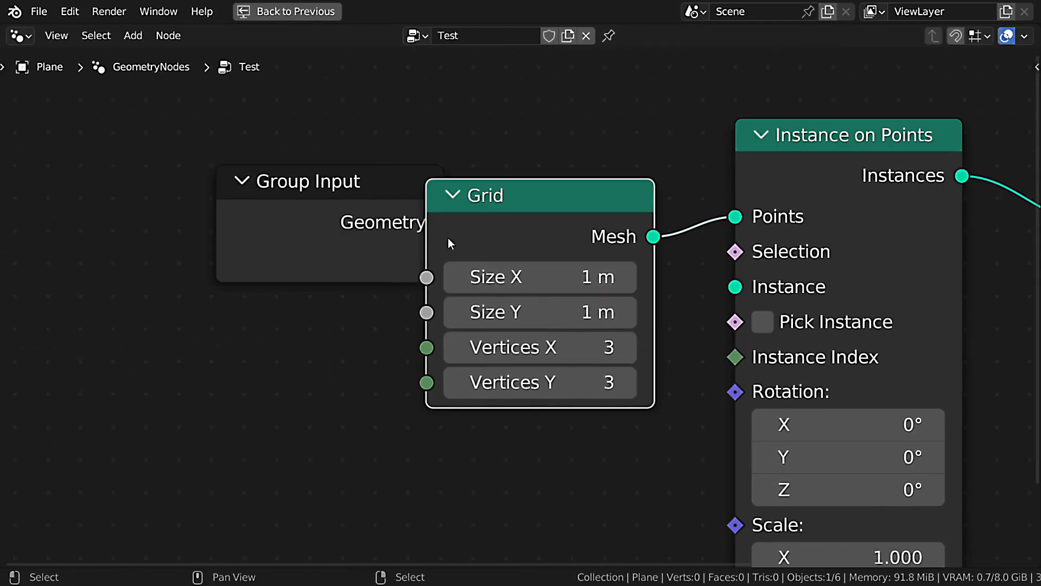
pyautogui.scroll(-8, 427, 258)
pyautogui.moveTo(515, 324); pyautogui.dragTo(501, 323, button='middle')
pyautogui.moveTo(480, 223); pyautogui.dragTo(435, 200)
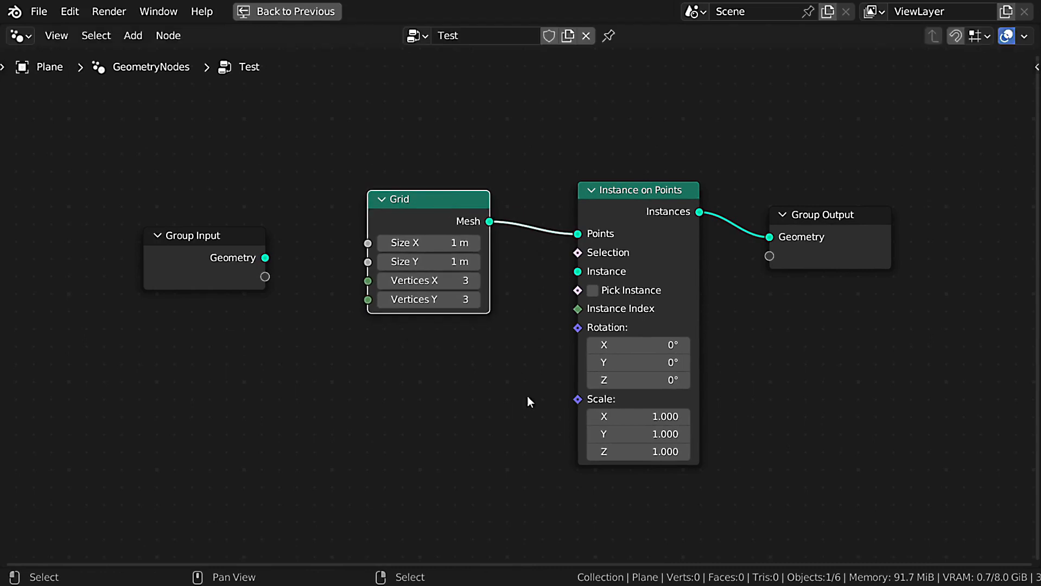
# Add a Cube mesh node below the Grid node, connected to the Instance input of Instance on Points.
pyautogui.moveTo(568, 288); pyautogui.dragTo(429, 420)
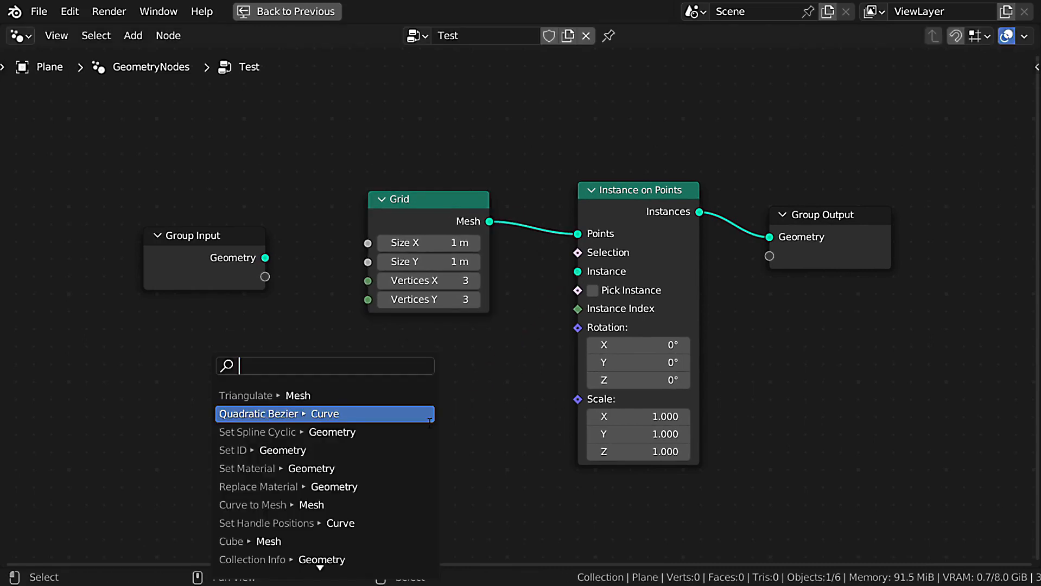
pyautogui.write('cube')
pyautogui.click(317, 396)
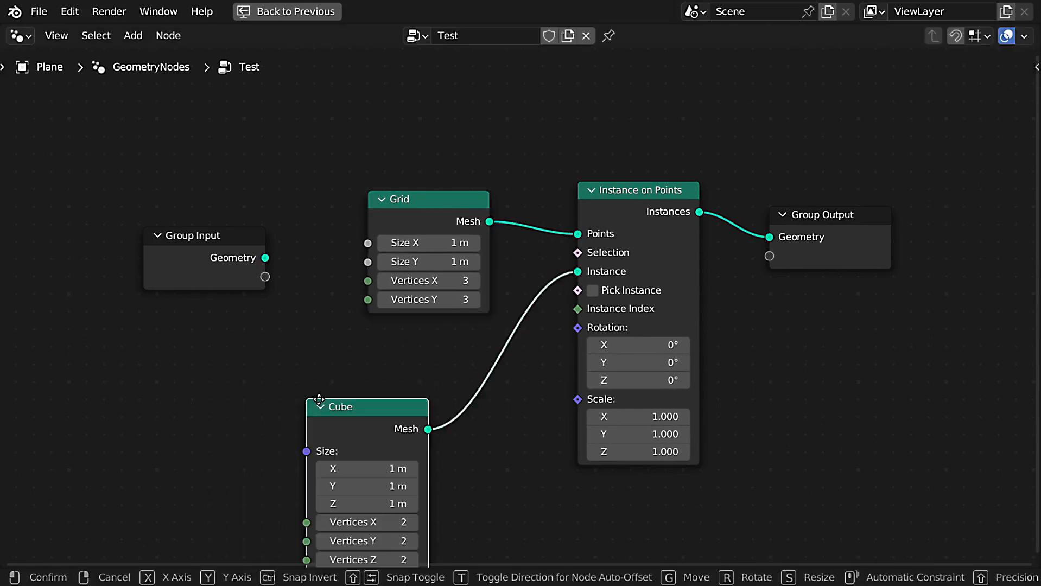
pyautogui.click(390, 343)
pyautogui.hotkey('ctrl', 'space')
pyautogui.scroll(4, 611, 132)
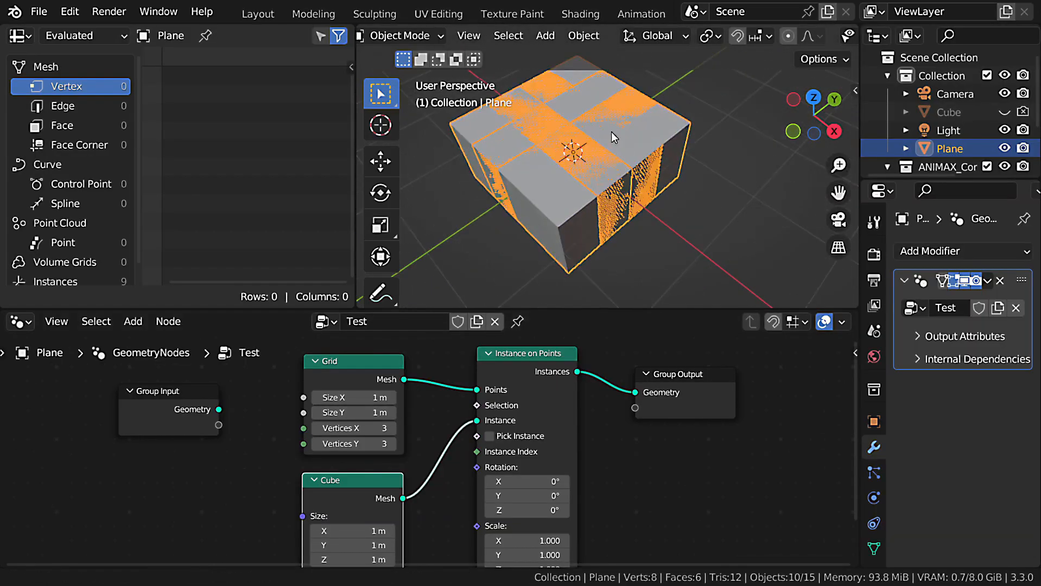
# Set the Cube node's size to 0.1 m on all axes and the Grid to 2.5 m with 6 vertices in X and Y.
pyautogui.moveTo(337, 542); pyautogui.dragTo(425, 467, button='middle')
pyautogui.moveTo(448, 456); pyautogui.dragTo(438, 483)
pyautogui.moveTo(450, 359); pyautogui.dragTo(437, 388, button='middle')
pyautogui.moveTo(437, 384); pyautogui.dragTo(445, 399)
pyautogui.moveTo(439, 356); pyautogui.dragTo(439, 387, button='middle')
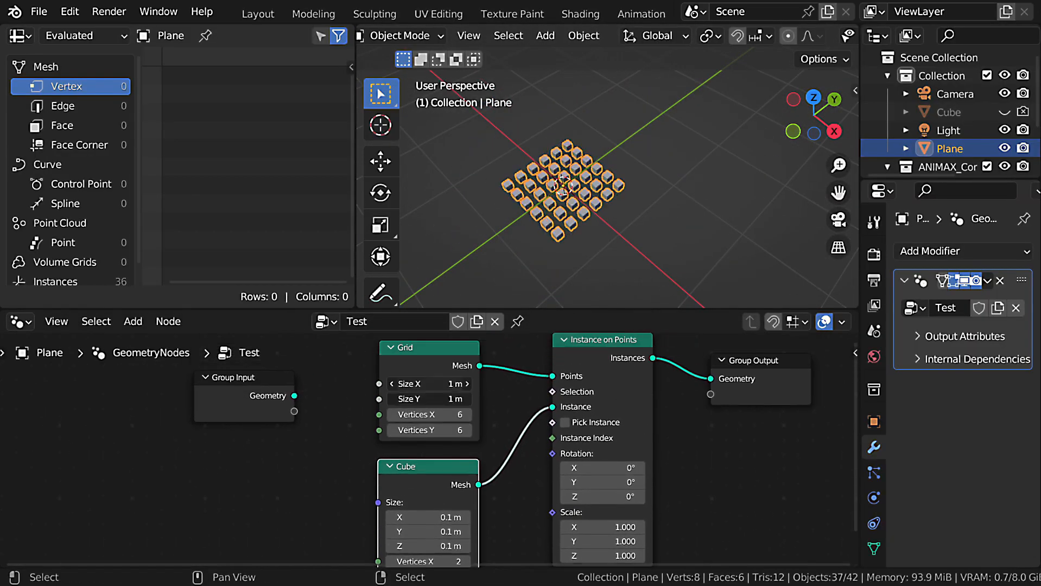
pyautogui.moveTo(438, 385); pyautogui.dragTo(452, 399)
pyautogui.moveTo(503, 429); pyautogui.dragTo(518, 452, button='middle')
# Expose the Grid node's Size X as a group input named Grid Size and link it to Size Y too.
pyautogui.hotkey('ctrl', 'space')
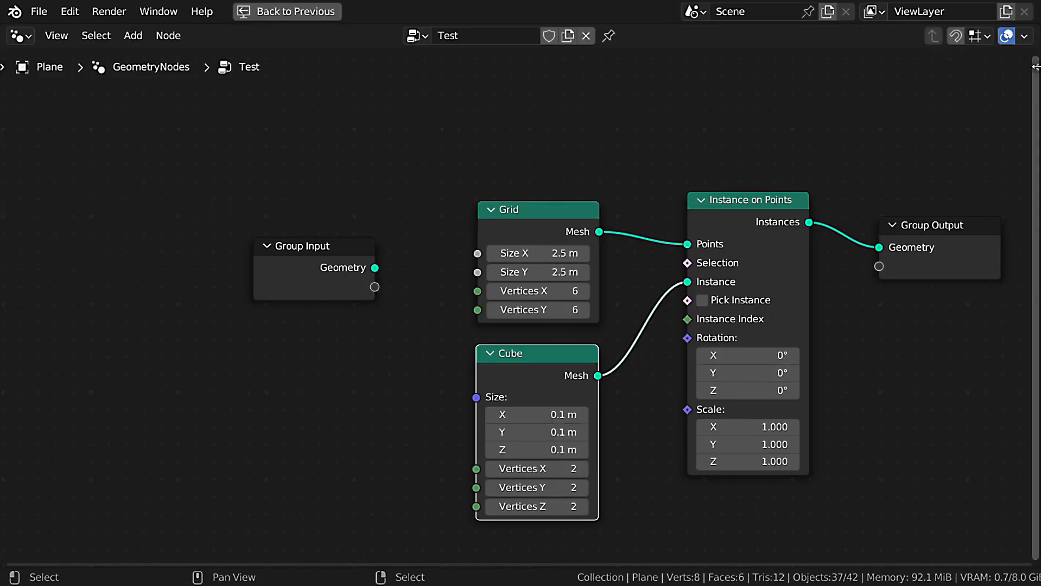
pyautogui.press('n')
pyautogui.scroll(1, 434, 342)
pyautogui.moveTo(396, 277); pyautogui.dragTo(267, 320)
pyautogui.doubleClick(907, 110)
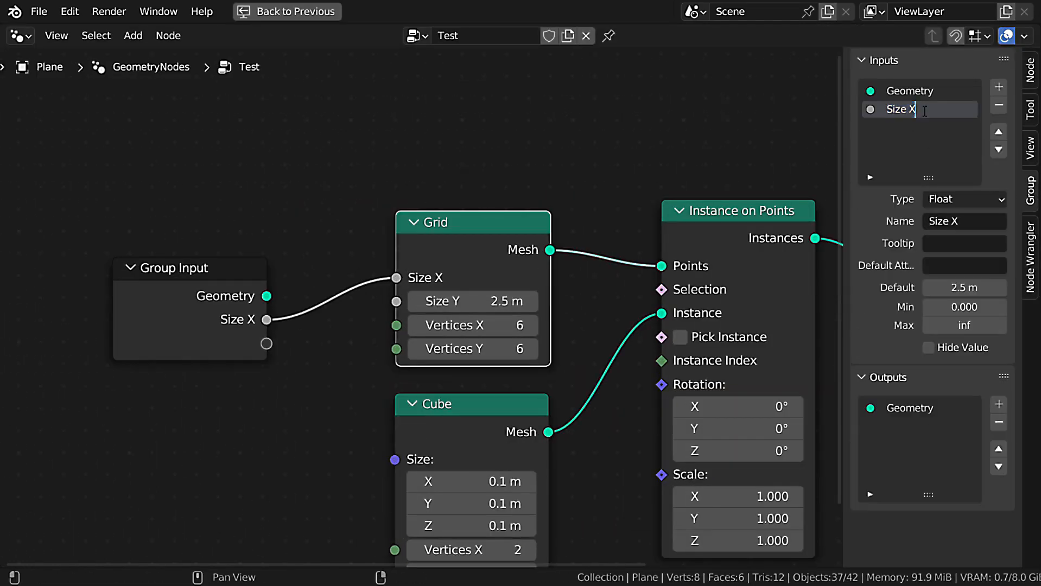
pyautogui.write('Grid')
pyautogui.press('Return')
pyautogui.moveTo(342, 389); pyautogui.dragTo(371, 362, button='middle')
pyautogui.moveTo(297, 294); pyautogui.dragTo(429, 277)
# Expose the Grid node's Vertices X as a group input named Count and link it to Vertices Y too.
pyautogui.moveTo(375, 393); pyautogui.dragTo(401, 385, button='middle')
pyautogui.moveTo(451, 289); pyautogui.dragTo(321, 307)
pyautogui.moveTo(451, 313); pyautogui.dragTo(320, 308)
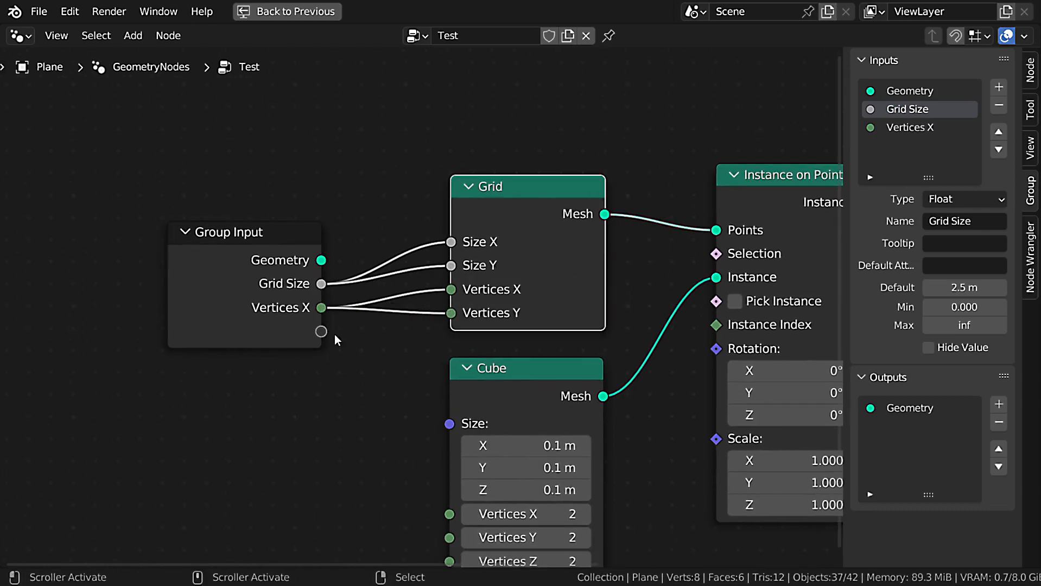
pyautogui.doubleClick(913, 127)
pyautogui.press('Return')
pyautogui.scroll(-1, 418, 267)
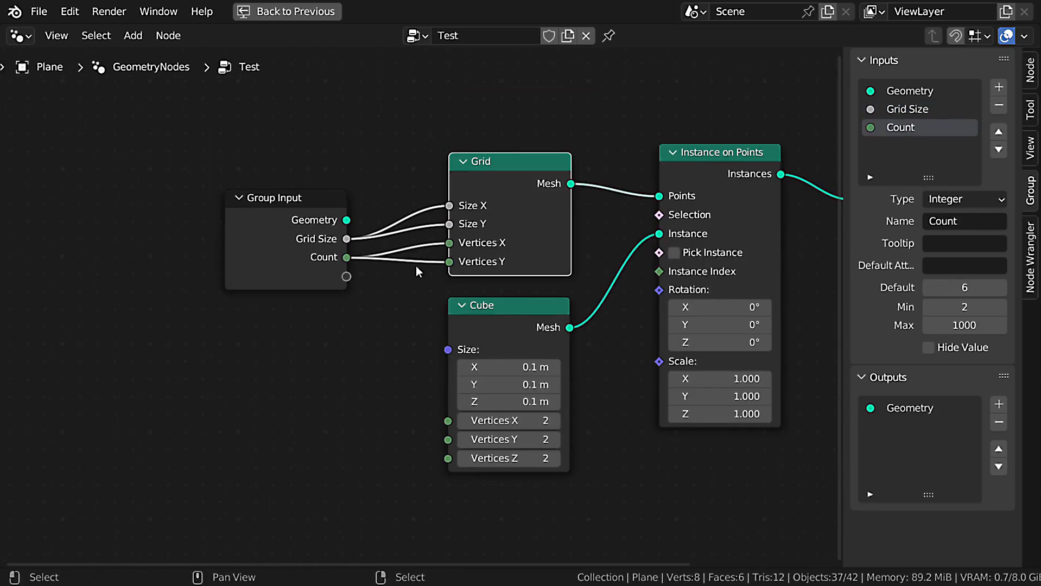
# Add a float group input named Cubes Size with default 0.1 and connect it to the Cube node's Size.
pyautogui.click(999, 87)
pyautogui.click(964, 200)
pyautogui.click(970, 376)
pyautogui.click(966, 221)
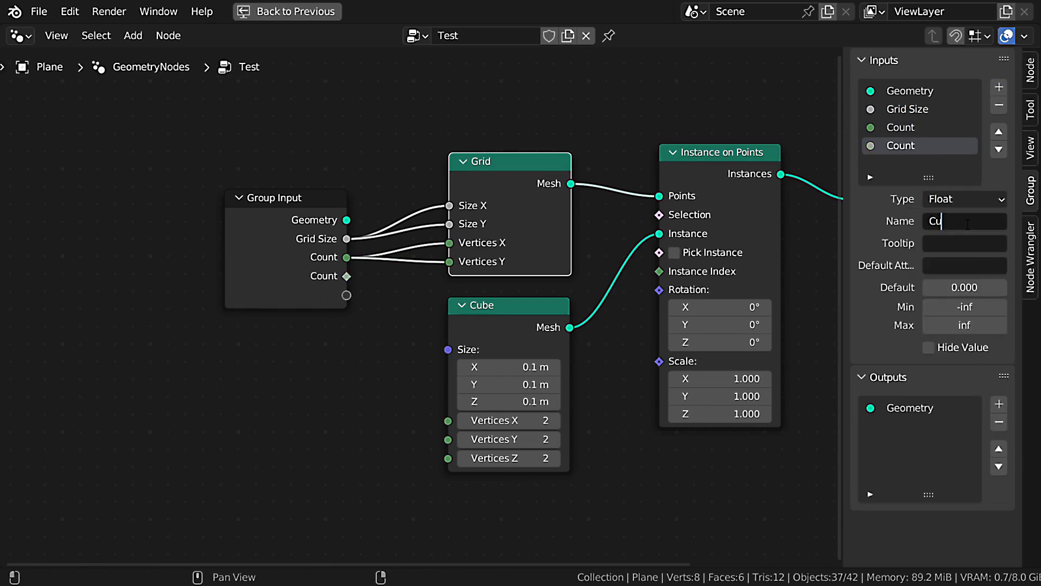
pyautogui.write('Cubes Size')
pyautogui.press('Return')
pyautogui.click(965, 288)
pyautogui.write('0.1')
pyautogui.press('Return')
pyautogui.moveTo(347, 276); pyautogui.dragTo(448, 349)
# Set Count to 22 and Cubes Size to 0.08 in the plane's geometry nodes modifier.
pyautogui.hotkey('ctrl', 'space')
pyautogui.moveTo(973, 375); pyautogui.dragTo(989, 374)
pyautogui.moveTo(979, 330); pyautogui.dragTo(979, 330)
pyautogui.moveTo(979, 352); pyautogui.dragTo(958, 373)
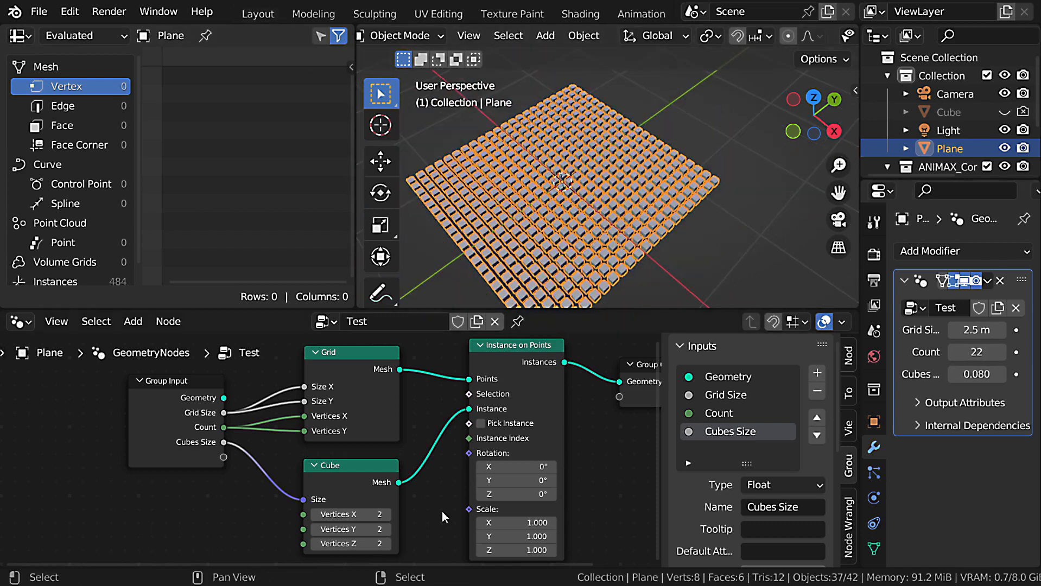
# Return to the Layout workspace and hide the plane in both viewport and render.
pyautogui.click(257, 15)
pyautogui.click(1004, 144)
pyautogui.click(1023, 144)
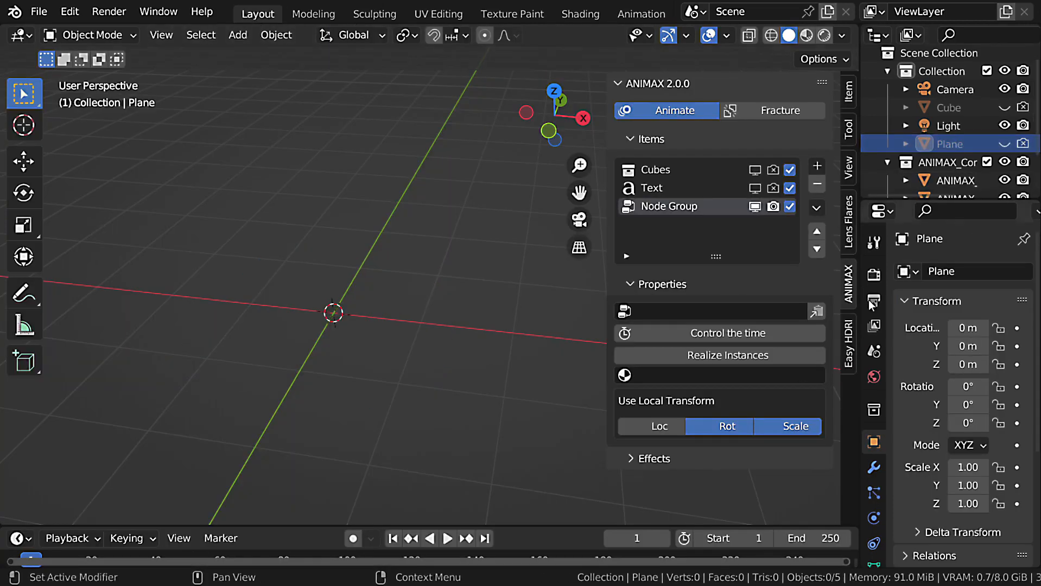
# Assign the Test node group to the Node Group item and rename the item after it.
pyautogui.click(638, 310)
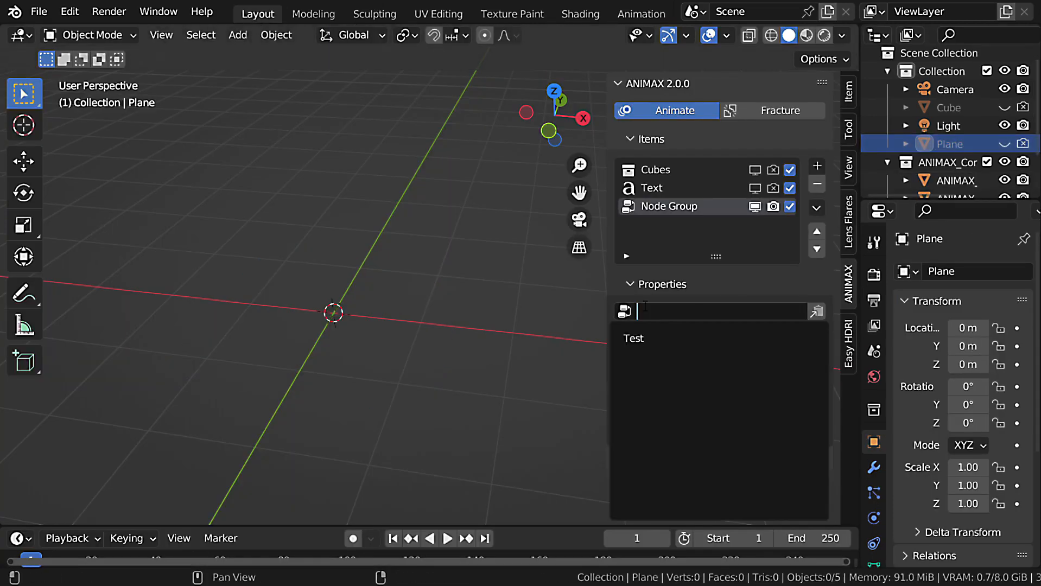
pyautogui.click(670, 338)
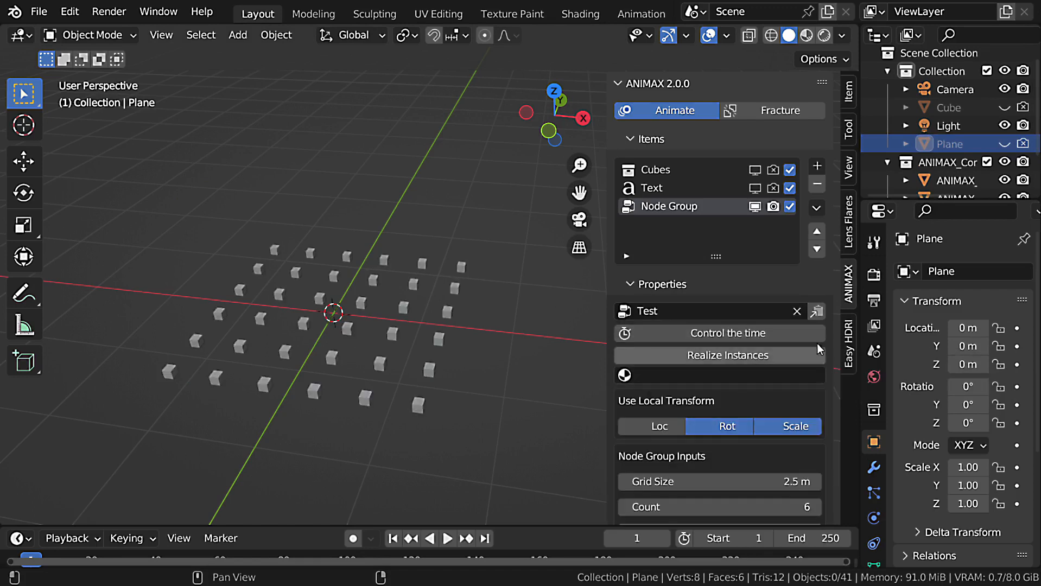
pyautogui.click(817, 312)
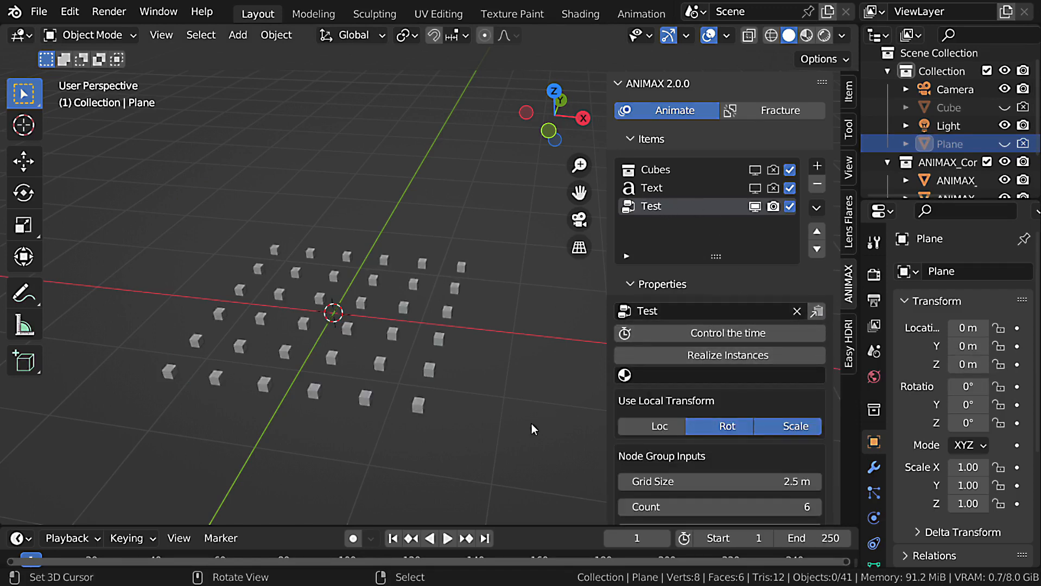
# Select the grid of cubes and set the Test item's Count to 17 and Cubes Size to 0.15.
pyautogui.moveTo(533, 429); pyautogui.dragTo(366, 294, button='middle')
pyautogui.click(414, 317)
pyautogui.moveTo(414, 317); pyautogui.dragTo(406, 285, button='middle')
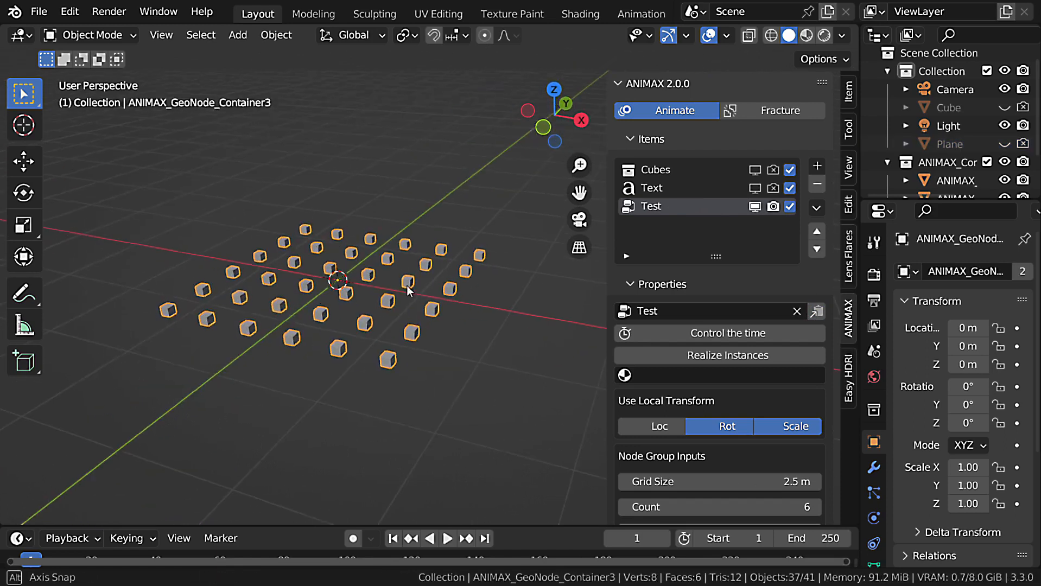
pyautogui.scroll(-2, 747, 363)
pyautogui.moveTo(704, 430); pyautogui.dragTo(657, 430)
pyautogui.rightClick(657, 430)
pyautogui.moveTo(704, 456); pyautogui.dragTo(782, 457)
pyautogui.moveTo(478, 380); pyautogui.dragTo(506, 390, button='middle')
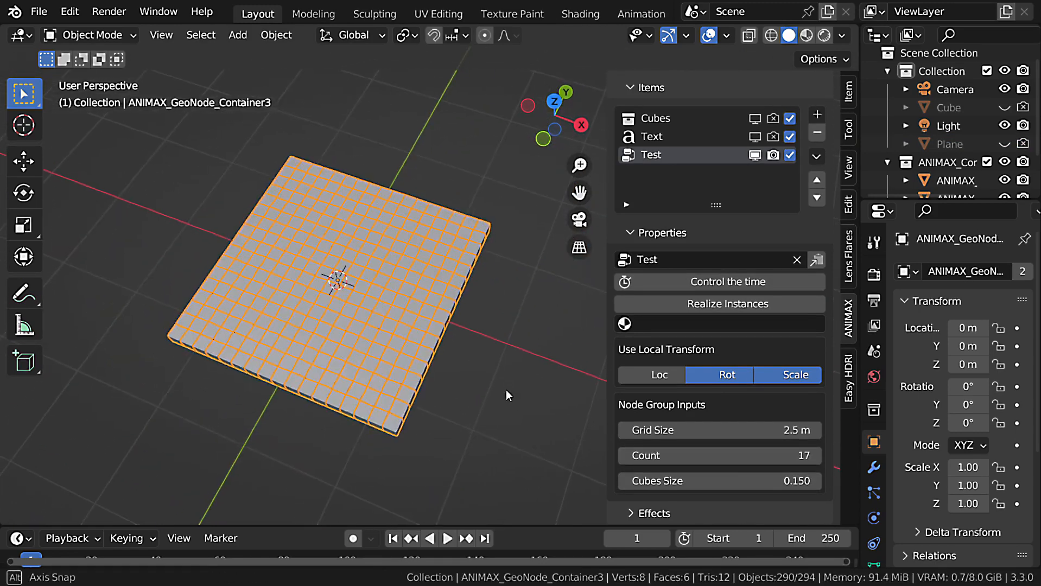
# Set the Test item's Count to 23 and reduce its Cubes Size so gaps separate the cubes.
pyautogui.scroll(3, 720, 199)
pyautogui.click(672, 142)
pyautogui.click(670, 144)
pyautogui.scroll(-3, 722, 326)
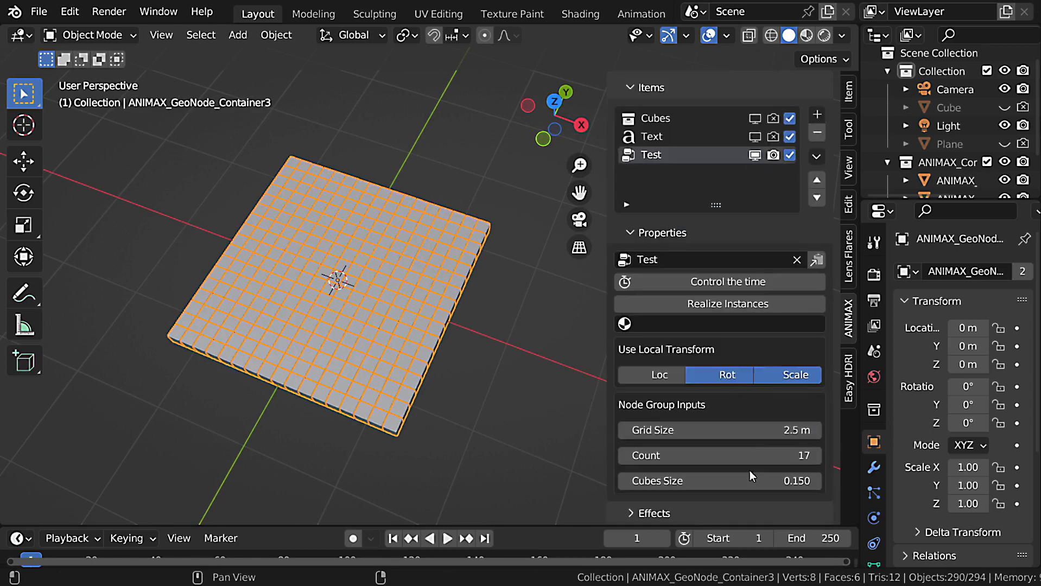
pyautogui.moveTo(751, 479); pyautogui.dragTo(809, 460)
# Load the Butterflies effects preset for the Test item and preview the animation.
pyautogui.scroll(2, 777, 143)
pyautogui.click(776, 140)
pyautogui.click(687, 158)
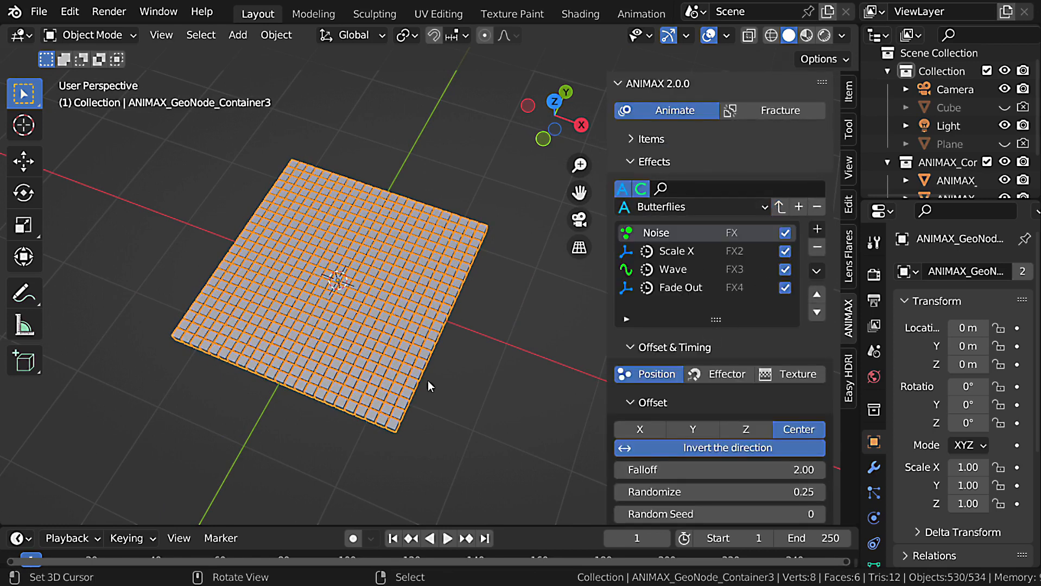
pyautogui.moveTo(428, 381); pyautogui.dragTo(464, 304, button='middle')
pyautogui.press('space')
pyautogui.scroll(-5, 452, 298)
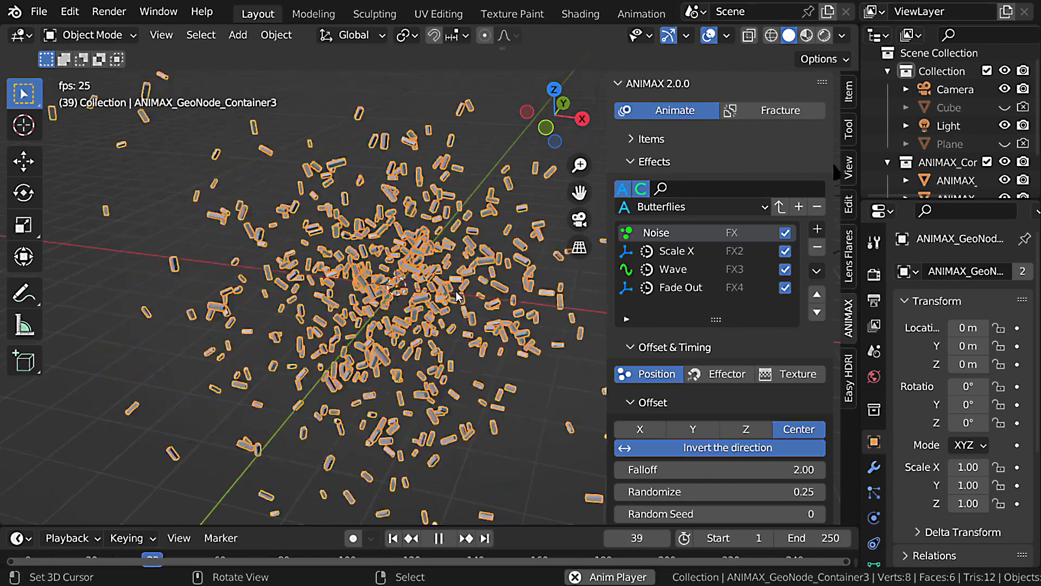
pyautogui.press('Escape')
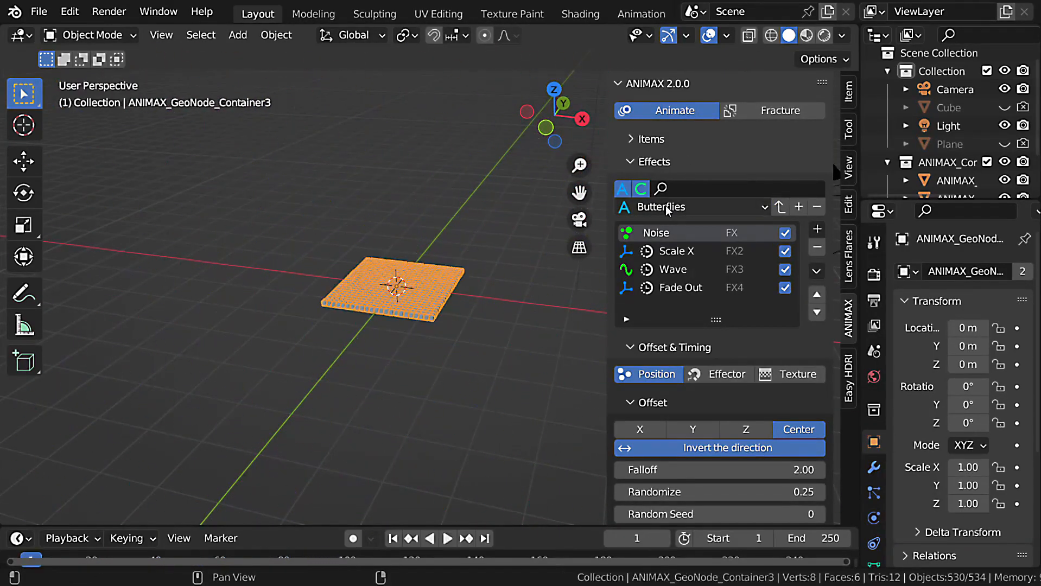
# Load the Disintegration_2 effects preset for the Test item and play the animation.
pyautogui.click(668, 207)
pyautogui.click(583, 286)
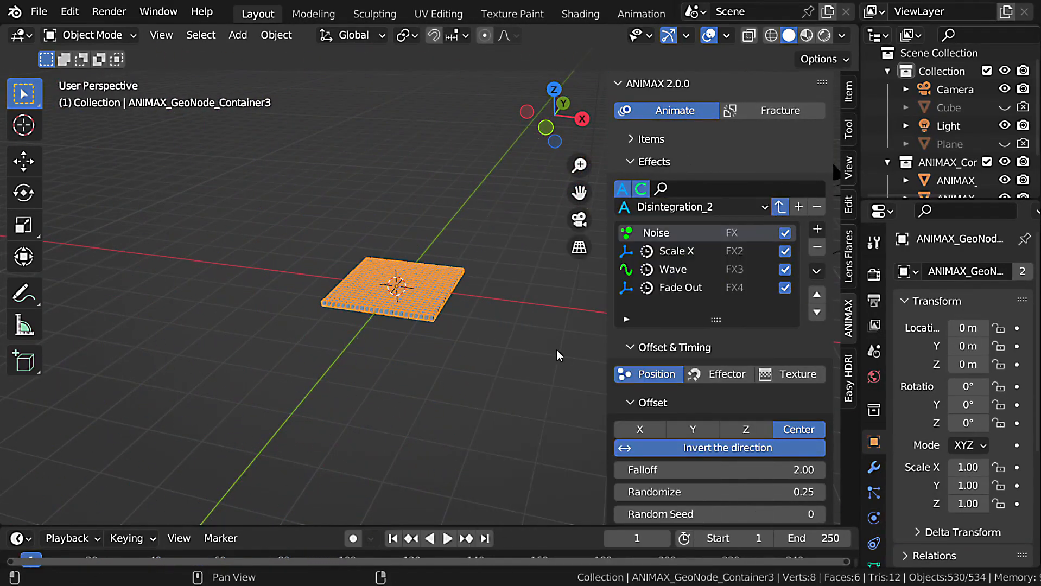
pyautogui.press('space')
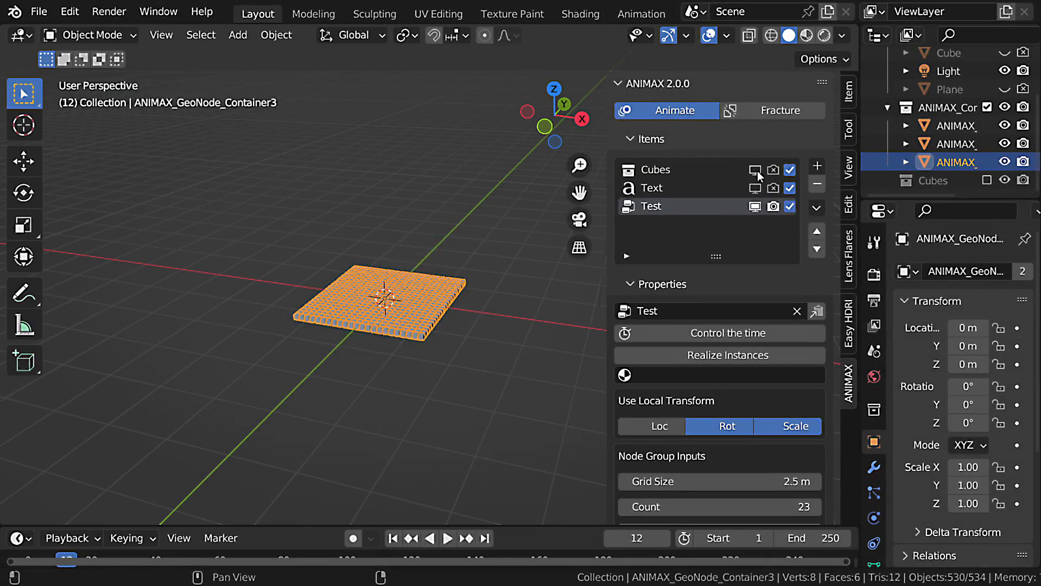
# Display the Cubes item instead of the Test item, select it and show its effects list.
pyautogui.click(669, 168)
pyautogui.click(666, 140)
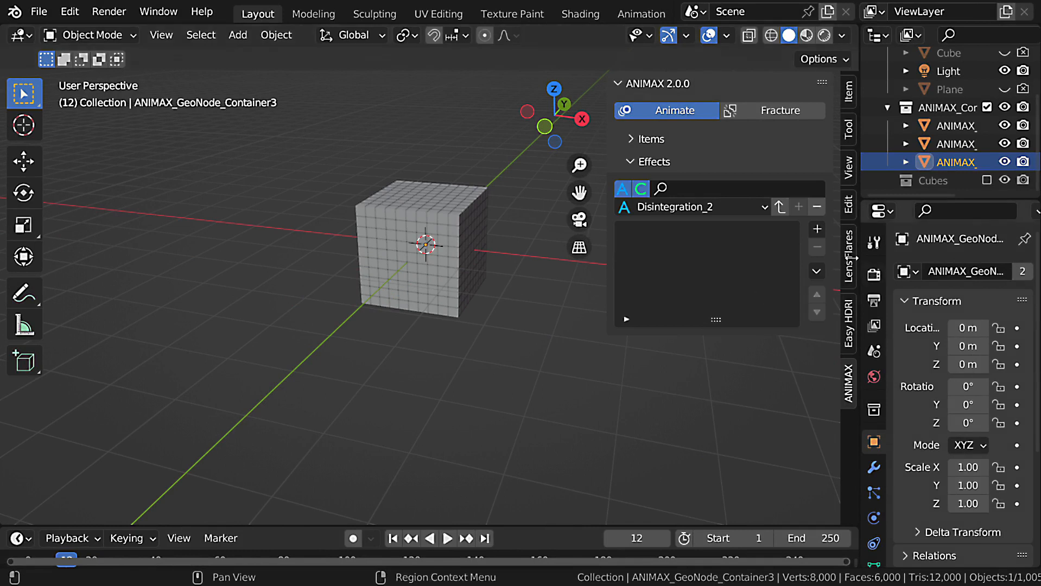
# Add a regular Transform effect to the Cubes item and collapse its Offset & Timing and Properties sections.
pyautogui.click(817, 229)
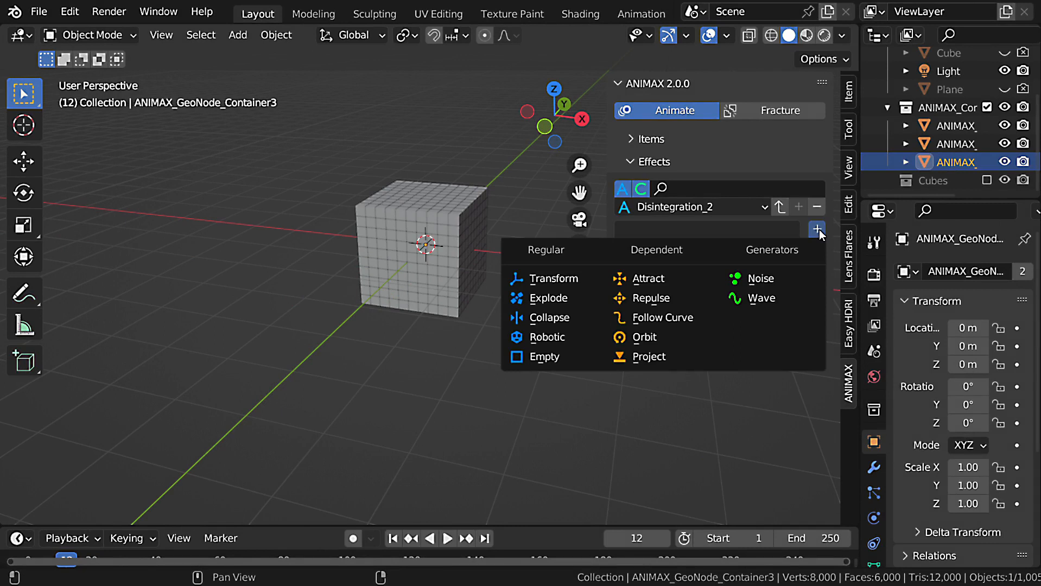
pyautogui.click(551, 280)
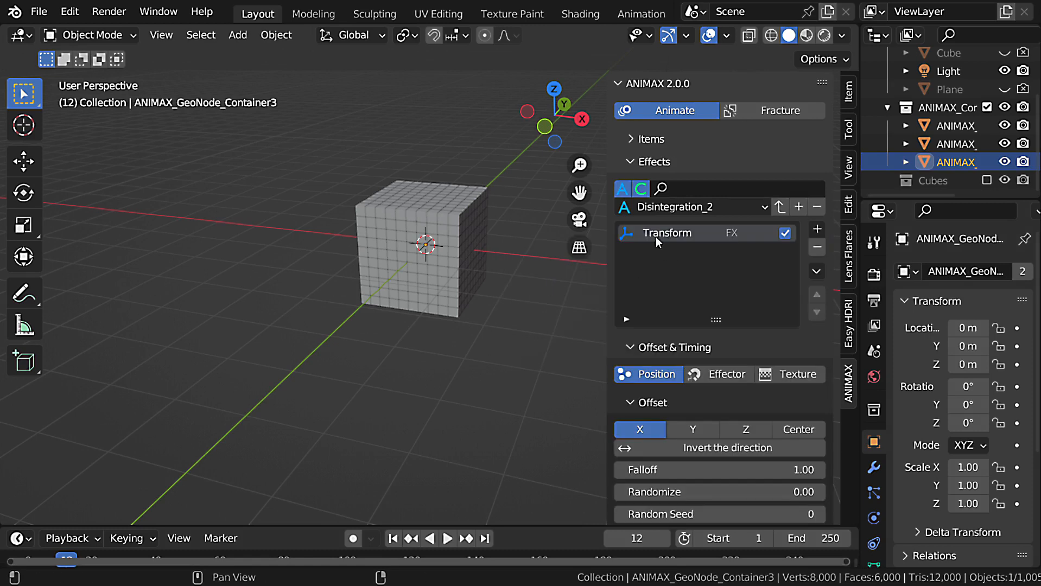
pyautogui.scroll(-6, 656, 239)
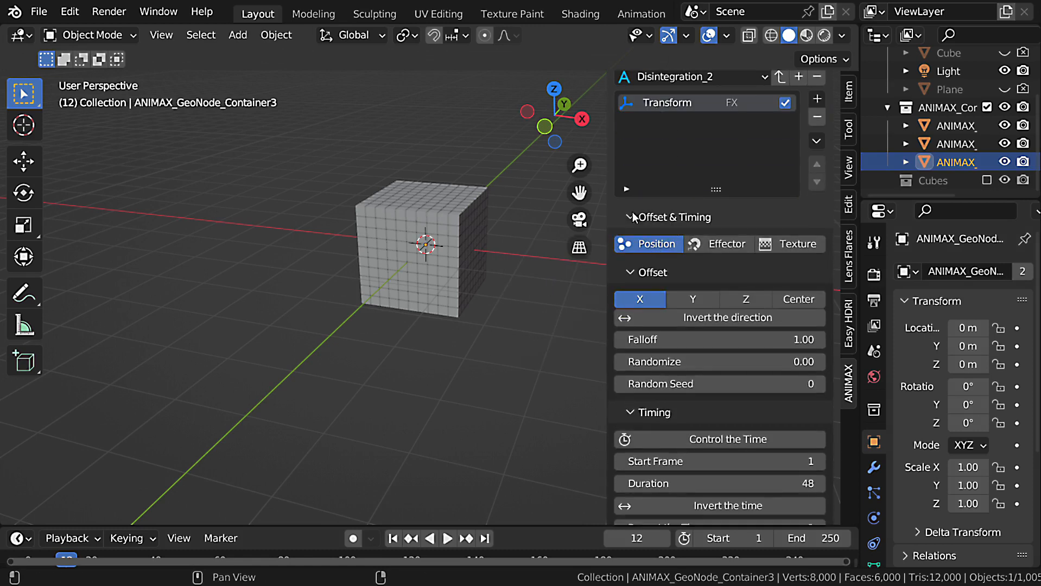
pyautogui.click(632, 217)
pyautogui.click(629, 245)
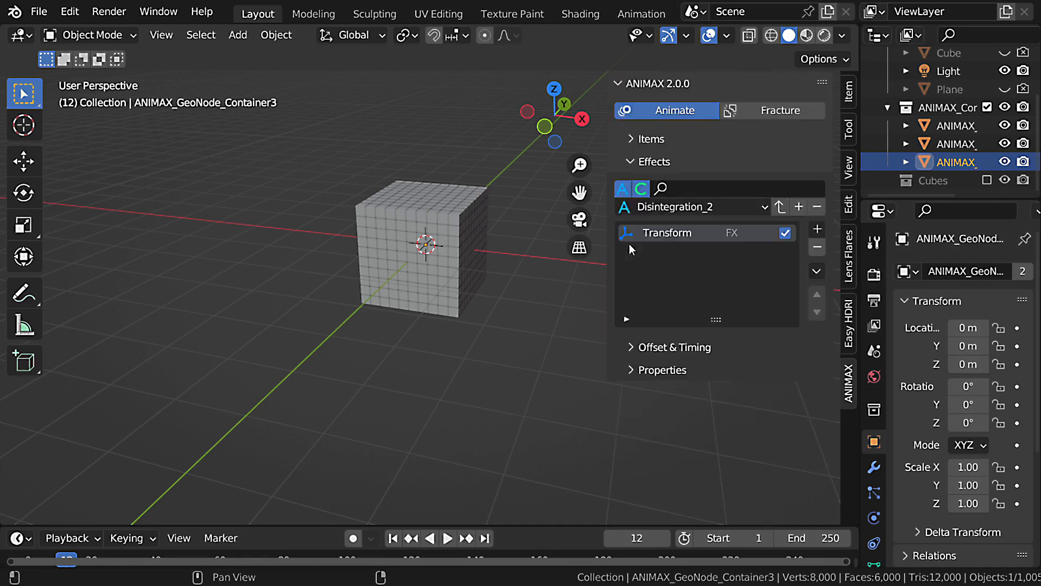
# Expand the Transform effect's Offset & Timing section and collapse its Offset, Timing and Interpolation groups.
pyautogui.click(633, 350)
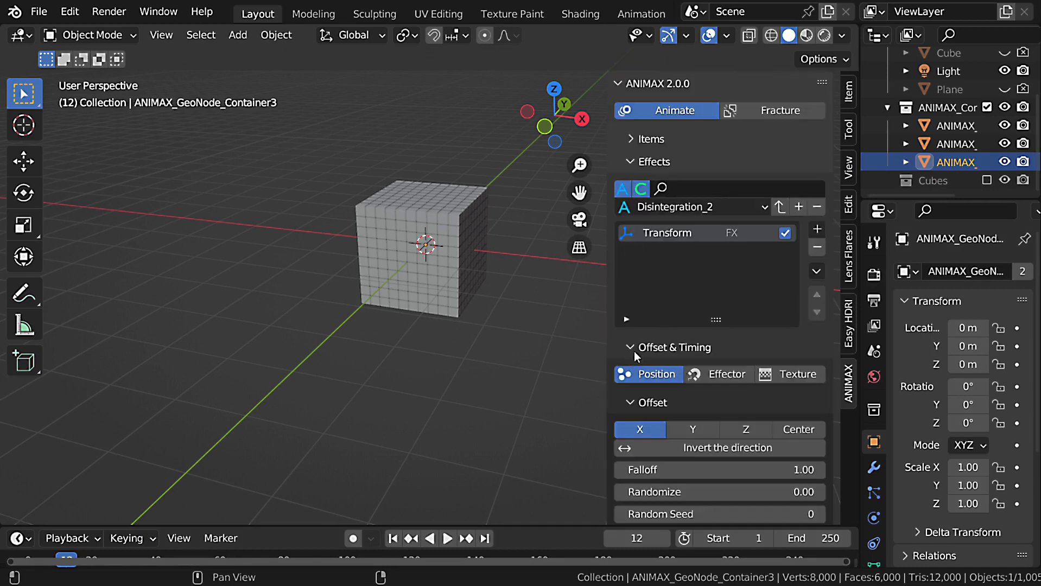
pyautogui.scroll(-7, 667, 318)
pyautogui.click(629, 221)
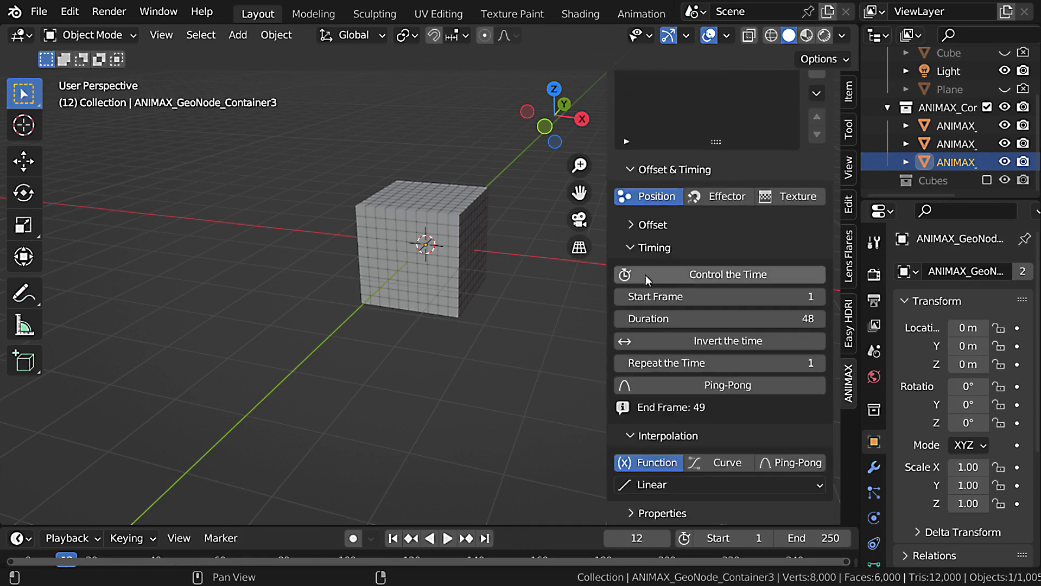
pyautogui.click(642, 253)
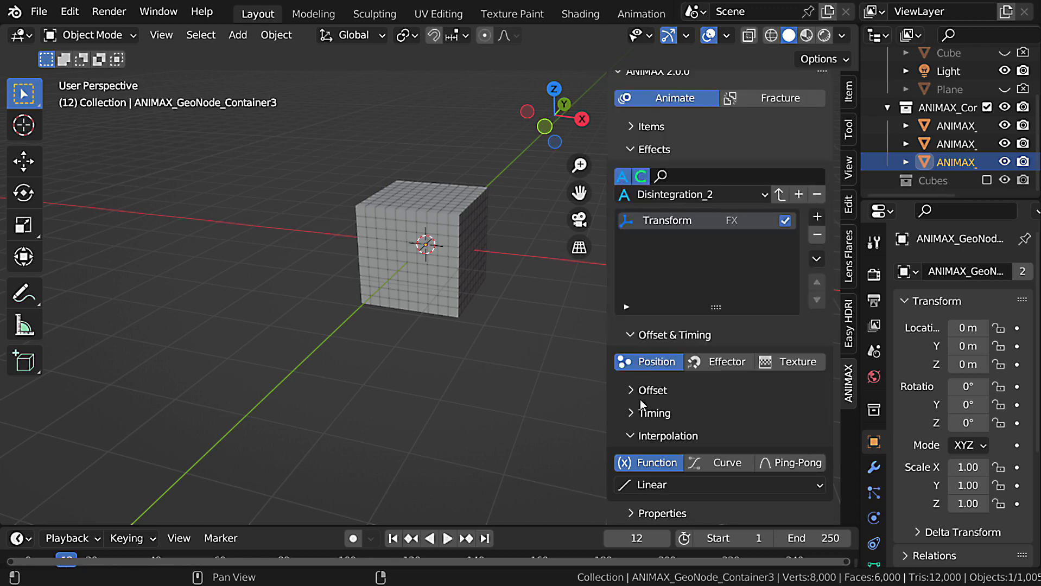
pyautogui.click(630, 437)
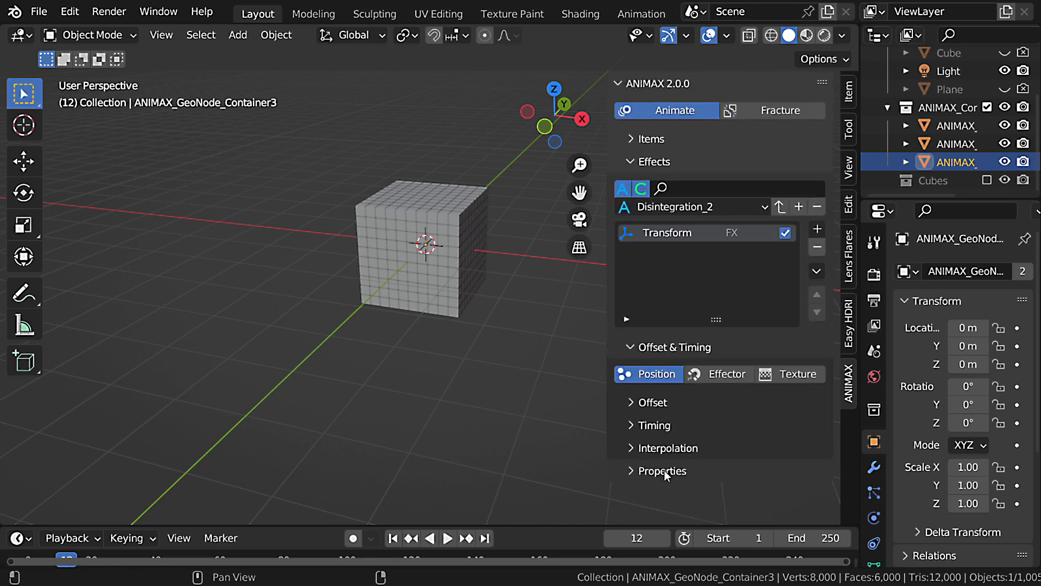
# Expand the Transform effect's Properties, collapse its Location, Rotation, Scale and Extra Parameters groups, and close Properties.
pyautogui.click(633, 472)
pyautogui.scroll(-5, 661, 446)
pyautogui.click(630, 337)
pyautogui.click(631, 360)
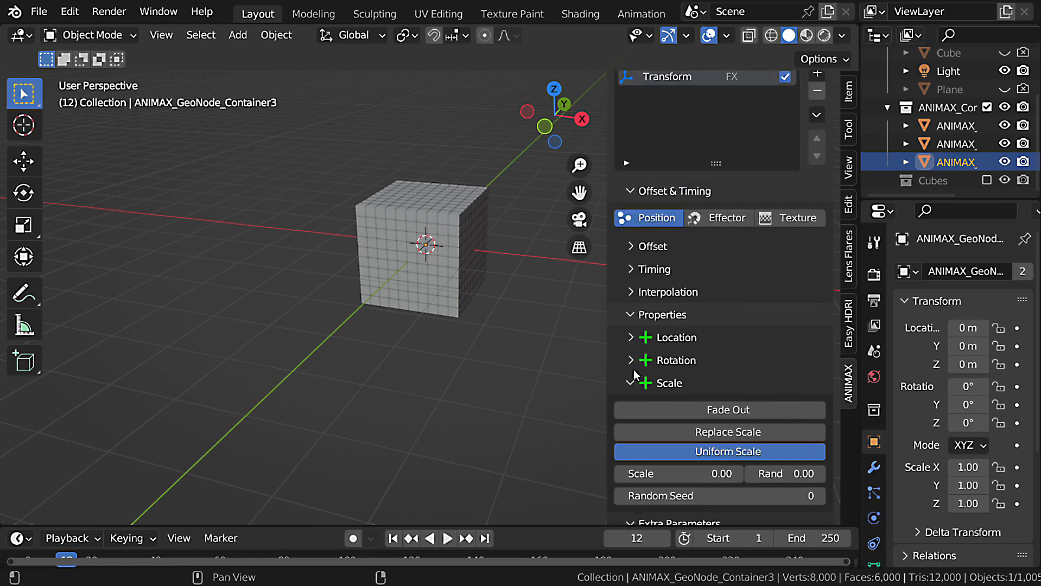
pyautogui.click(633, 385)
pyautogui.click(634, 483)
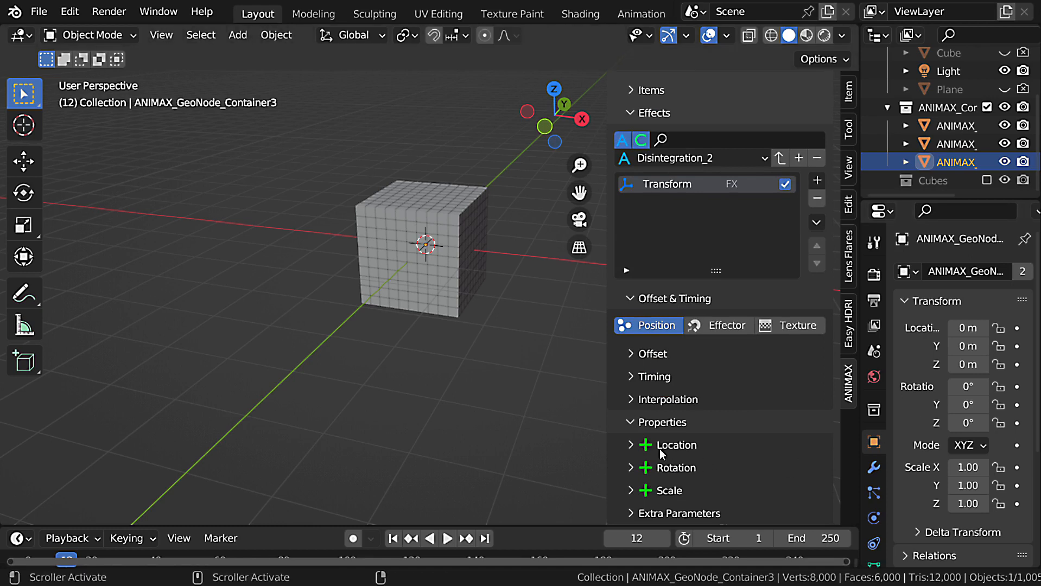
pyautogui.click(633, 423)
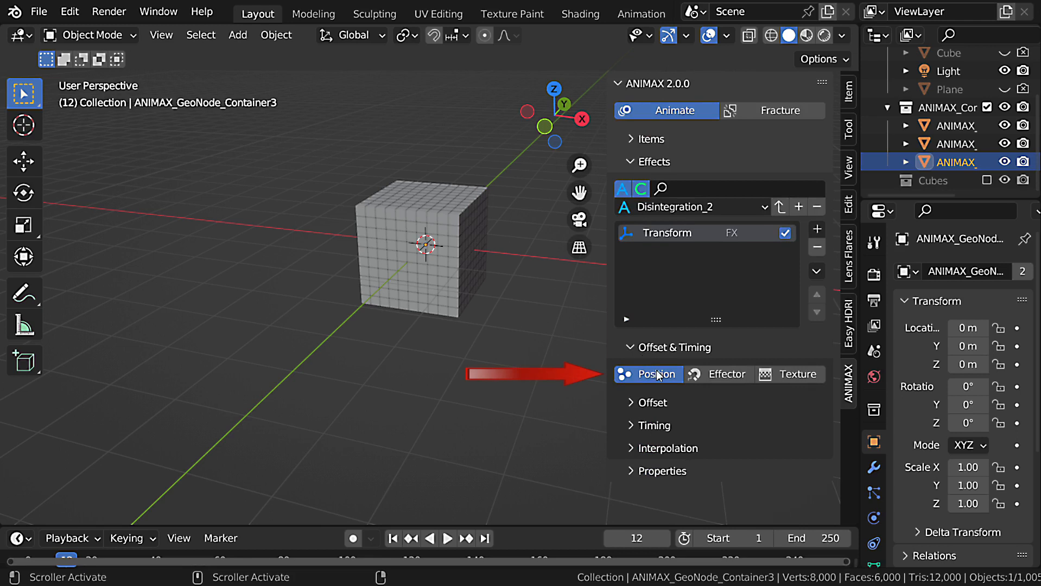
# Show the Transform effect's Offset and Location settings and set Location Z to 3.
pyautogui.click(641, 403)
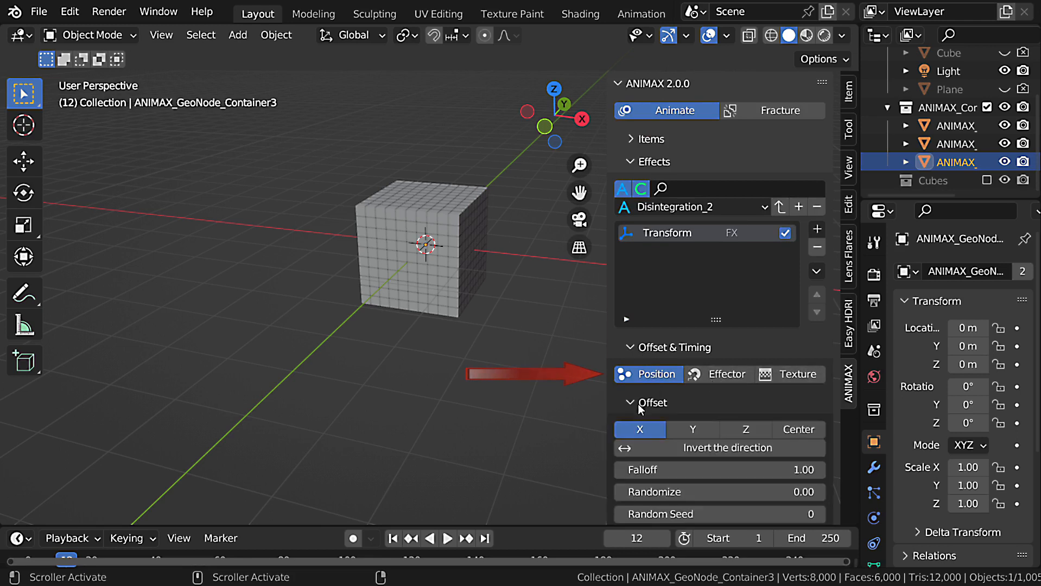
pyautogui.scroll(-3, 654, 424)
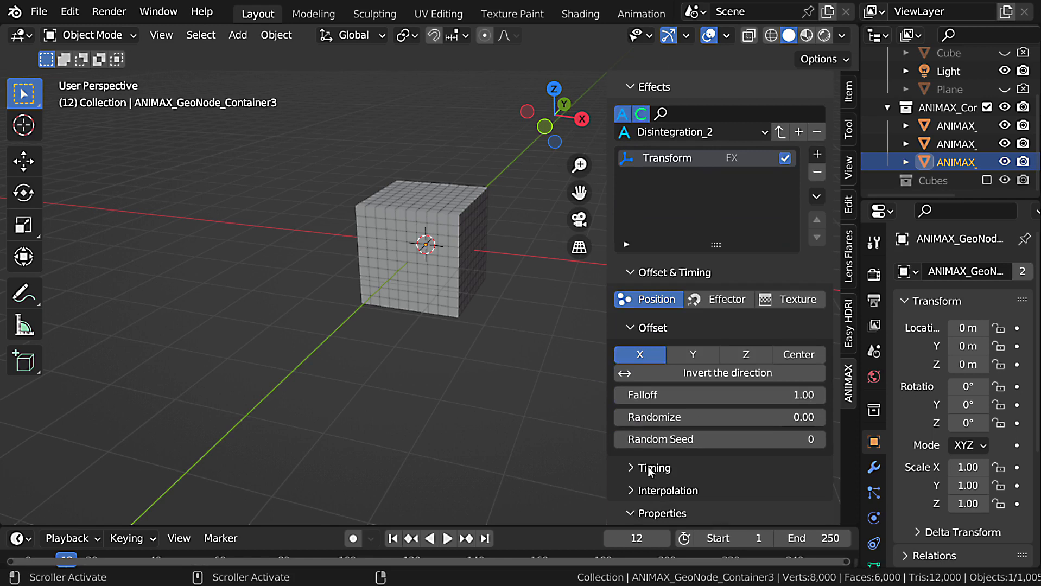
pyautogui.scroll(-4, 649, 470)
pyautogui.click(632, 446)
pyautogui.scroll(-6, 643, 448)
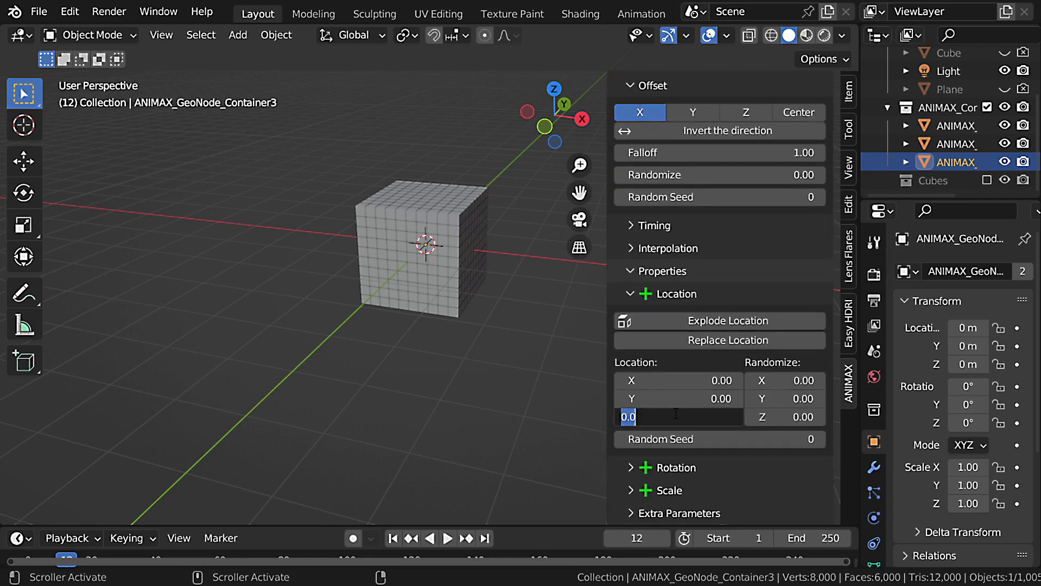
pyautogui.write('3')
pyautogui.press('Return')
# Enlarge the timeline and play the cubes' upward movement from frame 1.
pyautogui.keyDown('shift'); pyautogui.moveTo(383, 344); pyautogui.dragTo(400, 427, button='middle'); pyautogui.keyUp('shift')
pyautogui.hotkey('shift', 'Left')
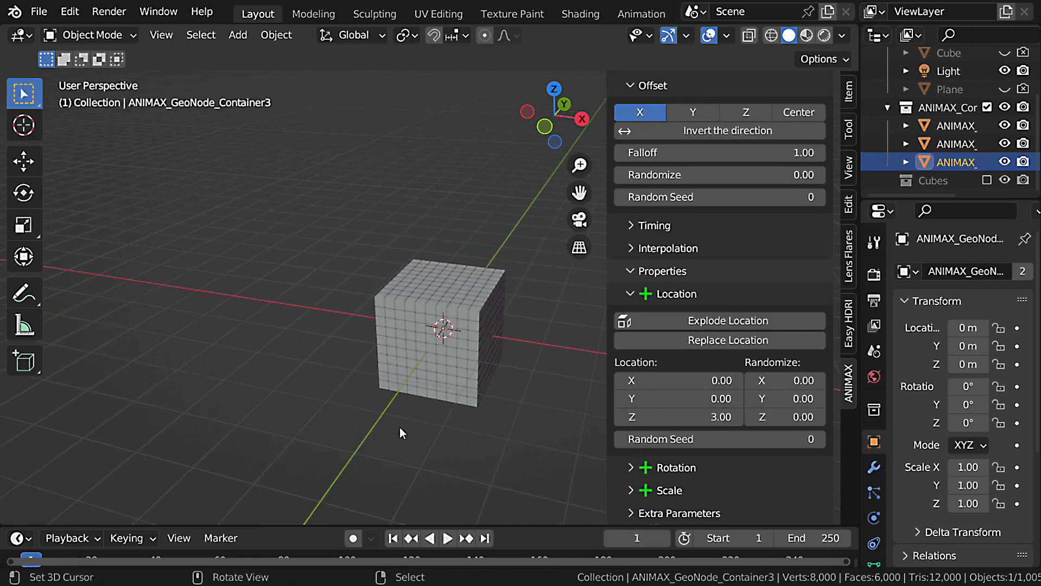
pyautogui.moveTo(421, 526); pyautogui.dragTo(436, 488)
pyautogui.keyDown('shift'); pyautogui.moveTo(451, 309); pyautogui.dragTo(319, 356, button='middle'); pyautogui.keyUp('shift')
pyautogui.moveTo(347, 306); pyautogui.dragTo(372, 294, button='middle')
pyautogui.click(452, 501)
pyautogui.scroll(1, 441, 348)
pyautogui.moveTo(436, 361); pyautogui.dragTo(423, 326, button='middle')
pyautogui.scroll(-2, 421, 298)
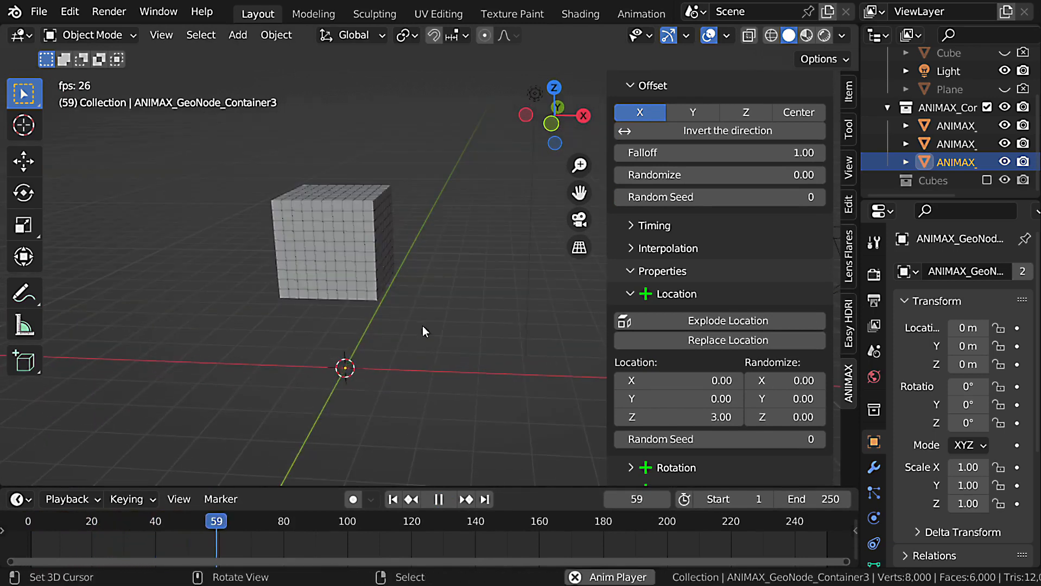
pyautogui.hotkey('shift', 'Left')
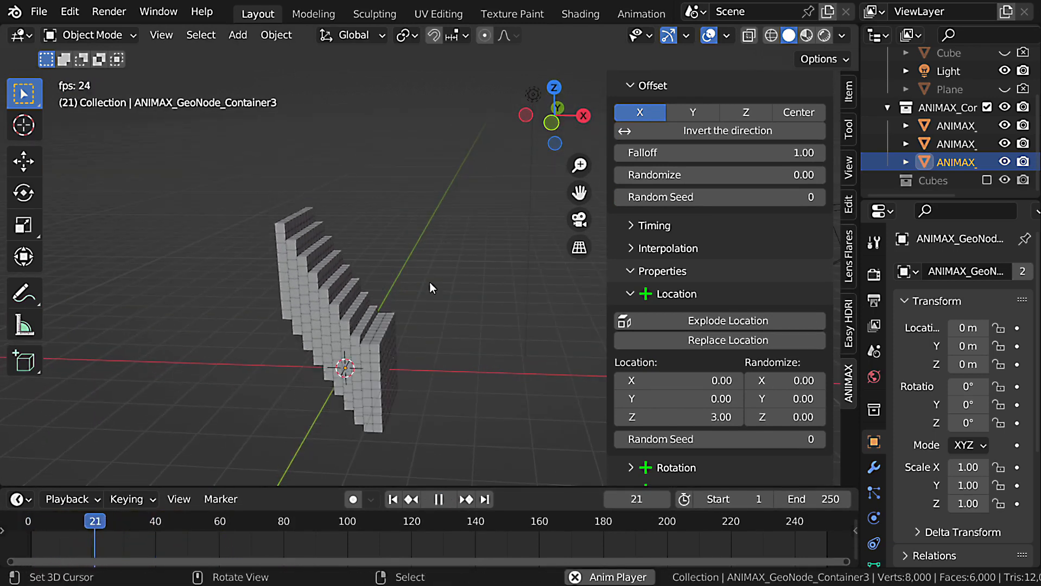
pyautogui.press('Escape')
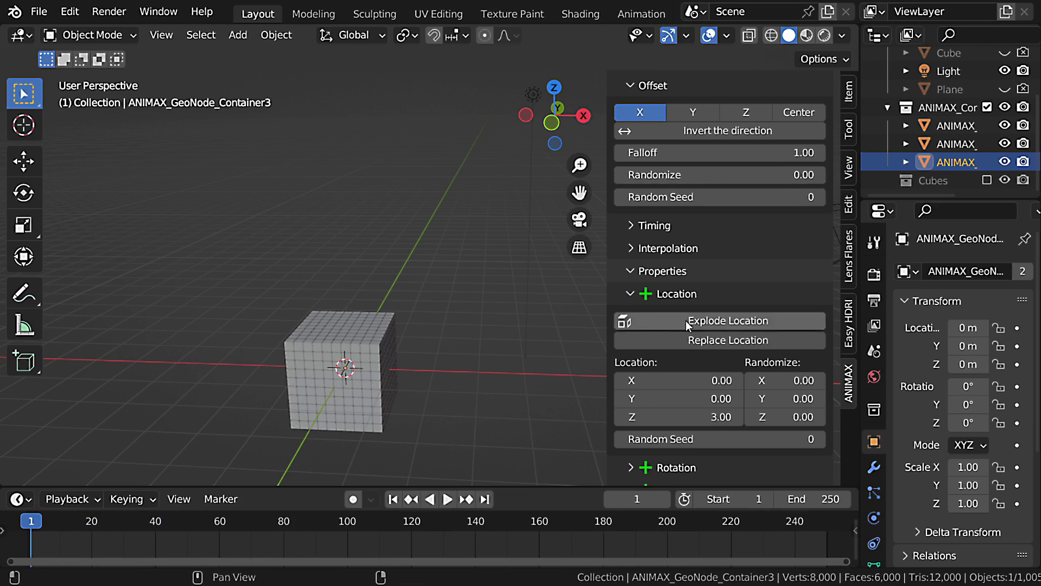
# Invert the direction of the X offset and play the animation.
pyautogui.scroll(5, 714, 283)
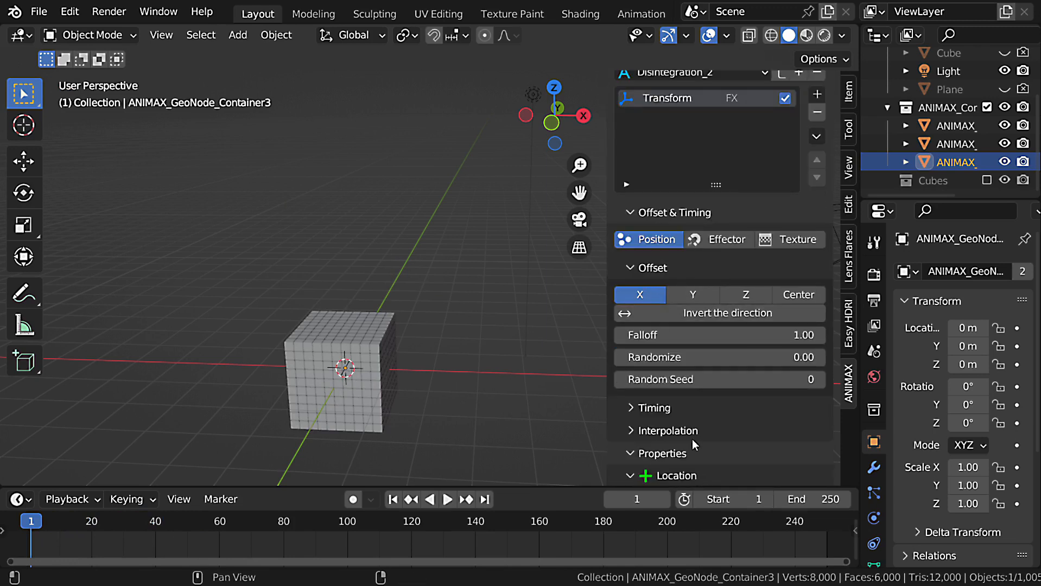
pyautogui.click(739, 315)
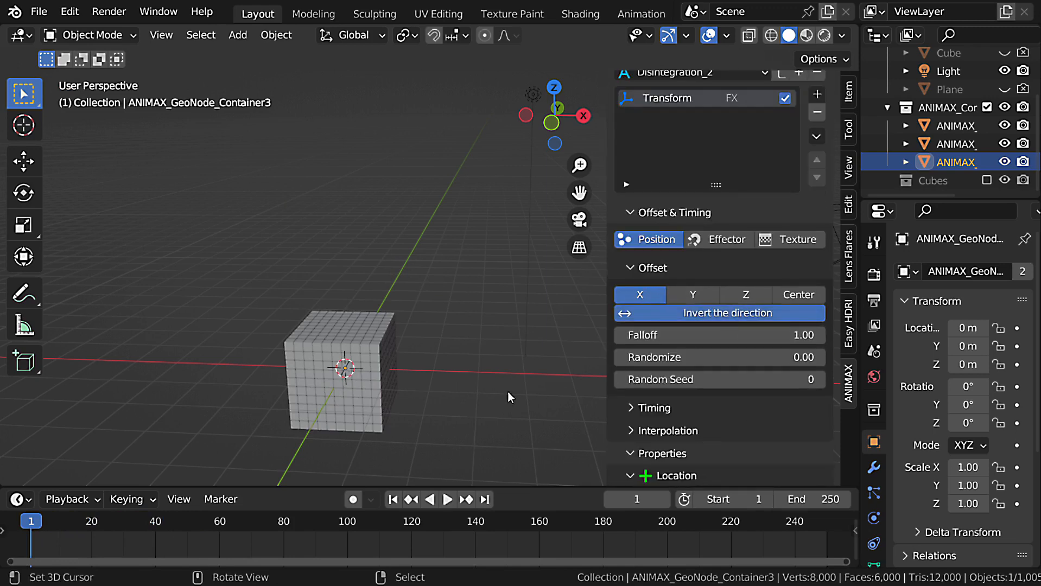
pyautogui.press('space')
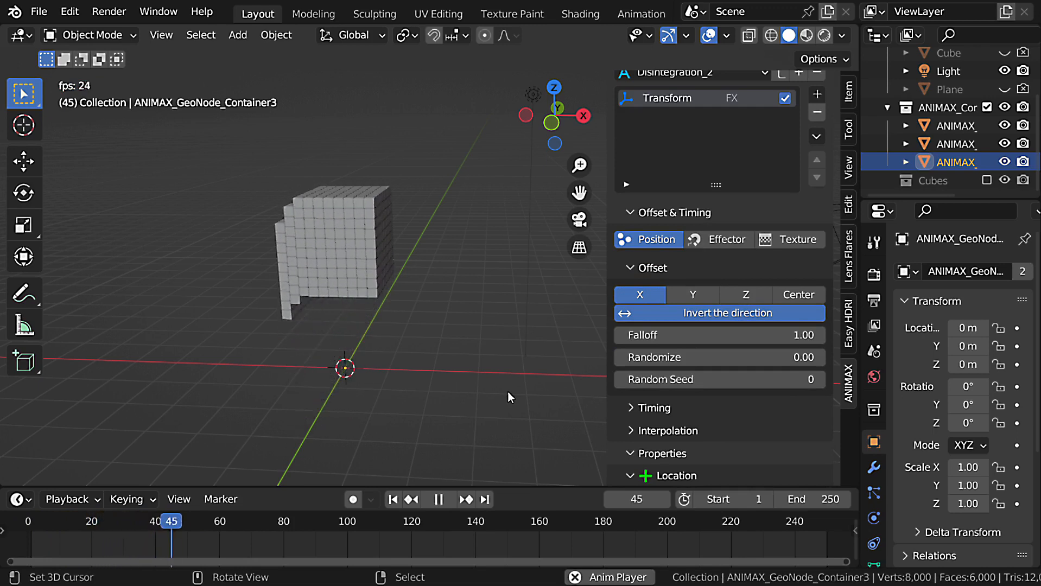
pyautogui.press('Escape')
# Try offsetting the Transform effect along the Y axis and preview the animation.
pyautogui.moveTo(476, 353); pyautogui.dragTo(451, 328, button='middle')
pyautogui.click(693, 294)
pyautogui.press('space')
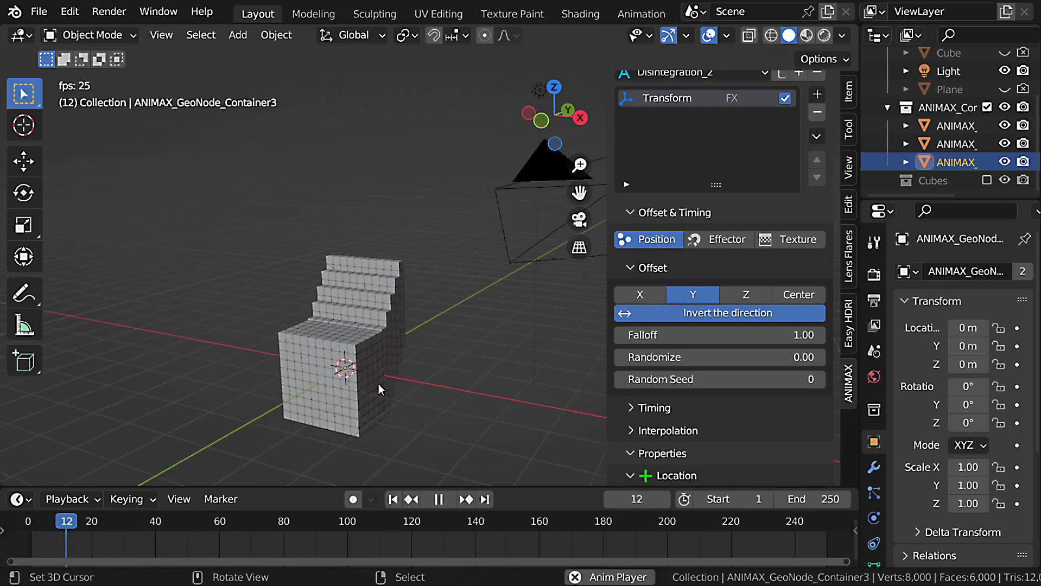
pyautogui.press('Escape')
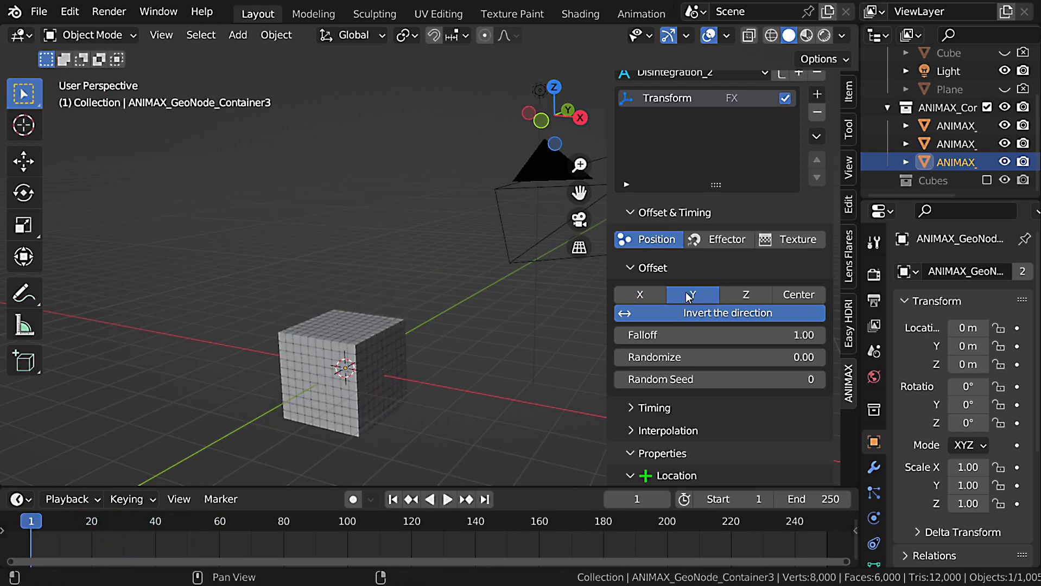
# Try the Z and Center offset modes on the Transform effect and preview the animation.
pyautogui.click(754, 298)
pyautogui.press('space')
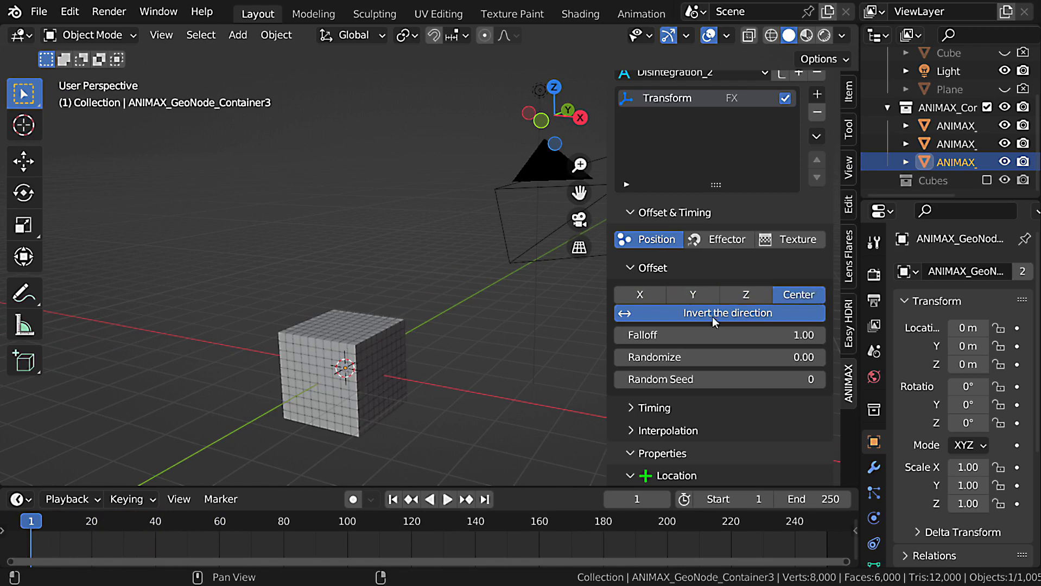
pyautogui.press('space')
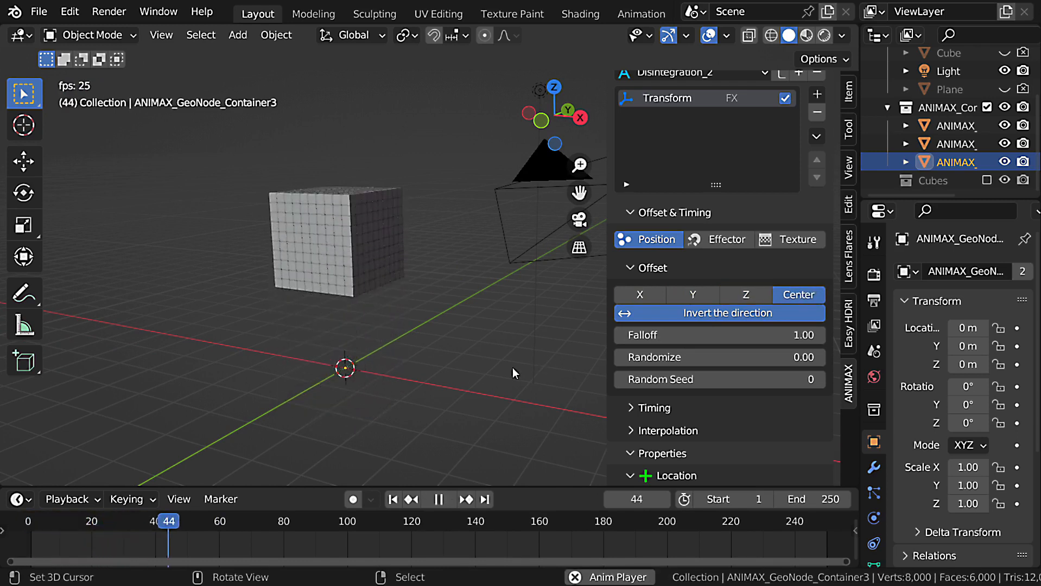
pyautogui.press('Escape')
# Go to frame 24 and set the Transform effect's offset direction to X.
pyautogui.moveTo(504, 353); pyautogui.dragTo(513, 330, button='middle')
pyautogui.moveTo(33, 524); pyautogui.dragTo(101, 523)
pyautogui.click(640, 296)
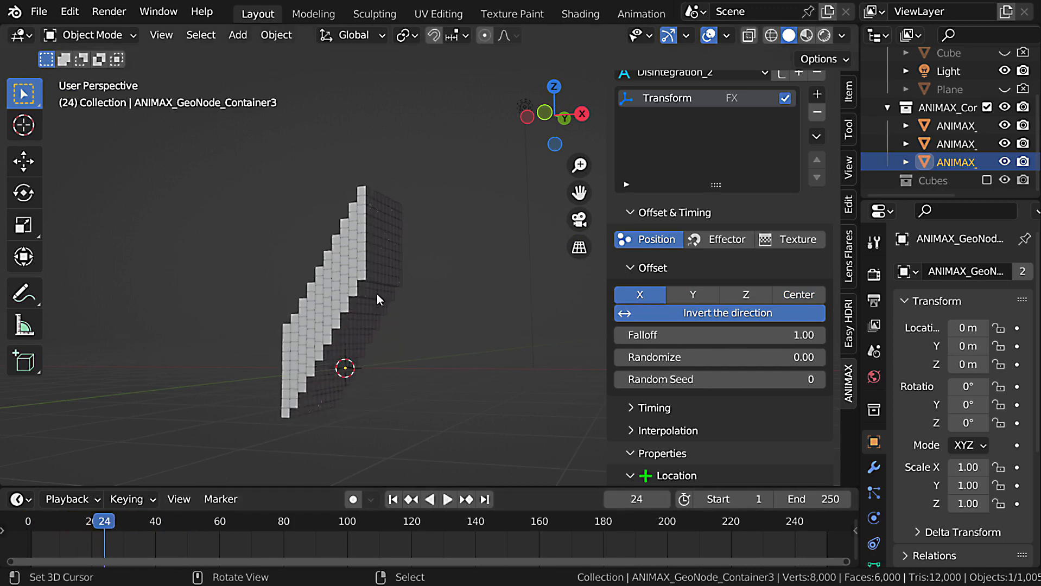
# Try raising the offset Falloff to about 15.19 and play the animation from frame 1.
pyautogui.moveTo(377, 297); pyautogui.dragTo(411, 307, button='middle')
pyautogui.moveTo(739, 335); pyautogui.dragTo(822, 334)
pyautogui.hotkey('shift', 'Left')
pyautogui.hotkey('shift', 'space')
pyautogui.press('Escape')
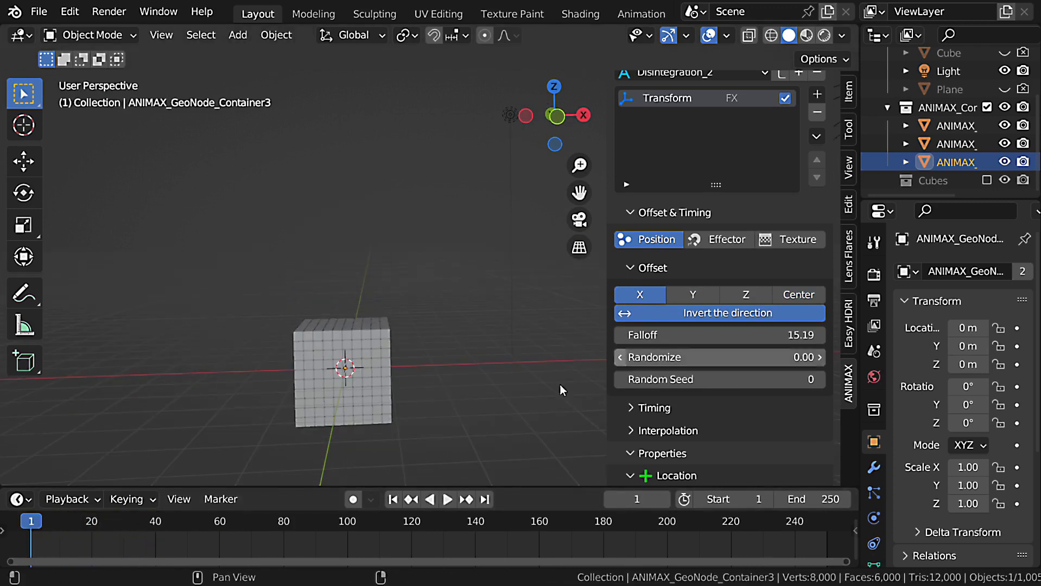
pyautogui.press('space')
pyautogui.press('Escape')
# Reset the offset Falloff to its default of 1.00 and play the animation.
pyautogui.press('BackSpace')
pyautogui.press('space')
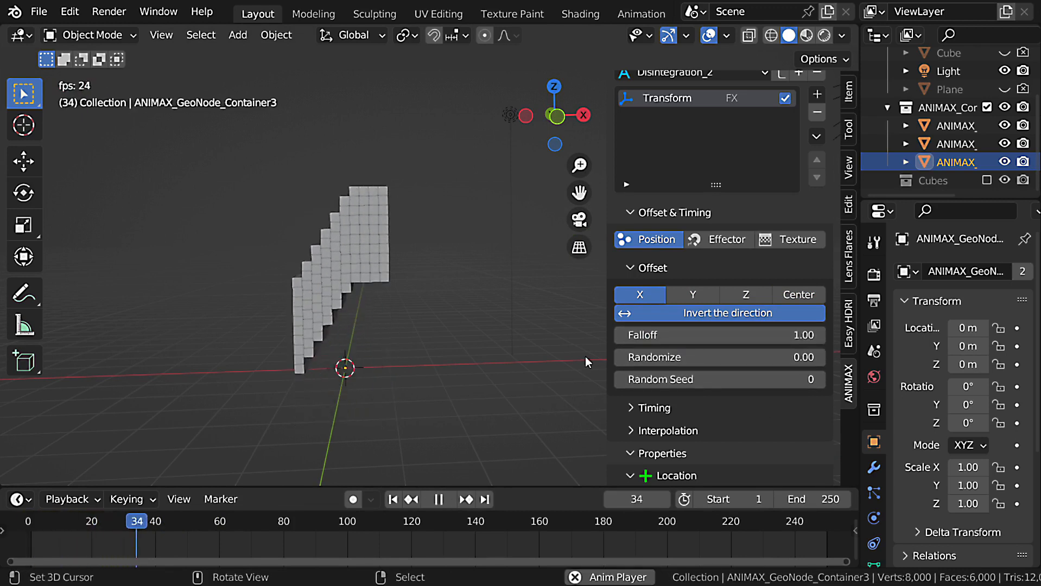
pyautogui.press('Escape')
# At frame 26, raise the offset's Randomize value to 1.00 and inspect the scattered cubes.
pyautogui.click(105, 523)
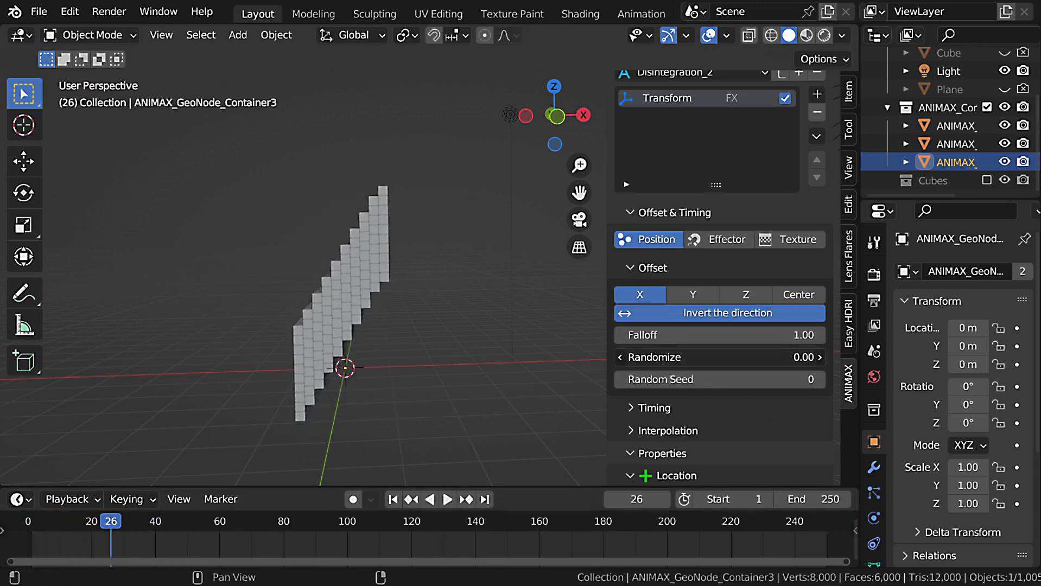
pyautogui.moveTo(706, 357); pyautogui.dragTo(750, 357)
pyautogui.moveTo(537, 391); pyautogui.dragTo(559, 399, button='middle')
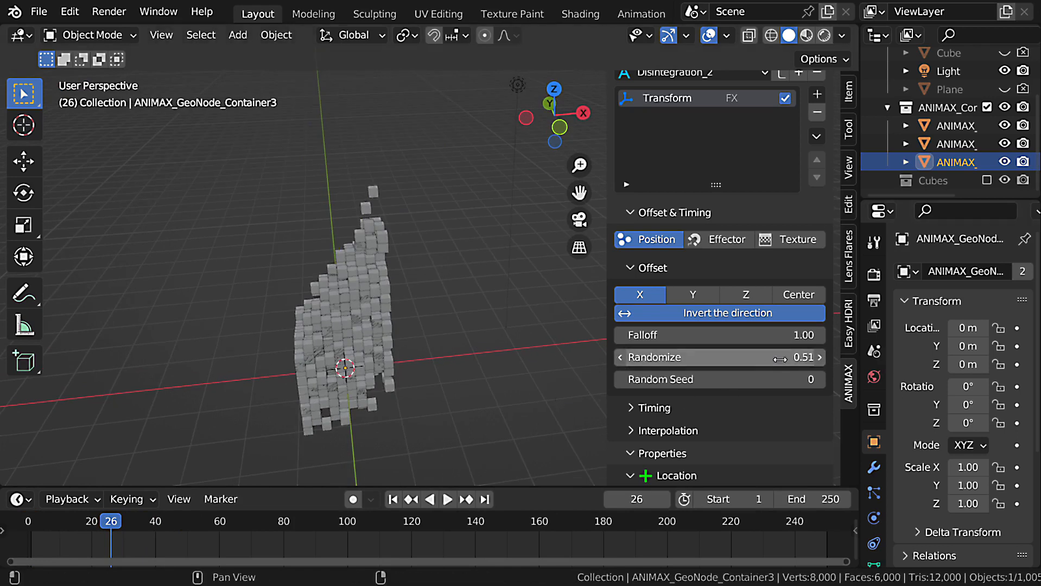
pyautogui.moveTo(778, 358); pyautogui.dragTo(831, 359)
pyautogui.moveTo(516, 381); pyautogui.dragTo(431, 333, button='middle')
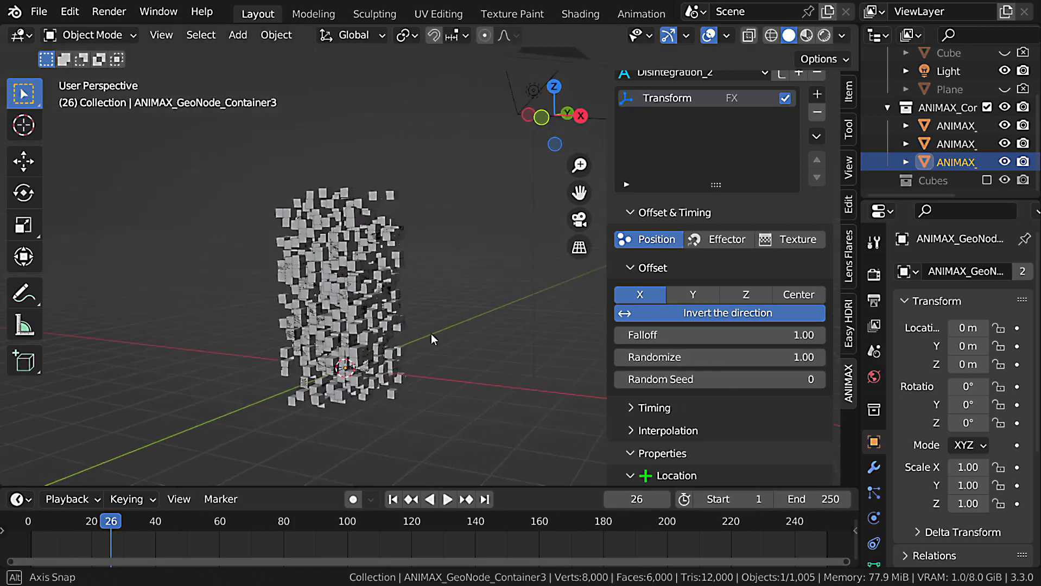
# Set the offset's Random Seed to 8.
pyautogui.click(820, 380)
pyautogui.click(820, 380)
pyautogui.click(820, 379)
pyautogui.click(820, 379)
pyautogui.click(820, 380)
pyautogui.click(820, 380)
pyautogui.click(820, 379)
pyautogui.click(820, 379)
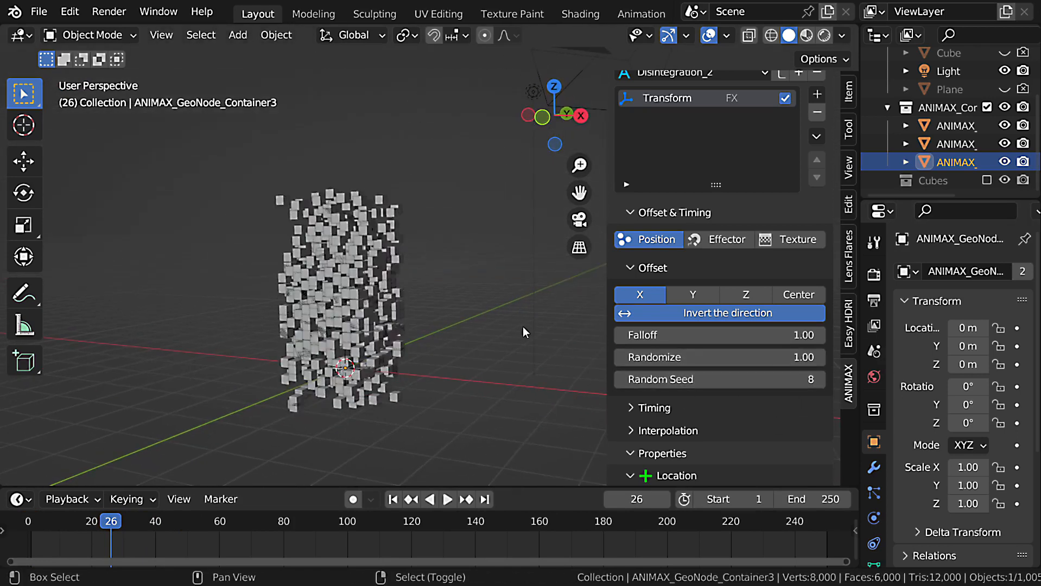
# Set the offset's Randomize value to 0.25 and play the animation from frame 1.
pyautogui.press('space')
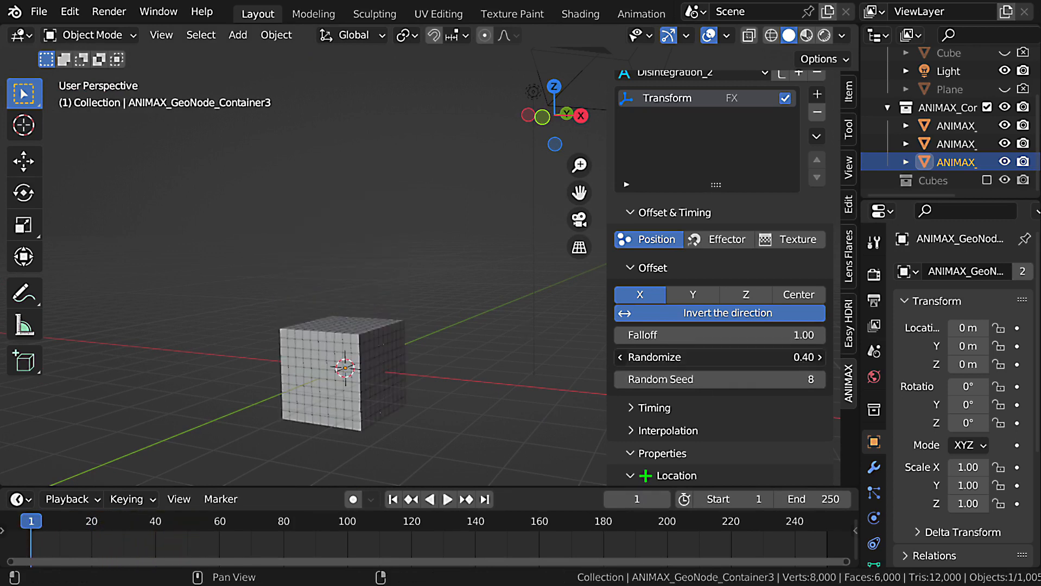
pyautogui.press('space')
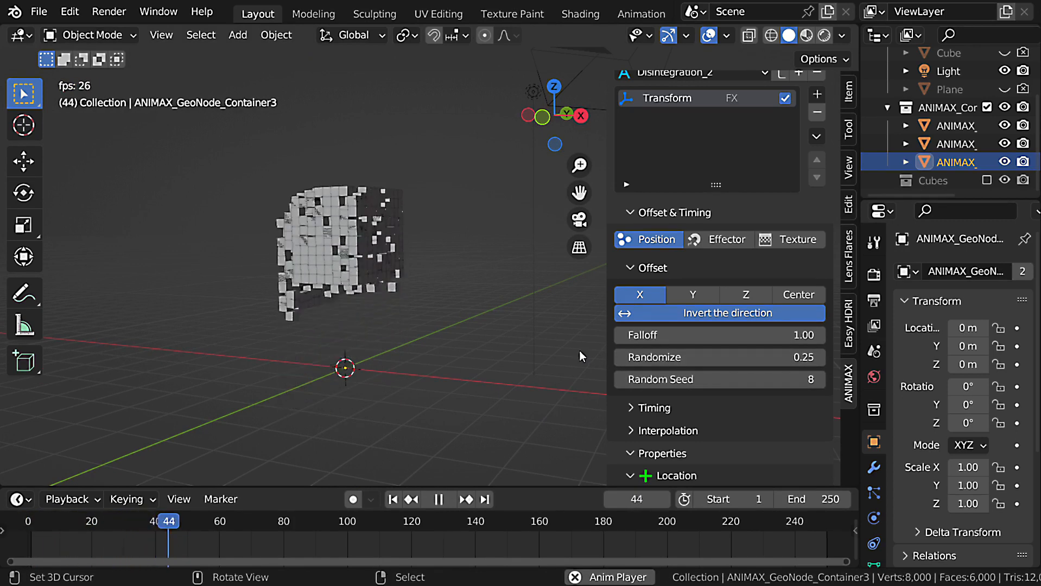
pyautogui.press('Escape')
pyautogui.moveTo(433, 367); pyautogui.dragTo(574, 429, button='middle')
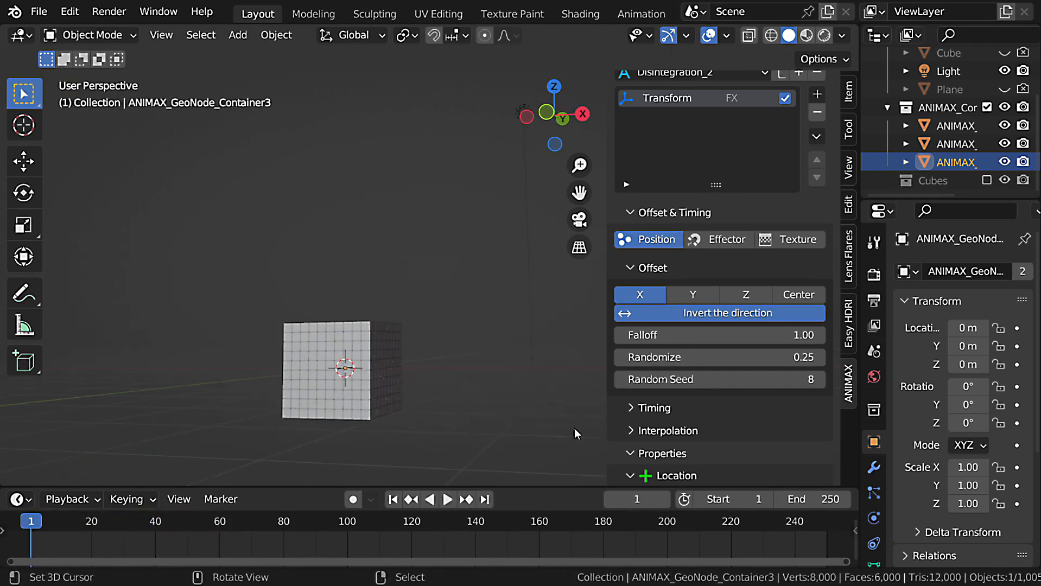
# Set the offset's Randomize value to 0.00 and expand the effect's Timing settings.
pyautogui.click(632, 266)
pyautogui.click(631, 292)
pyautogui.click(631, 267)
pyautogui.moveTo(728, 357); pyautogui.dragTo(678, 357)
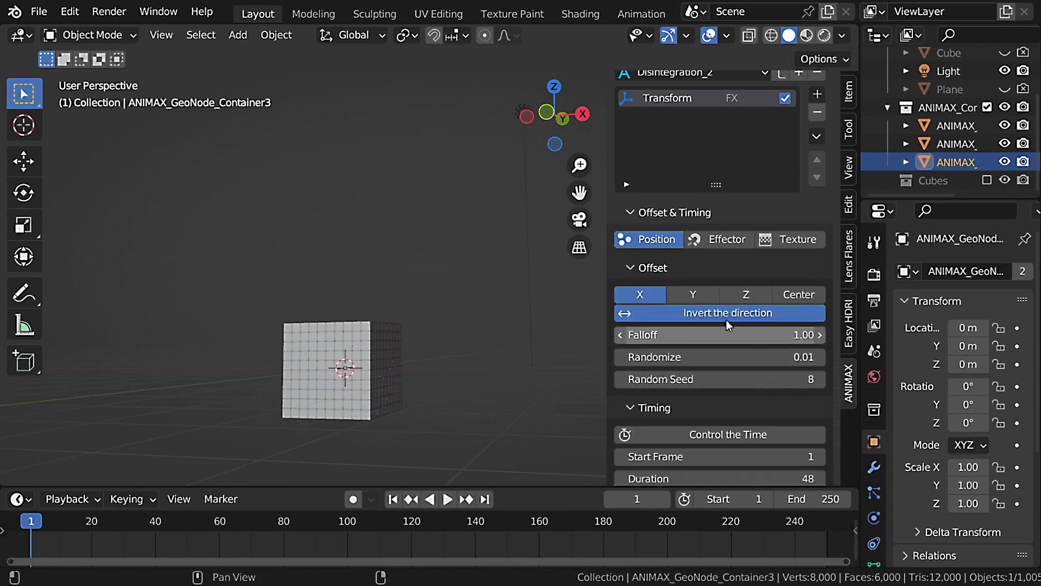
# Enable manual time control for the Transform effect and scrub its Control Time value to preview the cubes' motion.
pyautogui.click(636, 267)
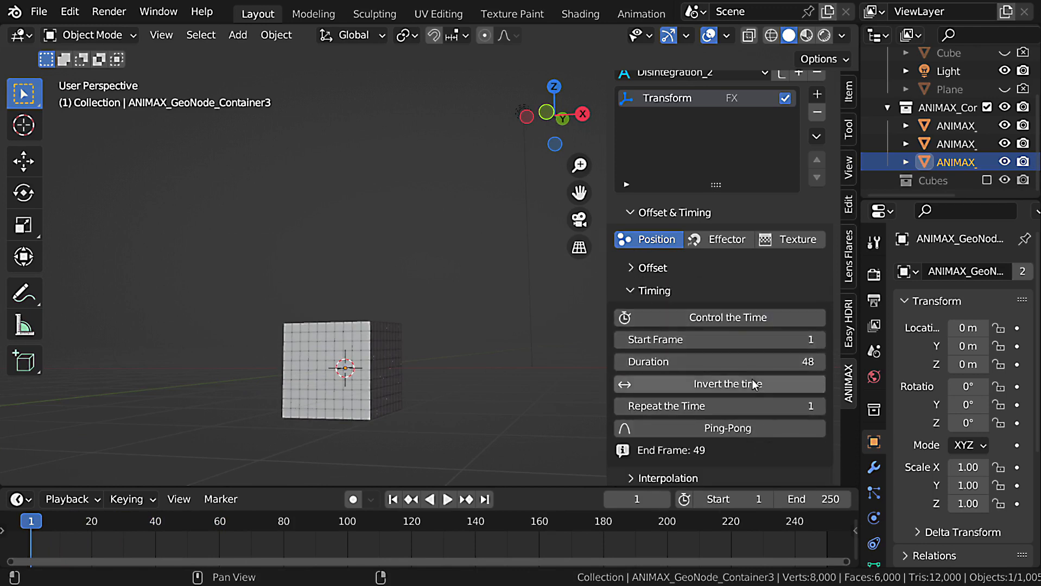
pyautogui.click(724, 320)
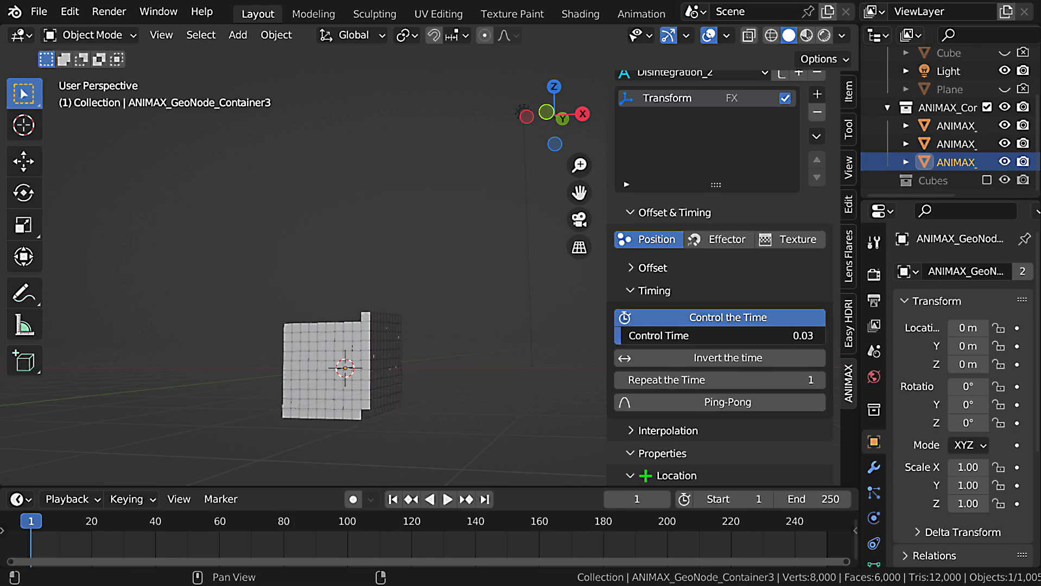
pyautogui.moveTo(622, 336); pyautogui.dragTo(723, 336)
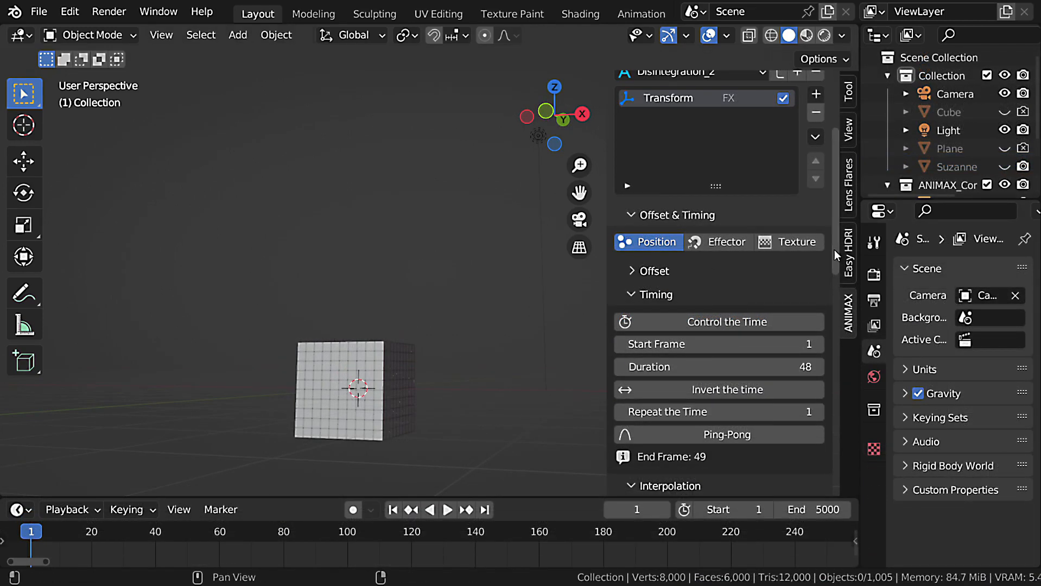
# Try manual time control on the Cubes item, advancing its Frame value to 28.39, and switch the option off again.
pyautogui.scroll(5, 836, 246)
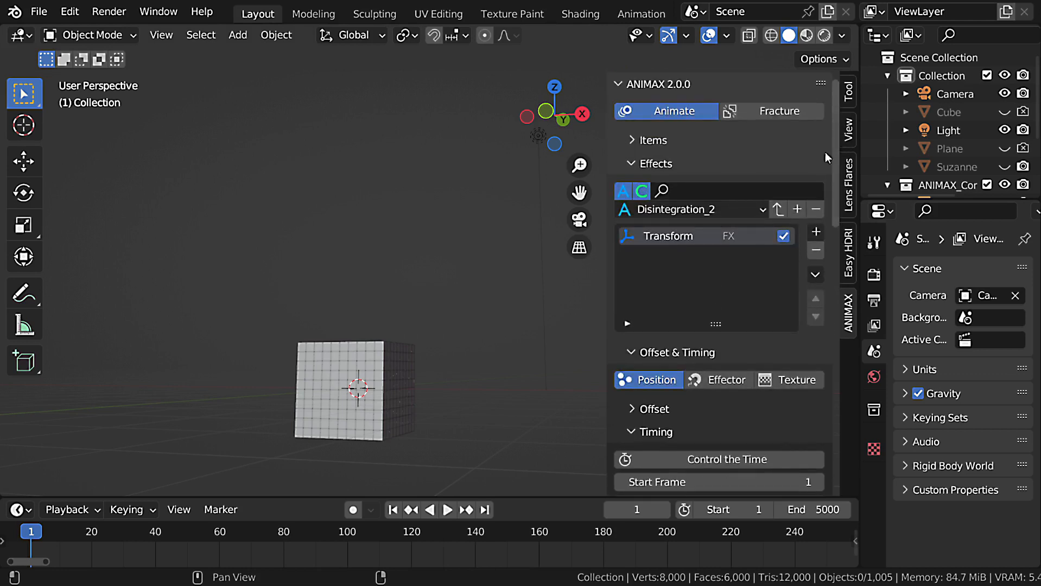
pyautogui.click(678, 136)
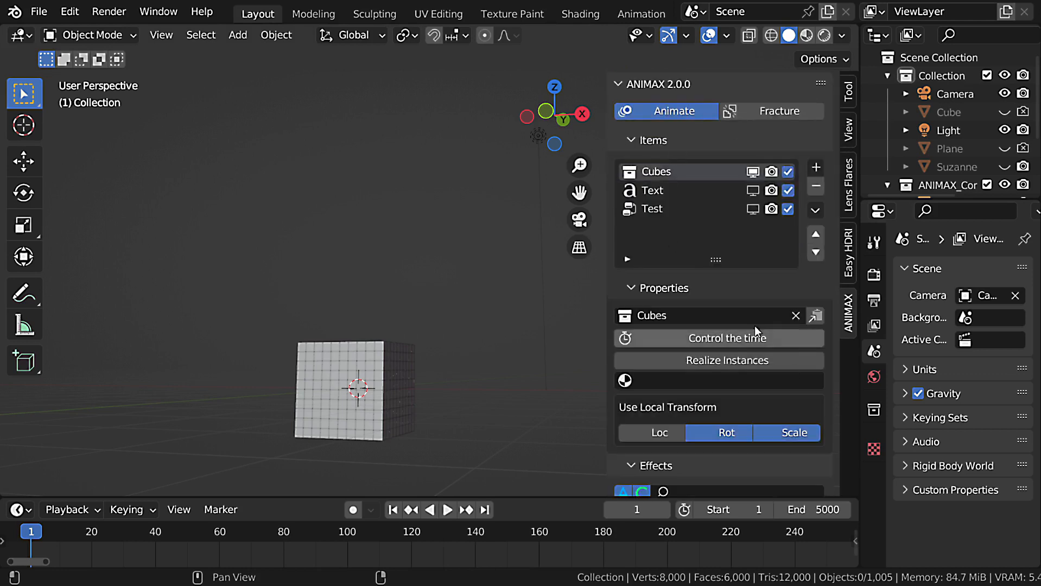
pyautogui.click(700, 336)
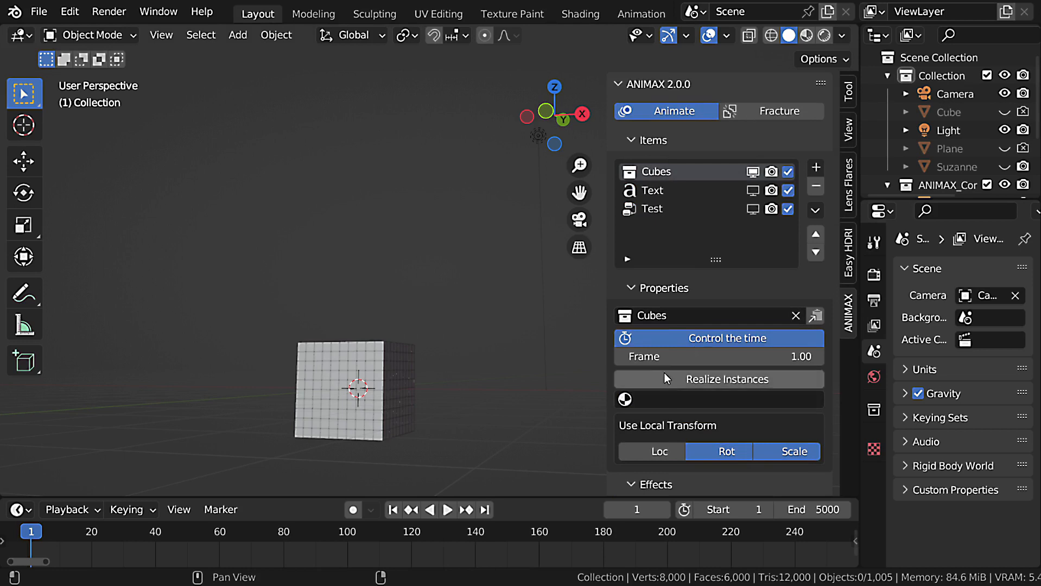
pyautogui.moveTo(719, 357); pyautogui.dragTo(750, 357)
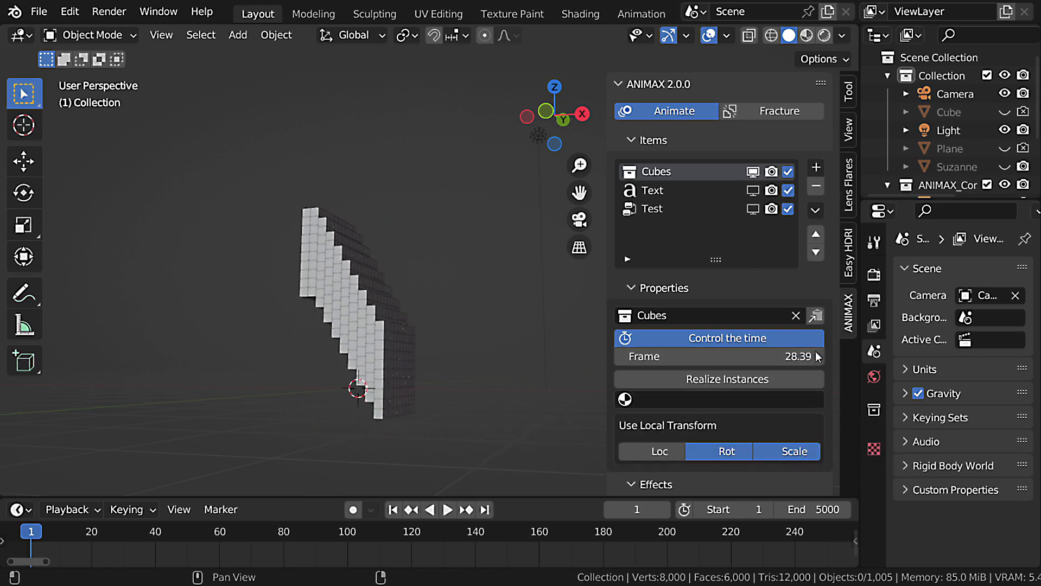
pyautogui.click(734, 337)
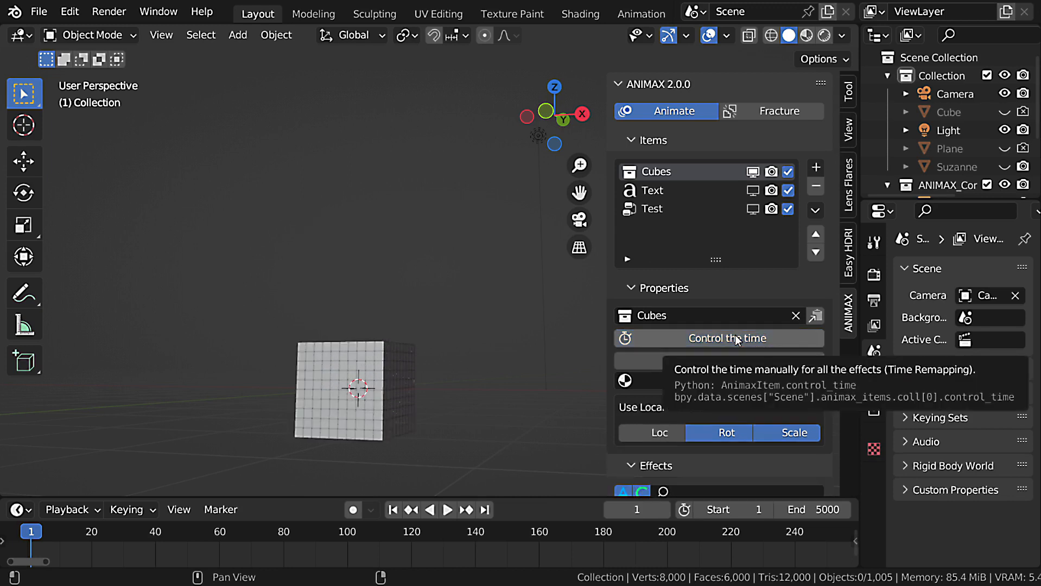
pyautogui.click(668, 144)
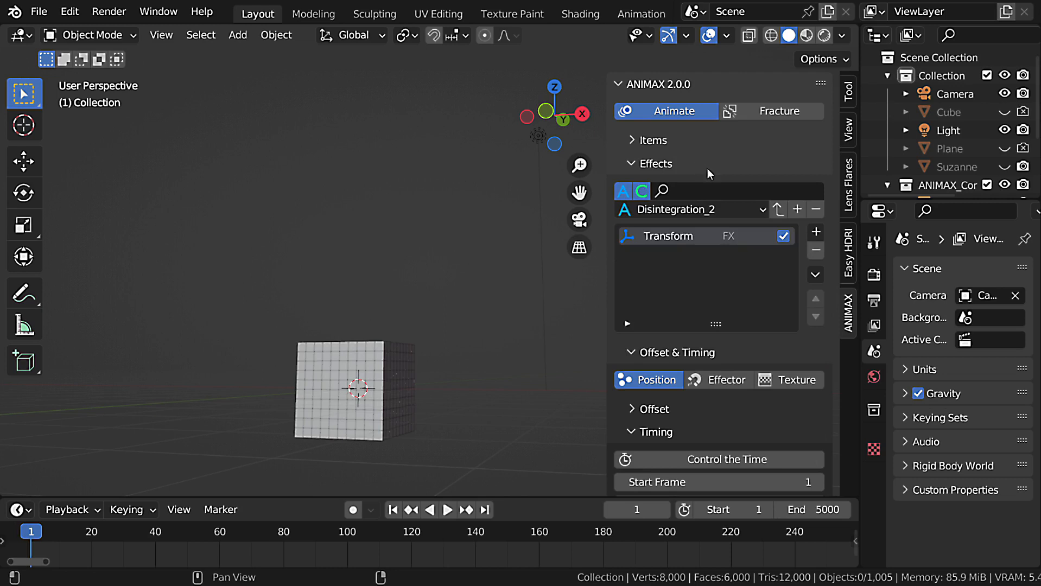
# Set the Transform effect's Start Frame to 10 and scrub the timeline to preview the delayed start.
pyautogui.scroll(-6, 708, 169)
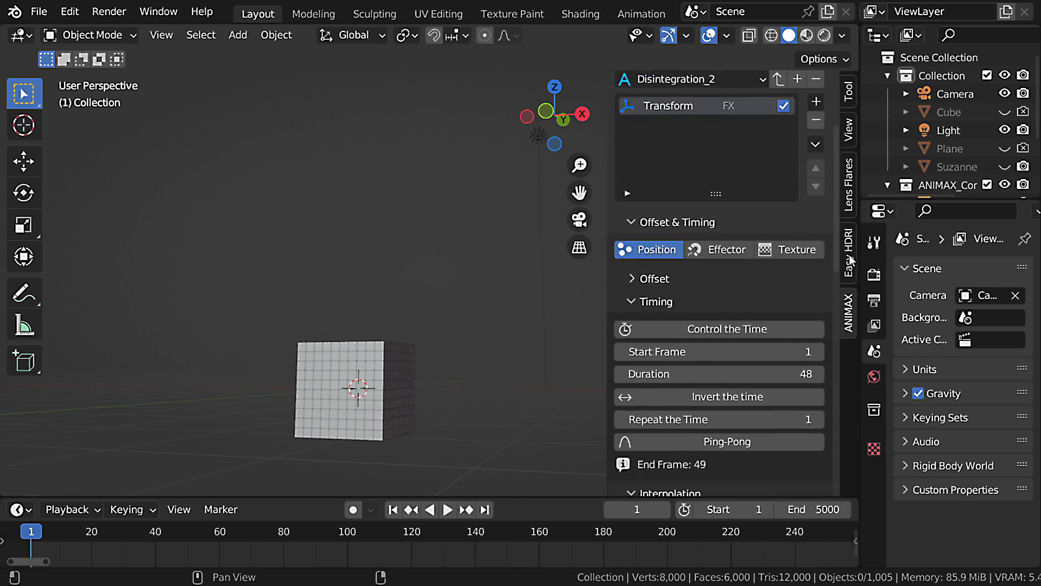
pyautogui.moveTo(837, 246); pyautogui.dragTo(832, 248)
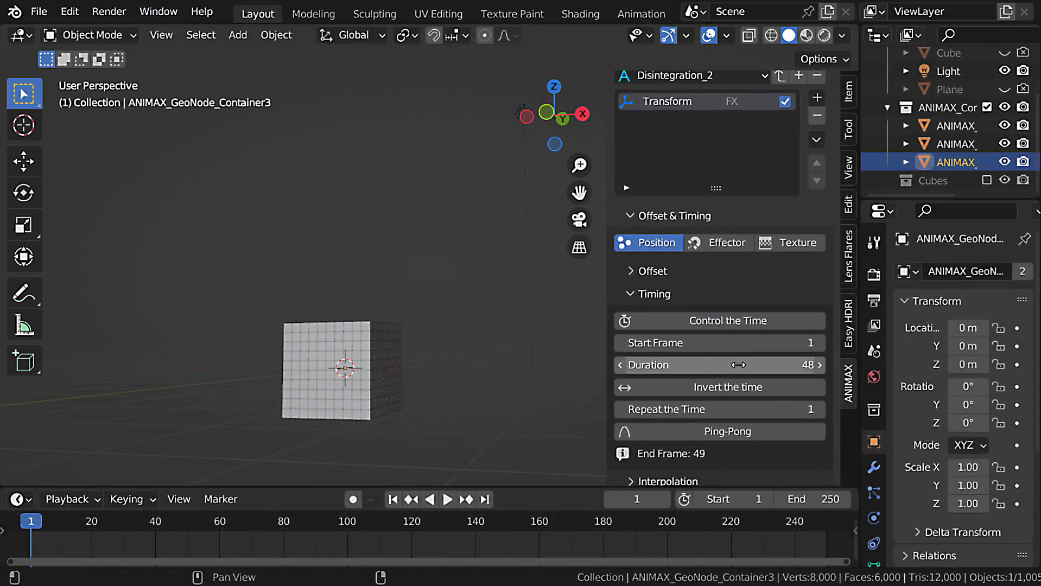
pyautogui.click(747, 349)
pyautogui.write('10')
pyautogui.press('Return')
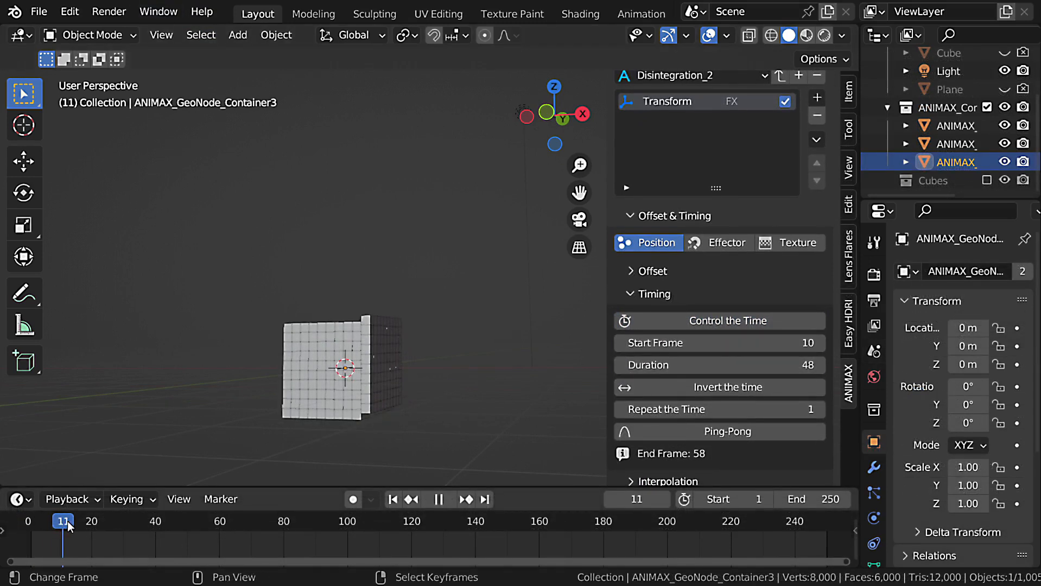
pyautogui.moveTo(92, 522)
pyautogui.mouseDown()
pyautogui.moveTo(70, 529)
pyautogui.moveTo(84, 527)
pyautogui.mouseUp()
# Set the effect's Duration to 10, play the animation and return to frame 1.
pyautogui.click(735, 365)
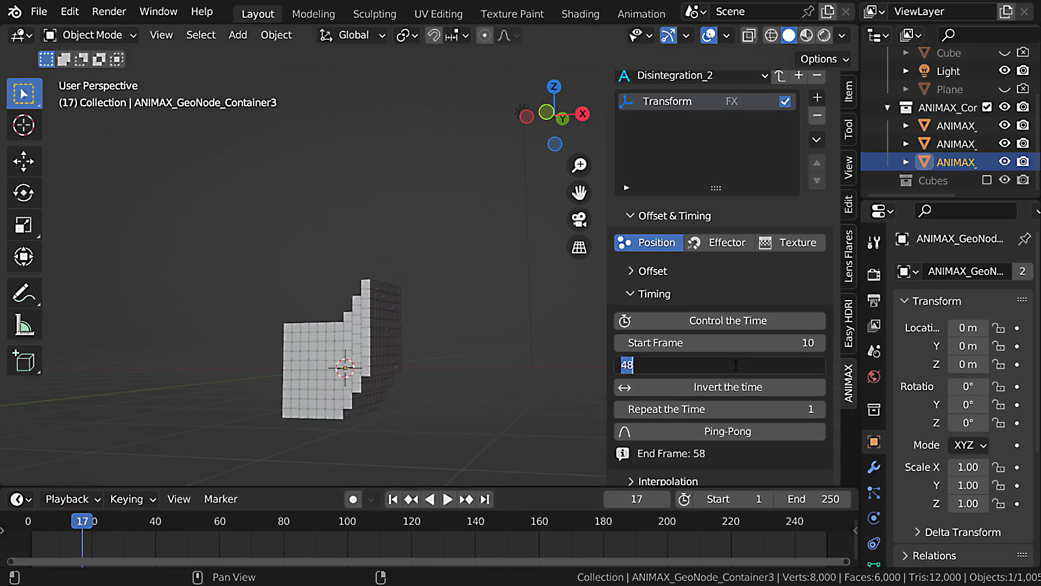
pyautogui.write('10')
pyautogui.press('Return')
pyautogui.press('space')
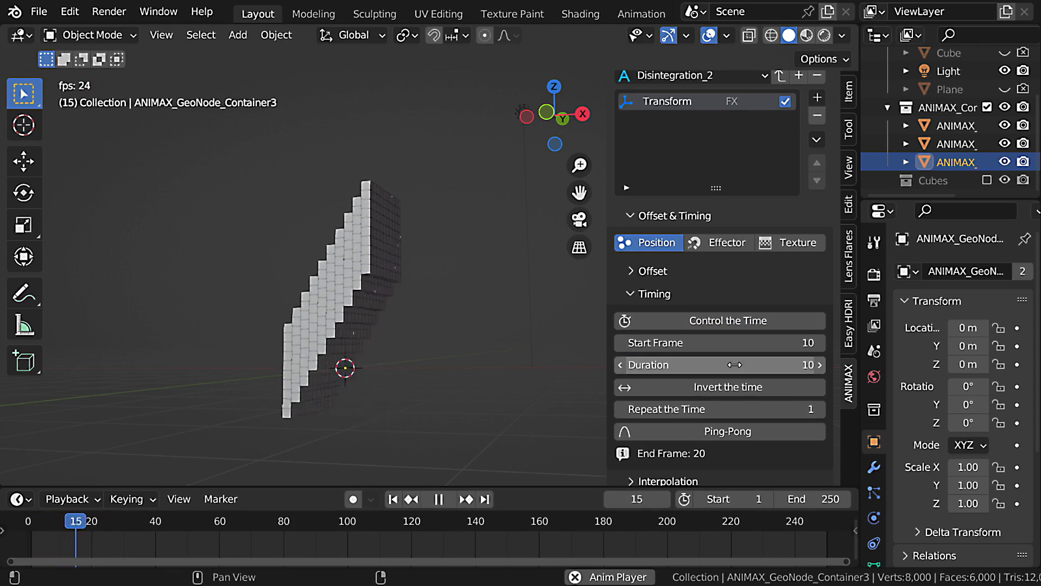
pyautogui.press('space')
pyautogui.hotkey('shift', 'Left')
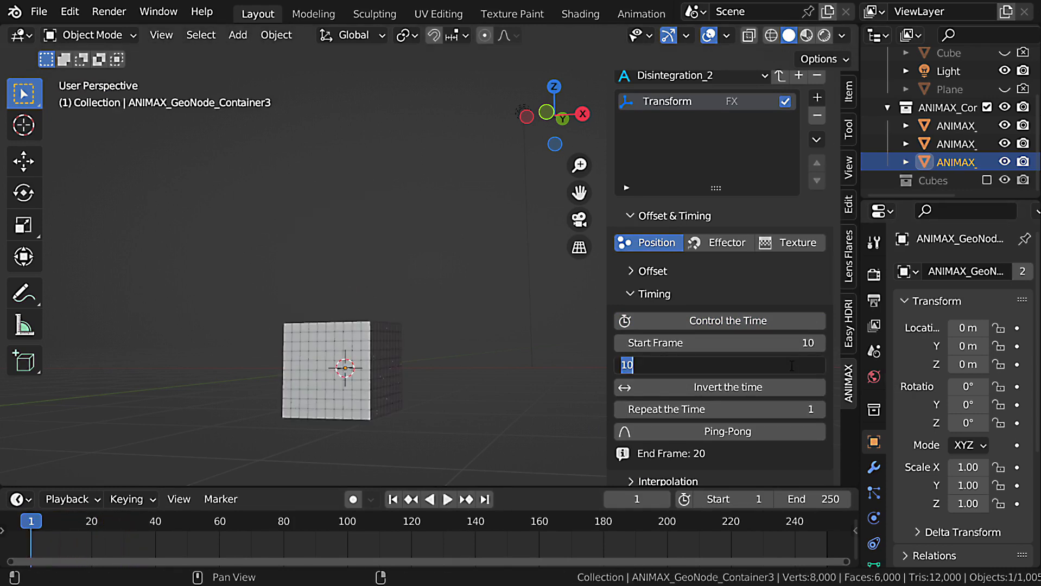
# Set the effect's Duration back to 48, play the animation and return to frame 1.
pyautogui.press('Return')
pyautogui.press('space')
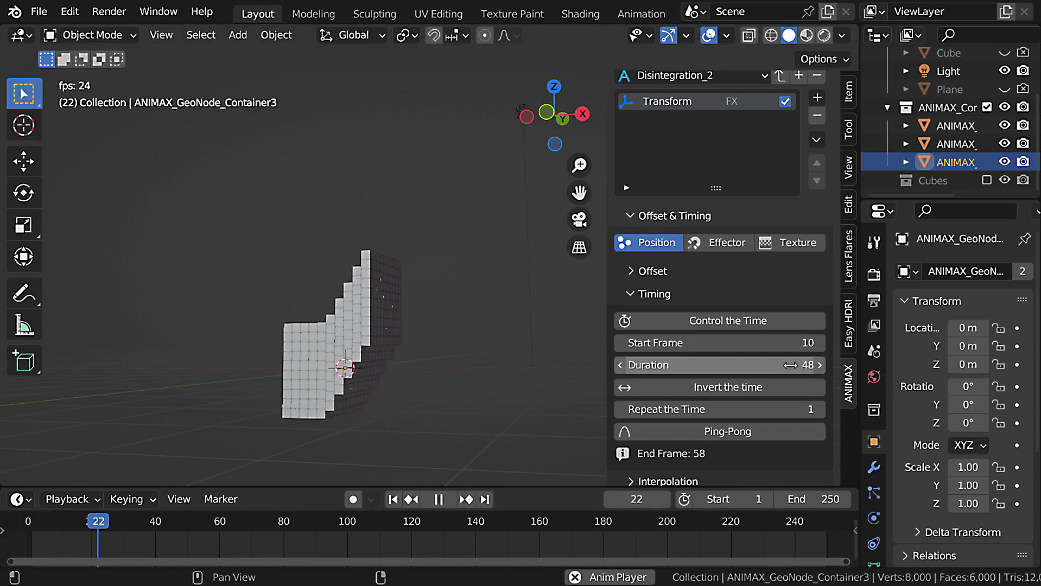
pyautogui.press('space')
pyautogui.hotkey('shift', 'Left')
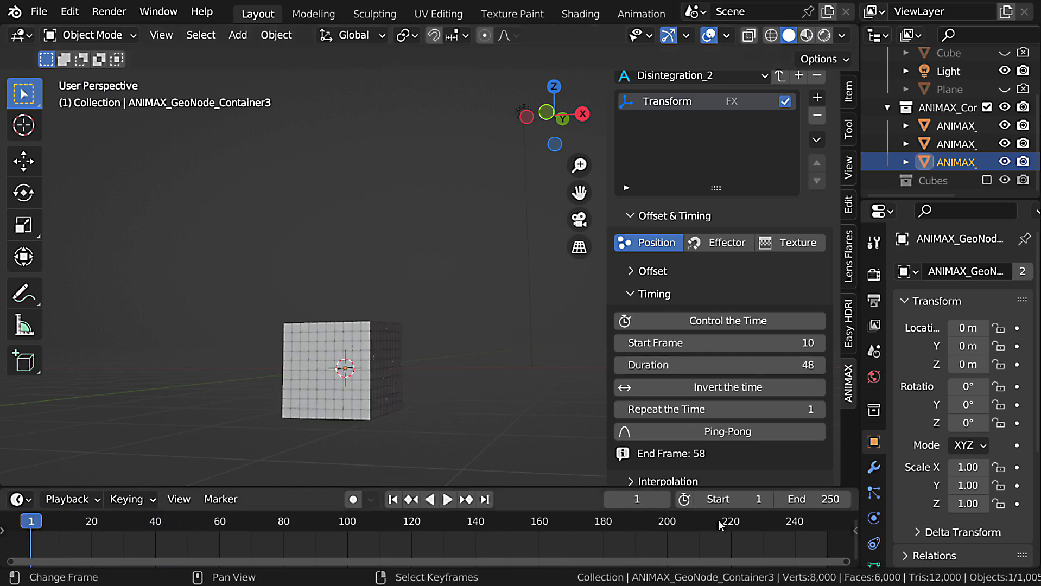
# Enable Invert the time for the effect, play the reversed animation and return to frame 1.
pyautogui.click(751, 391)
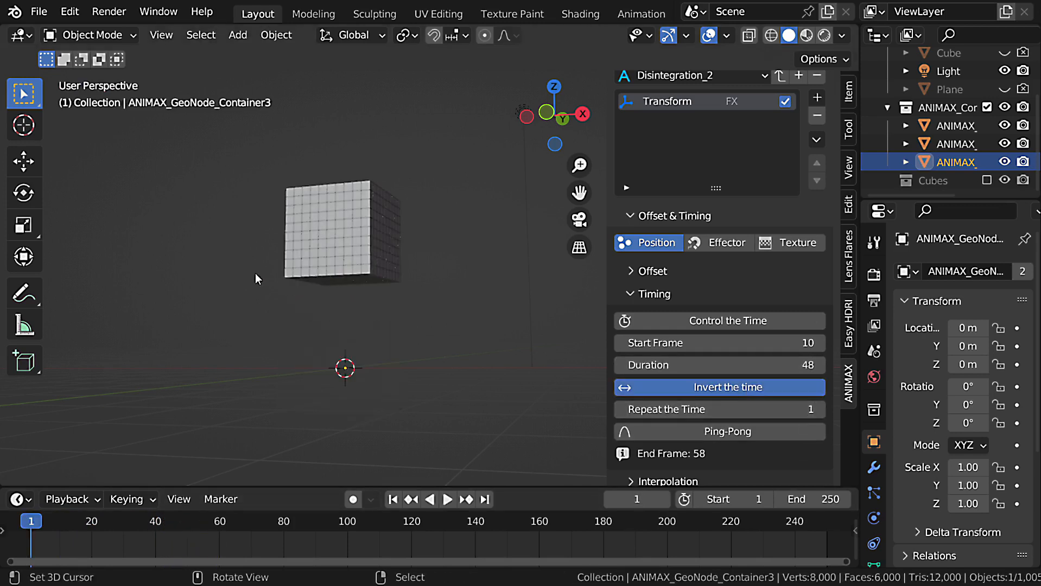
pyautogui.press('space')
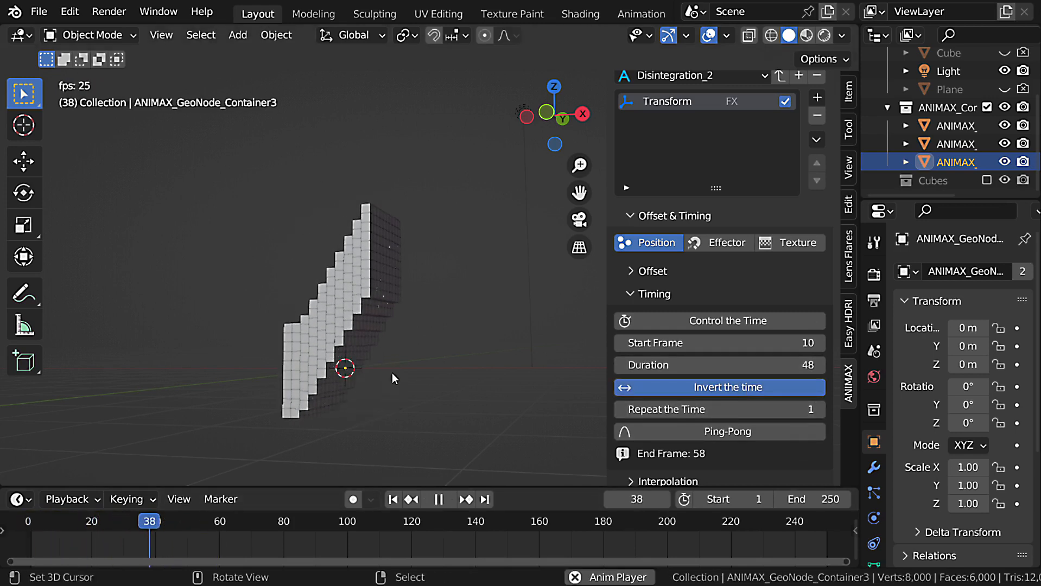
pyautogui.press('space')
pyautogui.hotkey('shift', 'Left')
# Turn off Invert the time and play the animation in its normal direction.
pyautogui.click(710, 386)
pyautogui.press('space')
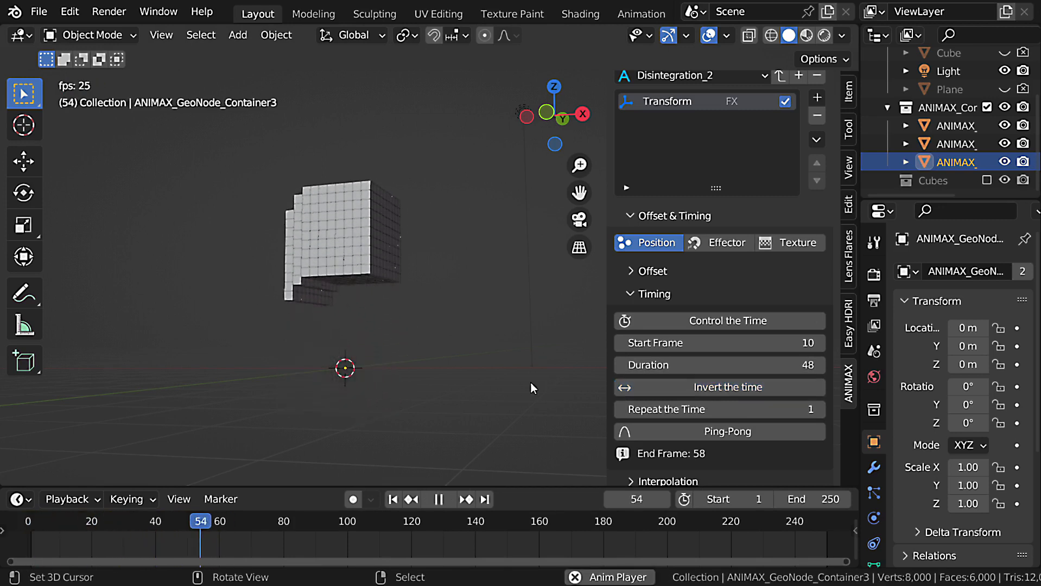
pyautogui.press('Escape')
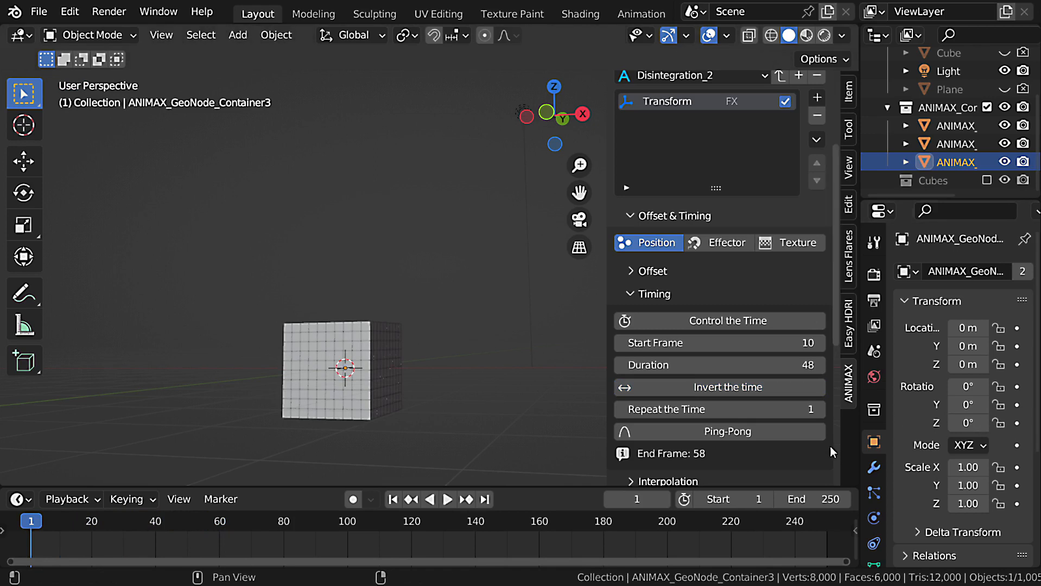
# Set Repeat the Time to 2 and play the repeated animation.
pyautogui.click(823, 410)
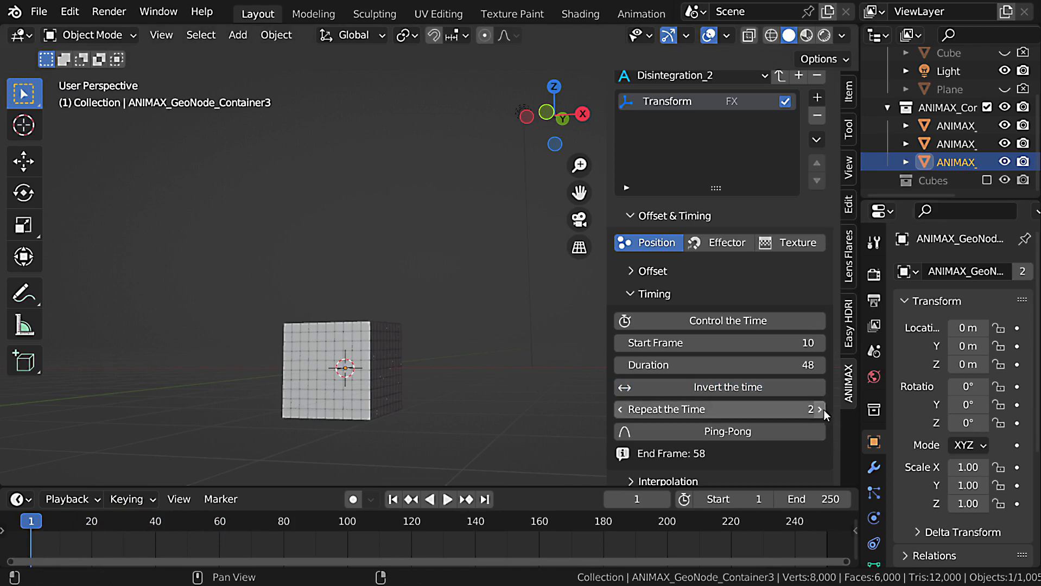
pyautogui.press('space')
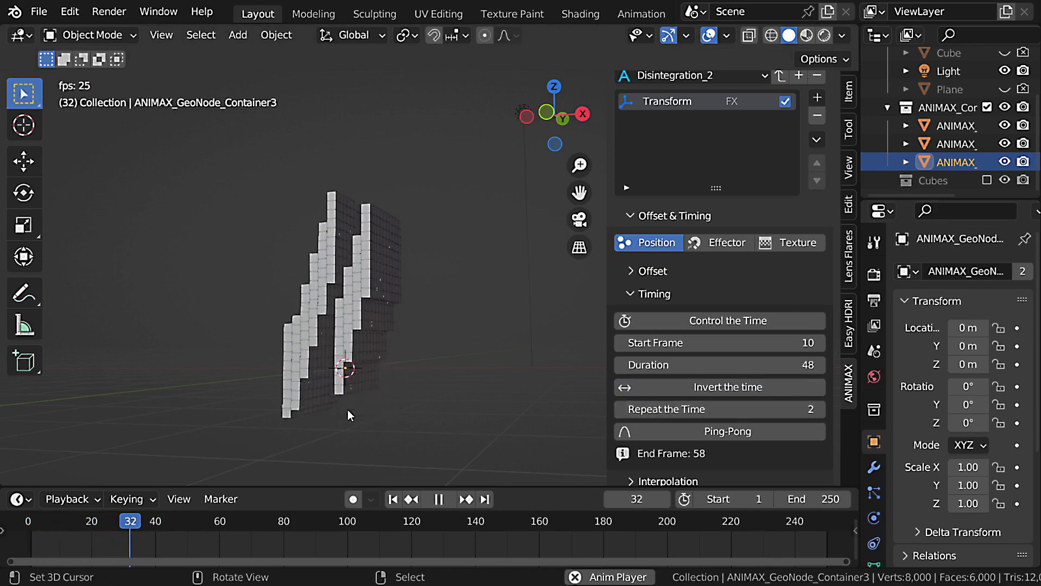
pyautogui.press('Escape')
# Expand the Offset settings, raise the Falloff to about 21.01 and play the animation.
pyautogui.click(646, 271)
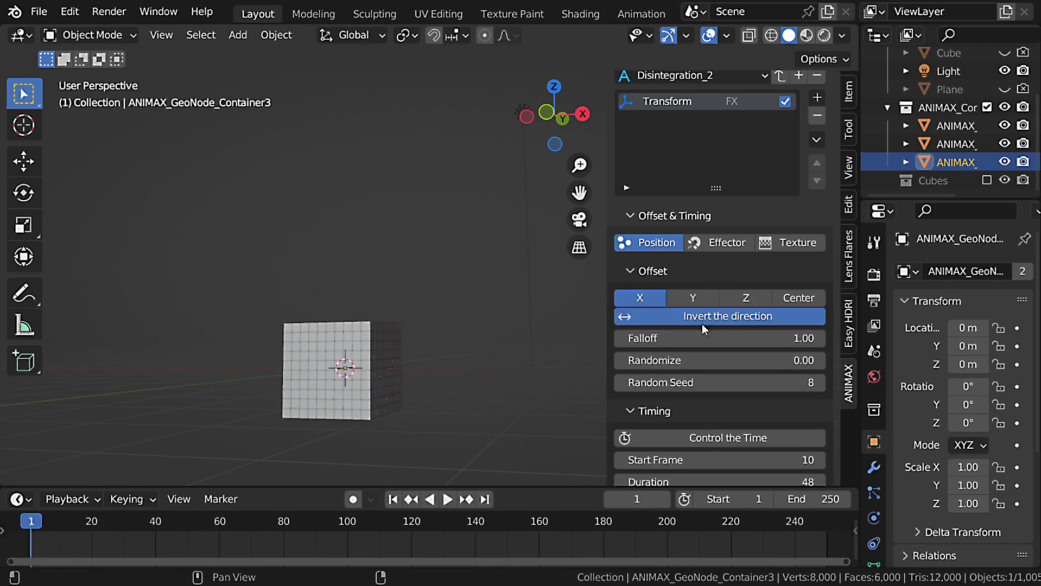
pyautogui.moveTo(721, 338); pyautogui.dragTo(674, 352)
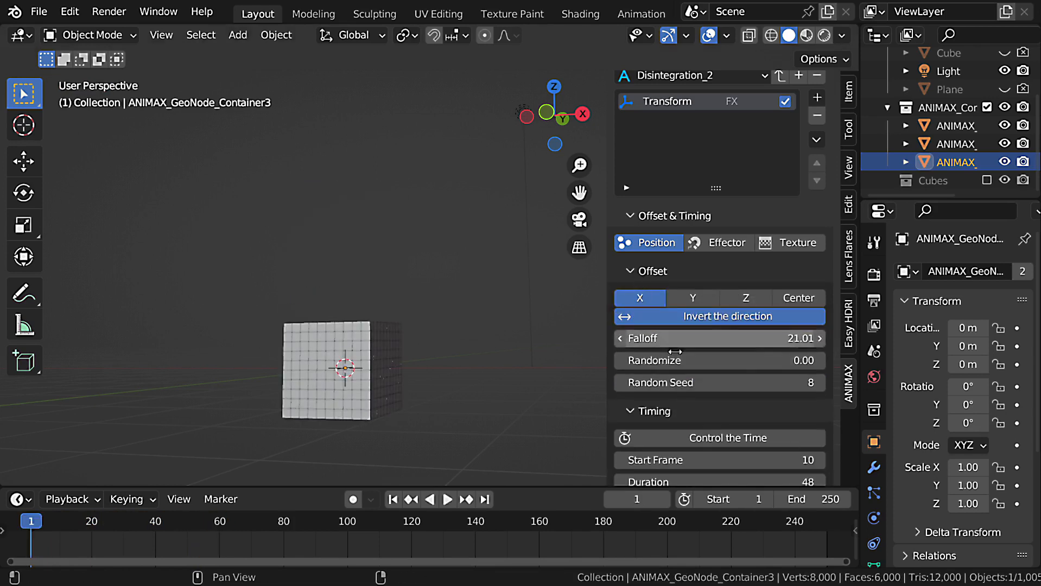
pyautogui.press('space')
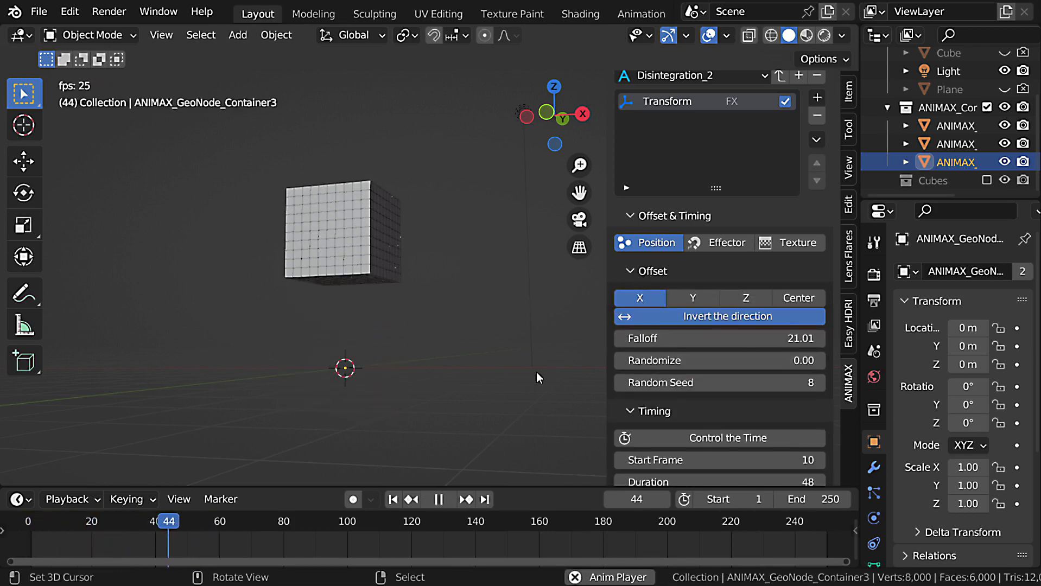
pyautogui.press('Escape')
# Lower the offset's Falloff to about 16.18 and play the animation from frame 1.
pyautogui.scroll(-4, 765, 445)
pyautogui.moveTo(787, 236); pyautogui.dragTo(760, 236)
pyautogui.press('space')
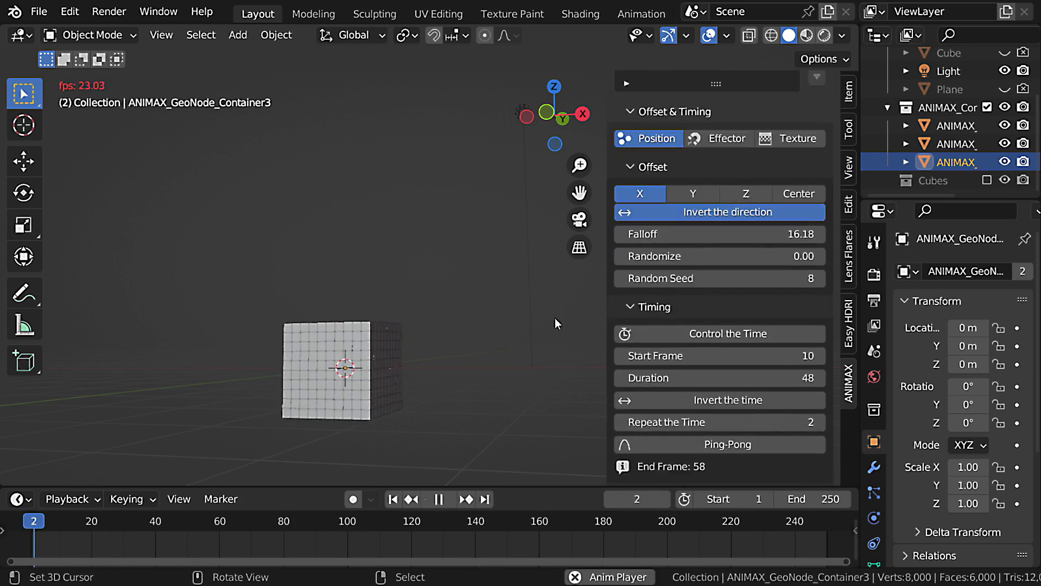
pyautogui.press('Escape')
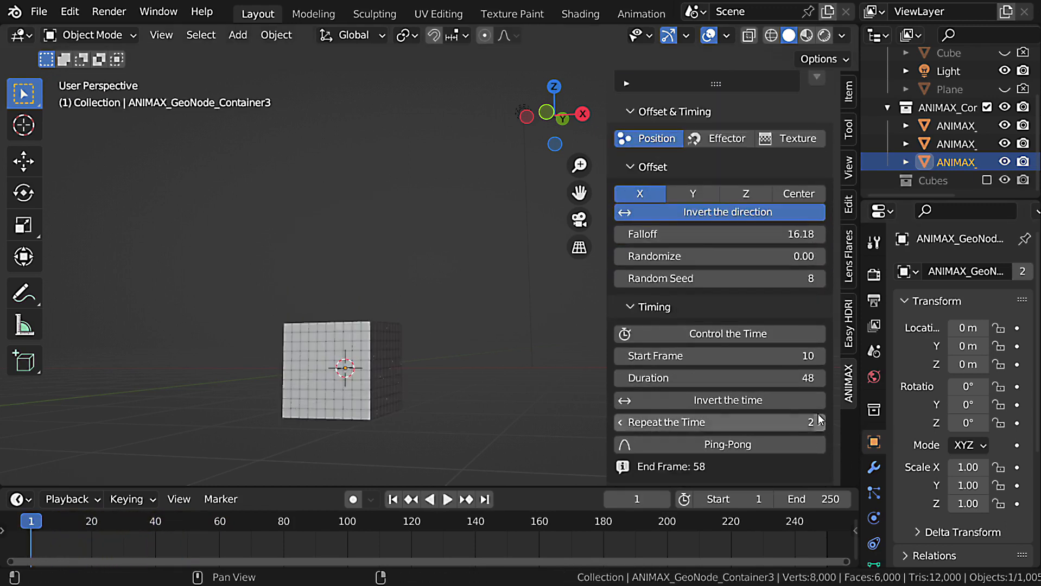
# Set the effect's Duration to 96 and Repeat the Time to 4, and play the animation.
pyautogui.click(785, 379)
pyautogui.write('96')
pyautogui.press('Return')
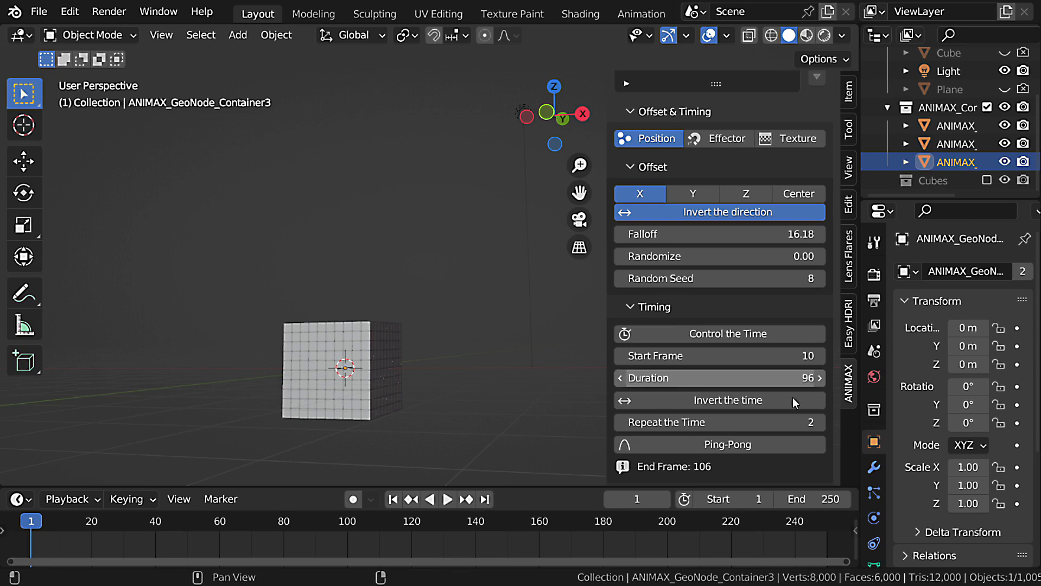
pyautogui.click(821, 423)
pyautogui.click(821, 423)
pyautogui.press('space')
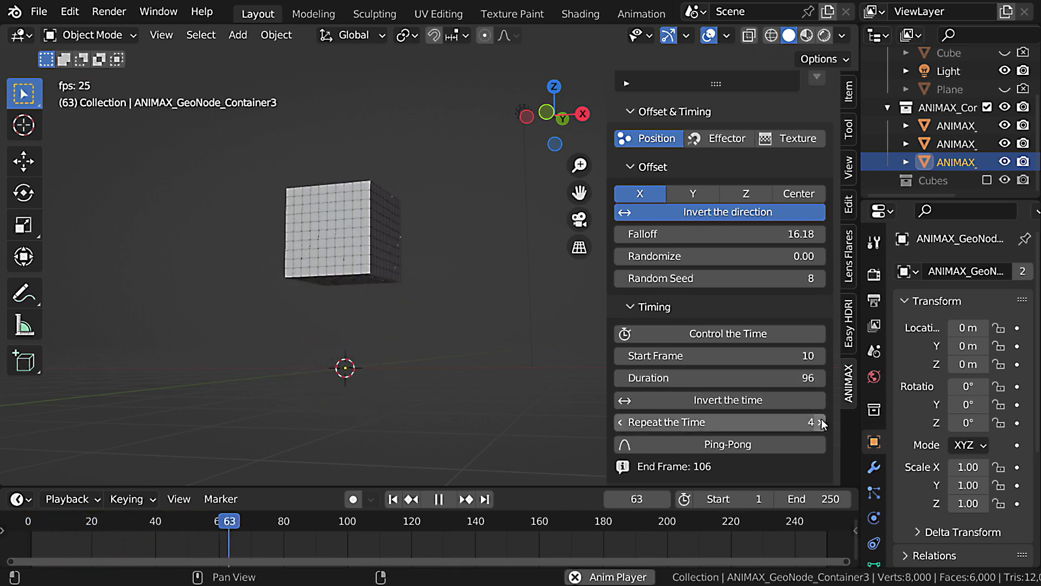
pyautogui.press('Escape')
# Enable Ping-Pong in the effect's Timing settings and play the back-and-forth animation.
pyautogui.scroll(-3, 765, 400)
pyautogui.click(742, 368)
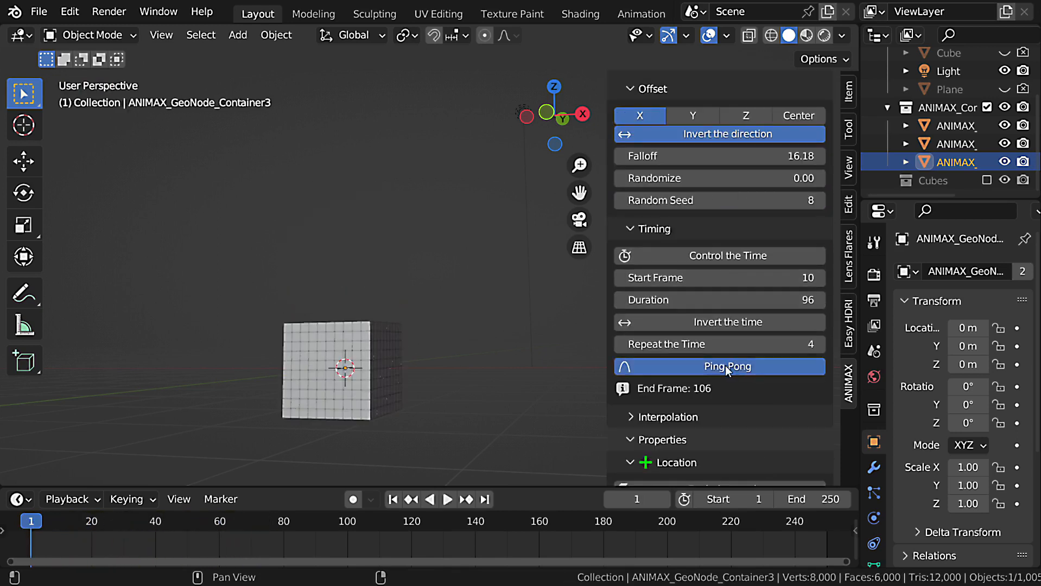
pyautogui.press('space')
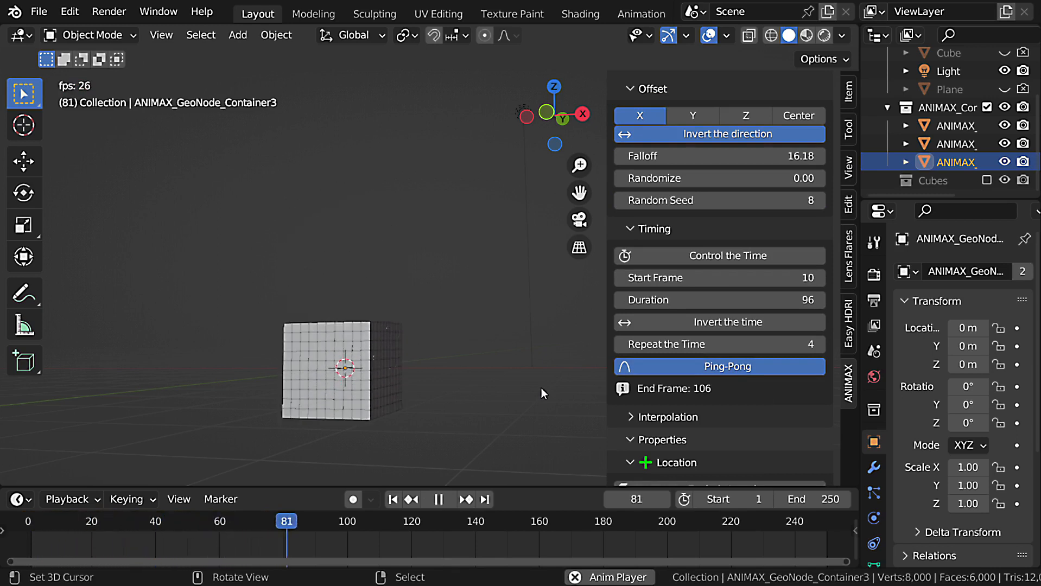
pyautogui.press('Escape')
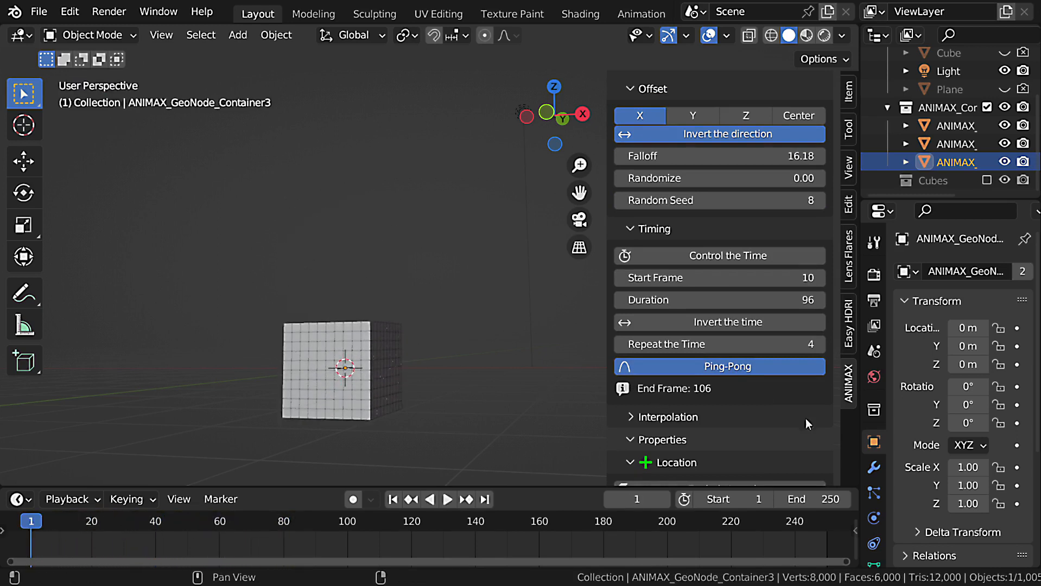
# Reset Repeat the Time to its default of 1 and set the effect's Duration to 48.
pyautogui.press('BackSpace')
pyautogui.doubleClick(782, 300)
pyautogui.write('48')
pyautogui.press('Return')
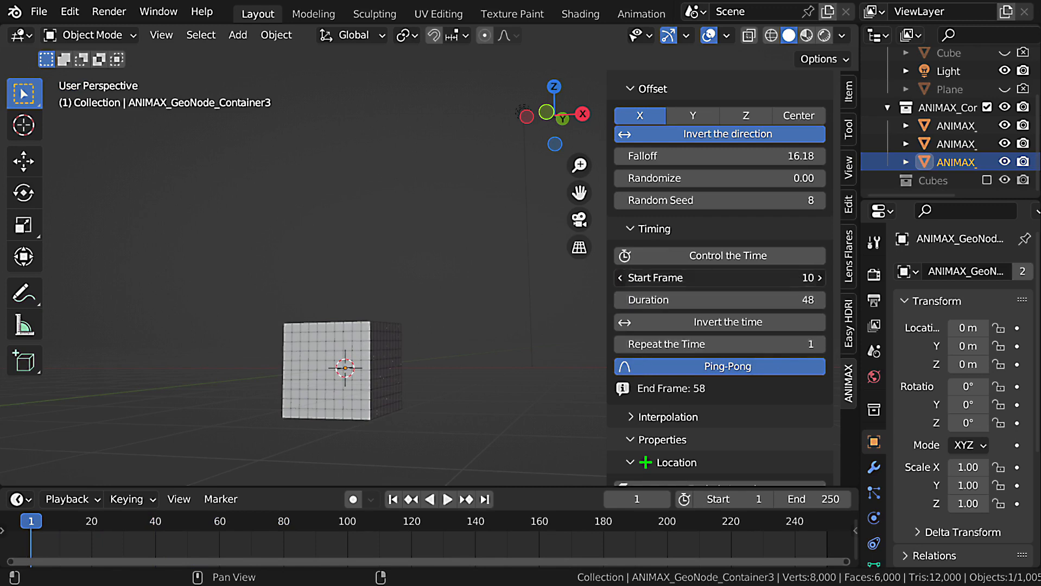
# Set the effect's Start Frame to 1 and collapse the Timing settings.
pyautogui.click(795, 281)
pyautogui.write('1')
pyautogui.press('Return')
pyautogui.click(654, 228)
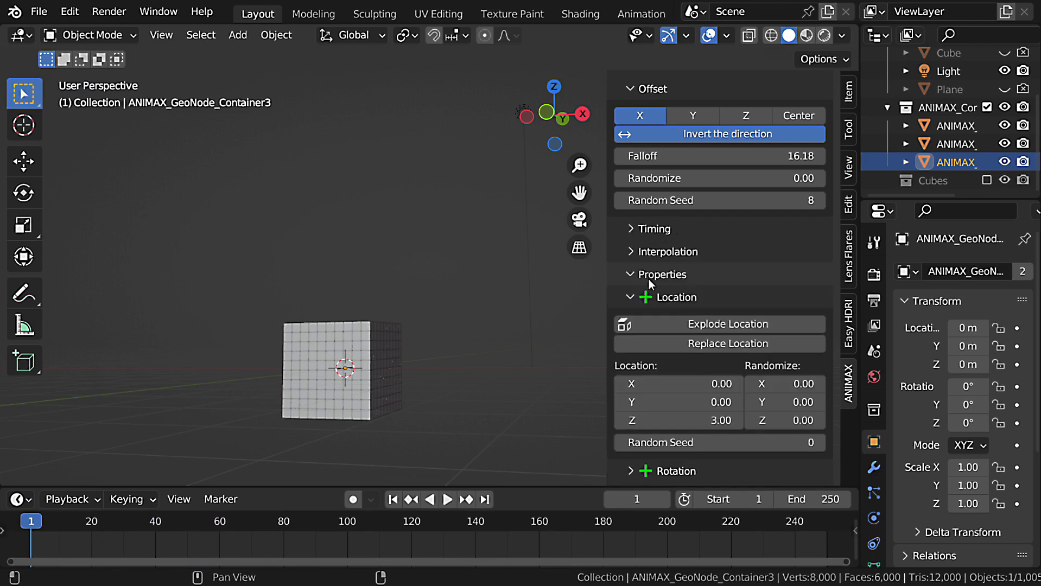
# Expand the Interpolation settings and lower the offset's Falloff to 1.00.
pyautogui.click(641, 251)
pyautogui.moveTo(669, 300); pyautogui.dragTo(671, 373, button='middle')
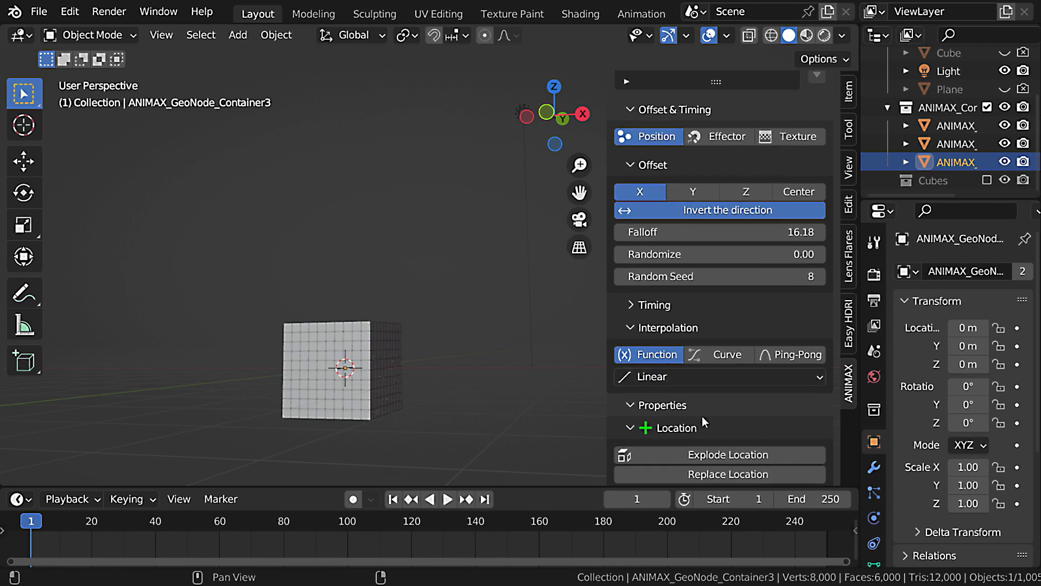
pyautogui.moveTo(418, 377); pyautogui.dragTo(404, 380, button='middle')
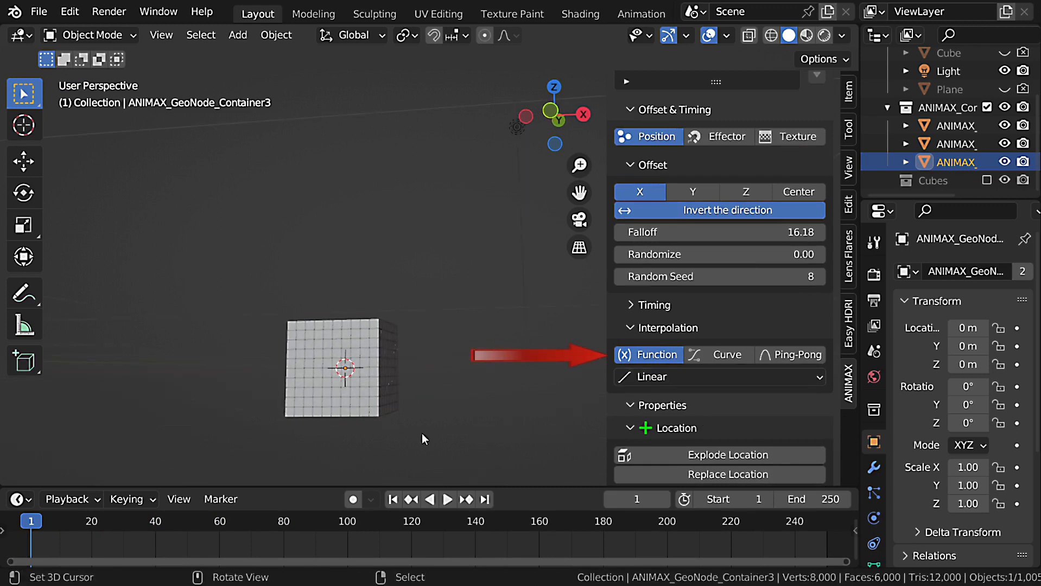
pyautogui.moveTo(771, 232); pyautogui.dragTo(673, 232)
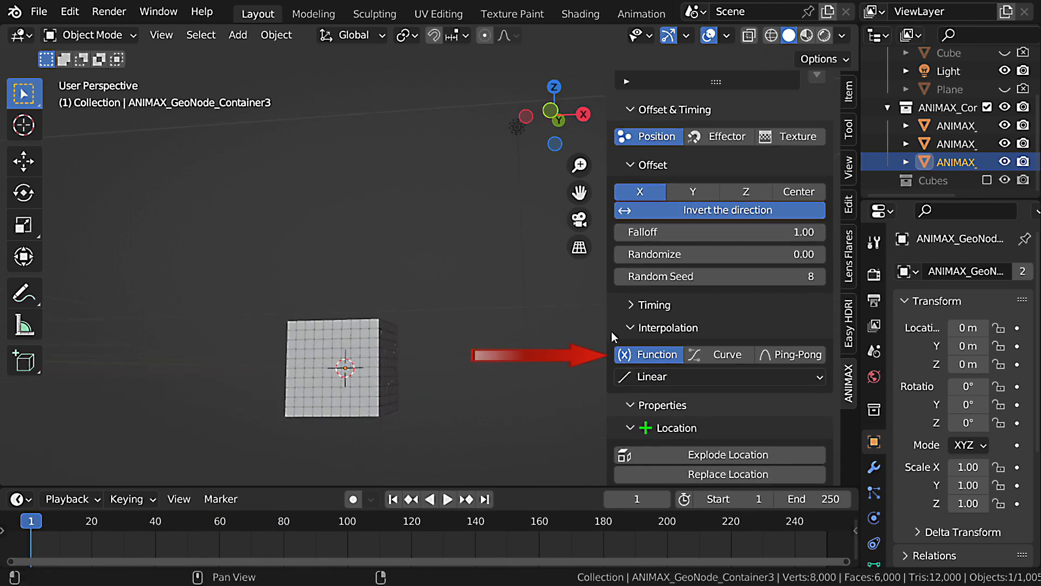
# Choose Ease In as the interpolation's easing function and play the animation.
pyautogui.click(727, 379)
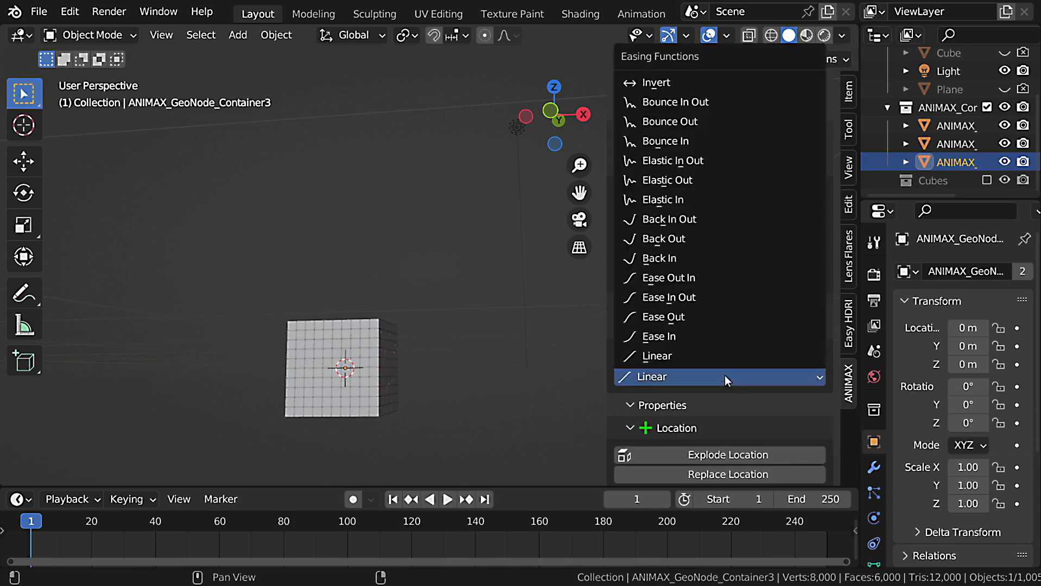
pyautogui.click(692, 338)
pyautogui.press('space')
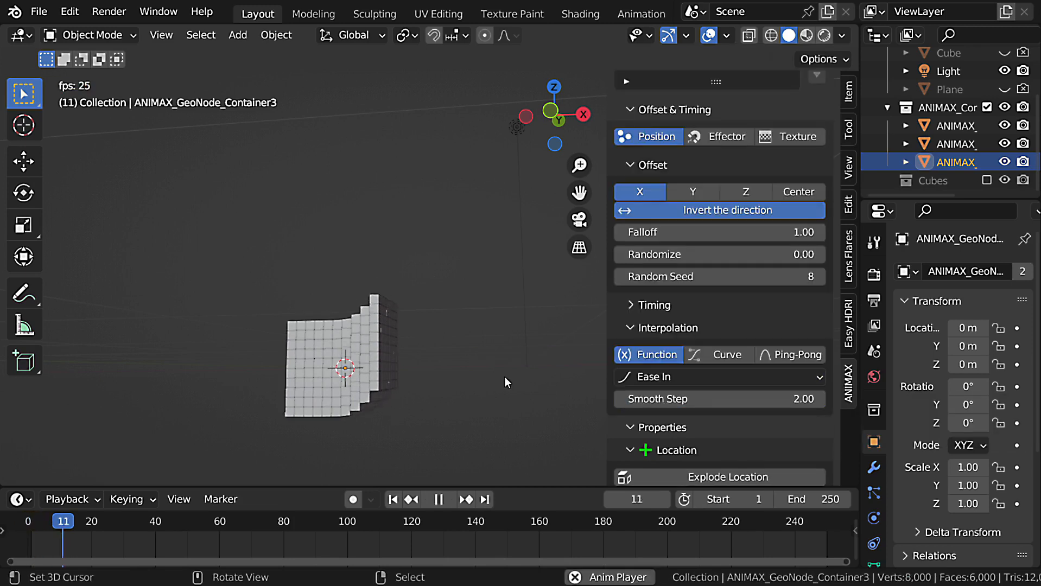
pyautogui.press('Escape')
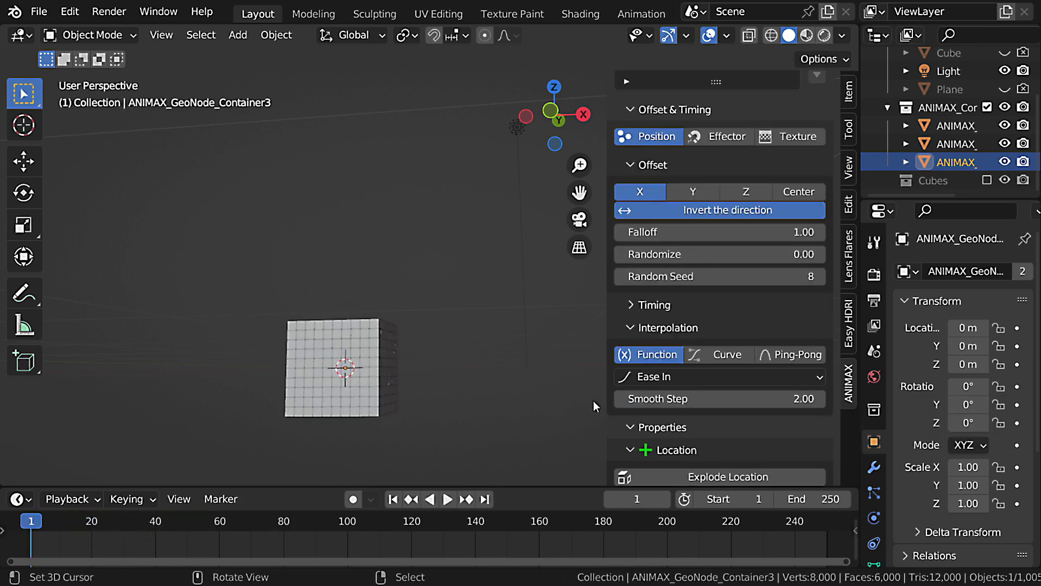
# Change the easing function to Ease In Out and play the animation, pausing at frame 24.
pyautogui.click(669, 385)
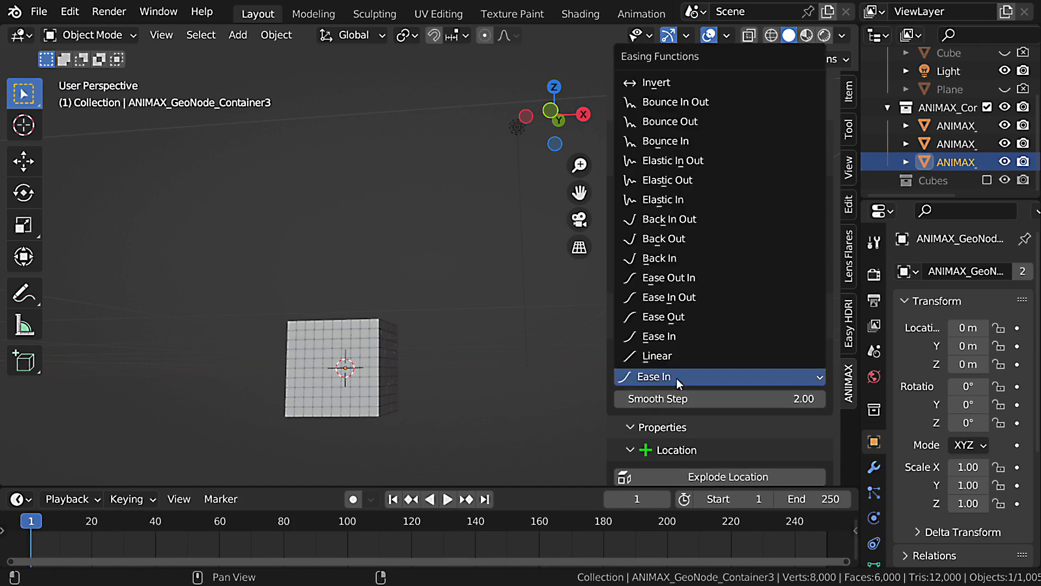
pyautogui.click(708, 301)
pyautogui.press('space')
pyautogui.press('space')
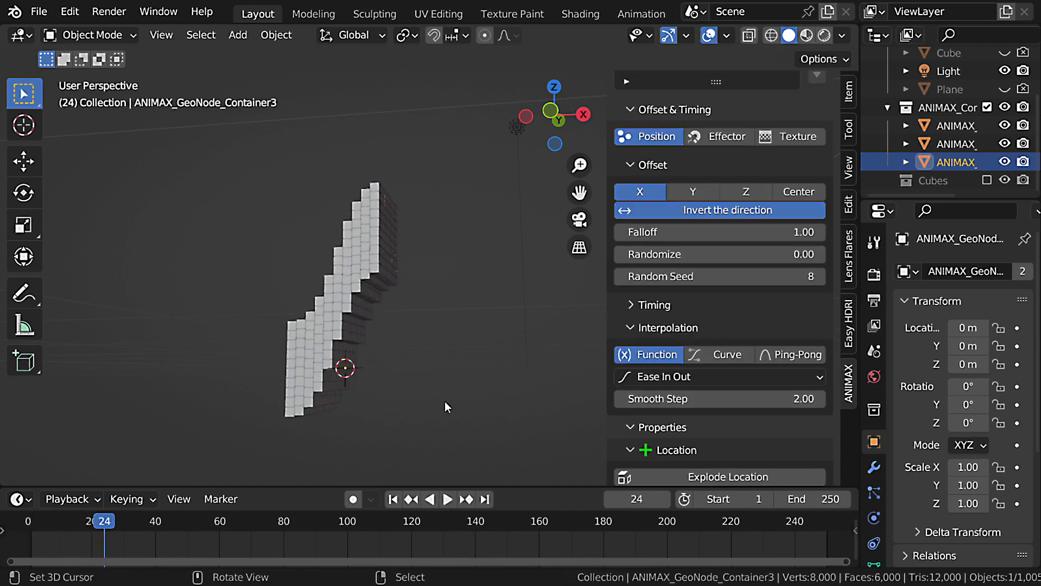
# At frame 25, try other Smooth Step values such as 3.14, return it to 2.00 and play the animation.
pyautogui.moveTo(113, 521)
pyautogui.mouseDown()
pyautogui.moveTo(124, 522)
pyautogui.moveTo(108, 522)
pyautogui.mouseUp()
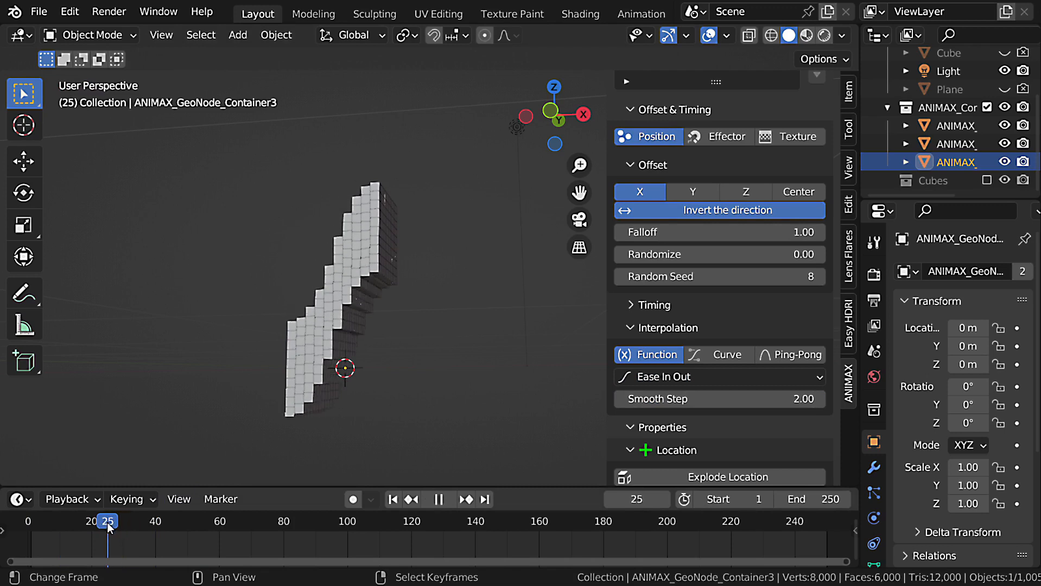
pyautogui.moveTo(274, 351); pyautogui.dragTo(307, 368, button='middle')
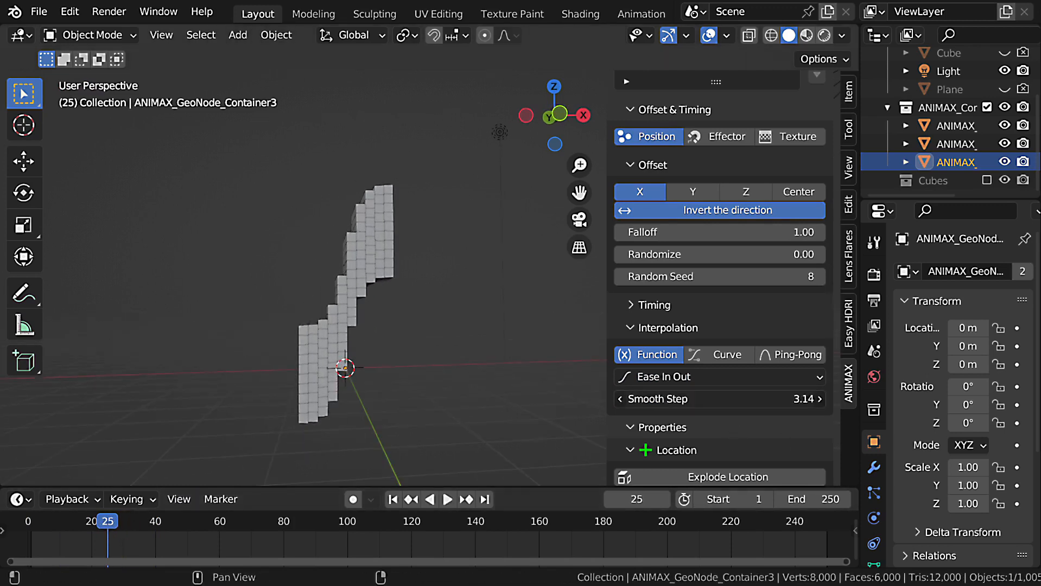
pyautogui.moveTo(722, 399); pyautogui.dragTo(673, 399)
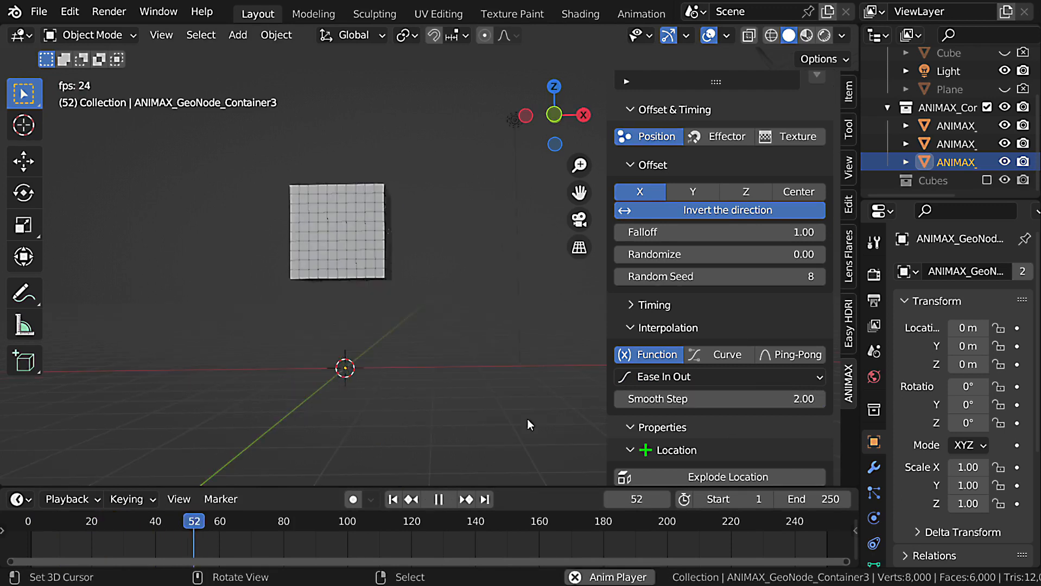
pyautogui.press('Escape')
# Switch the interpolation to Curve, add points at about (0.23, 0.10) and (0.79, 0.84) to form an S-curve, and play the animation.
pyautogui.click(728, 355)
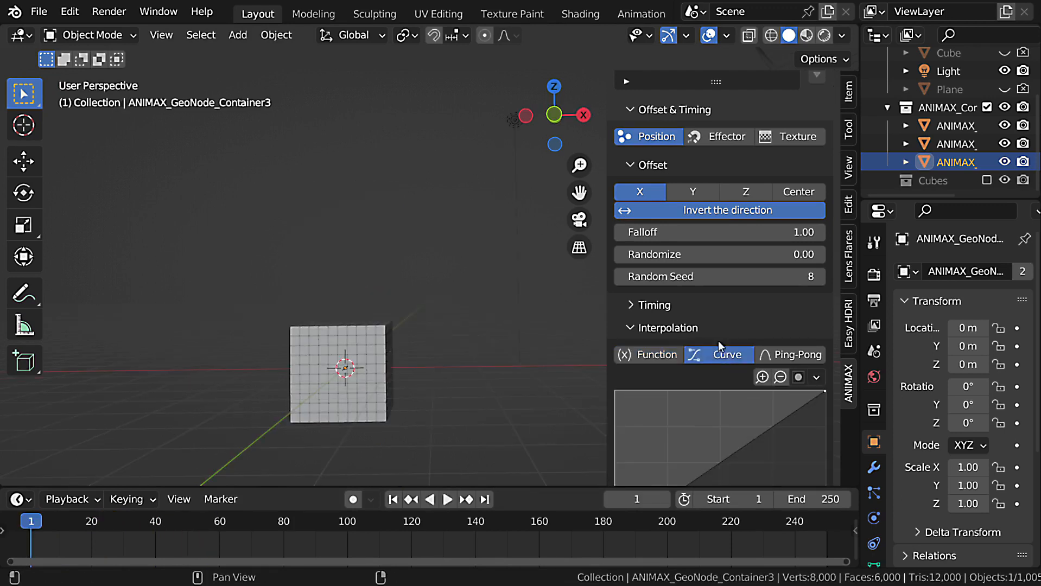
pyautogui.scroll(-5, 716, 331)
pyautogui.moveTo(703, 352); pyautogui.dragTo(664, 417)
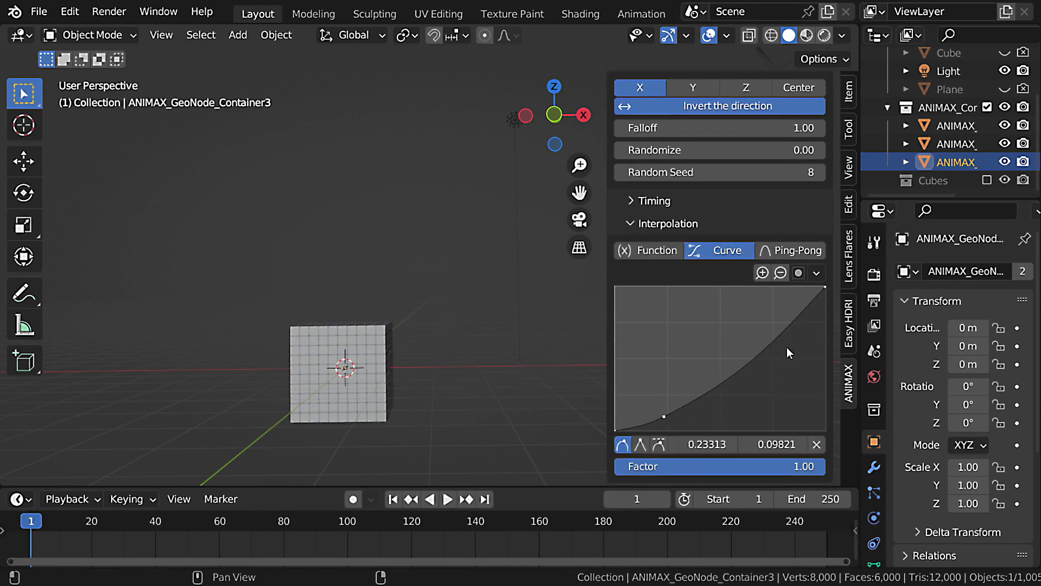
pyautogui.moveTo(788, 350); pyautogui.dragTo(782, 315)
pyautogui.press('space')
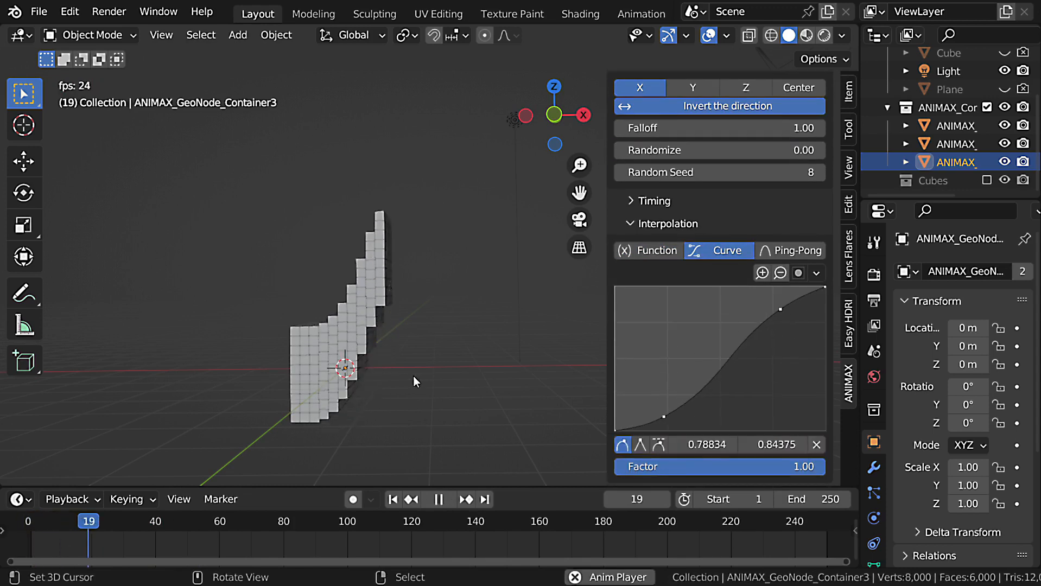
pyautogui.press('Escape')
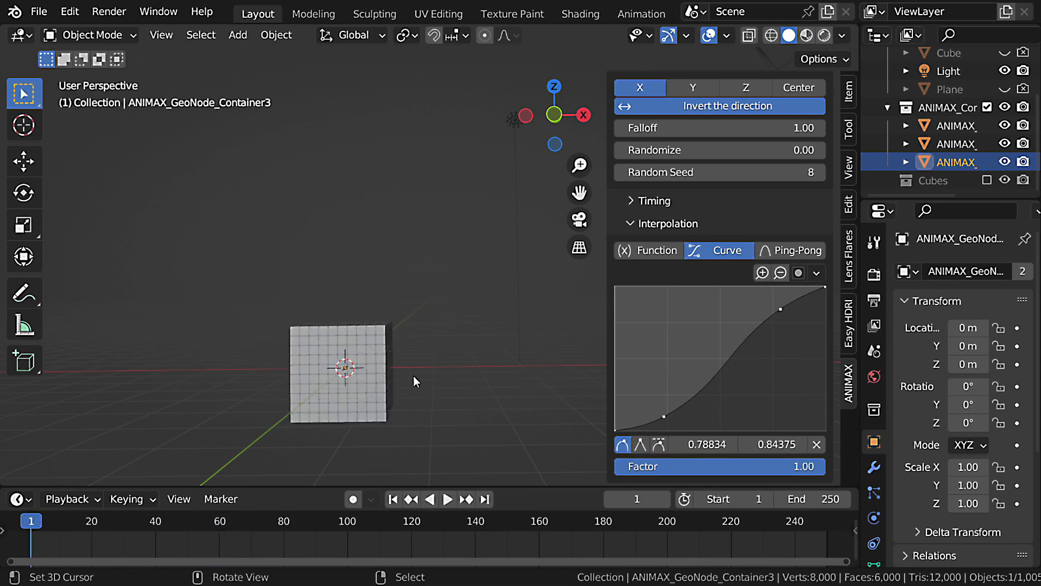
# Disable the curve's clipping, pull its lower point below zero to about -0.15 and play the animation.
pyautogui.click(799, 273)
pyautogui.click(782, 276)
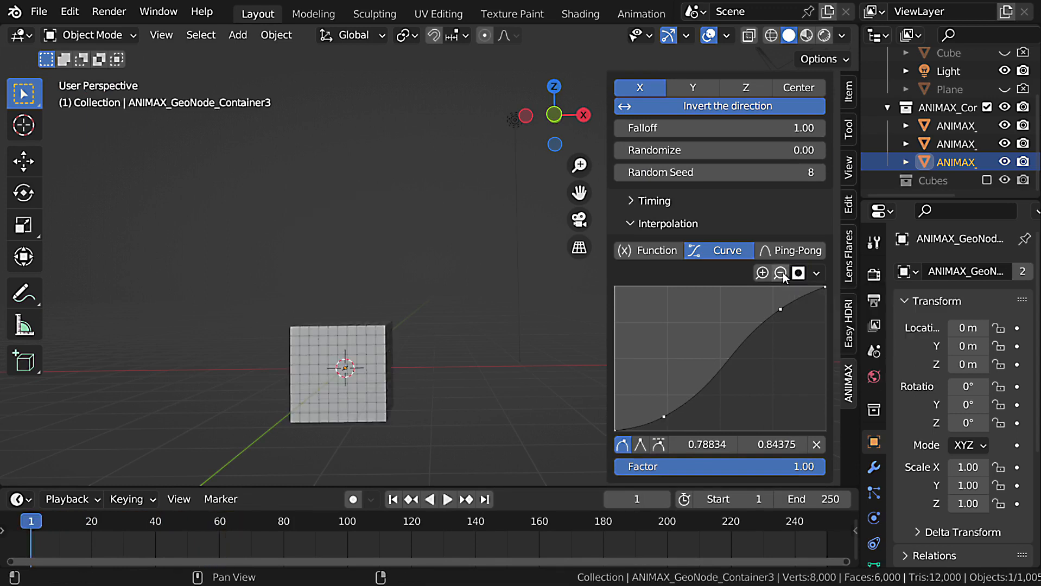
pyautogui.click(782, 276)
pyautogui.click(782, 276)
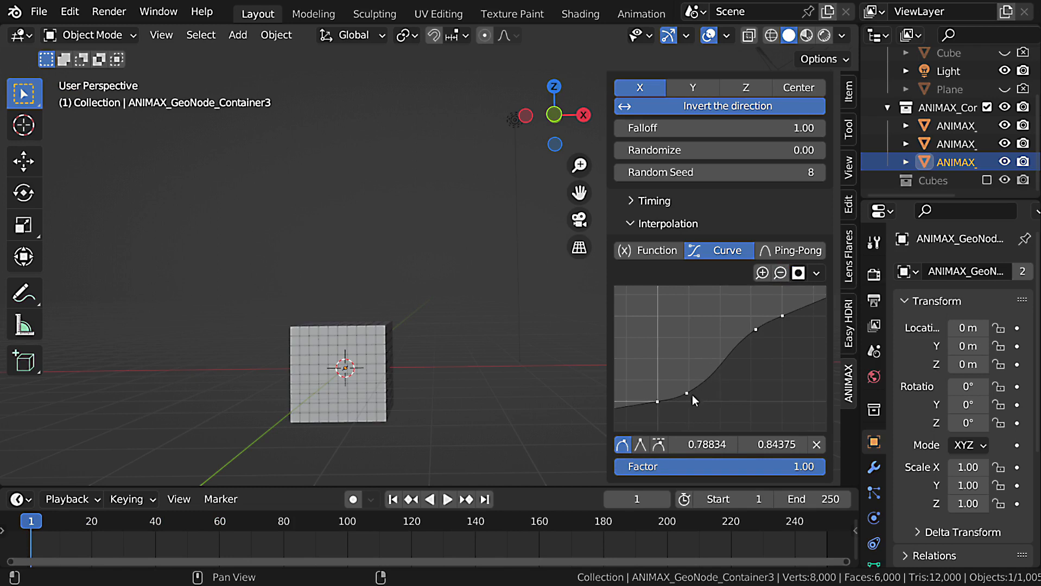
pyautogui.moveTo(687, 393); pyautogui.dragTo(688, 414)
pyautogui.press('space')
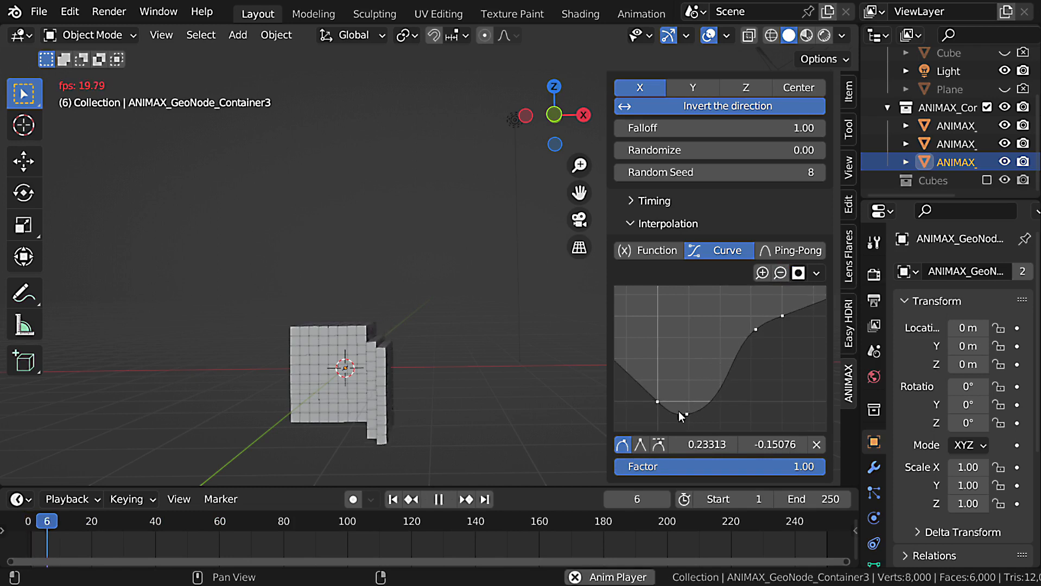
pyautogui.press('Escape')
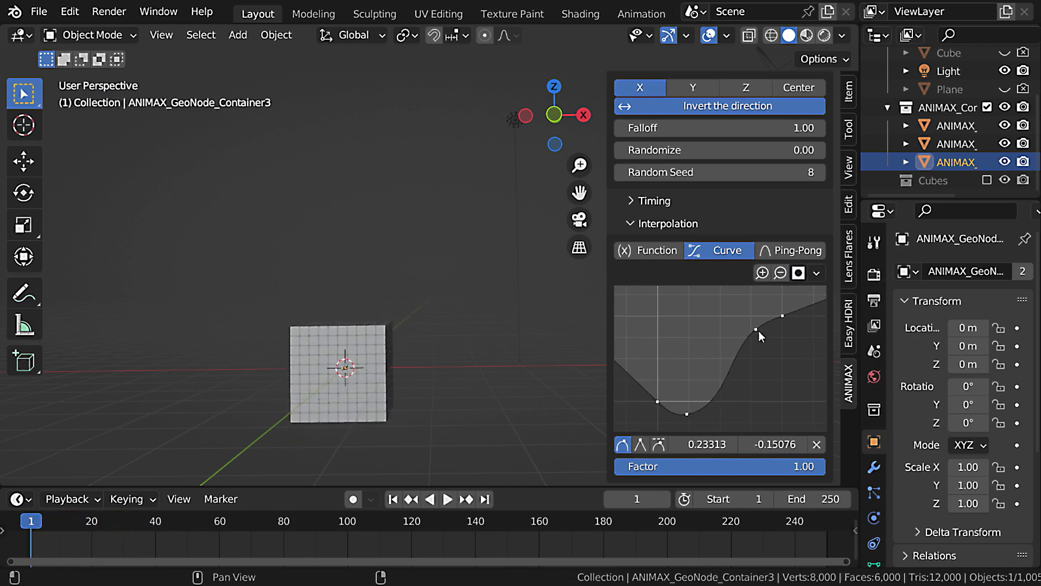
# Raise the curve's upper point to about (0.73, 1.14) and play the animation.
pyautogui.press('space')
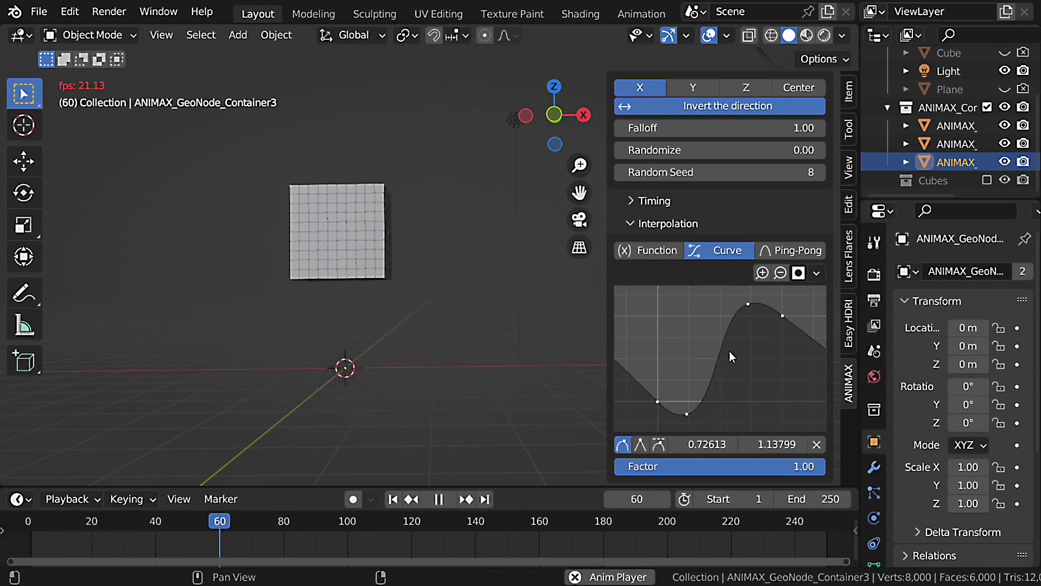
pyautogui.press('Escape')
pyautogui.moveTo(727, 354); pyautogui.dragTo(739, 324, button='middle')
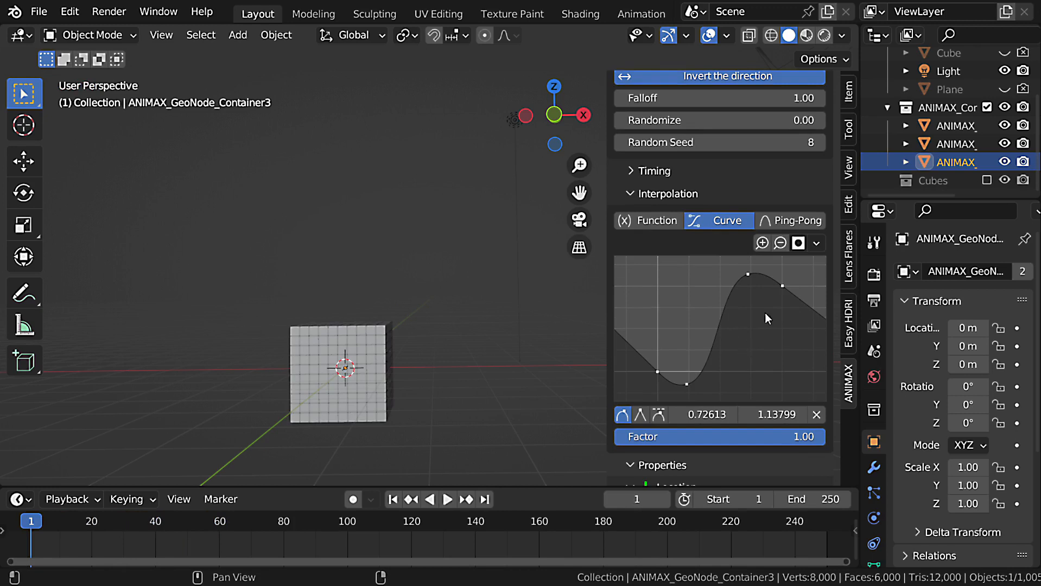
# Switch the interpolation to Ping-Pong and play the animation.
pyautogui.click(783, 218)
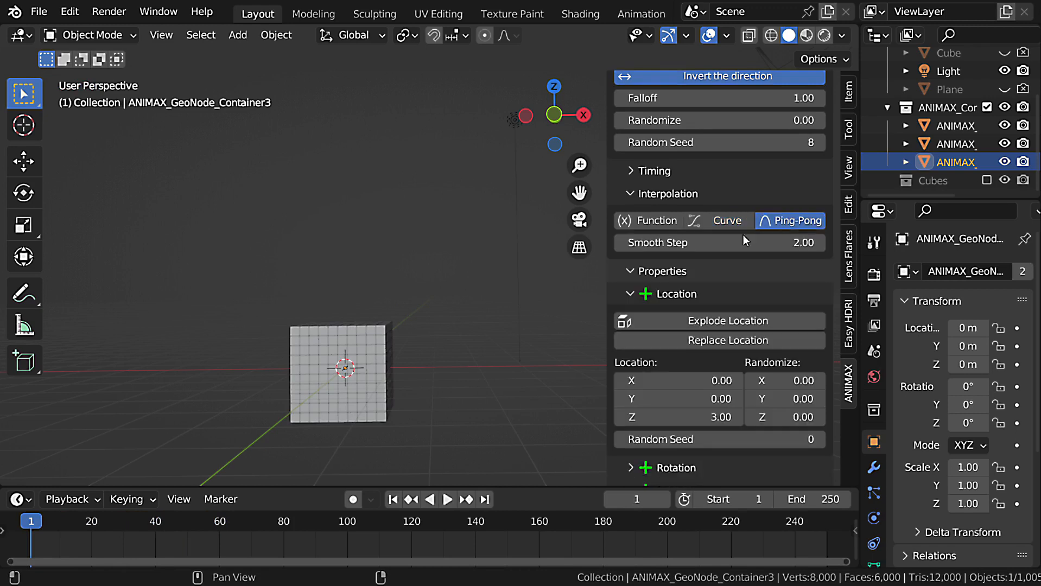
pyautogui.press('space')
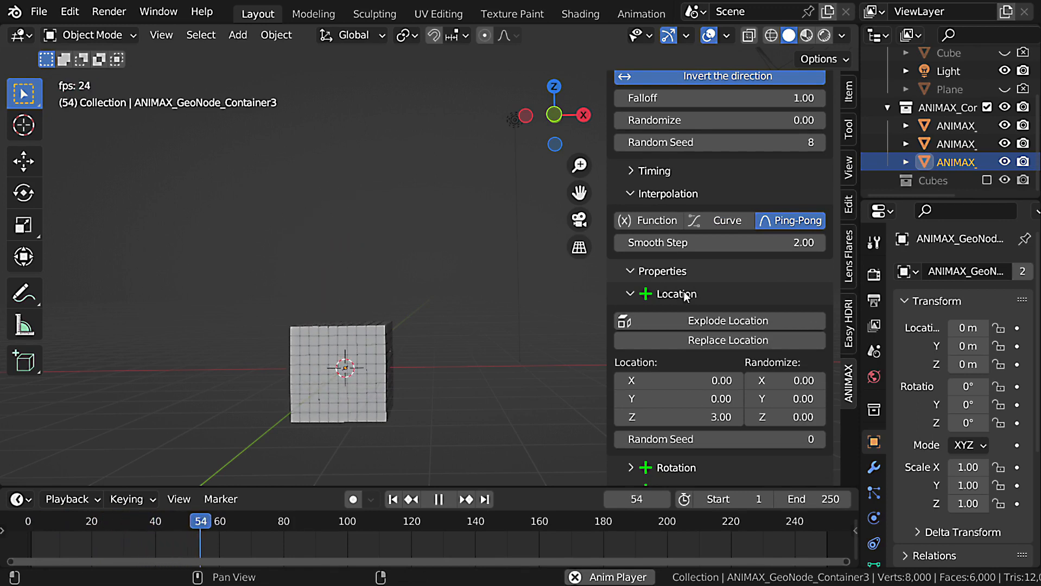
pyautogui.press('Escape')
# Compare the Ping-Pong motion with Smooth Step at 1.00 and at 10.00, playing the animation for each.
pyautogui.moveTo(731, 246); pyautogui.dragTo(711, 246)
pyautogui.press('space')
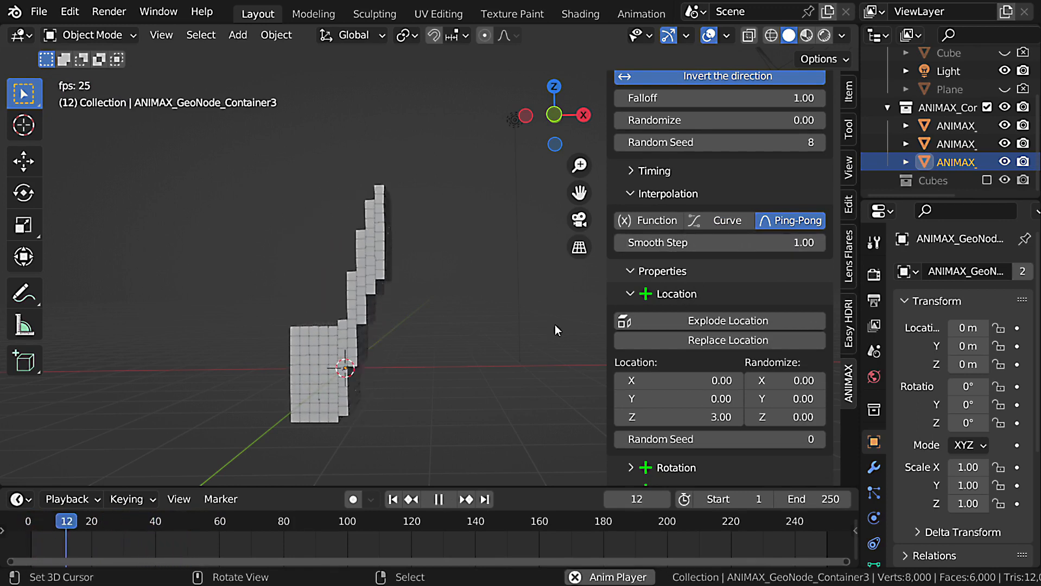
pyautogui.press('Escape')
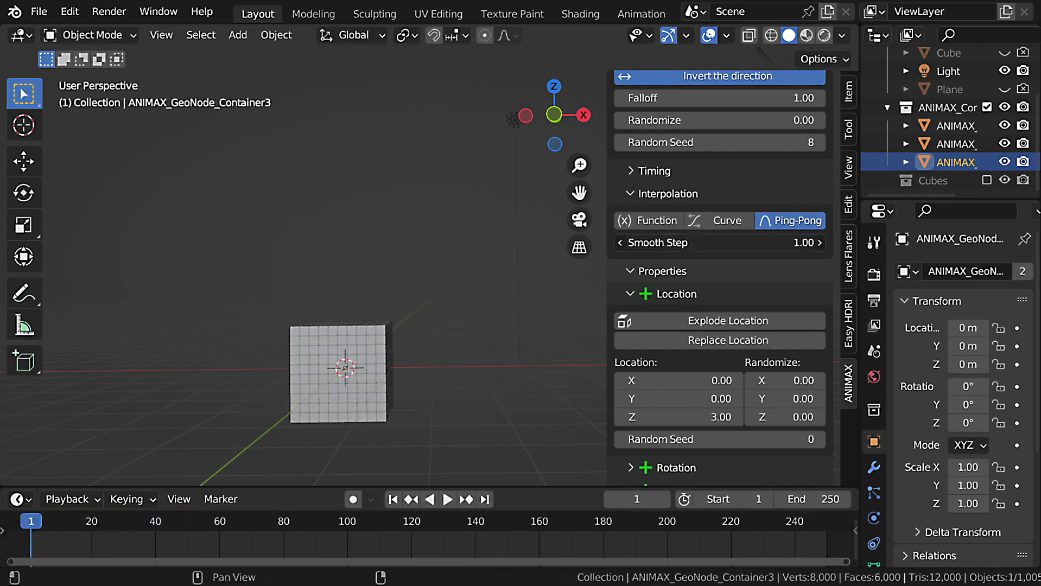
pyautogui.moveTo(711, 244); pyautogui.dragTo(771, 244)
pyautogui.press('space')
pyautogui.press('Escape')
# Return the interpolation to Curve, reset the curve to a straight line and re-enable its clipping.
pyautogui.click(727, 220)
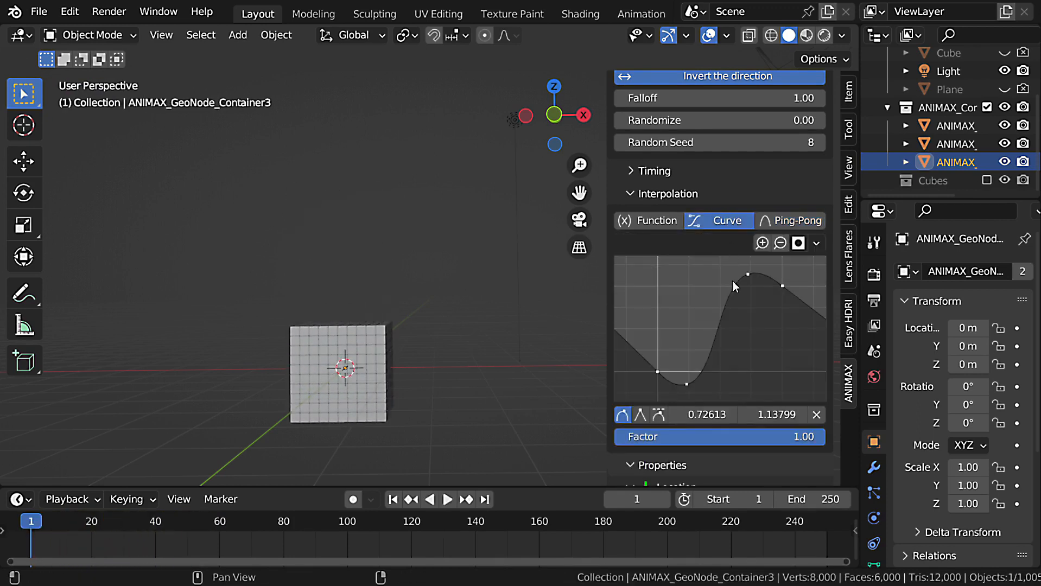
pyautogui.click(816, 243)
pyautogui.click(868, 315)
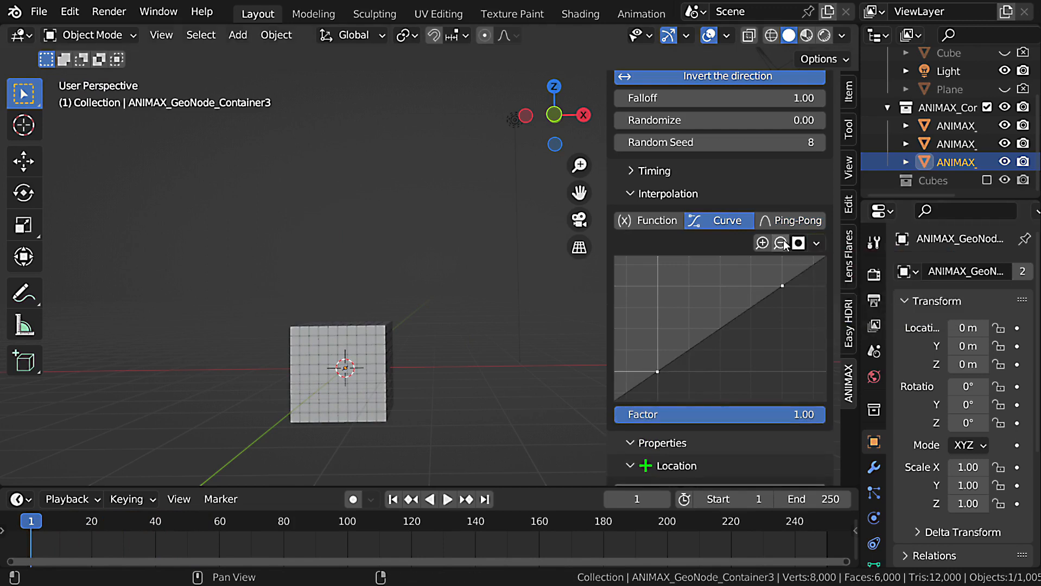
pyautogui.click(798, 244)
pyautogui.click(803, 266)
# Shape the curve into an arch with a middle point at about (0.51, 1.00) and the end point at zero, and play the animation.
pyautogui.moveTo(752, 304); pyautogui.dragTo(711, 257)
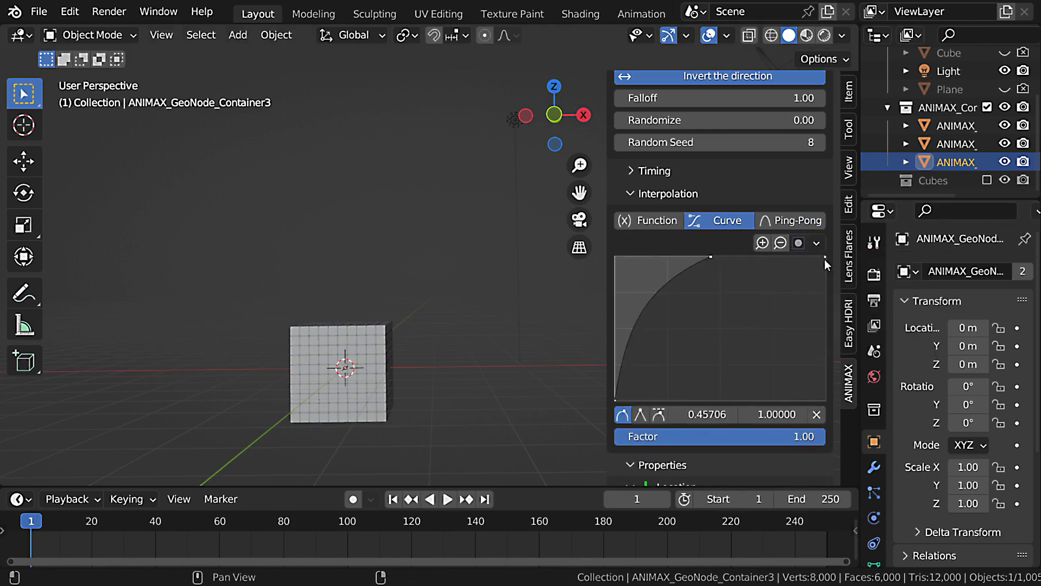
pyautogui.moveTo(825, 259); pyautogui.dragTo(825, 400)
pyautogui.press('space')
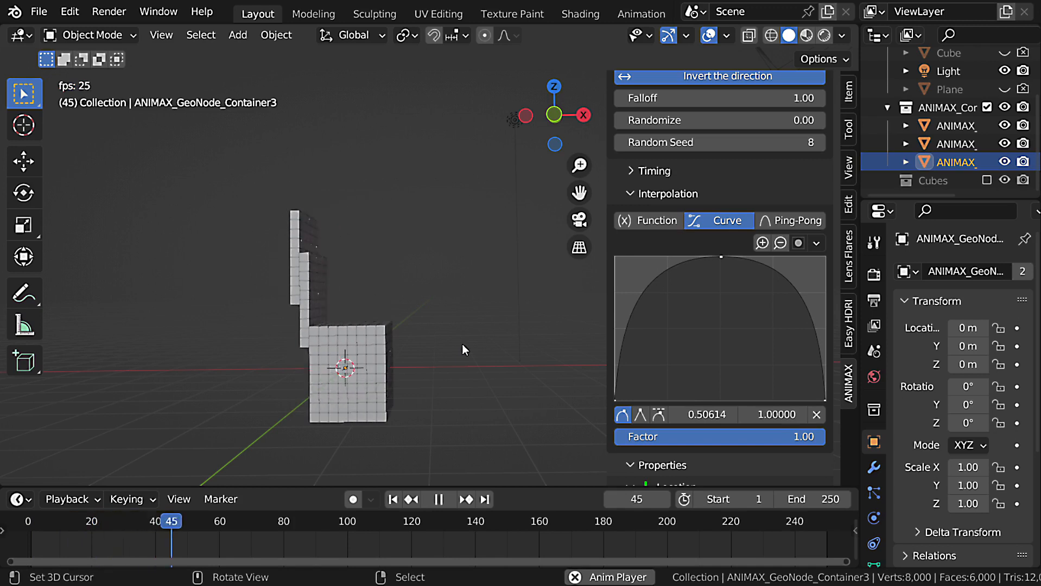
pyautogui.press('Escape')
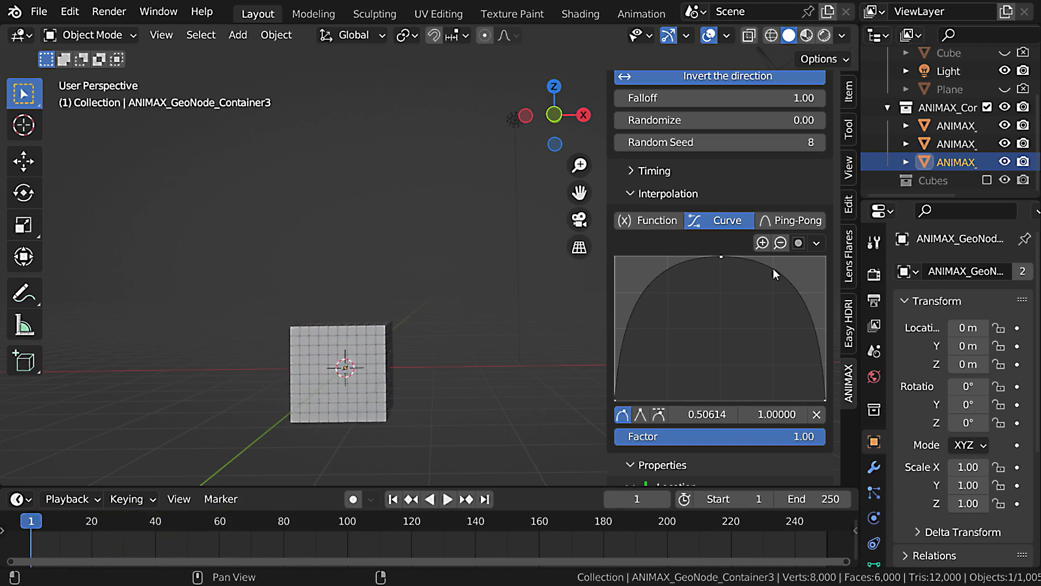
# Give the curve's middle point a vector handle for a sharp triangular peak and play the animation.
pyautogui.click(640, 415)
pyautogui.press('space')
pyautogui.press('Escape')
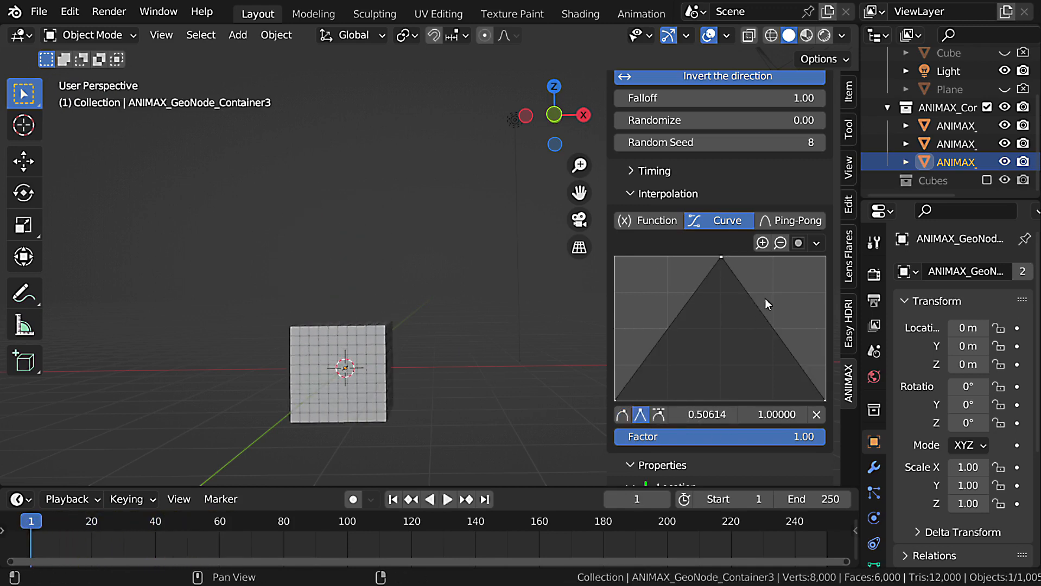
# Set the interpolation back to Function and switch the effect's Offset & Timing mode to Effector.
pyautogui.click(650, 222)
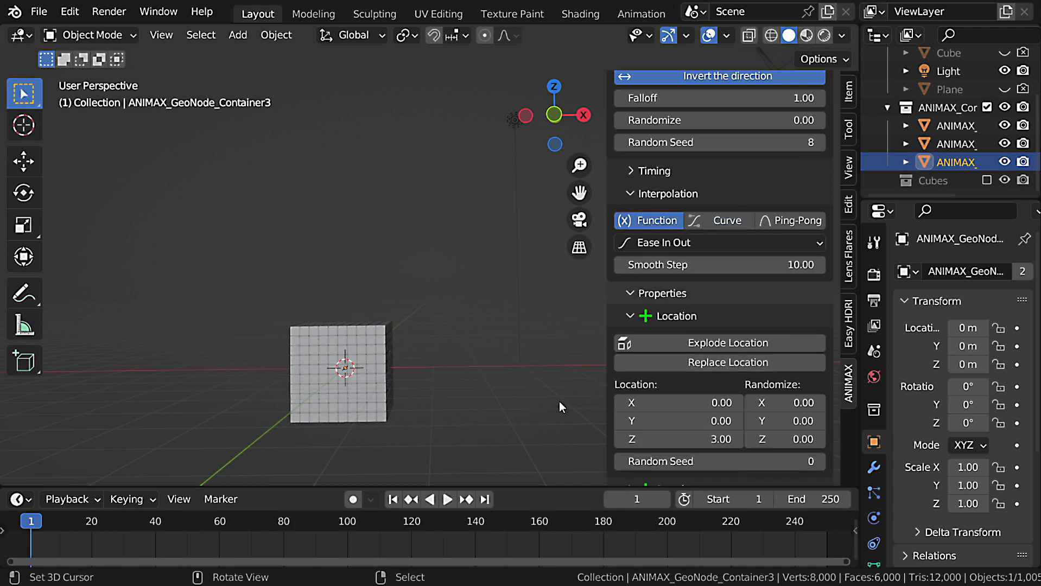
pyautogui.scroll(7, 728, 371)
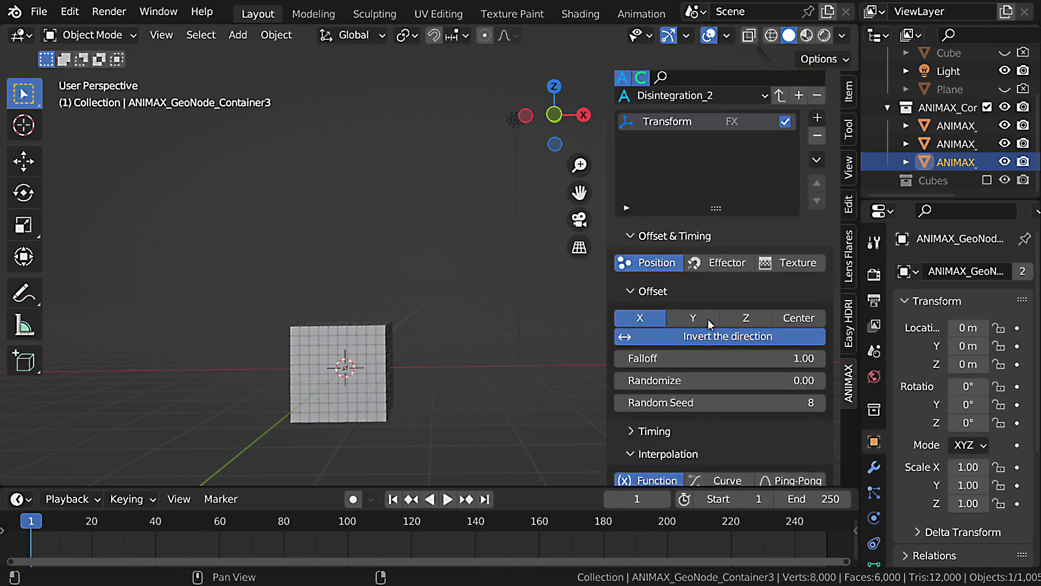
pyautogui.click(728, 270)
# Add a sphere empty and move it beside the cube's upper corner, at about X 1.83 m, Z 0.97 m.
pyautogui.keyDown('shift'); pyautogui.moveTo(410, 274); pyautogui.dragTo(341, 296, button='middle'); pyautogui.keyUp('shift')
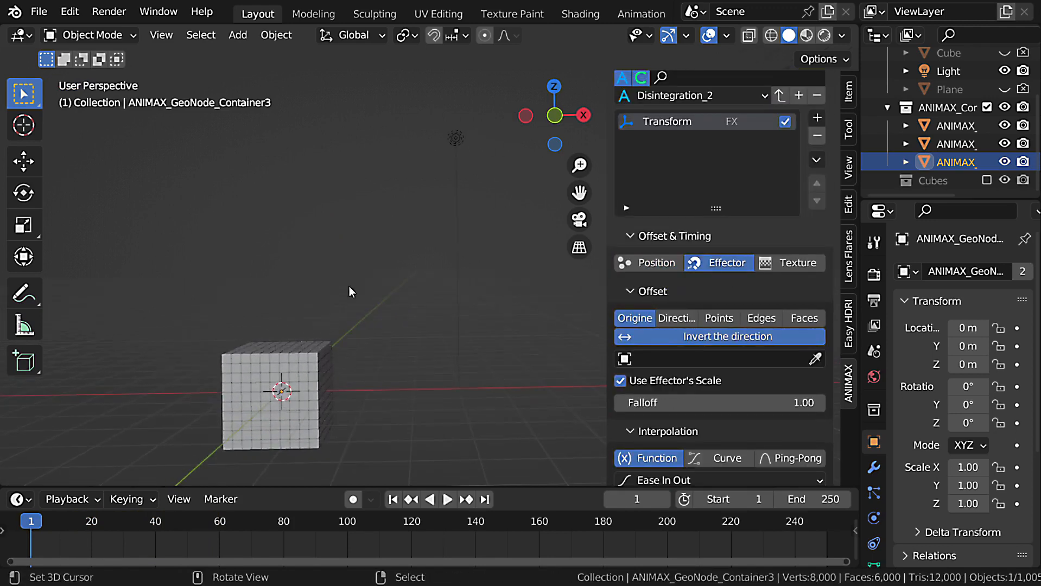
pyautogui.hotkey('shift', 'a')
pyautogui.moveTo(324, 402)
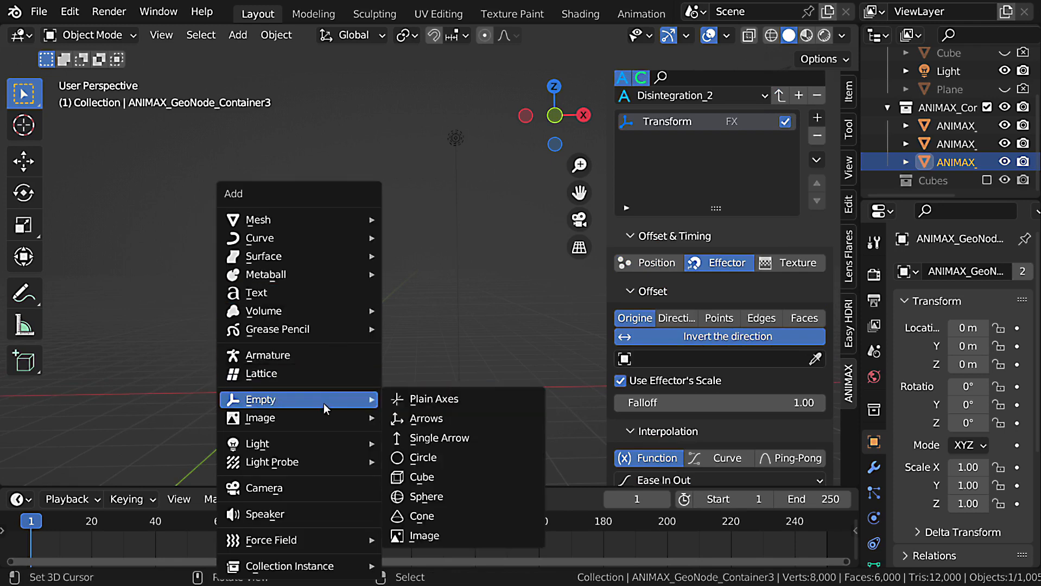
pyautogui.click(455, 497)
pyautogui.press('g')
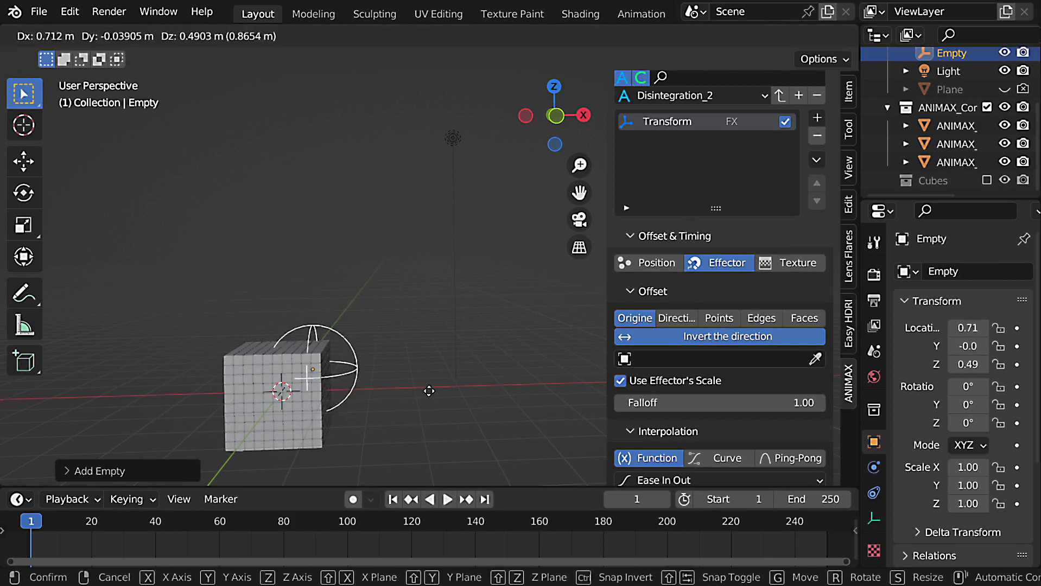
pyautogui.click(474, 378)
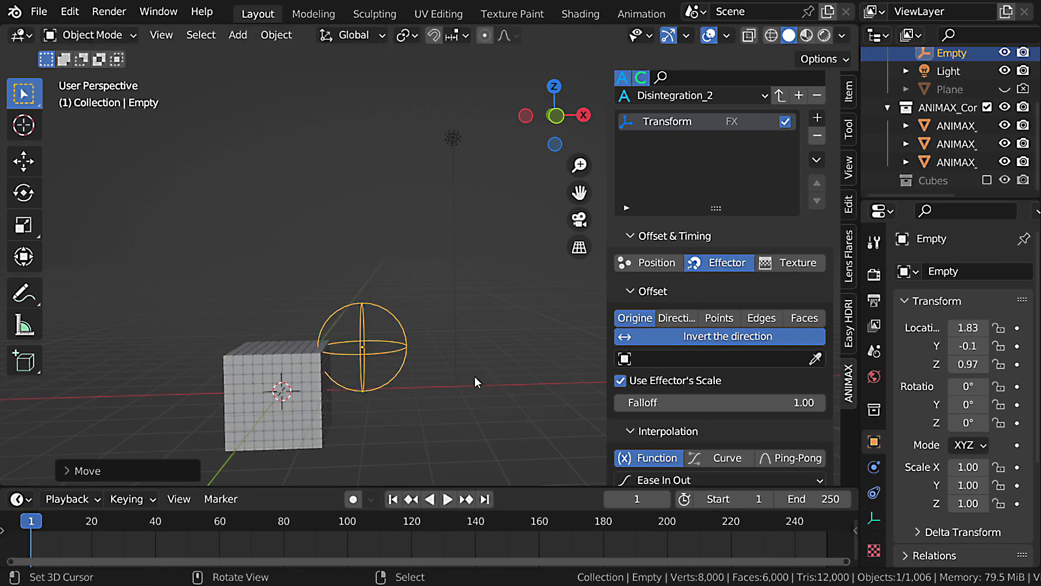
# Assign the sphere empty as the effector object and turn off the inverted direction.
pyautogui.click(817, 360)
pyautogui.click(401, 320)
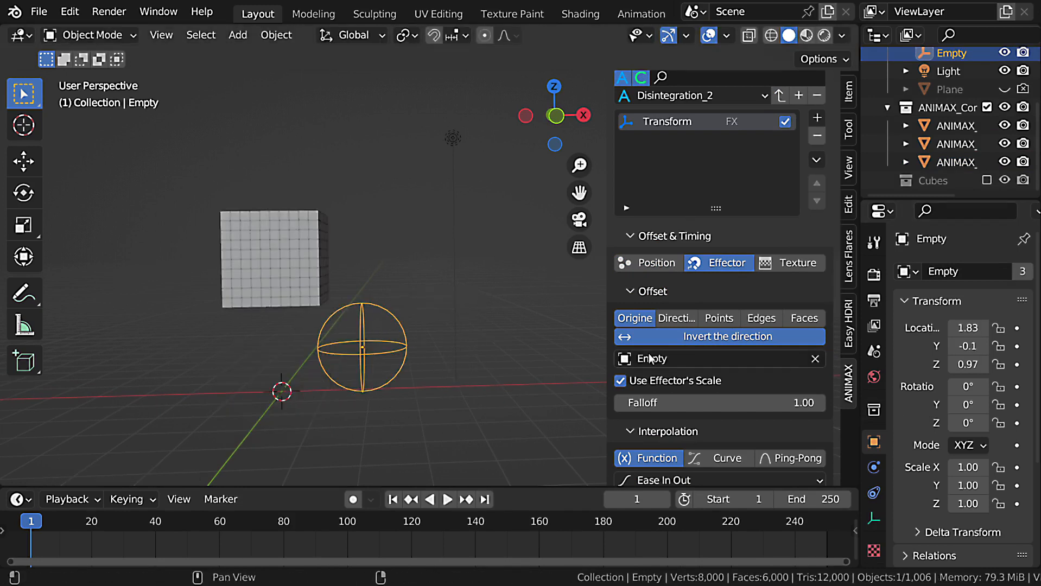
pyautogui.click(689, 338)
pyautogui.moveTo(369, 406); pyautogui.dragTo(425, 351, button='middle')
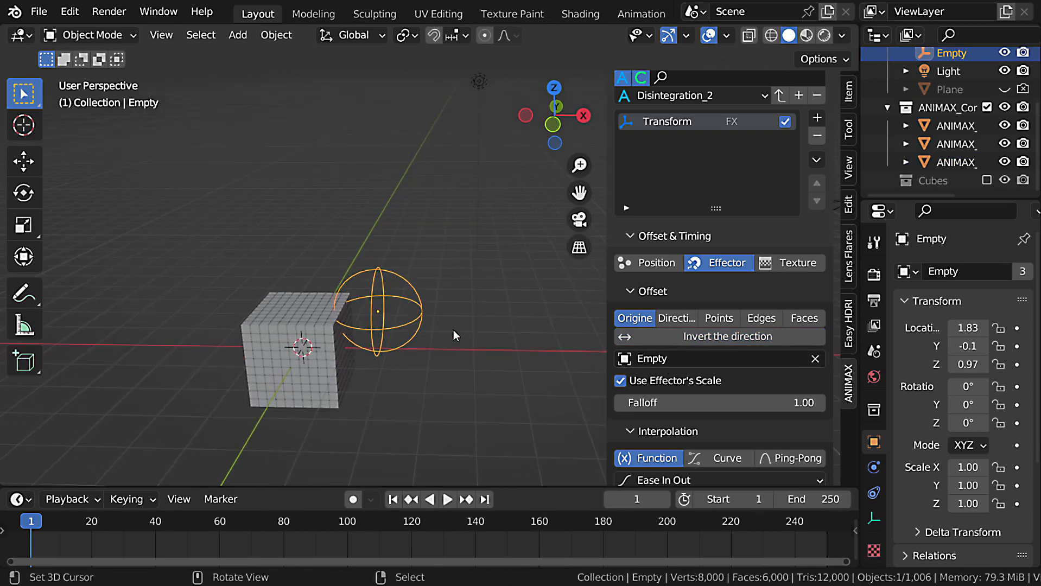
# Move the empty through the top of the cube to about X 0.39 m, Y 0.45 m, Z 0.75 m.
pyautogui.press('g')
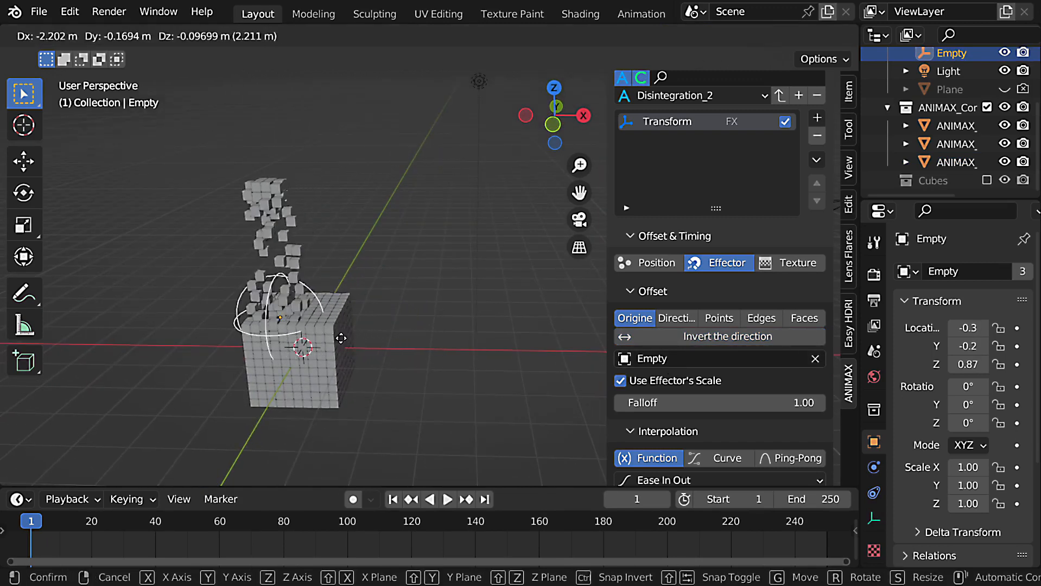
pyautogui.click(383, 341)
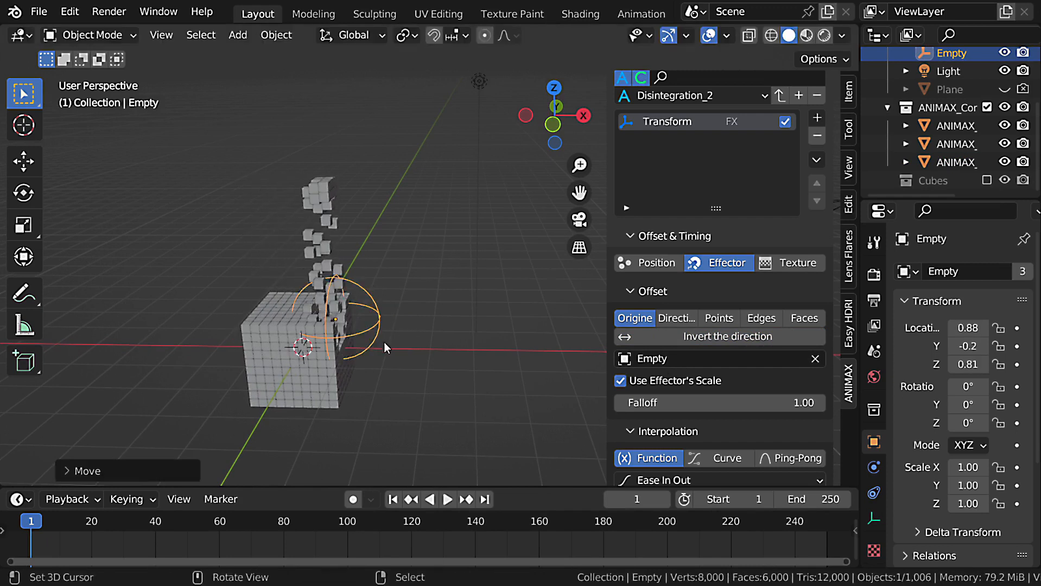
pyautogui.moveTo(384, 342); pyautogui.dragTo(516, 403, button='middle')
pyautogui.press('g')
pyautogui.click(405, 376)
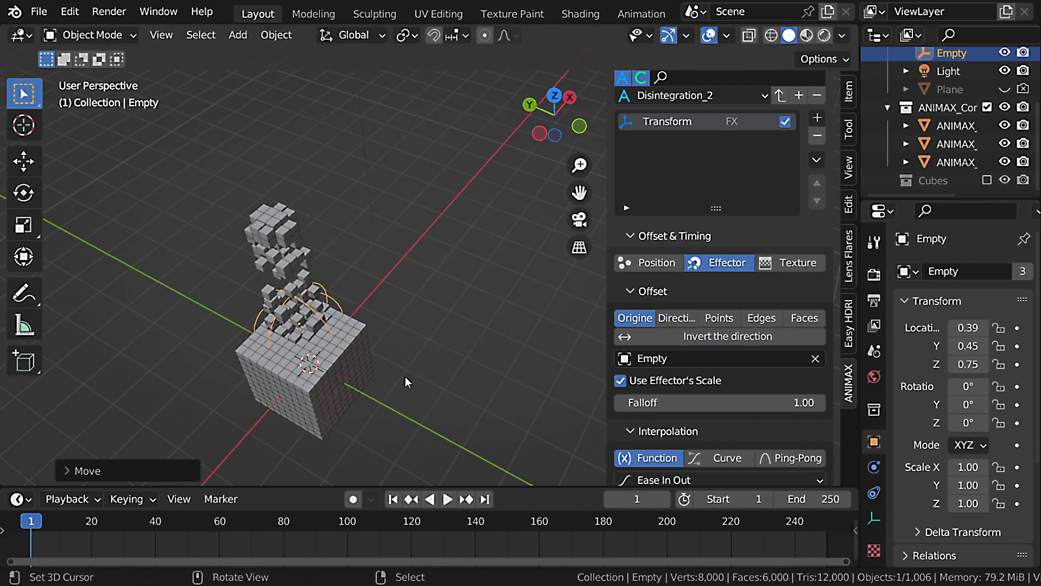
pyautogui.moveTo(405, 377); pyautogui.dragTo(353, 331, button='middle')
pyautogui.moveTo(439, 419); pyautogui.dragTo(423, 390, button='middle')
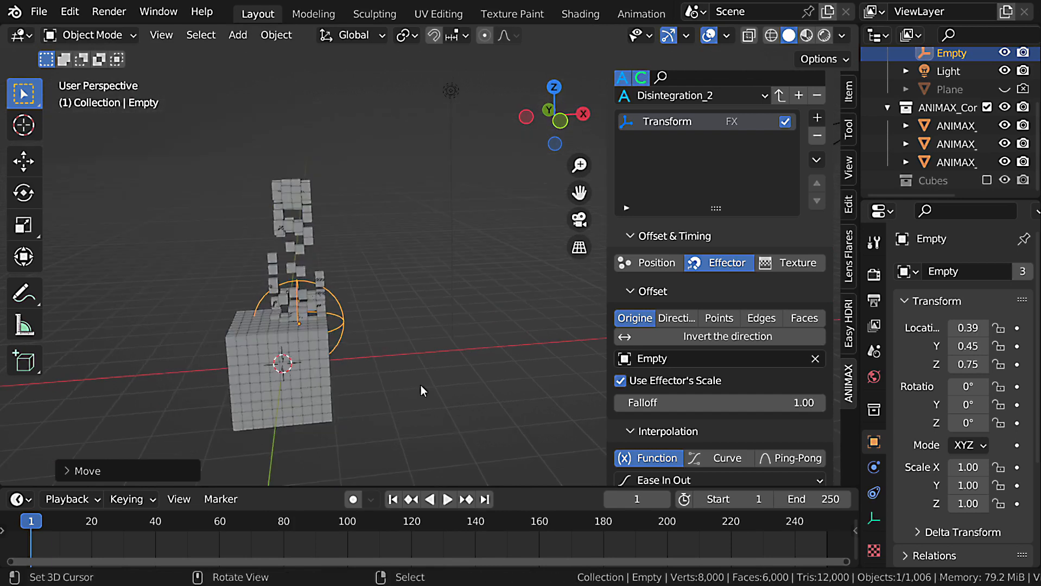
# Raise the effector's falloff to 6.61 and move the empty to about X 0.50 m, Y 0.70 m, Z 1.08 m.
pyautogui.moveTo(730, 406)
pyautogui.mouseDown()
pyautogui.moveTo(770, 406)
pyautogui.moveTo(730, 403)
pyautogui.mouseUp()
pyautogui.moveTo(277, 337); pyautogui.dragTo(208, 374, button='middle')
pyautogui.press('g')
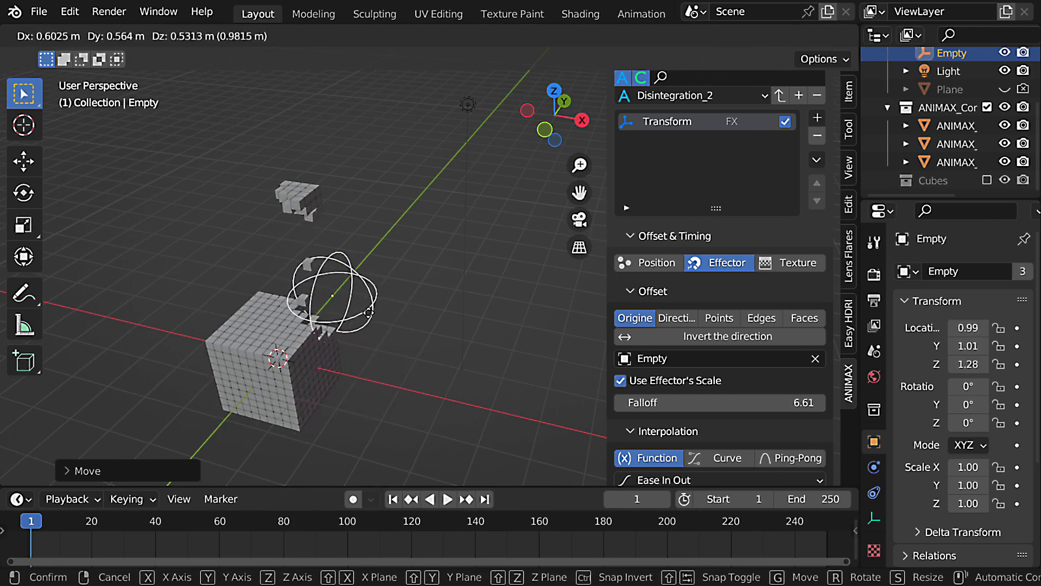
pyautogui.click(333, 329)
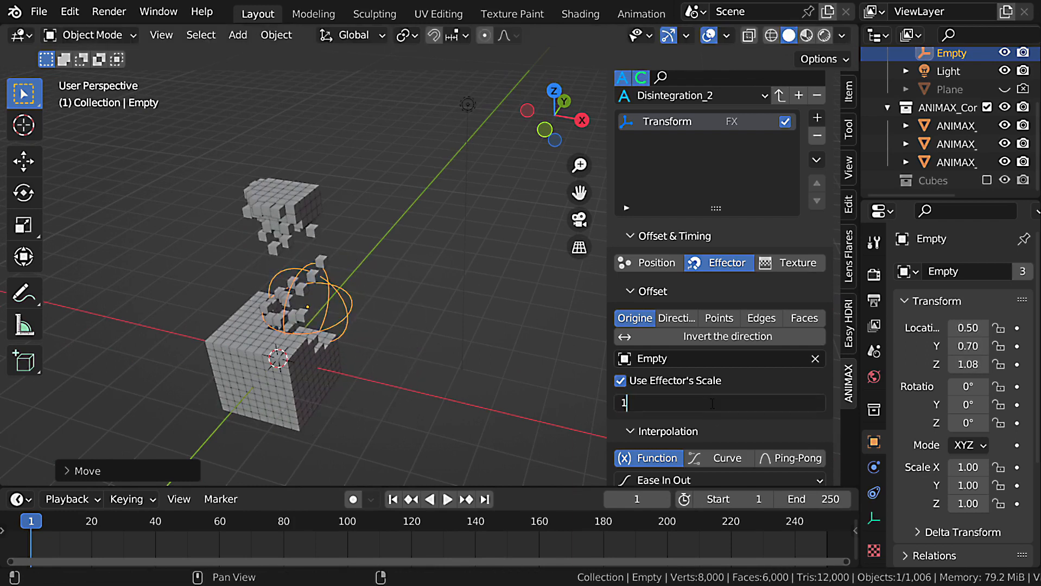
# Set the falloff back to 1.00 and enlarge the empty to a scale of about 1.89 around the cube's upper corner.
pyautogui.press('Return')
pyautogui.moveTo(381, 322); pyautogui.dragTo(354, 307, button='middle')
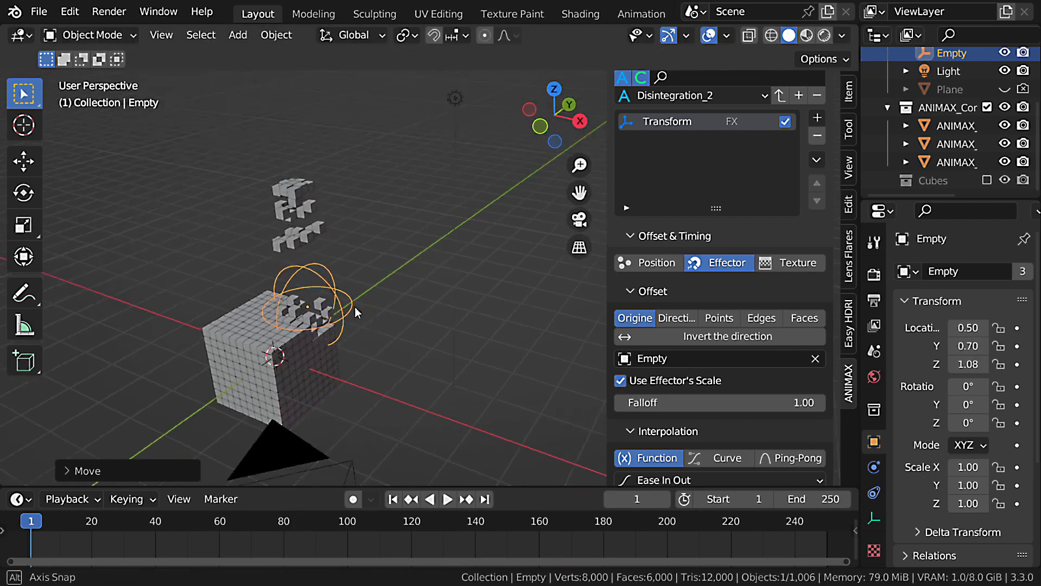
pyautogui.press('s')
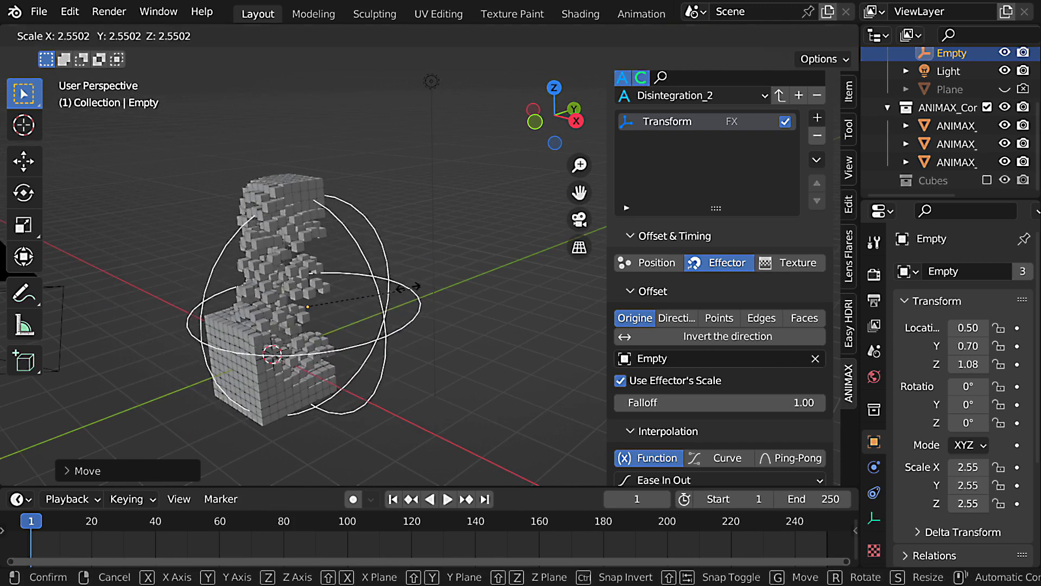
pyautogui.click(369, 316)
pyautogui.press('g')
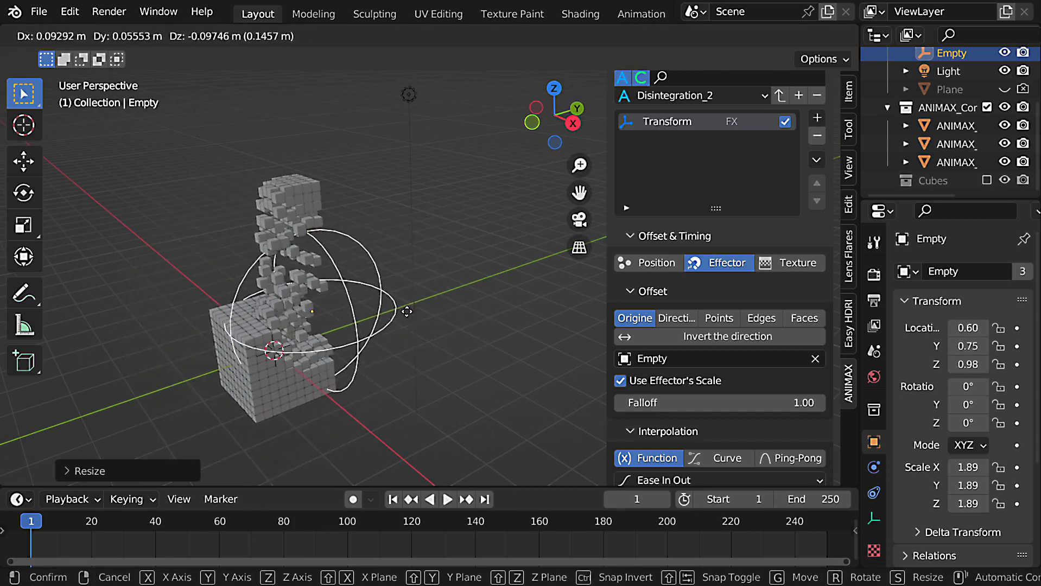
pyautogui.click(435, 307)
# Invert the effector's direction, move the empty away from the cube along Y, and turn the inversion off again.
pyautogui.click(724, 338)
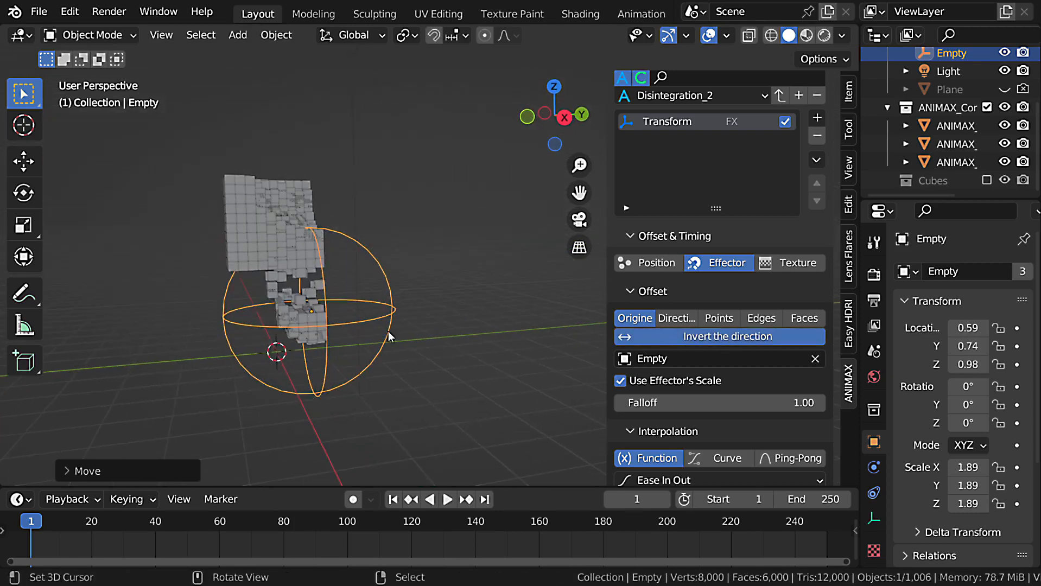
pyautogui.press('g')
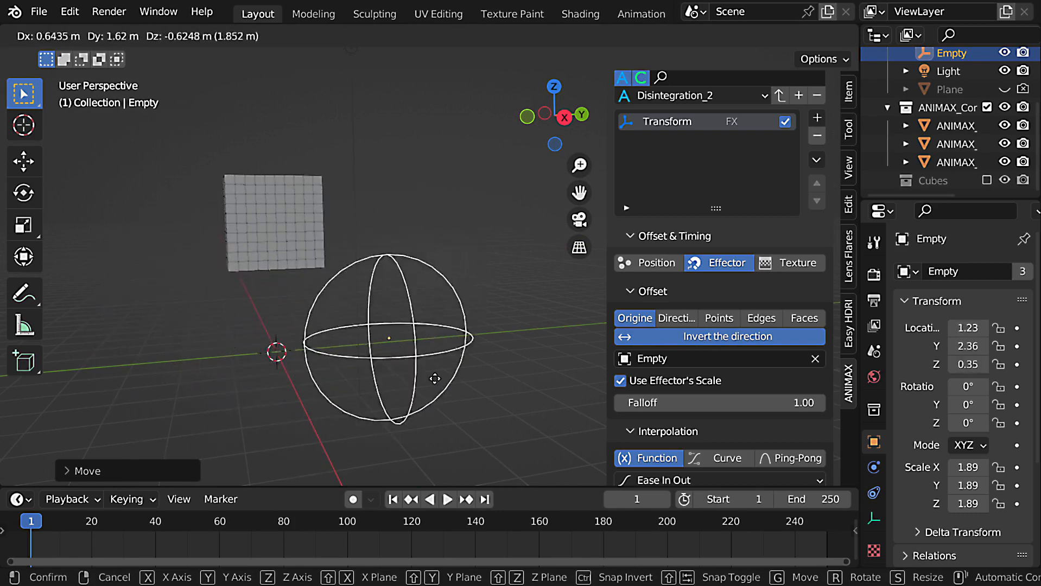
pyautogui.click(496, 314)
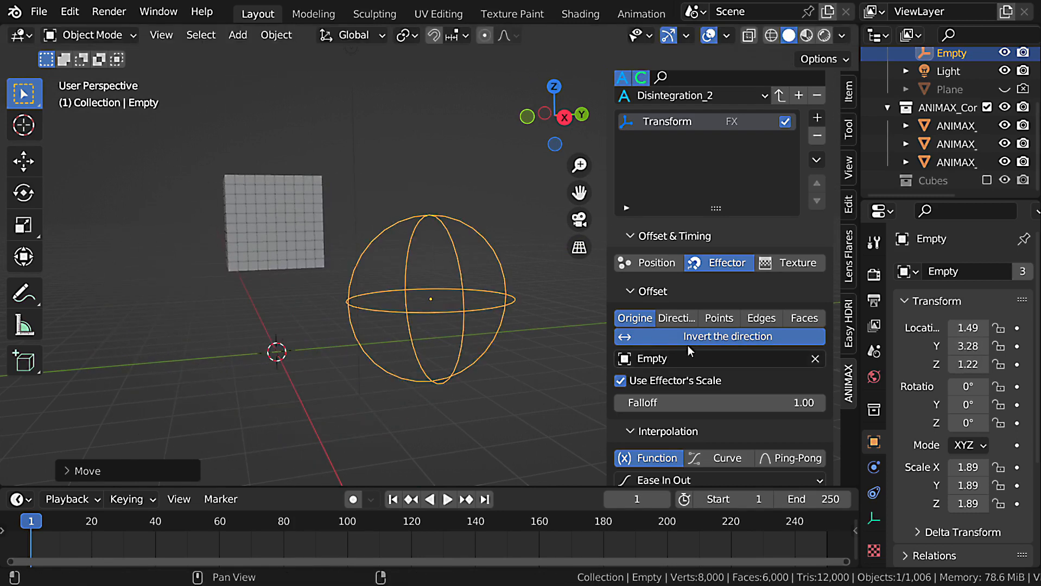
pyautogui.moveTo(563, 354); pyautogui.dragTo(528, 473, button='middle')
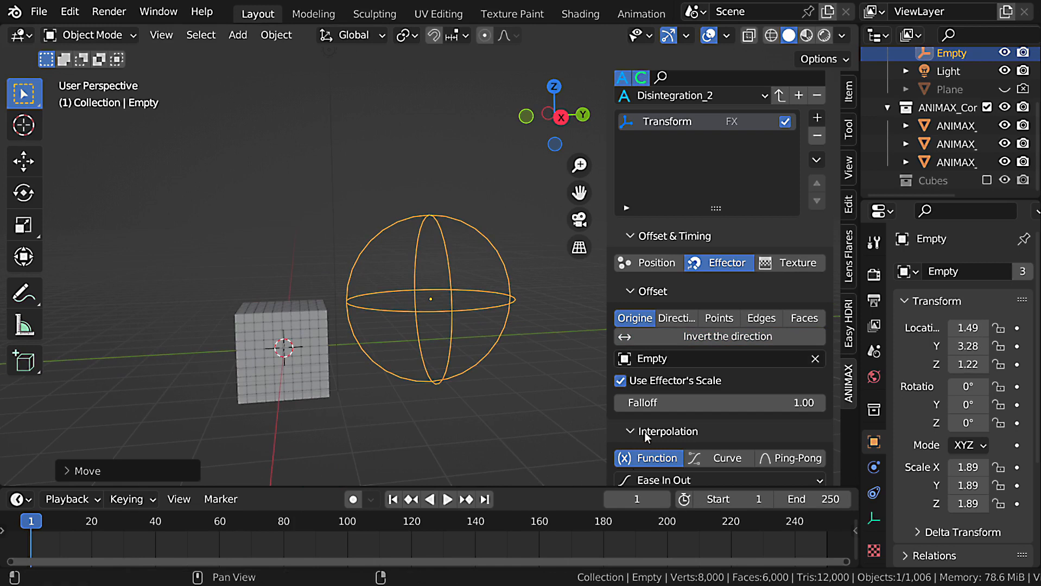
# Disable Use Effector's Scale and move the empty closer to the cube, to about X 1.30 m, Y 1.74 m, Z 1.16 m.
pyautogui.click(619, 381)
pyautogui.moveTo(521, 362); pyautogui.dragTo(489, 337, button='middle')
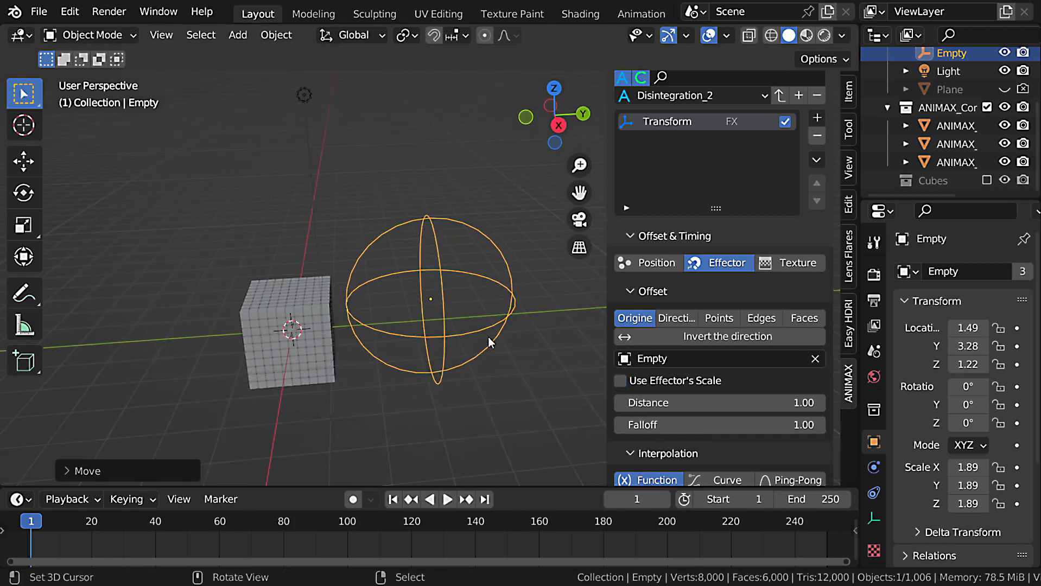
pyautogui.press('g')
pyautogui.click(419, 347)
pyautogui.moveTo(418, 348); pyautogui.dragTo(481, 361, button='middle')
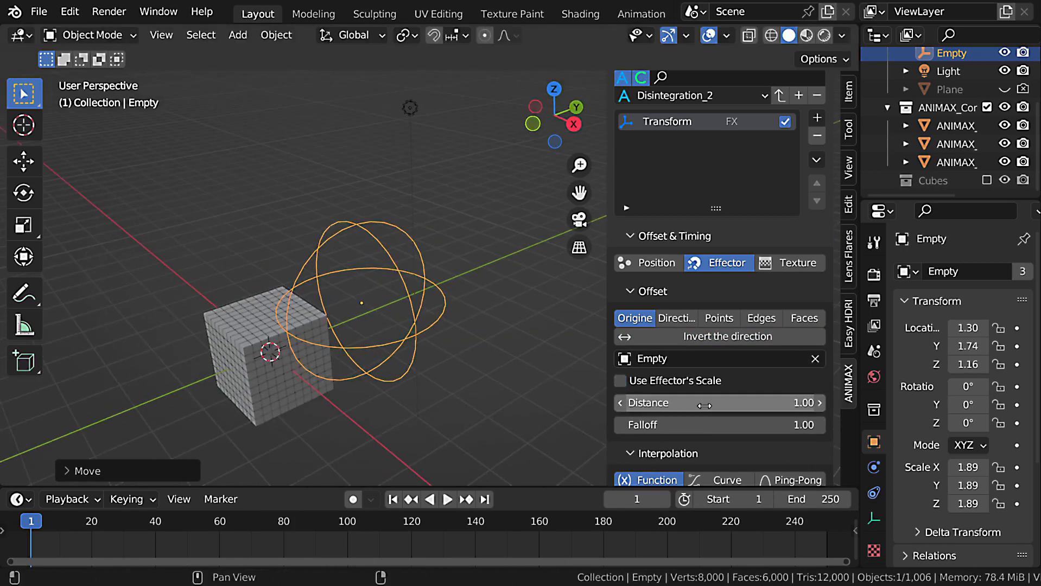
# Raise the effector distance to 4.51 and move the empty to about X 1.90 m, Y 1.98 m, Z 0.52 m.
pyautogui.moveTo(705, 402)
pyautogui.mouseDown()
pyautogui.moveTo(792, 402)
pyautogui.moveTo(705, 402)
pyautogui.mouseUp()
pyautogui.press('g')
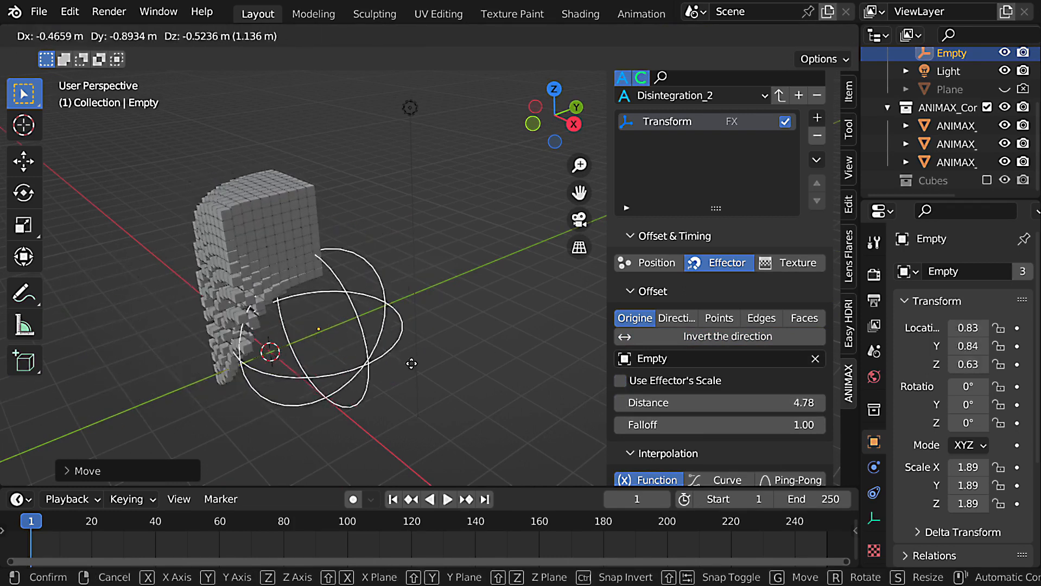
pyautogui.click(430, 379)
pyautogui.moveTo(717, 402); pyautogui.dragTo(714, 402)
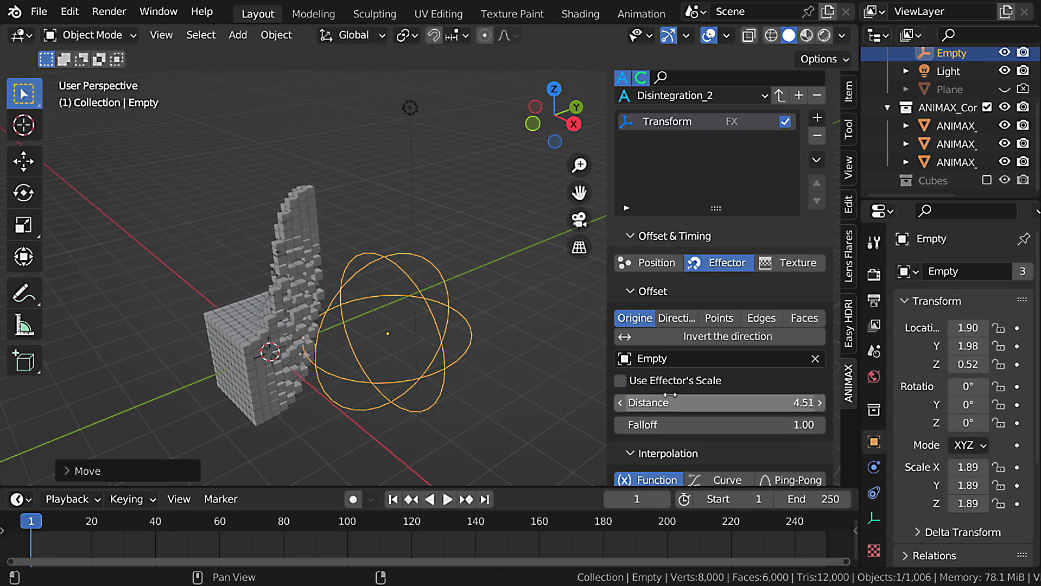
# Re-enable Use Effector's Scale and switch the effector offset type to Direction.
pyautogui.click(620, 380)
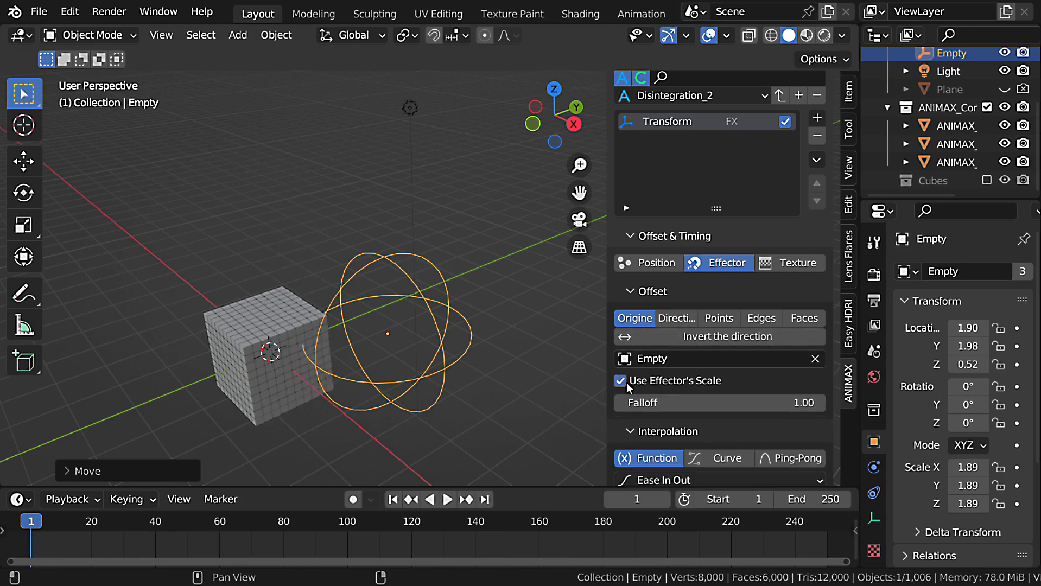
pyautogui.click(677, 319)
pyautogui.moveTo(434, 402); pyautogui.dragTo(544, 419, button='middle')
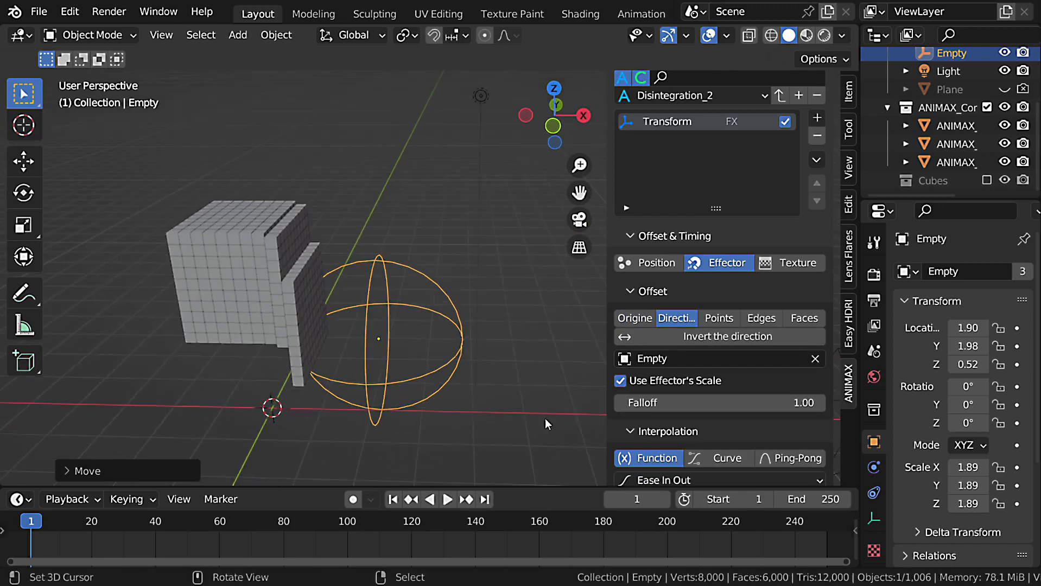
# Change the empty's display type from sphere to Arrows.
pyautogui.click(874, 517)
pyautogui.click(974, 295)
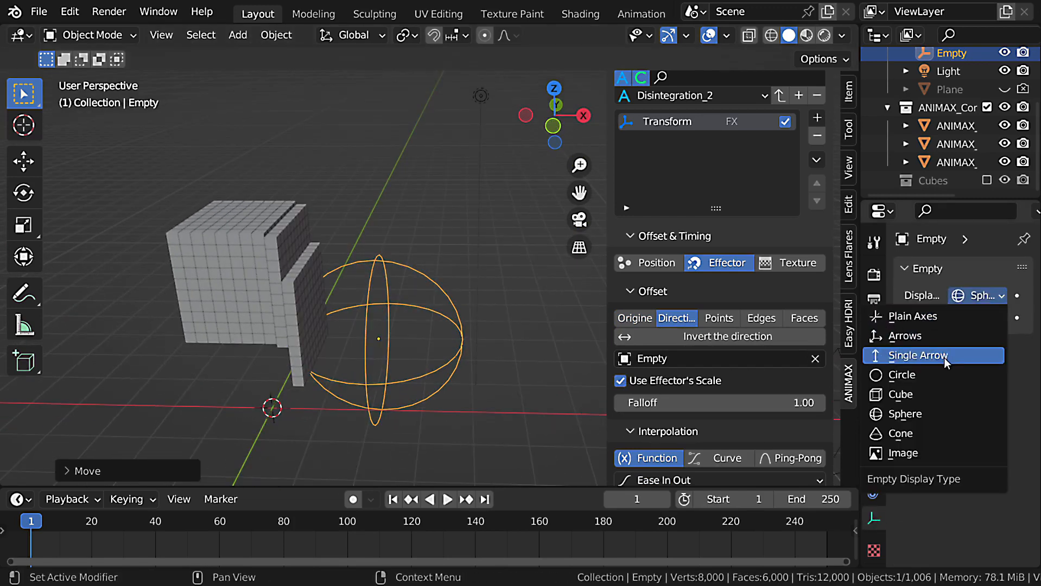
pyautogui.click(942, 334)
# Move the arrows empty back and forth across the cube in the XZ plane to drive the directional effect.
pyautogui.moveTo(461, 365)
pyautogui.mouseDown(button='middle')
pyautogui.moveTo(444, 372)
pyautogui.moveTo(453, 373)
pyautogui.mouseUp(button='middle')
pyautogui.press('KP_1')
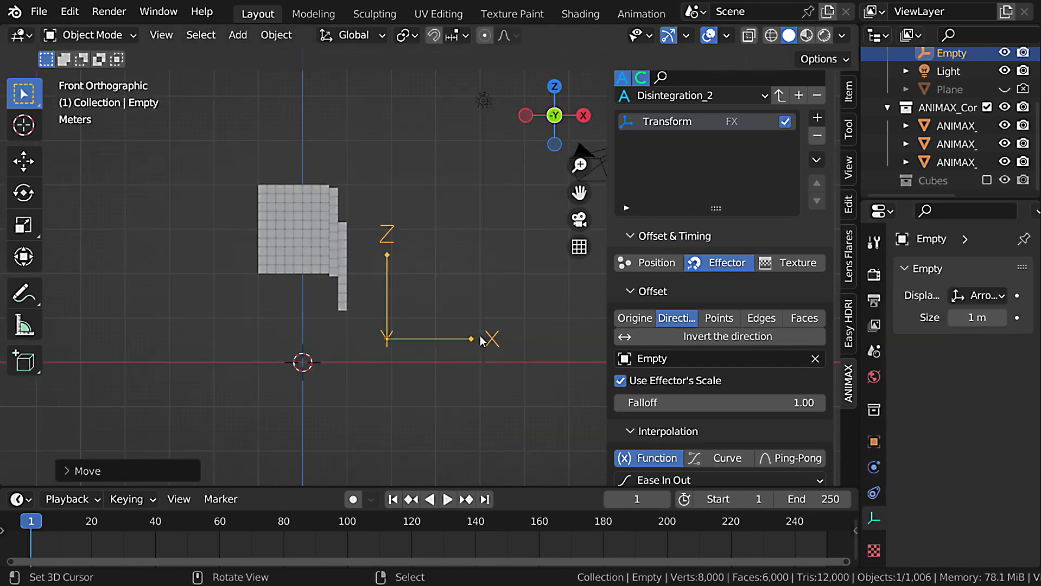
pyautogui.keyDown('shift'); pyautogui.moveTo(447, 320); pyautogui.dragTo(450, 342, button='middle'); pyautogui.keyUp('shift')
pyautogui.press('g')
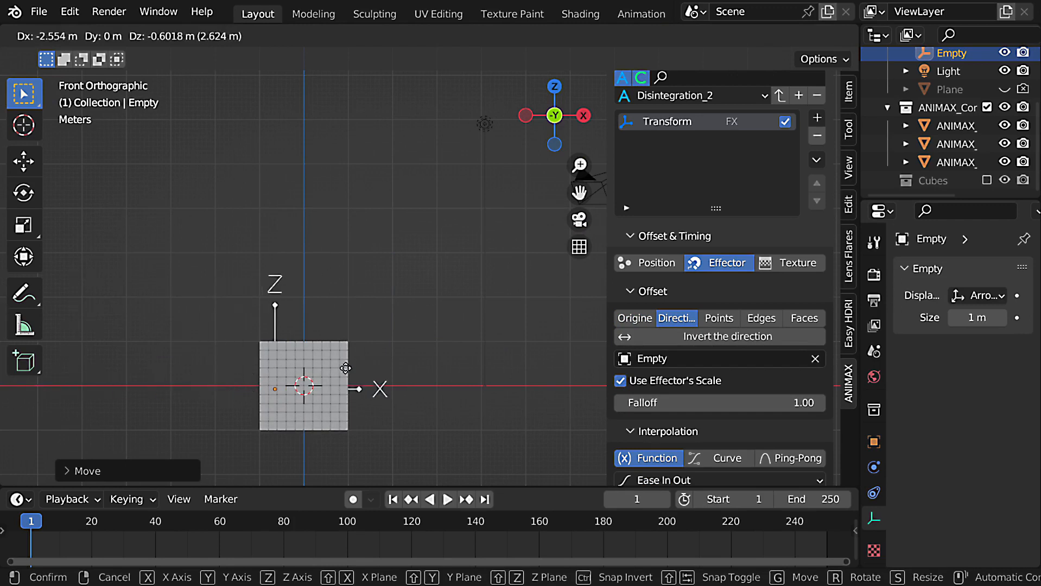
pyautogui.click(430, 360)
# Rotate the arrows empty around the Z axis to change the effect's direction.
pyautogui.moveTo(430, 360); pyautogui.dragTo(369, 300, button='middle')
pyautogui.press('r')
pyautogui.press('z')
pyautogui.click(404, 342)
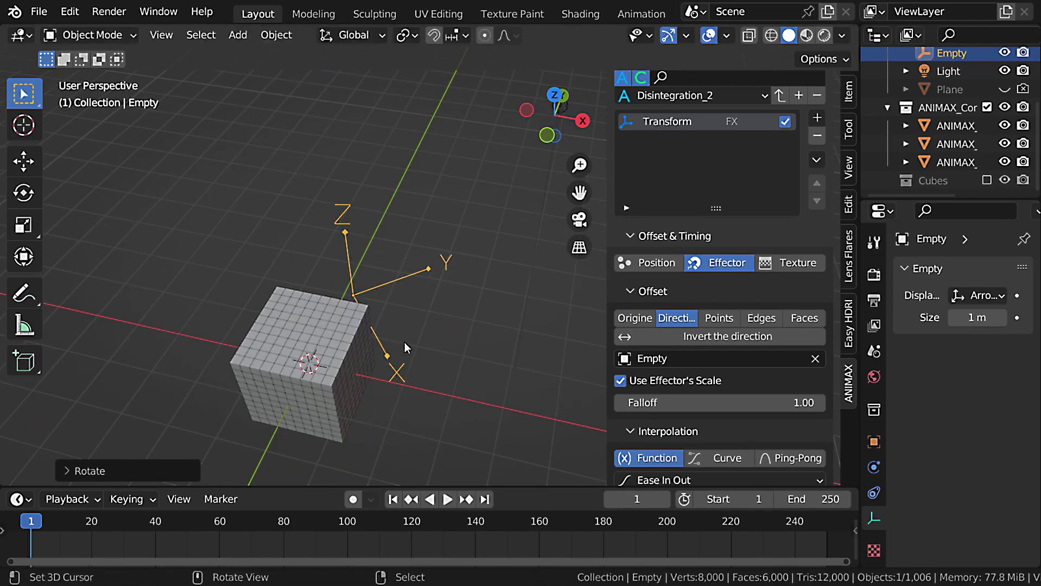
pyautogui.press('g')
pyautogui.rightClick(375, 345)
# Move the rotated empty across the cube and scale it up.
pyautogui.moveTo(392, 355); pyautogui.dragTo(463, 318, button='middle')
pyautogui.press('g')
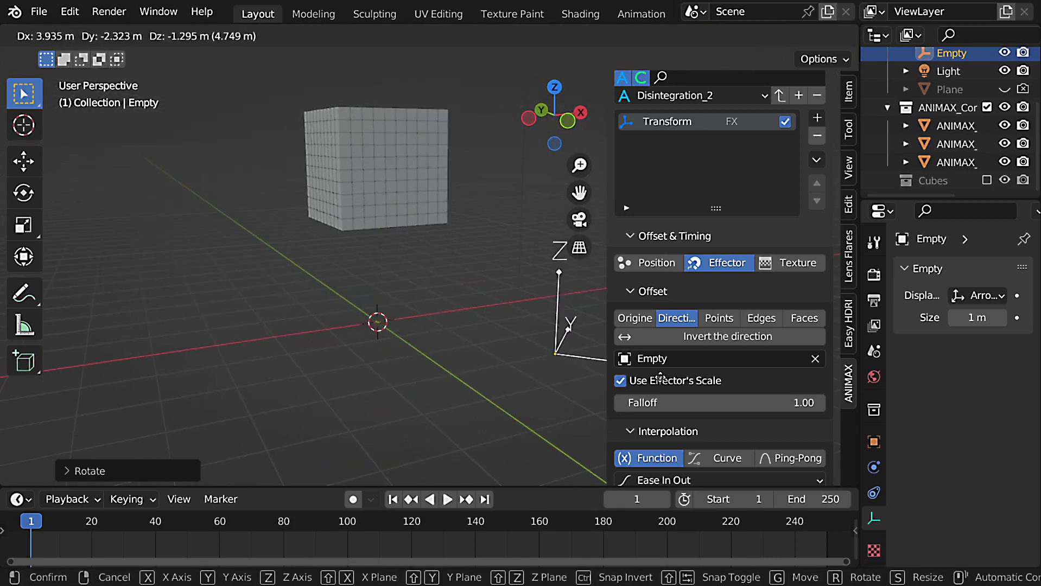
pyautogui.click(574, 374)
pyautogui.moveTo(573, 374); pyautogui.dragTo(529, 369, button='middle')
pyautogui.press('s')
pyautogui.click(497, 380)
# Tilt the enlarged empty with a free rotation and reposition it beside the cube so the effect runs diagonally.
pyautogui.press('g')
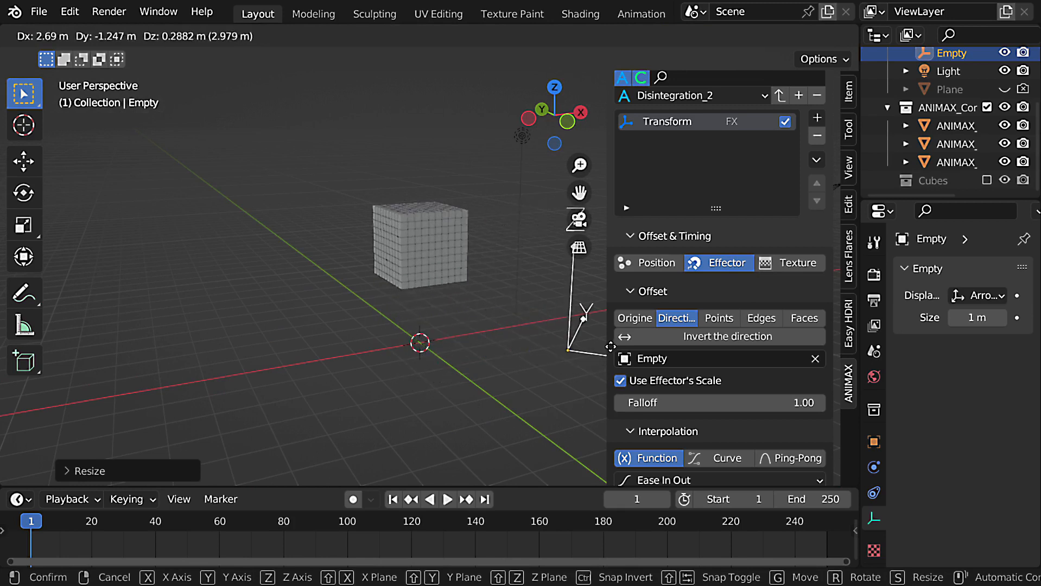
pyautogui.click(531, 341)
pyautogui.press('r')
pyautogui.click(549, 369)
pyautogui.press('g')
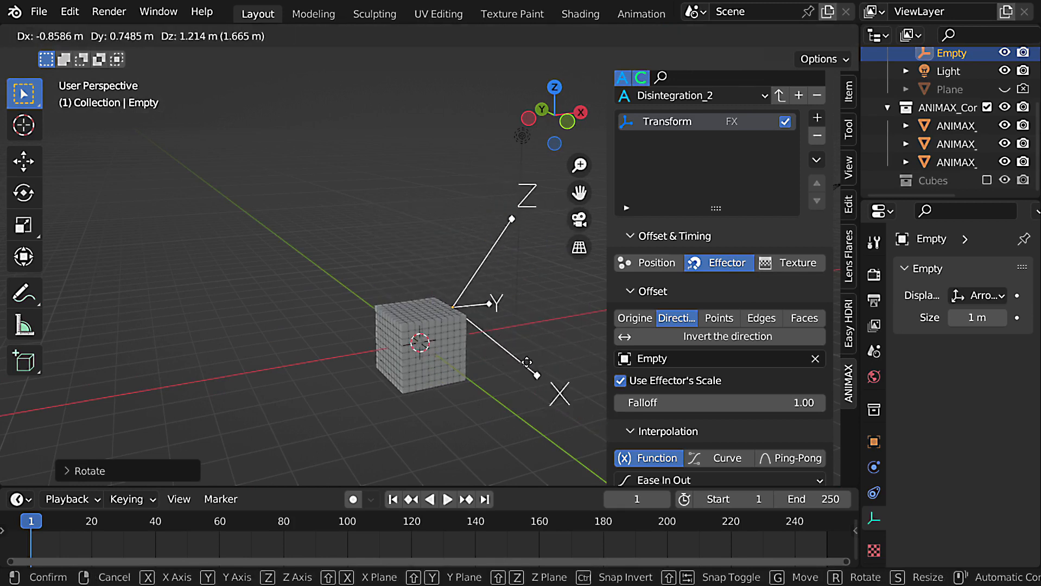
pyautogui.click(565, 404)
pyautogui.moveTo(468, 352); pyautogui.dragTo(564, 348, button='middle')
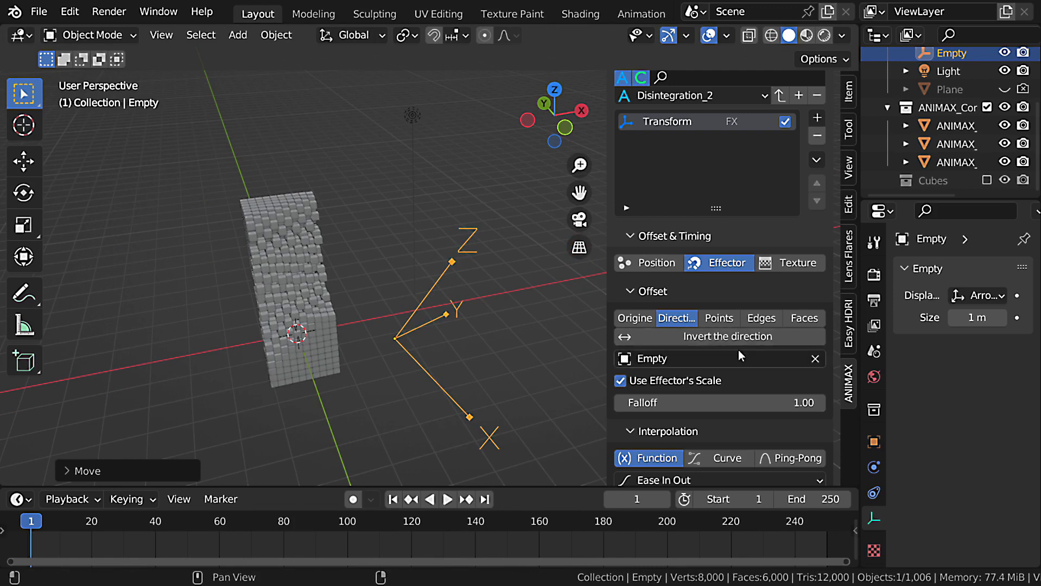
# Switch the effector offset type to Points and add a mesh plane with its location reset to the origin.
pyautogui.click(726, 322)
pyautogui.moveTo(380, 325); pyautogui.dragTo(340, 319, button='middle')
pyautogui.hotkey('shift', 'a')
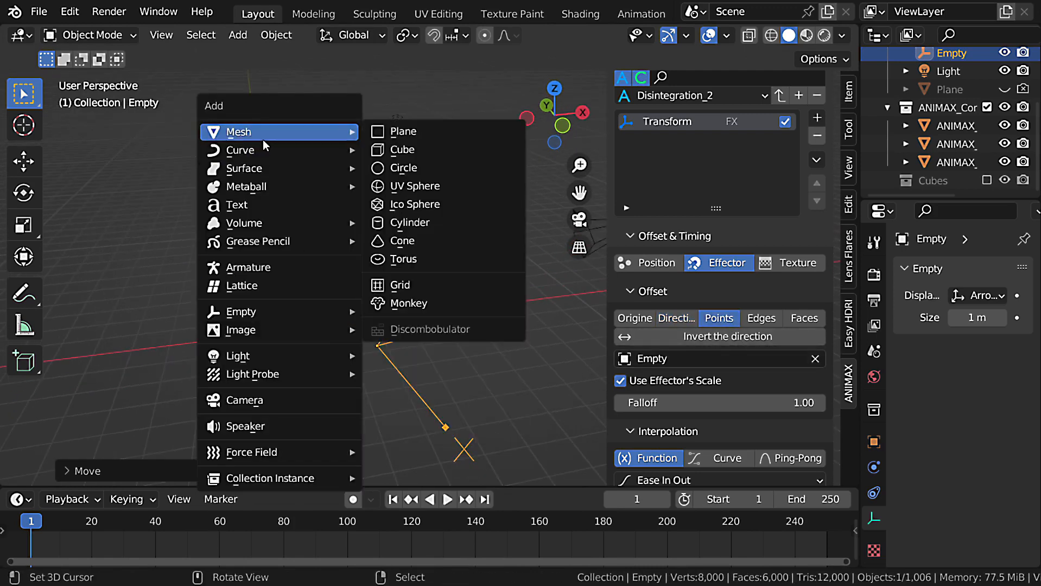
pyautogui.click(392, 132)
pyautogui.moveTo(326, 371); pyautogui.dragTo(326, 404, button='middle')
pyautogui.hotkey('alt', 'g')
# Replace the empty with Plane.001 as the effector, then resize that plane and move it along the Z axis.
pyautogui.click(816, 359)
pyautogui.click(295, 399)
pyautogui.press('s')
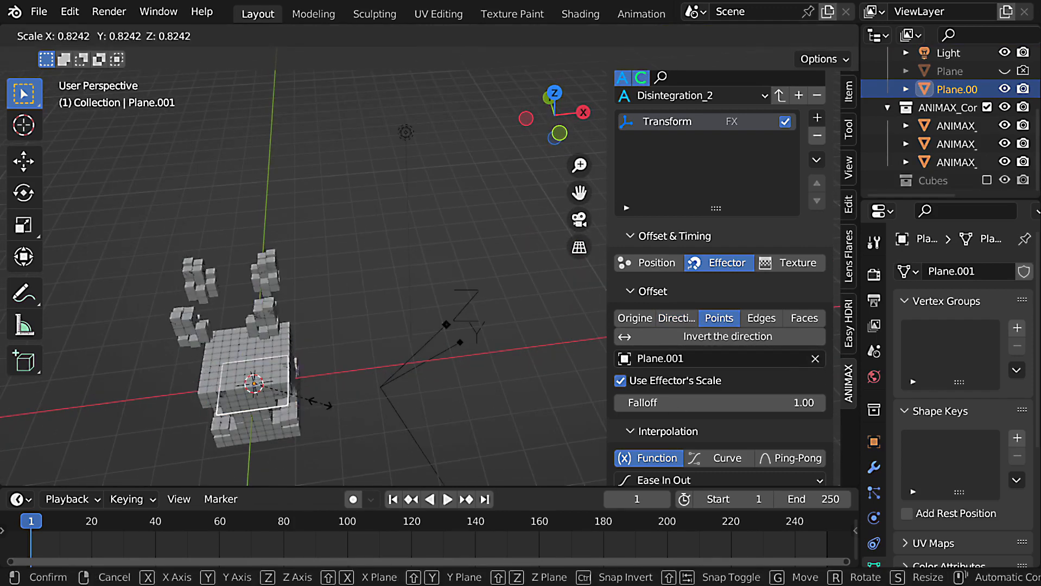
pyautogui.click(319, 405)
pyautogui.press('g')
pyautogui.press('z')
pyautogui.click(282, 372)
# Turn off Use Effector's Scale and set the effector Distance to 0.46.
pyautogui.scroll(5, 280, 365)
pyautogui.moveTo(286, 348); pyautogui.dragTo(282, 325, button='middle')
pyautogui.scroll(-1, 700, 371)
pyautogui.click(631, 356)
pyautogui.click(631, 355)
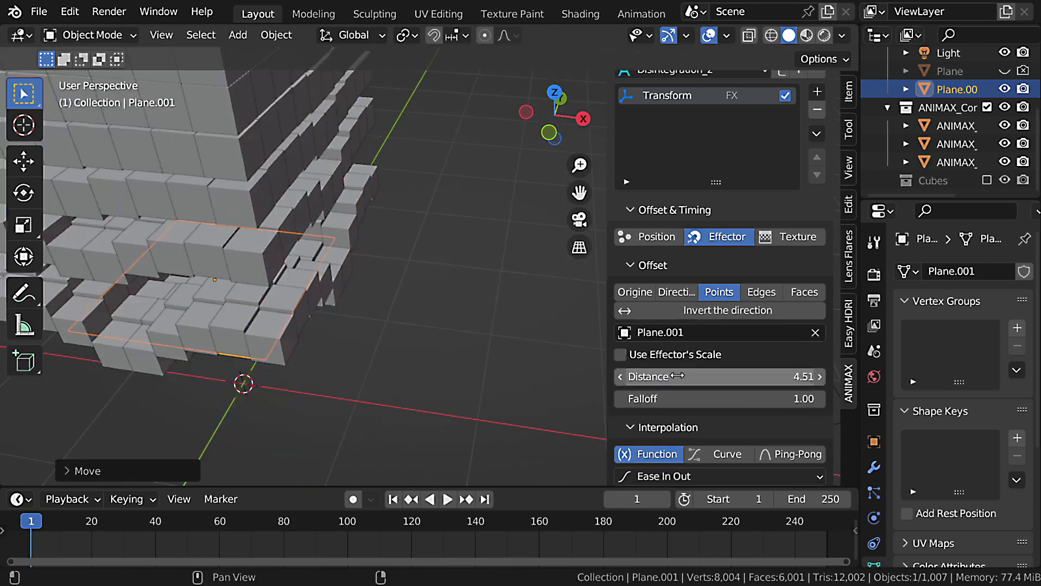
pyautogui.moveTo(744, 383)
pyautogui.mouseDown()
pyautogui.moveTo(614, 382)
pyautogui.moveTo(772, 376)
pyautogui.moveTo(746, 377)
pyautogui.mouseUp()
# Move the effector plane freely onto the top of the cube.
pyautogui.scroll(-4, 347, 342)
pyautogui.moveTo(333, 349); pyautogui.dragTo(237, 311, button='middle')
pyautogui.press('g')
pyautogui.click(335, 338)
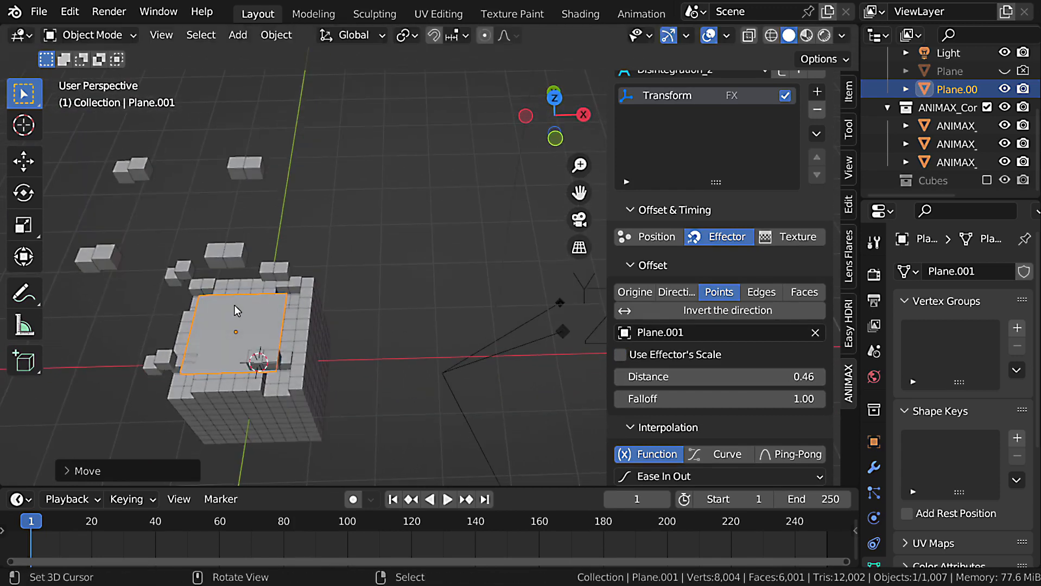
# Switch the effector offset type to Edges and then to Faces, inspecting the effect on the cube for each.
pyautogui.click(756, 294)
pyautogui.moveTo(339, 325); pyautogui.dragTo(232, 305, button='middle')
pyautogui.click(810, 296)
pyautogui.moveTo(369, 326); pyautogui.dragTo(358, 281, button='middle')
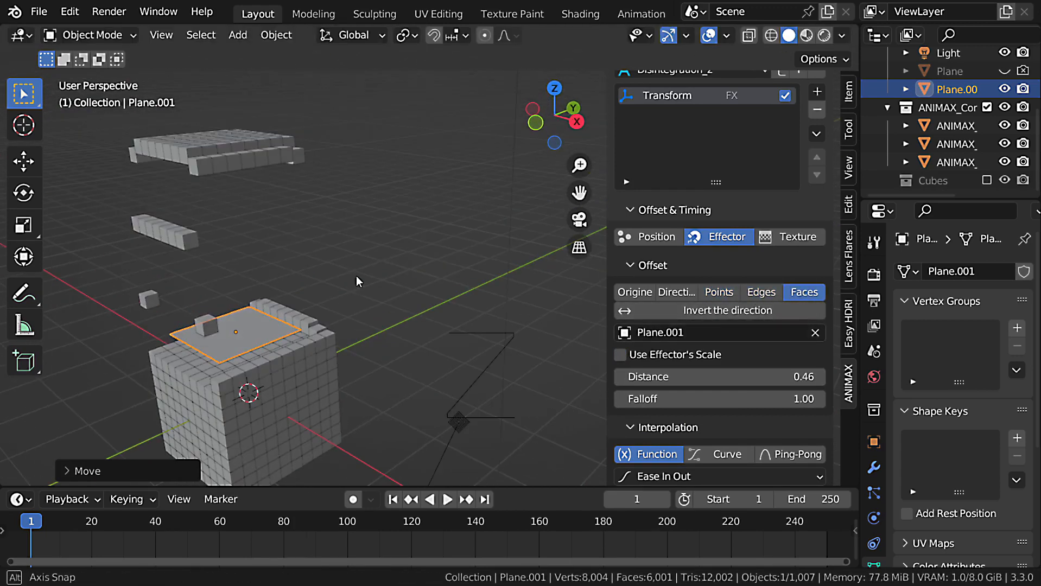
# Move the effector plane up about 0.3 m so it sits above the cube.
pyautogui.press('g')
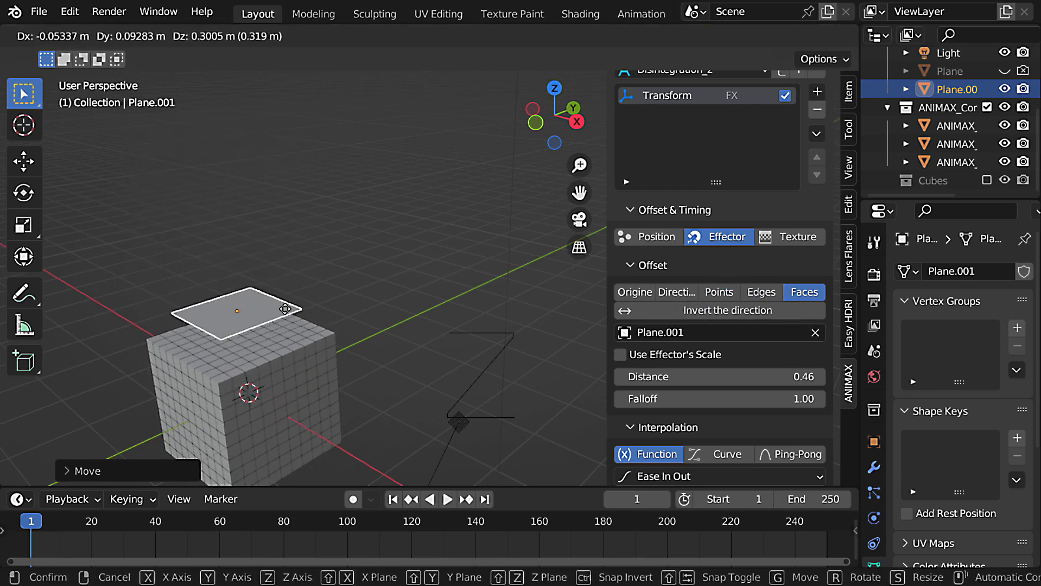
pyautogui.click(285, 309)
pyautogui.moveTo(389, 369); pyautogui.dragTo(410, 286, button='middle')
pyautogui.scroll(-3, 747, 313)
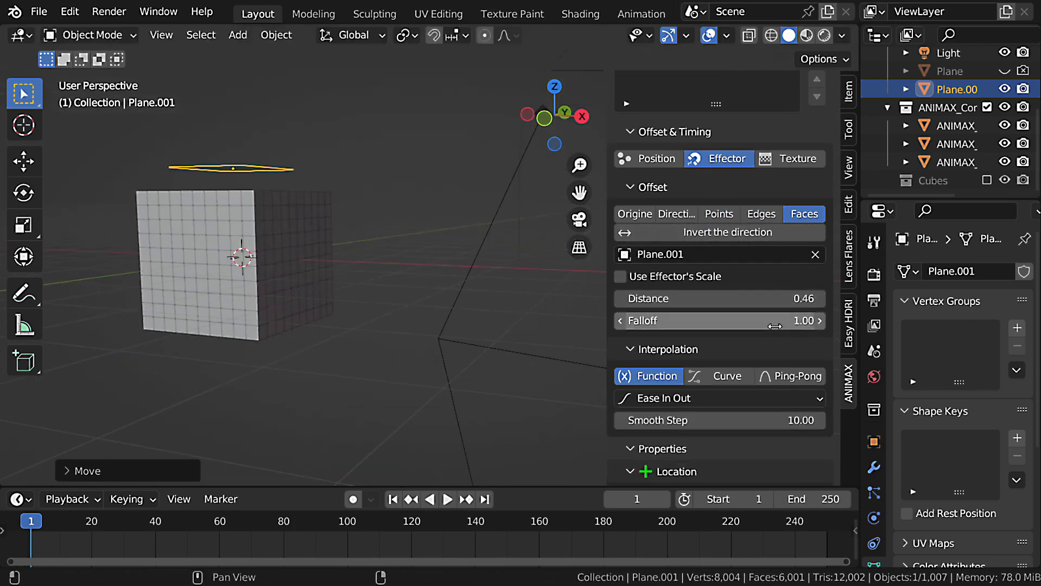
# Switch the Transform effect's offset mode to Texture and hide the effector plane.
pyautogui.scroll(2, 747, 340)
pyautogui.scroll(-2, 771, 282)
pyautogui.scroll(2, 795, 223)
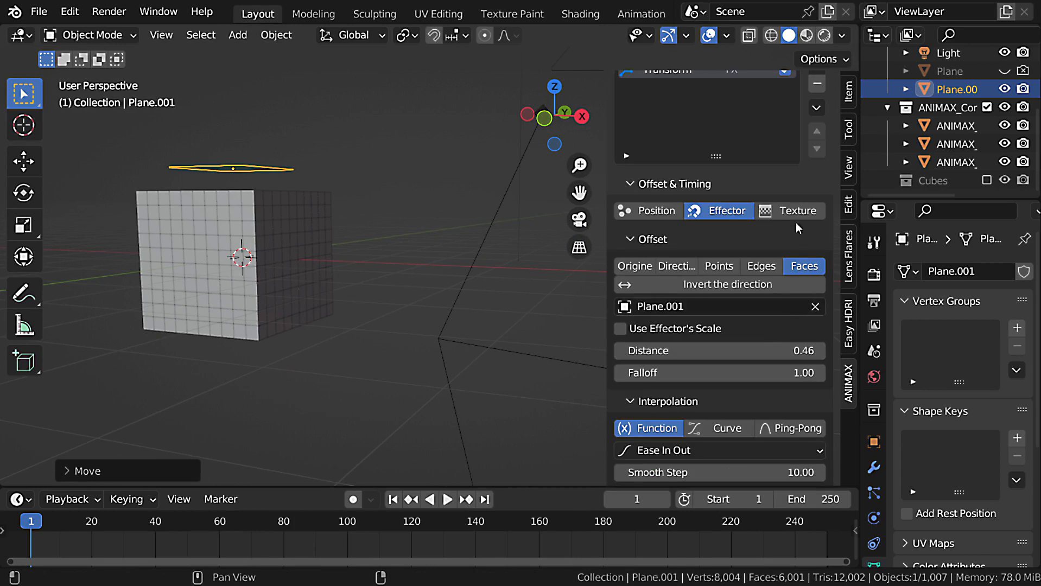
pyautogui.click(798, 217)
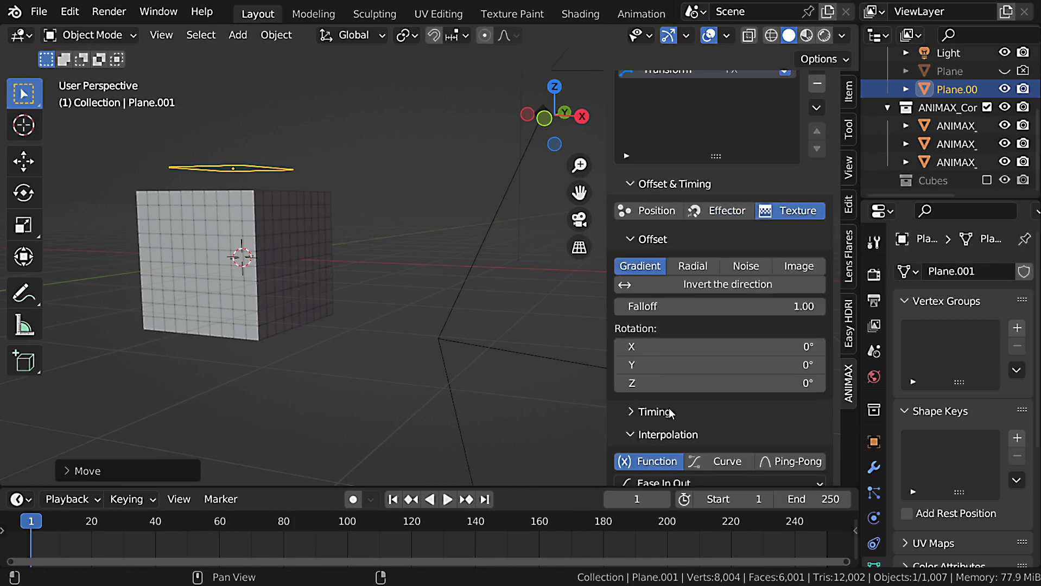
pyautogui.moveTo(424, 274); pyautogui.dragTo(366, 248, button='middle')
pyautogui.press('h')
# Play the Gradient texture animation in perspective and from the front view.
pyautogui.press('space')
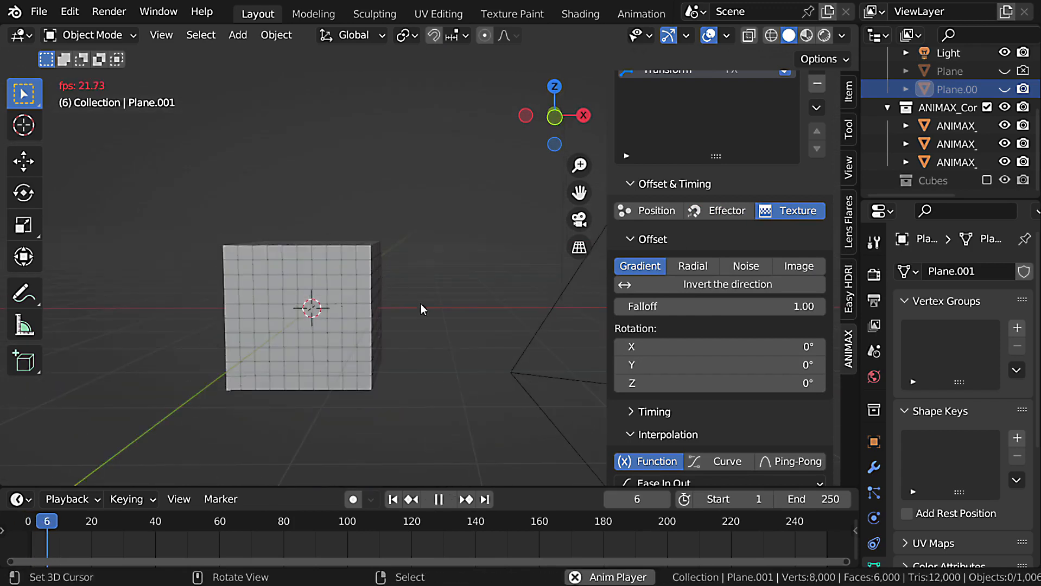
pyautogui.scroll(-5, 423, 304)
pyautogui.press('Escape')
pyautogui.press('KP_1')
pyautogui.press('space')
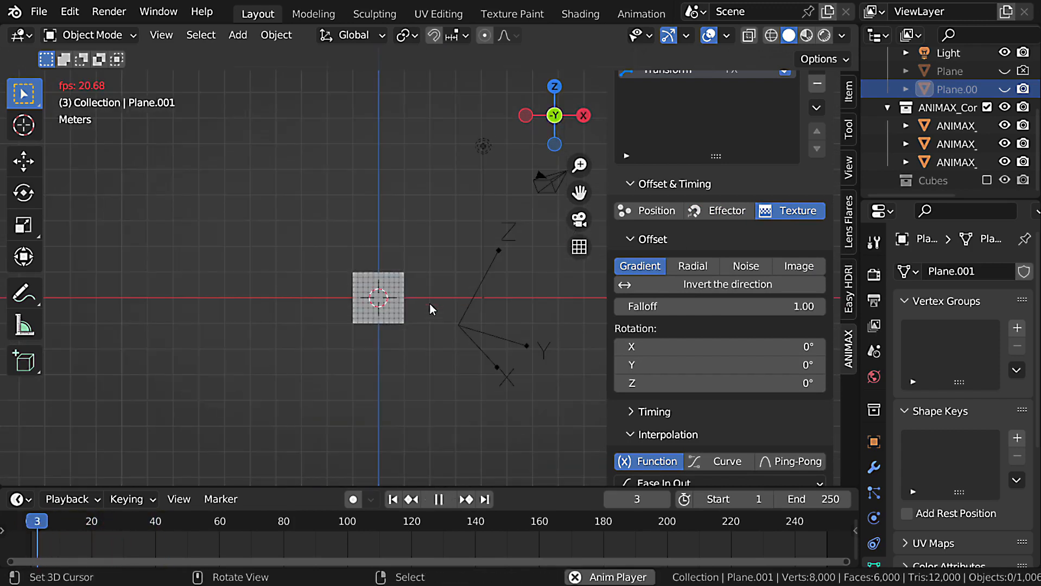
pyautogui.press('Escape')
pyautogui.moveTo(405, 299); pyautogui.dragTo(390, 336, button='middle')
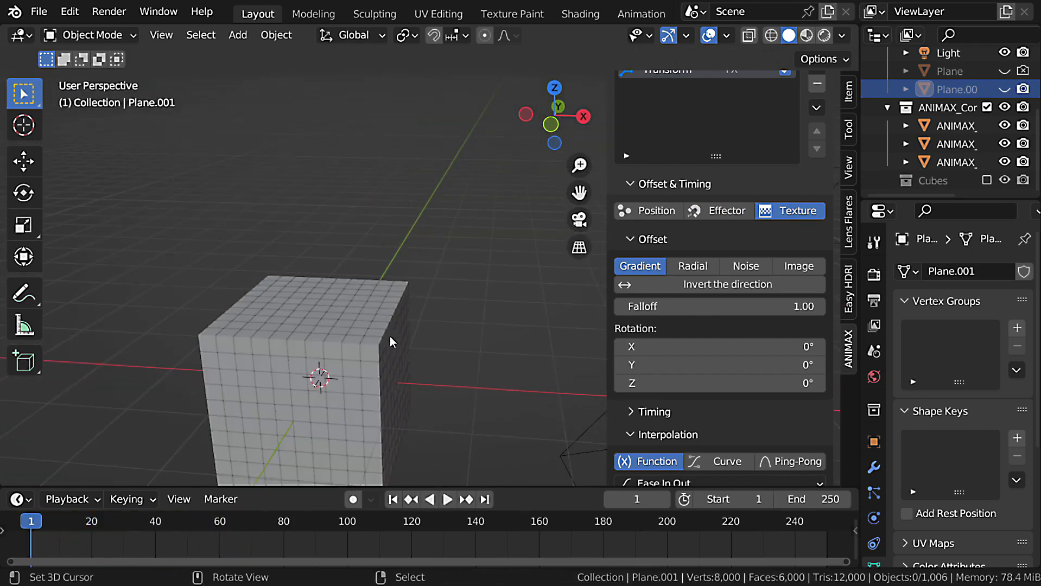
pyautogui.scroll(-2, 390, 336)
# Go to frame 25 and set the gradient texture's Z rotation to -56°.
pyautogui.moveTo(87, 520); pyautogui.dragTo(107, 520)
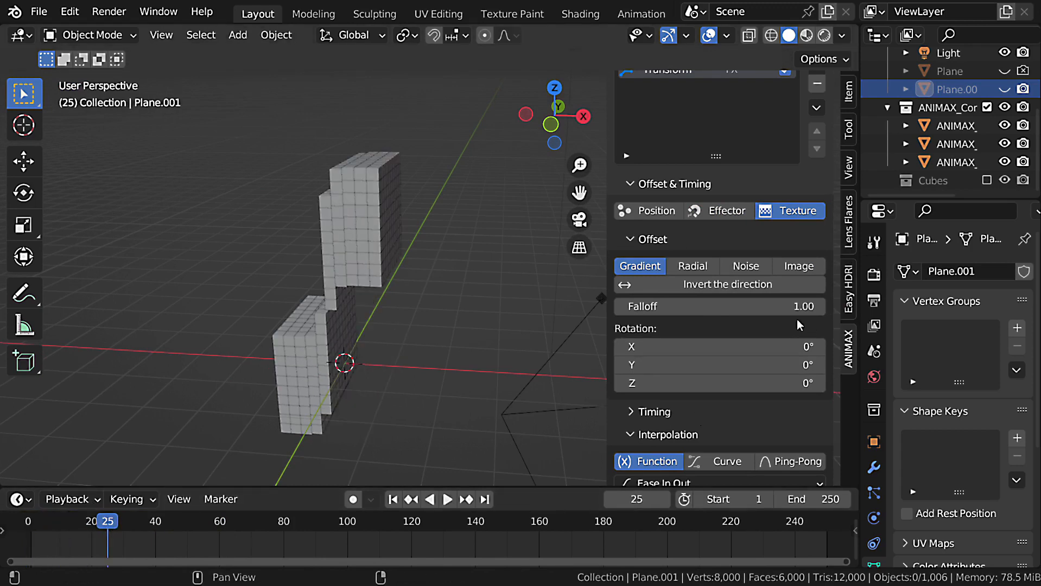
pyautogui.scroll(-2, 798, 322)
pyautogui.moveTo(745, 331); pyautogui.dragTo(715, 331)
pyautogui.moveTo(711, 254)
pyautogui.mouseDown()
pyautogui.moveTo(722, 254)
pyautogui.moveTo(711, 254)
pyautogui.mouseUp()
# Expand the texture offset's Timing settings and review them together with the interpolation options.
pyautogui.scroll(-5, 706, 358)
pyautogui.click(656, 242)
pyautogui.scroll(-3, 727, 219)
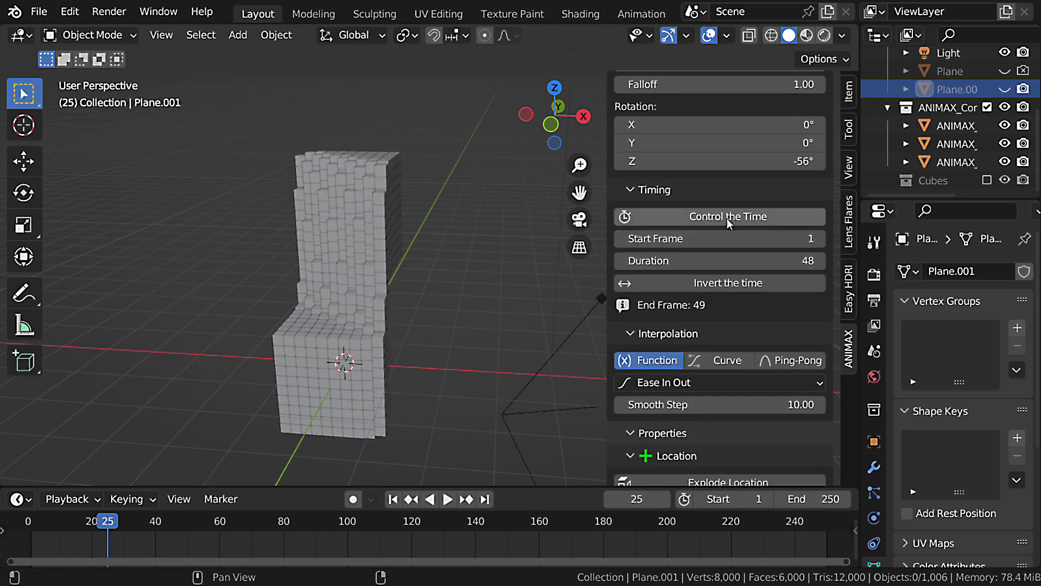
pyautogui.scroll(-2, 445, 349)
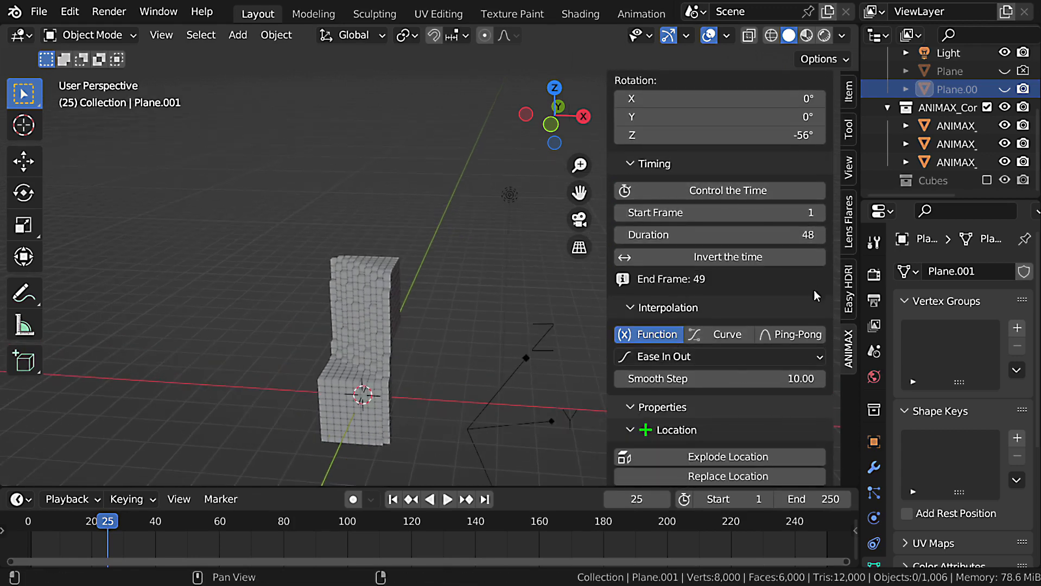
# Switch the offset texture to Radial and play the animation from the first frame in a view from above.
pyautogui.scroll(7, 812, 296)
pyautogui.click(692, 200)
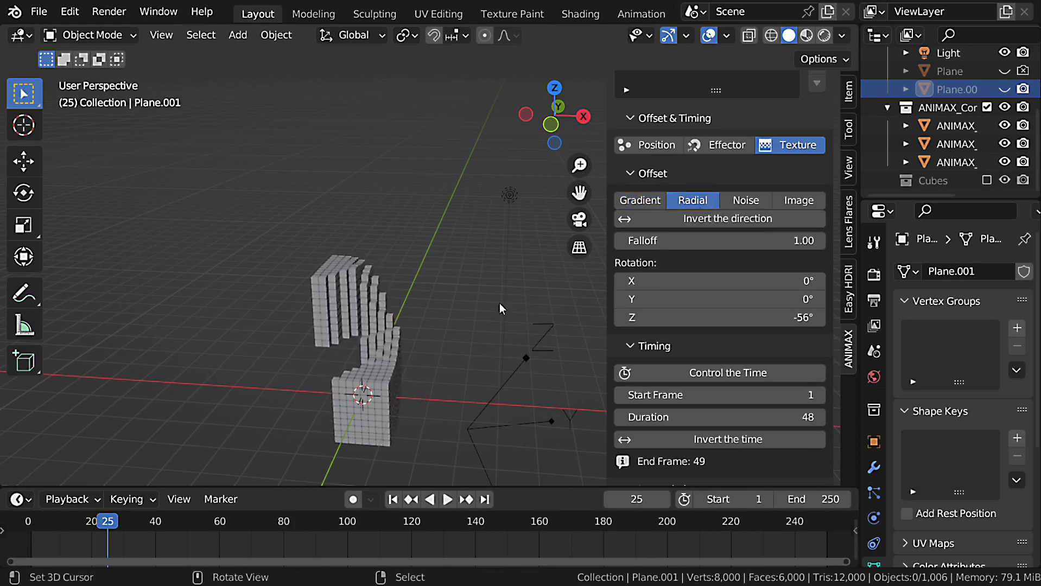
pyautogui.moveTo(499, 304); pyautogui.dragTo(436, 404, button='middle')
pyautogui.hotkey('shift', 'Left')
pyautogui.press('space')
pyautogui.press('Escape')
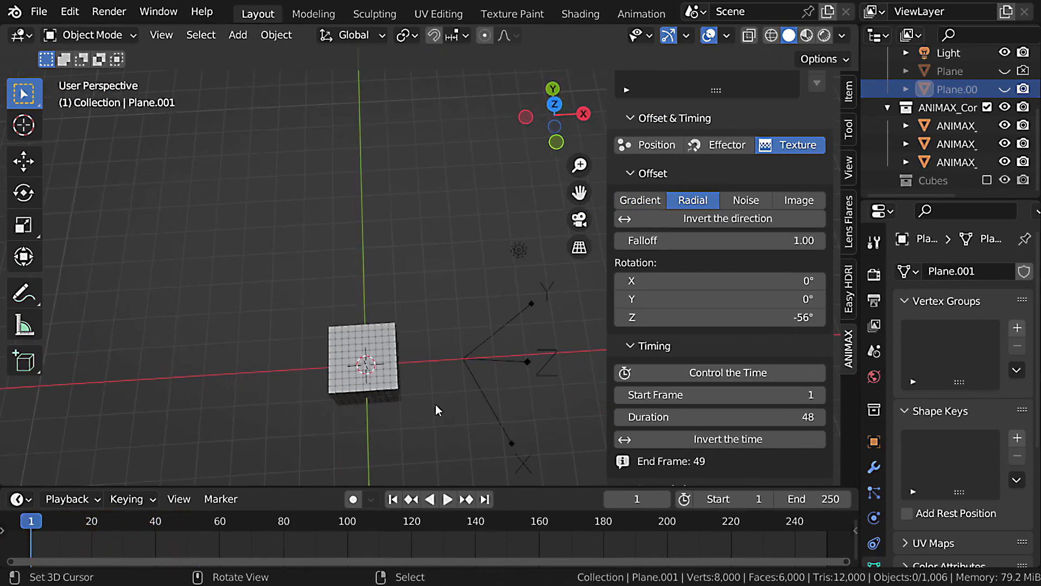
pyautogui.press('space')
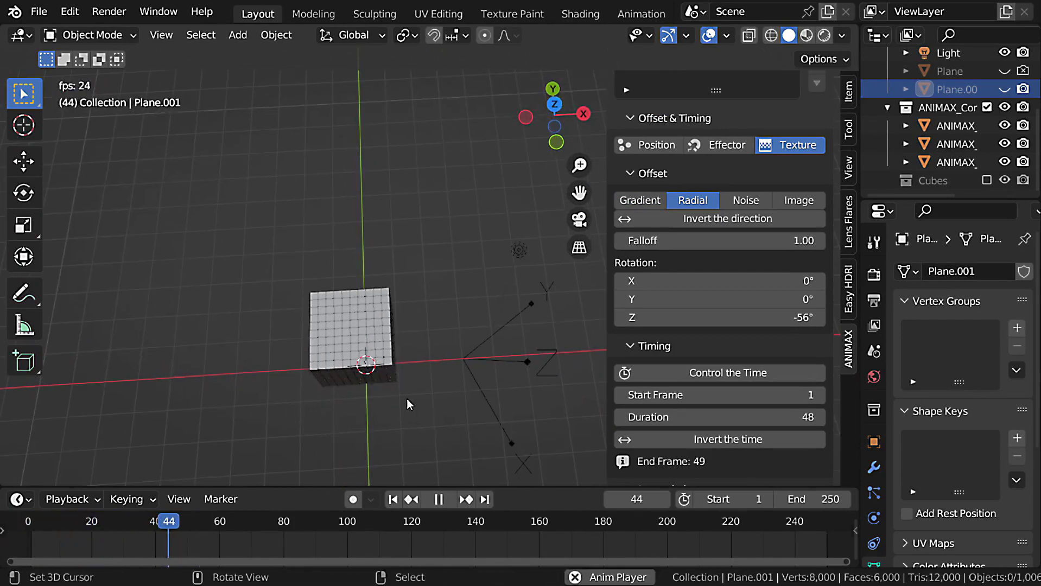
pyautogui.press('Escape')
pyautogui.moveTo(395, 339); pyautogui.dragTo(435, 314, button='middle')
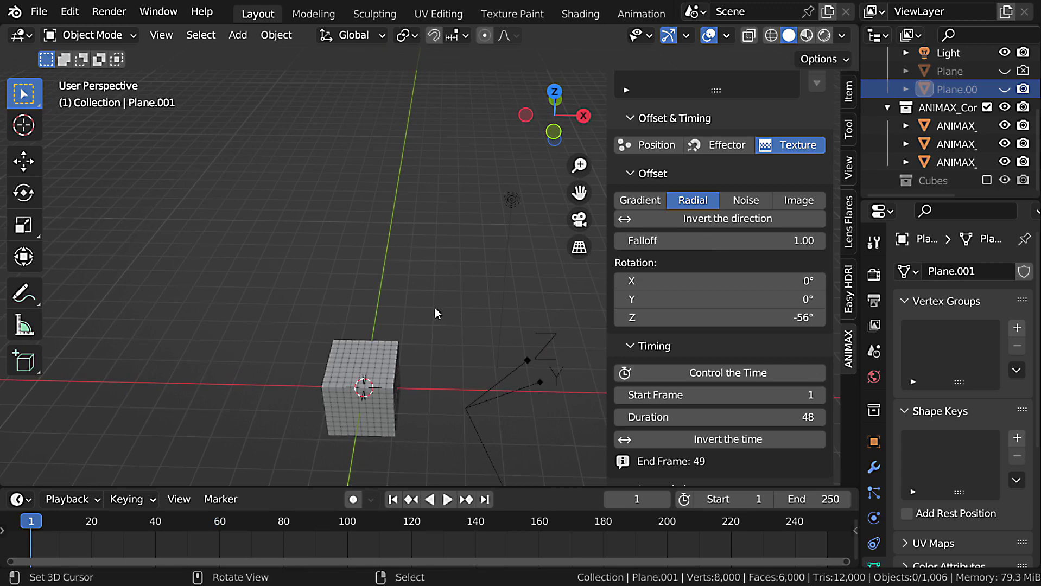
# Switch the offset texture to Noise and play the animation.
pyautogui.click(755, 204)
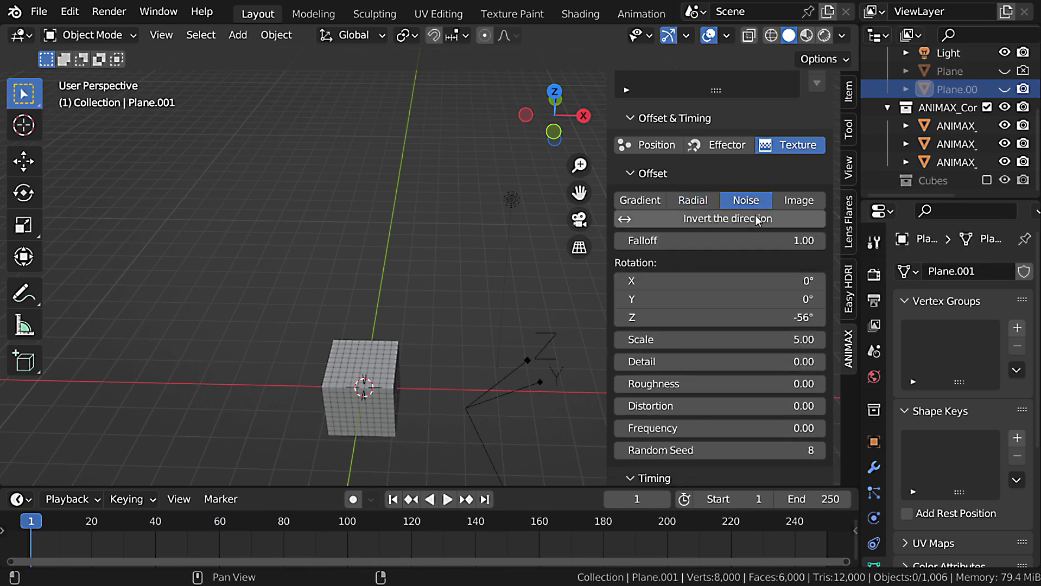
pyautogui.press('space')
pyautogui.moveTo(549, 371); pyautogui.dragTo(471, 308, button='middle')
pyautogui.press('space')
# Set the noise texture's Scale to 0.53 and play the animation.
pyautogui.scroll(1, 751, 386)
pyautogui.moveTo(751, 365); pyautogui.dragTo(700, 365)
pyautogui.moveTo(380, 369); pyautogui.dragTo(408, 358, button='middle')
pyautogui.press('space')
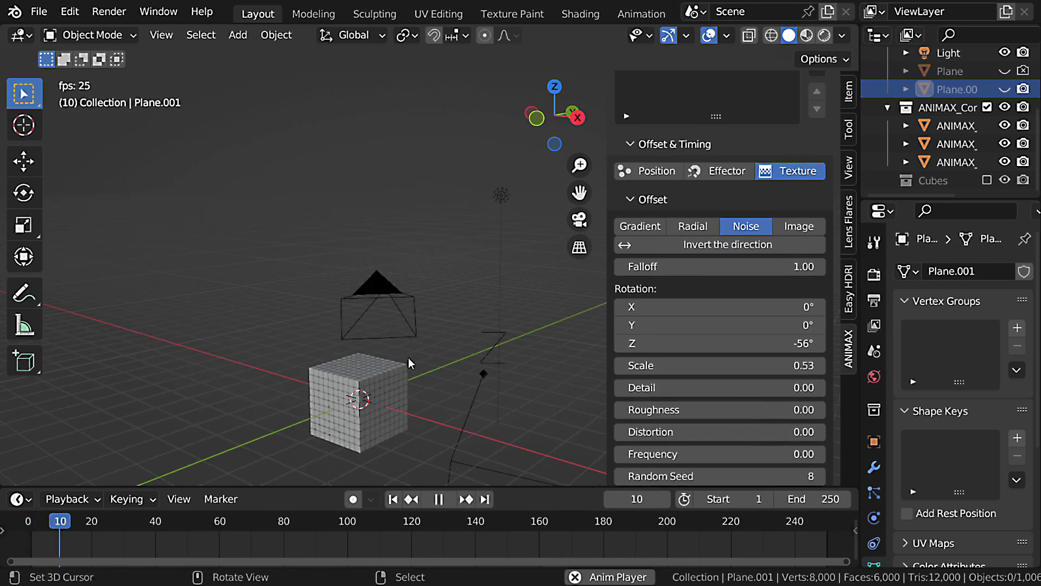
pyautogui.press('space')
# Set the noise Detail to 0.36, Roughness to 0.78 and Distortion to 0.87, then replay from the first frame.
pyautogui.hotkey('shift', 'Left')
pyautogui.moveTo(737, 392); pyautogui.dragTo(760, 407)
pyautogui.press('space')
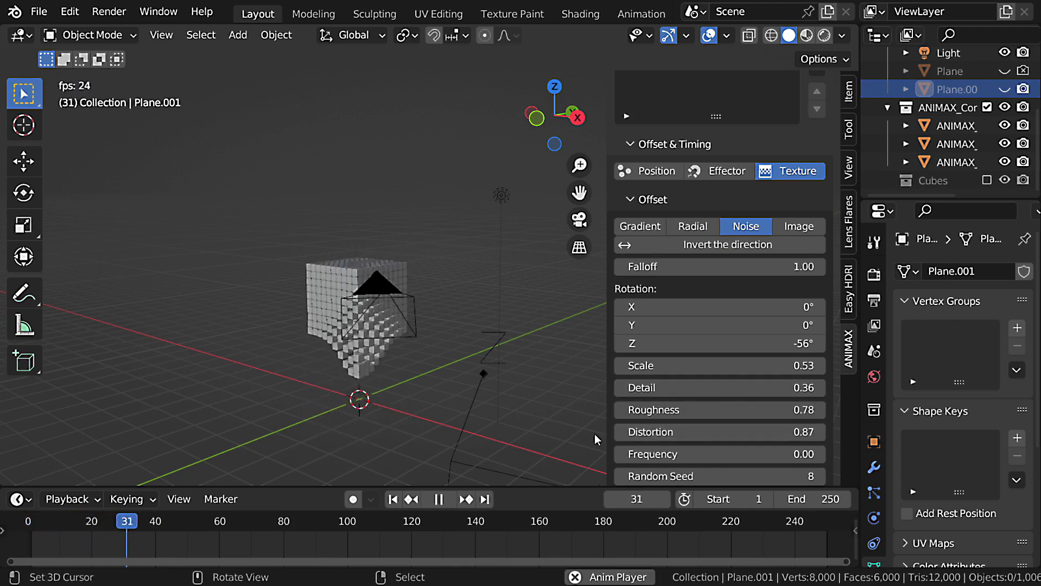
pyautogui.moveTo(494, 384); pyautogui.dragTo(506, 374, button='middle')
pyautogui.press('Escape')
# Set the Ease In Out interpolation's Smooth Step to 3 and play the animation.
pyautogui.scroll(-10, 707, 407)
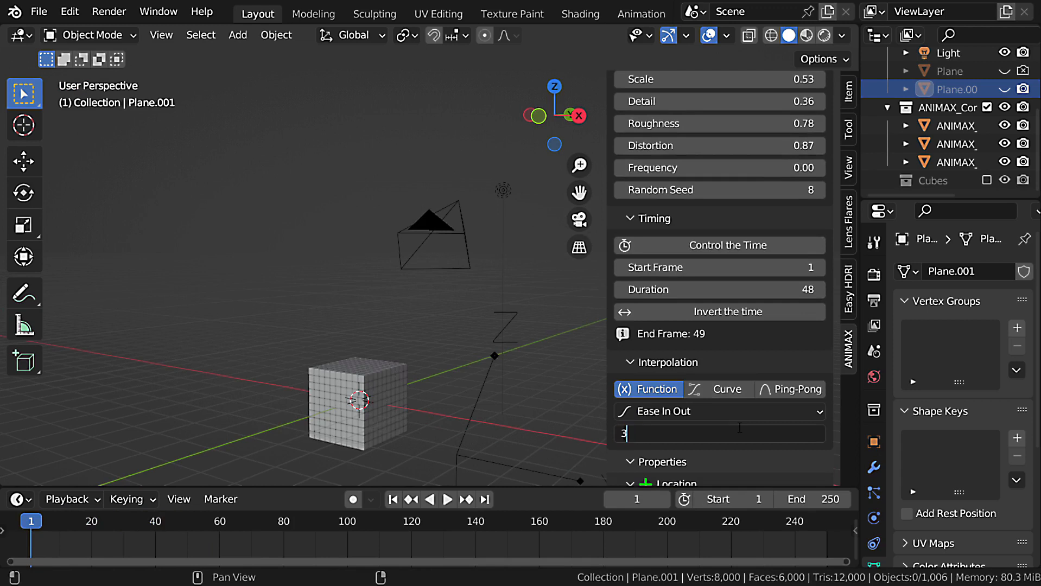
pyautogui.press('Return')
pyautogui.press('space')
pyautogui.press('Escape')
# Switch the offset texture to Image and load Gradient3.png from the ANIMAX textures folder.
pyautogui.scroll(6, 740, 338)
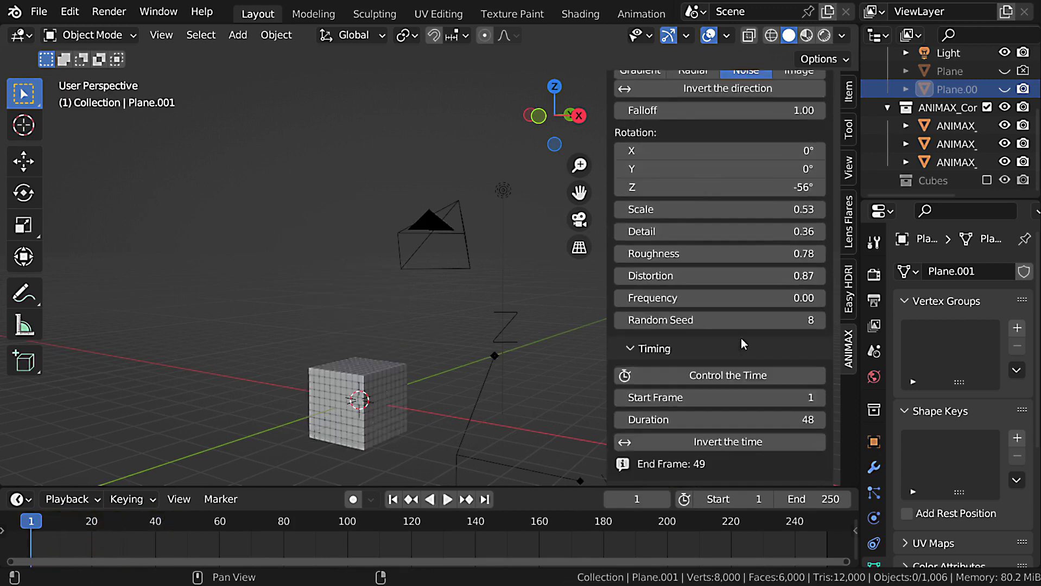
pyautogui.scroll(8, 742, 341)
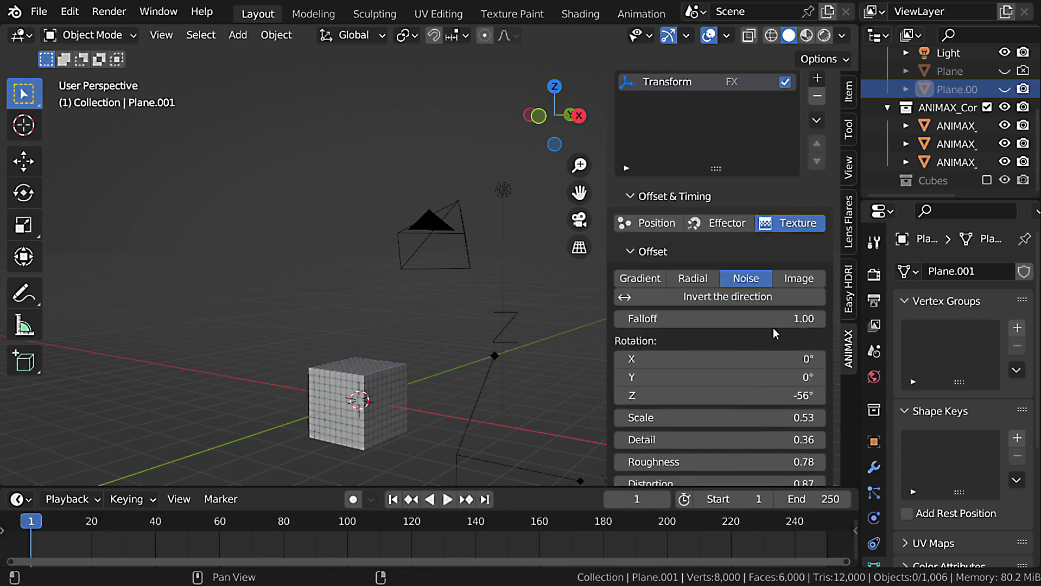
pyautogui.click(810, 278)
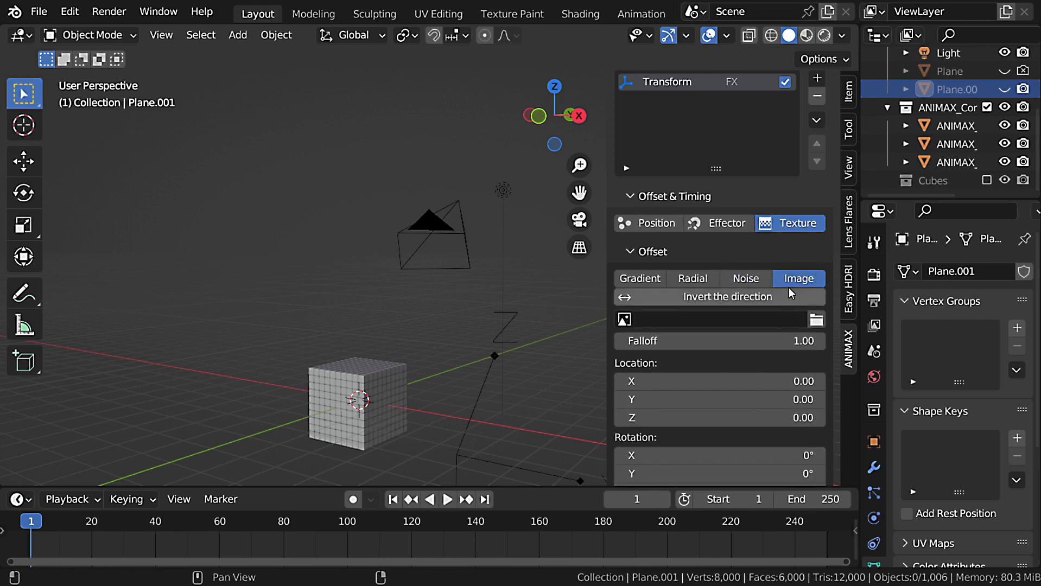
pyautogui.scroll(-2, 808, 283)
pyautogui.click(816, 268)
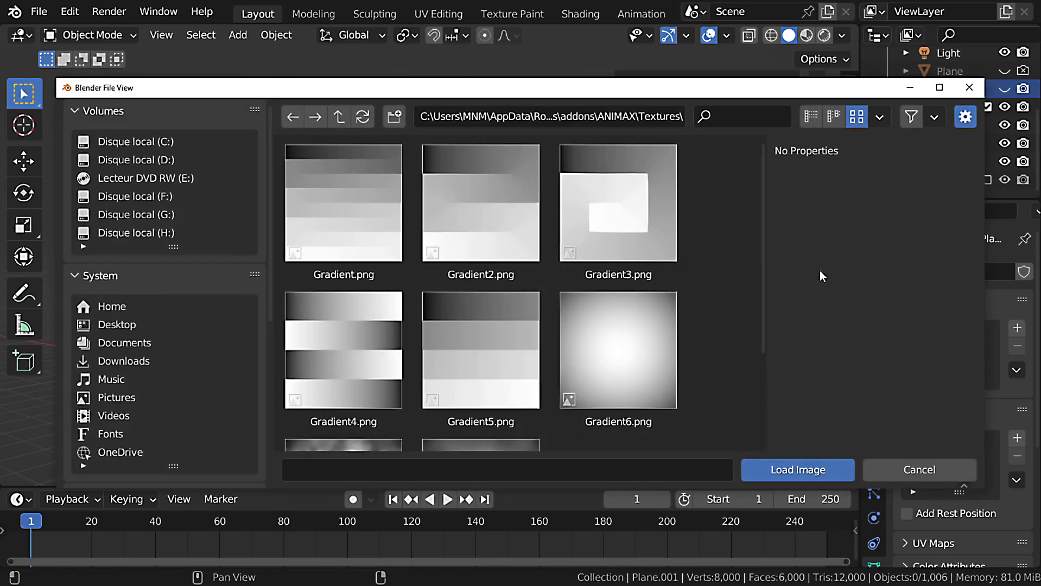
pyautogui.doubleClick(617, 212)
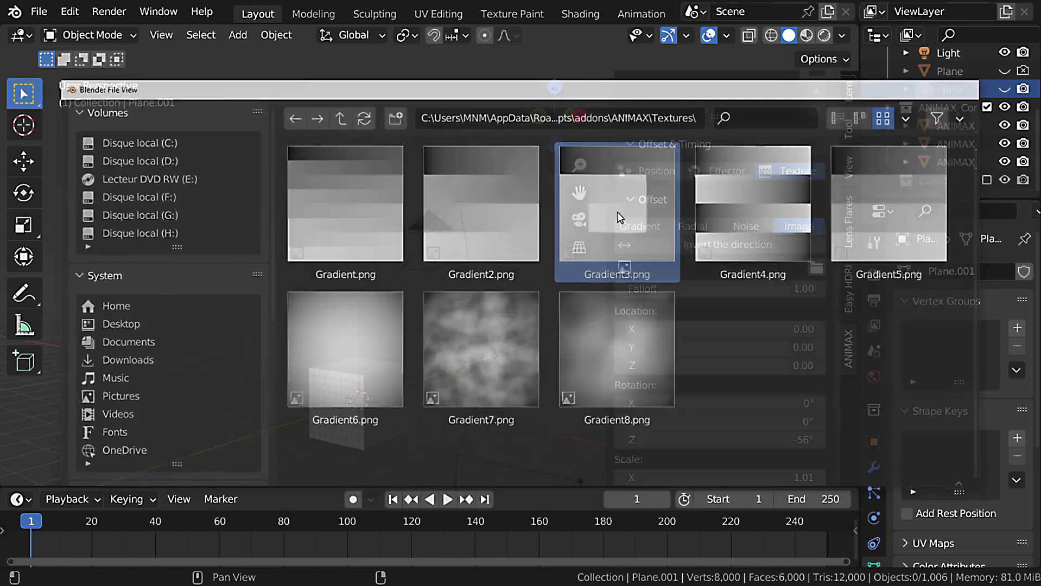
# Play the Gradient3.png animation while viewing the cube from above.
pyautogui.hotkey('alt', 'a')
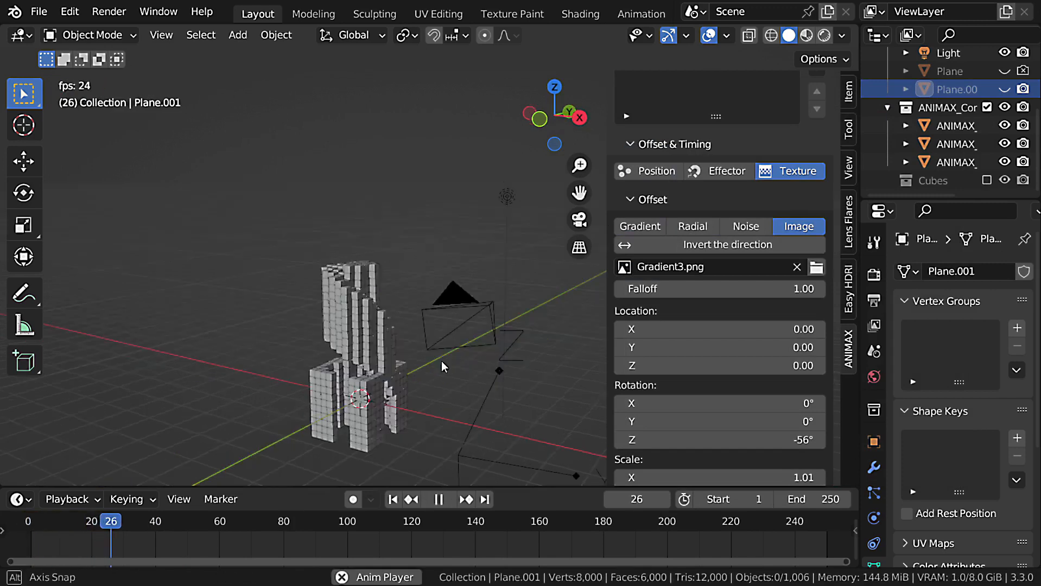
pyautogui.moveTo(442, 361); pyautogui.dragTo(475, 475, button='middle')
pyautogui.moveTo(433, 397); pyautogui.dragTo(446, 382, button='middle')
pyautogui.press('space')
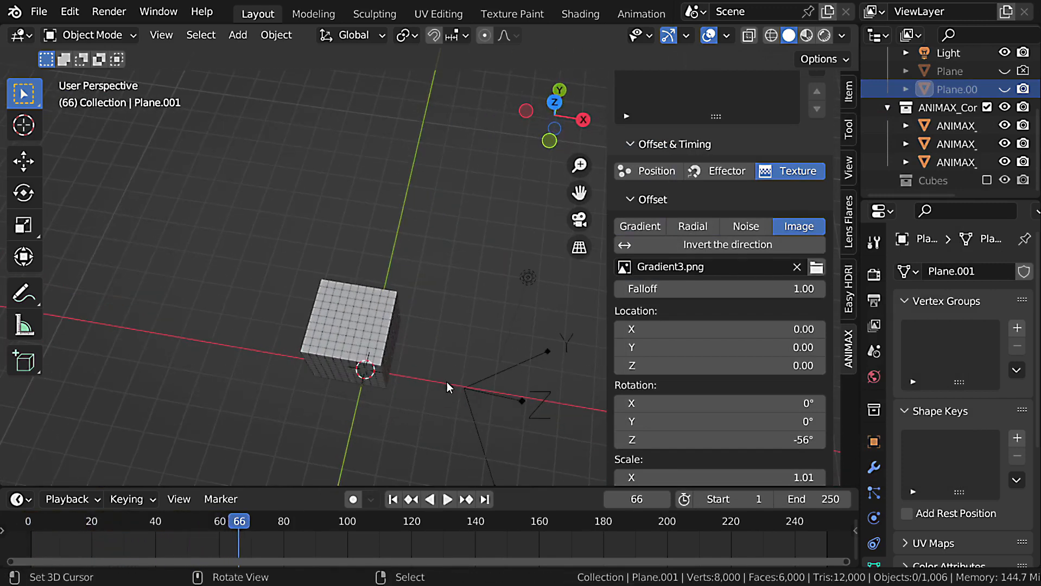
# Replay the Gradient3.png animation from the first frame, then enable Invert the direction and play it again.
pyautogui.hotkey('shift', 'Left')
pyautogui.press('space')
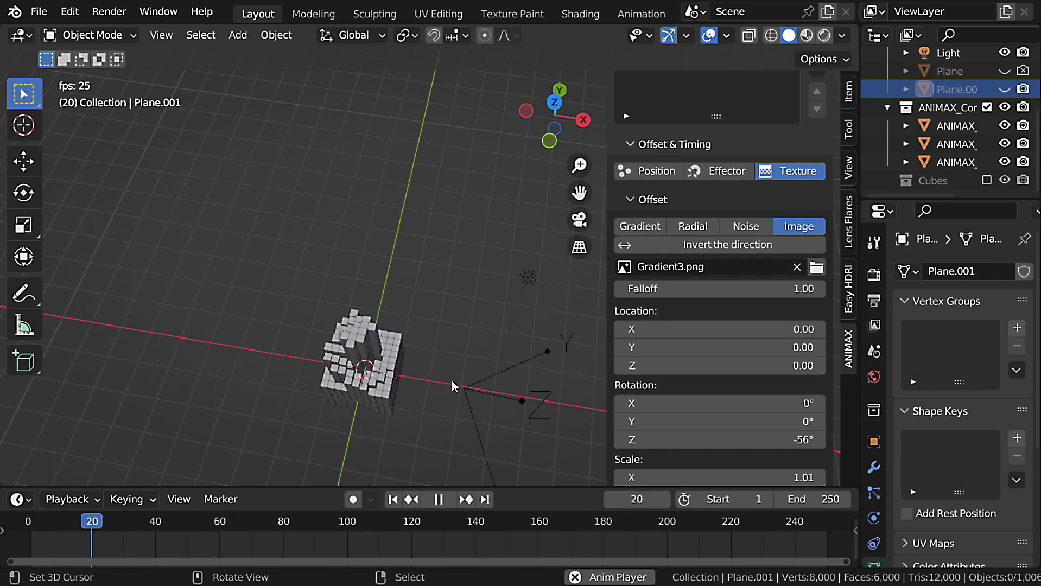
pyautogui.press('Escape')
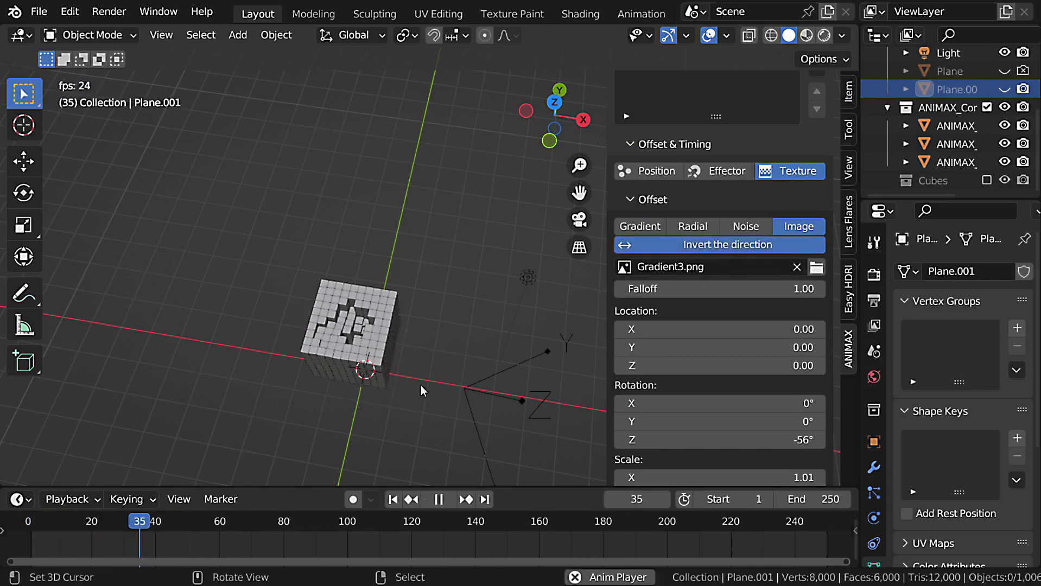
pyautogui.press('Escape')
# Replace the offset image with Gradient2.png and play the animation.
pyautogui.click(818, 266)
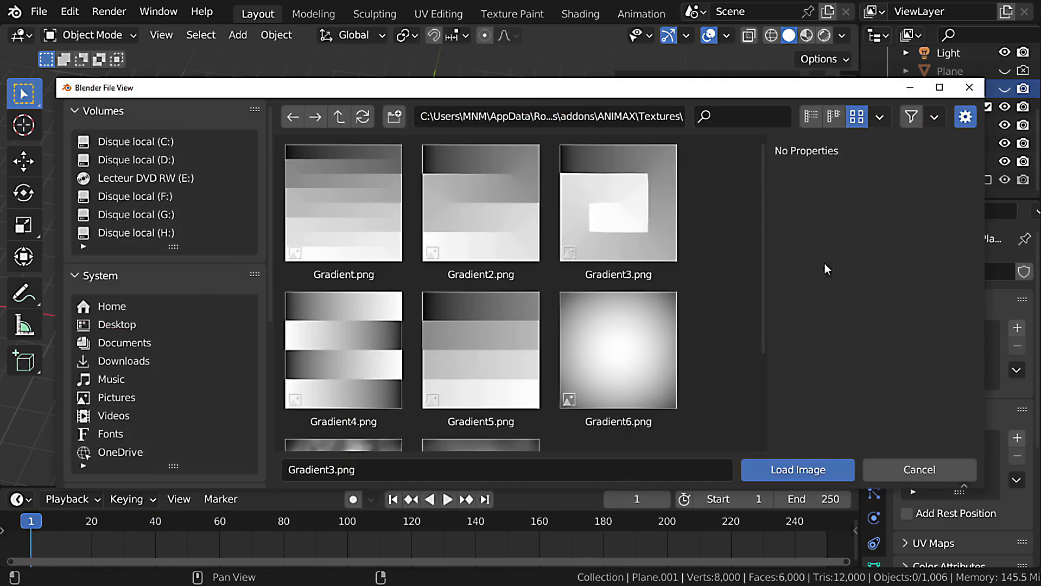
pyautogui.doubleClick(467, 228)
pyautogui.press('space')
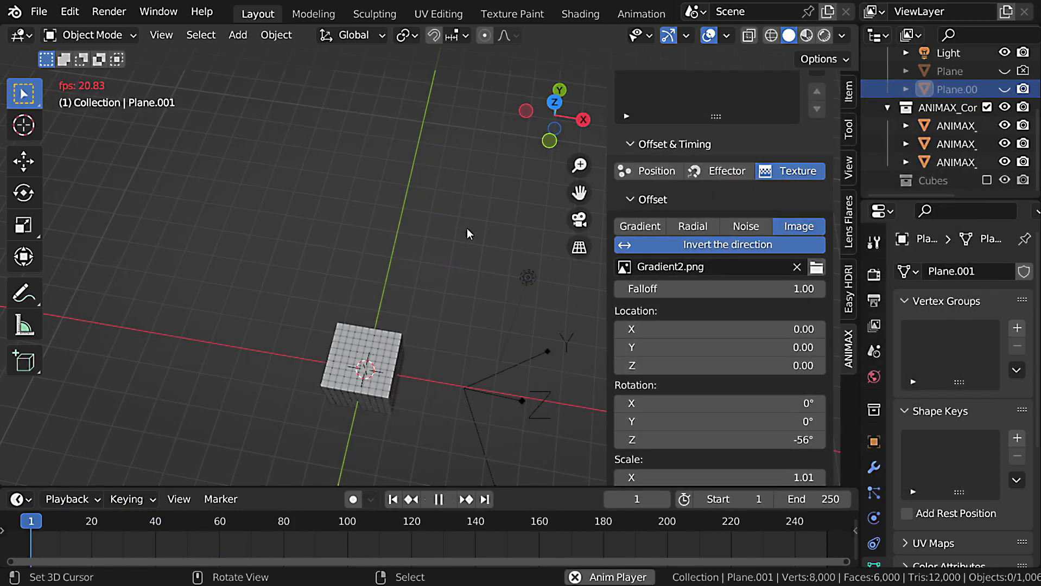
pyautogui.press('Escape')
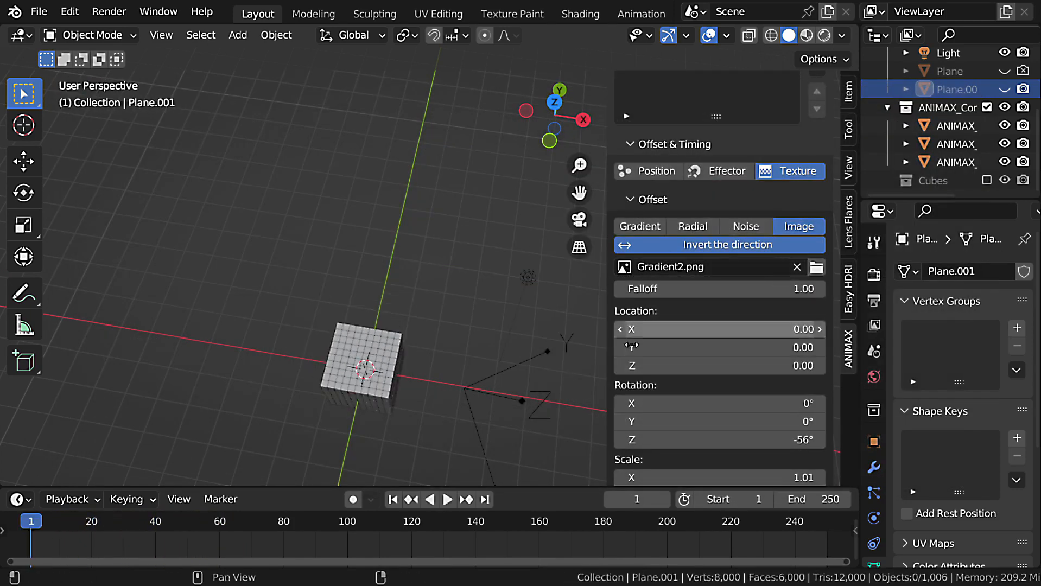
# Turn off Invert the direction and replay the Gradient2.png animation.
pyautogui.moveTo(406, 381); pyautogui.dragTo(413, 373, button='middle')
pyautogui.press('space')
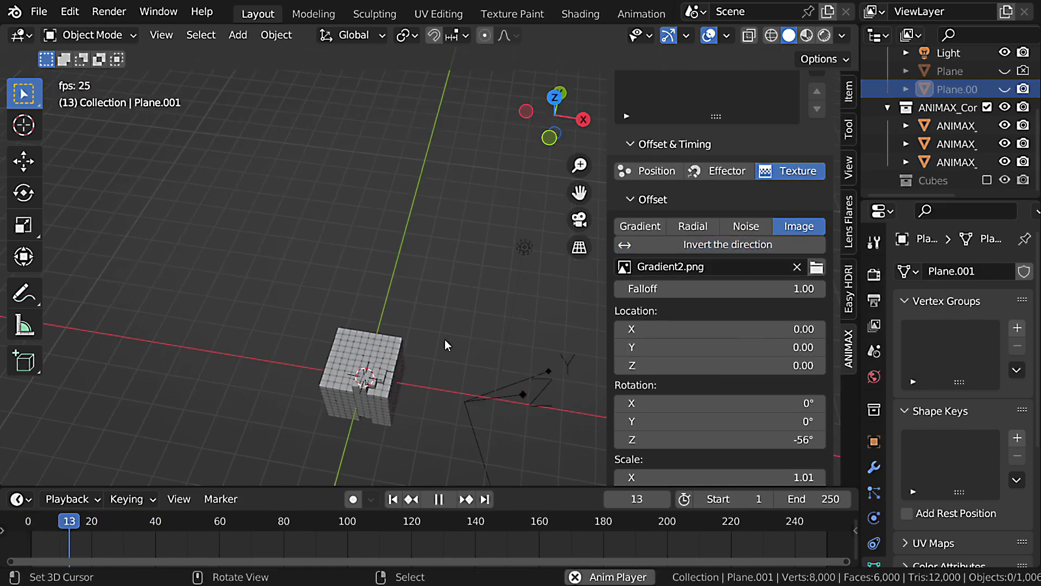
# Set the offset image's Z rotation to 0° and replay the animation from the first frame.
pyautogui.press('Escape')
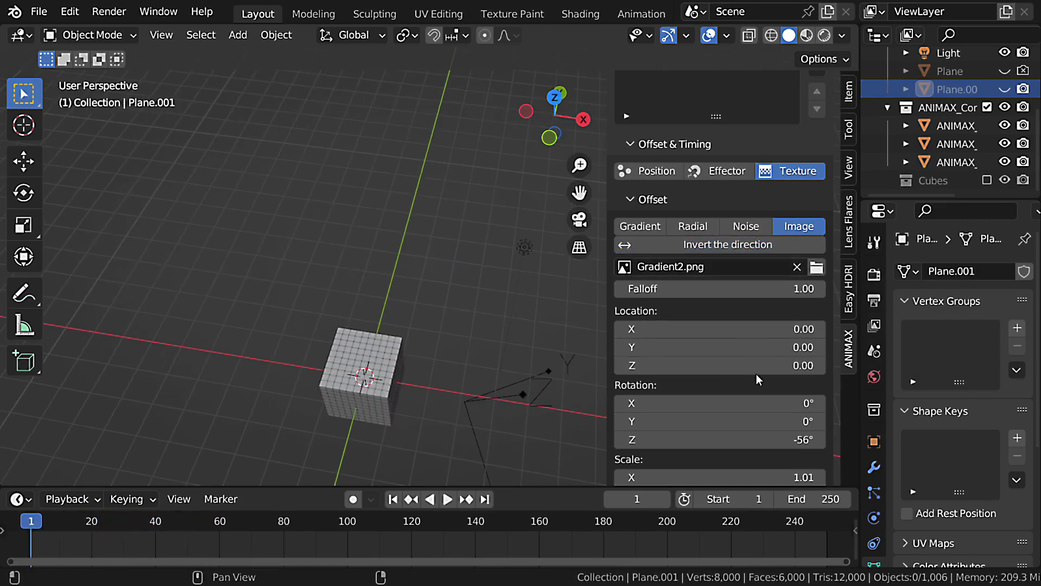
pyautogui.click(729, 434)
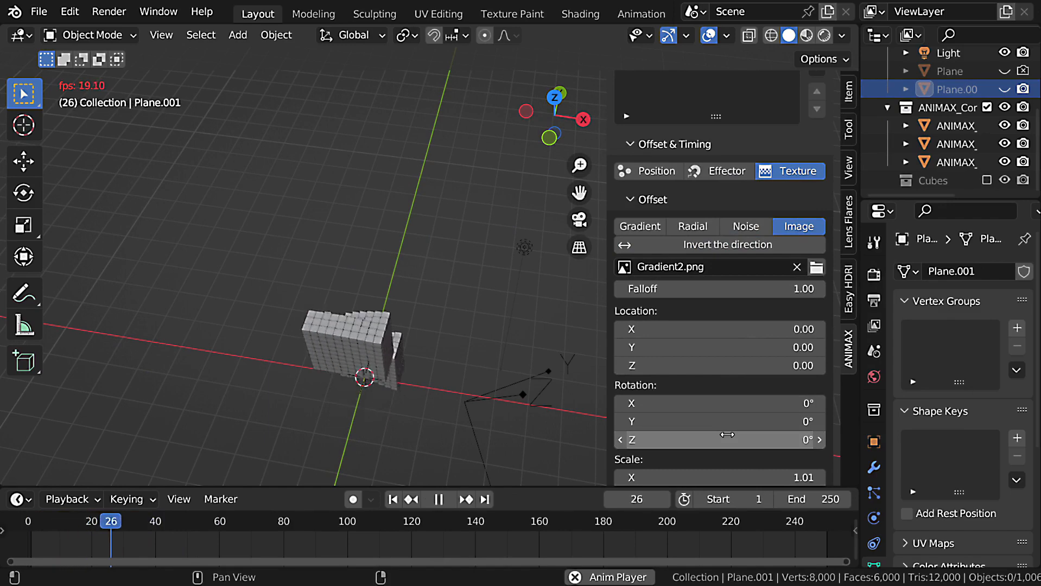
pyautogui.moveTo(419, 377); pyautogui.dragTo(430, 398, button='middle')
pyautogui.press('Escape')
# Replace the offset image with Gradient8.png and look through the Transform effect's timing, interpolation and location settings.
pyautogui.click(824, 270)
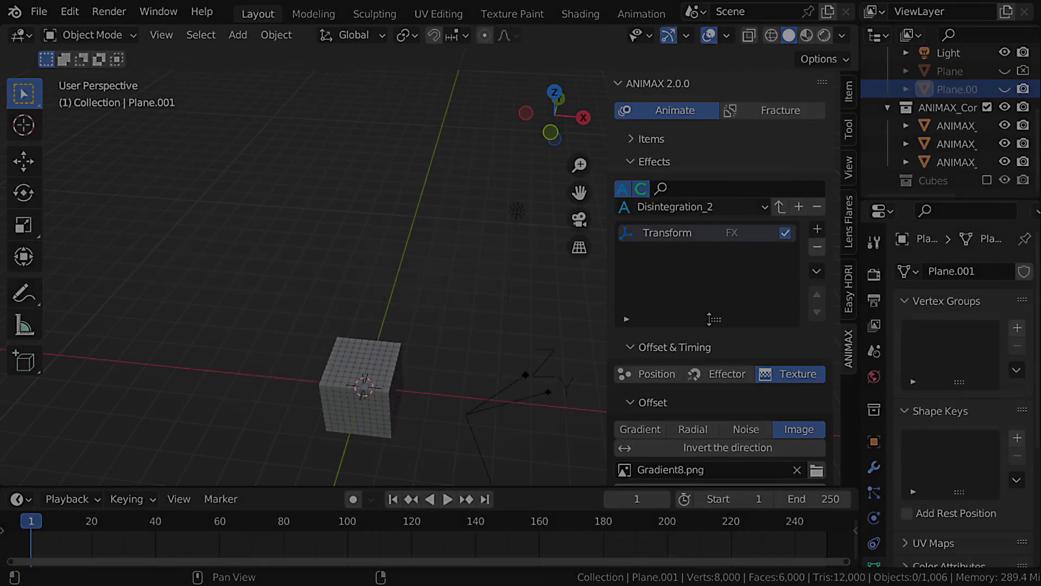
pyautogui.scroll(-15, 706, 340)
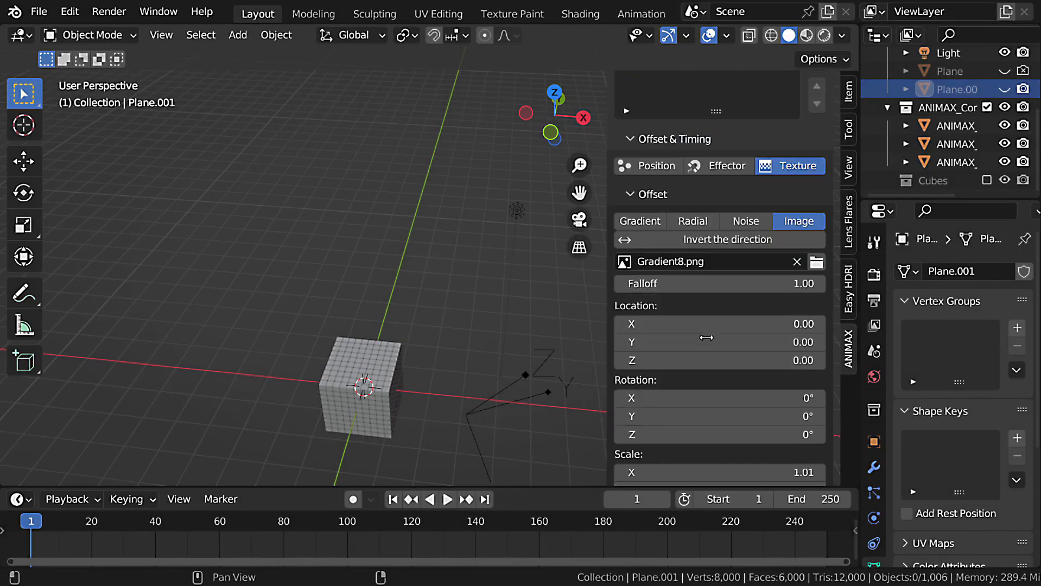
pyautogui.scroll(-5, 706, 338)
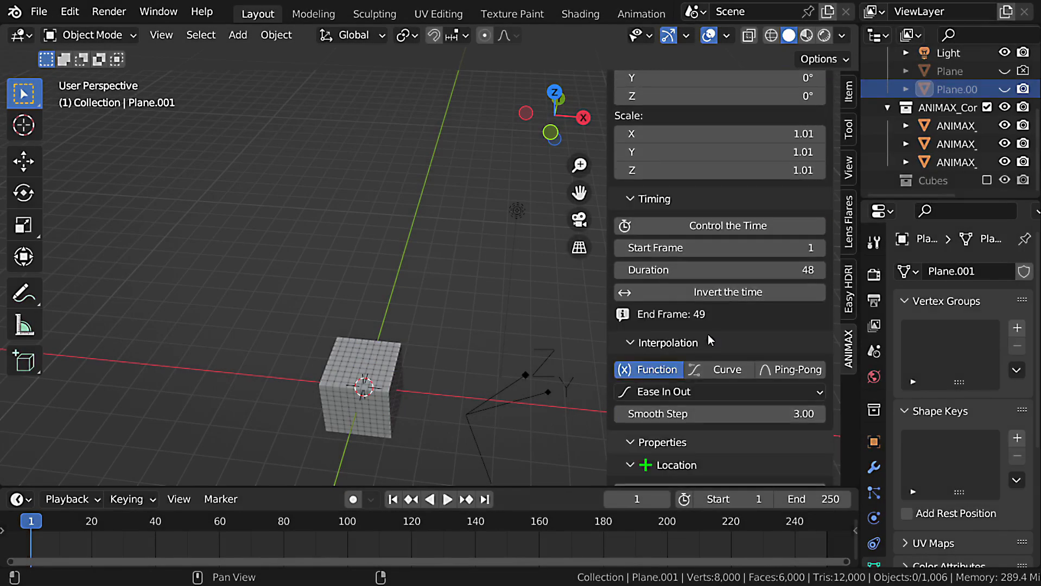
pyautogui.scroll(-4, 706, 338)
pyautogui.scroll(-6, 755, 329)
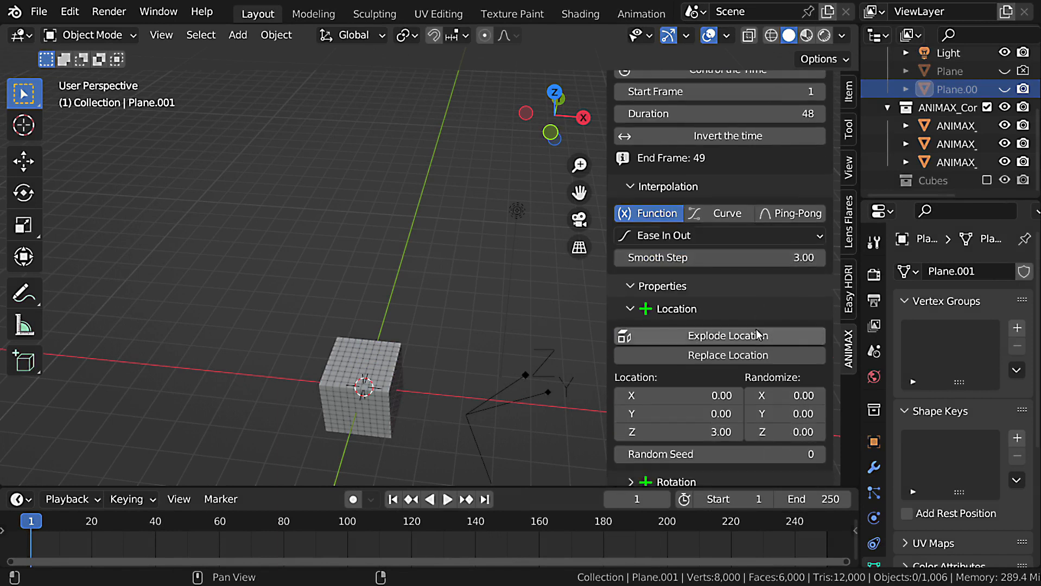
# Delete the arrows empty beside the cube.
pyautogui.moveTo(500, 442); pyautogui.dragTo(434, 317, button='middle')
pyautogui.click(471, 321)
pyautogui.press('Delete')
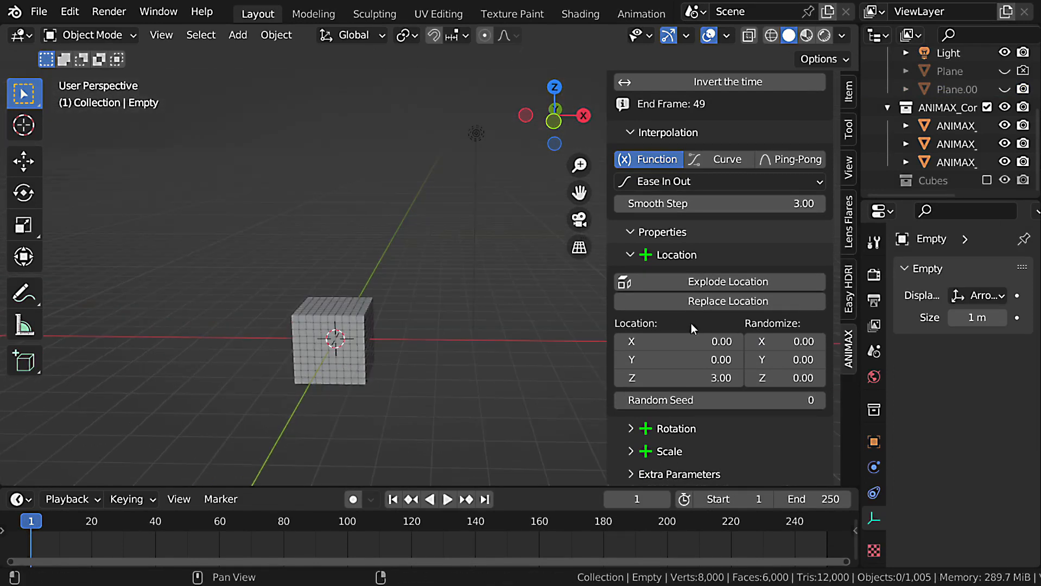
# Enable Explode Location for the Transform effect and play the animation.
pyautogui.click(718, 281)
pyautogui.press('space')
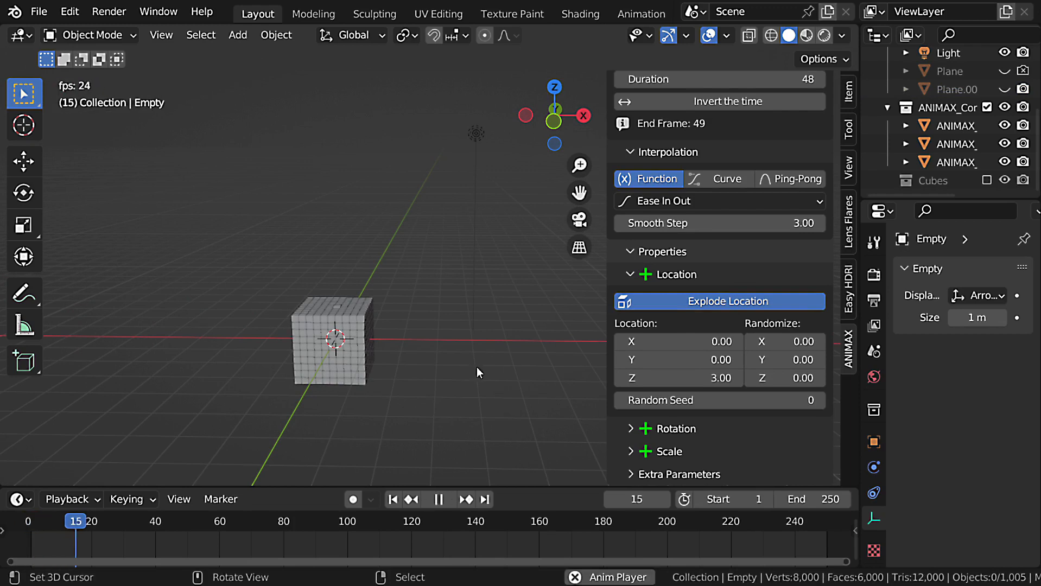
pyautogui.press('Escape')
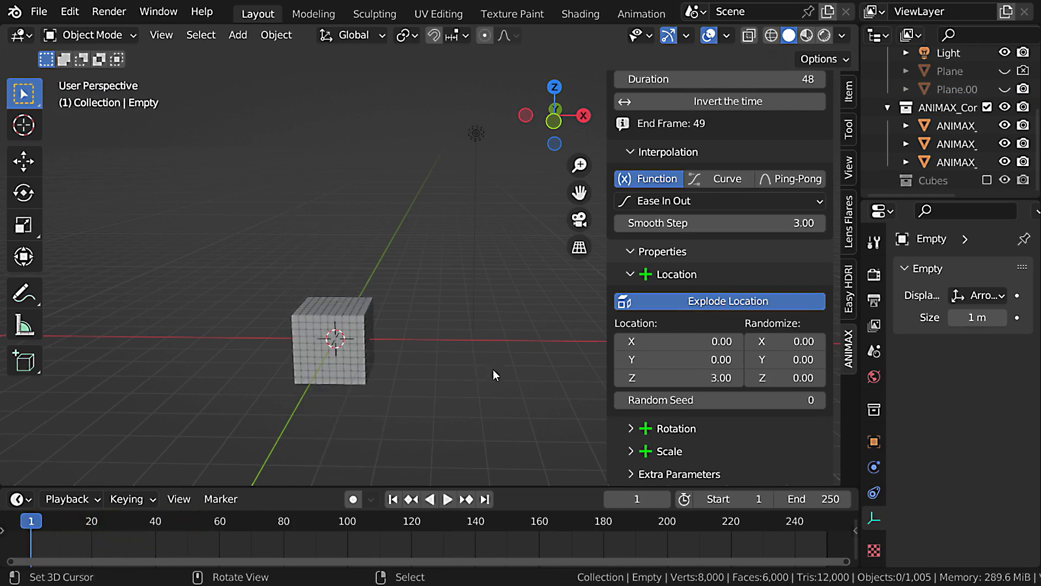
# Set the effect's X, Y and Z location values to 3 and play the explosion.
pyautogui.write('3')
pyautogui.press('Return')
pyautogui.press('space')
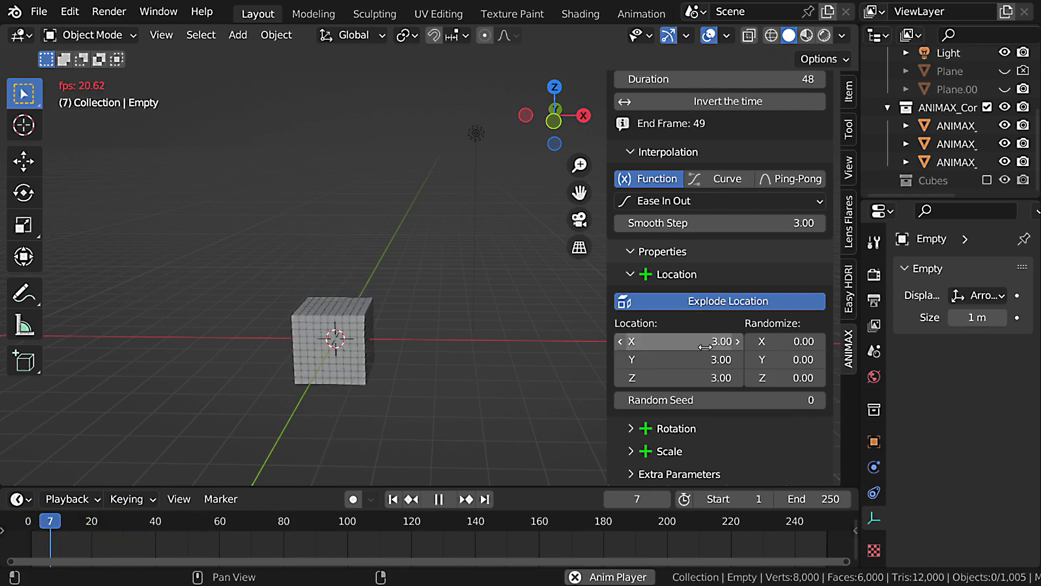
pyautogui.hotkey('shift', 'Left')
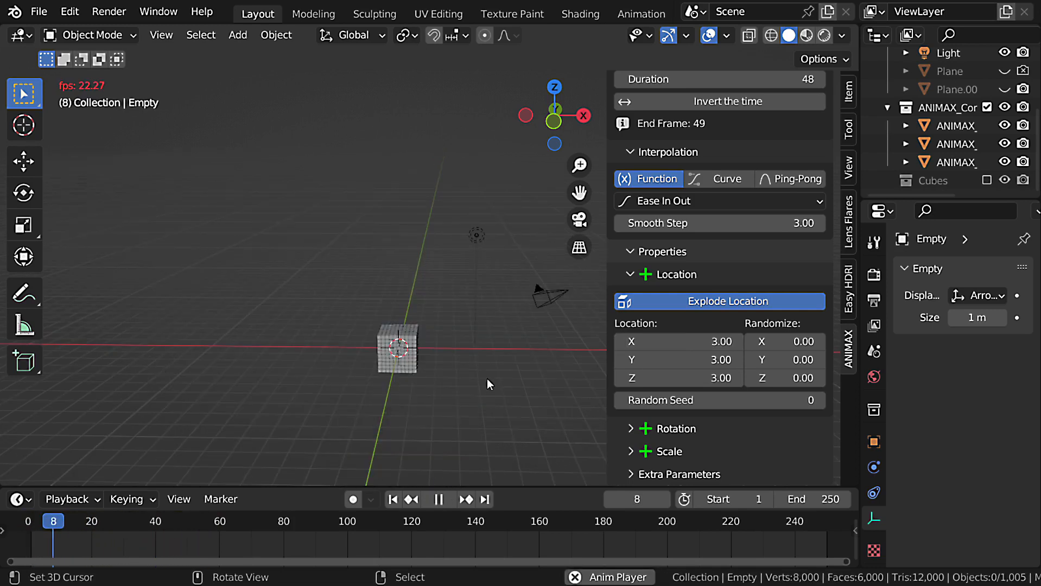
# Replay the explosion from the first frame and pause it to examine the spread-out cubes from several angles.
pyautogui.moveTo(488, 378); pyautogui.dragTo(426, 314, button='middle')
pyautogui.scroll(3, 452, 370)
pyautogui.moveTo(426, 314); pyautogui.dragTo(448, 321, button='middle')
pyautogui.press('space')
pyautogui.hotkey('shift', 'Left')
pyautogui.press('space')
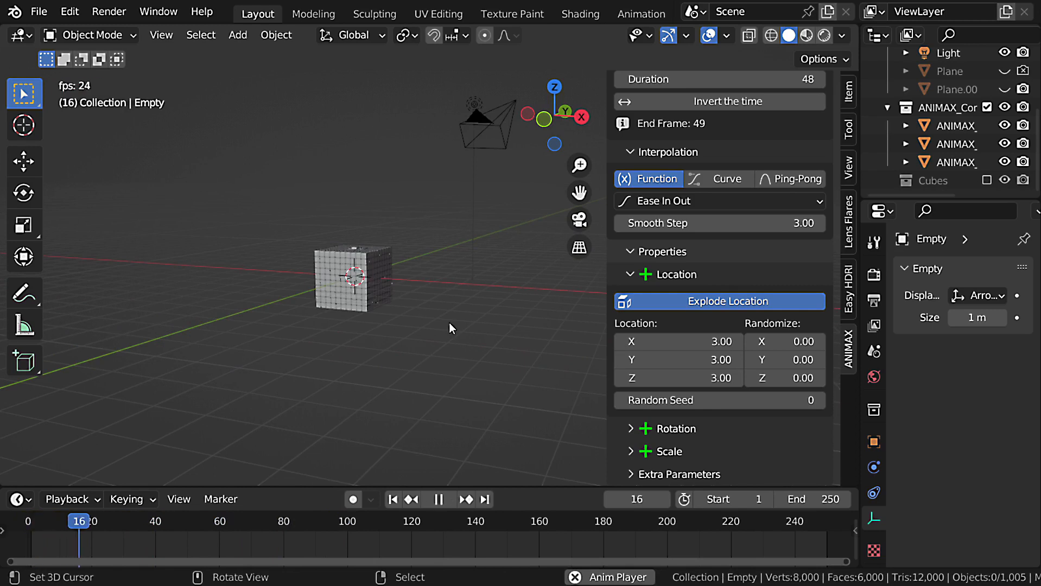
pyautogui.press('space')
pyautogui.moveTo(449, 323); pyautogui.dragTo(473, 327, button='middle')
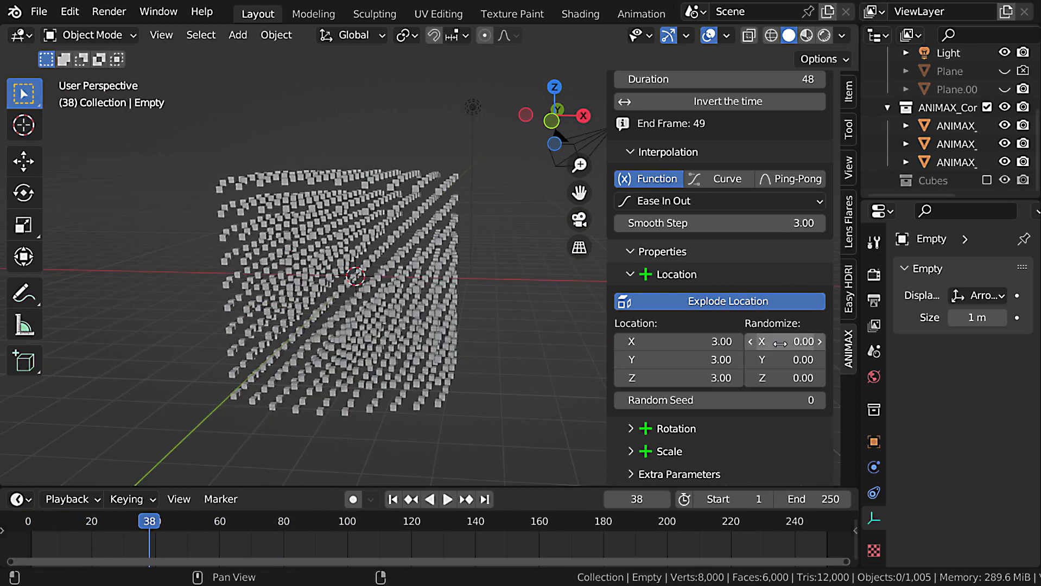
# Set the X, Y and Z location Randomize values to 2.73 and replay the explosion from the first frame.
pyautogui.moveTo(780, 344)
pyautogui.mouseDown()
pyautogui.moveTo(780, 378)
pyautogui.moveTo(836, 378)
pyautogui.moveTo(766, 342)
pyautogui.mouseUp()
pyautogui.hotkey('shift', 'Left')
pyautogui.press('space')
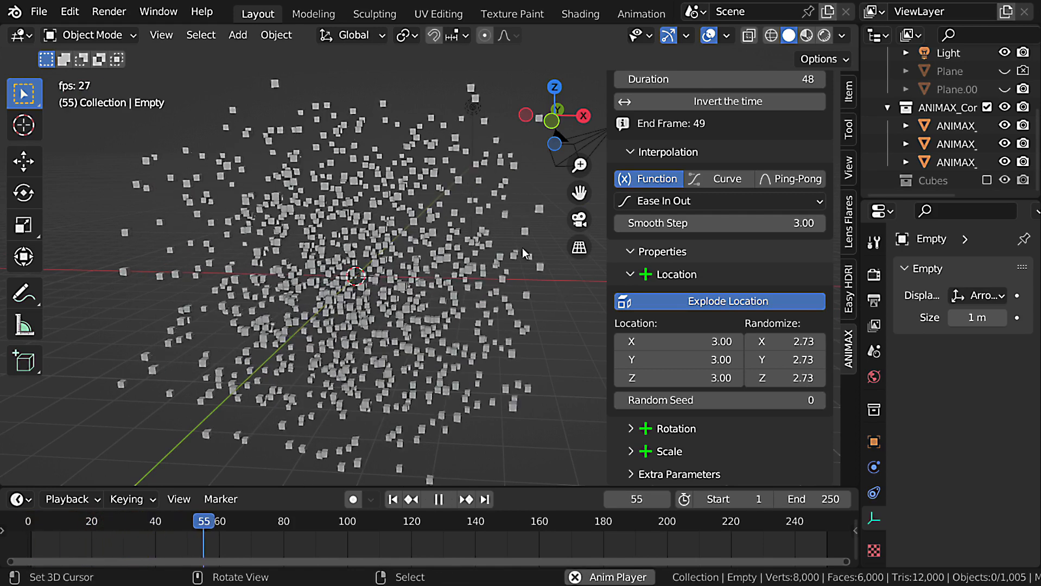
pyautogui.moveTo(522, 248); pyautogui.dragTo(581, 325, button='middle')
pyautogui.press('Escape')
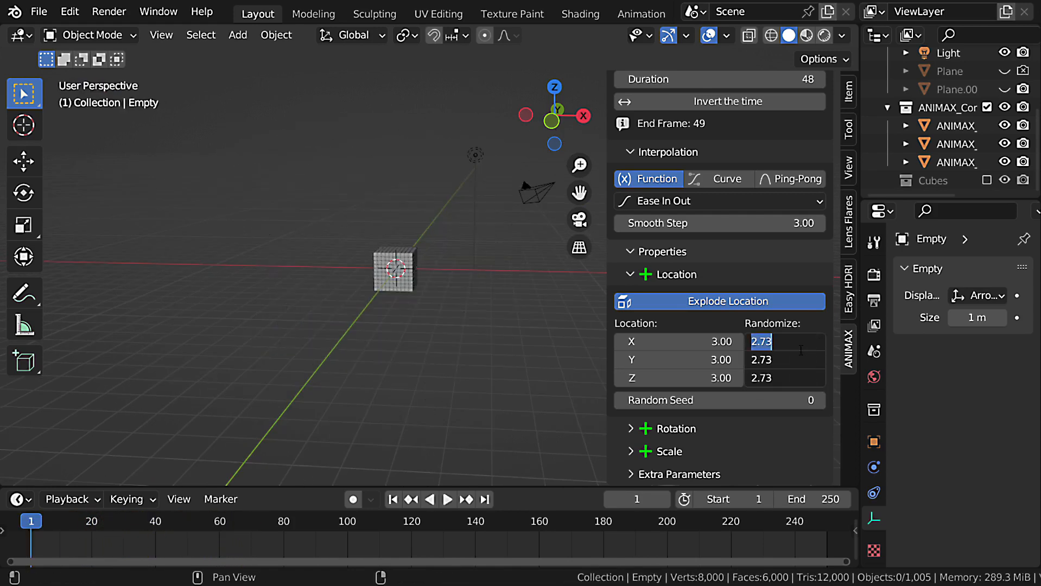
# Reset all three Randomize values and all three Location values of the effect to 0.
pyautogui.write('0')
pyautogui.press('Return')
pyautogui.moveTo(706, 342); pyautogui.dragTo(706, 379)
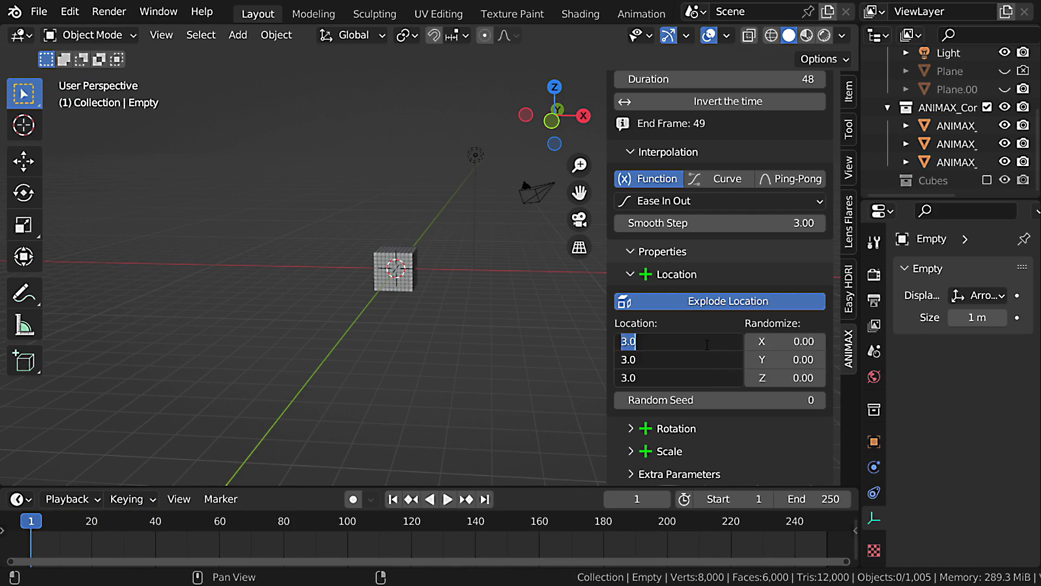
pyautogui.write('0')
pyautogui.press('Return')
# Set the effect's Z location to 3 and switch from Explode Location to Replace Location.
pyautogui.click(694, 378)
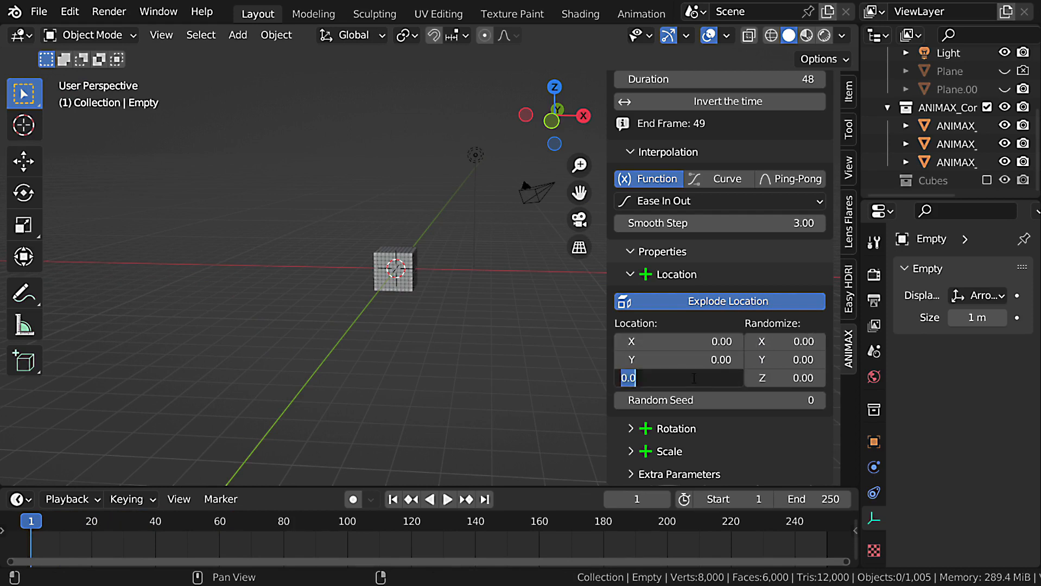
pyautogui.write('3')
pyautogui.press('Return')
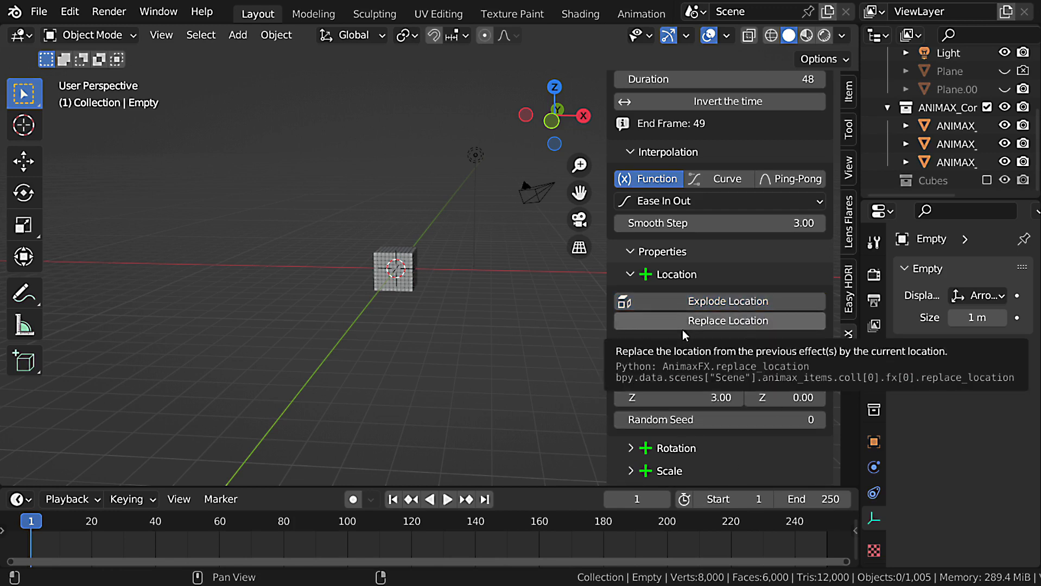
pyautogui.click(682, 329)
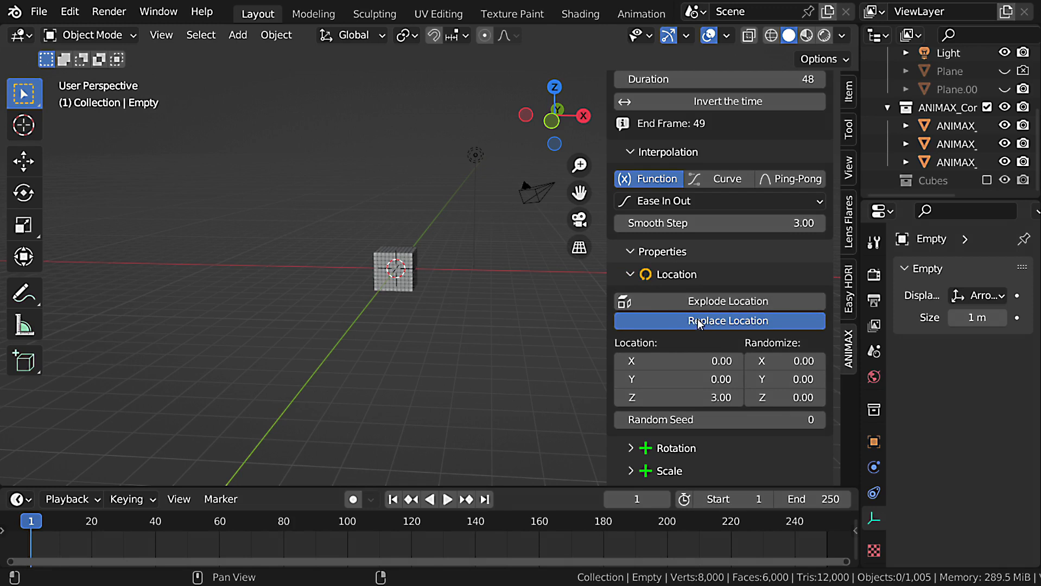
# Turn off Replace Location for the Transform effect, play the animation of the rising cubes and stop it.
pyautogui.scroll(5, 759, 332)
pyautogui.press('space')
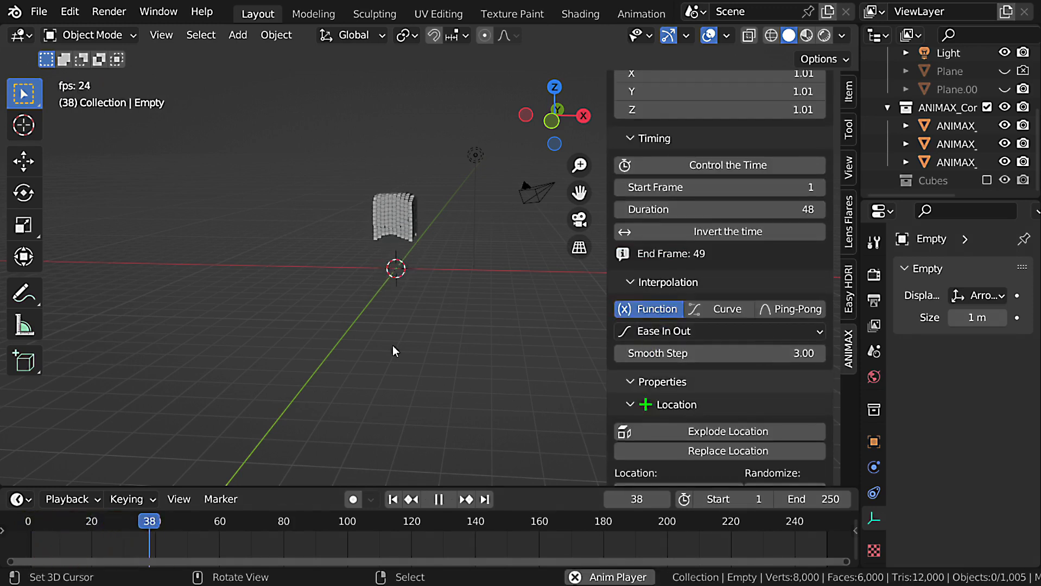
pyautogui.press('Escape')
# Add a second Transform effect to Disintegration_2 and set its start frame to 50.
pyautogui.scroll(8, 792, 368)
pyautogui.scroll(10, 792, 367)
pyautogui.click(817, 142)
pyautogui.click(537, 161)
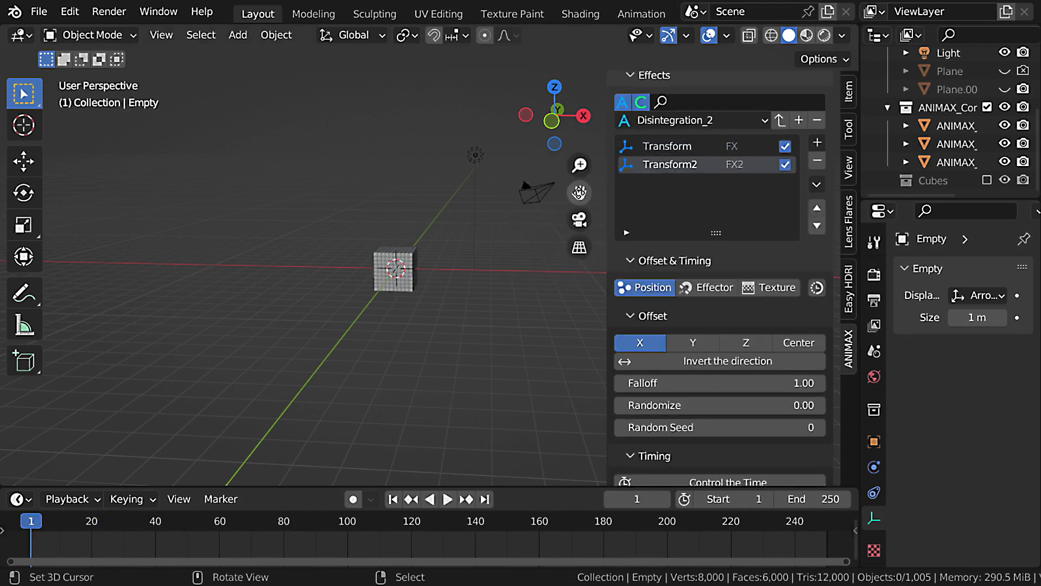
pyautogui.scroll(-1, 786, 455)
pyautogui.scroll(-3, 787, 445)
pyautogui.click(795, 408)
pyautogui.press('Return')
pyautogui.scroll(-14, 739, 368)
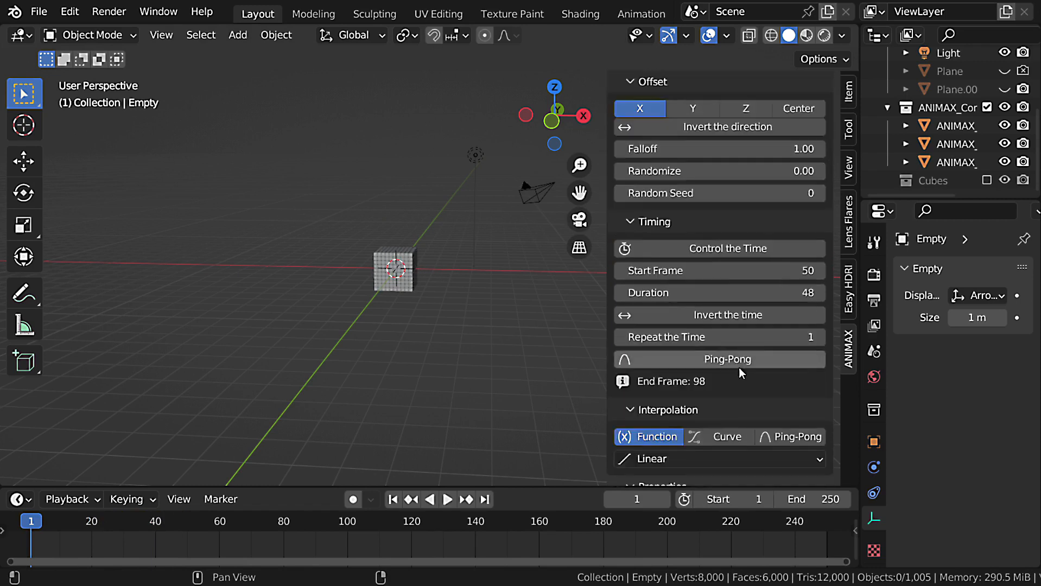
# Set the second Transform effect's Z location to 3 and play the combined animation.
pyautogui.click(698, 405)
pyautogui.write('3')
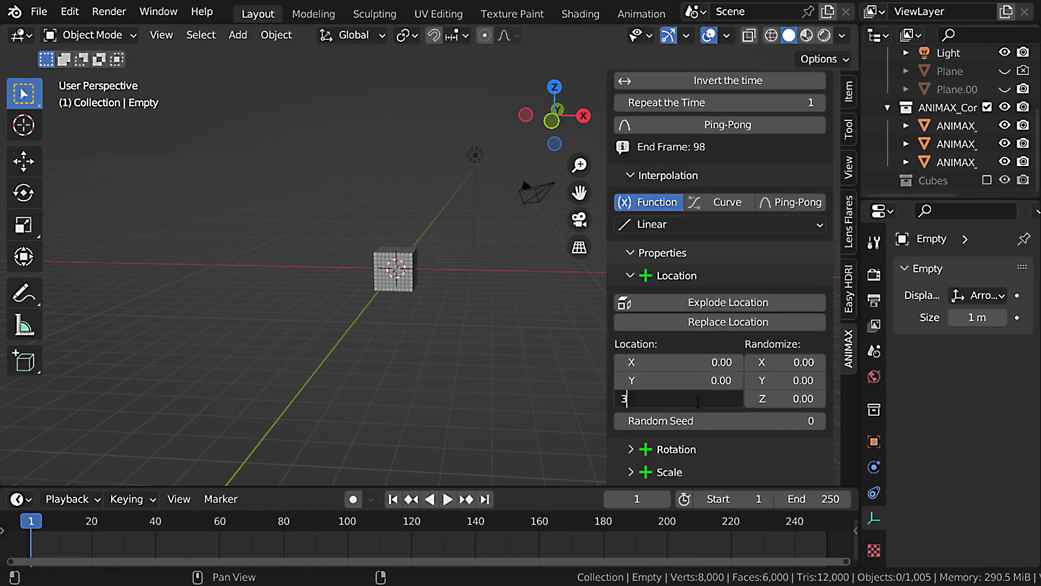
pyautogui.press('Return')
pyautogui.press('space')
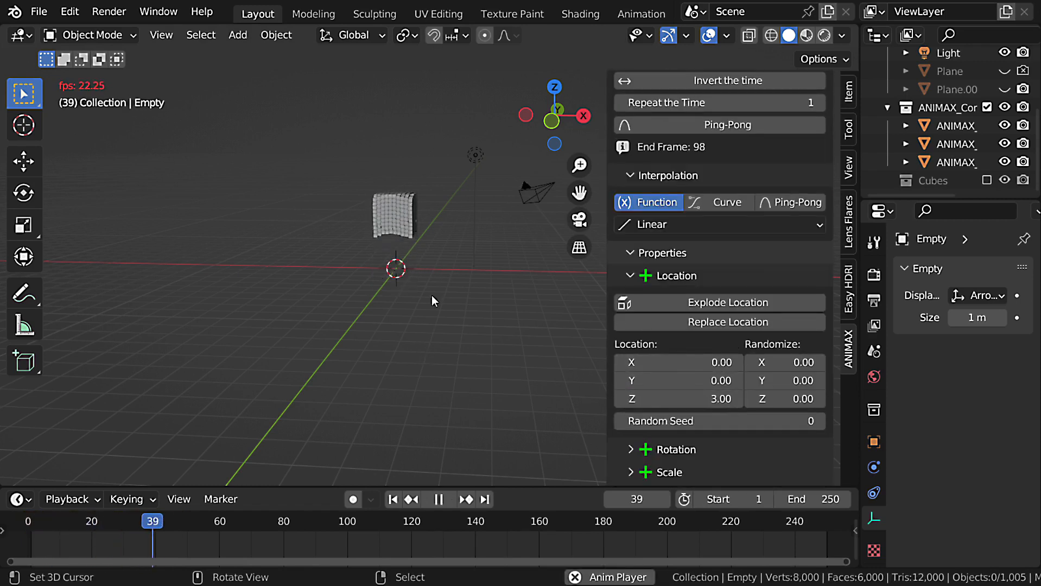
pyautogui.moveTo(432, 295); pyautogui.dragTo(450, 369, button='middle')
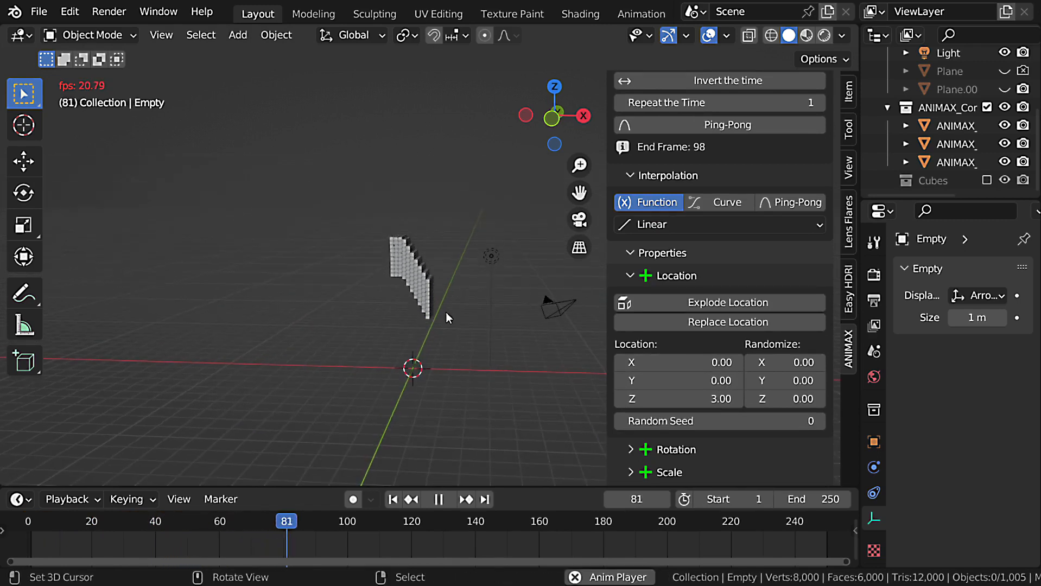
pyautogui.press('Escape')
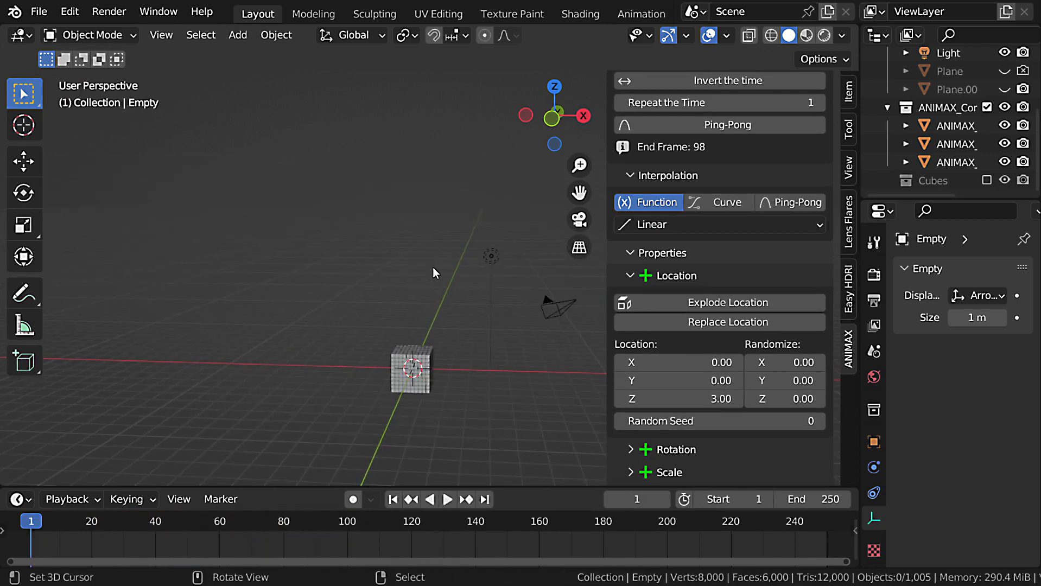
# Enable Replace Location on the second Transform effect with a Z location of 1 and play the animation.
pyautogui.click(737, 324)
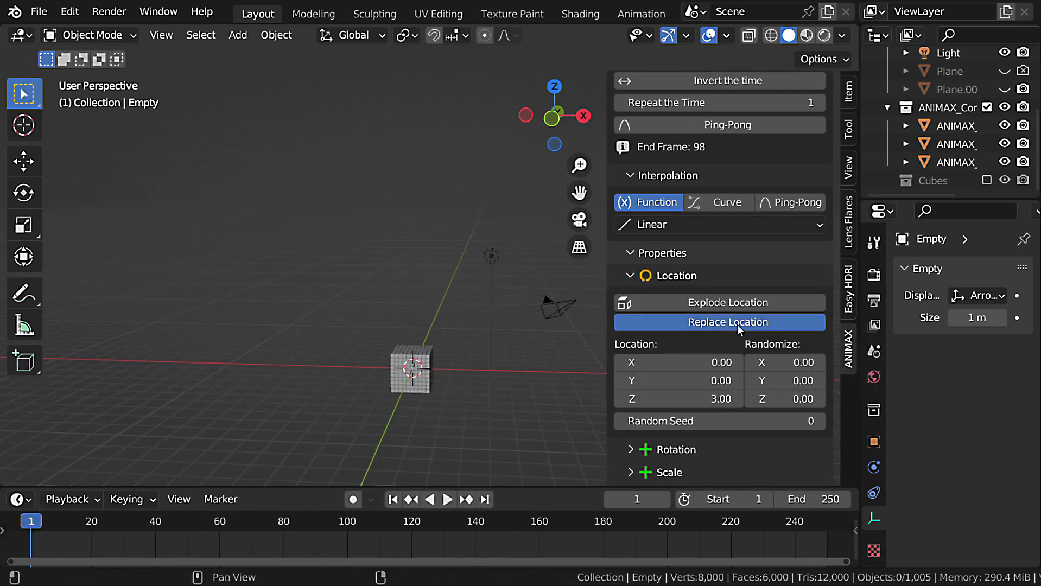
pyautogui.click(706, 402)
pyautogui.write('1')
pyautogui.press('Return')
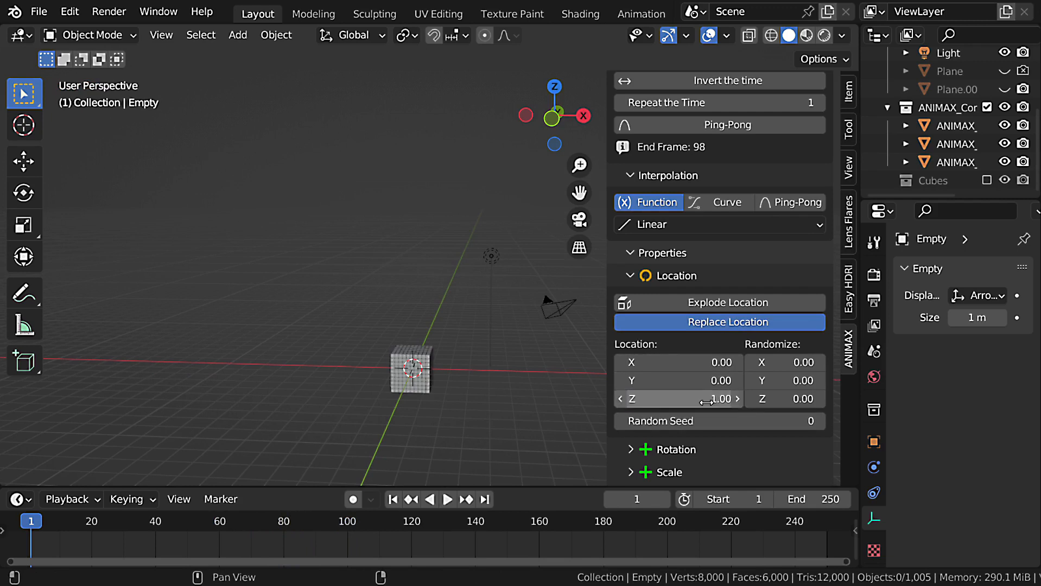
pyautogui.press('space')
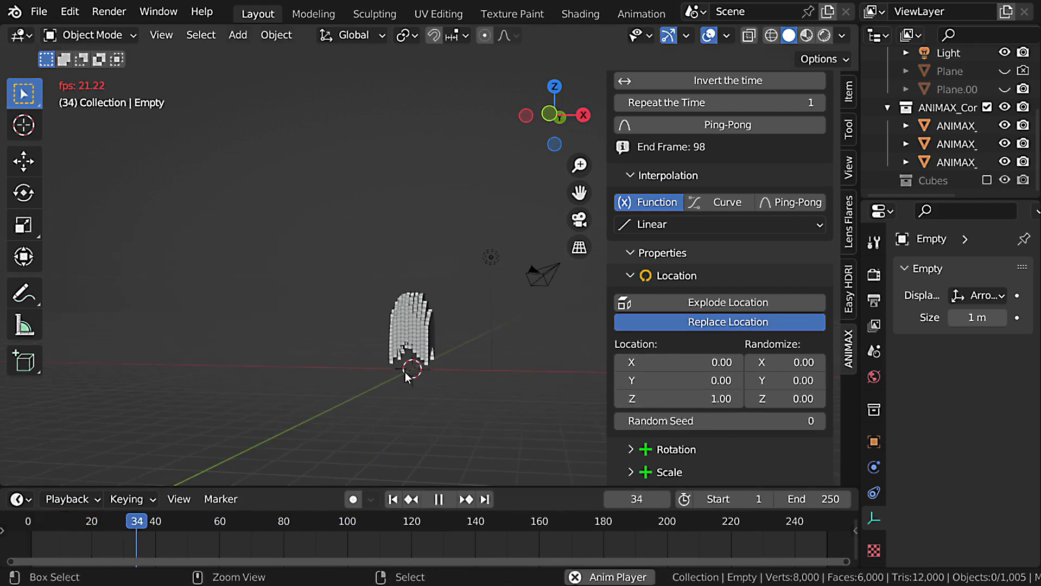
pyautogui.keyDown('ctrl'); pyautogui.moveTo(424, 315); pyautogui.dragTo(487, 314, button='middle'); pyautogui.keyUp('ctrl')
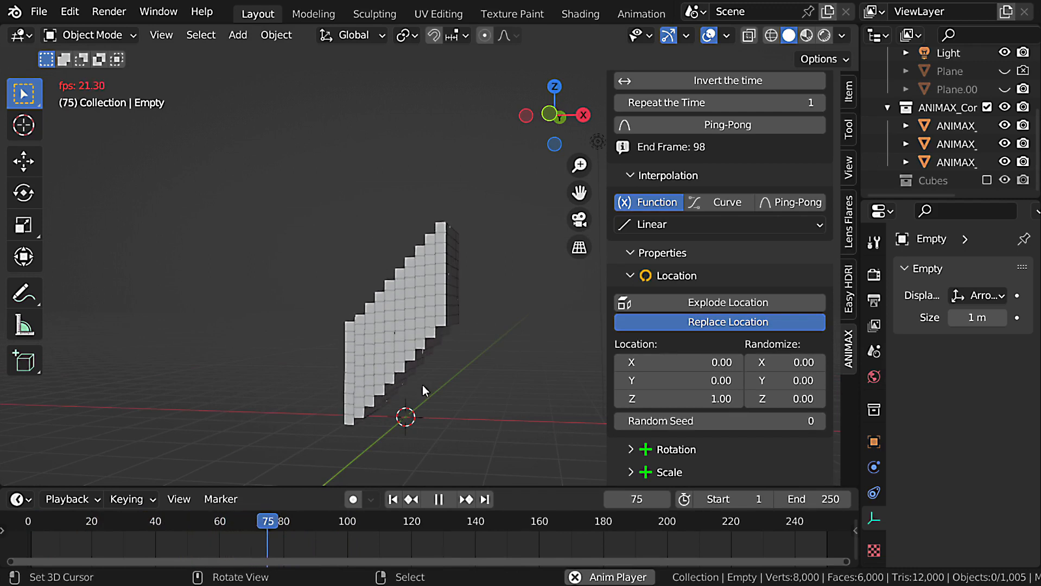
pyautogui.press('space')
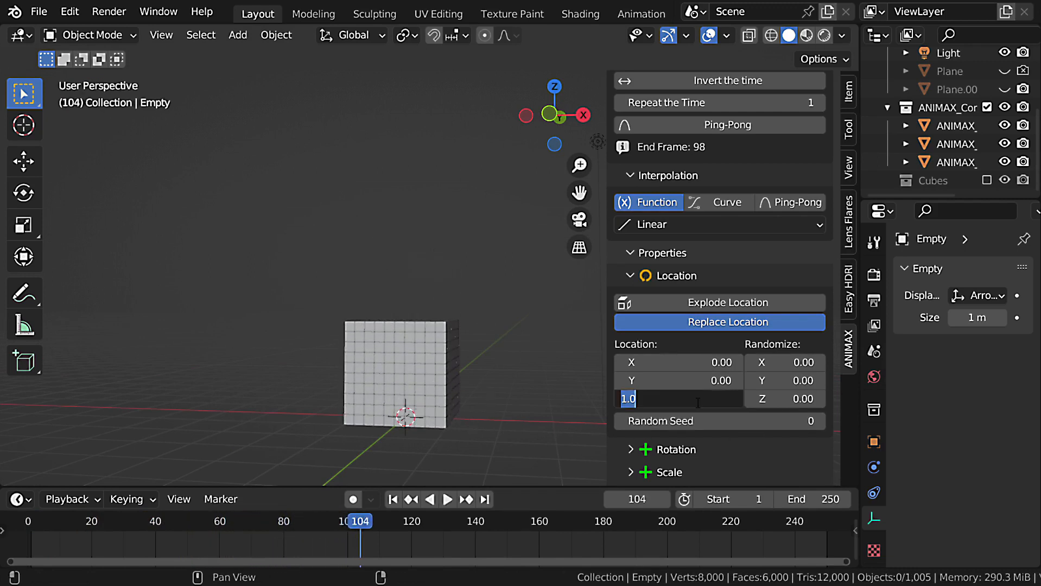
# Set the second Transform effect's Z location to 0 and replay the animation from the first frame.
pyautogui.write('0')
pyautogui.press('Return')
pyautogui.hotkey('shift', 'Left')
pyautogui.press('space')
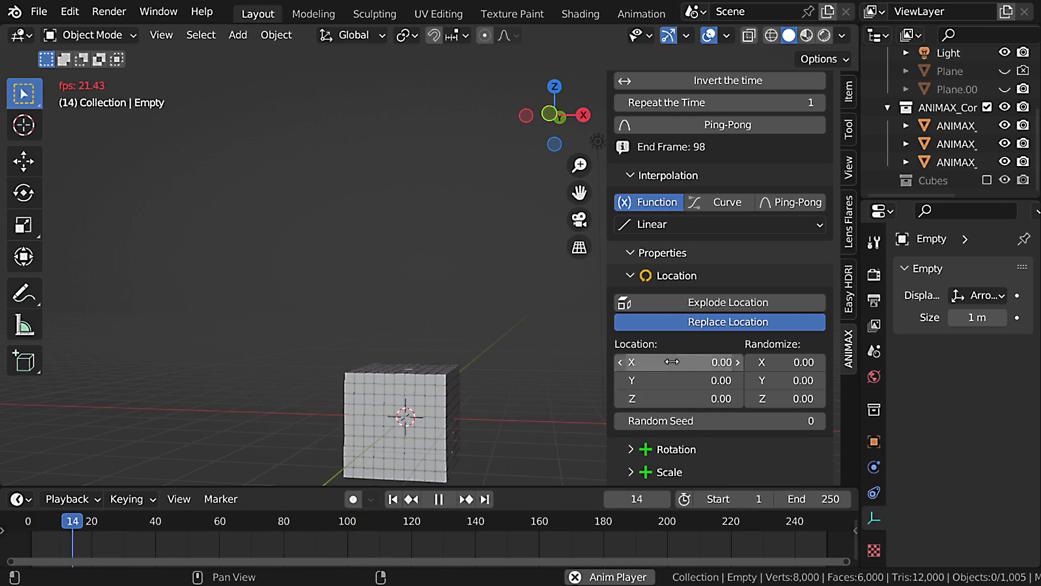
pyautogui.scroll(-1, 671, 361)
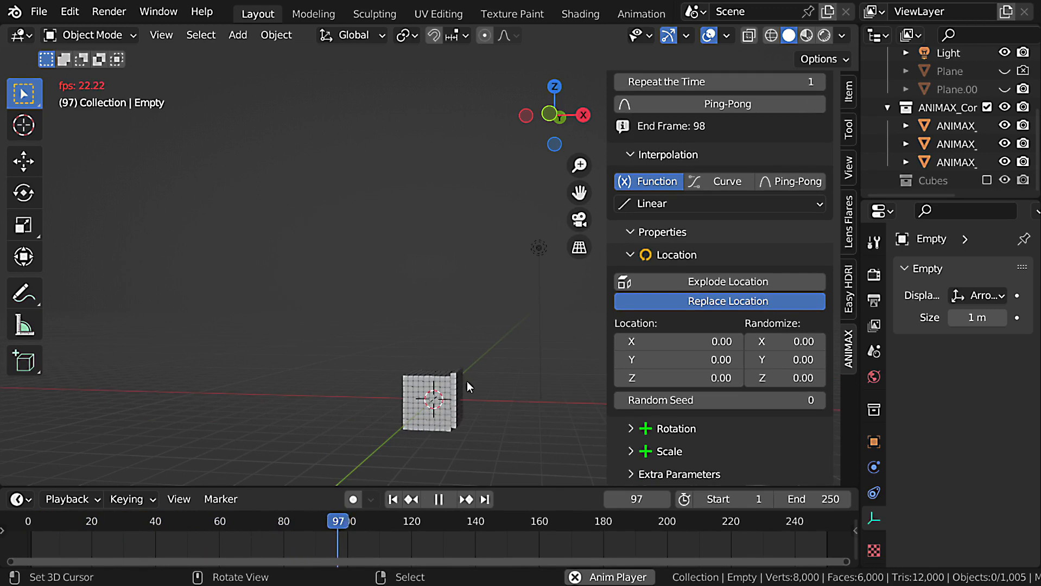
pyautogui.press('Escape')
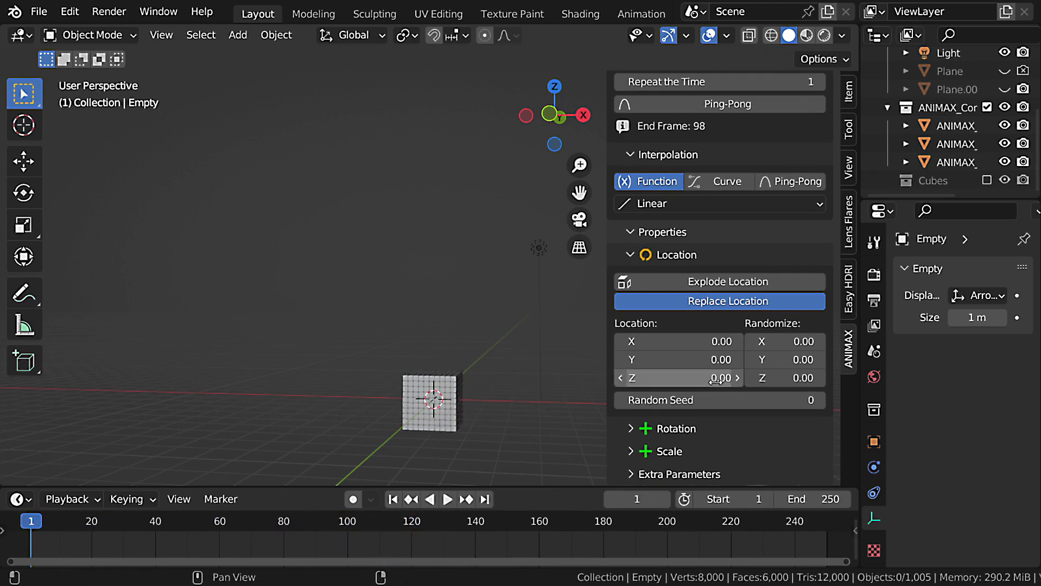
# Remove the second Transform effect from the effects list.
pyautogui.scroll(18, 811, 435)
pyautogui.click(817, 140)
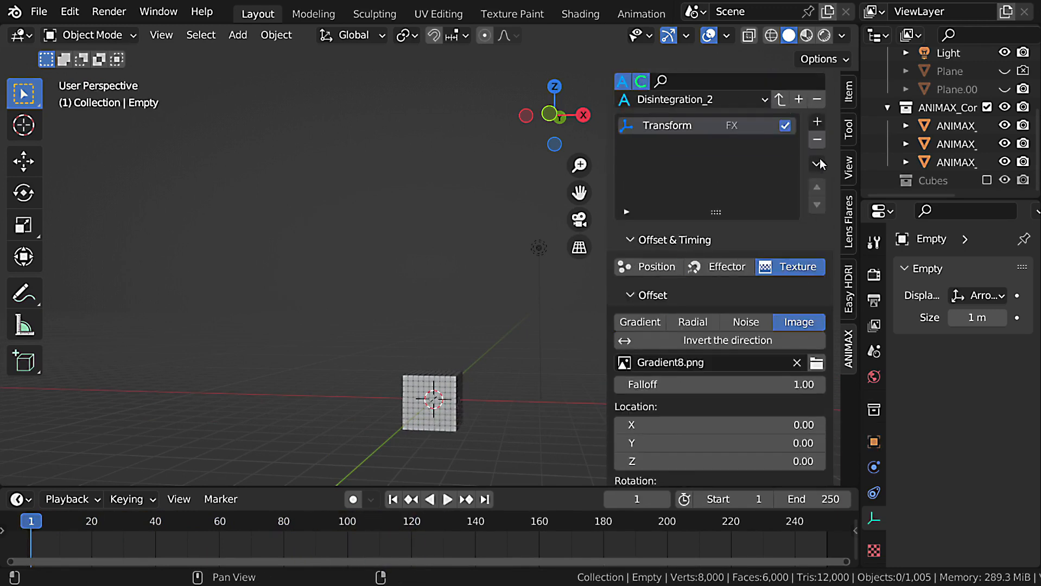
pyautogui.scroll(-20, 749, 293)
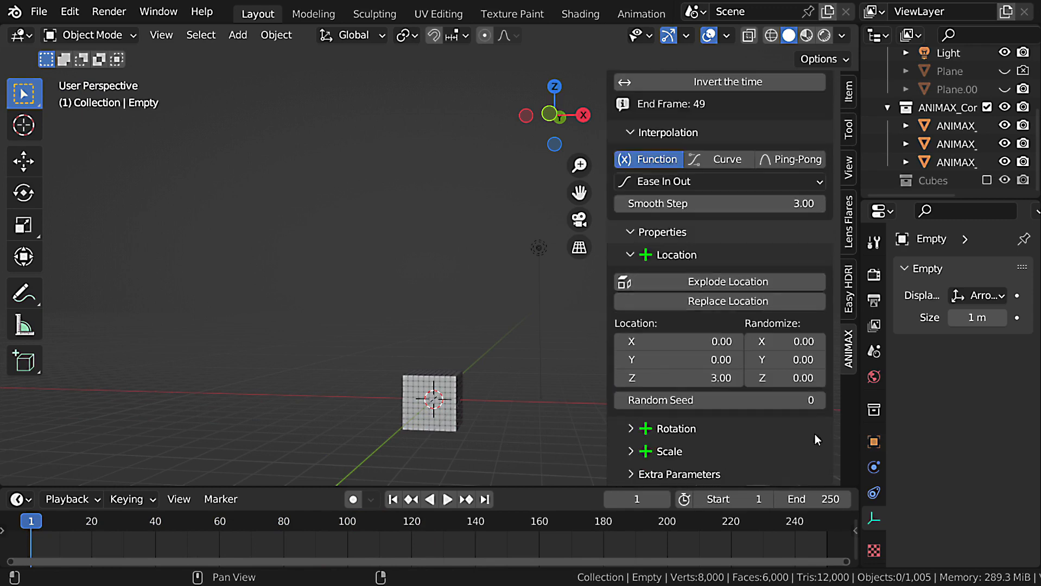
# Expand the remaining Transform effect's Rotation properties, set the Z rotation to 360° and play the animation.
pyautogui.click(676, 429)
pyautogui.scroll(-6, 685, 433)
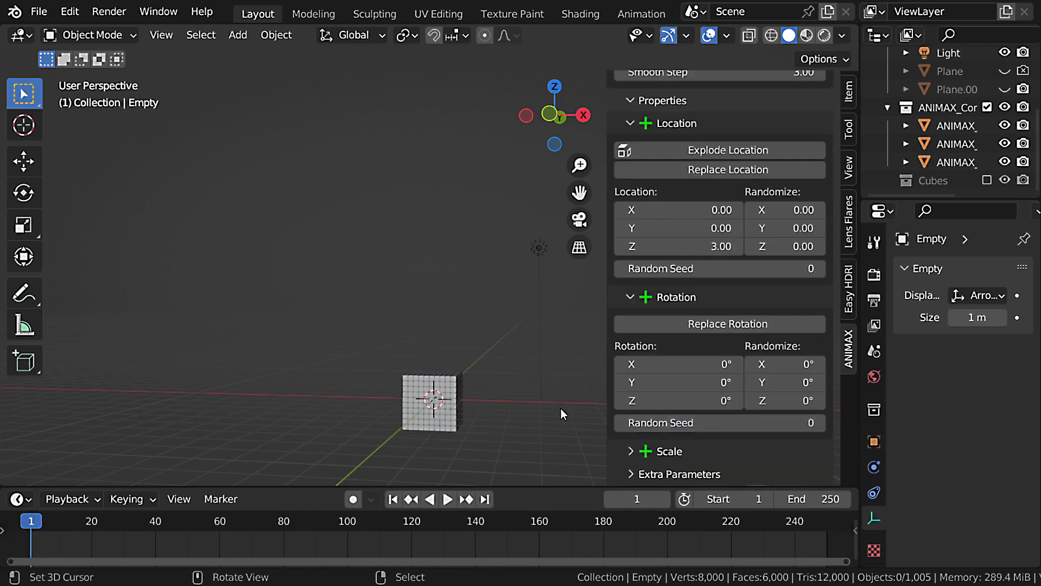
pyautogui.scroll(4, 467, 421)
pyautogui.keyDown('shift'); pyautogui.moveTo(467, 421); pyautogui.dragTo(449, 385, button='middle'); pyautogui.keyUp('shift')
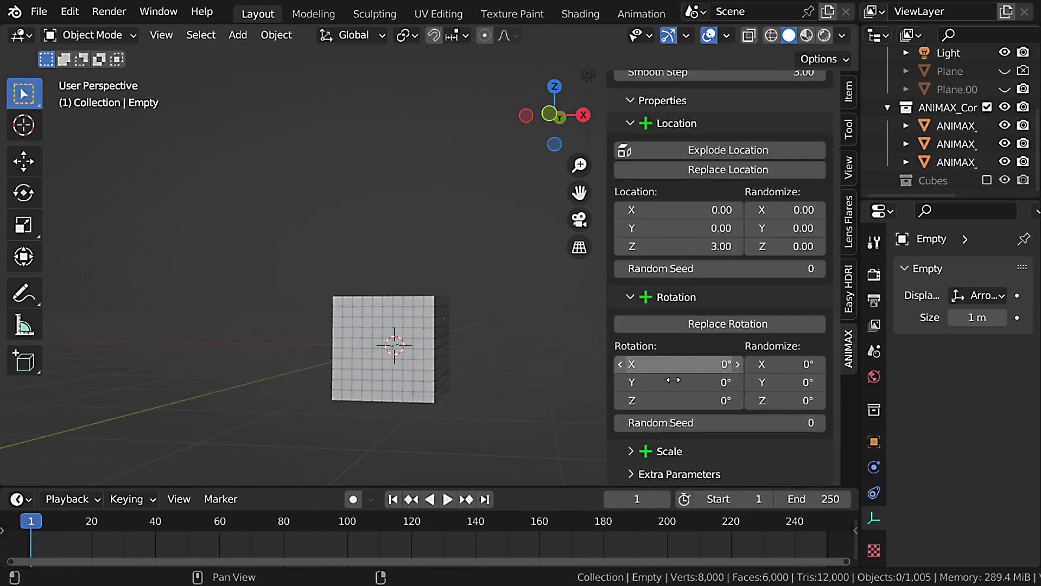
pyautogui.click(674, 402)
pyautogui.press('Return')
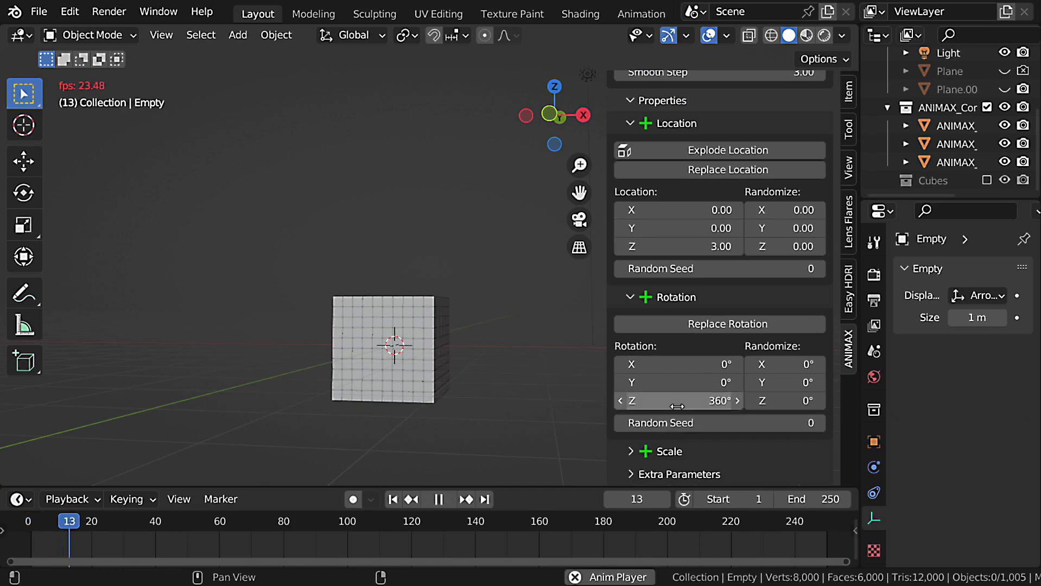
pyautogui.press('space')
pyautogui.press('Escape')
# Set the X, Y and Z rotation Randomize values to 360° and play the animation.
pyautogui.moveTo(819, 407); pyautogui.dragTo(794, 368)
pyautogui.write('36')
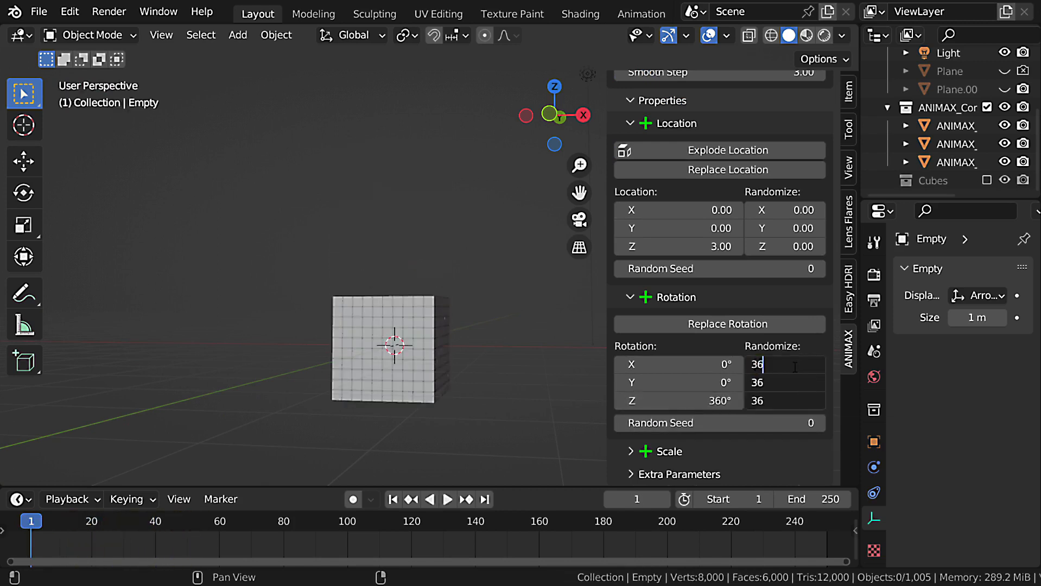
pyautogui.write('0')
pyautogui.press('Return')
pyautogui.press('space')
pyautogui.hotkey('shift', 'Left')
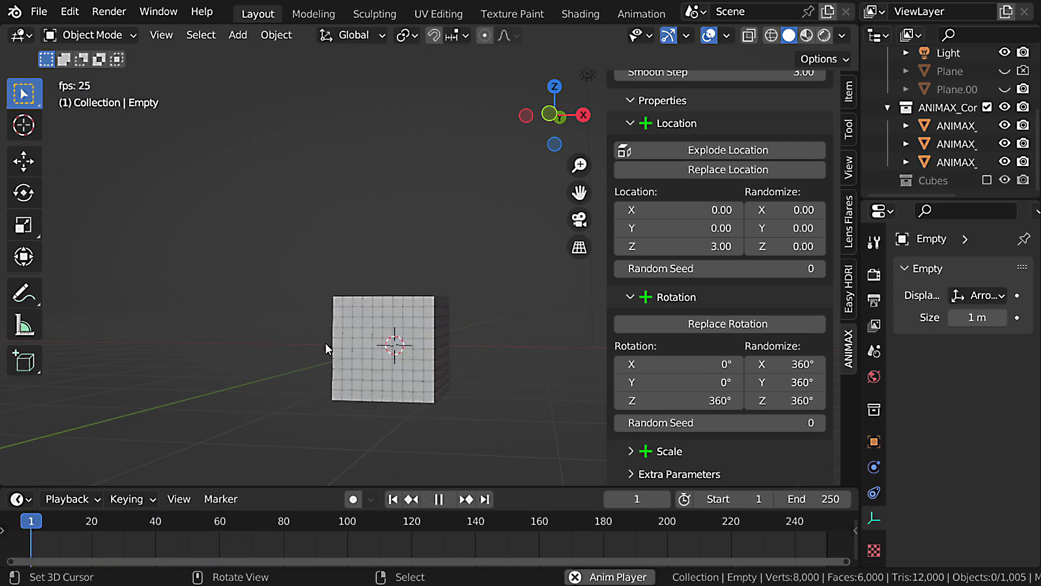
pyautogui.press('Escape')
# Preview the animation with an increased uniform scale in the Scale properties, and set the uniform scale to 2.
pyautogui.click(667, 451)
pyautogui.scroll(-4, 667, 423)
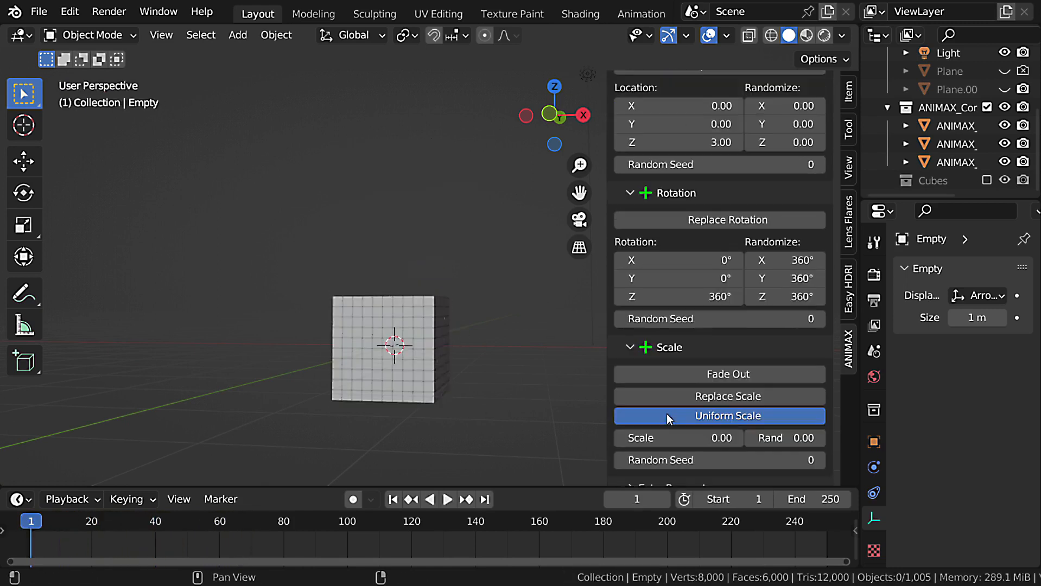
pyautogui.scroll(-1, 667, 414)
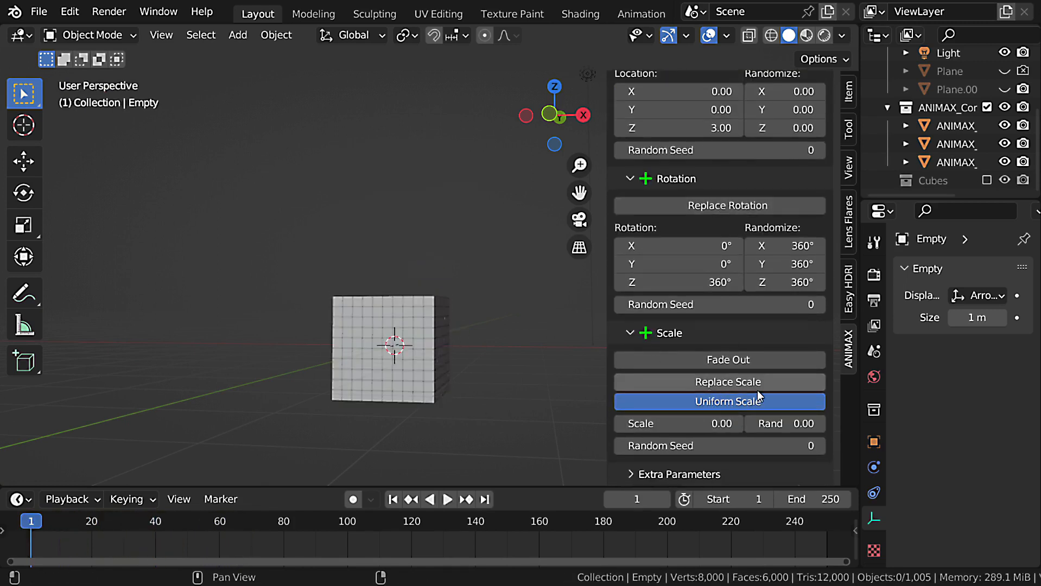
pyautogui.moveTo(679, 425); pyautogui.dragTo(721, 425)
pyautogui.press('space')
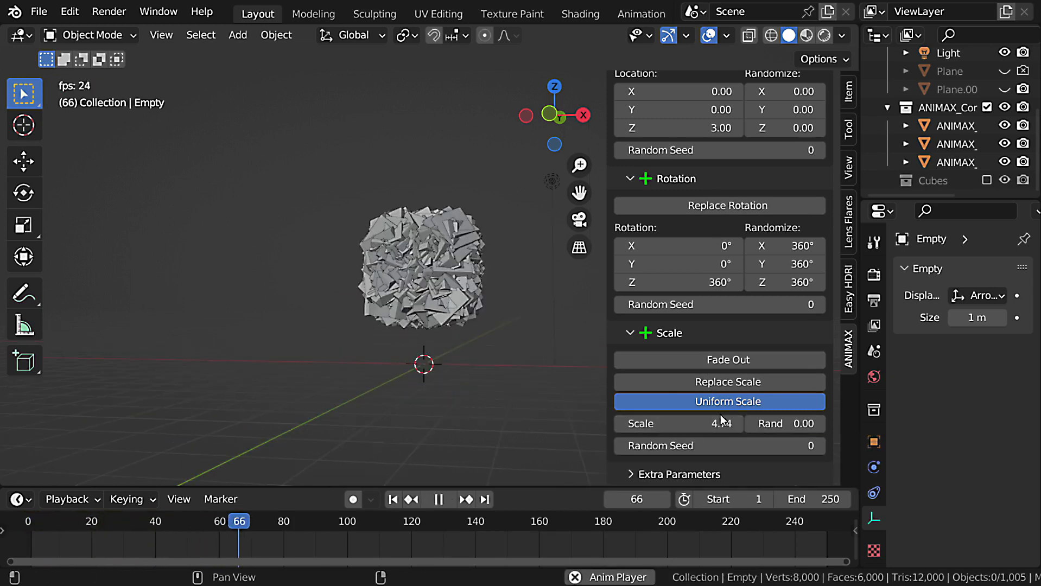
pyautogui.press('Escape')
pyautogui.write('2')
pyautogui.press('Return')
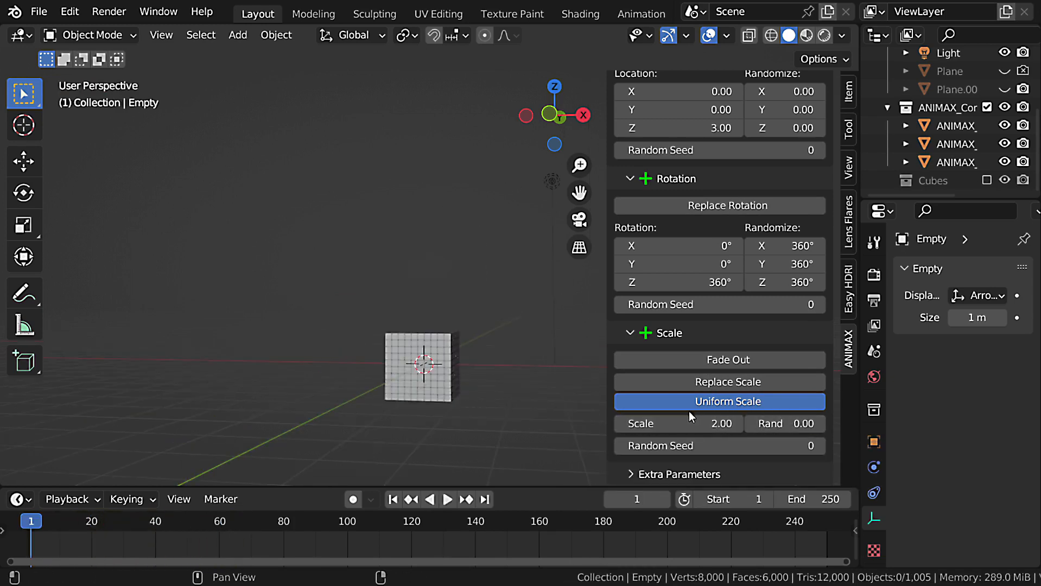
# Turn off Uniform Scale, set the X scale to 6.24 and play the animation of the stretched cubes.
pyautogui.click(714, 403)
pyautogui.moveTo(680, 386); pyautogui.dragTo(760, 387)
pyautogui.press('space')
pyautogui.press('Escape')
pyautogui.press('space')
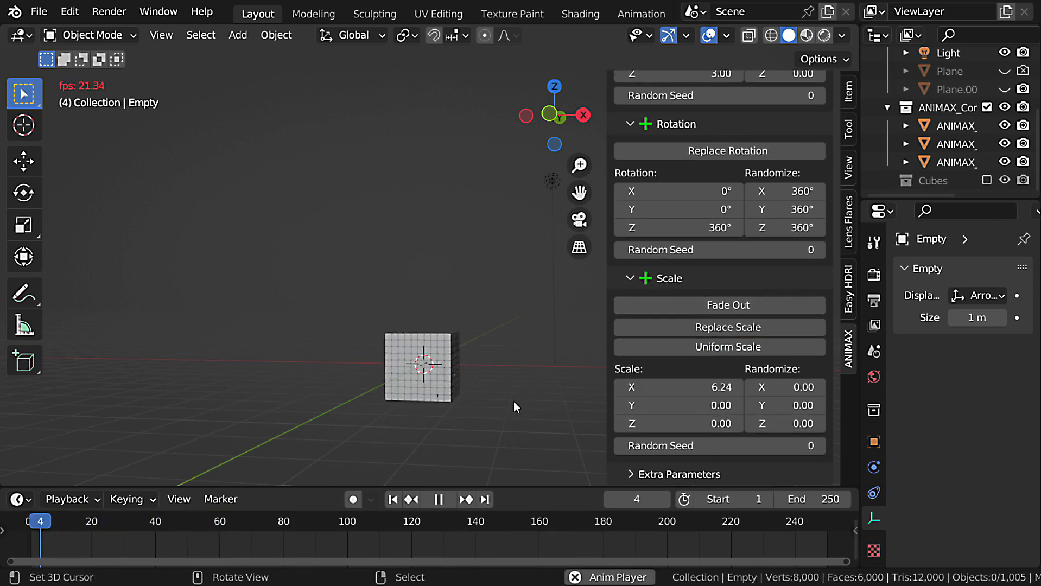
pyautogui.press('Escape')
pyautogui.press('space')
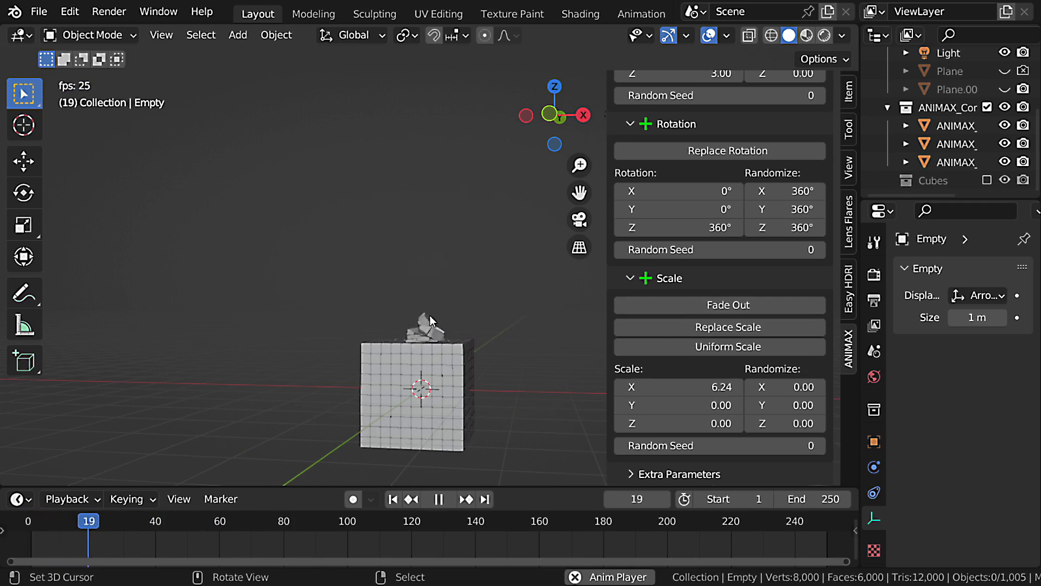
pyautogui.press('Escape')
# Set the X, Y and Z scale Randomize values to 2 and play the animation, pausing while the cubes are scattered.
pyautogui.click(789, 389)
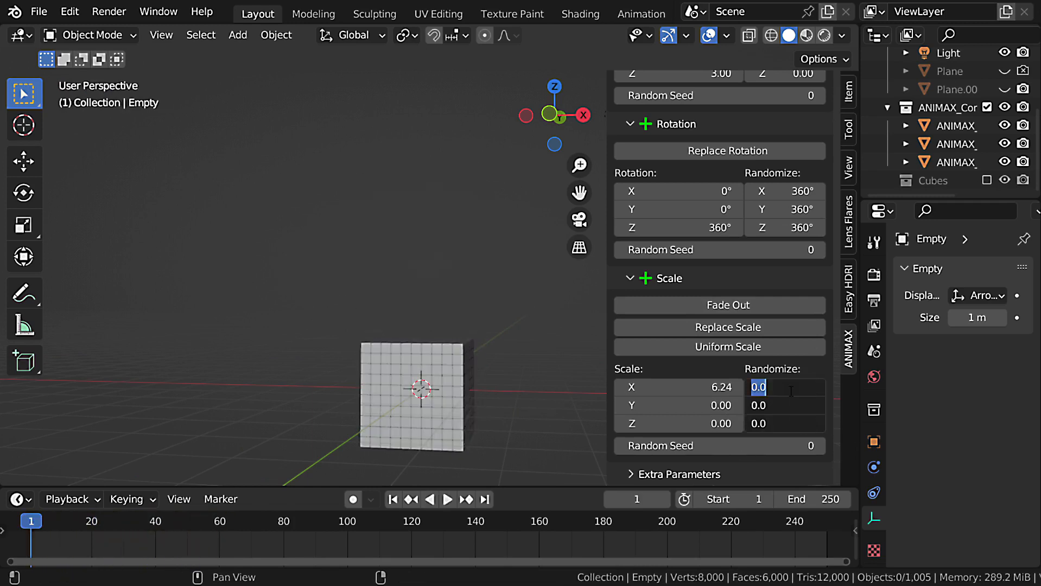
pyautogui.write('2')
pyautogui.hotkey('alt', 'Return')
pyautogui.press('space')
pyautogui.press('space')
pyautogui.moveTo(790, 390); pyautogui.dragTo(755, 424)
pyautogui.press('Escape')
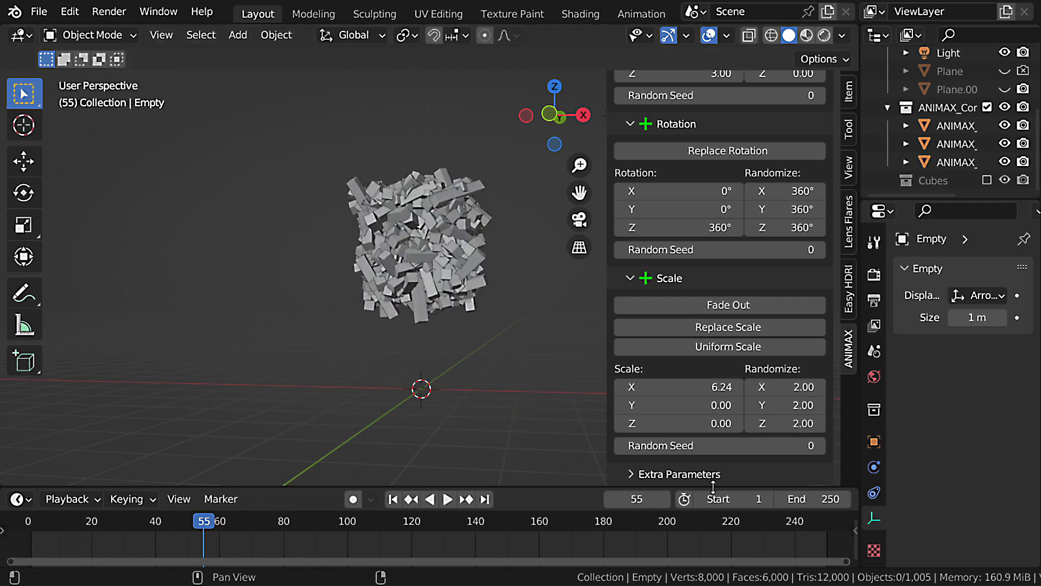
# Enable Replace Scale with X, Y and Z scale values of 1 and replay the animation from the first frame.
pyautogui.click(733, 329)
pyautogui.moveTo(711, 387); pyautogui.dragTo(711, 424)
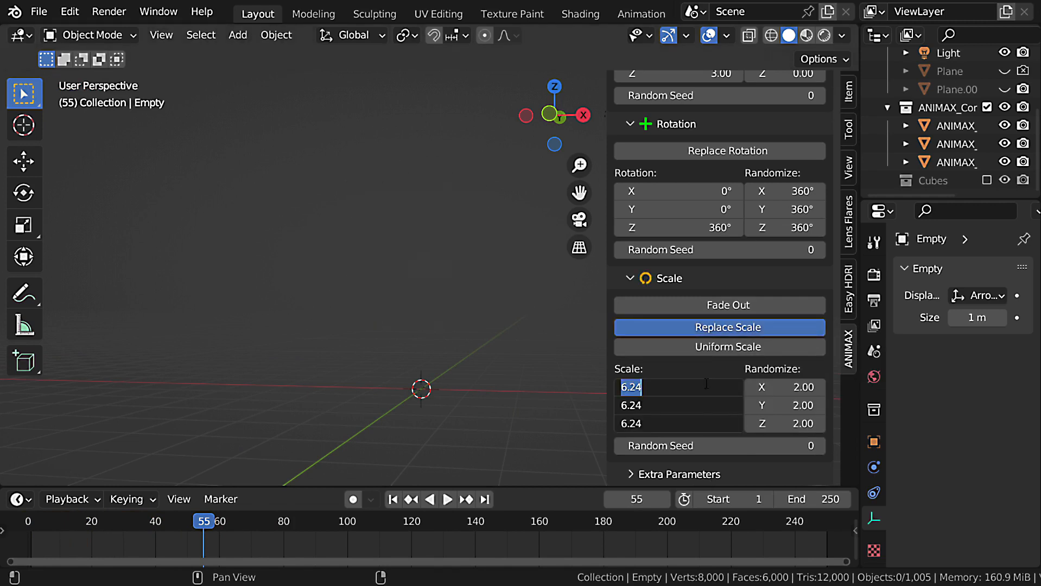
pyautogui.write('1')
pyautogui.press('Return')
pyautogui.hotkey('shift', 'Left')
pyautogui.press('space')
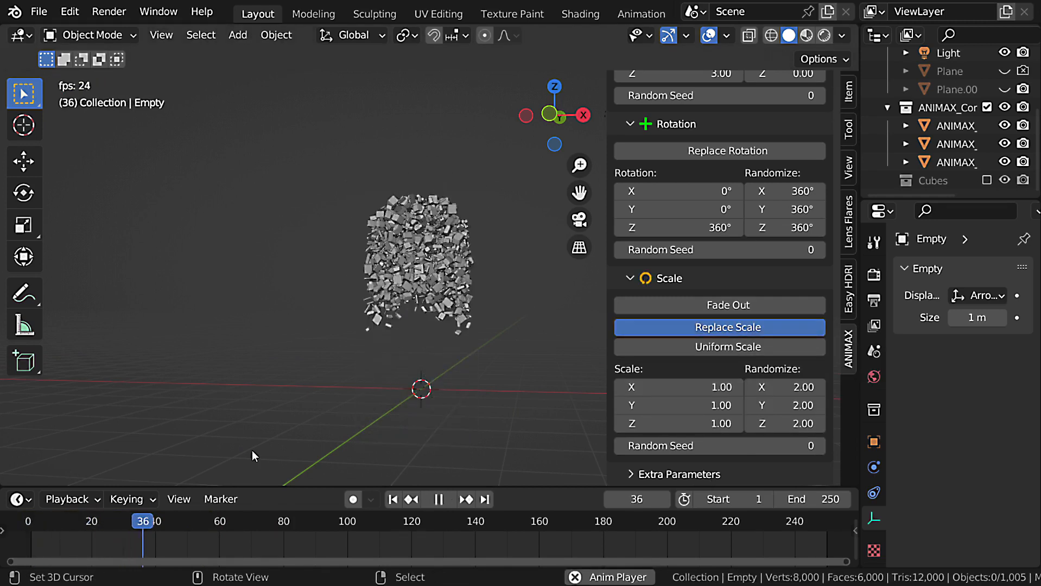
pyautogui.press('Escape')
# Reset all scale Randomize and Scale values to 0 and turn off Replace Scale.
pyautogui.moveTo(780, 387); pyautogui.dragTo(779, 423)
pyautogui.press('Escape')
pyautogui.write('0')
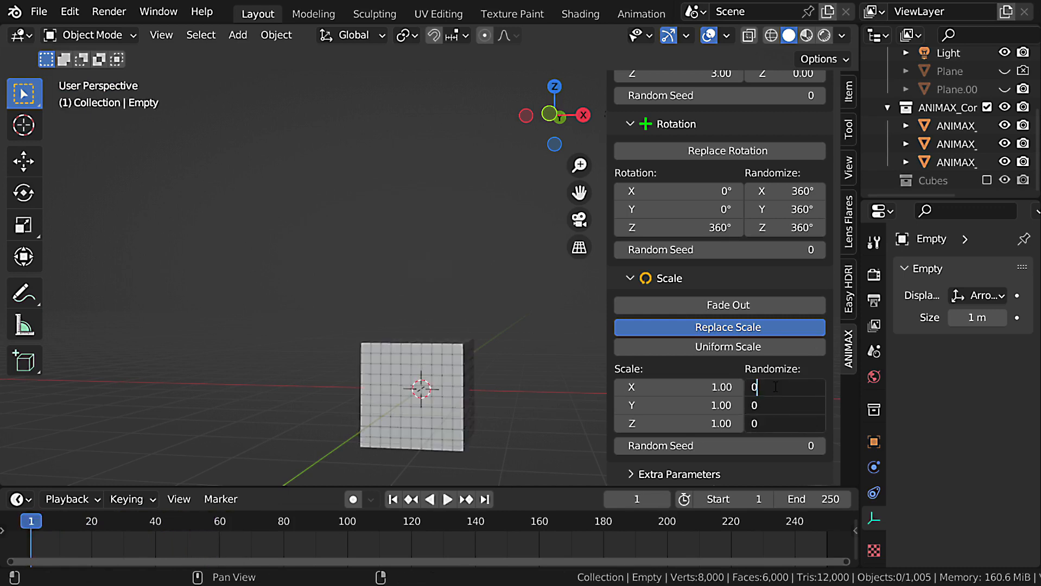
pyautogui.press('Return')
pyautogui.moveTo(722, 386); pyautogui.dragTo(722, 424)
pyautogui.write('0')
pyautogui.press('Return')
pyautogui.click(728, 327)
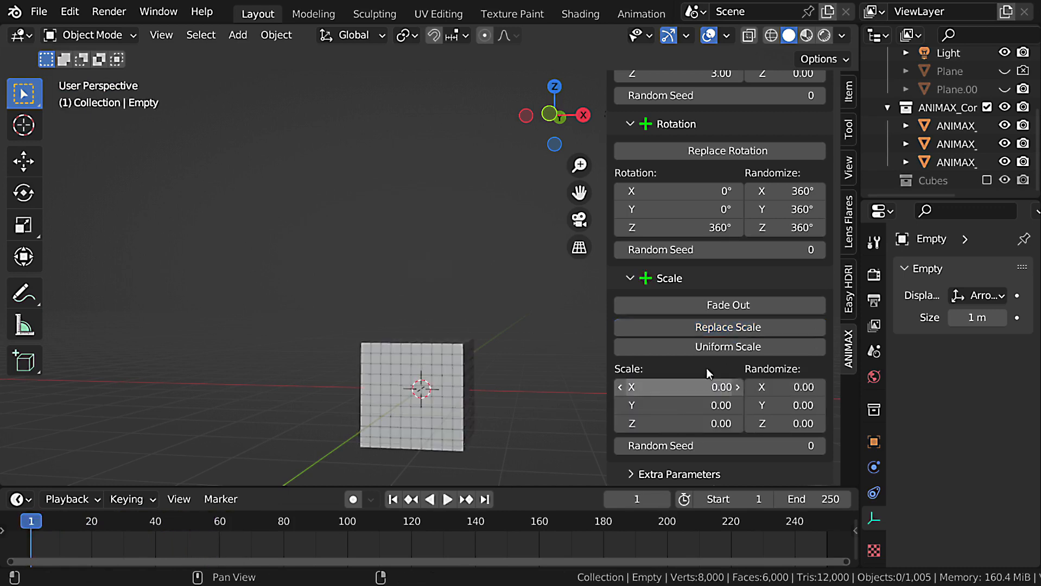
# Enable Fade Out for the scale and play the animation, and replay it with Smooth Step set to 0.
pyautogui.click(722, 305)
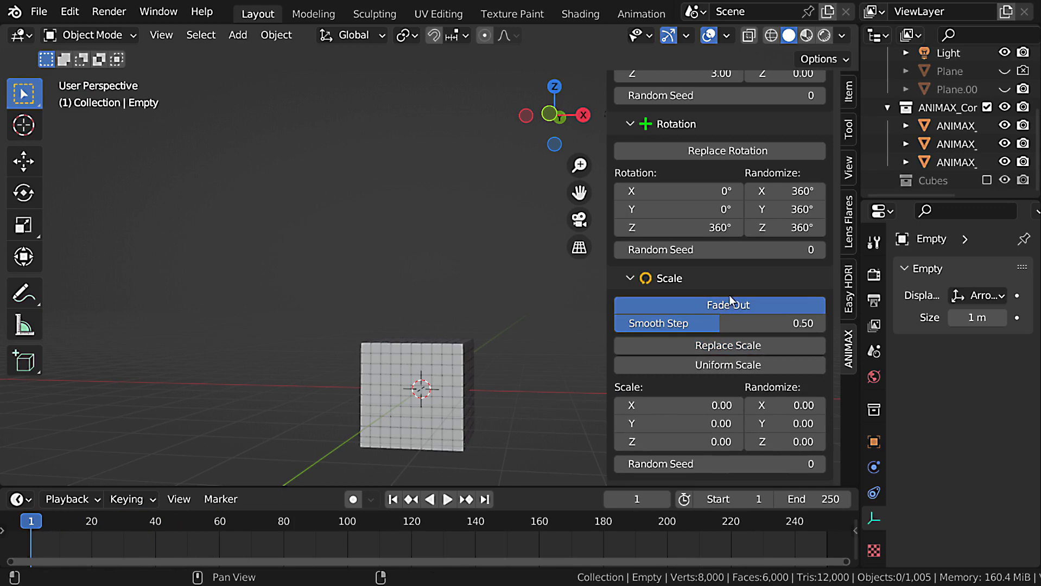
pyautogui.press('space')
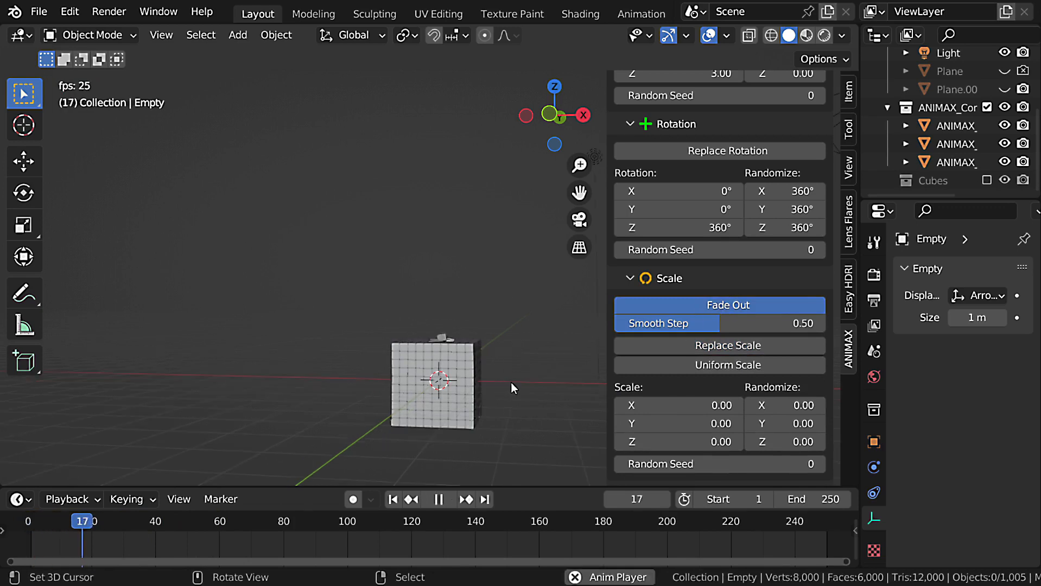
pyautogui.press('Escape')
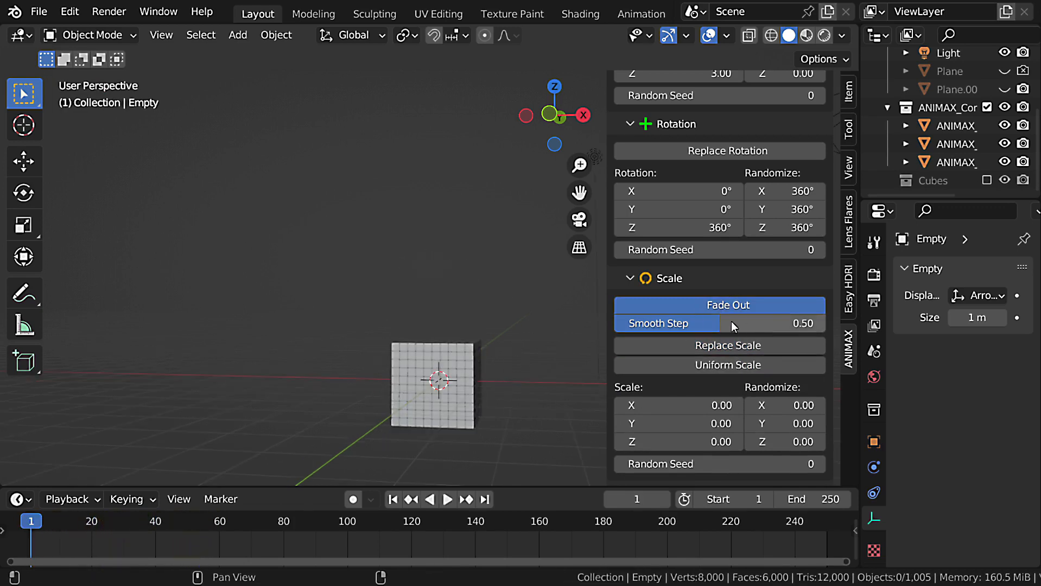
pyautogui.press('space')
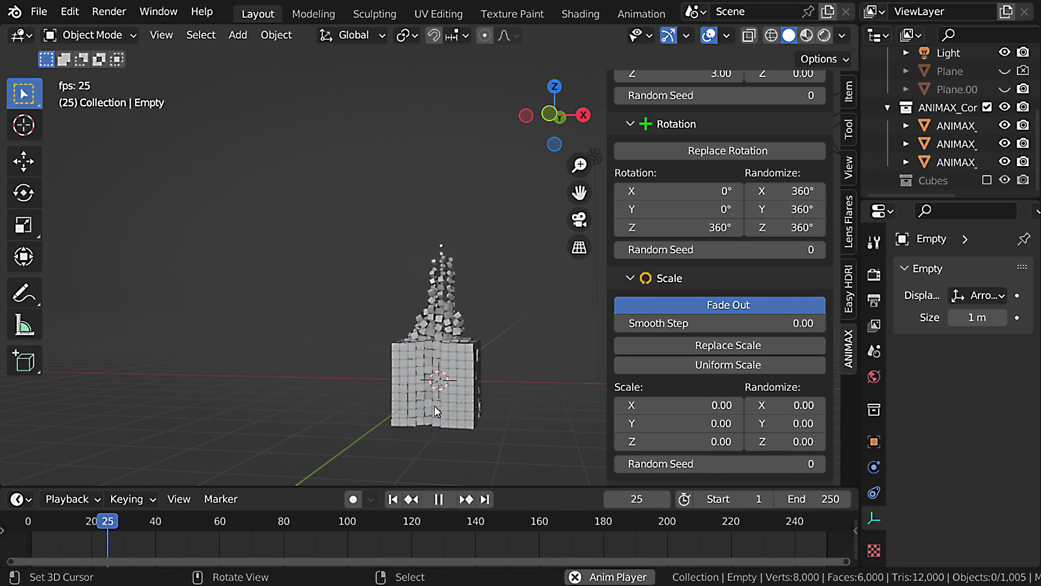
pyautogui.press('Escape')
# Add an Explode effect to the Disintegration_2 layer, select the cubes and play the animation.
pyautogui.click(817, 230)
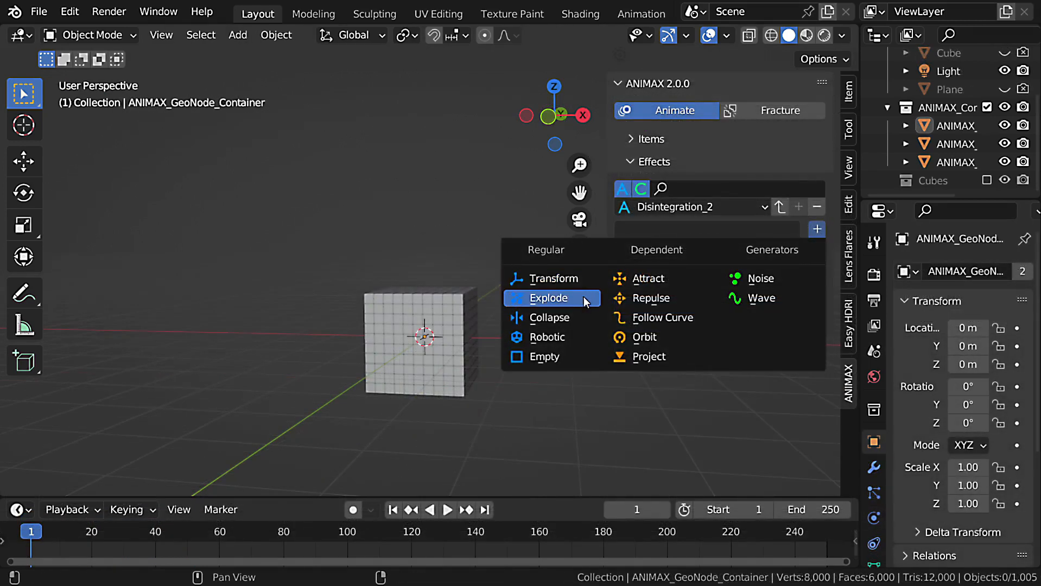
pyautogui.click(583, 298)
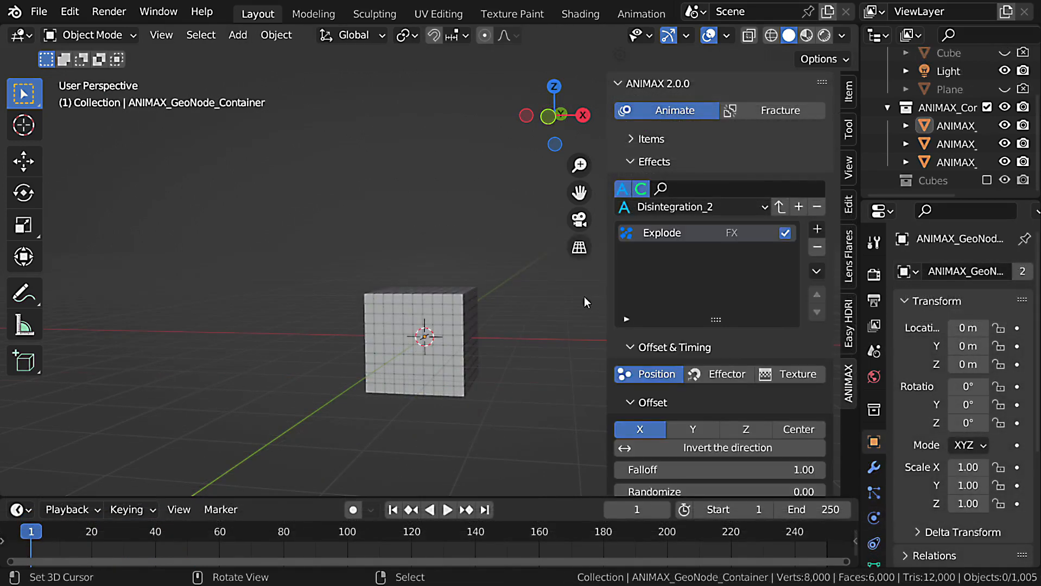
pyautogui.scroll(-5, 735, 293)
pyautogui.scroll(-15, 735, 292)
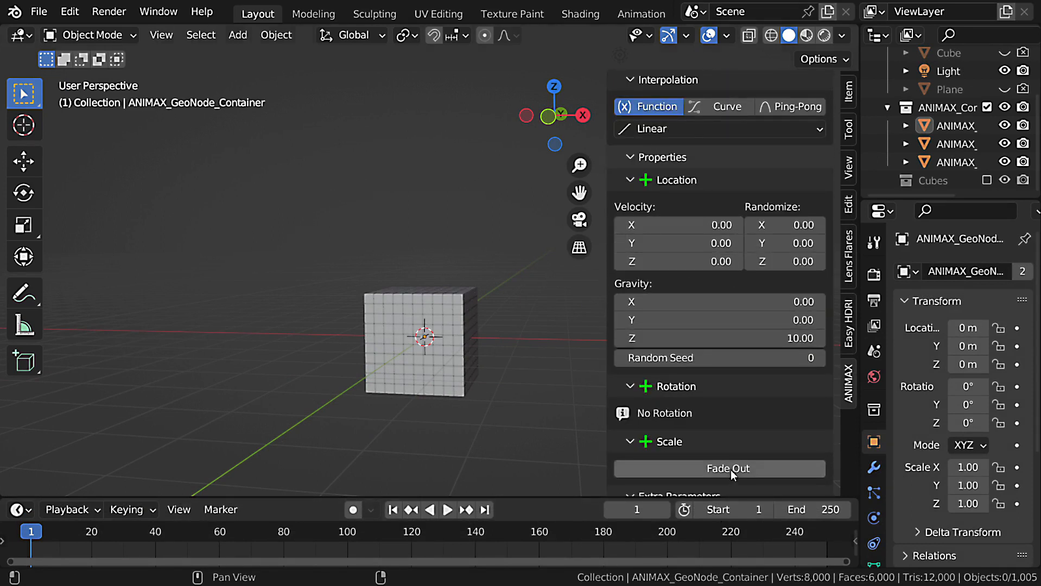
pyautogui.click(486, 350)
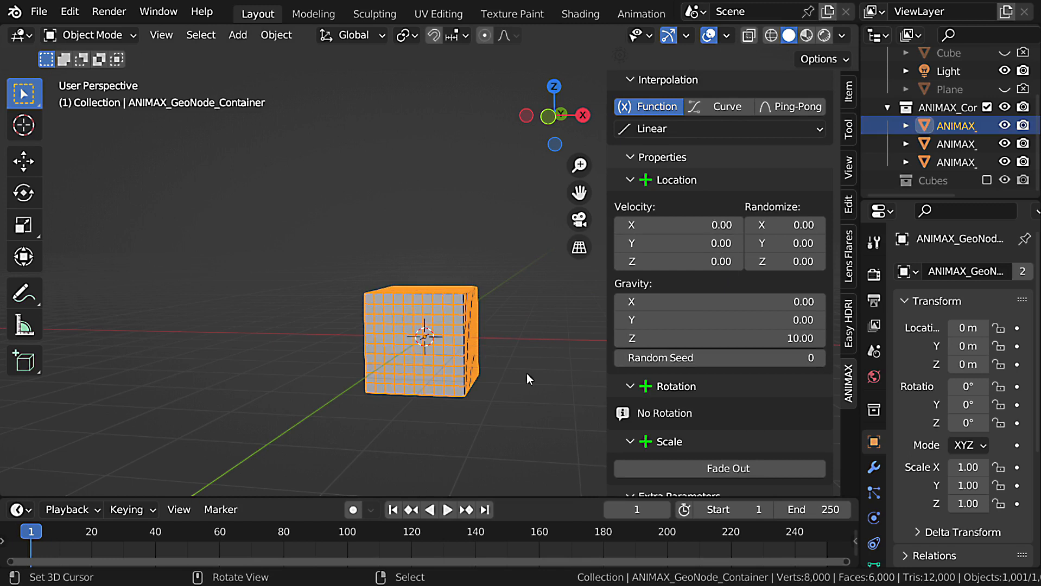
pyautogui.press('space')
pyautogui.press('Escape')
# Set the Explode effect's Z velocity to 8.55, play the animation and go to frame 24.
pyautogui.scroll(-2, 772, 403)
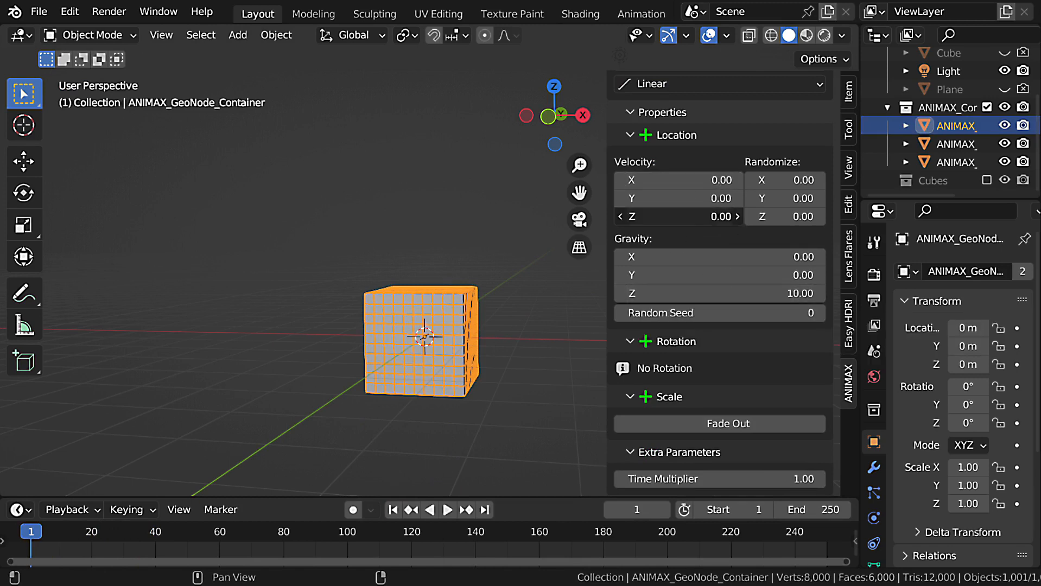
pyautogui.press('space')
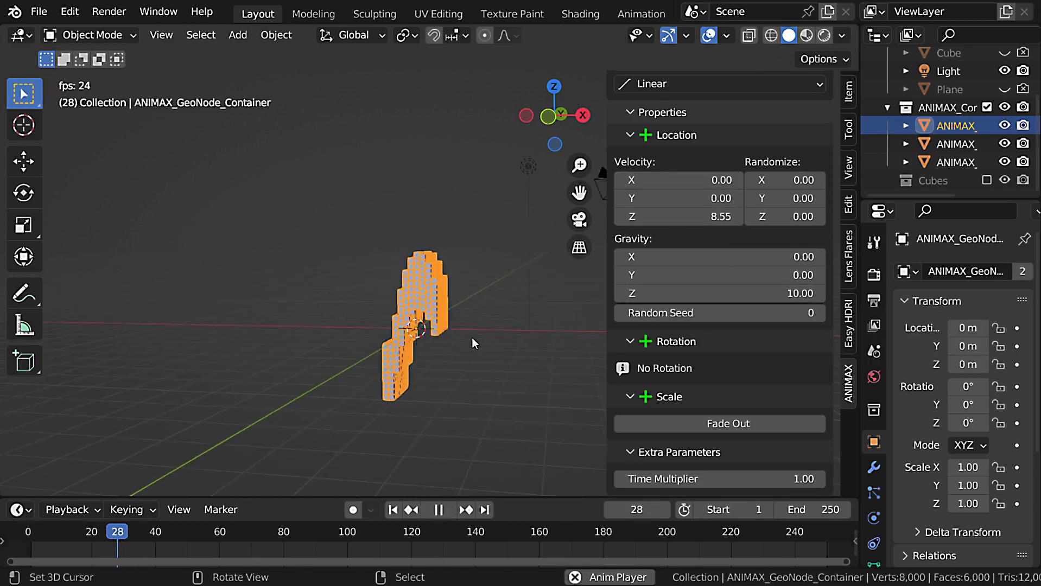
pyautogui.moveTo(88, 533); pyautogui.dragTo(106, 537)
# Set the X velocity to -7.17, play the animation and return to the first frame.
pyautogui.moveTo(679, 179); pyautogui.dragTo(534, 320)
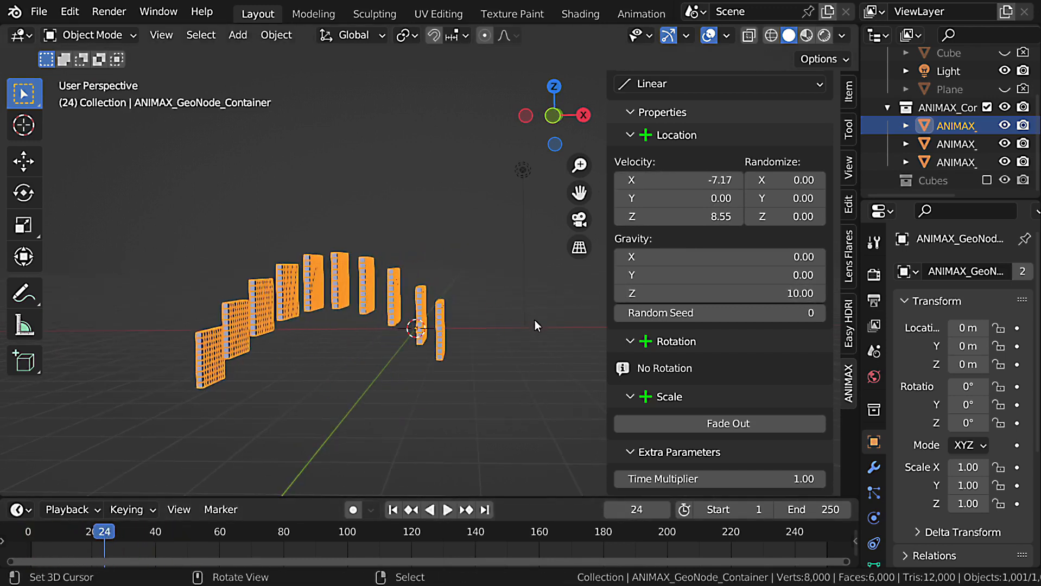
pyautogui.press('space')
# Set the Time Multiplier to 1.5, play the animation and scrub from the first frame to frame 25.
pyautogui.press('space')
pyautogui.hotkey('shift', 'Left')
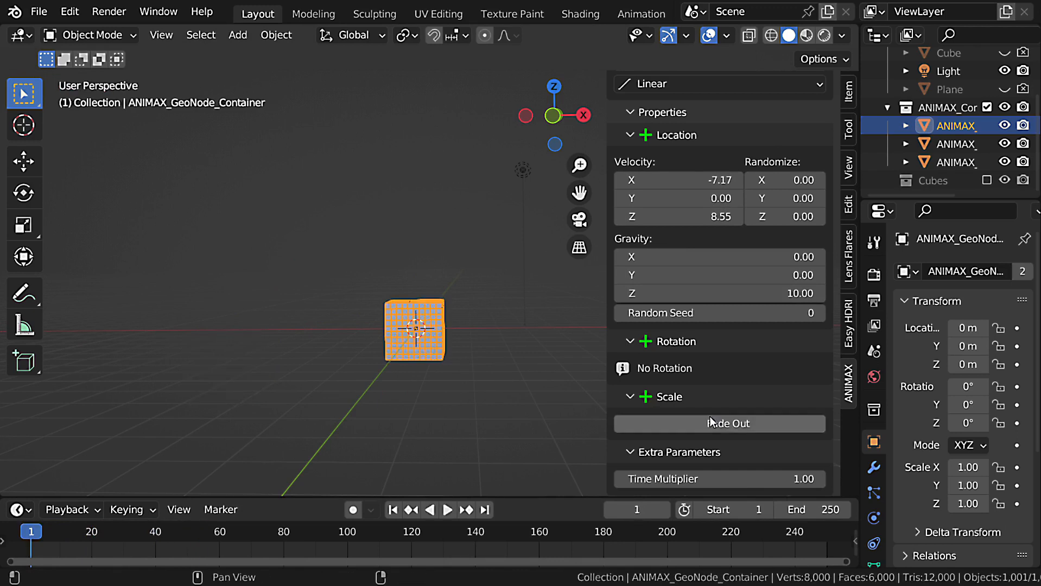
pyautogui.click(748, 480)
pyautogui.write('1.5')
pyautogui.press('Return')
pyautogui.press('space')
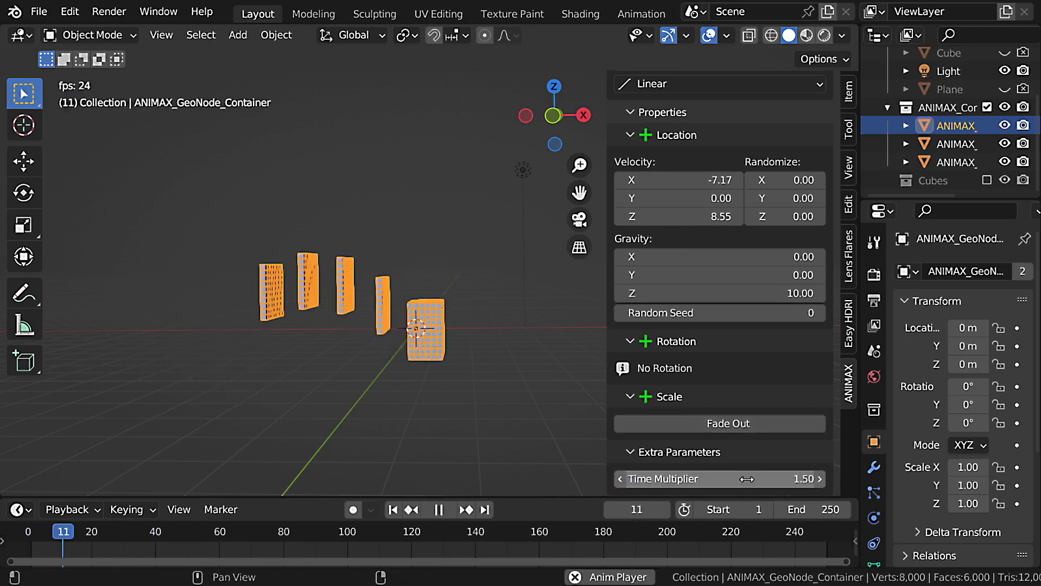
pyautogui.moveTo(472, 401); pyautogui.dragTo(511, 416, button='middle')
pyautogui.press('space')
pyautogui.hotkey('shift', 'Left')
pyautogui.moveTo(34, 535); pyautogui.dragTo(108, 535)
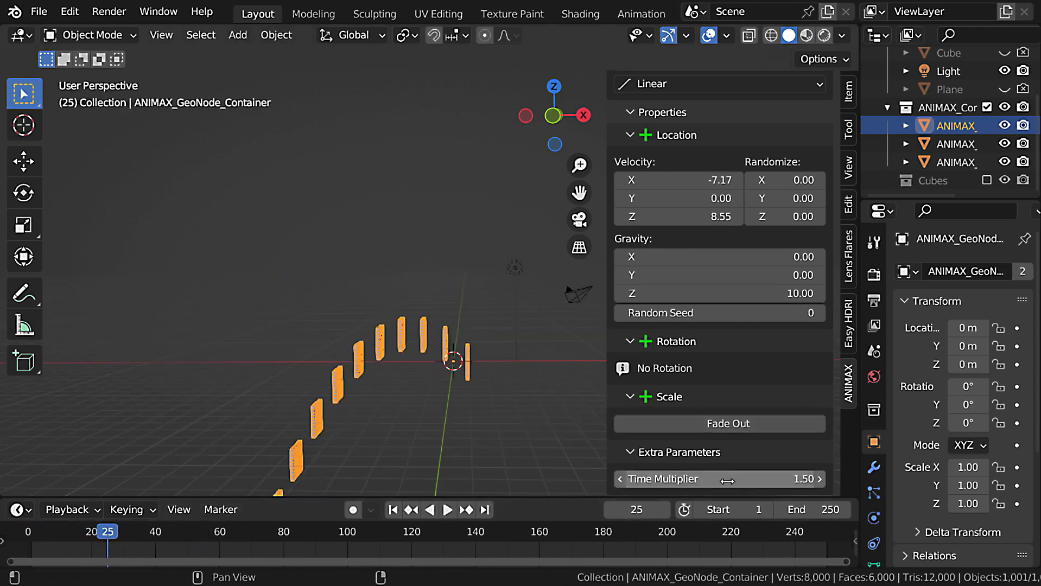
# Lower the Time Multiplier to 1.17 and play the animation from frame 25.
pyautogui.moveTo(725, 480)
pyautogui.mouseDown()
pyautogui.moveTo(644, 479)
pyautogui.moveTo(707, 480)
pyautogui.mouseUp()
pyautogui.press('space')
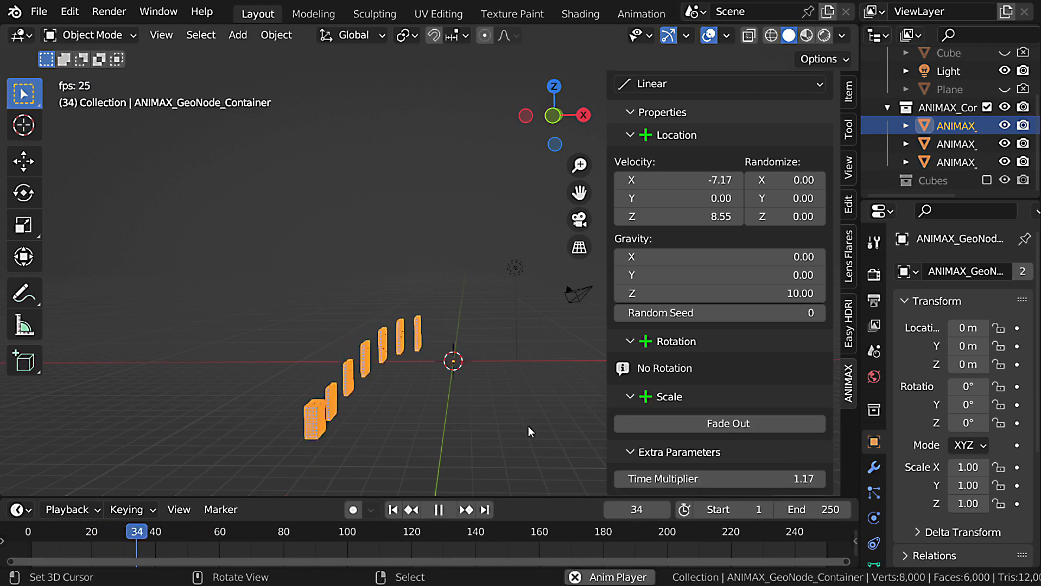
pyautogui.press('Escape')
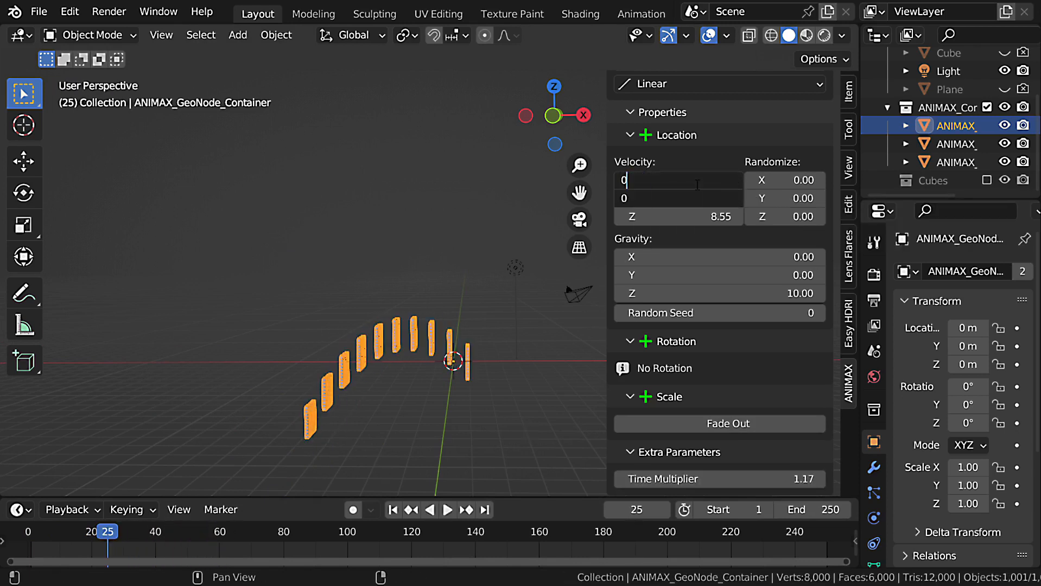
# Set the X and Y velocity to 0 and all velocity Randomize values to 10, and play the explosion from the first frame.
pyautogui.press('Return')
pyautogui.moveTo(783, 186); pyautogui.dragTo(783, 216)
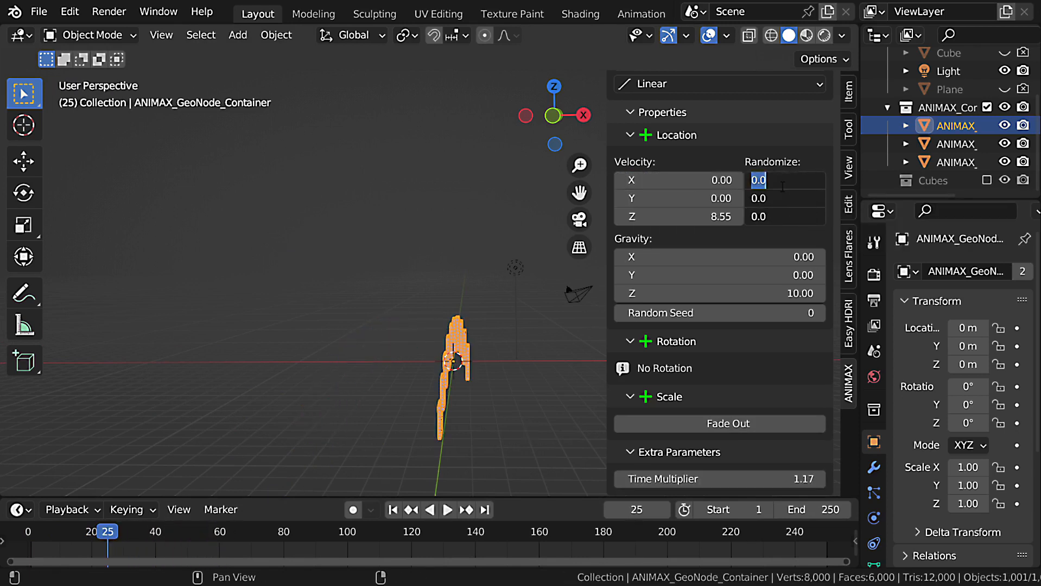
pyautogui.write('10')
pyautogui.press('Return')
pyautogui.hotkey('shift', 'Left')
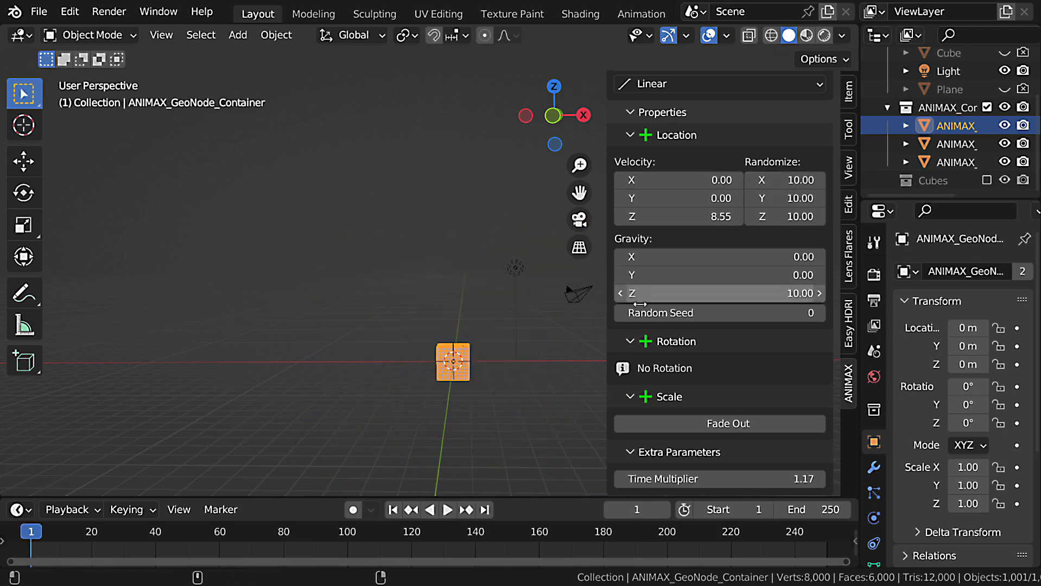
pyautogui.moveTo(532, 271); pyautogui.dragTo(401, 279, button='middle')
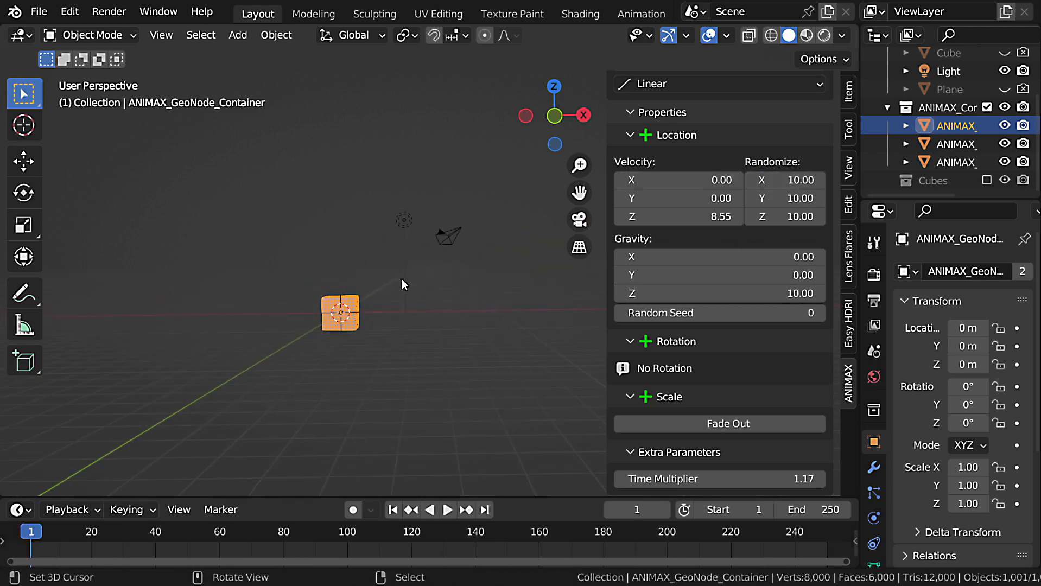
pyautogui.press('space')
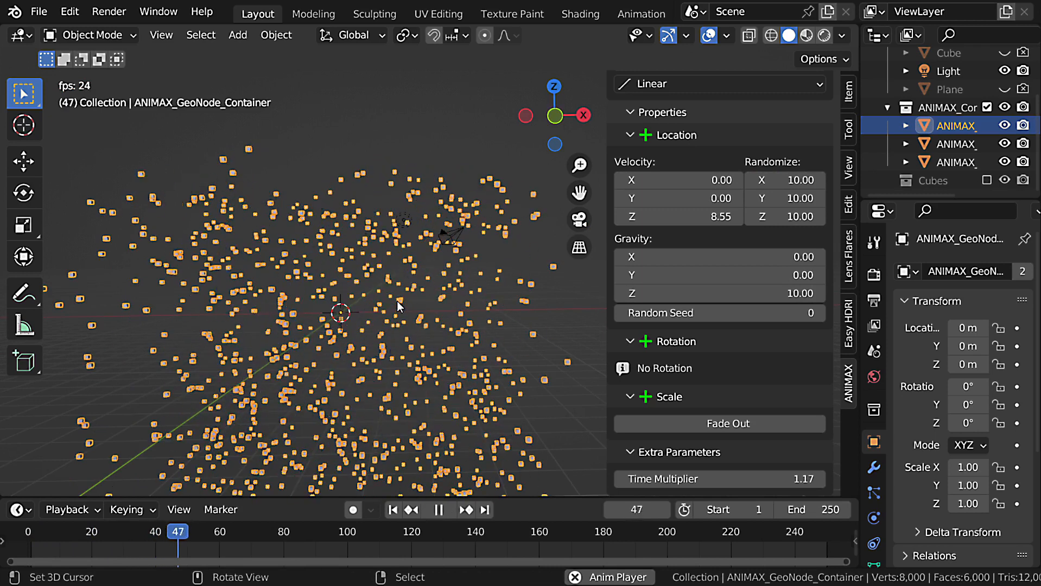
pyautogui.press('Escape')
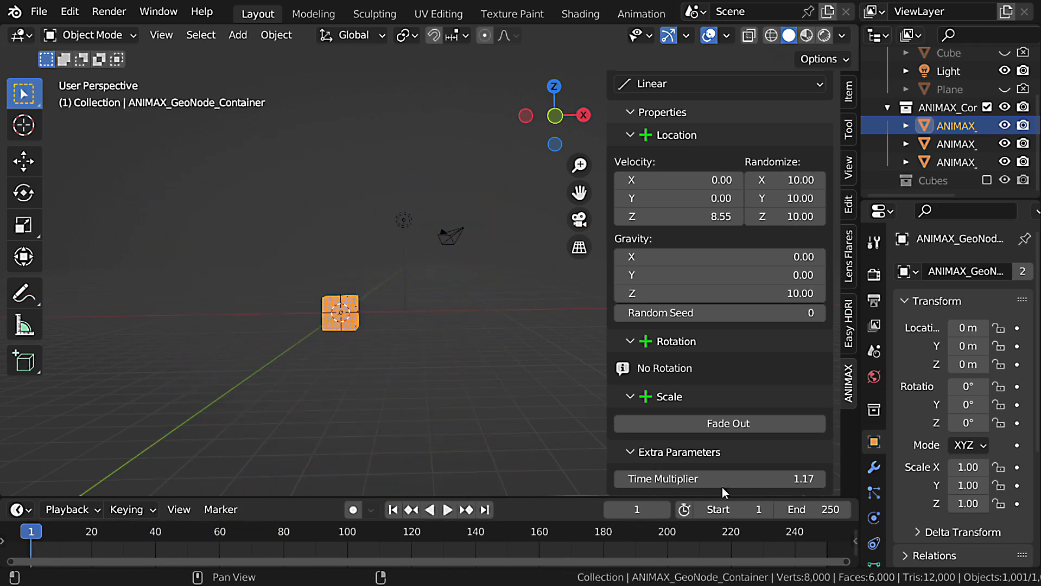
# Set the Explode effect's Time Multiplier to 1.5 and replay the scattering cubes.
pyautogui.click(722, 479)
pyautogui.write('1.5')
pyautogui.press('Return')
pyautogui.press('space')
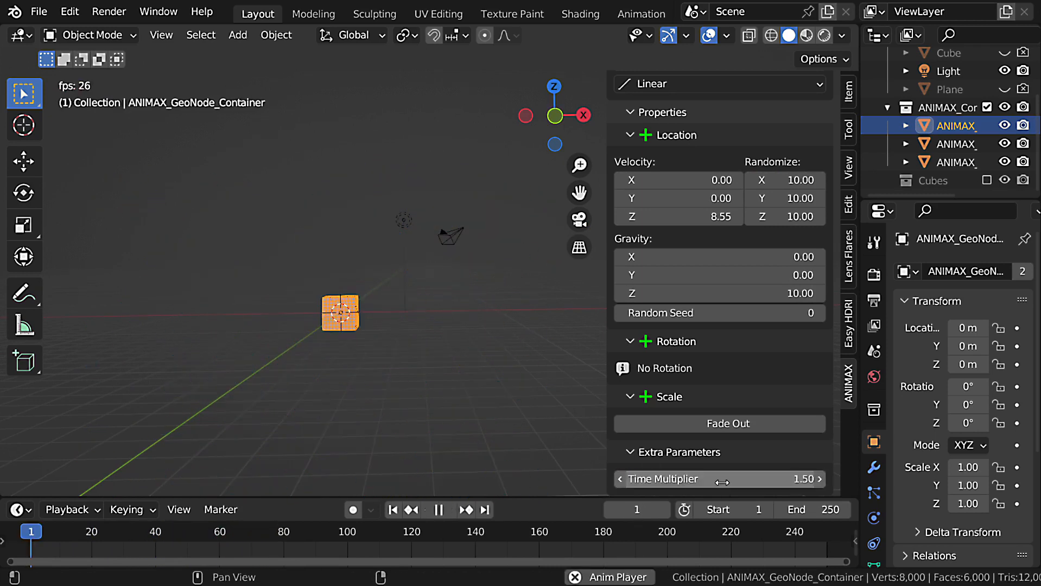
pyautogui.press('Escape')
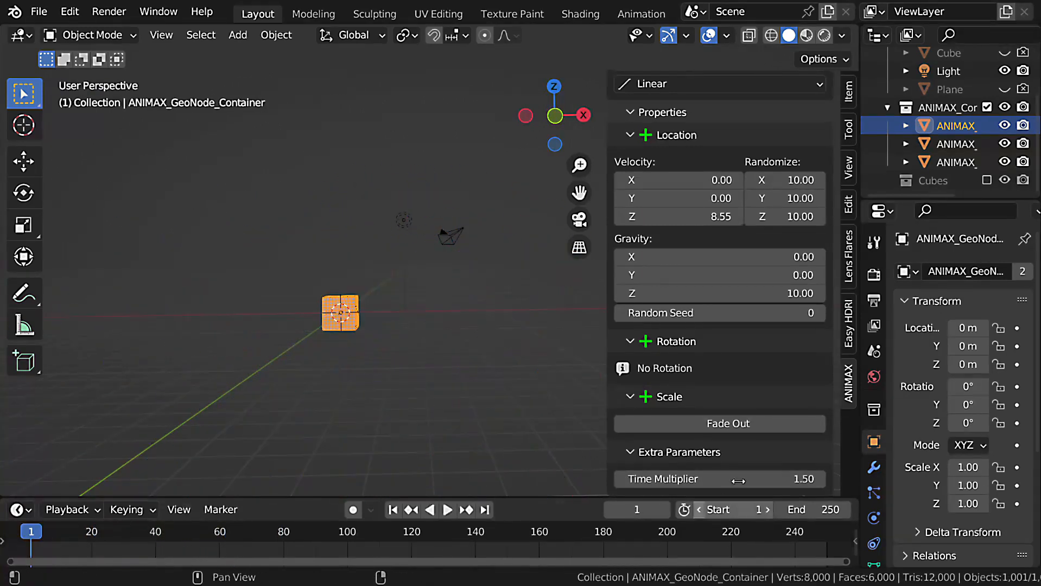
# Enable Fade Out on the Explode effect and play it, and replay it with Smooth Step set to 0.
pyautogui.click(751, 422)
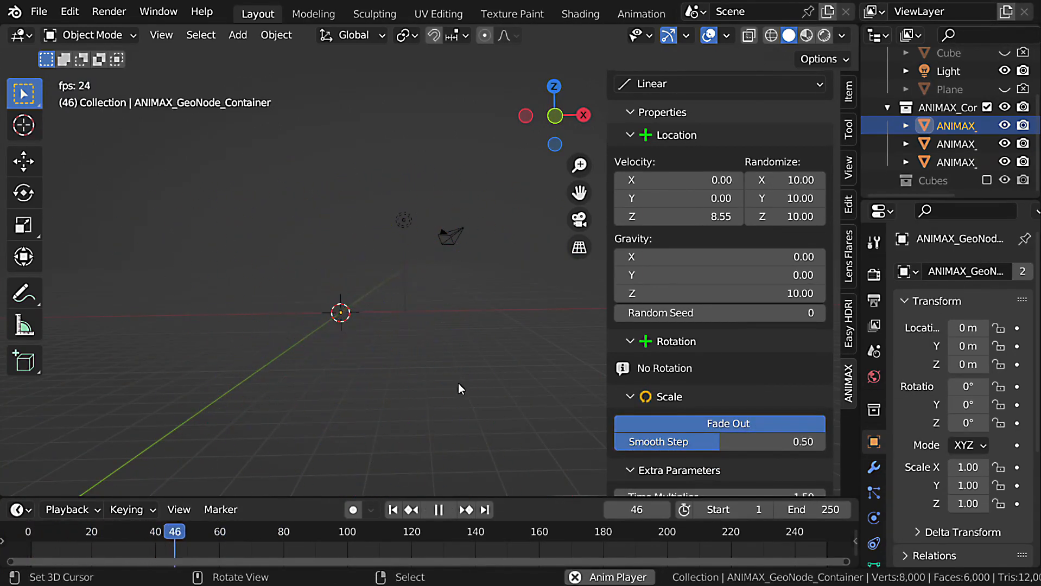
pyautogui.press('Escape')
pyautogui.press('space')
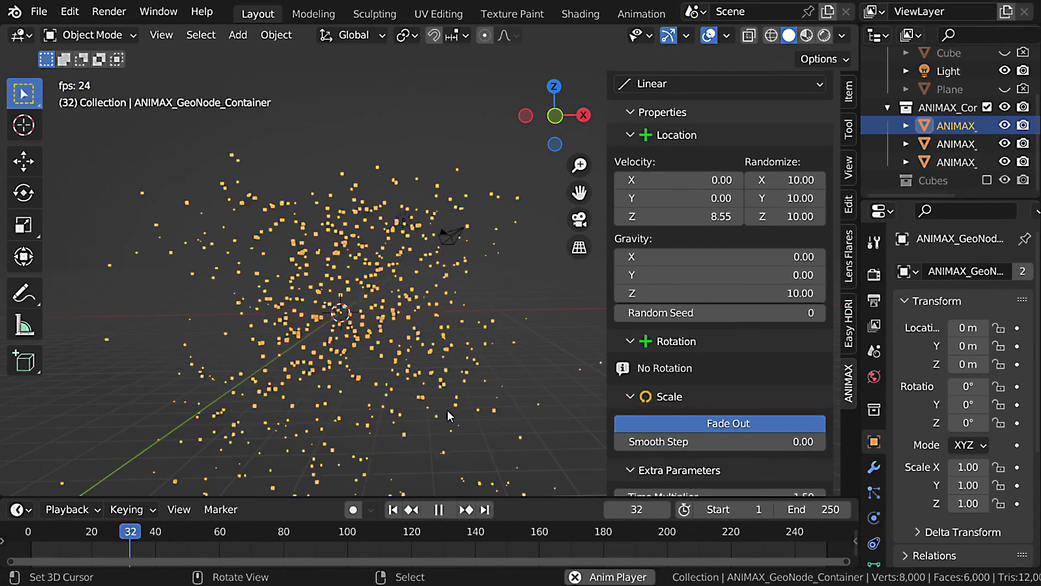
pyautogui.press('Escape')
# Set the offset Falloff to 10 and Randomize to 1, and start playing the explosion.
pyautogui.scroll(10, 715, 348)
pyautogui.scroll(12, 715, 348)
pyautogui.scroll(-3, 725, 338)
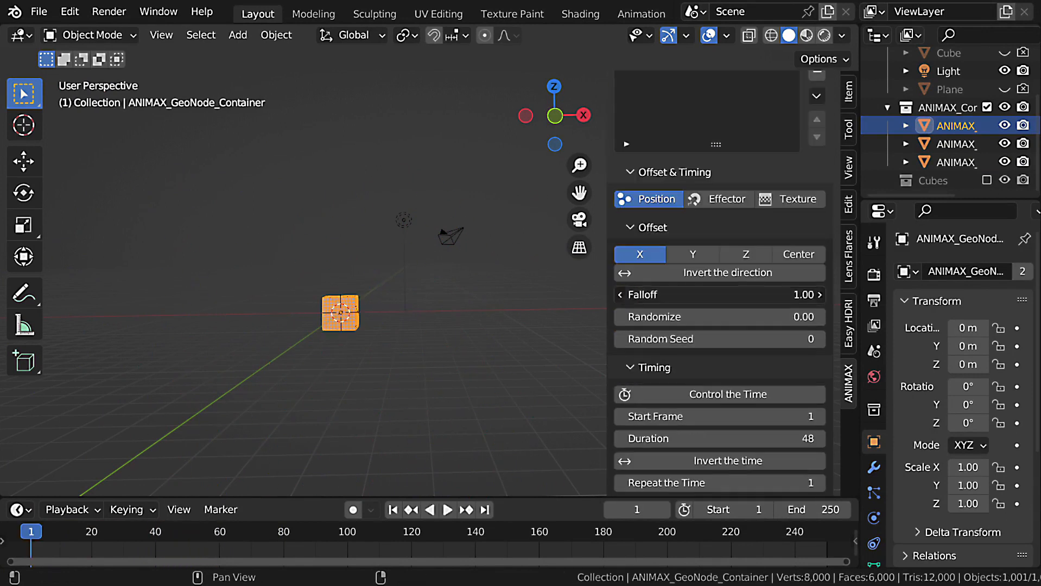
pyautogui.press('Tab')
pyautogui.write('1')
pyautogui.press('Return')
pyautogui.press('space')
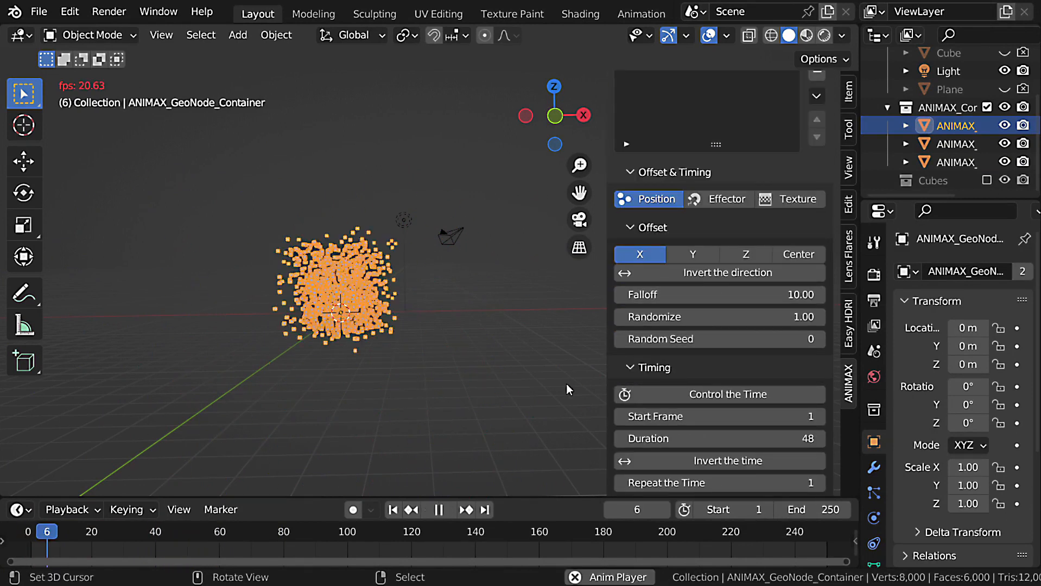
# Set the effect's Duration to 60 during playback and stop the animation.
pyautogui.click(736, 439)
pyautogui.write('60')
pyautogui.press('Return')
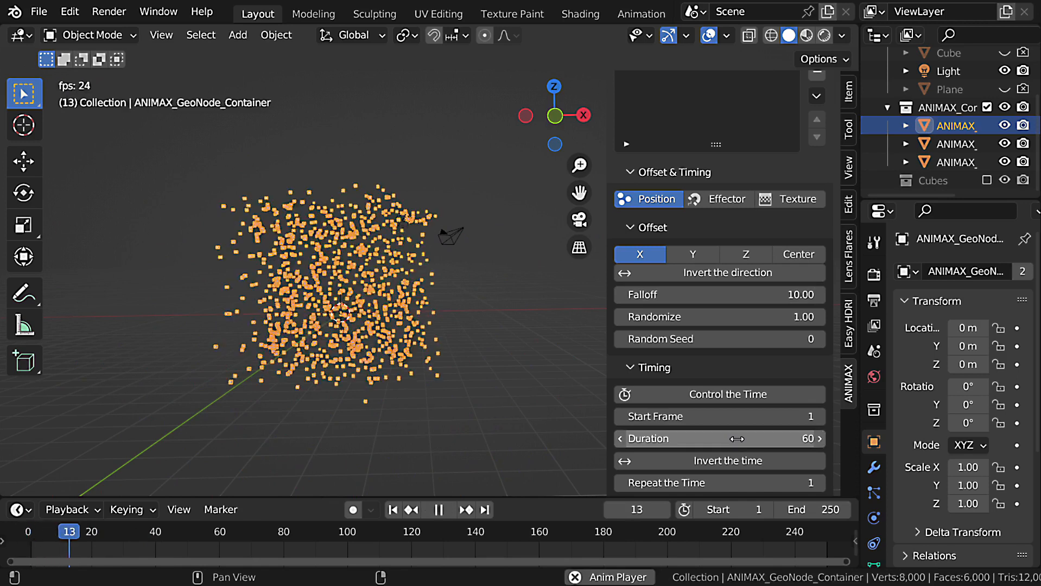
pyautogui.press('Escape')
# Remove the Explode effect from the Disintegration_2 layer and add a Collapse effect.
pyautogui.scroll(-15, 736, 439)
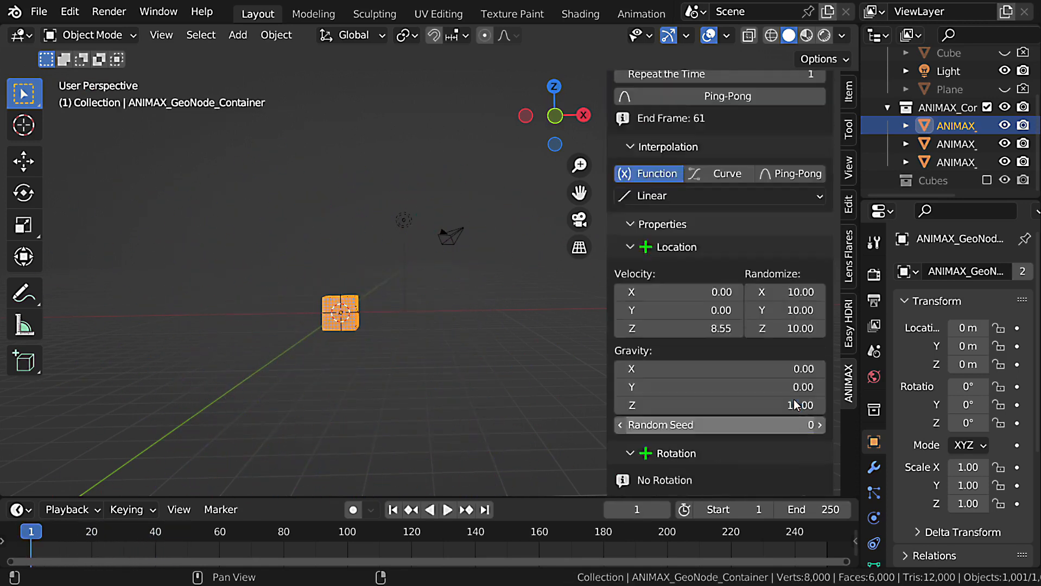
pyautogui.scroll(20, 794, 401)
pyautogui.scroll(3, 794, 401)
pyautogui.click(821, 250)
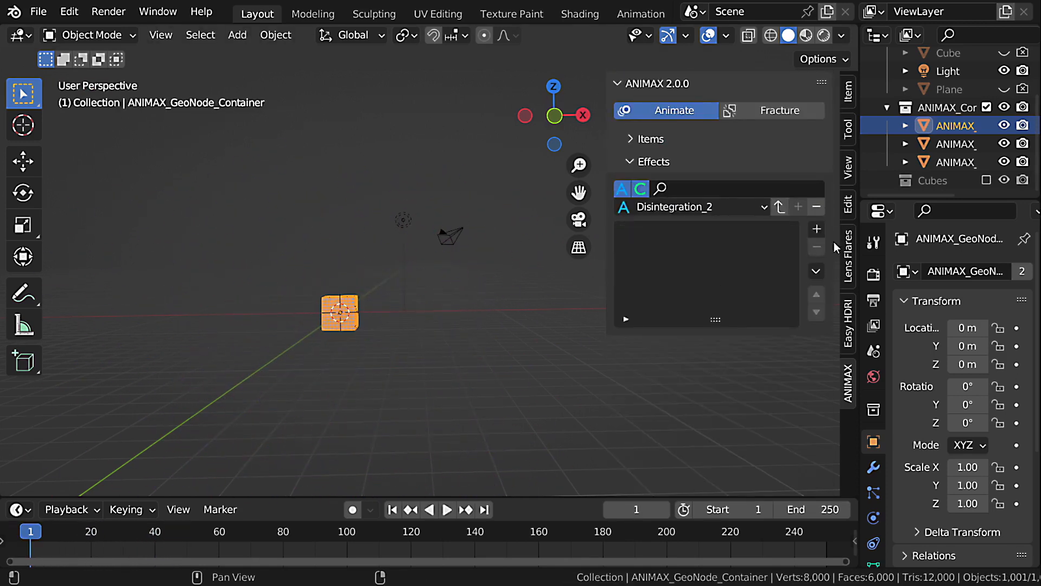
pyautogui.click(823, 233)
pyautogui.click(571, 318)
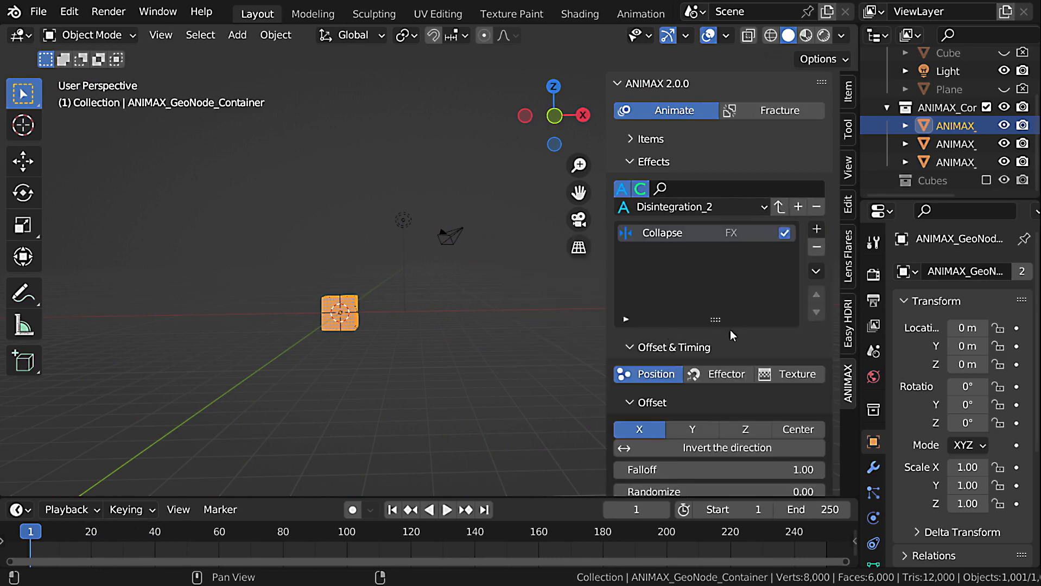
# Play the Collapse effect, go to frame 29 and set the Collapse Axis X value to 1.
pyautogui.scroll(-15, 730, 330)
pyautogui.scroll(-2, 739, 330)
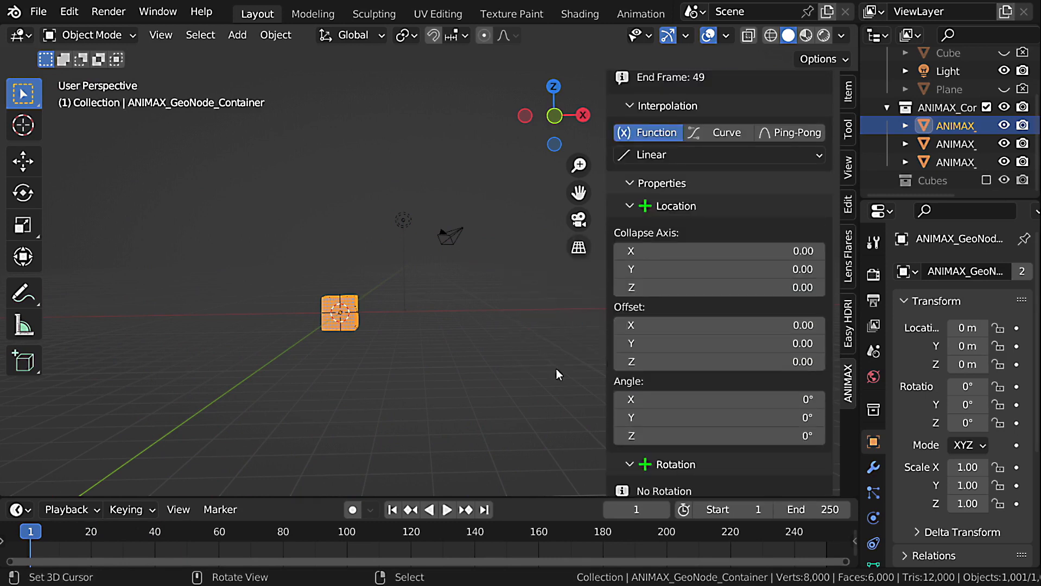
pyautogui.press('space')
pyautogui.press('Escape')
pyautogui.moveTo(122, 536); pyautogui.dragTo(120, 536)
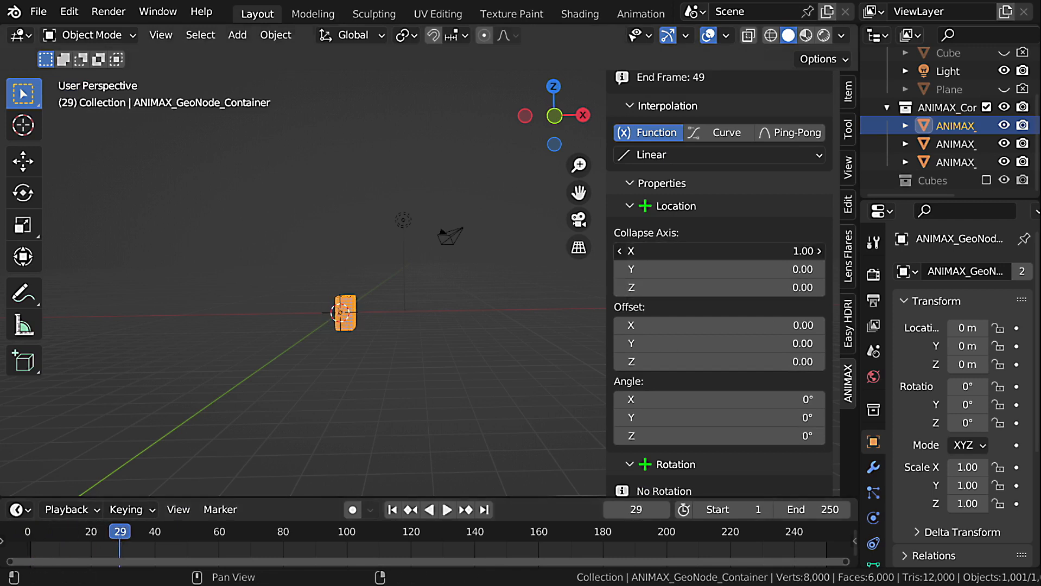
# Replay the cubes collapsing along X from the first frame, viewed closer and at an angle.
pyautogui.scroll(6, 322, 320)
pyautogui.moveTo(425, 307); pyautogui.dragTo(386, 307, button='middle')
pyautogui.moveTo(788, 245)
pyautogui.mouseDown()
pyautogui.moveTo(733, 245)
pyautogui.moveTo(788, 246)
pyautogui.mouseUp()
pyautogui.hotkey('shift', 'Left')
pyautogui.press('space')
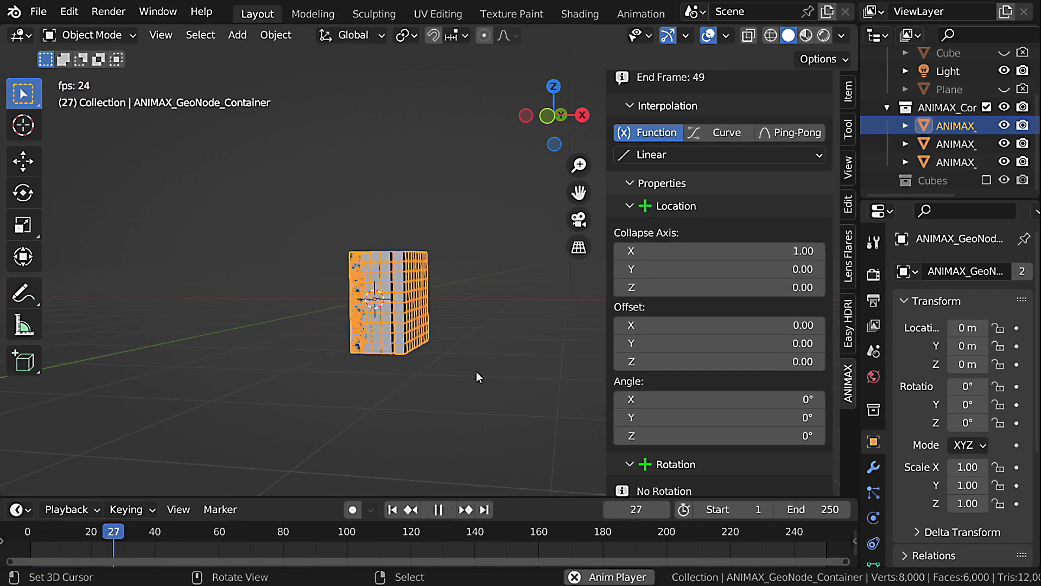
pyautogui.press('Escape')
pyautogui.scroll(10, 782, 246)
pyautogui.scroll(3, 781, 246)
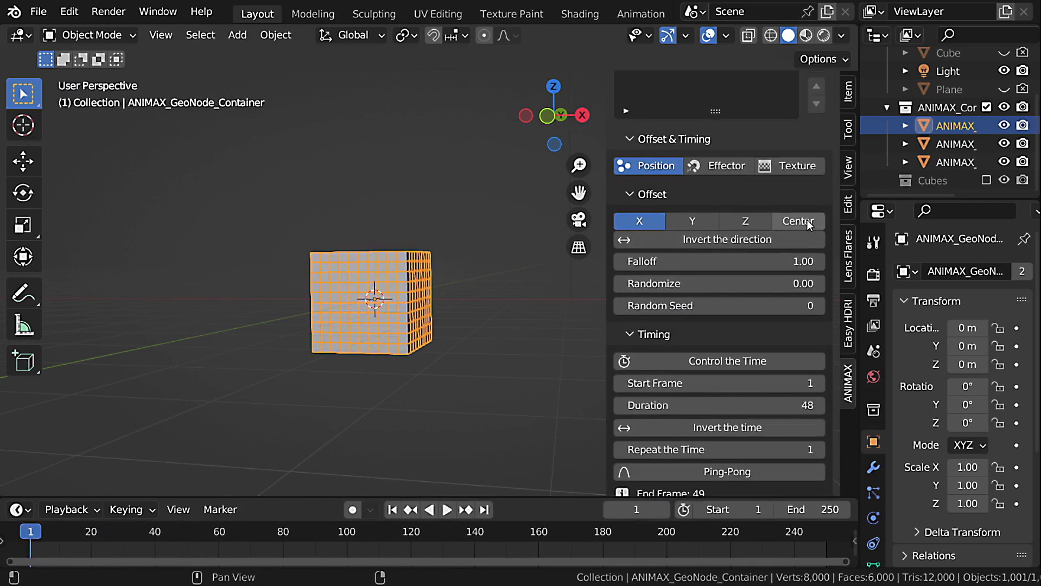
# Switch the Collapse effect's offset from X to Center and play the animation.
pyautogui.click(798, 221)
pyautogui.press('space')
pyautogui.press('Escape')
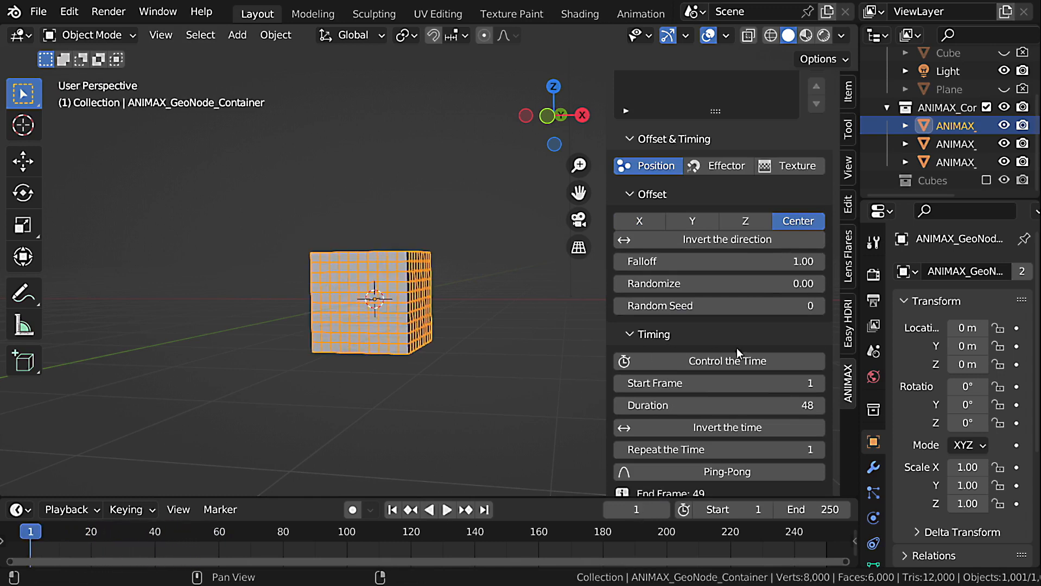
# Go to frame 62, set the Collapse Axis Y and Z values to 1, and replay the animation from the first frame.
pyautogui.scroll(-8, 727, 353)
pyautogui.moveTo(39, 529); pyautogui.dragTo(225, 530)
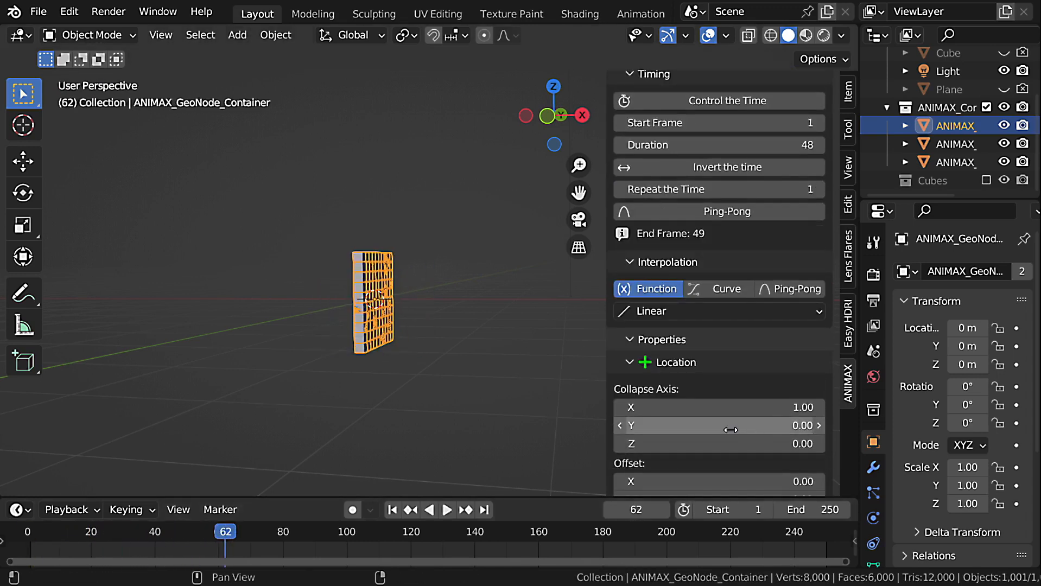
pyautogui.moveTo(727, 427); pyautogui.dragTo(787, 427)
pyautogui.moveTo(716, 447); pyautogui.dragTo(776, 446)
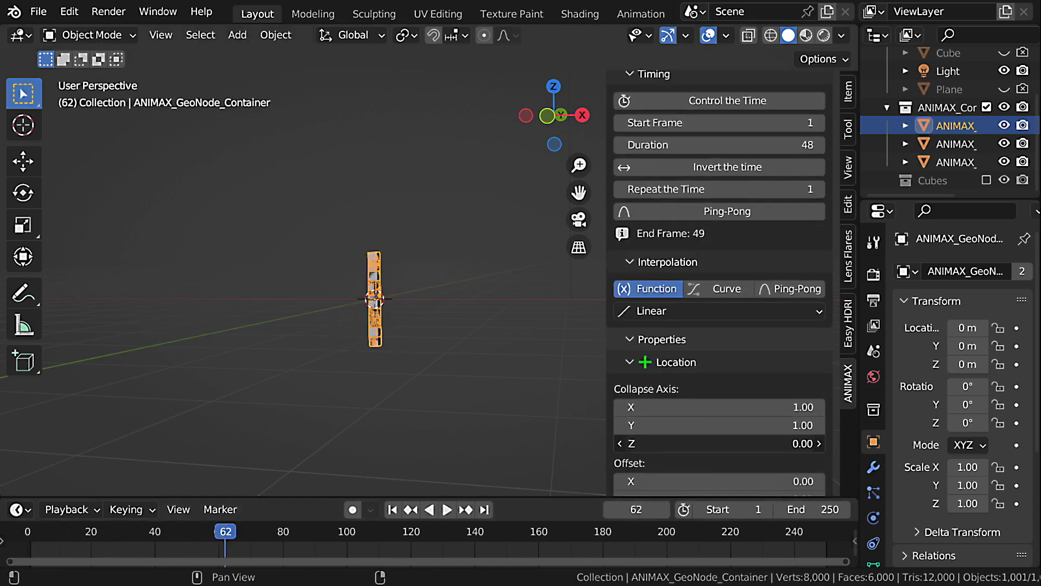
pyautogui.moveTo(660, 443); pyautogui.dragTo(722, 444)
pyautogui.hotkey('shift', 'Left')
pyautogui.press('space')
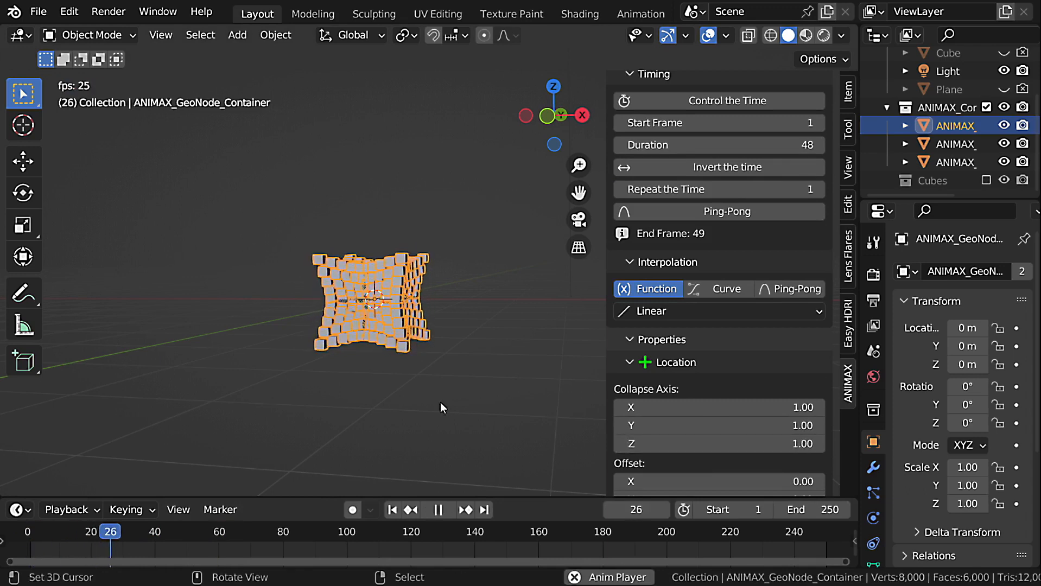
pyautogui.press('Escape')
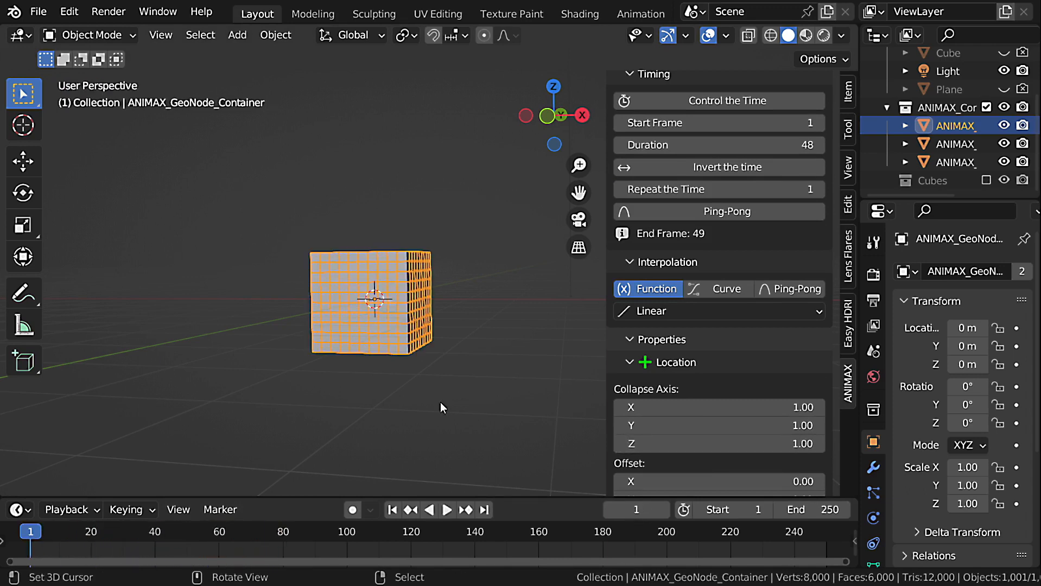
# Go to frame 85 and set the Collapse Axis Y and Z values to 0.
pyautogui.scroll(-4, 710, 403)
pyautogui.moveTo(35, 543); pyautogui.dragTo(258, 534)
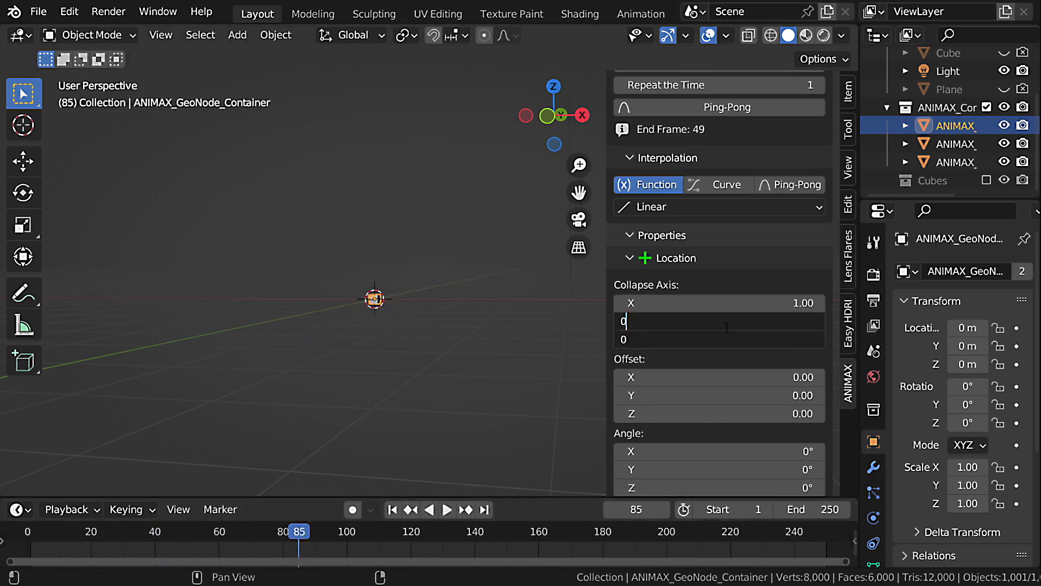
pyautogui.press('Return')
# Try shifting the collapsed cubes with the X, Y and Z values of the Collapse effect's Offset.
pyautogui.moveTo(723, 373); pyautogui.dragTo(744, 414)
pyautogui.rightClick(684, 373)
pyautogui.rightClick(705, 397)
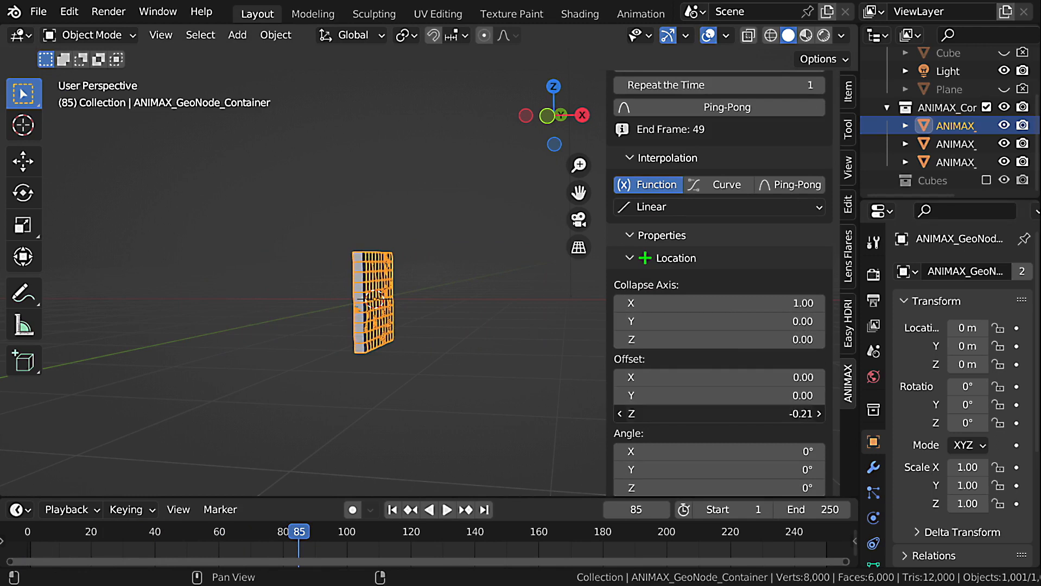
pyautogui.rightClick(743, 414)
# Set the Collapse effect's Angle Z to 42° and replay the animation from the first frame, viewed from above.
pyautogui.scroll(-4, 749, 402)
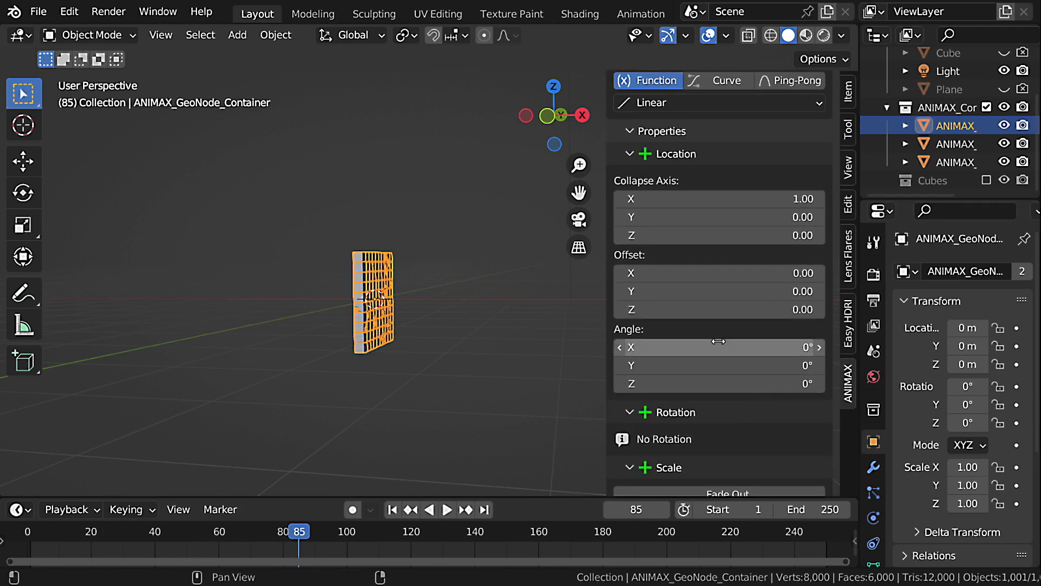
pyautogui.moveTo(720, 343); pyautogui.dragTo(776, 343)
pyautogui.rightClick(776, 343)
pyautogui.moveTo(715, 362); pyautogui.dragTo(749, 383)
pyautogui.rightClick(748, 365)
pyautogui.hotkey('shift', 'Left')
pyautogui.press('space')
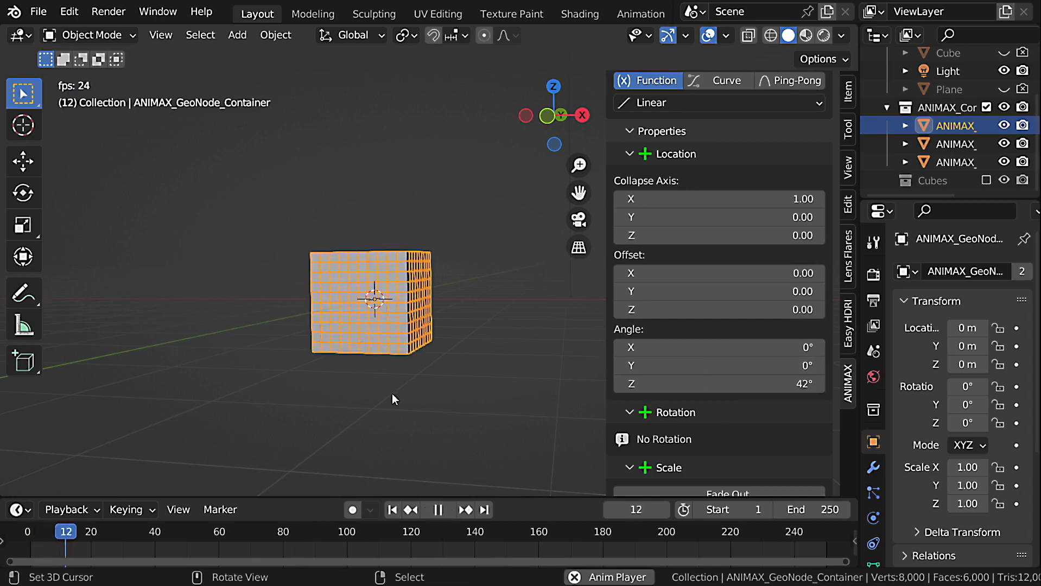
pyautogui.moveTo(392, 398)
pyautogui.mouseDown(button='middle')
pyautogui.moveTo(367, 364)
pyautogui.moveTo(408, 400)
pyautogui.mouseUp(button='middle')
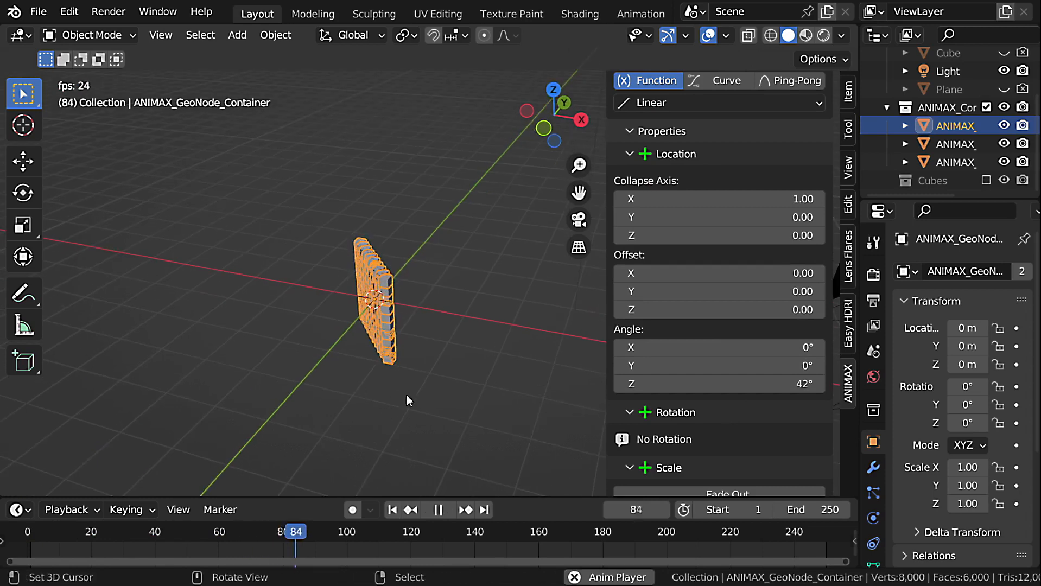
pyautogui.press('Escape')
# Enable Fade Out for the Collapse effect, set Smooth Step to 0, and play the animation.
pyautogui.scroll(-3, 742, 396)
pyautogui.click(732, 422)
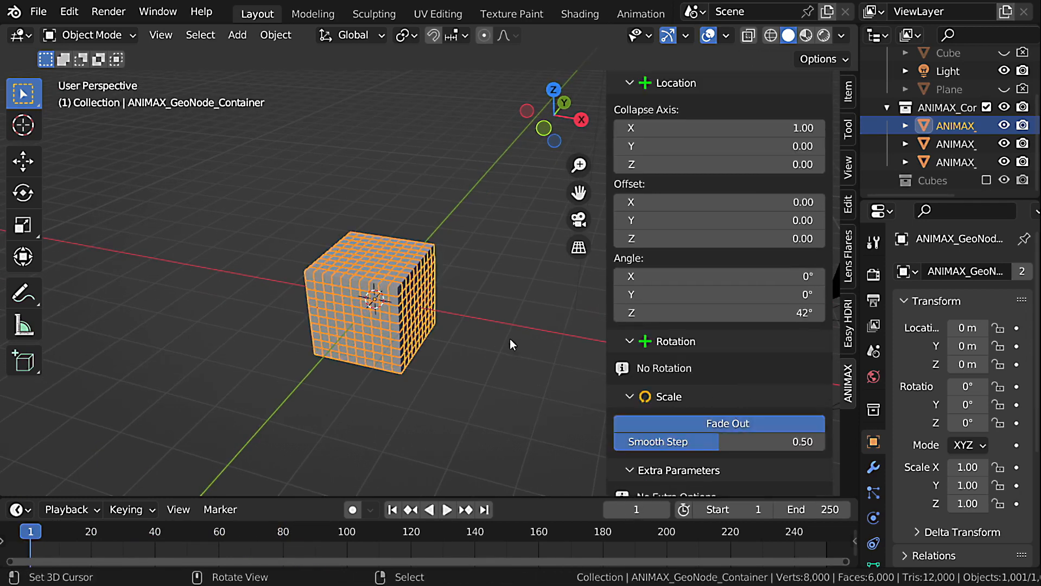
pyautogui.press('space')
pyautogui.press('Escape')
pyautogui.moveTo(708, 440); pyautogui.dragTo(579, 442)
pyautogui.press('space')
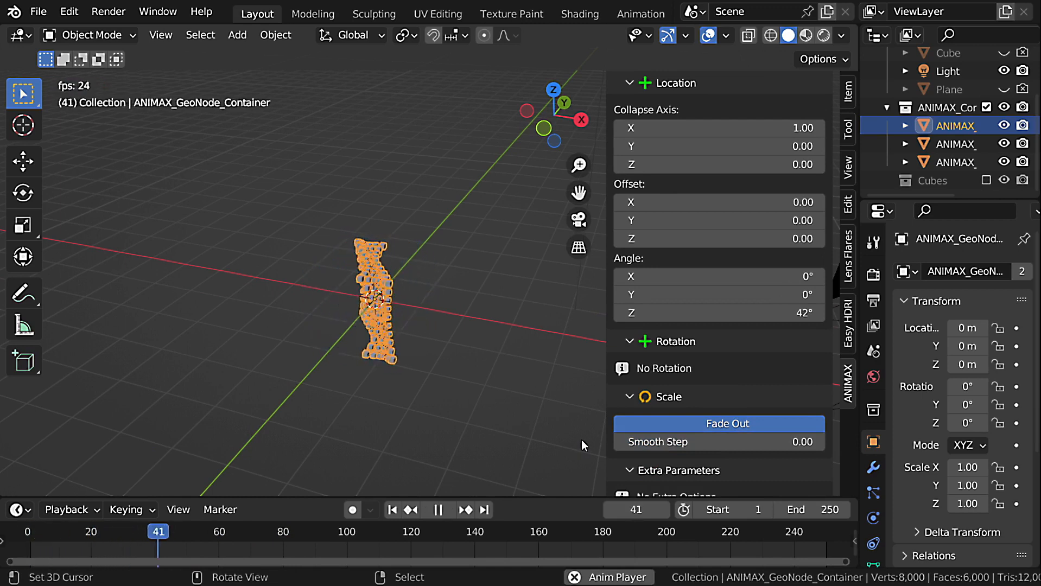
pyautogui.press('Escape')
# Replace the Collapse effect in the Disintegration_2 layer with a Robotic effect and play the animation.
pyautogui.scroll(15, 828, 261)
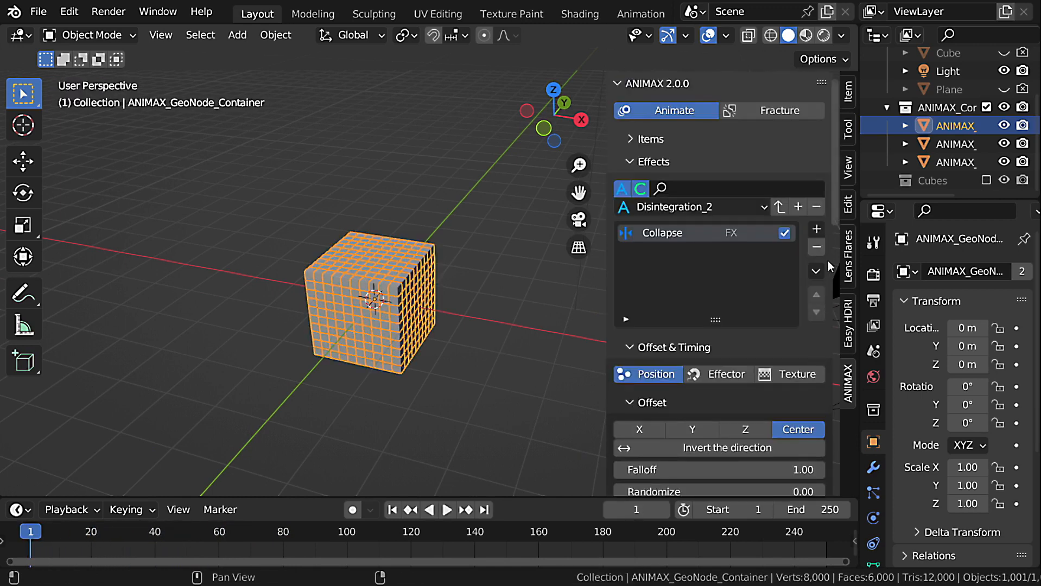
pyautogui.click(816, 247)
pyautogui.click(817, 229)
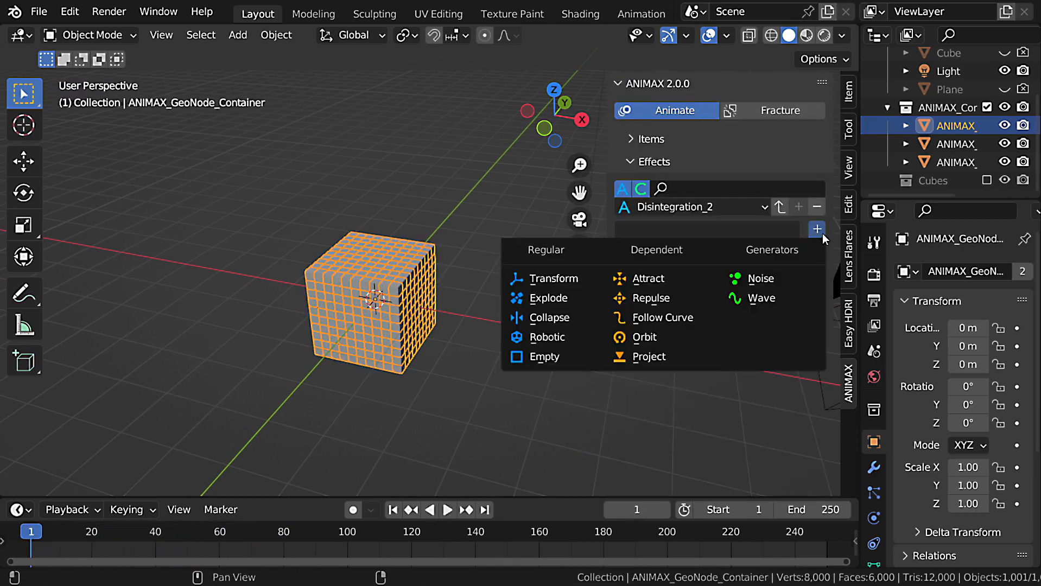
pyautogui.click(581, 332)
pyautogui.moveTo(530, 345); pyautogui.dragTo(487, 320, button='middle')
pyautogui.press('space')
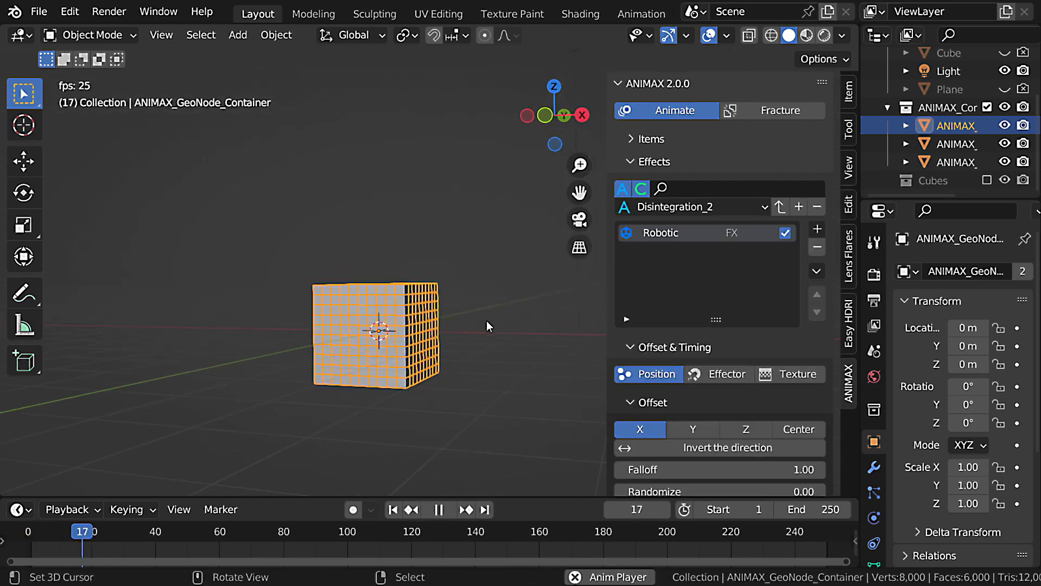
pyautogui.press('Escape')
# Set the Robotic effect's Location X, Y and Z values to 1 and play the animation.
pyautogui.scroll(-20, 702, 373)
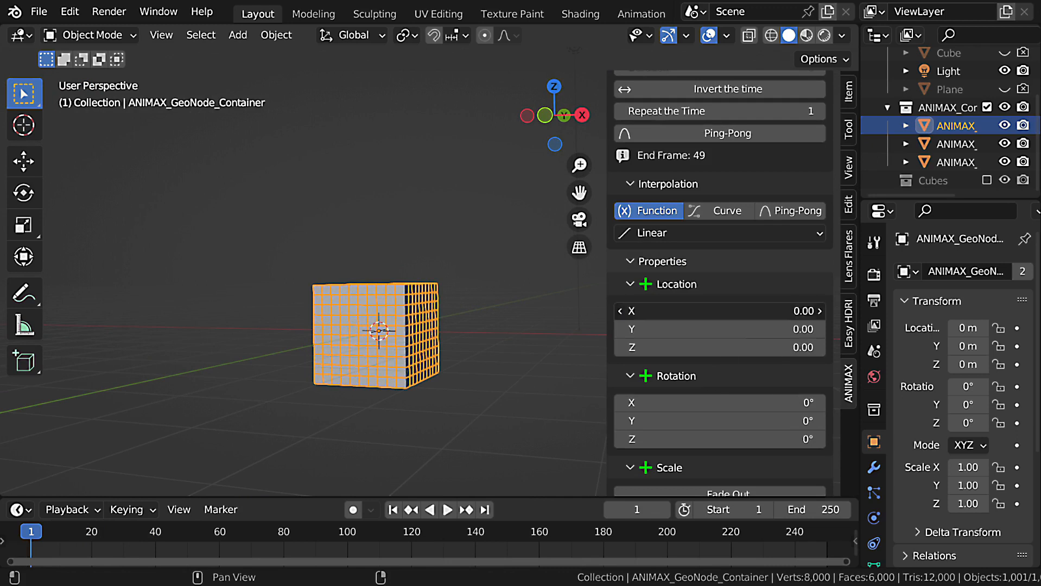
pyautogui.click(754, 308)
pyautogui.press('Return')
pyautogui.press('space')
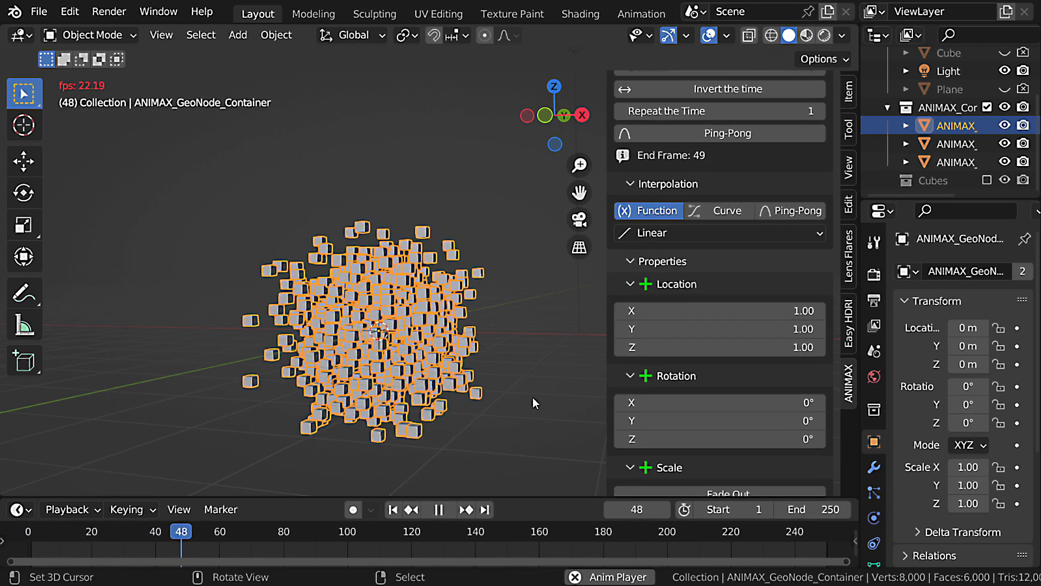
pyautogui.press('Escape')
# Set the Robotic effect's Rotation X, Y and Z values to 180° and play the animation.
pyautogui.moveTo(729, 408); pyautogui.dragTo(731, 439)
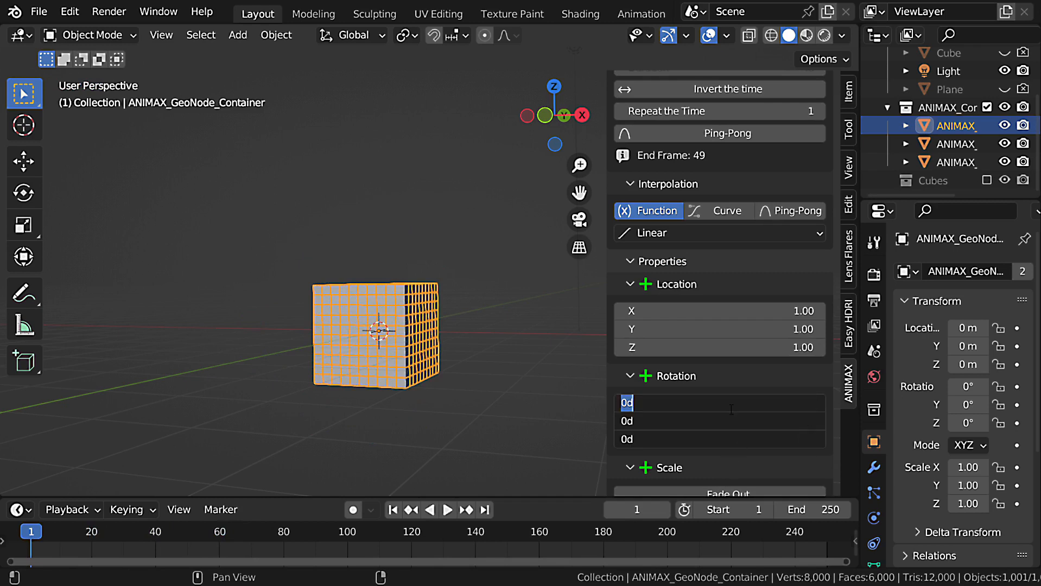
pyautogui.write('180')
pyautogui.press('Return')
pyautogui.press('space')
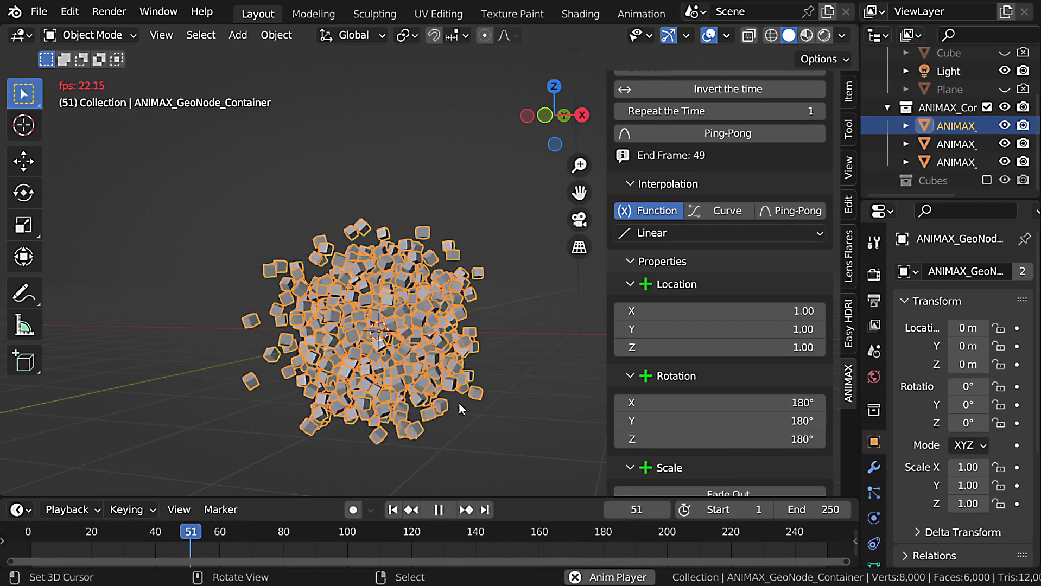
pyautogui.moveTo(458, 409); pyautogui.dragTo(559, 322, button='middle')
pyautogui.press('Escape')
# Show and select the Text item in the items list, and hide the Cubes item in the viewport.
pyautogui.scroll(20, 766, 240)
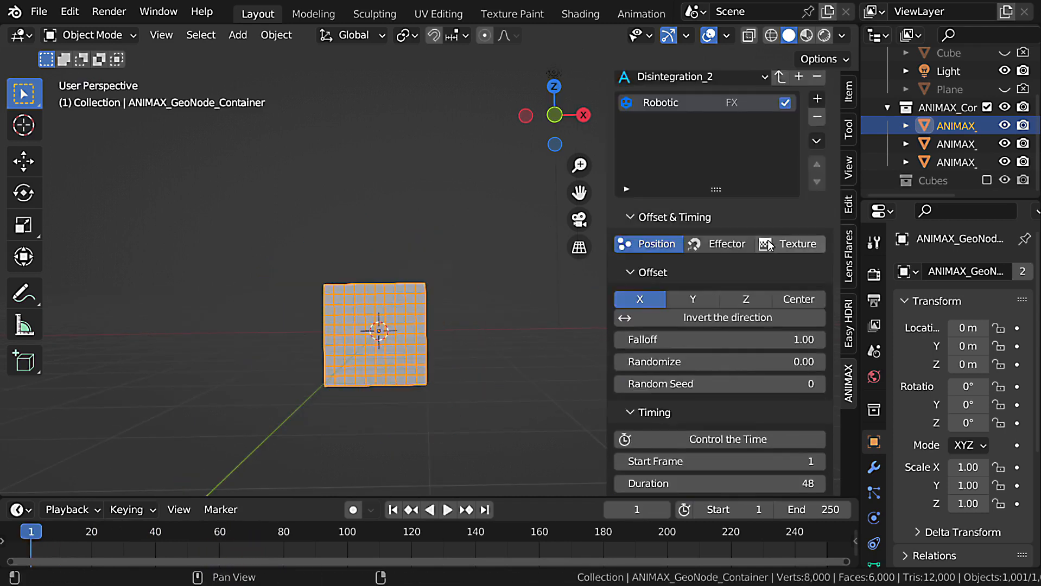
pyautogui.click(754, 190)
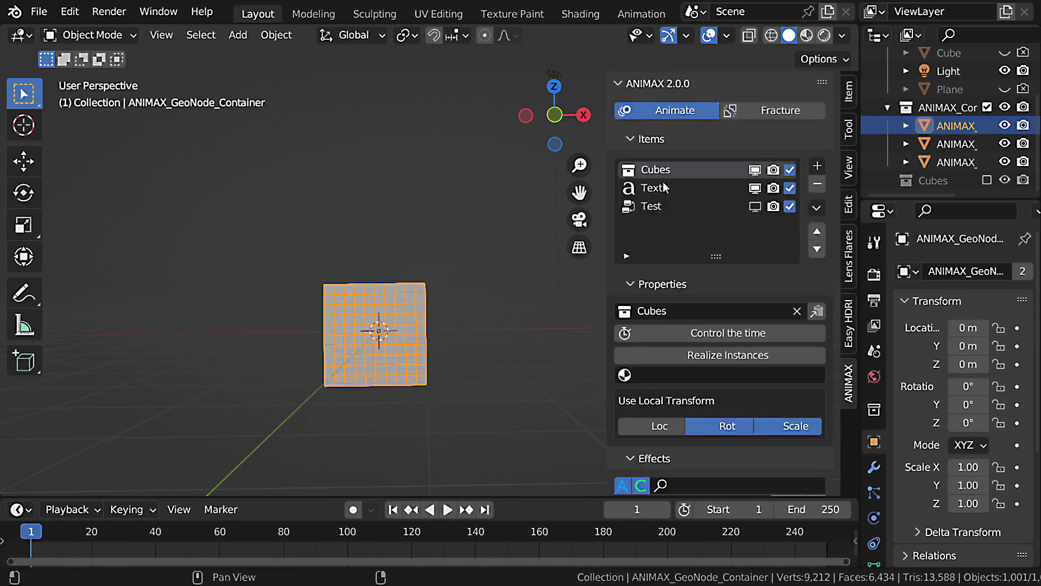
pyautogui.click(663, 186)
pyautogui.click(755, 170)
# Delete all effects acting on the text in the Disintegration_2 layer and add a Robotic effect.
pyautogui.scroll(-15, 749, 361)
pyautogui.click(820, 322)
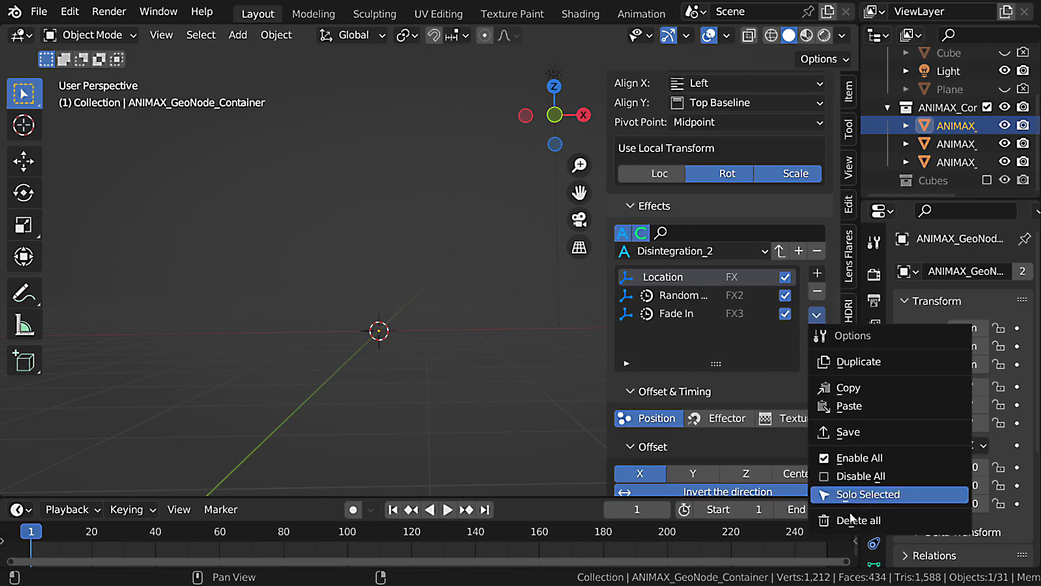
pyautogui.click(849, 513)
pyautogui.click(852, 555)
pyautogui.scroll(15, 763, 195)
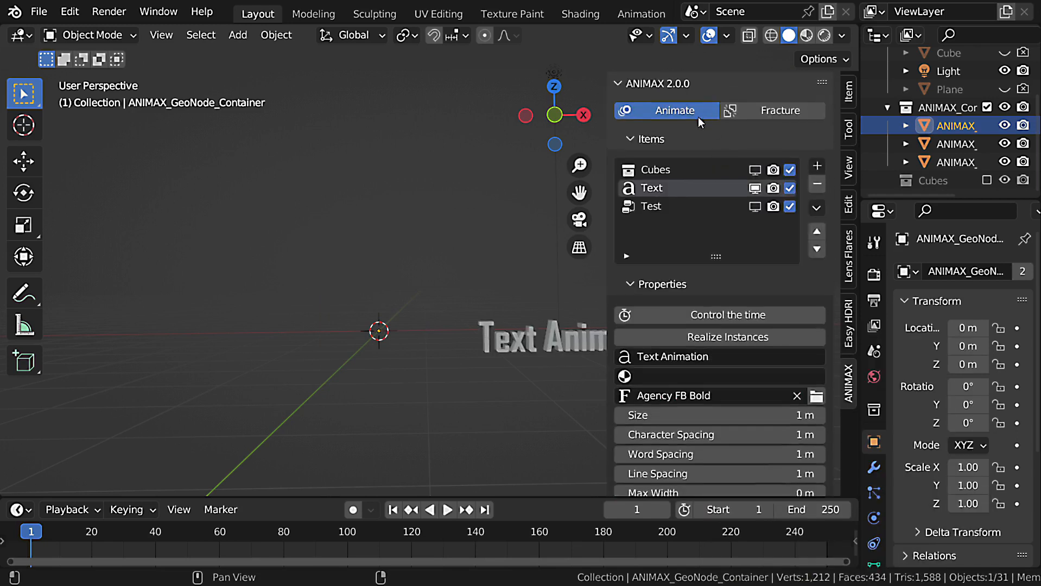
pyautogui.click(651, 140)
pyautogui.click(817, 228)
pyautogui.click(574, 341)
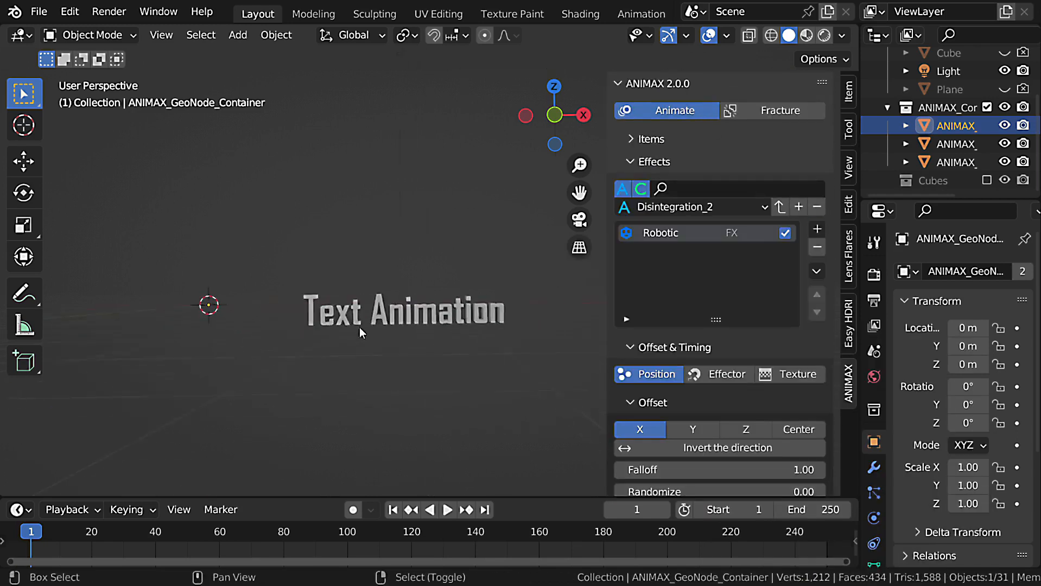
# Set the text's Robotic effect to Location 1 and Rotation 180° on all three axes.
pyautogui.scroll(-20, 692, 385)
pyautogui.moveTo(732, 338); pyautogui.dragTo(733, 374)
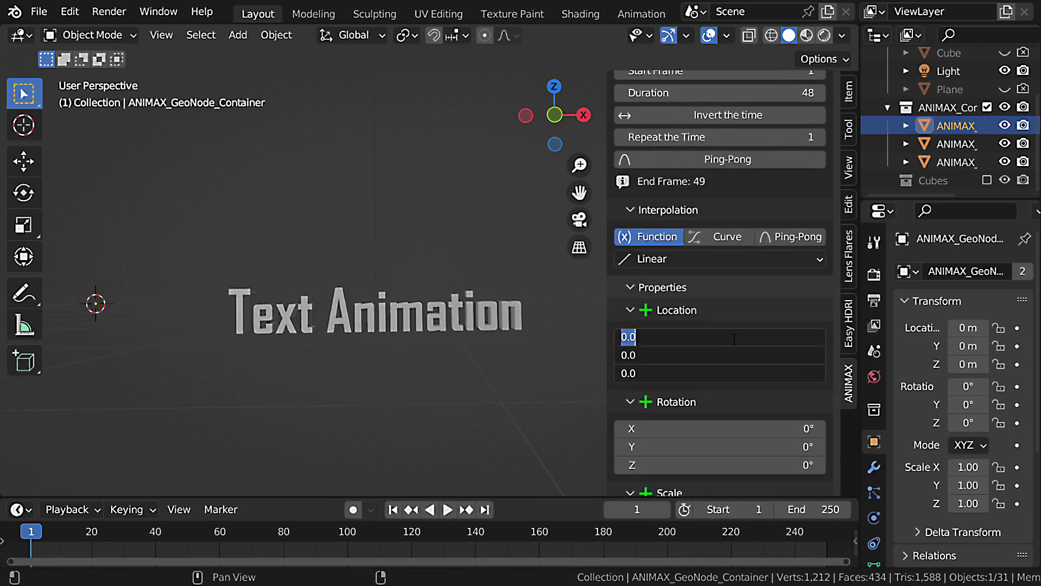
pyautogui.write('1')
pyautogui.press('Return')
pyautogui.moveTo(774, 429); pyautogui.dragTo(774, 465)
pyautogui.write('180')
pyautogui.press('Return')
# Play the Robotic text animation, select the text, and stop playback.
pyautogui.press('space')
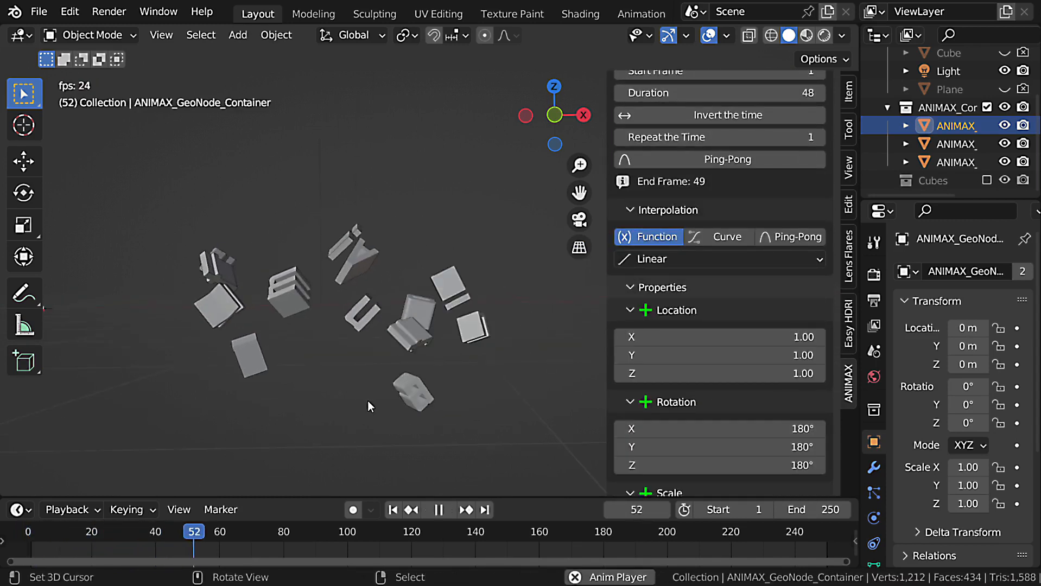
pyautogui.click(400, 333)
pyautogui.press('Escape')
# Invert the Robotic effect's time, enable Fade Out, and play the text animation.
pyautogui.scroll(5, 709, 358)
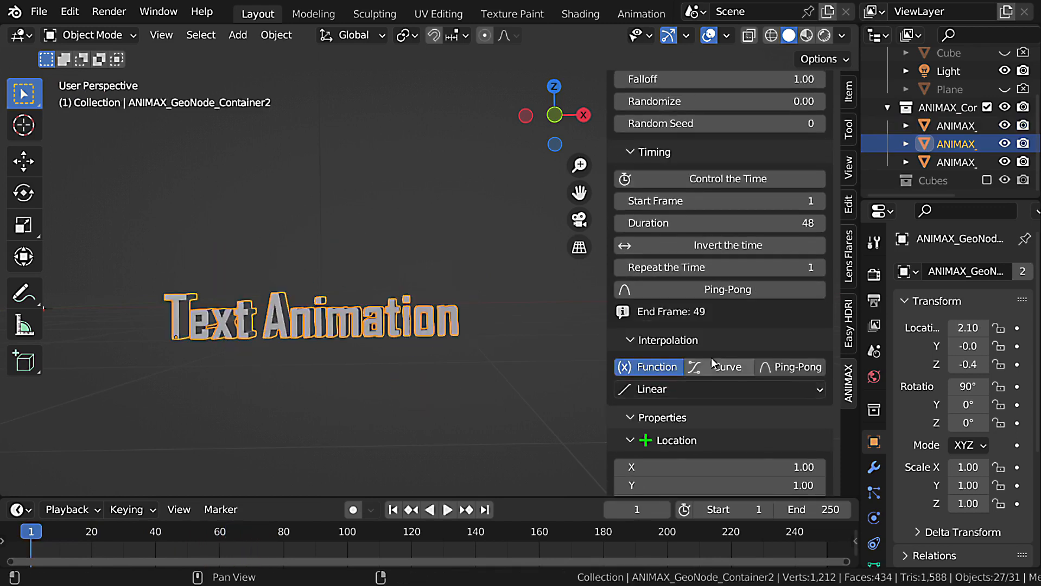
pyautogui.scroll(1, 712, 358)
pyautogui.click(736, 272)
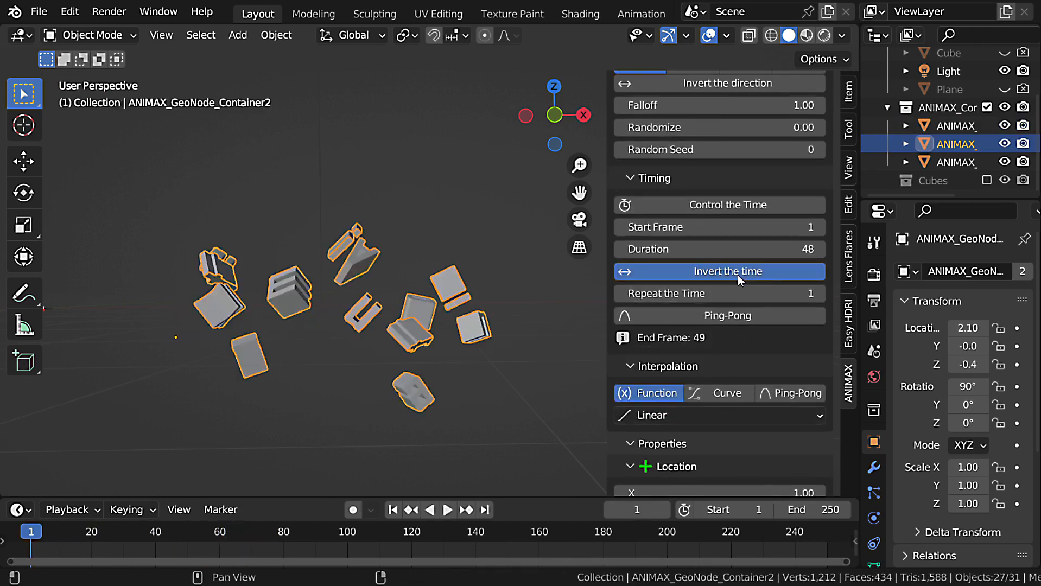
pyautogui.scroll(-10, 776, 461)
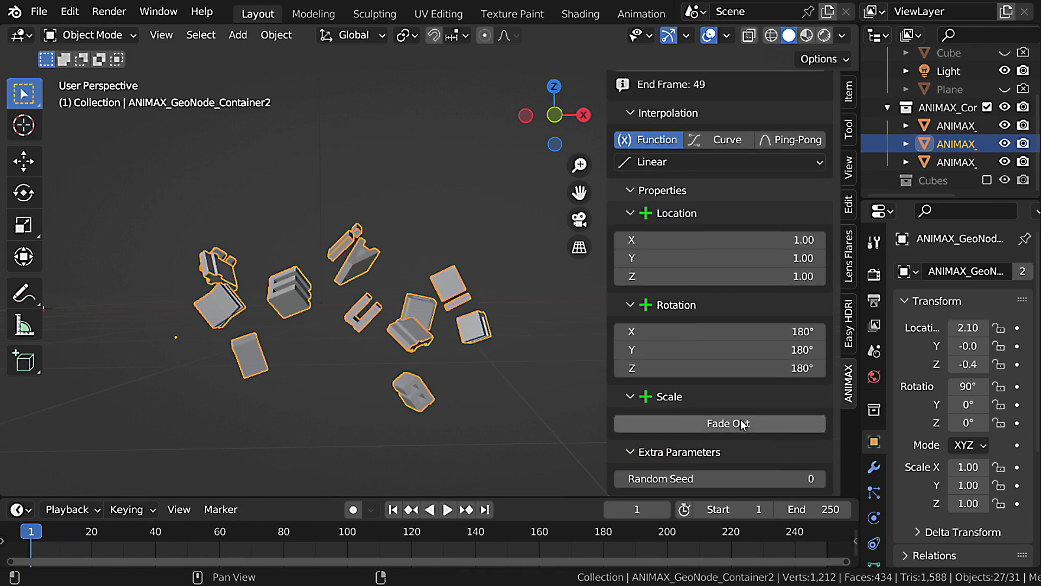
pyautogui.click(722, 423)
pyautogui.press('space')
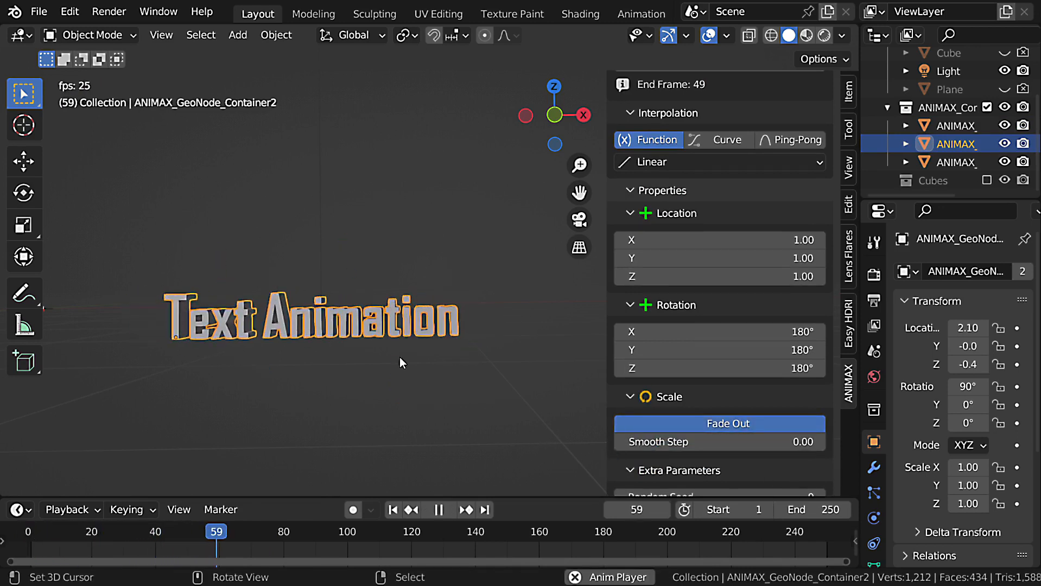
# Stop playback, set the Robotic effect's Duration to 96, and play the text animation again.
pyautogui.scroll(5, 735, 332)
pyautogui.scroll(3, 734, 338)
pyautogui.press('Escape')
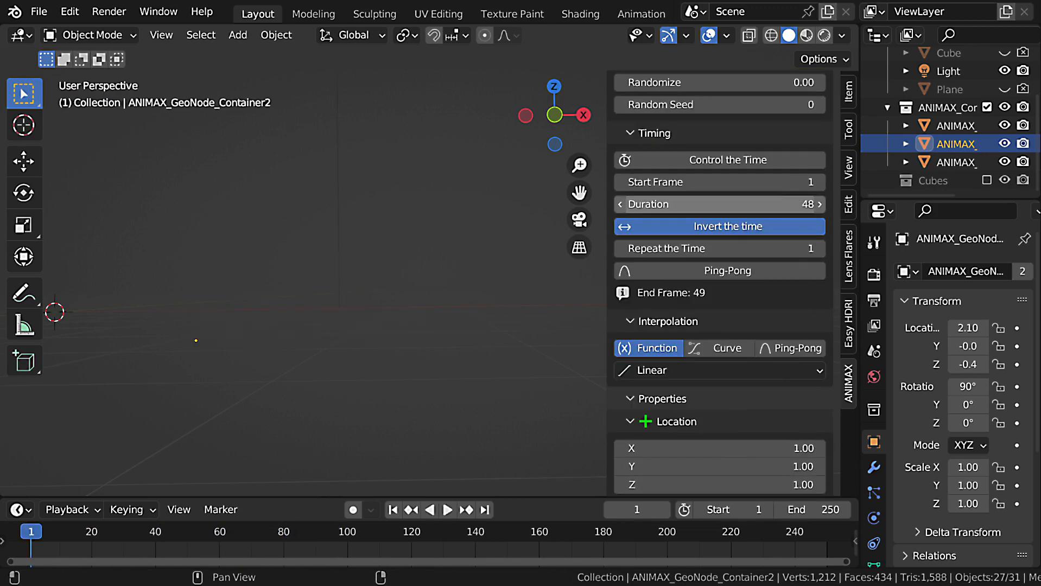
pyautogui.click(788, 203)
pyautogui.write('96')
pyautogui.press('Return')
pyautogui.press('space')
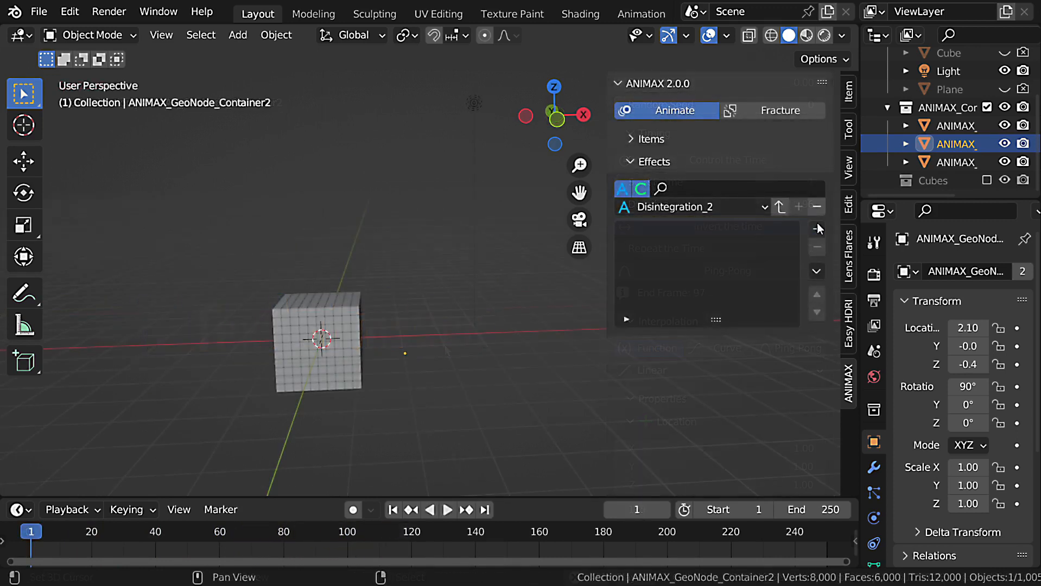
# Add an Empty effect to the Disintegration_2 layer and look through its properties down to Fade Out.
pyautogui.click(818, 229)
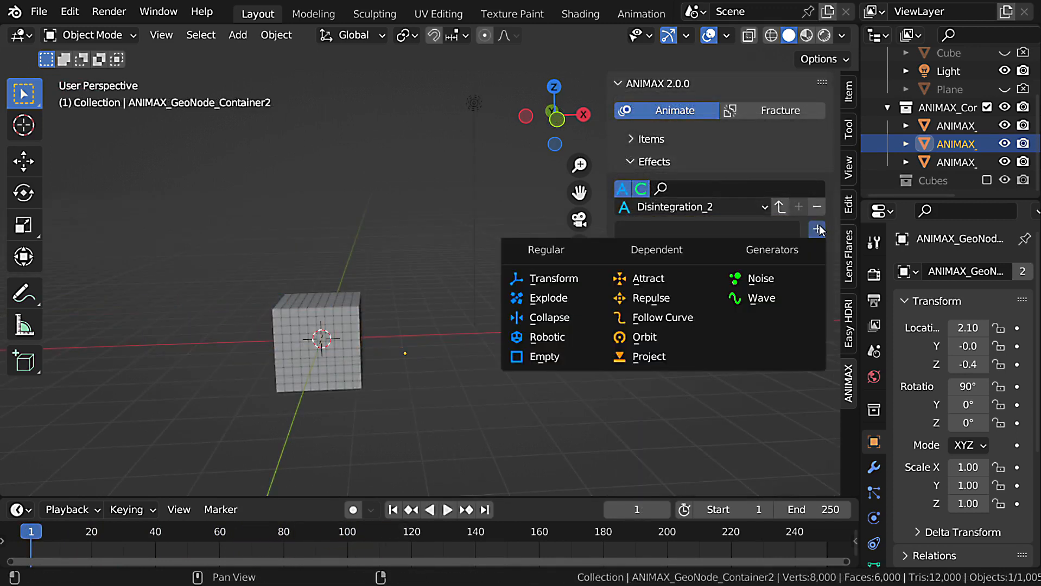
pyautogui.click(567, 356)
pyautogui.scroll(-10, 745, 299)
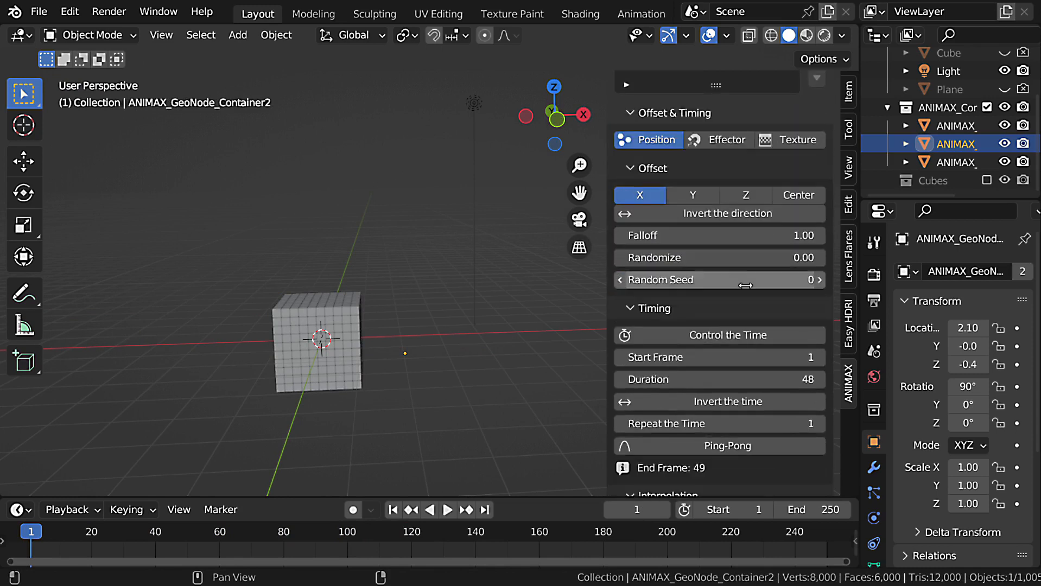
pyautogui.scroll(-13, 715, 333)
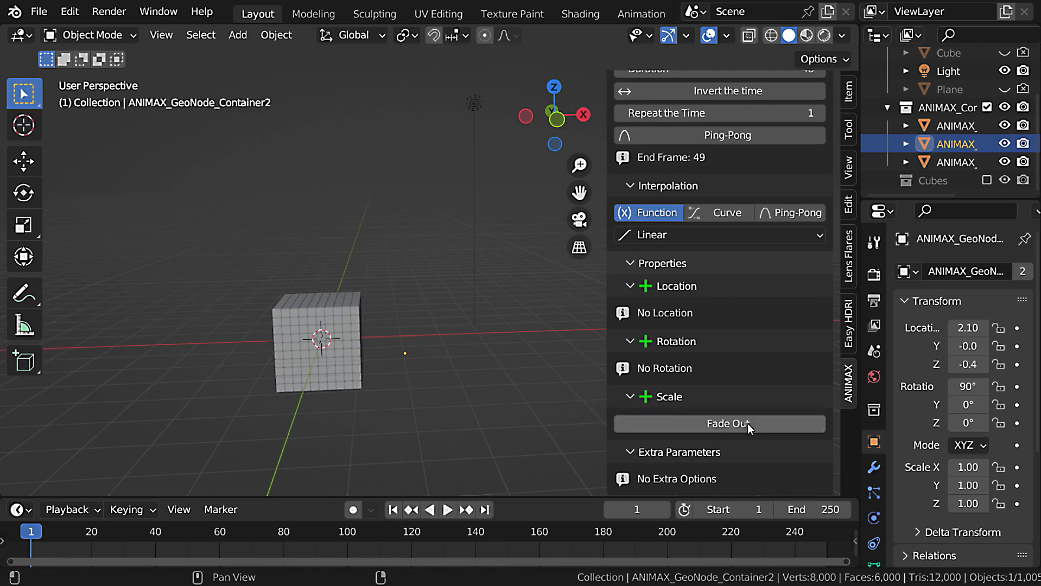
# Replace the Empty effect in the Disintegration_2 layer with an Attract effect.
pyautogui.scroll(20, 749, 421)
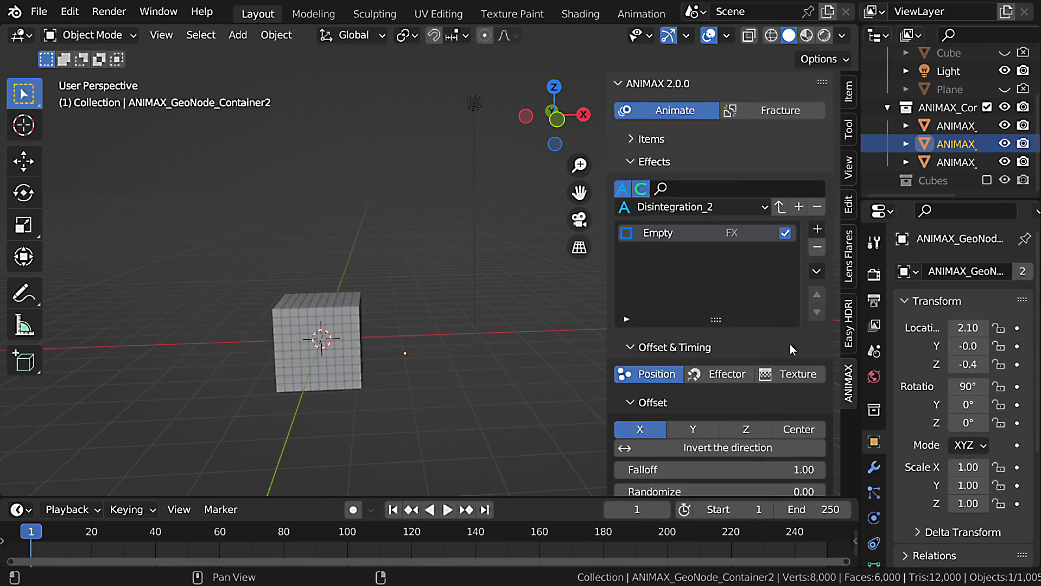
pyautogui.click(817, 248)
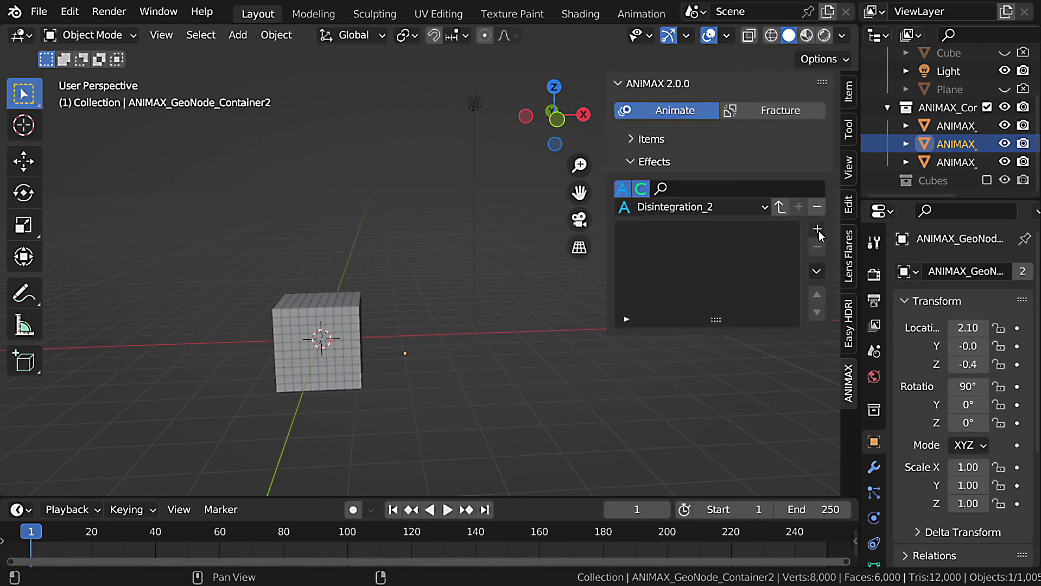
pyautogui.click(817, 230)
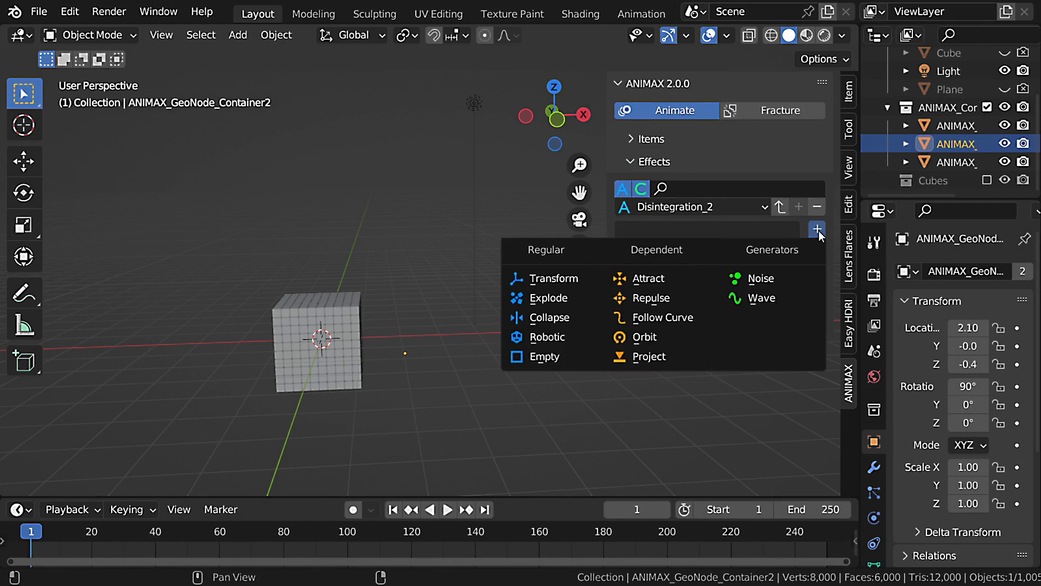
pyautogui.click(682, 277)
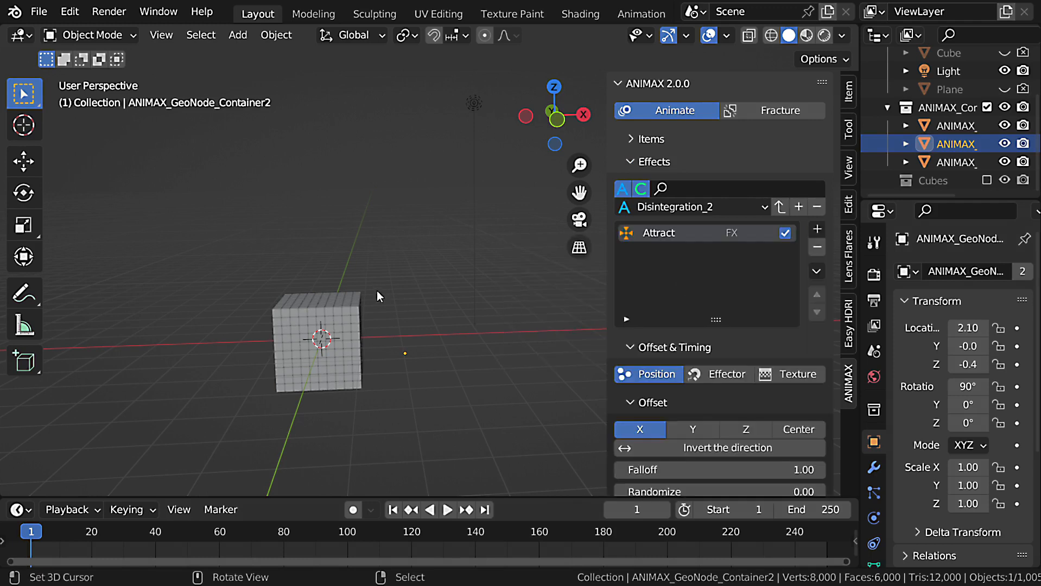
# Add a sphere-shaped empty and move it above and beside the cube, to about X -5, Y 1.1, Z 5.2 m.
pyautogui.hotkey('shift', 'a')
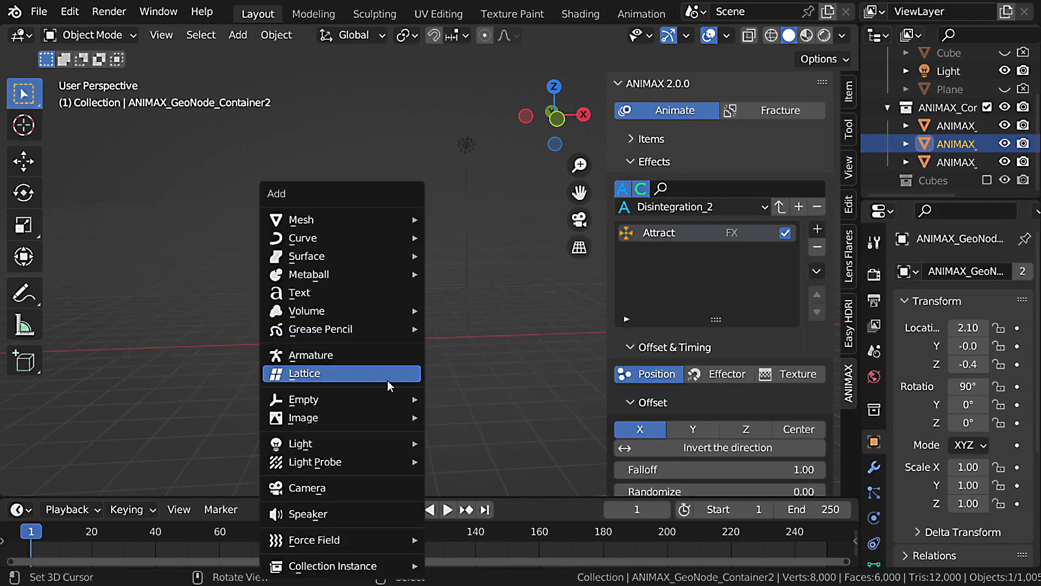
pyautogui.moveTo(380, 399)
pyautogui.click(500, 497)
pyautogui.press('g')
pyautogui.click(312, 224)
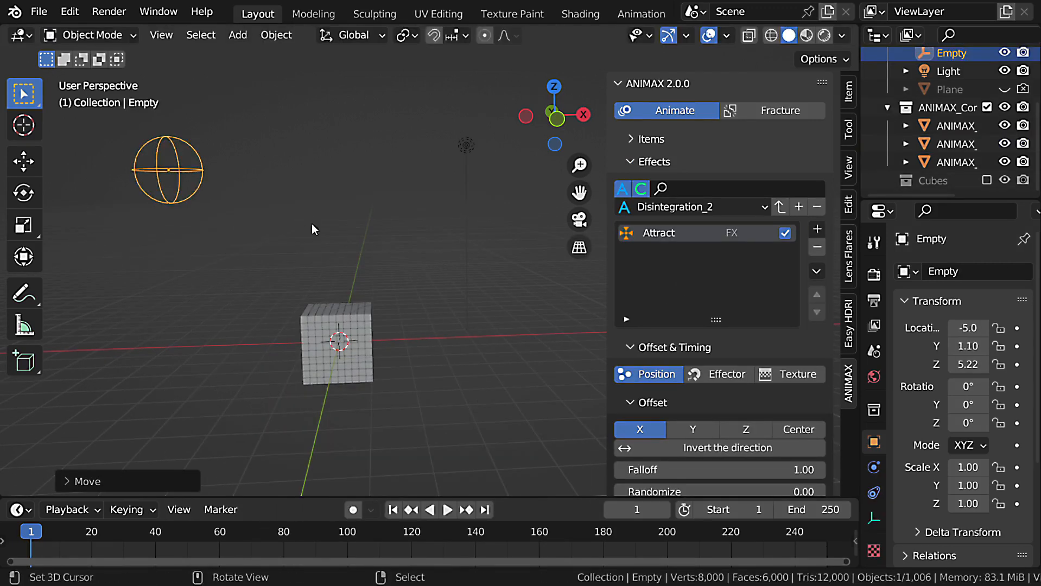
# Assign the empty as the Attract effect's target object and play the animation, then stop it.
pyautogui.scroll(-4, 744, 327)
pyautogui.scroll(-10, 744, 327)
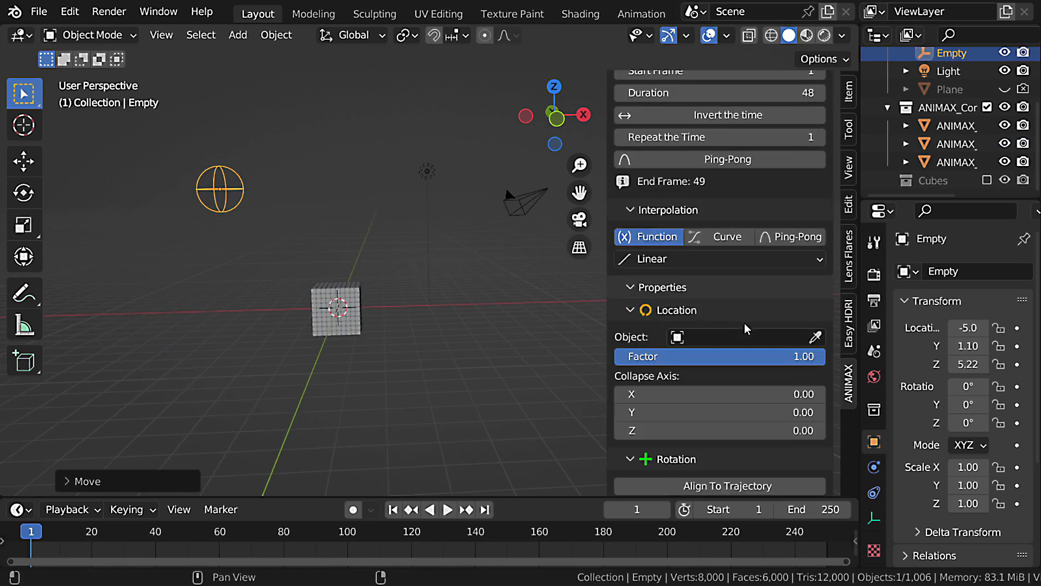
pyautogui.click(815, 338)
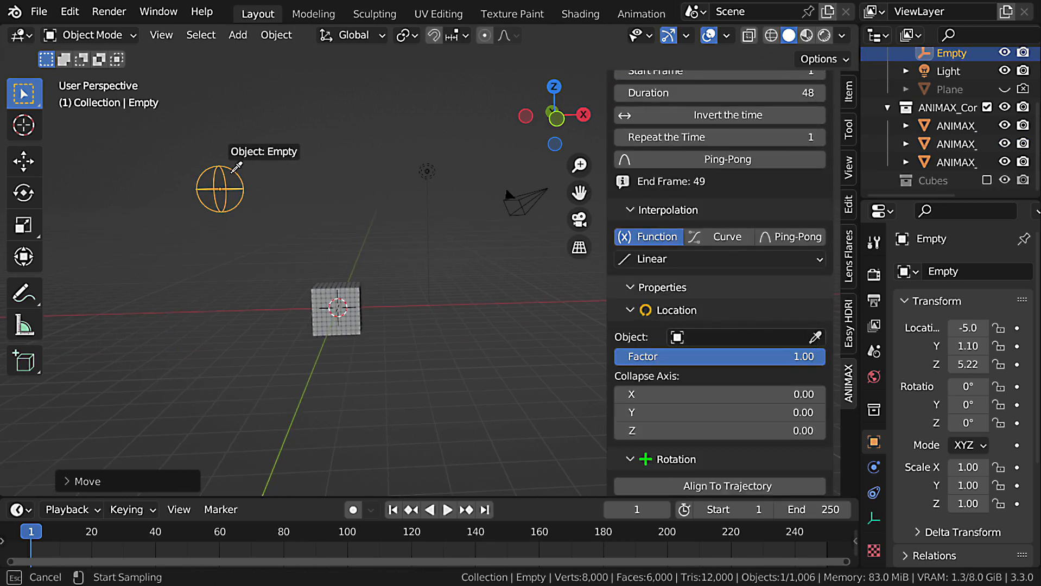
pyautogui.click(235, 167)
pyautogui.moveTo(400, 349); pyautogui.dragTo(394, 345, button='middle')
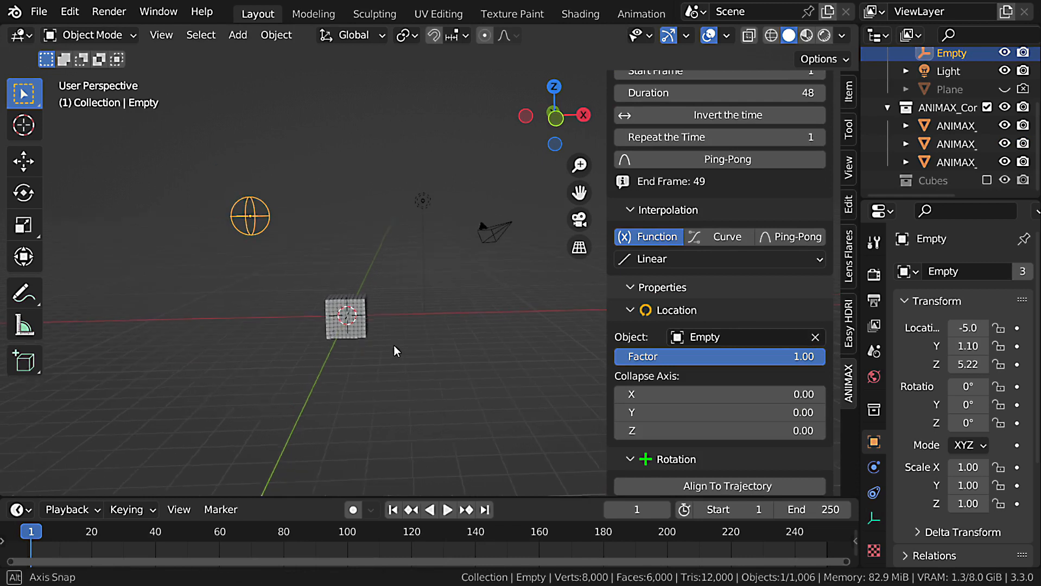
pyautogui.press('space')
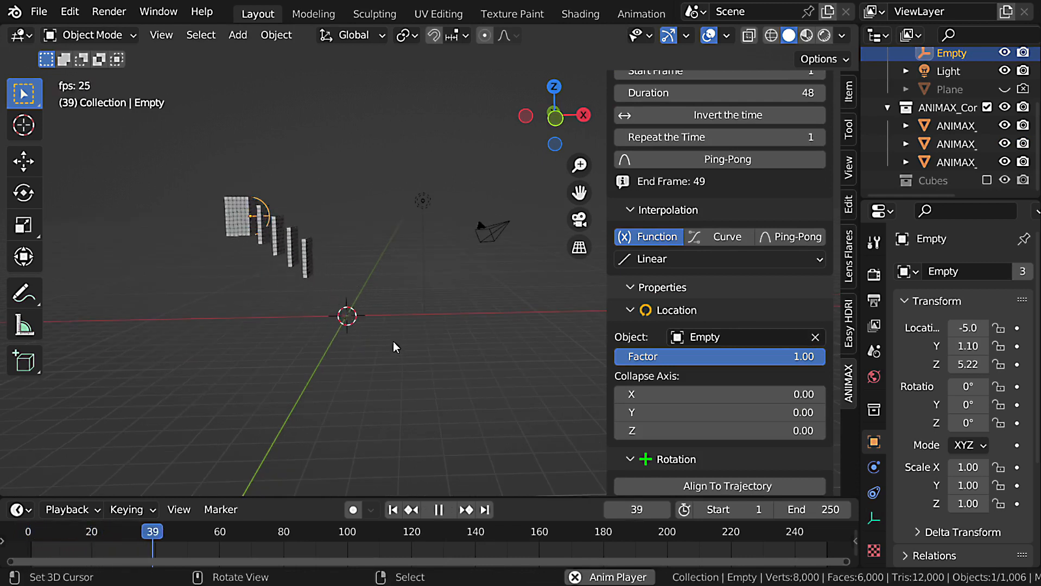
pyautogui.press('Escape')
# Move the empty farther from the cube, to about X -8.4, Y 1.24, Z 5.51 m, and play the animation again.
pyautogui.press('g')
pyautogui.click(311, 294)
pyautogui.press('space')
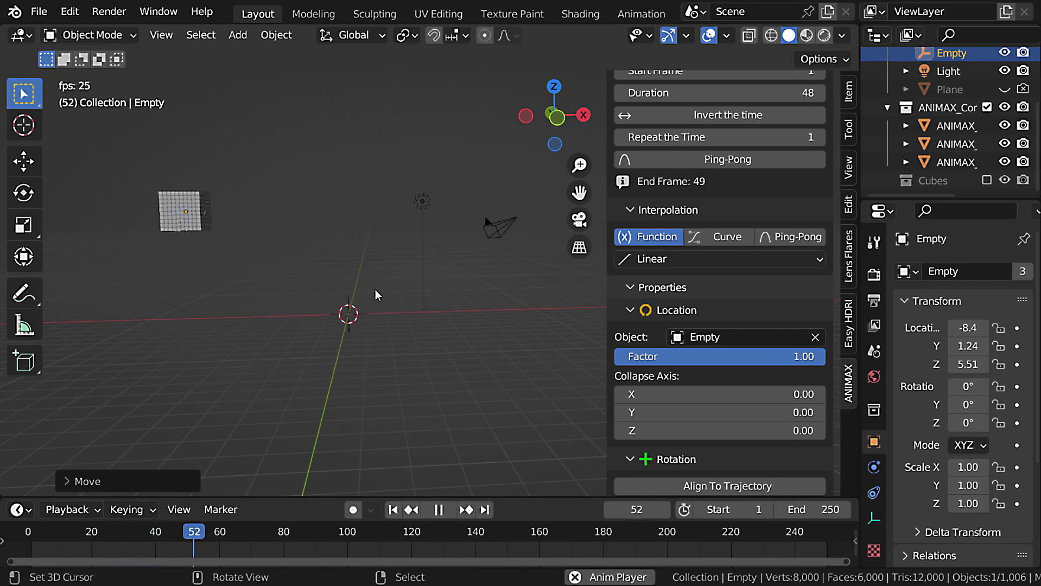
pyautogui.press('Escape')
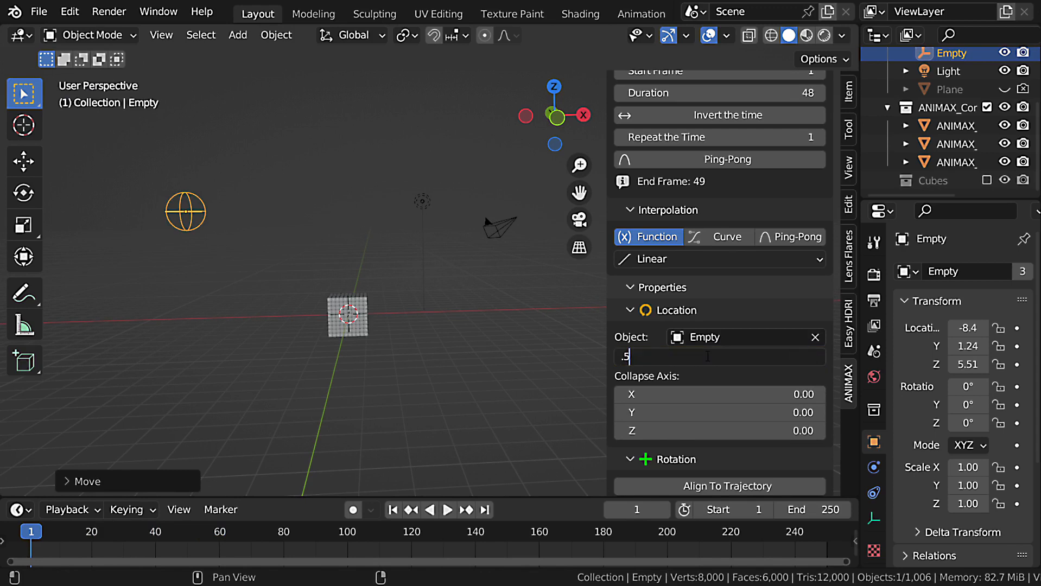
# Set the Attract effect's location Factor to 0.50 and preview the animation.
pyautogui.press('Return')
pyautogui.press('space')
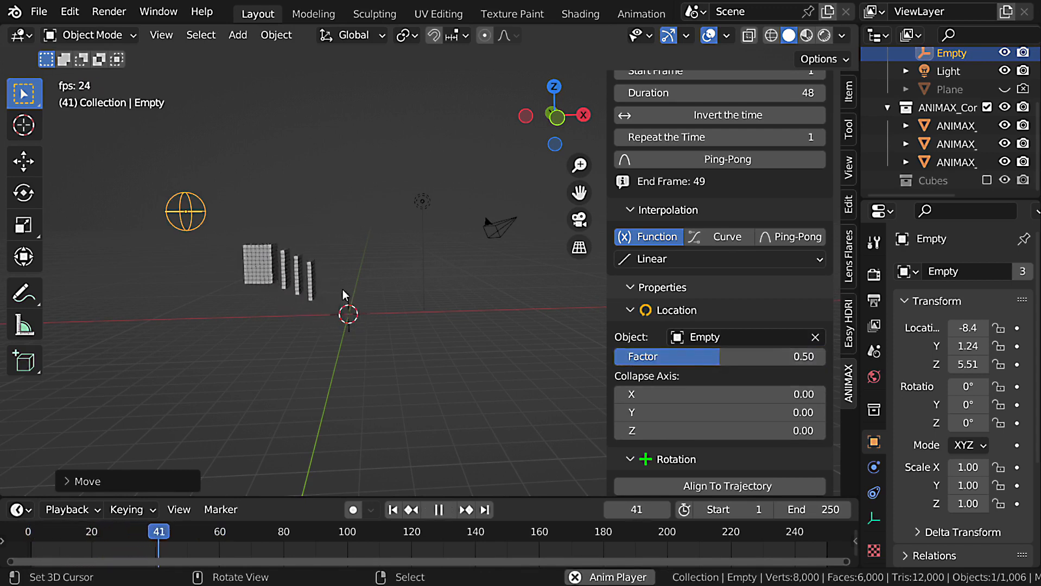
pyautogui.press('Escape')
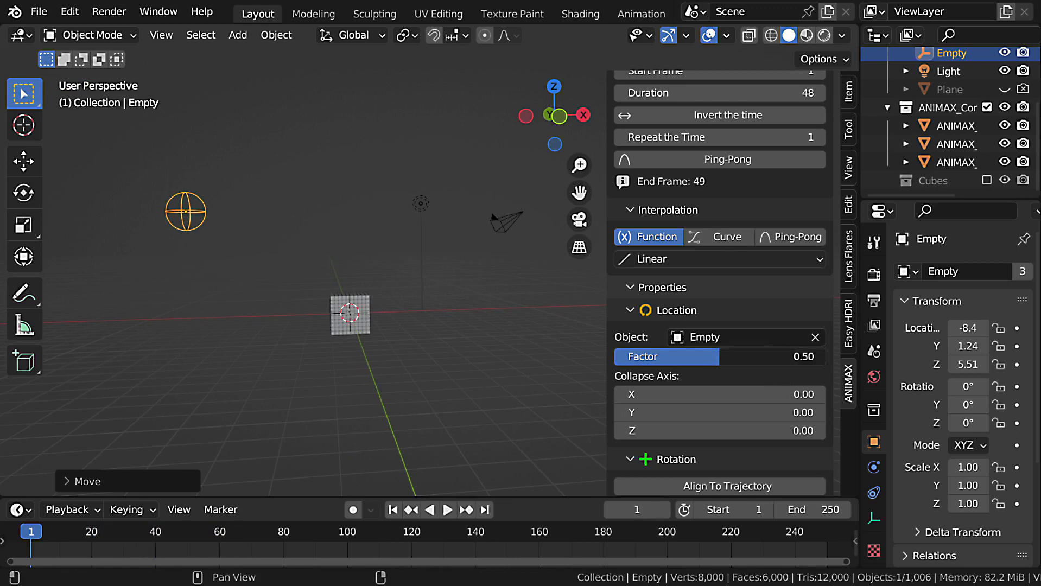
# Set the Attract effect's Factor and its X, Y and Z Collapse Axis values to 1.00, and preview the animation.
pyautogui.scroll(-3, 741, 405)
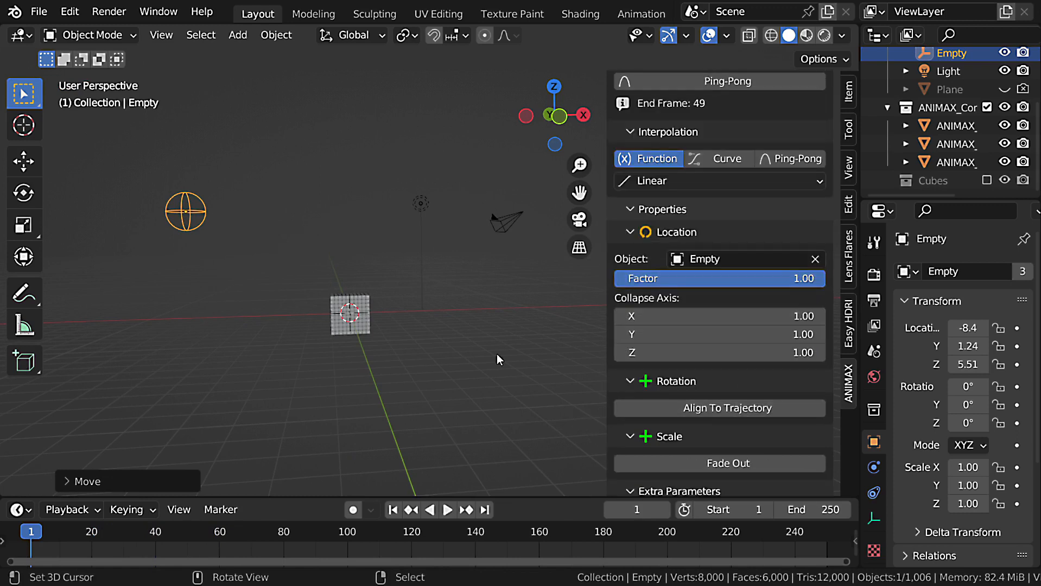
pyautogui.press('space')
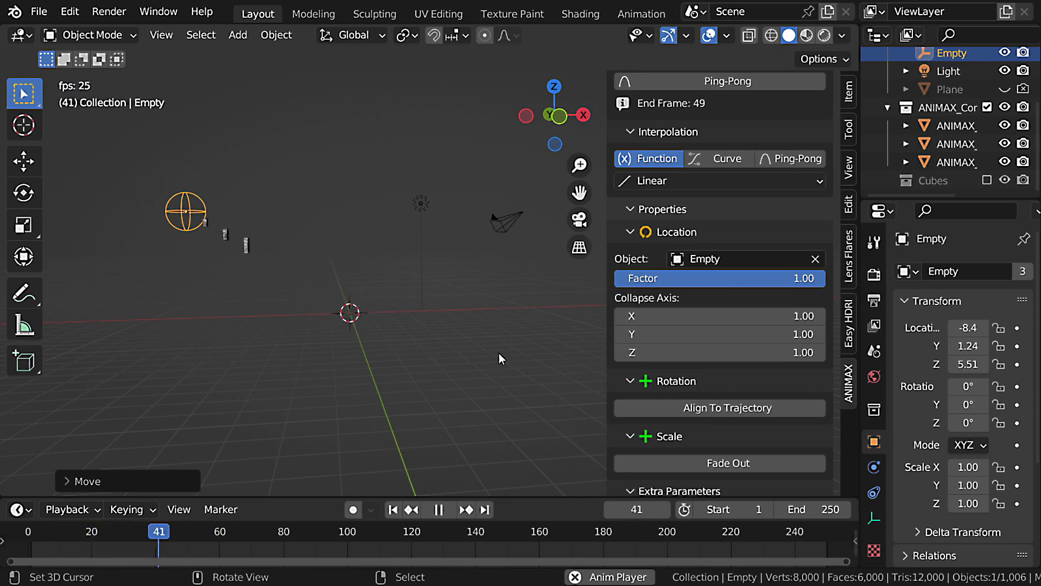
pyautogui.press('Escape')
# Set the Attract effect's offset Randomize to 0.25 and play the animation, then stop it.
pyautogui.scroll(13, 769, 289)
pyautogui.click(782, 229)
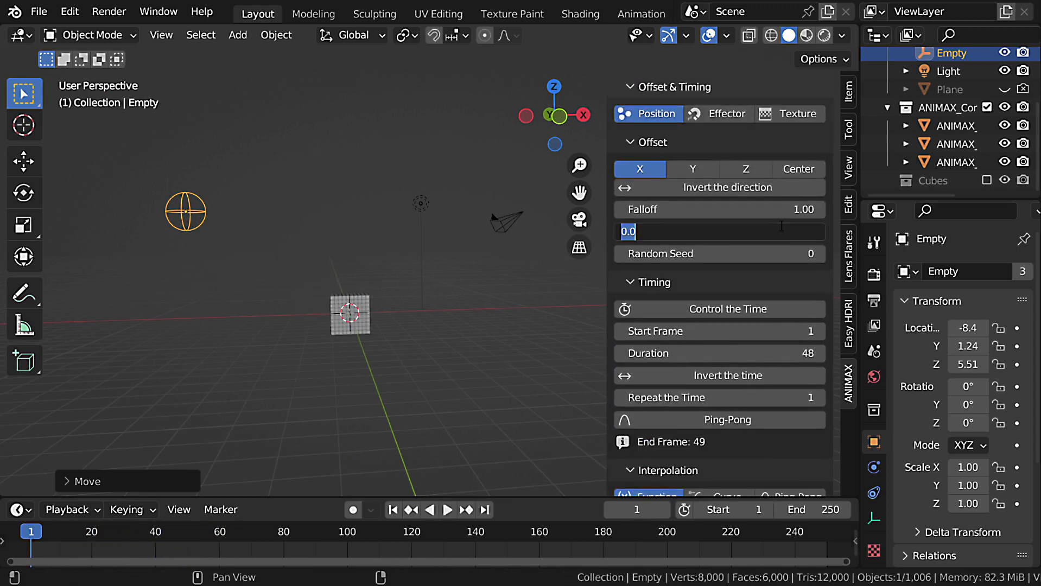
pyautogui.write('0.25')
pyautogui.press('Return')
pyautogui.press('space')
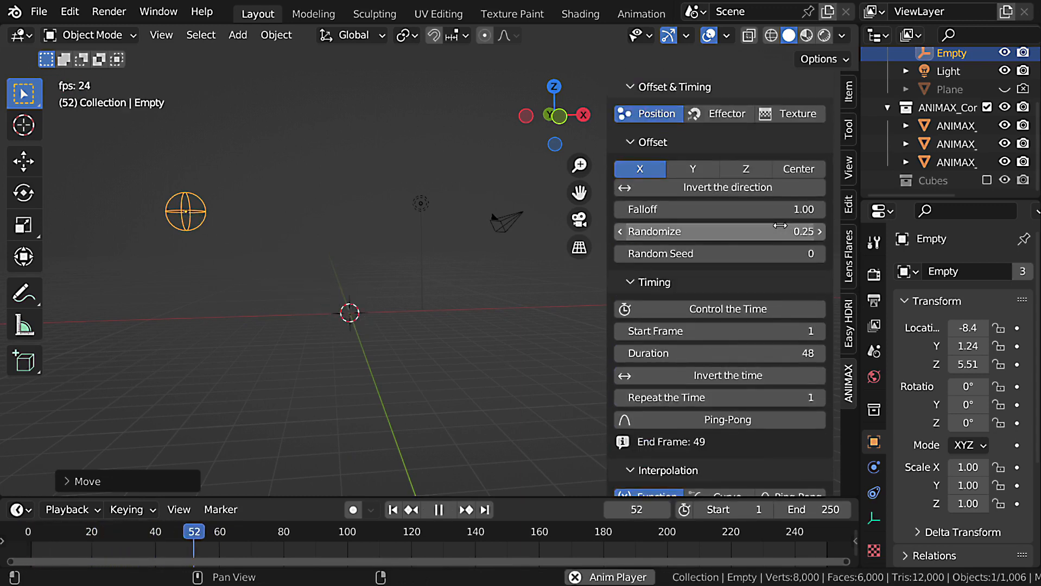
pyautogui.press('Escape')
# Expand the ANIMAX items list and hide the Cubes item in the viewport.
pyautogui.scroll(-15, 805, 314)
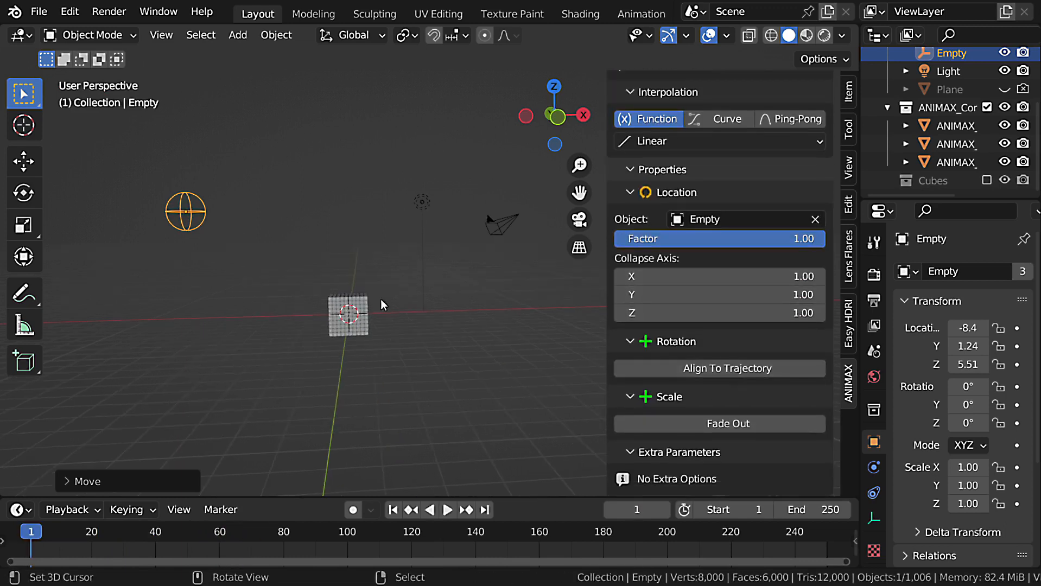
pyautogui.moveTo(436, 298); pyautogui.dragTo(389, 335, button='middle')
pyautogui.hotkey('shift', 'a')
pyautogui.scroll(15, 802, 217)
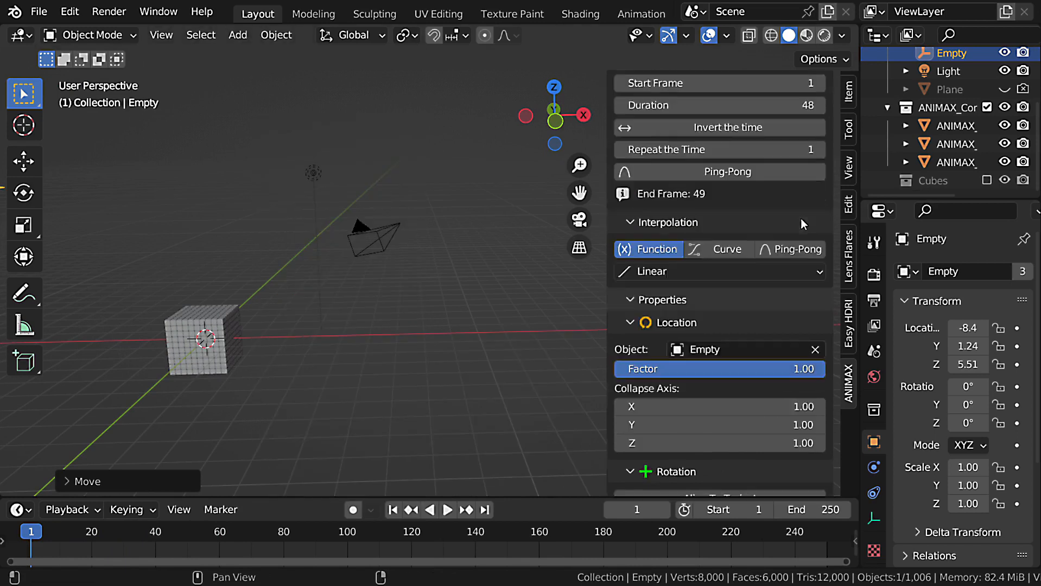
pyautogui.scroll(1, 802, 212)
pyautogui.click(694, 134)
pyautogui.click(752, 173)
pyautogui.moveTo(269, 312); pyautogui.dragTo(309, 287, button='middle')
# Add a cone mesh at the 3D cursor and duplicate it 3 m along the positive Y axis.
pyautogui.hotkey('shift', 'a')
pyautogui.moveTo(315, 106)
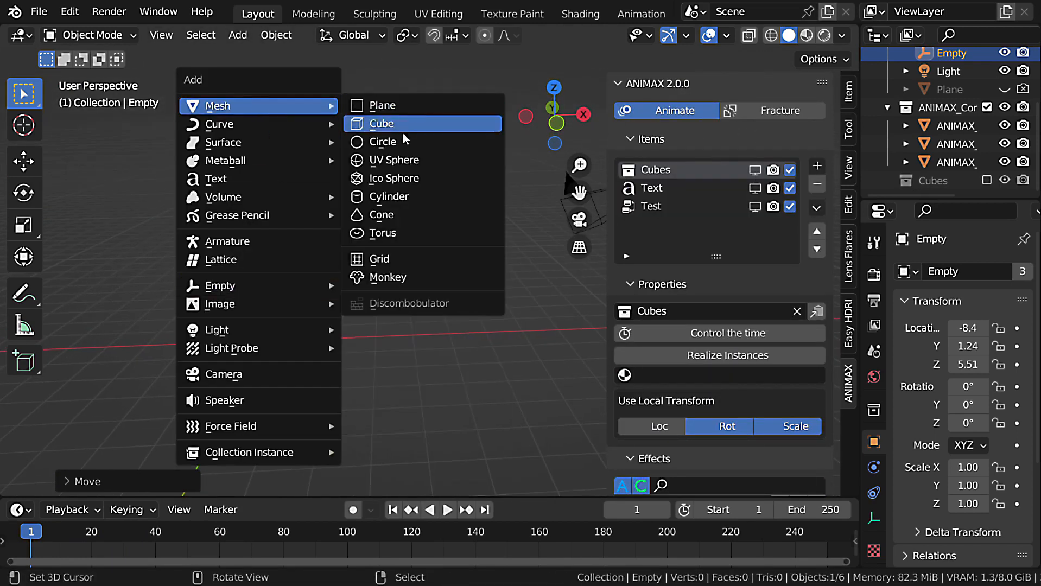
pyautogui.click(410, 220)
pyautogui.press('KP_7')
pyautogui.keyDown('shift'); pyautogui.moveTo(302, 335); pyautogui.dragTo(388, 337, button='middle'); pyautogui.keyUp('shift')
pyautogui.scroll(-3, 388, 336)
pyautogui.hotkey('shift', 'd')
pyautogui.press('y')
pyautogui.click(436, 240)
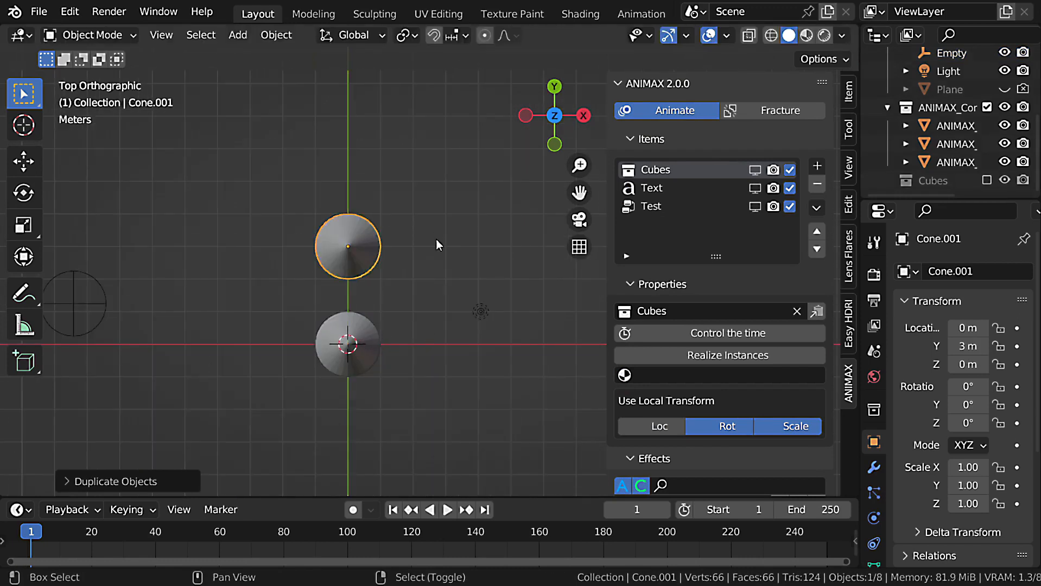
# Duplicate the cone three more times to form a cross around the central cone, each 3 m from it.
pyautogui.hotkey('shift', 'd')
pyautogui.press('y')
pyautogui.click(421, 437)
pyautogui.hotkey('shift', 'd')
pyautogui.press('x')
pyautogui.click(340, 403)
pyautogui.press('g')
pyautogui.press('y')
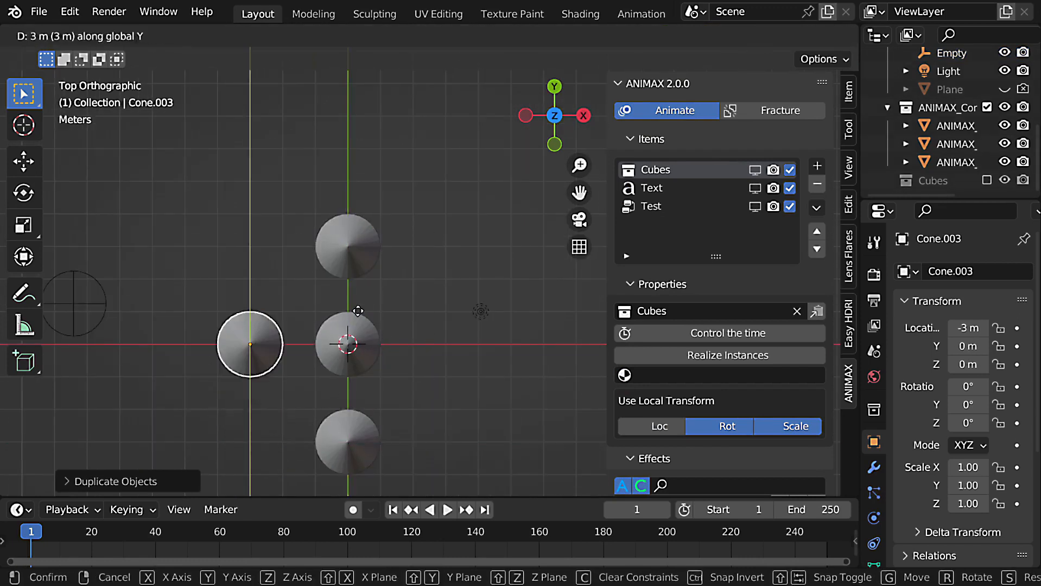
pyautogui.click(358, 311)
pyautogui.hotkey('shift', 'd')
pyautogui.press('x')
pyautogui.click(593, 352)
# Move all five cones into a new collection named Cones and exclude that collection from the view layer.
pyautogui.moveTo(440, 401); pyautogui.dragTo(476, 355, button='middle')
pyautogui.keyDown('shift'); pyautogui.rightClick(358, 383); pyautogui.keyUp('shift')
pyautogui.keyDown('shift'); pyautogui.rightClick(291, 333); pyautogui.keyUp('shift')
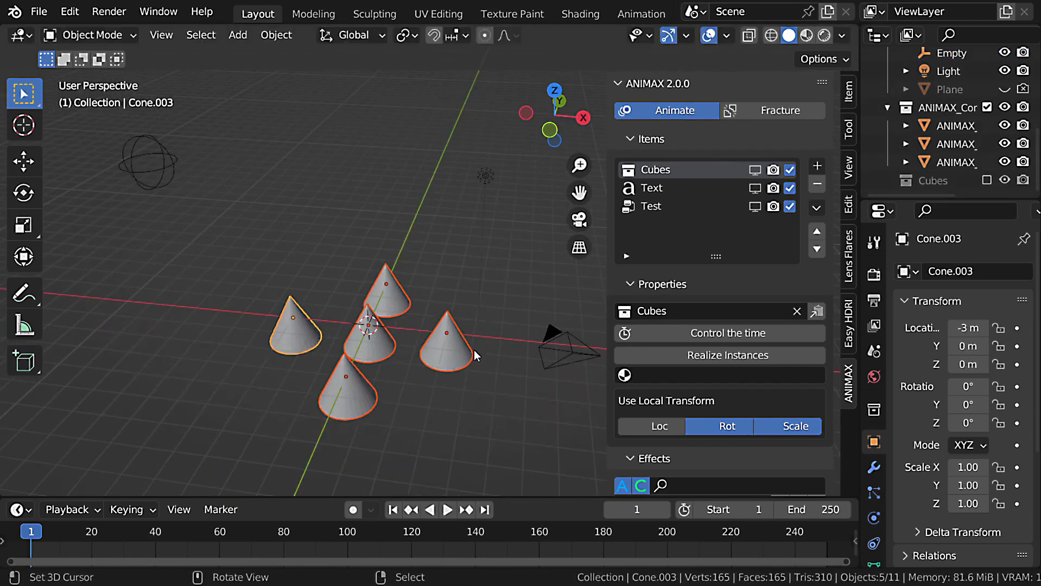
pyautogui.press('m')
pyautogui.click(474, 350)
pyautogui.write('Cones')
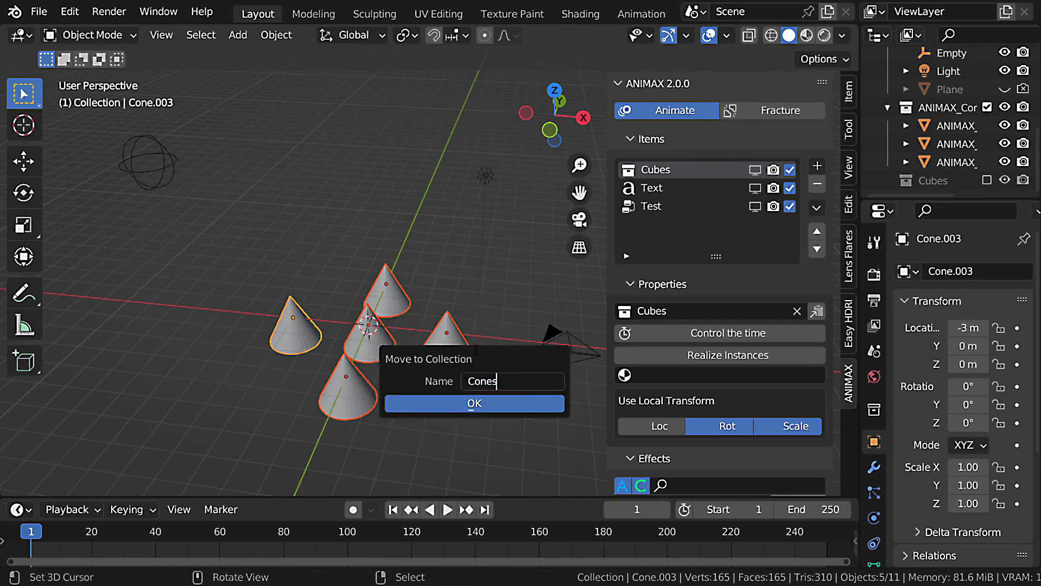
pyautogui.press('Return')
pyautogui.scroll(-5, 961, 132)
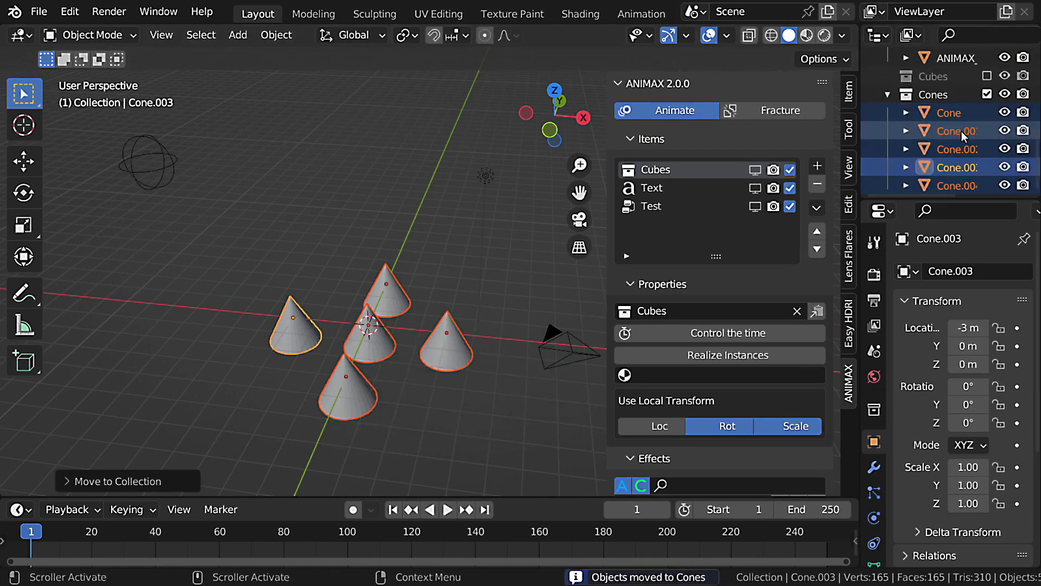
pyautogui.click(987, 95)
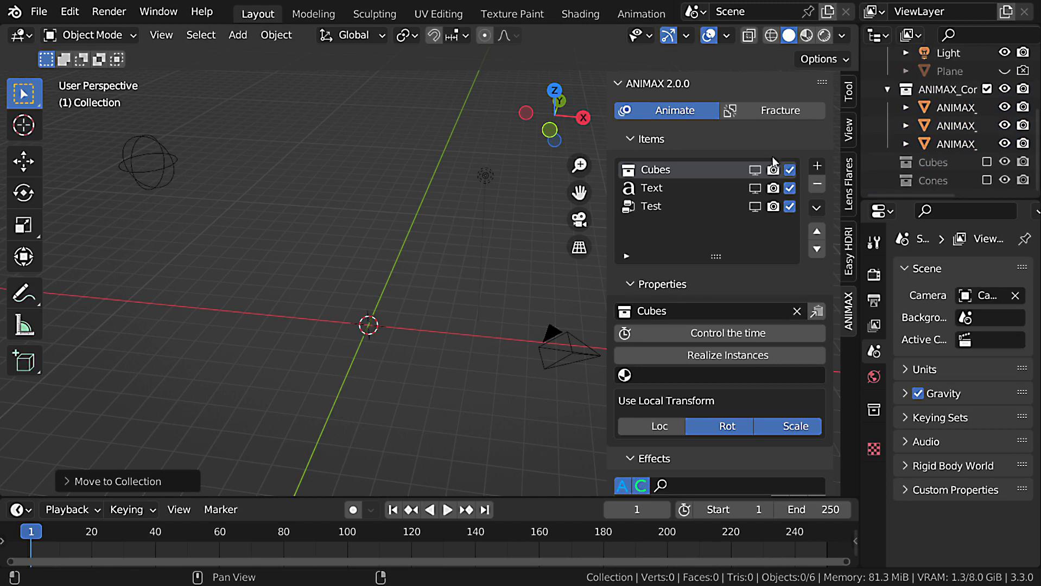
# Show the Cubes item in the viewport with Cones as its collection, and play the animation.
pyautogui.click(754, 169)
pyautogui.click(724, 311)
pyautogui.click(679, 353)
pyautogui.moveTo(456, 343); pyautogui.dragTo(489, 347, button='middle')
pyautogui.press('space')
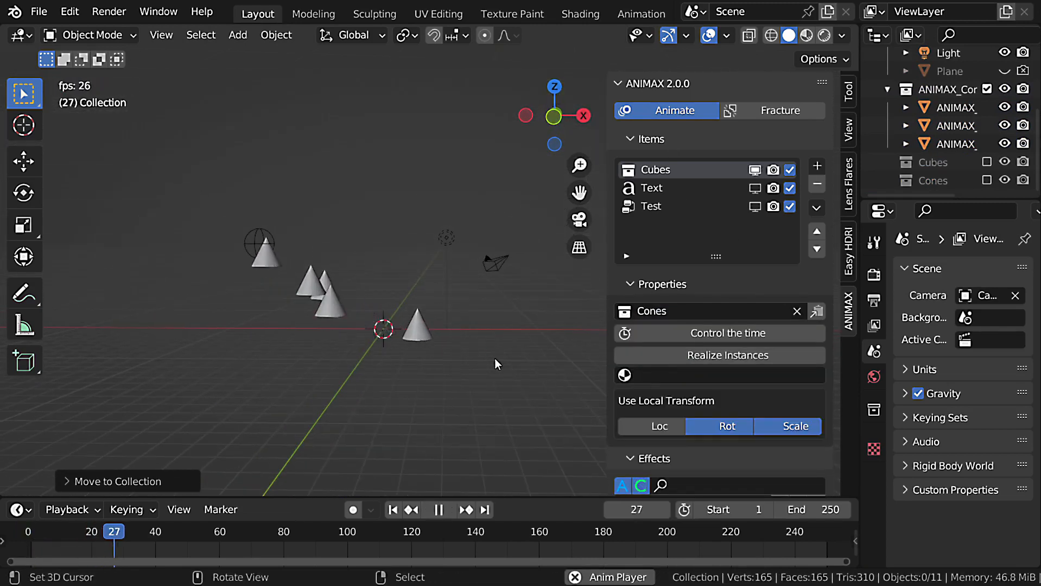
pyautogui.press('Escape')
# Enable Align To Trajectory in the Attract effect's rotation properties and preview the animation.
pyautogui.scroll(-2, 495, 358)
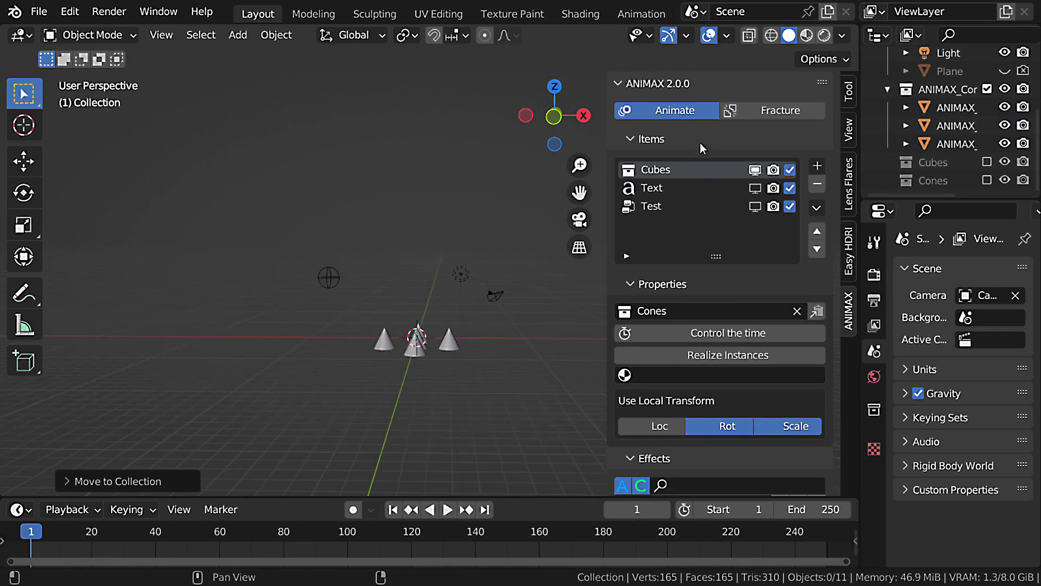
pyautogui.scroll(-20, 754, 387)
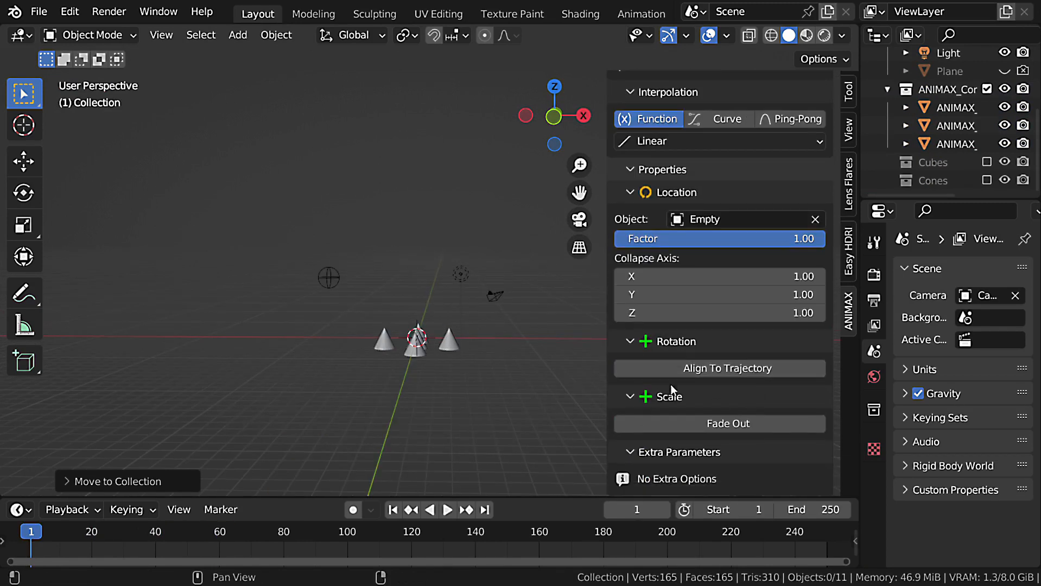
pyautogui.click(713, 370)
pyautogui.scroll(-6, 713, 370)
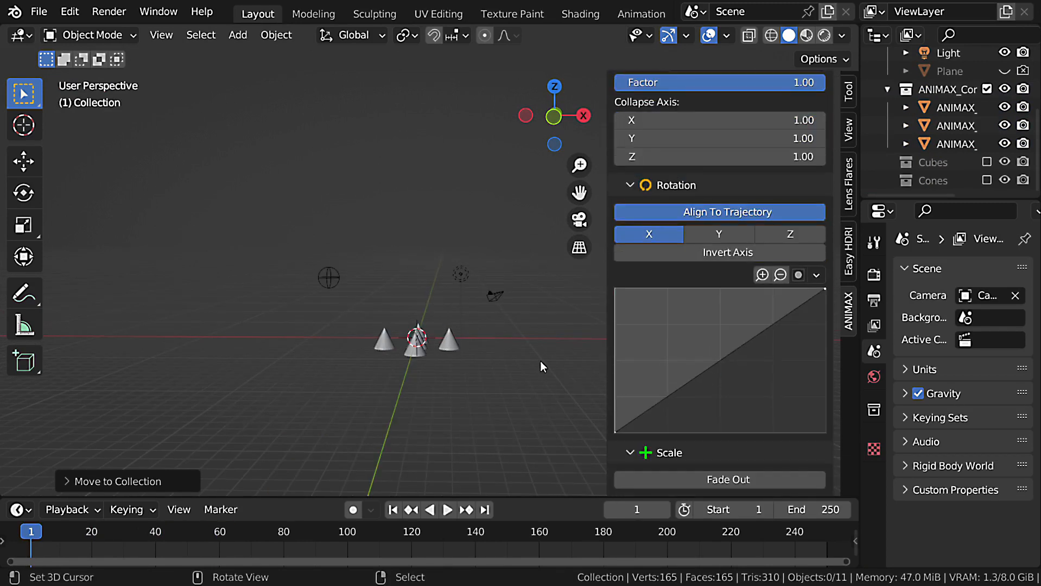
pyautogui.press('space')
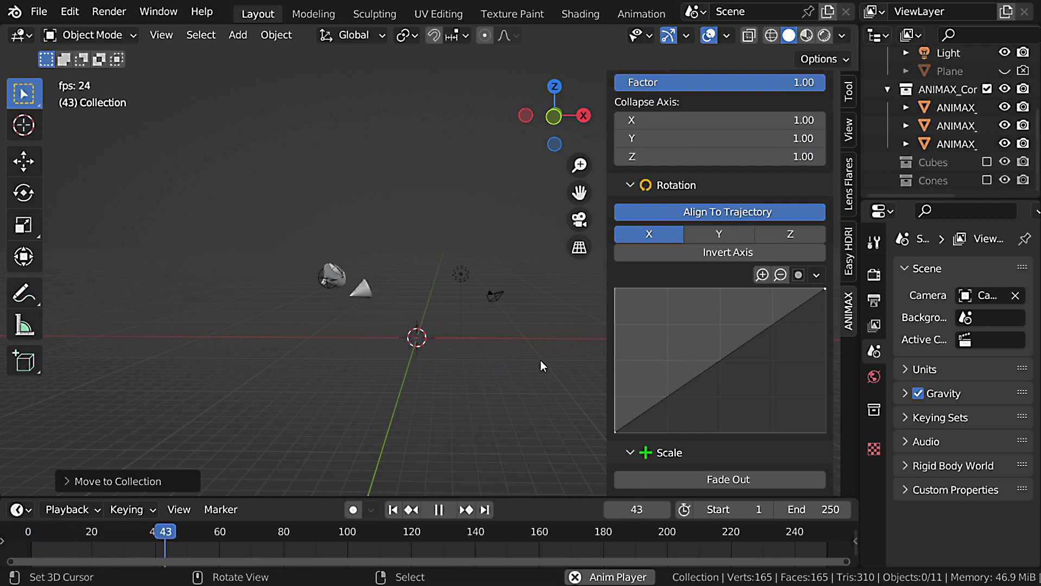
pyautogui.press('Escape')
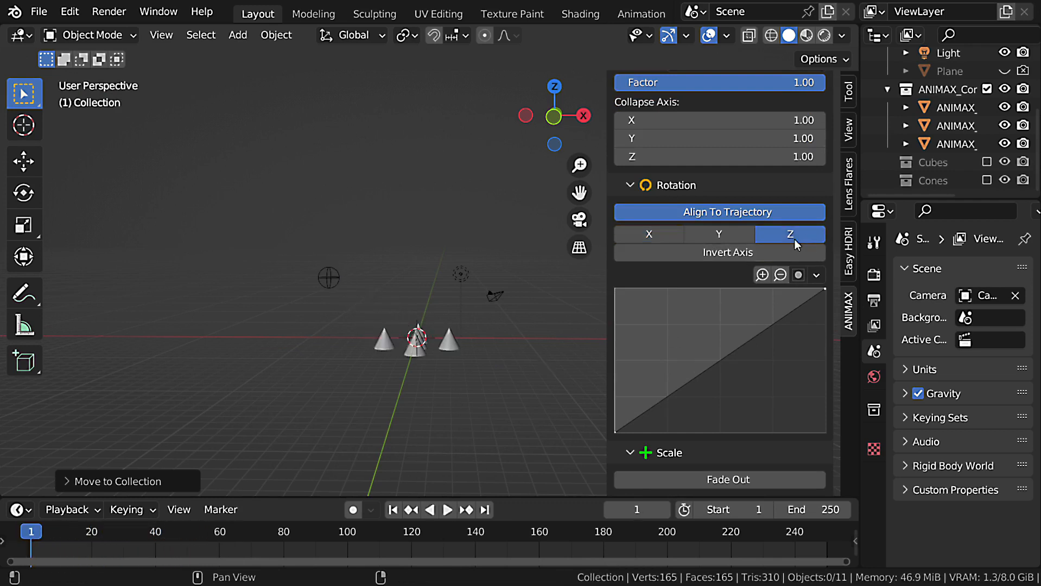
# Set the trajectory alignment axis to Z, preview the animation, and select the empty.
pyautogui.press('space')
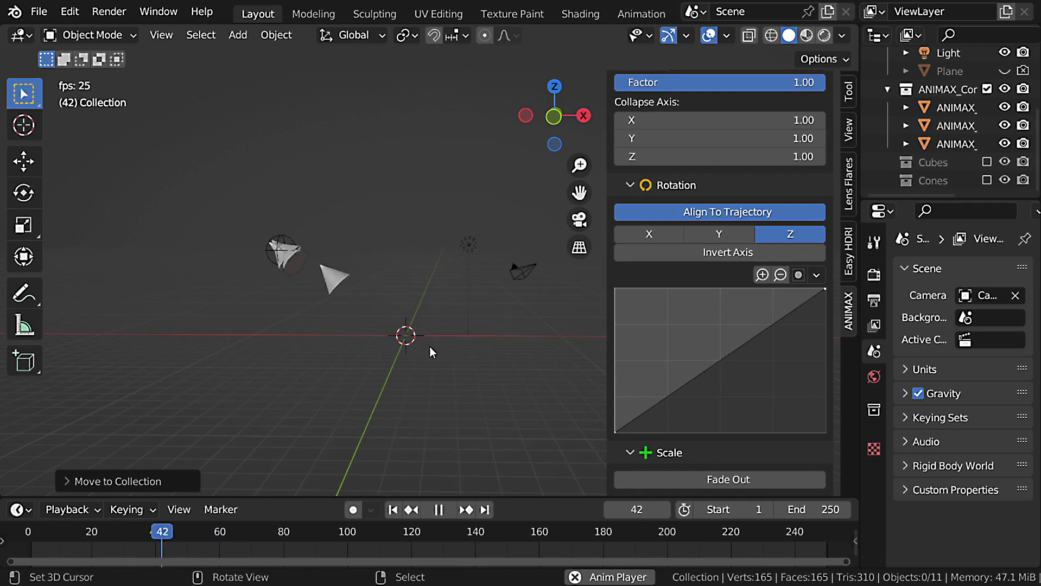
pyautogui.press('Escape')
pyautogui.click(307, 267)
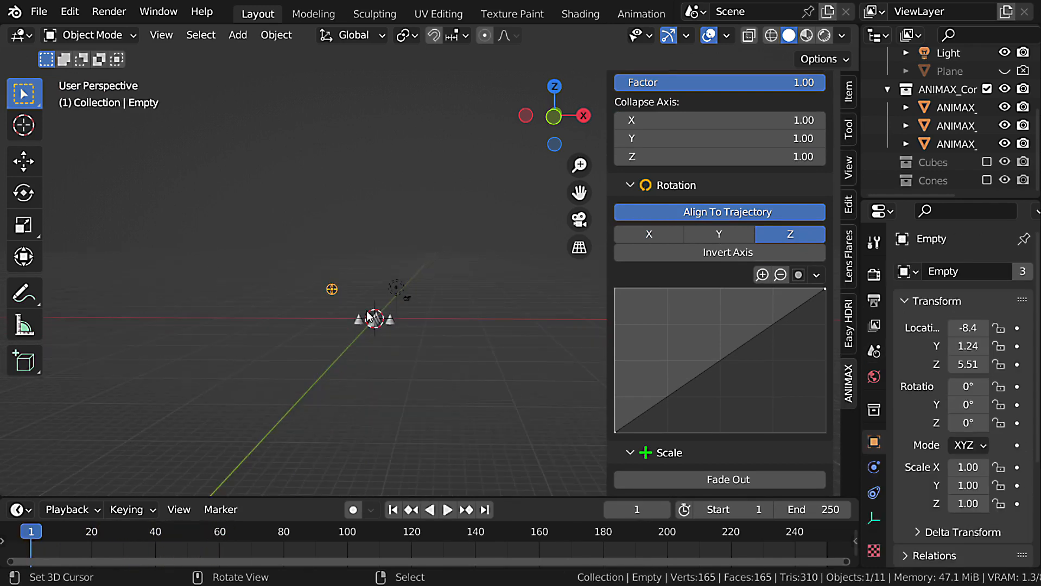
# Move the empty higher above the cones, select the cones' container object, and preview the animation.
pyautogui.press('g')
pyautogui.click(330, 248)
pyautogui.scroll(2, 359, 267)
pyautogui.keyDown('shift'); pyautogui.moveTo(360, 269); pyautogui.dragTo(415, 294, button='middle'); pyautogui.keyUp('shift')
pyautogui.scroll(1, 429, 326)
pyautogui.rightClick(455, 379)
pyautogui.press('space')
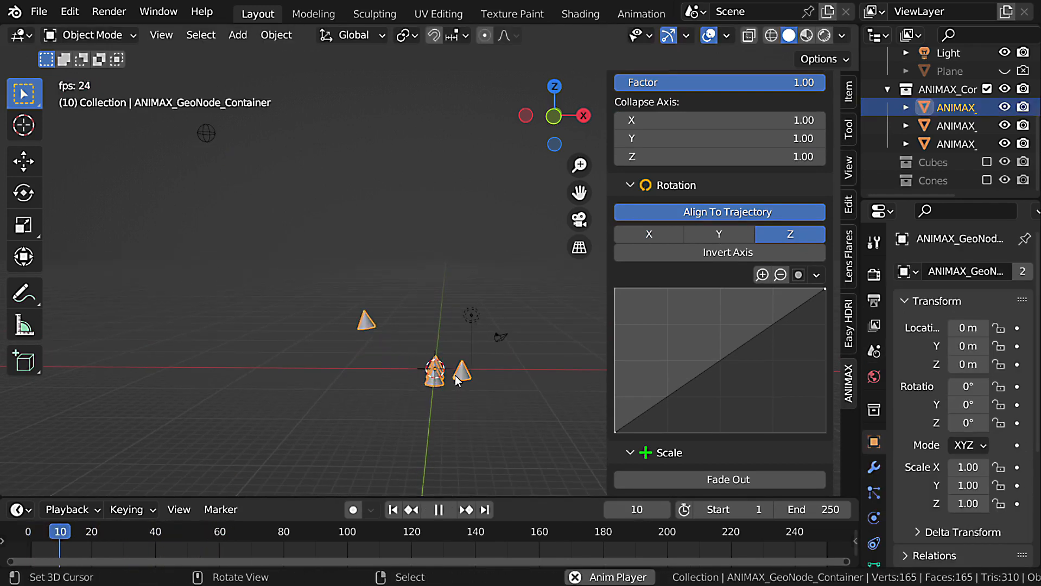
pyautogui.press('Escape')
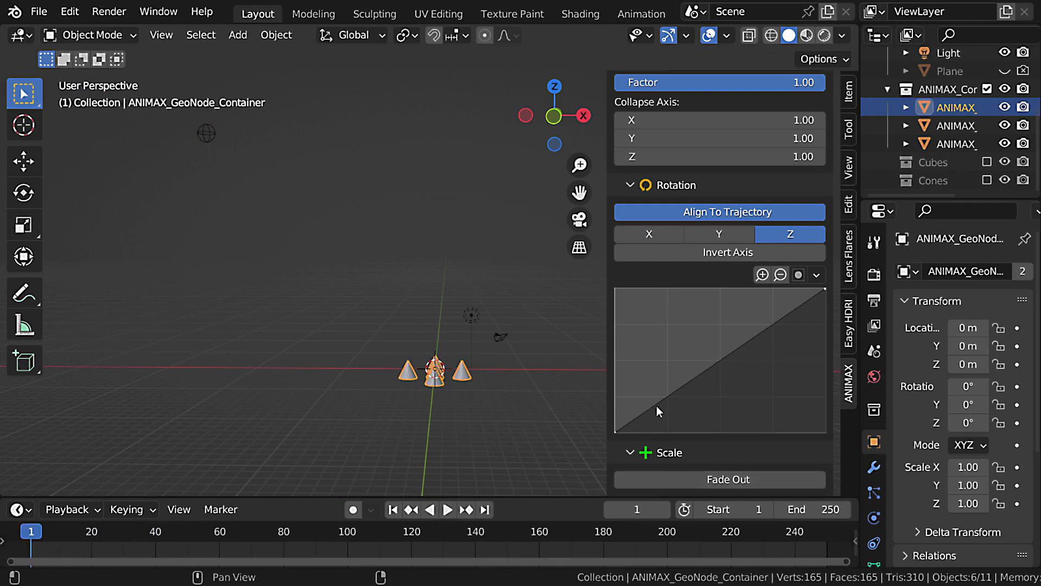
# Try a trajectory alignment curve point at about 0.18, 0.72, preview the animation, and delete the point.
pyautogui.moveTo(656, 411); pyautogui.dragTo(652, 329)
pyautogui.press('space')
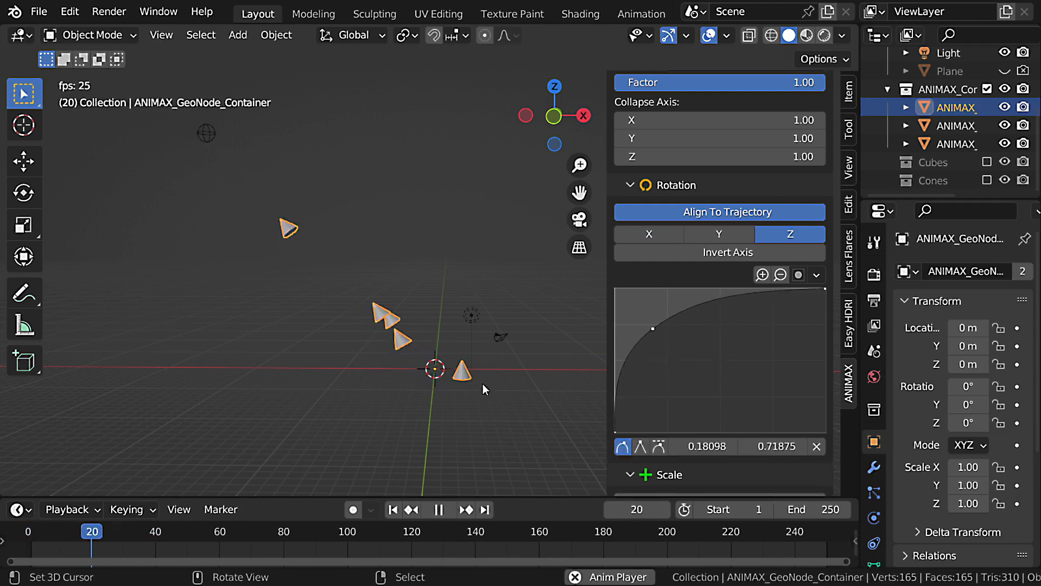
pyautogui.press('Escape')
pyautogui.click(814, 448)
# Try raising the alignment curve's start point to 1, and return it to the bottom of the graph.
pyautogui.moveTo(628, 431); pyautogui.dragTo(628, 286)
pyautogui.keyDown('shift'); pyautogui.moveTo(447, 383); pyautogui.dragTo(469, 413, button='middle'); pyautogui.keyUp('shift')
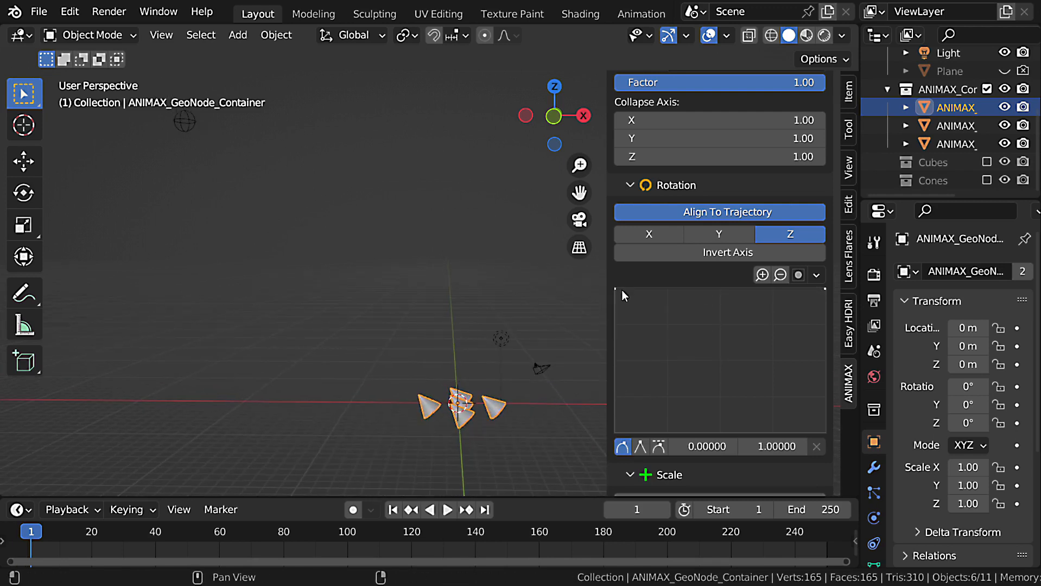
pyautogui.moveTo(626, 288); pyautogui.dragTo(627, 429)
# Add an alignment curve point at about 0.26, 0.96, lower the end point to 0, and preview the animation.
pyautogui.moveTo(679, 388); pyautogui.dragTo(673, 304)
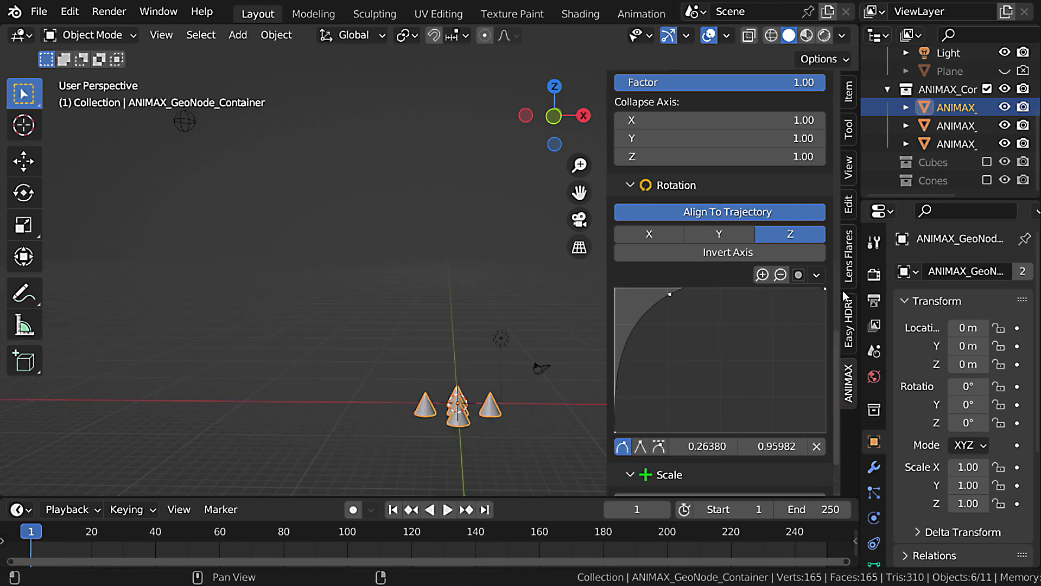
pyautogui.moveTo(826, 290); pyautogui.dragTo(826, 434)
pyautogui.press('space')
pyautogui.keyDown('shift'); pyautogui.moveTo(429, 364); pyautogui.dragTo(501, 408, button='middle'); pyautogui.keyUp('shift')
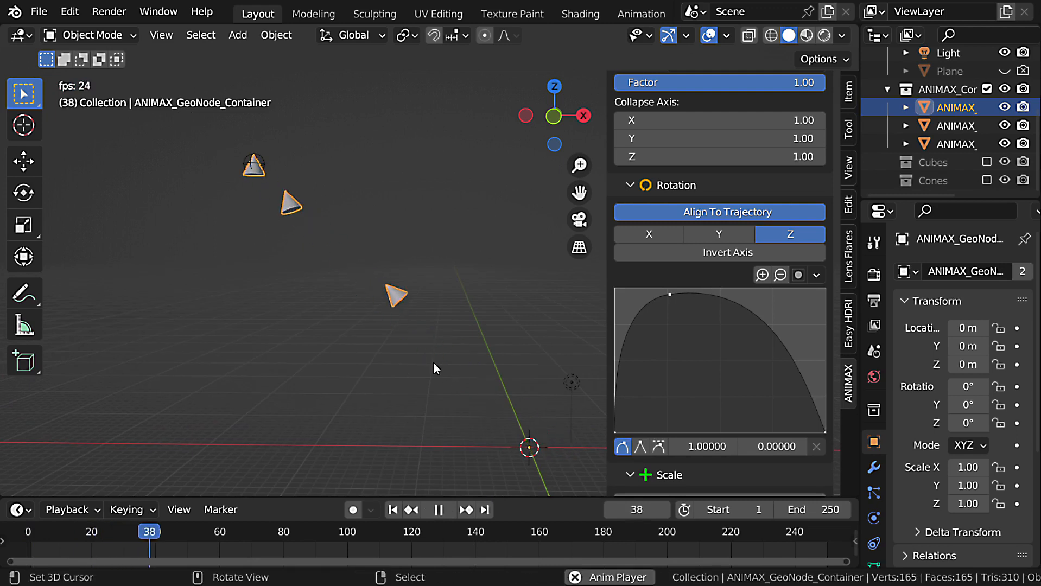
pyautogui.moveTo(405, 300); pyautogui.dragTo(420, 324, button='middle')
pyautogui.hotkey('shift', 'Left')
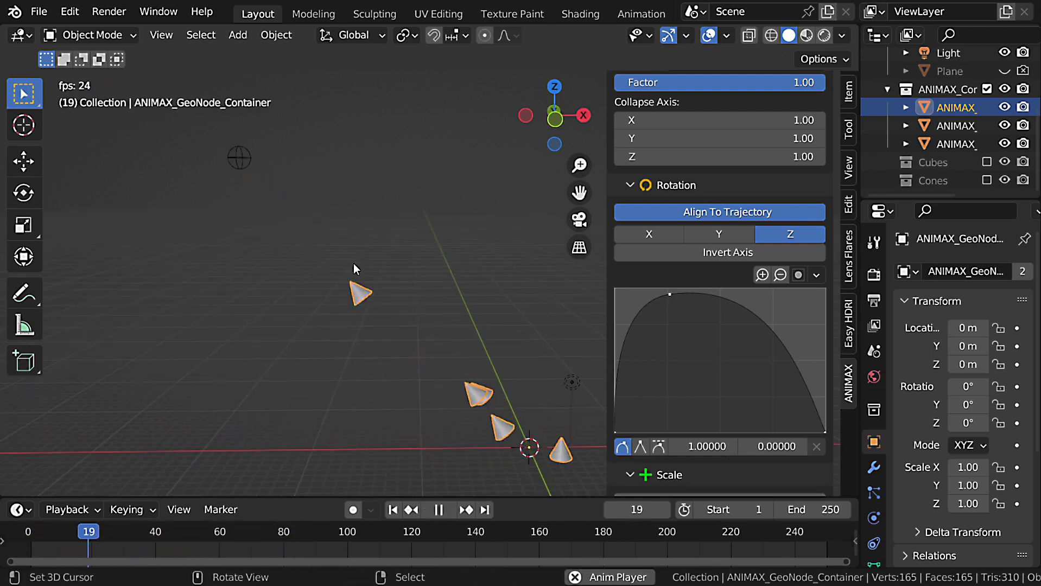
pyautogui.press('Escape')
# Add a Repulse effect to the Disintegration_2 effect group.
pyautogui.scroll(10, 787, 244)
pyautogui.click(820, 230)
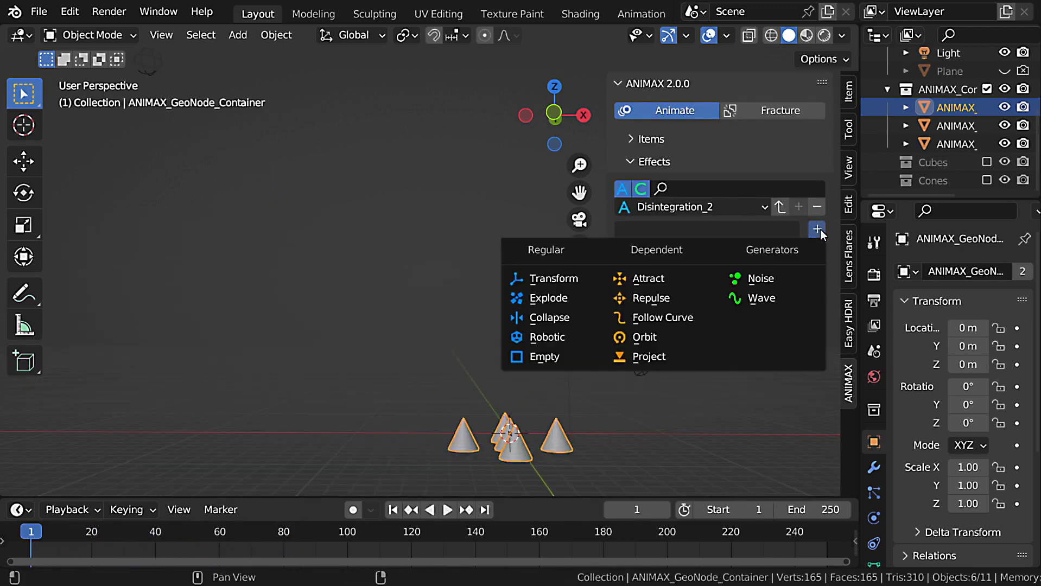
pyautogui.click(660, 298)
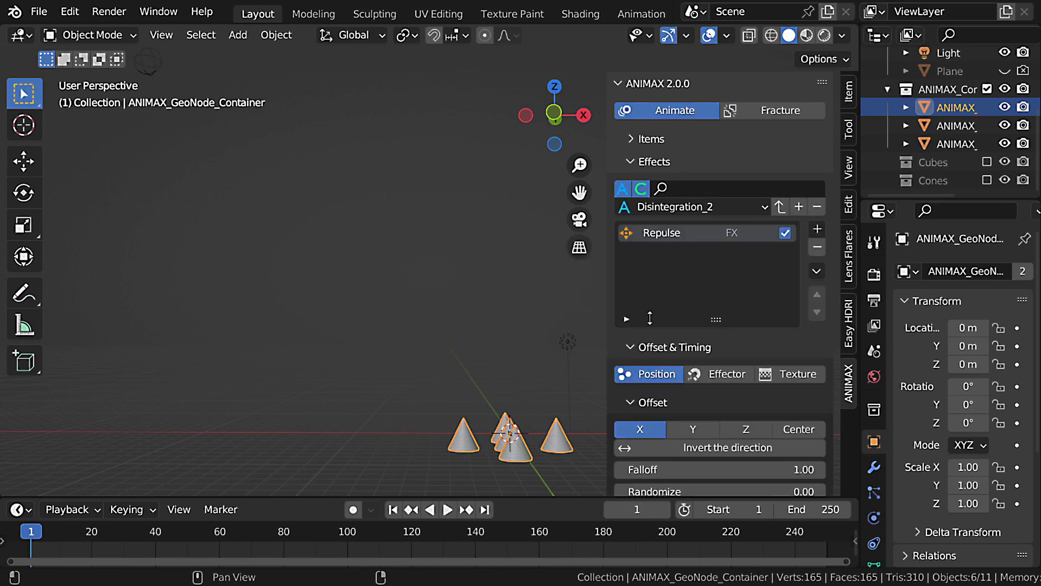
pyautogui.scroll(-4, 422, 348)
# Select the empty and move it close beside the cube grid.
pyautogui.rightClick(283, 202)
pyautogui.scroll(2, 318, 224)
pyautogui.scroll(-1, 320, 224)
pyautogui.press('g')
pyautogui.click(519, 439)
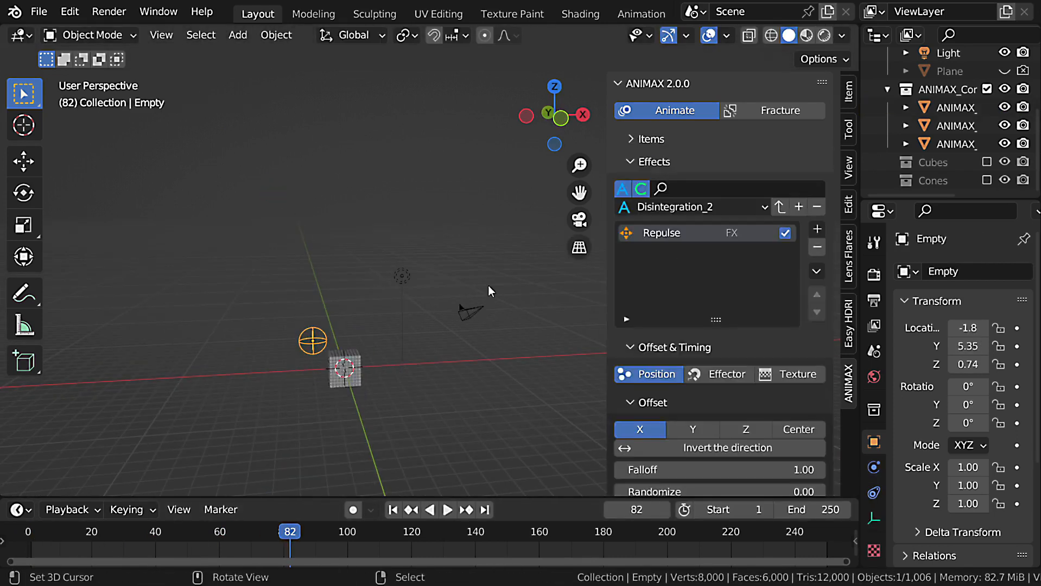
# Pick the empty as the Repulse effect's object and set its X, Y and Z force to 5.28.
pyautogui.keyDown('shift'); pyautogui.moveTo(488, 286); pyautogui.dragTo(500, 234, button='middle'); pyautogui.keyUp('shift')
pyautogui.scroll(-10, 758, 351)
pyautogui.scroll(-6, 775, 295)
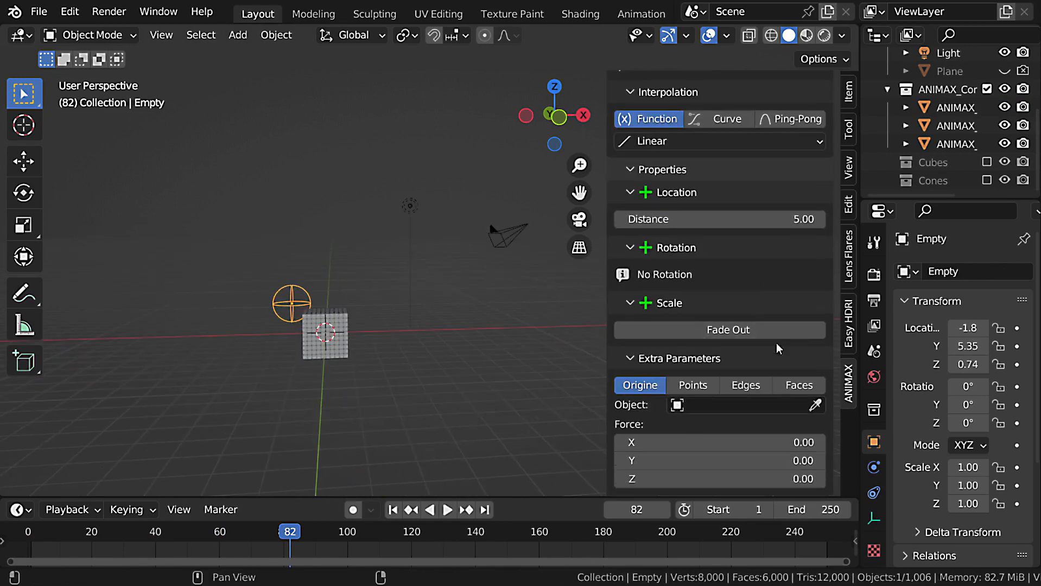
pyautogui.click(816, 405)
pyautogui.click(291, 299)
pyautogui.scroll(3, 307, 309)
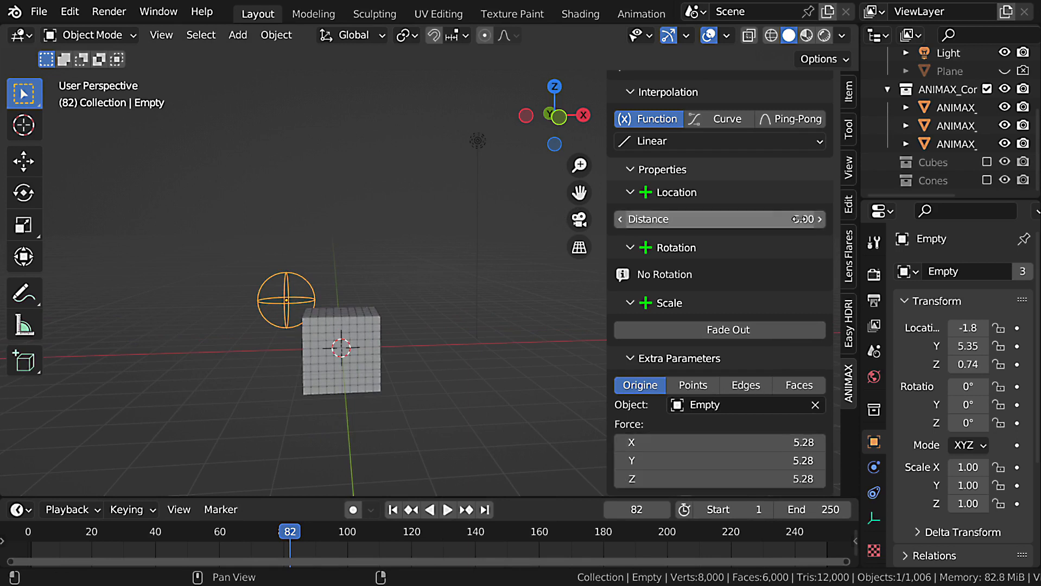
# Move the empty closer to the cubes, to about Y 3.19 and Z 0.43, and replay the animation from the start.
pyautogui.moveTo(549, 279); pyautogui.dragTo(291, 287, button='middle')
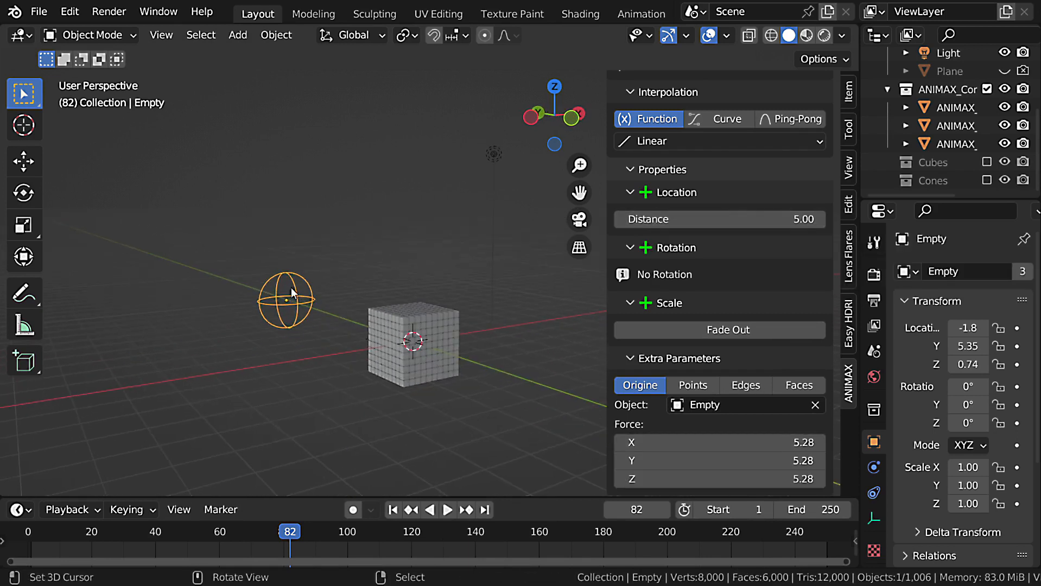
pyautogui.press('g')
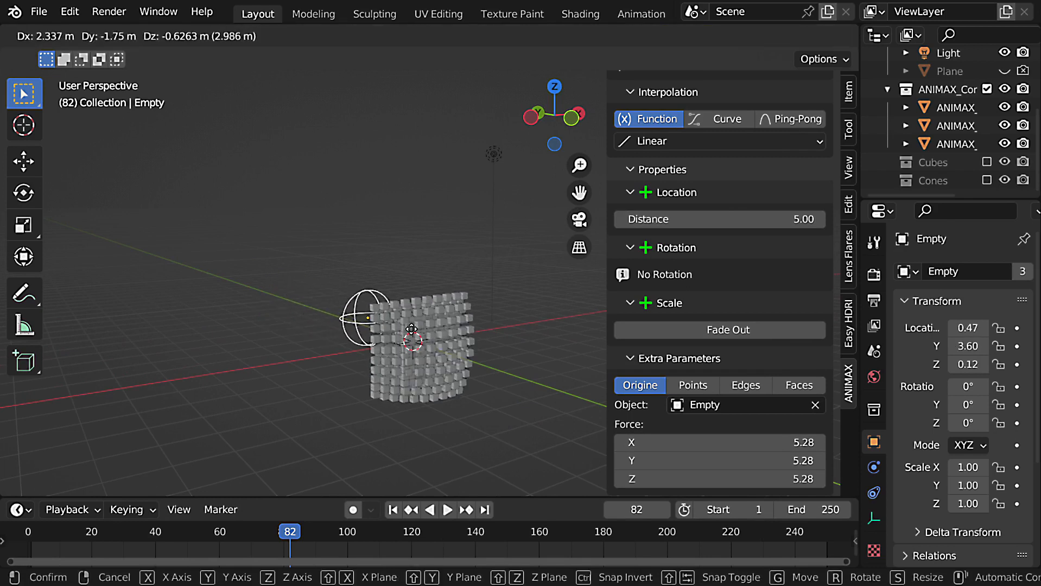
pyautogui.click(421, 323)
pyautogui.moveTo(421, 323); pyautogui.dragTo(448, 328, button='middle')
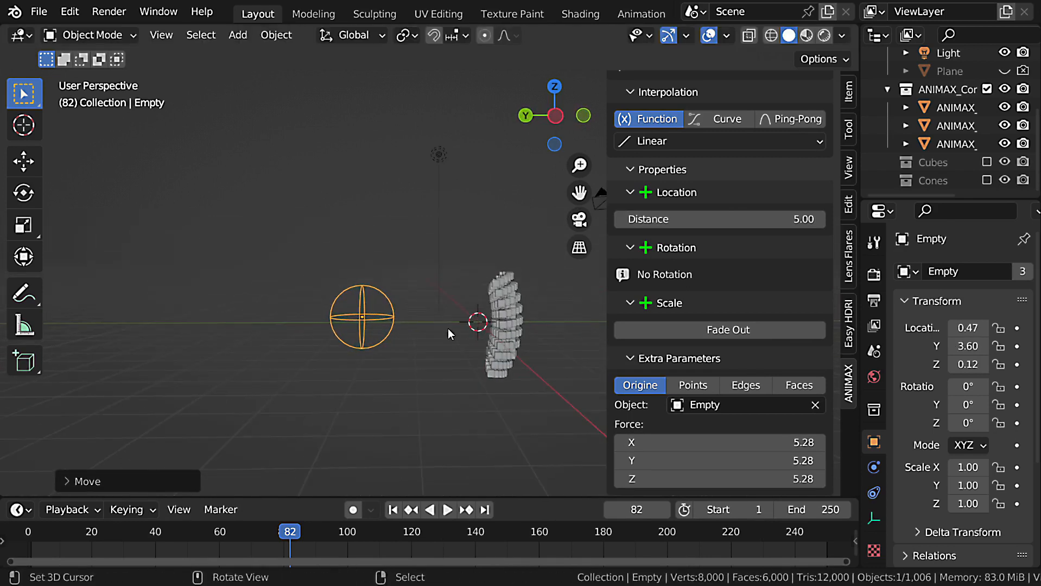
pyautogui.press('g')
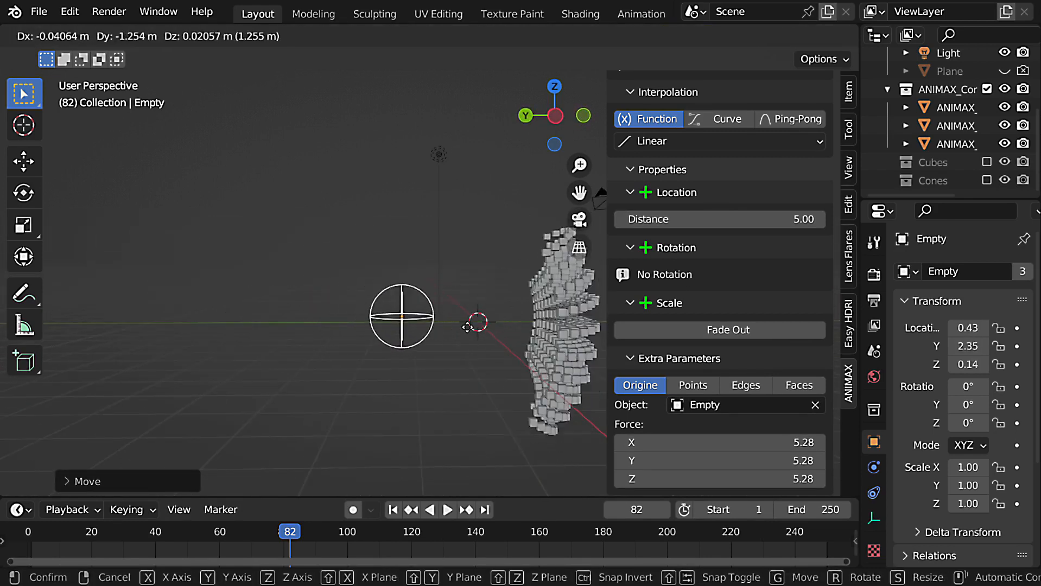
pyautogui.click(456, 319)
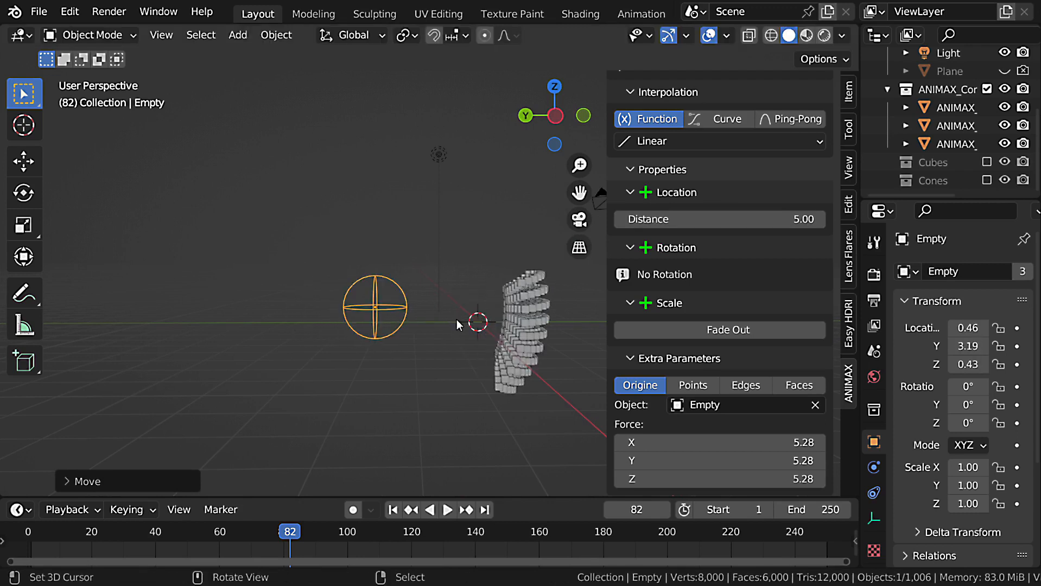
pyautogui.moveTo(300, 534); pyautogui.dragTo(22, 535)
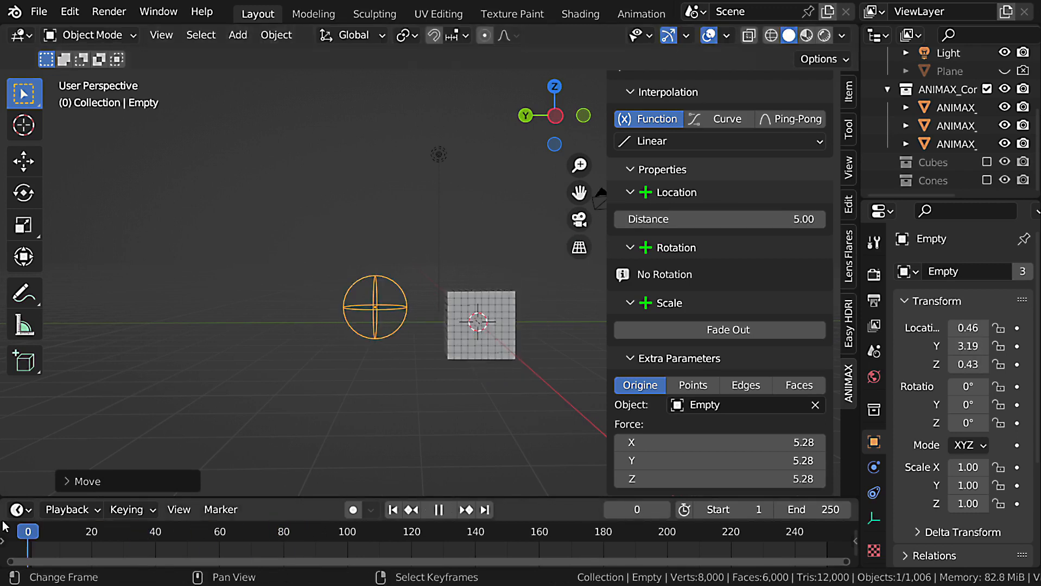
pyautogui.press('space')
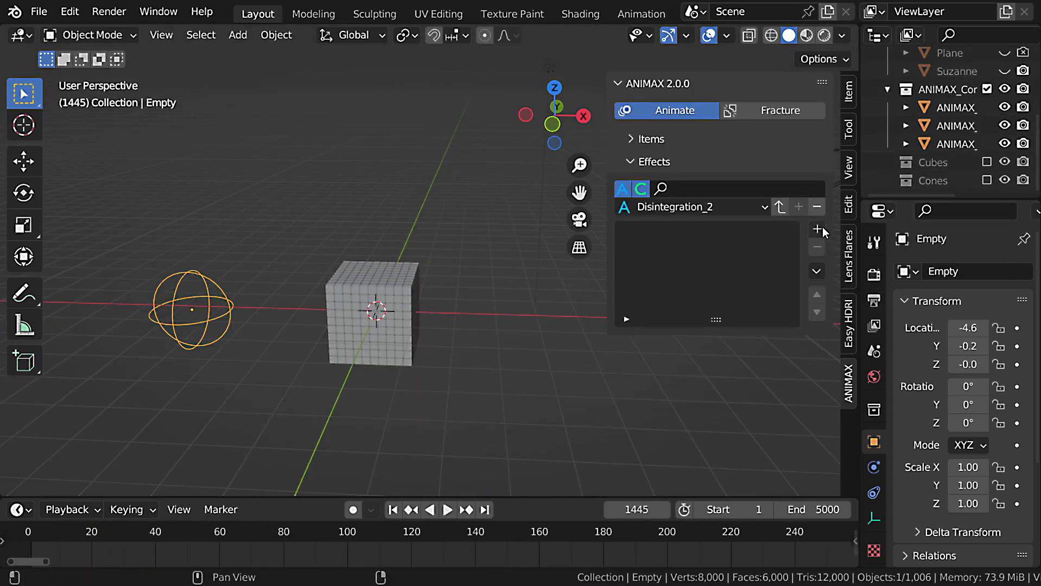
# Add a Follow Curve effect to Disintegration_2 and make the Cubes item use the Cones collection.
pyautogui.click(818, 229)
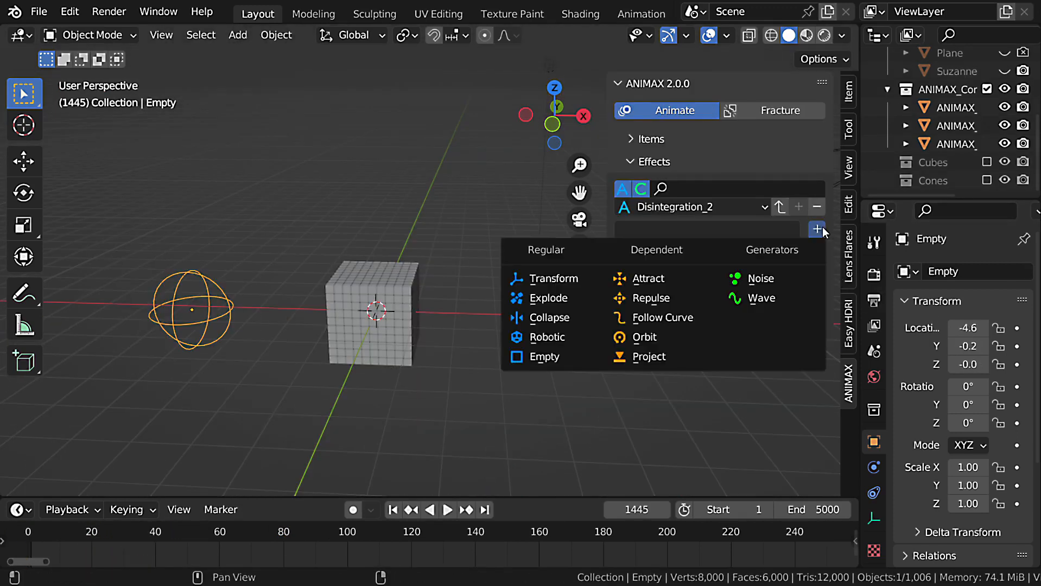
pyautogui.click(694, 318)
pyautogui.click(711, 139)
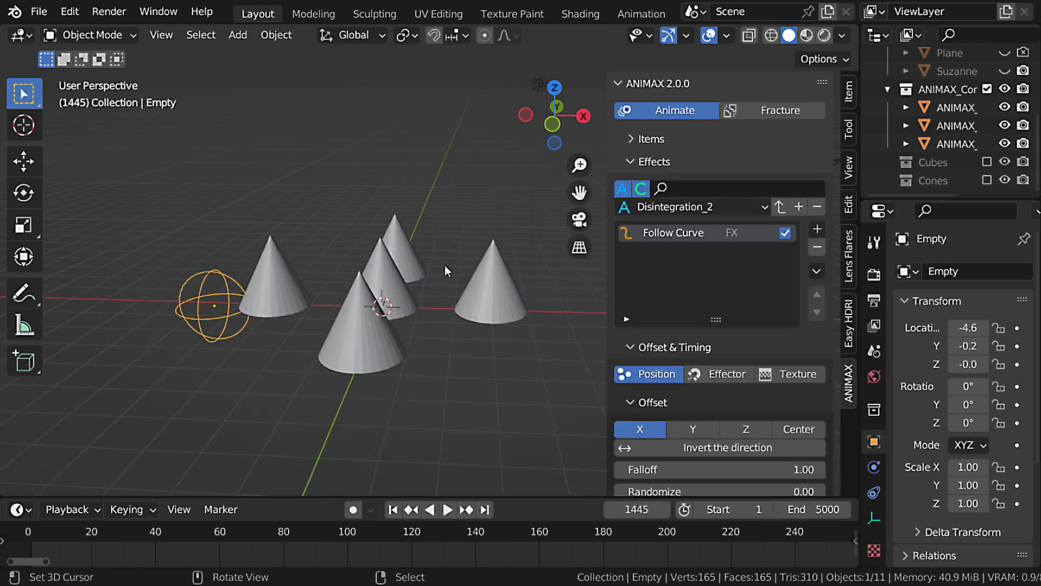
# Add a Bezier curve in front view and delete all its default points.
pyautogui.press('KP_1')
pyautogui.hotkey('shift', 'a')
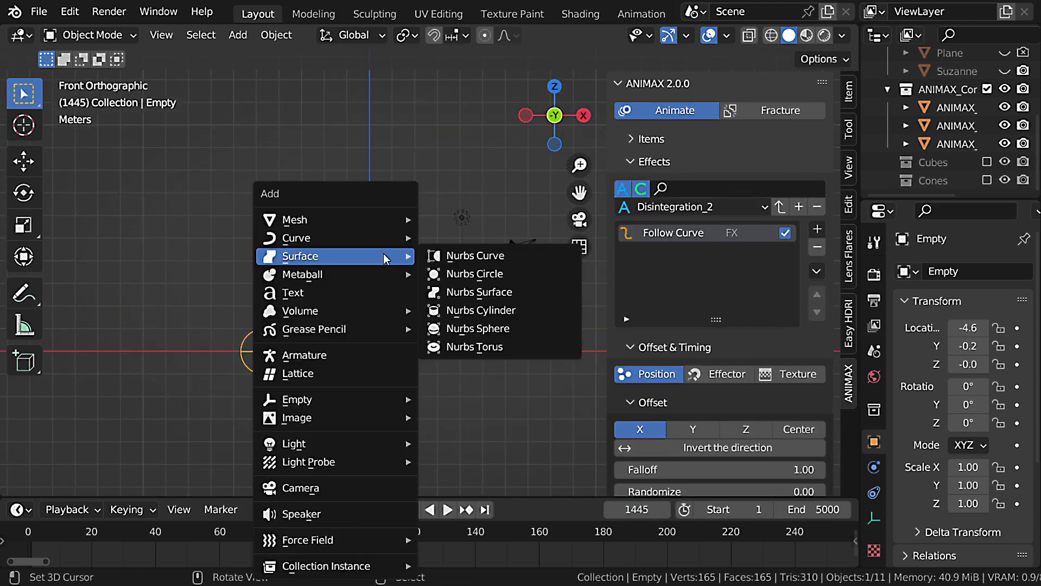
pyautogui.click(461, 235)
pyautogui.press('Tab')
pyautogui.press('x')
pyautogui.click(414, 302)
# Draw a freehand S-shaped curve rising from the middle cone's tip, and rotate the handles of its starting point.
pyautogui.click(23, 359)
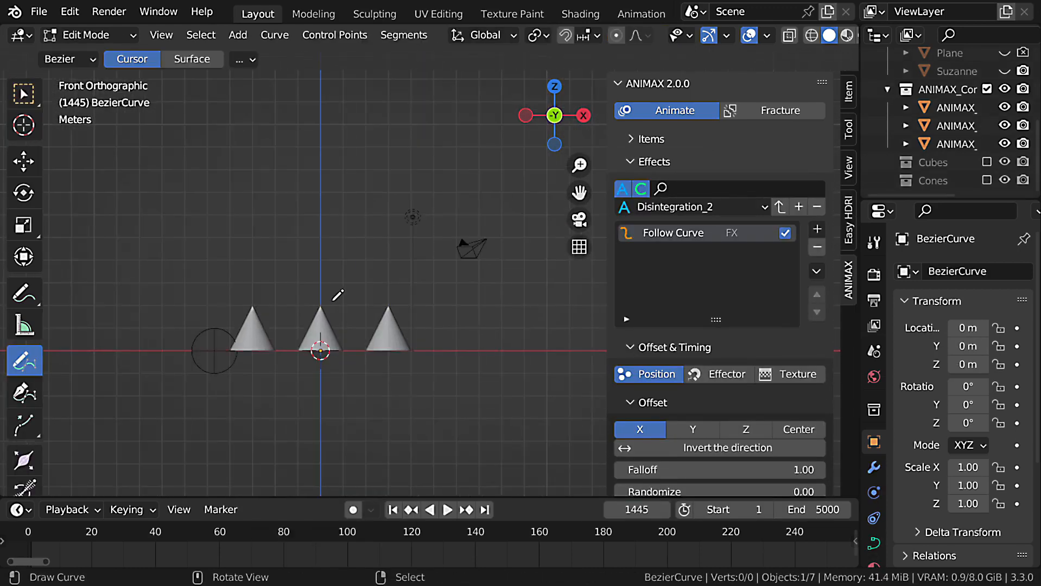
pyautogui.moveTo(357, 341); pyautogui.dragTo(321, 203)
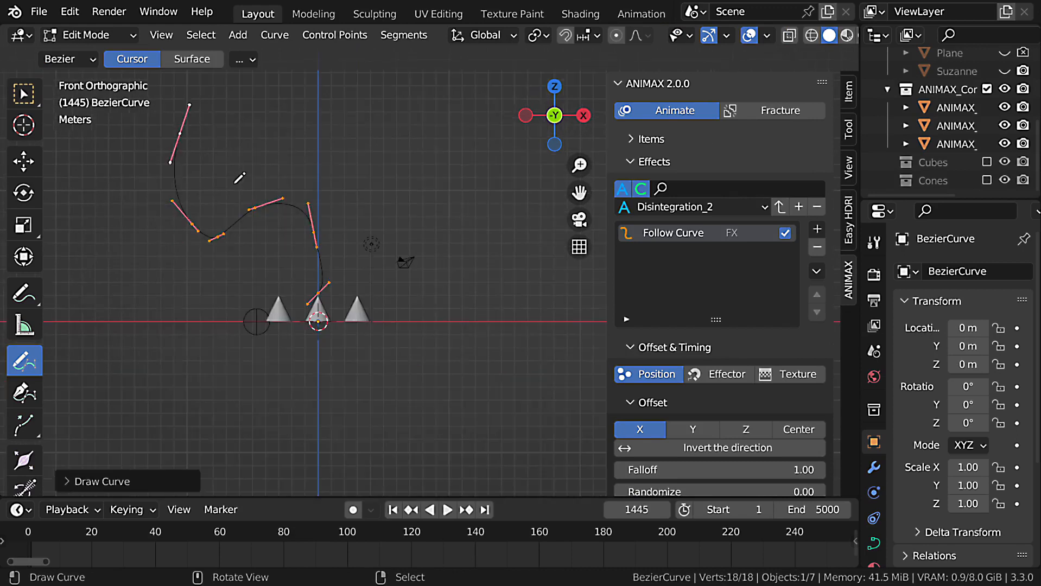
pyautogui.scroll(3, 304, 228)
pyautogui.press('r')
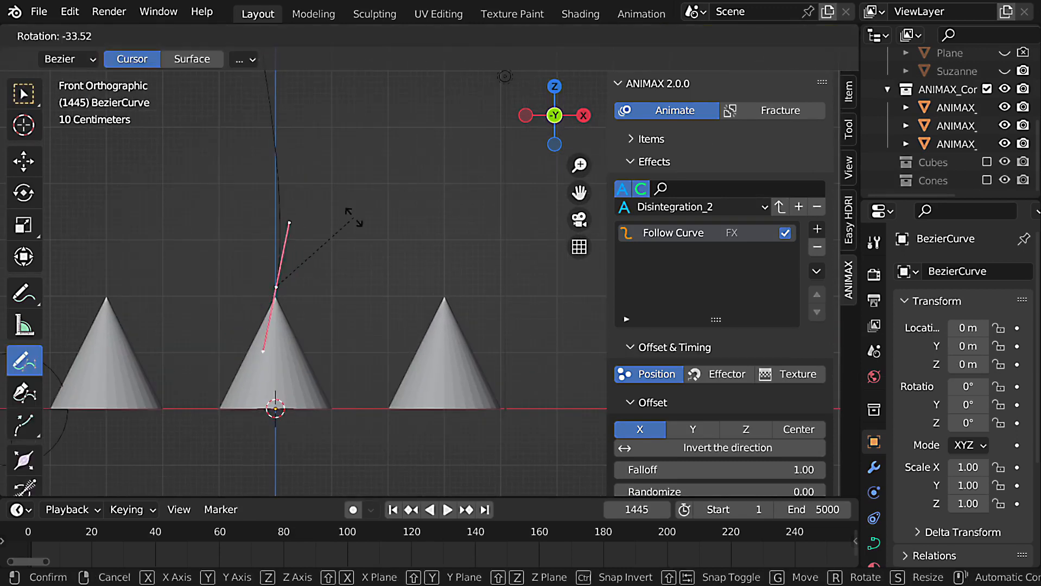
pyautogui.click(349, 214)
# Reposition the curve's middle control points and handles to smooth its bends, and return to Object Mode.
pyautogui.scroll(-3, 322, 271)
pyautogui.scroll(2, 294, 260)
pyautogui.rightClick(273, 254)
pyautogui.press('g')
pyautogui.click(289, 252)
pyautogui.rightClick(310, 214)
pyautogui.press('g')
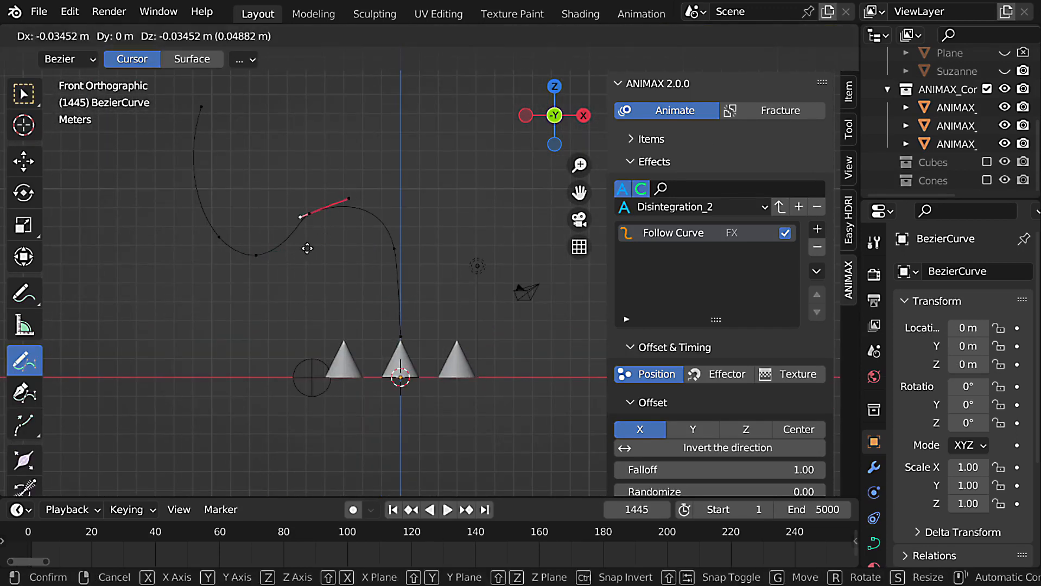
pyautogui.click(296, 255)
pyautogui.rightClick(307, 214)
pyautogui.press('Tab')
pyautogui.keyDown('shift'); pyautogui.moveTo(358, 296); pyautogui.dragTo(365, 299, button='middle'); pyautogui.keyUp('shift')
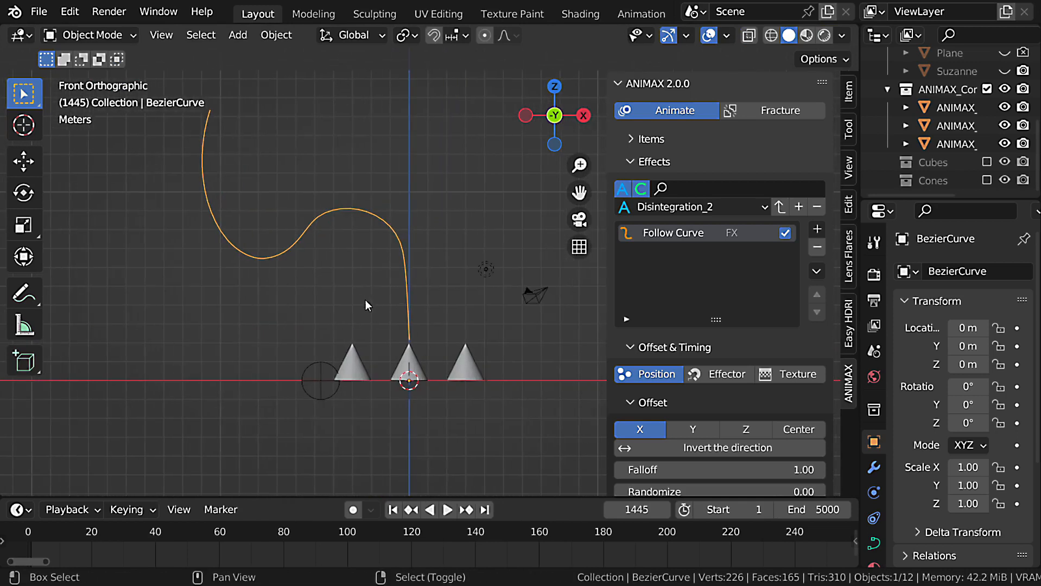
# Pick BezierCurve as the Follow Curve effect's object and play the animation from the first frame.
pyautogui.moveTo(420, 380); pyautogui.dragTo(422, 309, button='middle')
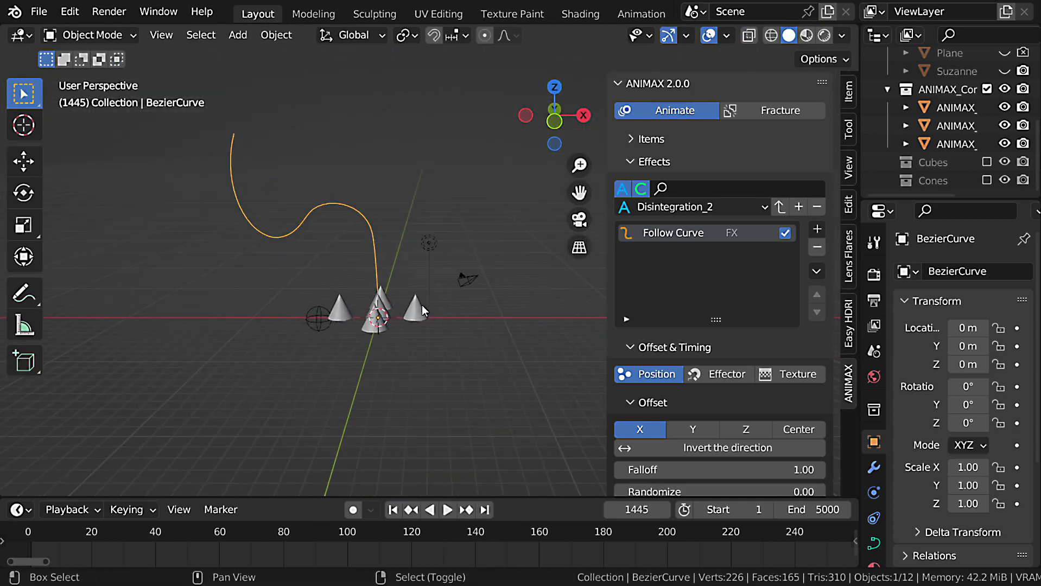
pyautogui.scroll(-20, 711, 300)
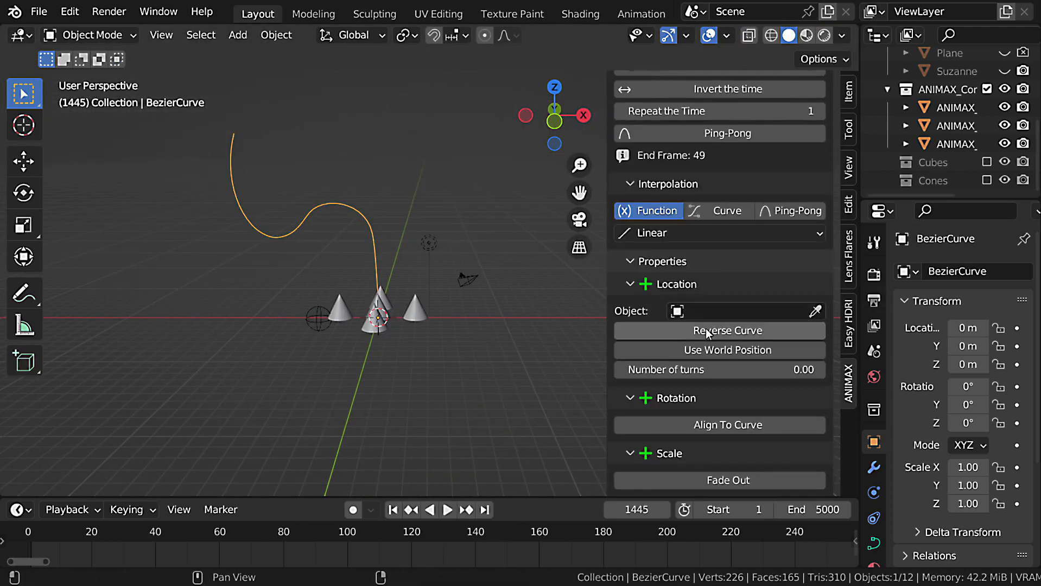
pyautogui.click(815, 311)
pyautogui.click(359, 208)
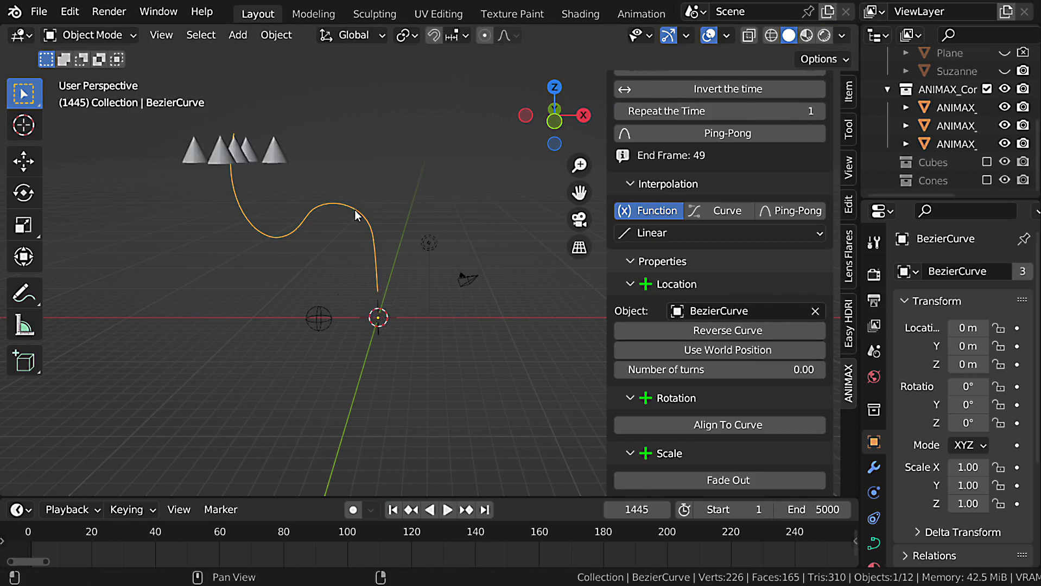
pyautogui.hotkey('shift', 'Left')
pyautogui.press('space')
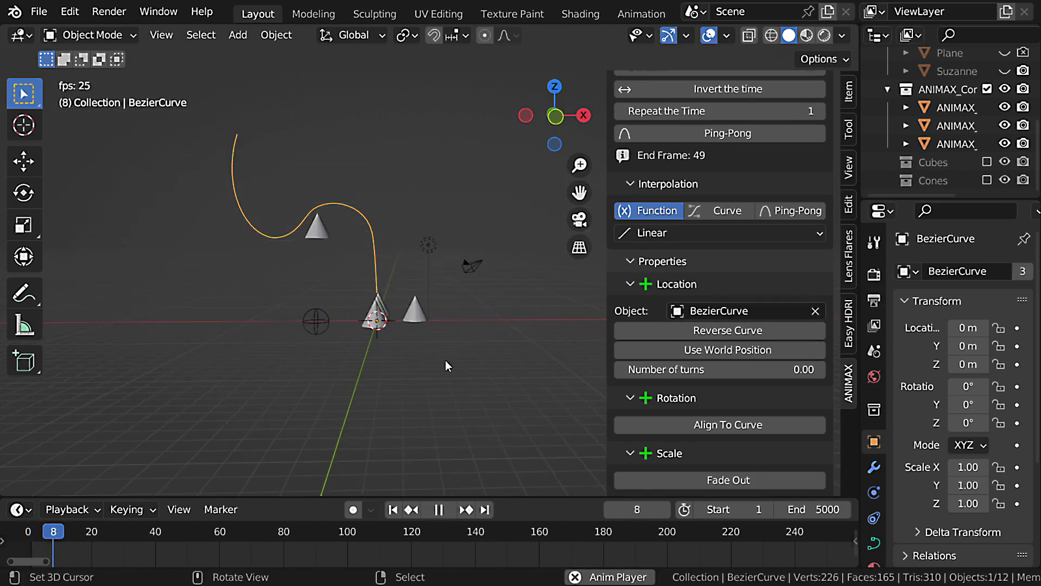
pyautogui.press('Escape')
# Try a different Falloff for the Follow Curve effect and preview the animation.
pyautogui.scroll(12, 751, 302)
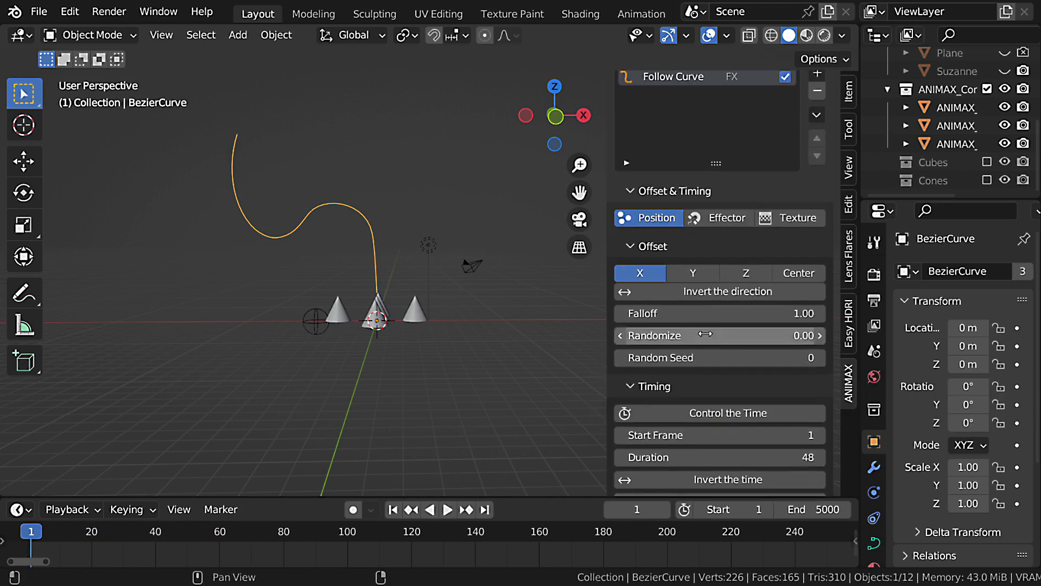
pyautogui.moveTo(706, 315)
pyautogui.mouseDown()
pyautogui.moveTo(781, 315)
pyautogui.moveTo(706, 314)
pyautogui.mouseUp()
pyautogui.press('space')
pyautogui.press('Escape')
# Enable Reverse Curve in the Follow Curve effect's location properties and preview the animation.
pyautogui.scroll(-15, 750, 393)
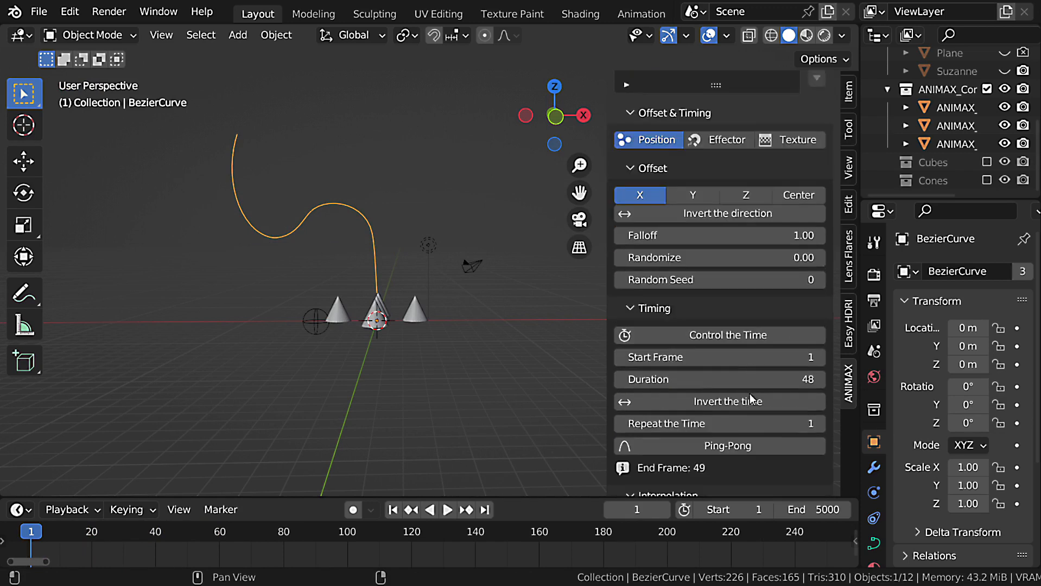
pyautogui.scroll(-1, 750, 394)
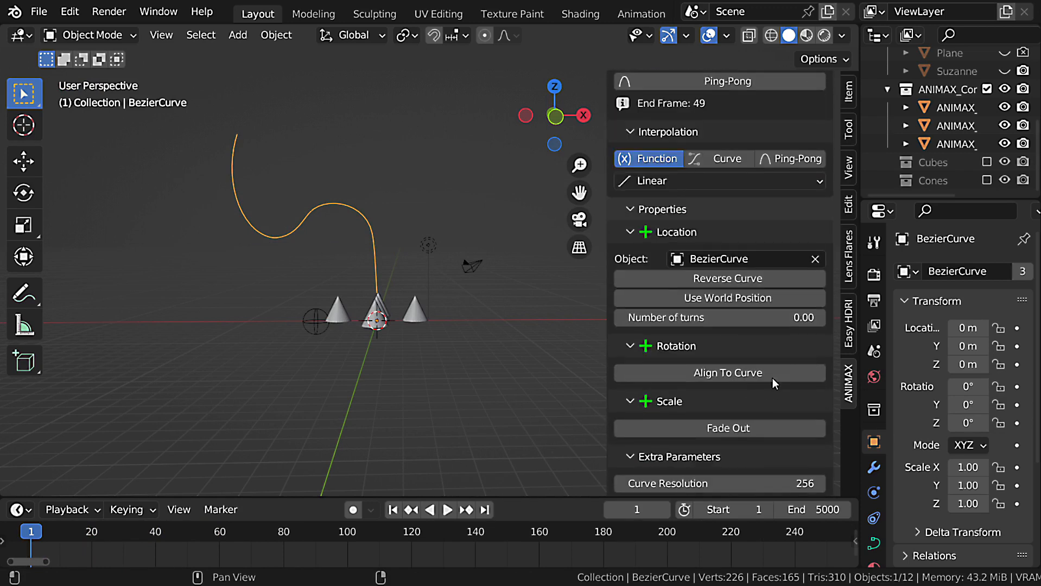
pyautogui.click(736, 278)
pyautogui.scroll(-1, 595, 309)
pyautogui.keyDown('shift'); pyautogui.moveTo(593, 307); pyautogui.dragTo(400, 286, button='middle'); pyautogui.keyUp('shift')
pyautogui.press('space')
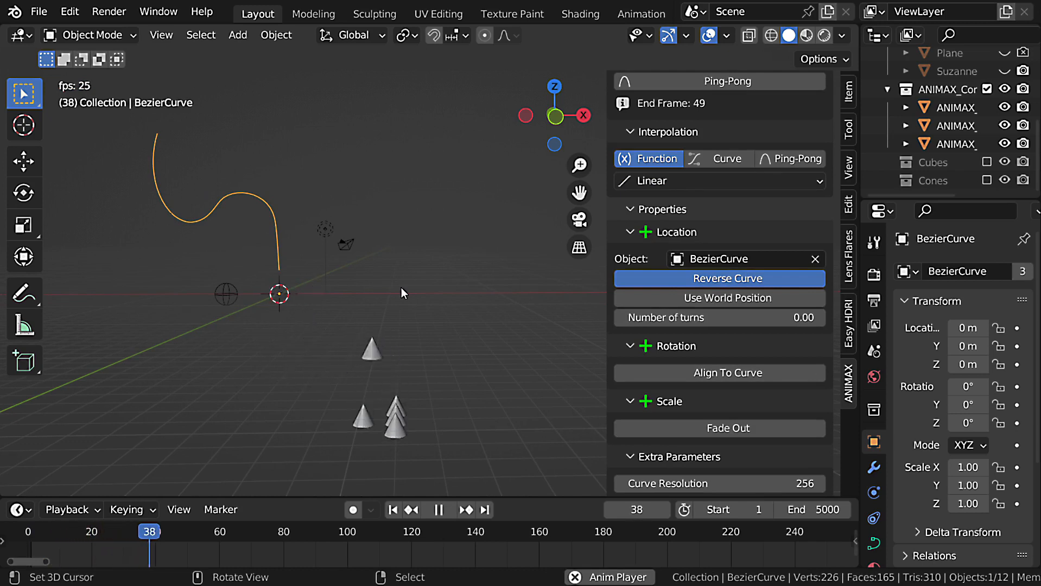
pyautogui.press('Escape')
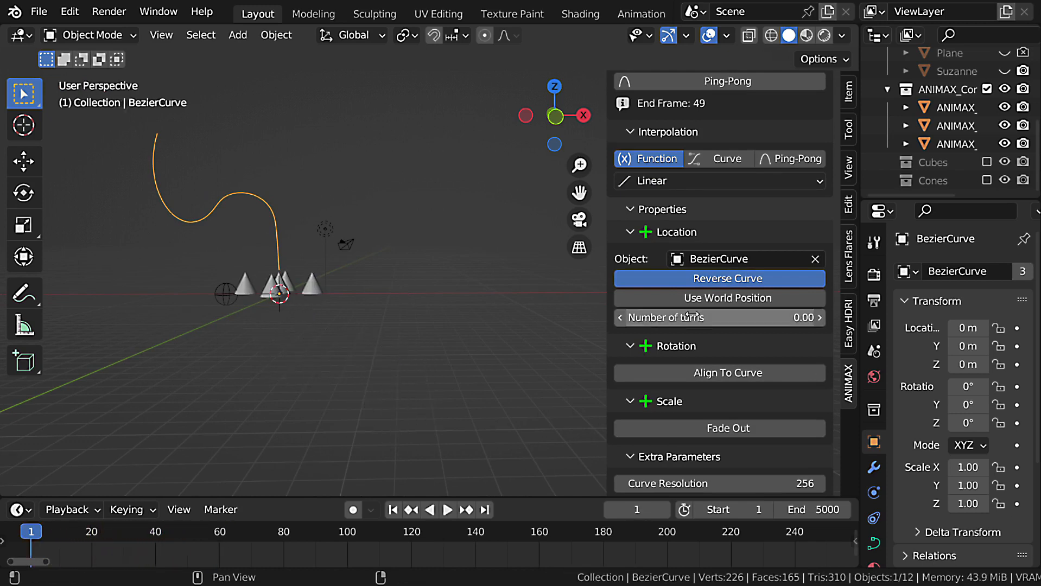
# Turn off Reverse Curve, enable Use World Position in the Follow Curve effect's location properties, and preview the animation.
pyautogui.click(717, 283)
pyautogui.click(721, 298)
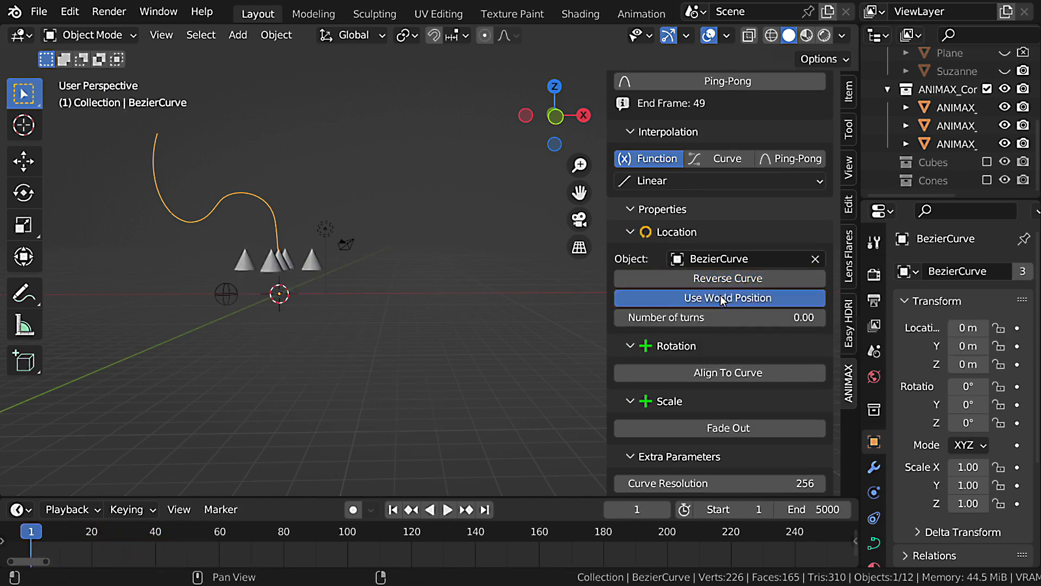
pyautogui.moveTo(522, 285); pyautogui.dragTo(605, 333, button='middle')
pyautogui.press('space')
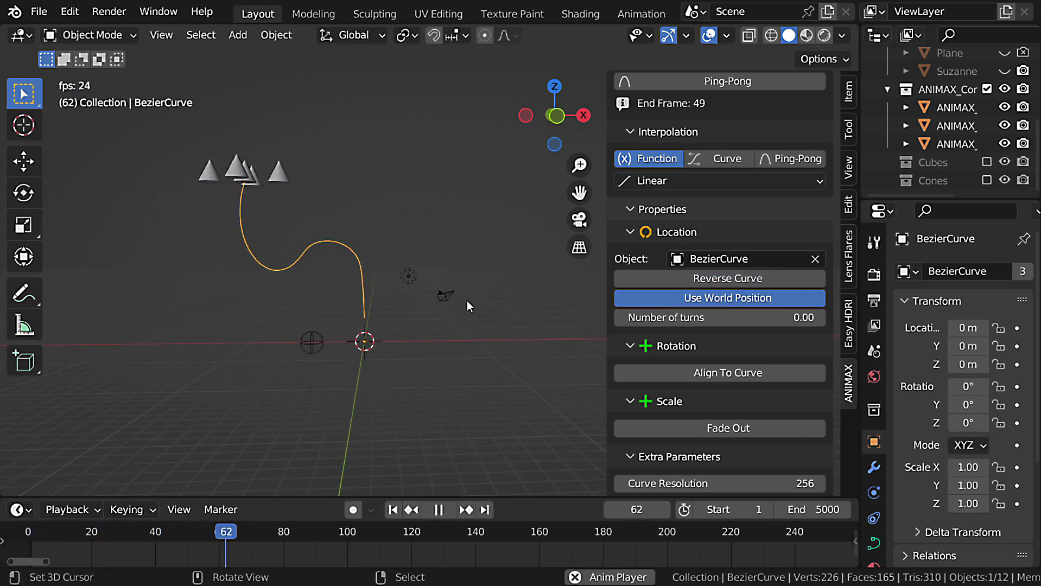
pyautogui.press('Escape')
pyautogui.scroll(-1, 368, 286)
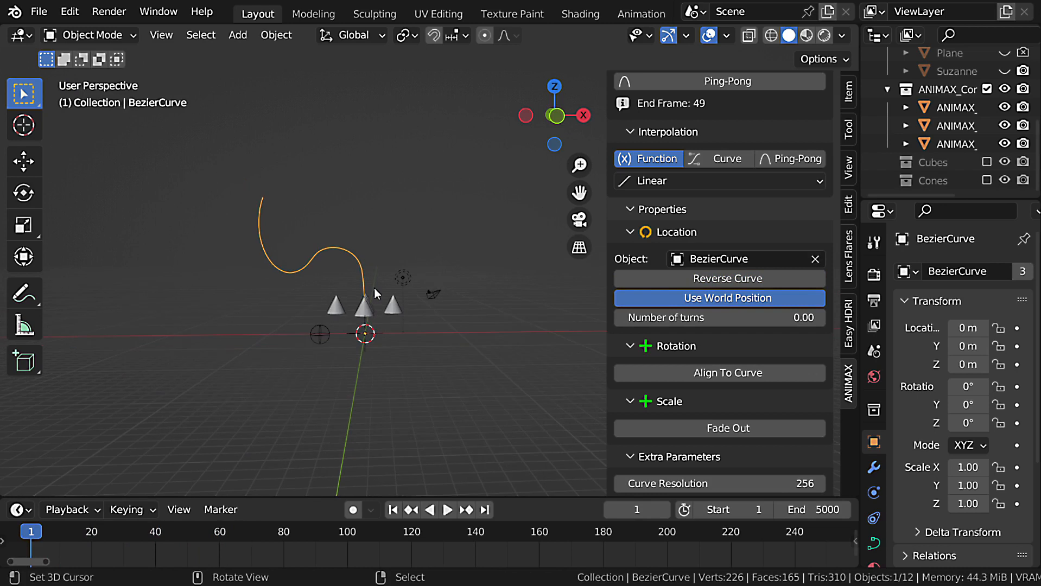
pyautogui.press('g')
pyautogui.press('Escape')
pyautogui.scroll(2, 370, 289)
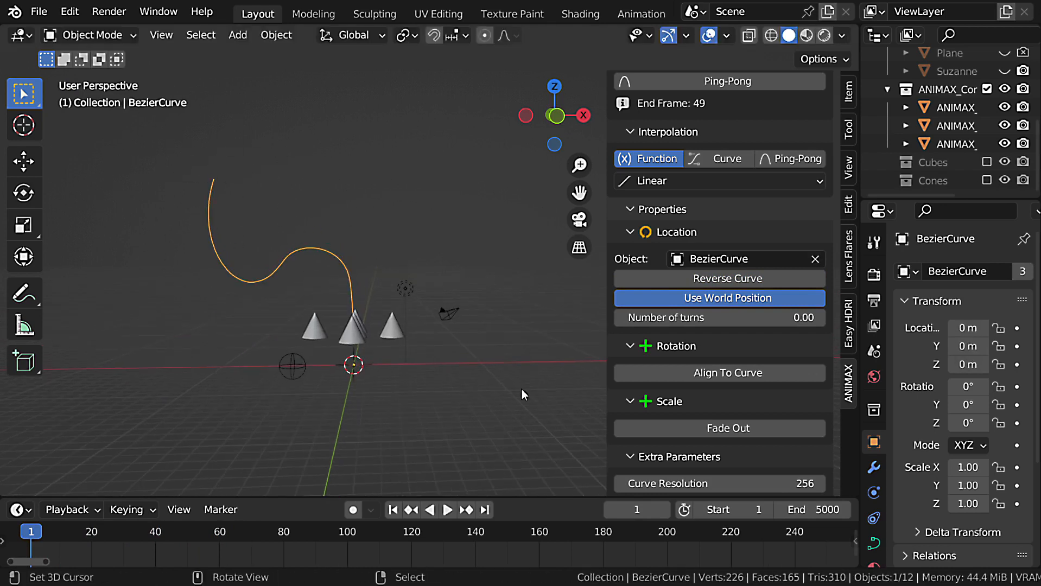
# Disable Use World Position, set the Follow Curve effect's Number of turns to 1, and preview the animation.
pyautogui.click(697, 299)
pyautogui.moveTo(355, 325); pyautogui.dragTo(366, 329, button='middle')
pyautogui.click(778, 319)
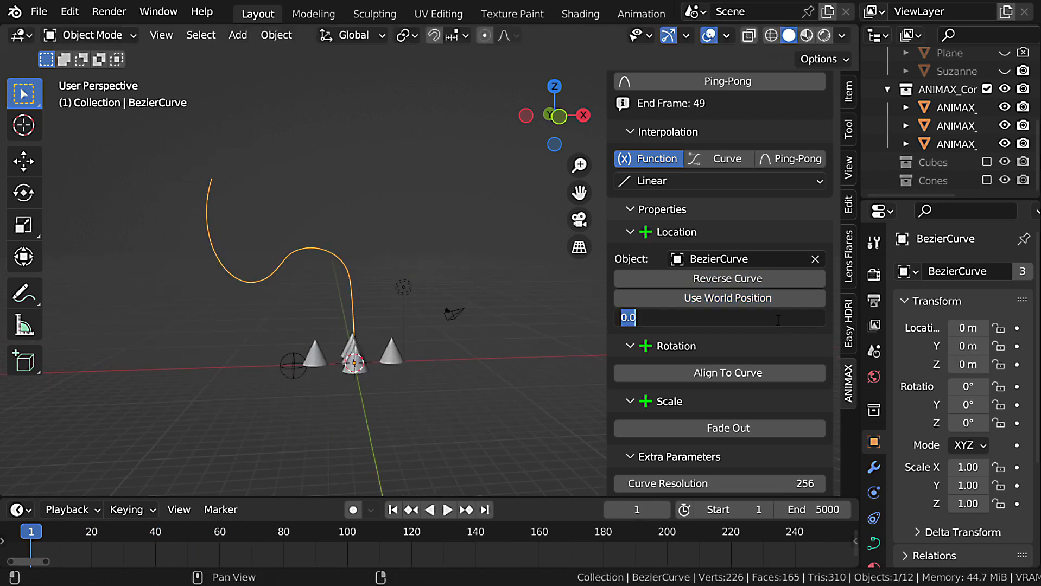
pyautogui.write('1')
pyautogui.press('Return')
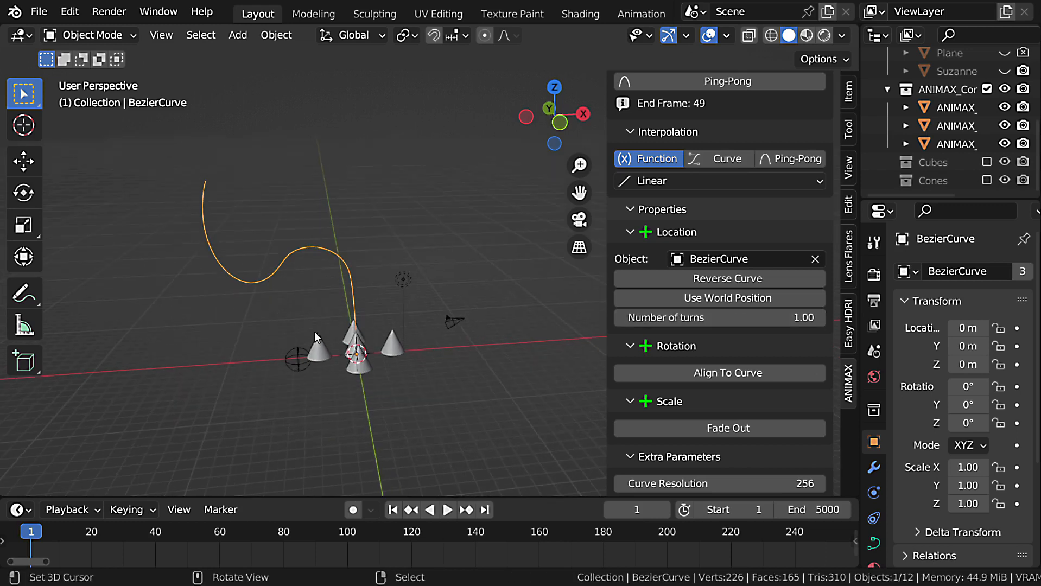
pyautogui.press('space')
pyautogui.press('Escape')
# Set the Follow Curve effect's Falloff to 23.11 and its Duration to 96, and preview the animation while orbiting the cones.
pyautogui.scroll(10, 747, 241)
pyautogui.moveTo(785, 184); pyautogui.dragTo(825, 185)
pyautogui.click(783, 328)
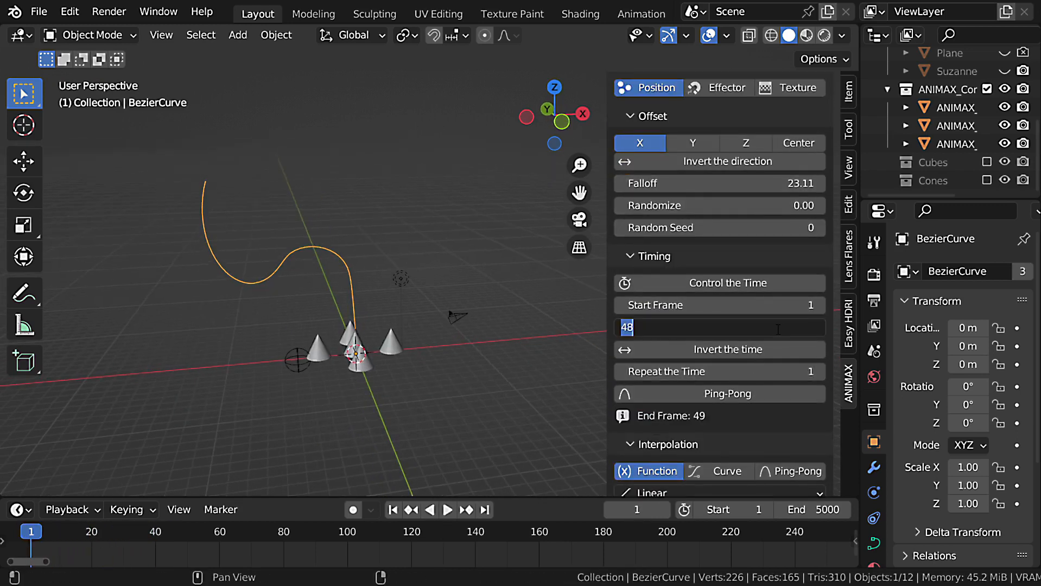
pyautogui.write('96')
pyautogui.press('Return')
pyautogui.press('space')
pyautogui.moveTo(413, 326); pyautogui.dragTo(423, 267, button='middle')
pyautogui.press('Escape')
pyautogui.press('space')
pyautogui.press('Escape')
# Set the Follow Curve effect's Duration to 160.
pyautogui.scroll(-5, 786, 264)
pyautogui.write('160')
pyautogui.press('Return')
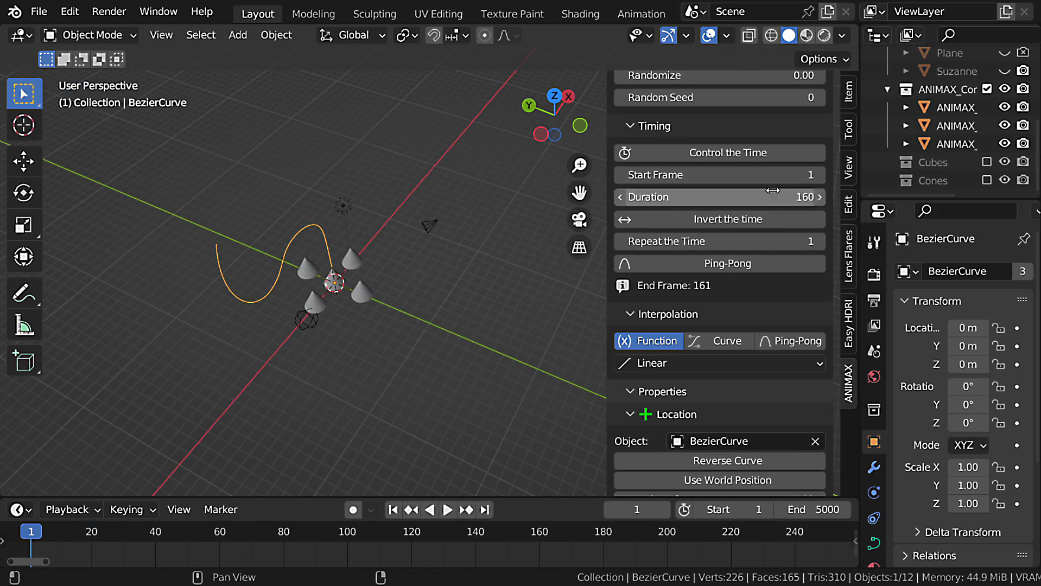
# Set the Number of turns to 2, select the cone container, and preview the animation along the curve.
pyautogui.scroll(-3, 771, 325)
pyautogui.click(760, 422)
pyautogui.write('2')
pyautogui.press('Return')
pyautogui.click(377, 312)
pyautogui.moveTo(464, 328); pyautogui.dragTo(422, 347, button='middle')
pyautogui.press('space')
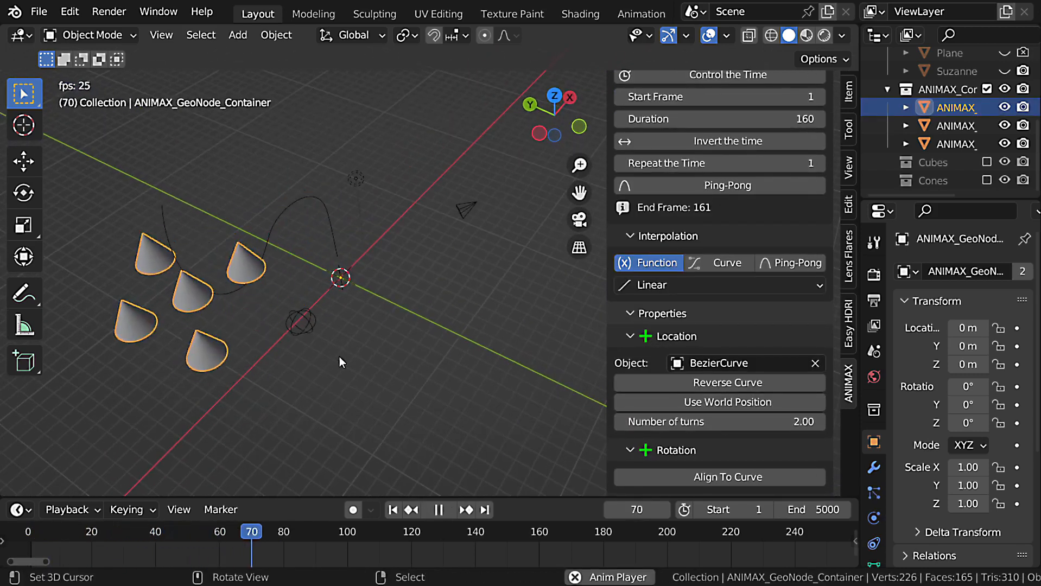
pyautogui.moveTo(340, 356); pyautogui.dragTo(306, 245, button='middle')
pyautogui.press('Escape')
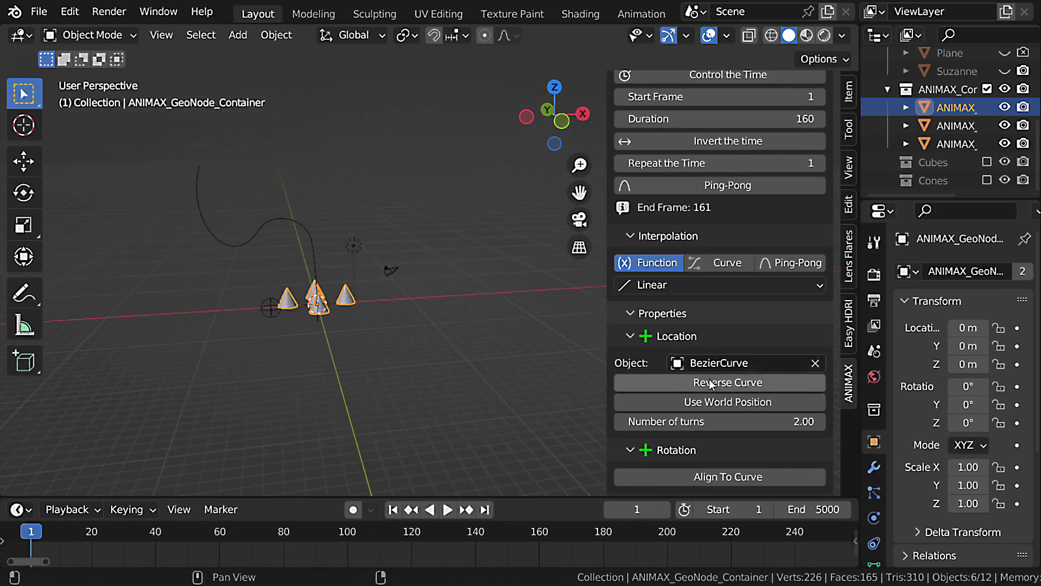
# Reset the Follow Curve effect's Number of turns to 0.
pyautogui.scroll(-2, 739, 340)
pyautogui.doubleClick(757, 365)
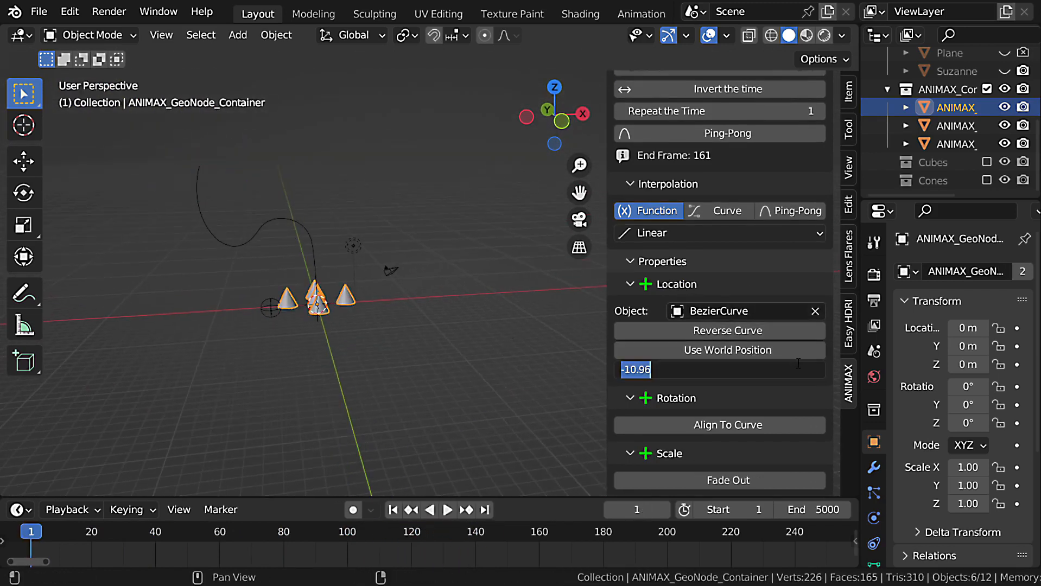
pyautogui.write('0')
pyautogui.press('Return')
# Enable Align To Curve on the Z axis in the effect's rotation properties and preview the animation.
pyautogui.scroll(-1, 757, 326)
pyautogui.scroll(-1, 757, 324)
pyautogui.click(727, 369)
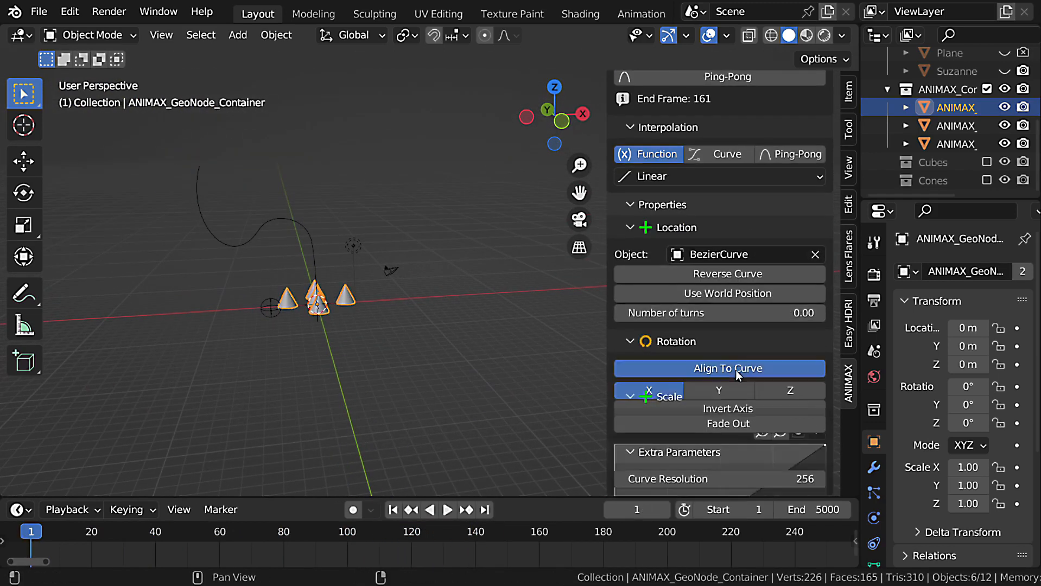
pyautogui.moveTo(356, 273); pyautogui.dragTo(389, 281, button='middle')
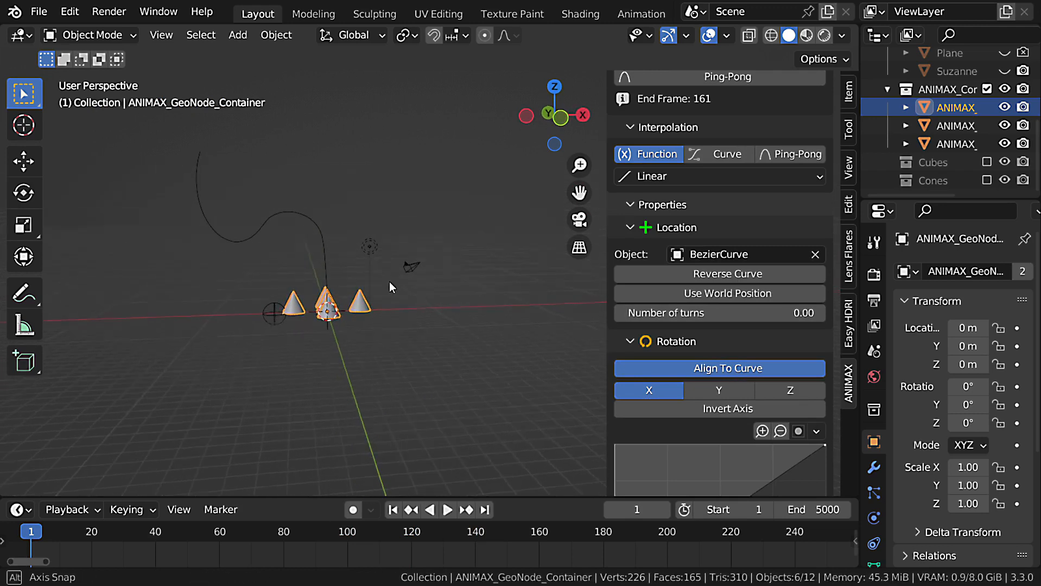
pyautogui.click(786, 387)
pyautogui.scroll(-4, 714, 406)
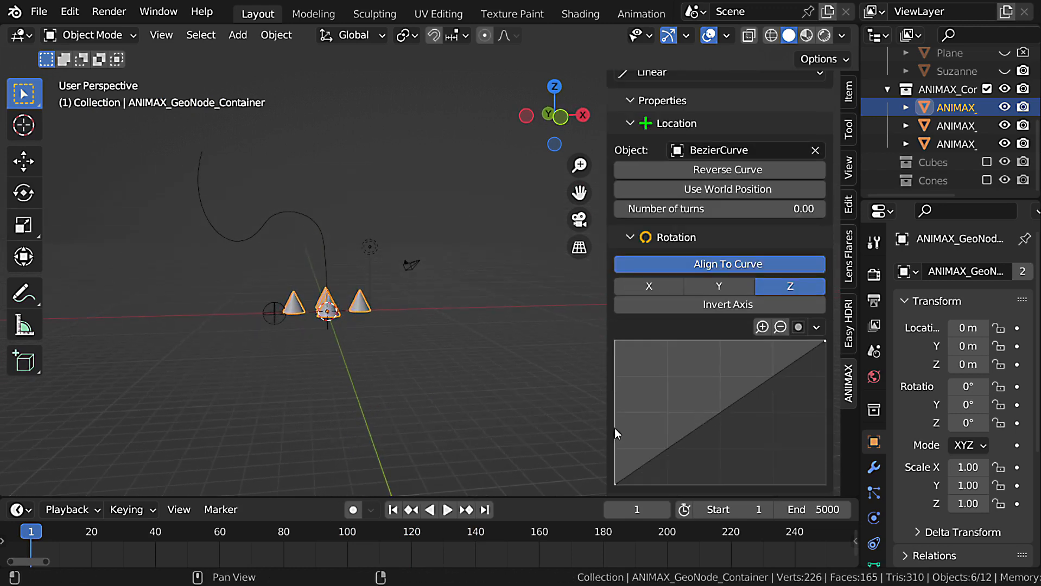
pyautogui.press('space')
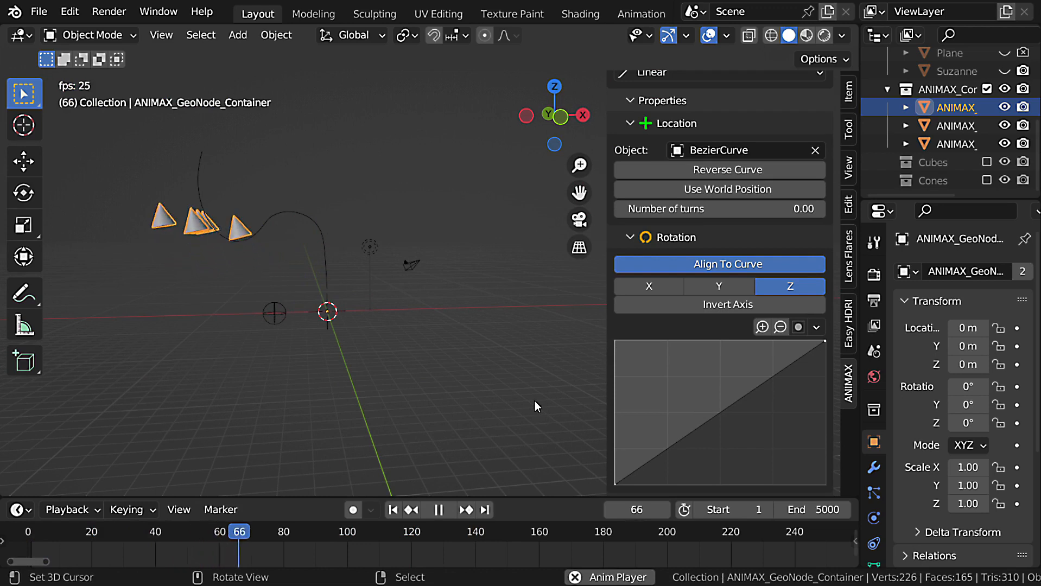
pyautogui.press('Escape')
# Reshape the rotation alignment graph to peak at about 0.236, 1.0 and fall to 0 at its end, and preview the animation.
pyautogui.scroll(-2, 741, 377)
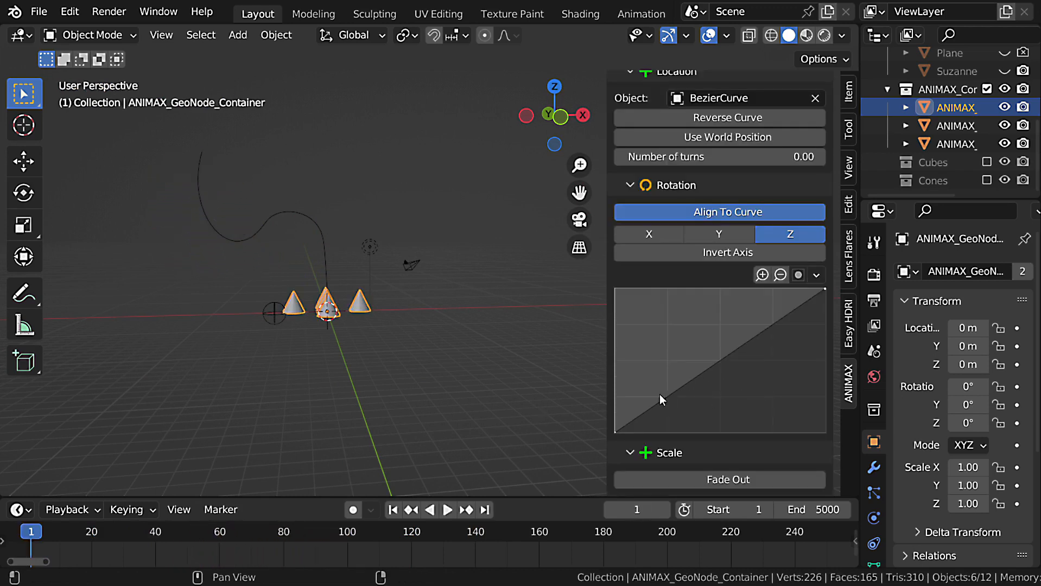
pyautogui.moveTo(659, 395); pyautogui.dragTo(661, 312)
pyautogui.moveTo(823, 291); pyautogui.dragTo(824, 391)
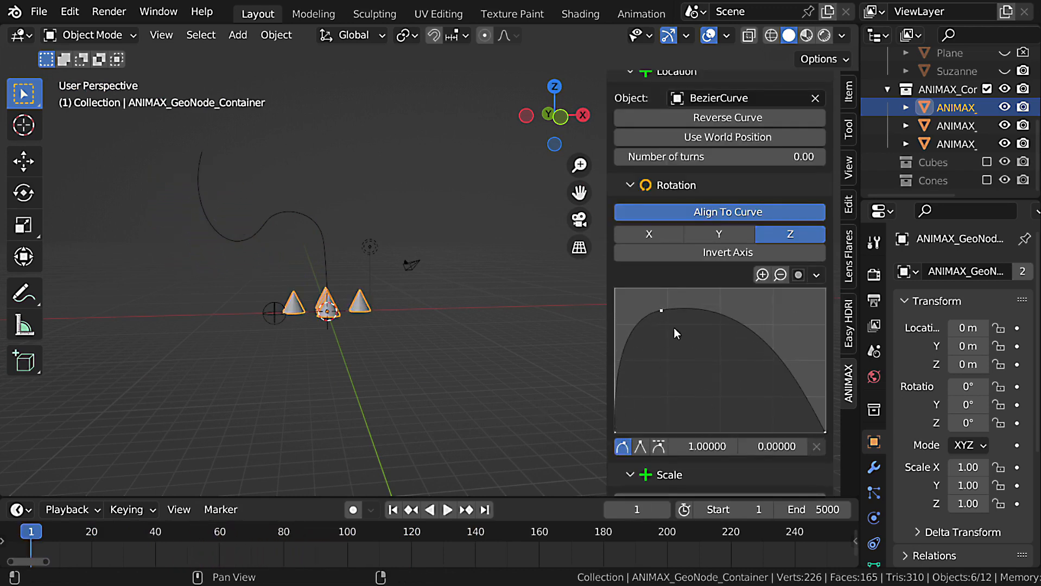
pyautogui.moveTo(661, 310); pyautogui.dragTo(664, 288)
pyautogui.press('space')
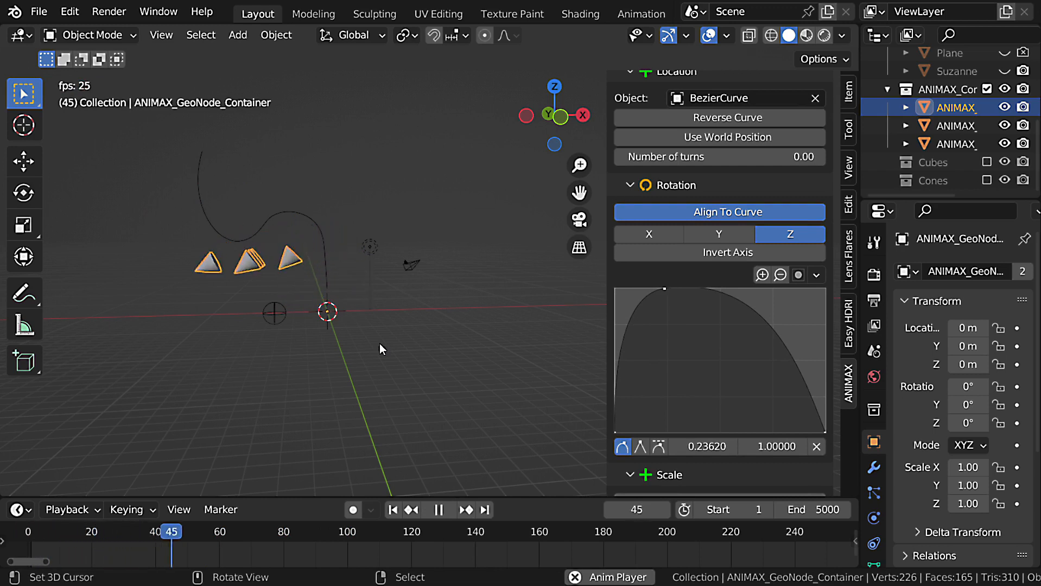
pyautogui.keyDown('shift'); pyautogui.moveTo(318, 225); pyautogui.dragTo(317, 248, button='middle'); pyautogui.keyUp('shift')
pyautogui.scroll(2, 317, 248)
pyautogui.hotkey('shift', 'Left')
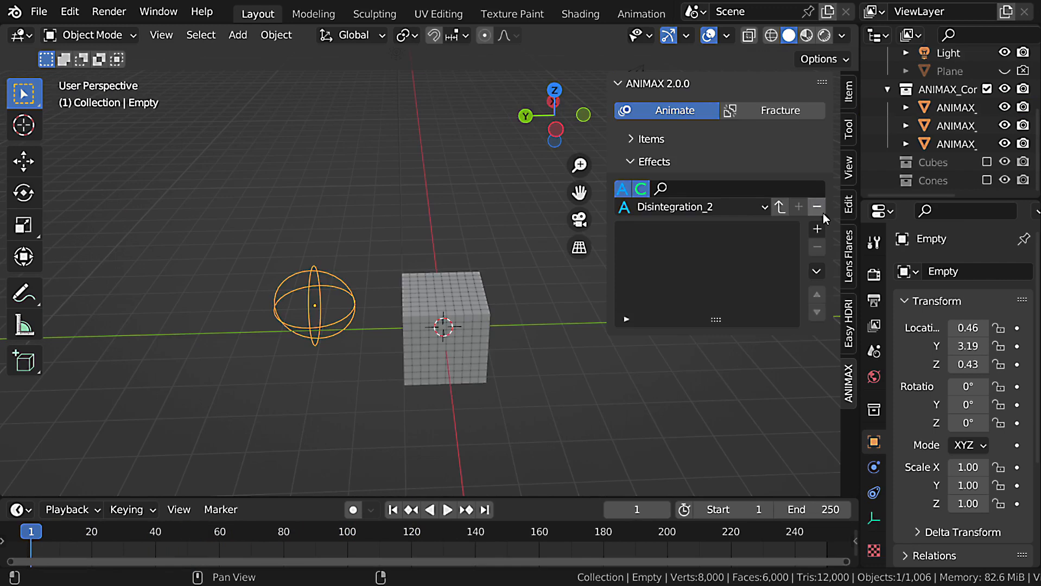
# Add an Orbit effect to Disintegration_2 and move the Empty to about X 0, Y 3.33 in the top view.
pyautogui.click(818, 229)
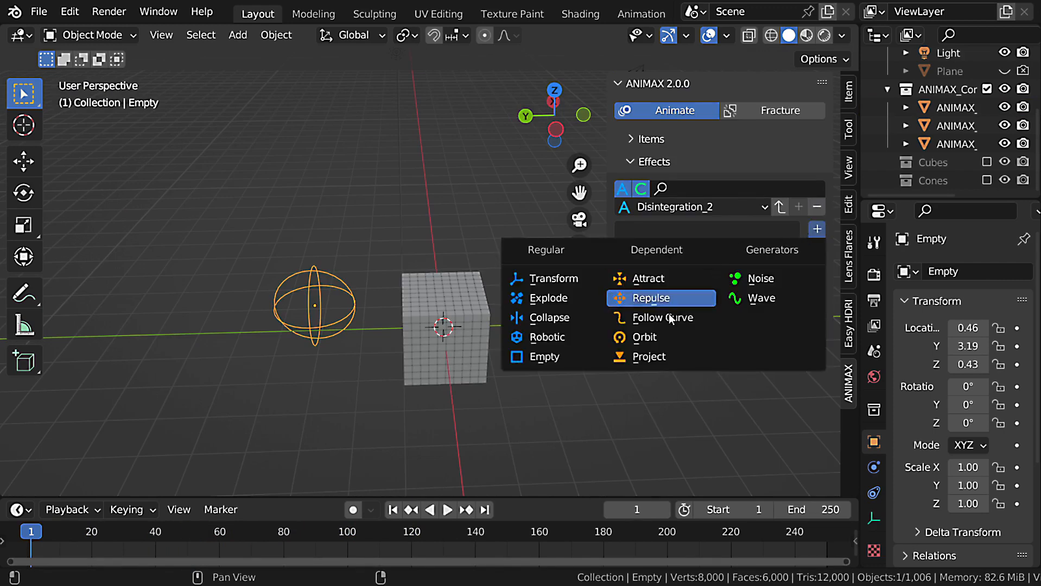
pyautogui.click(671, 333)
pyautogui.moveTo(461, 280); pyautogui.dragTo(453, 297, button='middle')
pyautogui.press('KP_7')
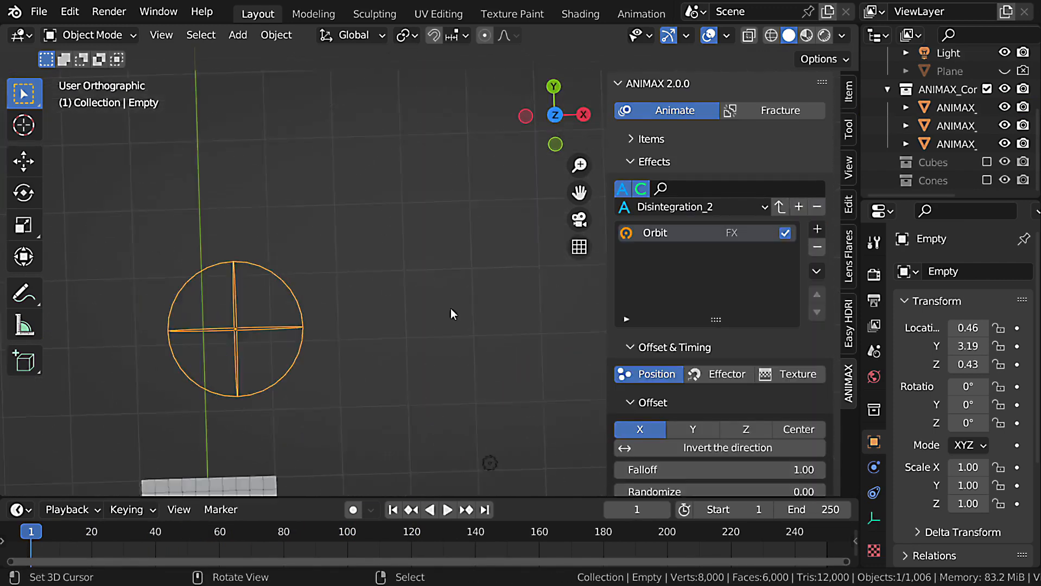
pyautogui.scroll(-3, 399, 326)
pyautogui.scroll(-1, 400, 325)
pyautogui.press('g')
pyautogui.click(381, 342)
# Move the Empty in the front view to about X -5.7, Z -0.2, beside the cube grid.
pyautogui.moveTo(381, 342); pyautogui.dragTo(435, 334, button='middle')
pyautogui.press('KP_1')
pyautogui.press('KP_1')
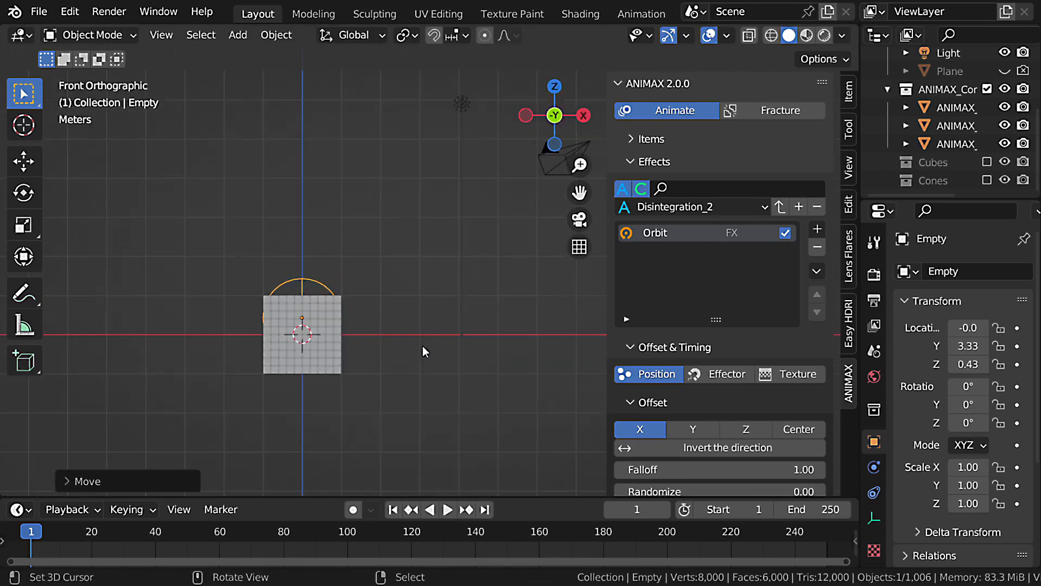
pyautogui.press('g')
pyautogui.click(162, 372)
pyautogui.keyDown('shift'); pyautogui.moveTo(184, 359); pyautogui.dragTo(336, 356, button='middle'); pyautogui.keyUp('shift')
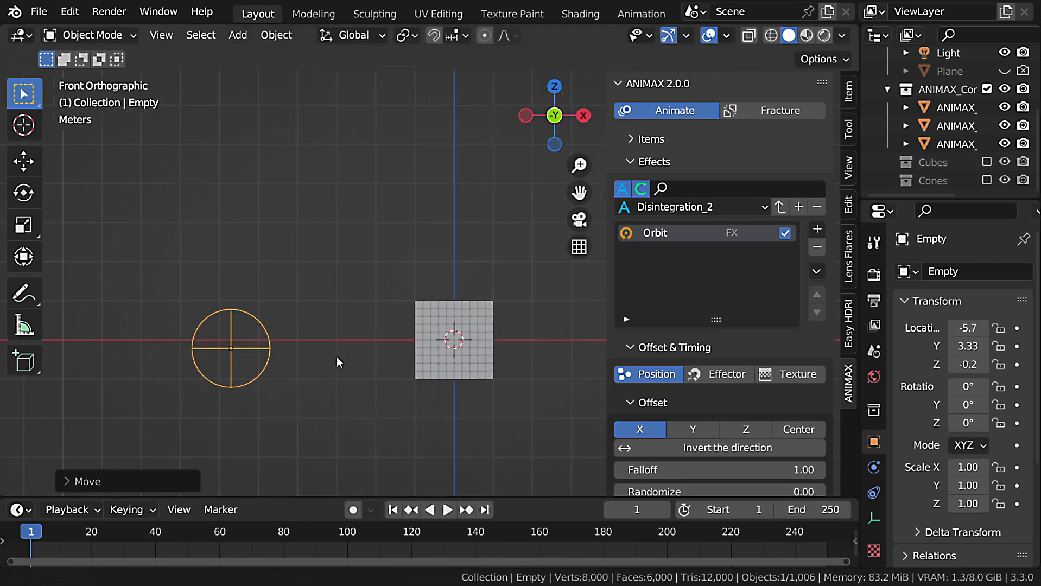
# Pick the Empty as the Orbit effect's center object.
pyautogui.scroll(-4, 724, 311)
pyautogui.scroll(-10, 724, 307)
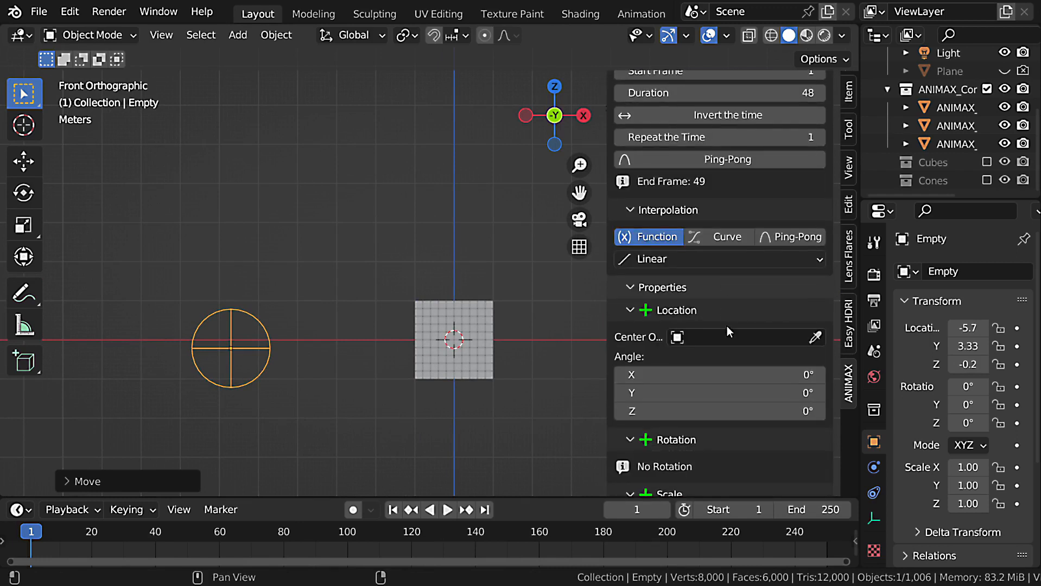
pyautogui.scroll(-2, 727, 330)
pyautogui.click(814, 286)
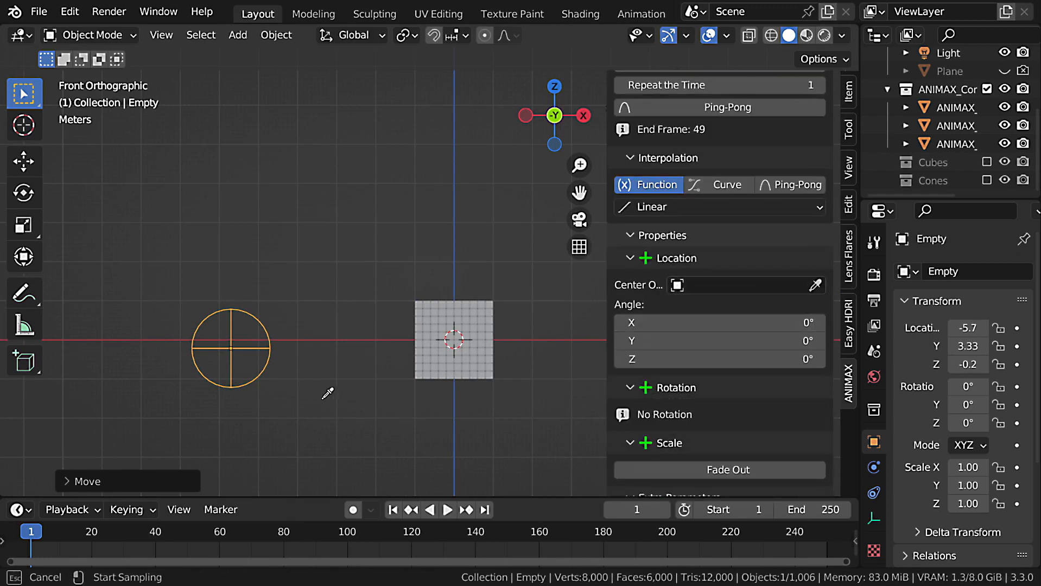
pyautogui.click(272, 343)
# Set the orbit's Z angle to 720°, move the Empty to about X -5.8, Y -0.2 in the top view, and preview the animation.
pyautogui.scroll(-7, 361, 394)
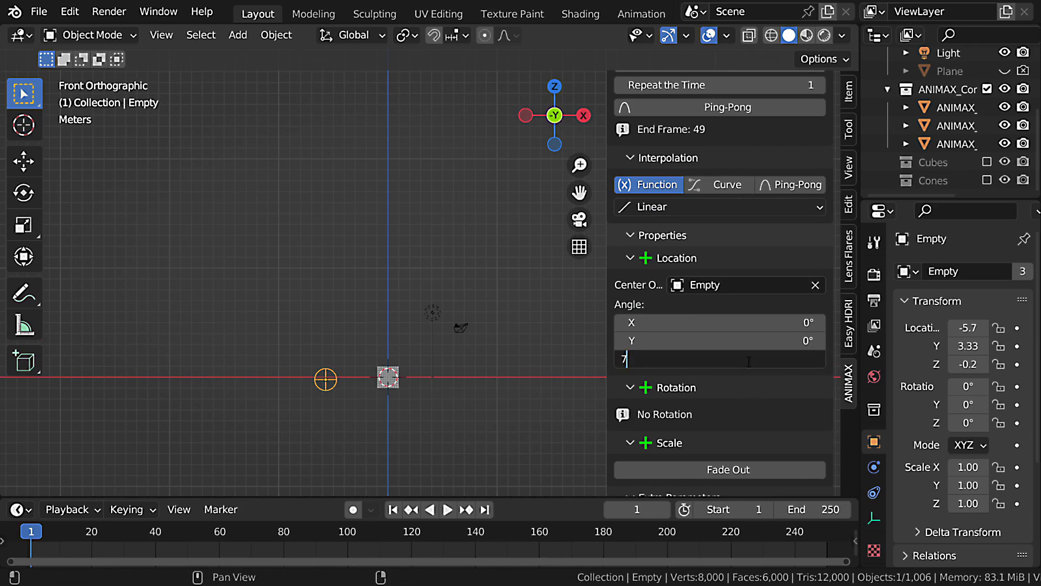
pyautogui.moveTo(476, 386); pyautogui.dragTo(346, 378, button='middle')
pyautogui.press('KP_7')
pyautogui.press('g')
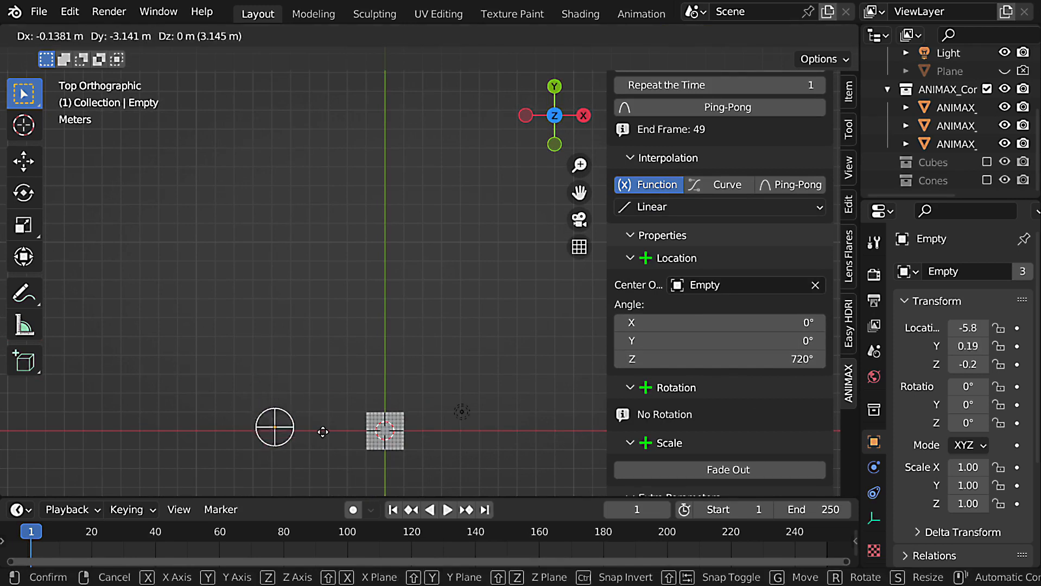
pyautogui.click(325, 425)
pyautogui.moveTo(325, 425); pyautogui.dragTo(384, 324, button='middle')
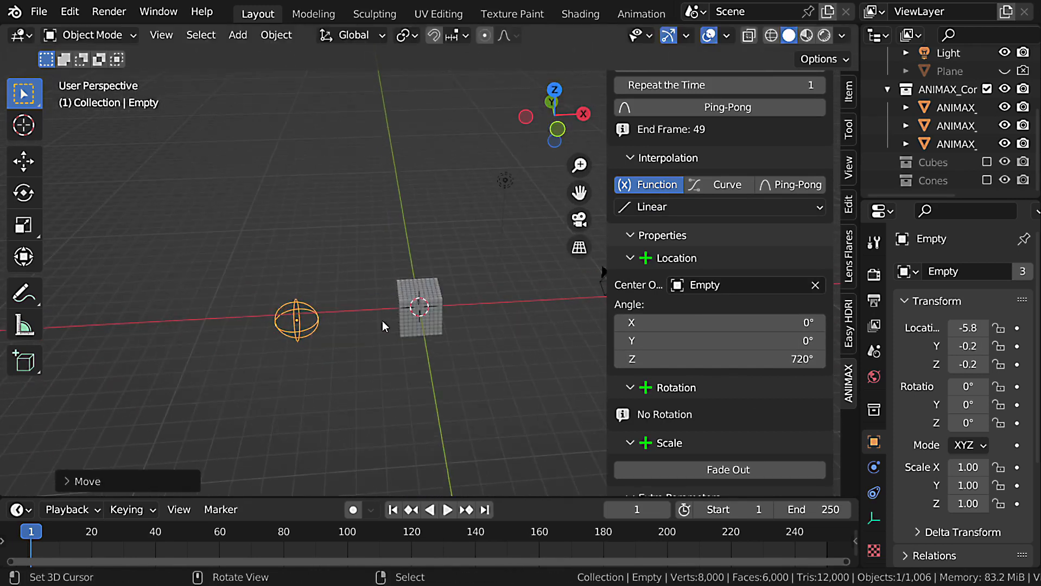
pyautogui.press('space')
pyautogui.press('Escape')
# Set the orbit's Z angle to 360° and preview the animation.
pyautogui.doubleClick(774, 360)
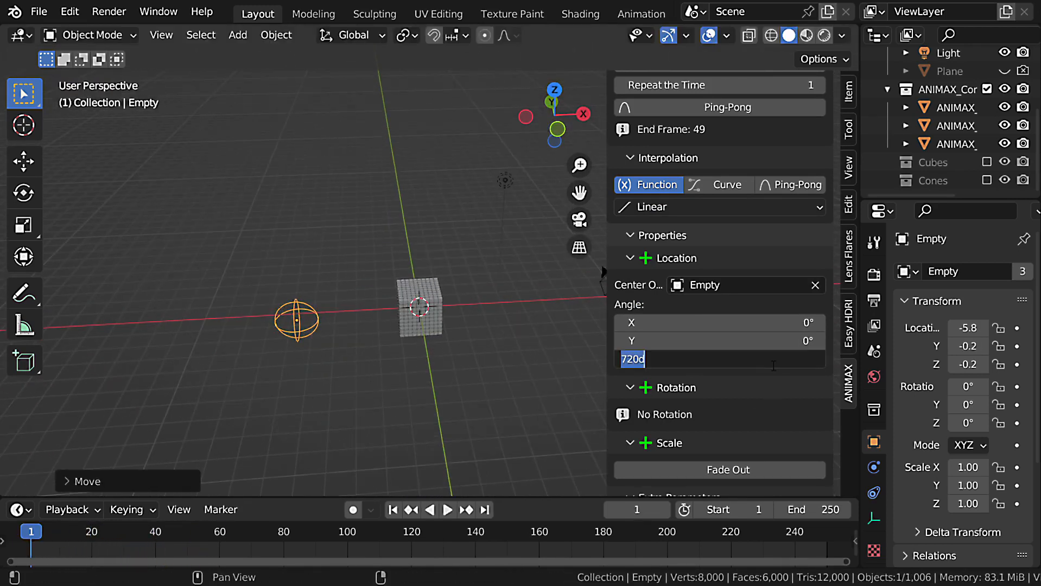
pyautogui.write('360')
pyautogui.press('Return')
pyautogui.press('space')
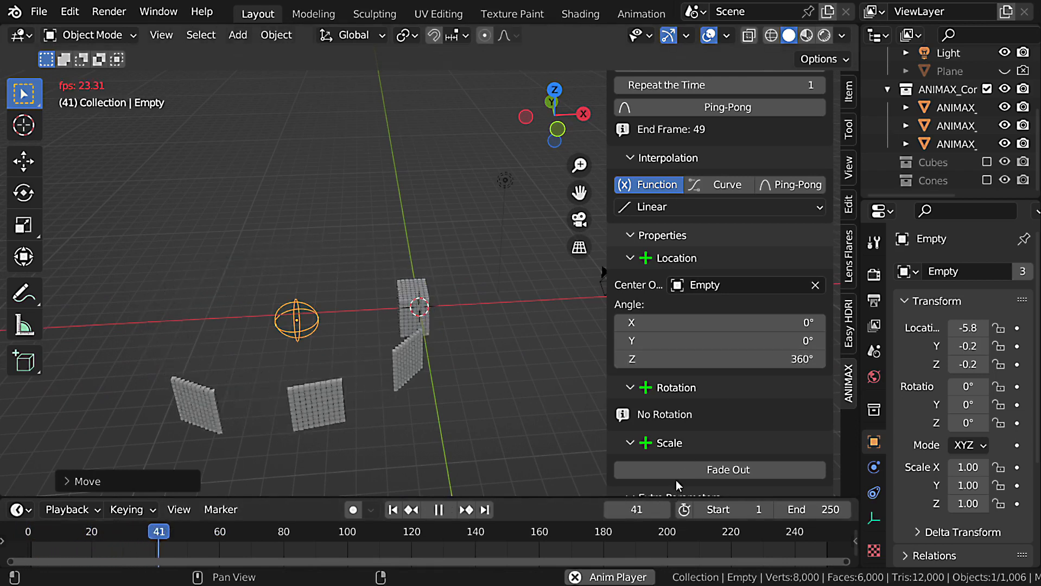
pyautogui.press('Escape')
# Set the Orbit effect's Duration to 120 and preview the cubes circling the Empty.
pyautogui.scroll(5, 801, 163)
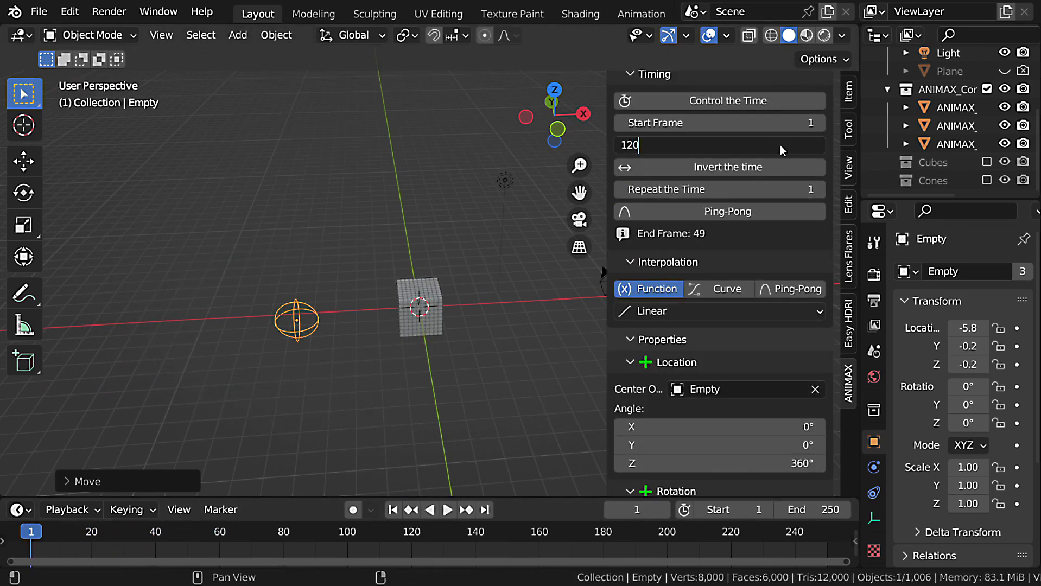
pyautogui.press('Return')
pyautogui.press('space')
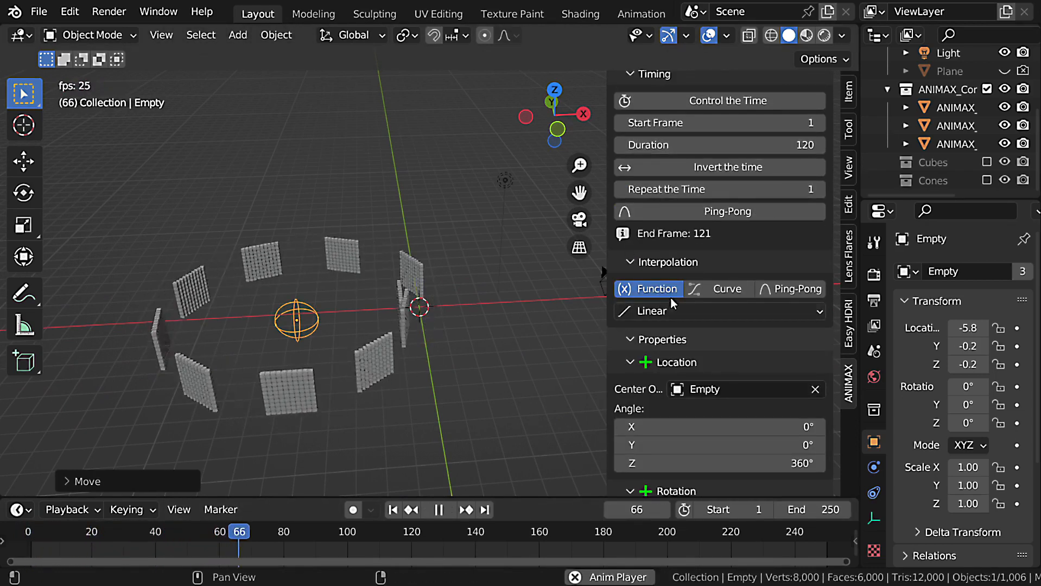
pyautogui.press('Escape')
# Set the Orbit effect's Randomize to 1.00, play the animation, and pause it partway through the orbit.
pyautogui.scroll(8, 764, 248)
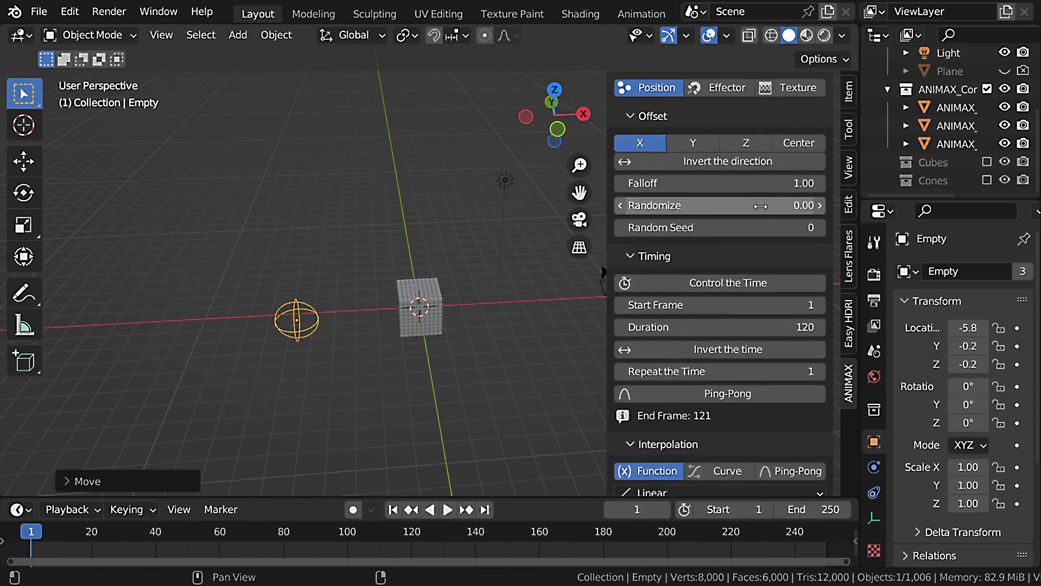
pyautogui.press('space')
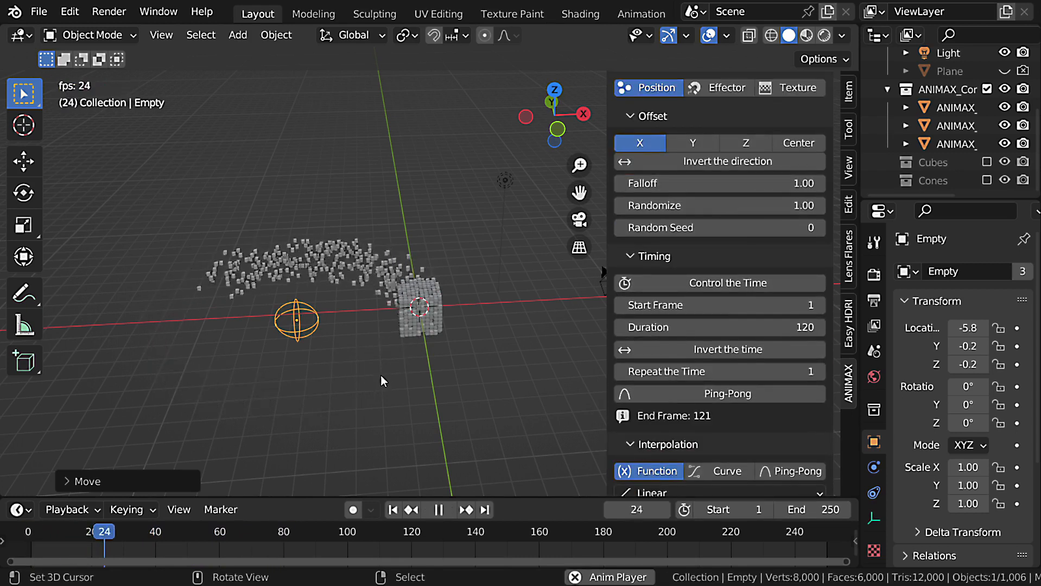
pyautogui.press('space')
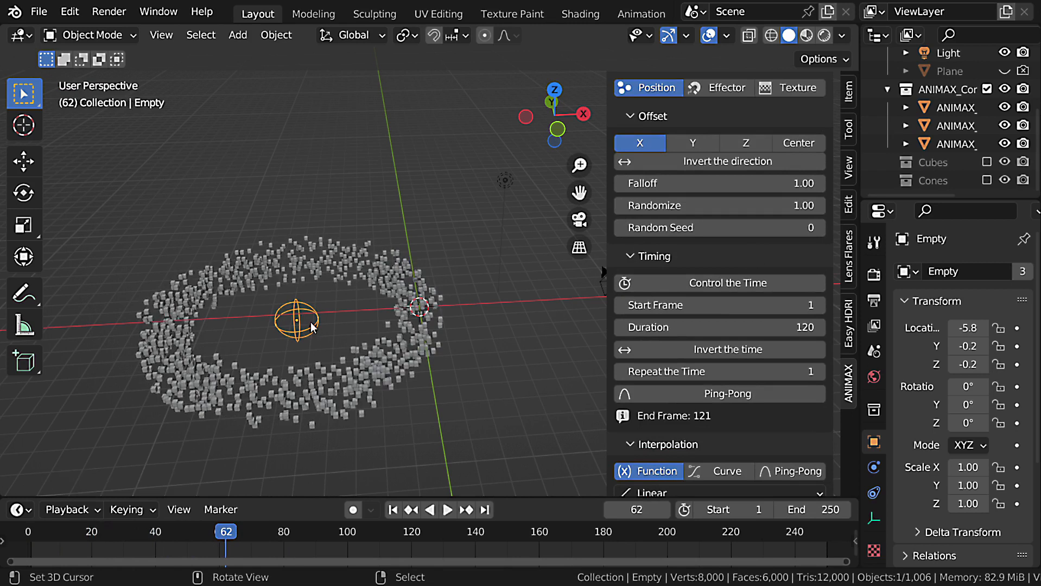
# Move the Empty toward the cubes, to about X 0.02, Y -0.5, Z 0.34, and play the orbit animation.
pyautogui.press('g')
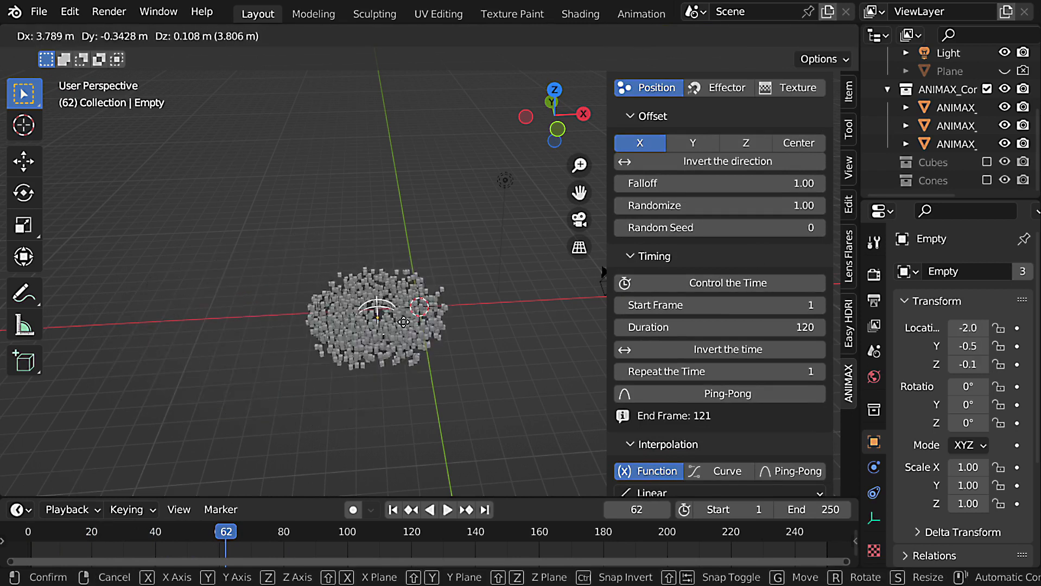
pyautogui.click(439, 318)
pyautogui.press('space')
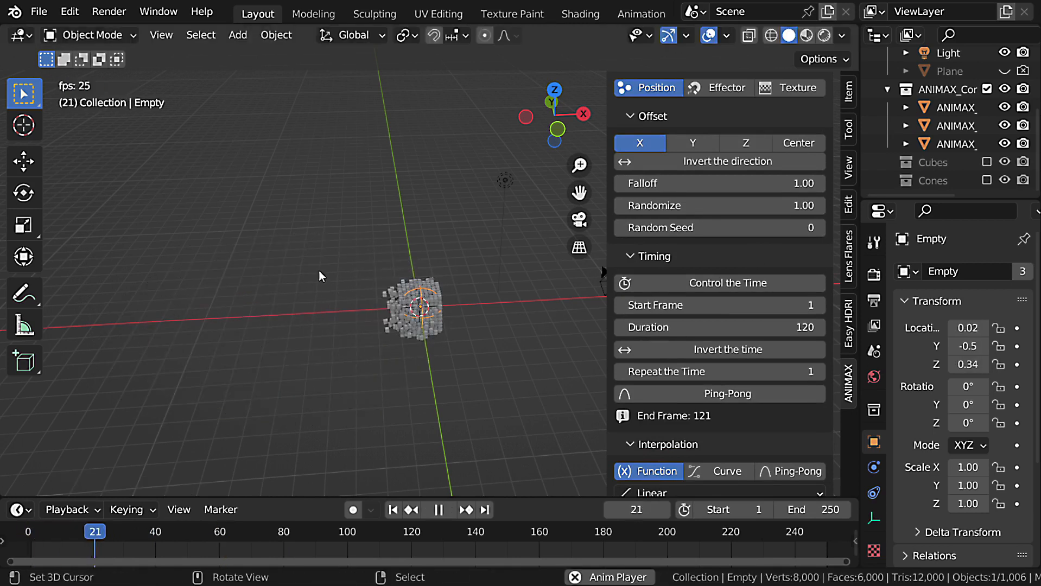
# Add a Project effect to the Cubes item and switch the item's collection to Cones.
pyautogui.scroll(2, 500, 345)
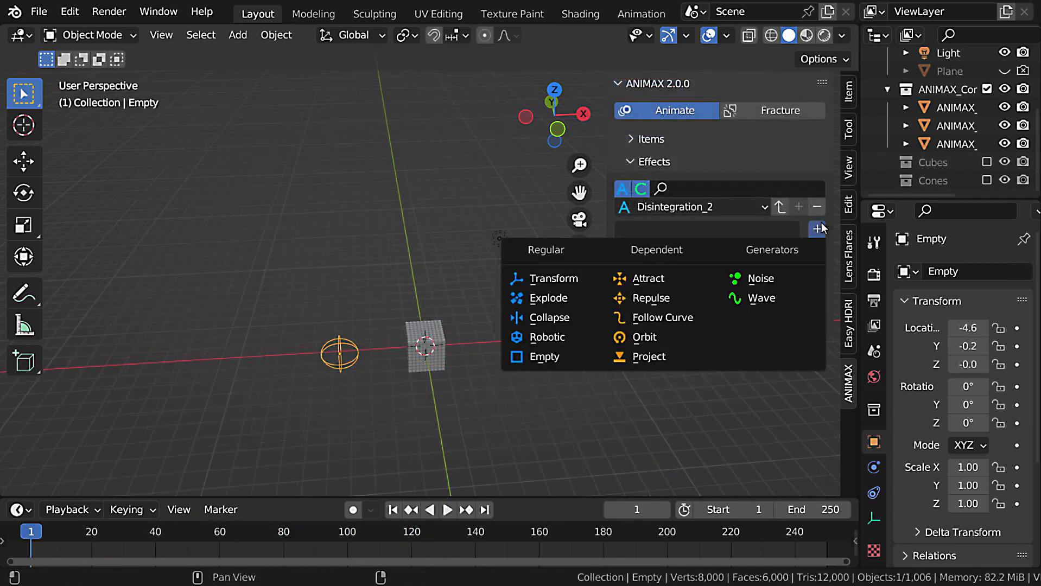
pyautogui.click(689, 351)
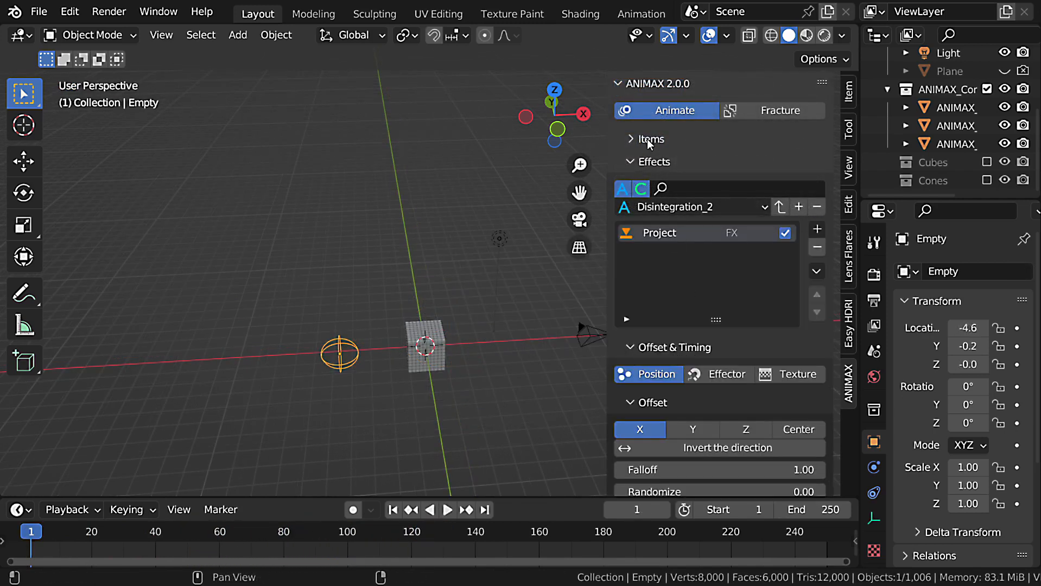
pyautogui.click(649, 140)
pyautogui.click(675, 312)
pyautogui.click(662, 356)
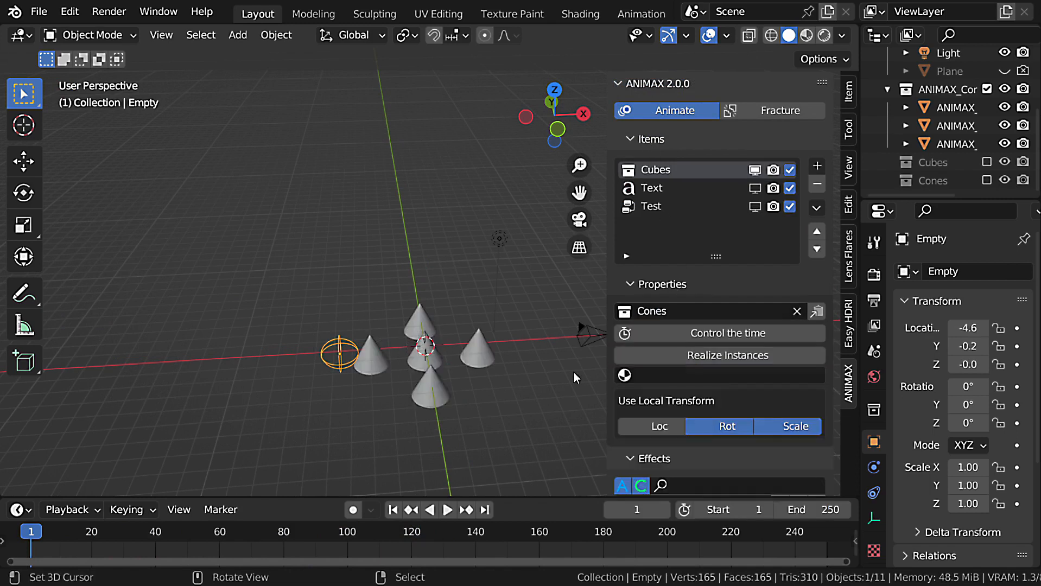
# Add a monkey mesh, scale it up to about 8.83, and move it down the Z axis to about -11 m.
pyautogui.moveTo(573, 372); pyautogui.dragTo(434, 245, button='middle')
pyautogui.hotkey('shift', 'a')
pyautogui.moveTo(437, 217)
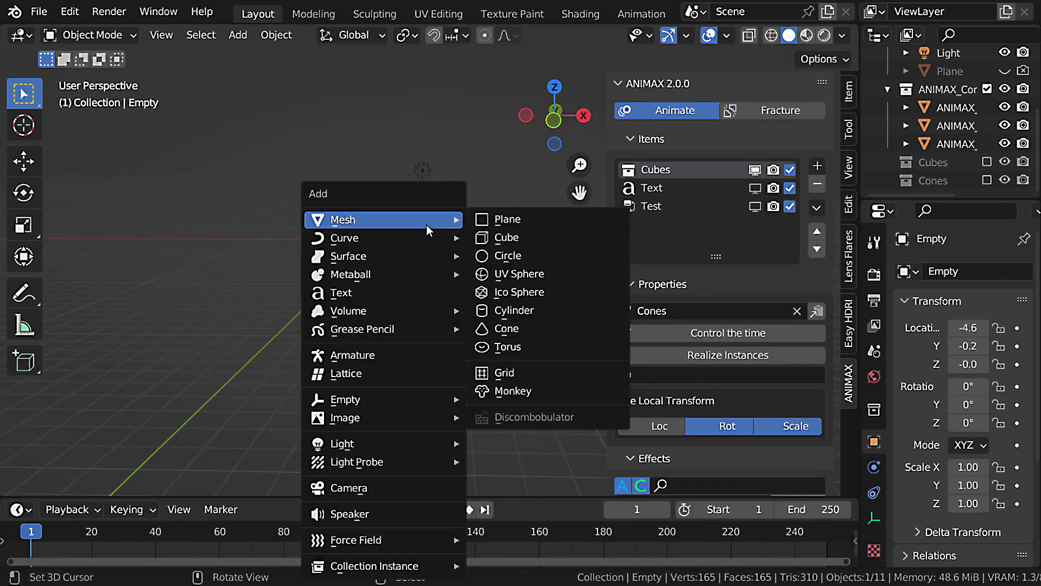
pyautogui.click(543, 390)
pyautogui.press('s')
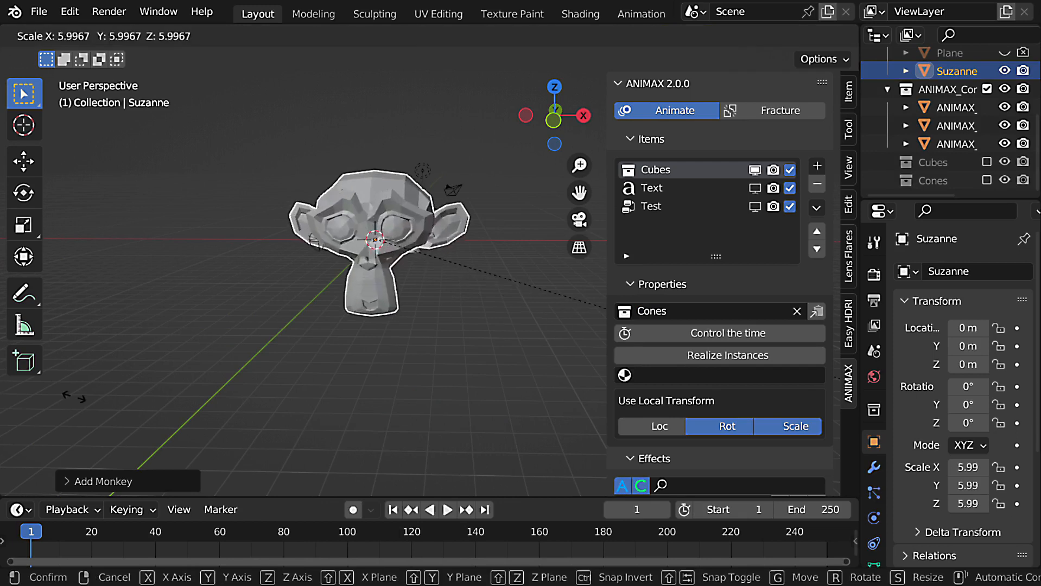
pyautogui.click(479, 278)
pyautogui.press('g')
pyautogui.press('z')
pyautogui.click(491, 401)
# Set Suzanne as the Project effect's target object and preview the cones projecting onto the head.
pyautogui.moveTo(491, 402); pyautogui.dragTo(282, 370, button='middle')
pyautogui.scroll(-20, 738, 286)
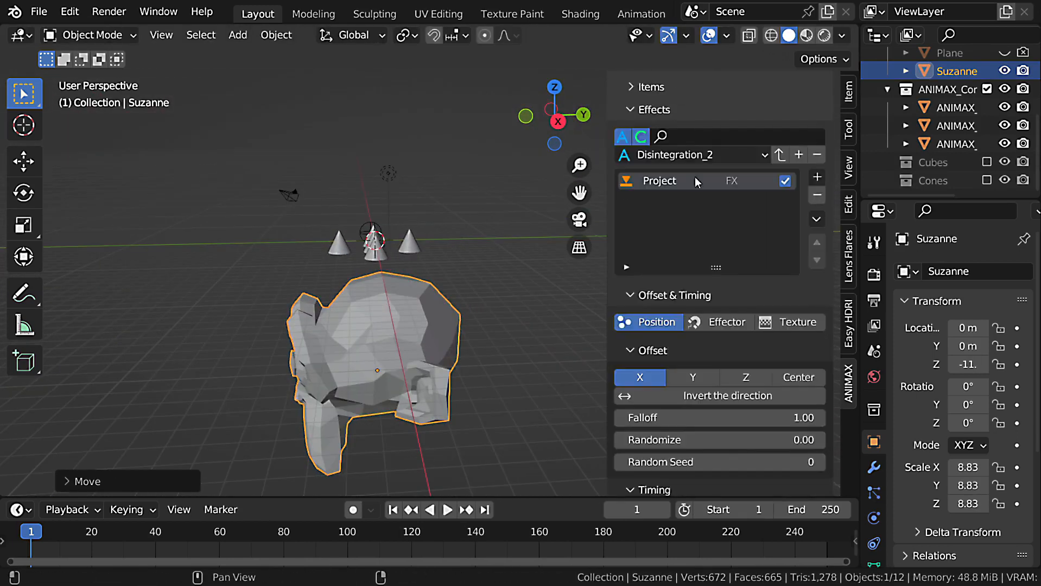
pyautogui.scroll(-3, 742, 299)
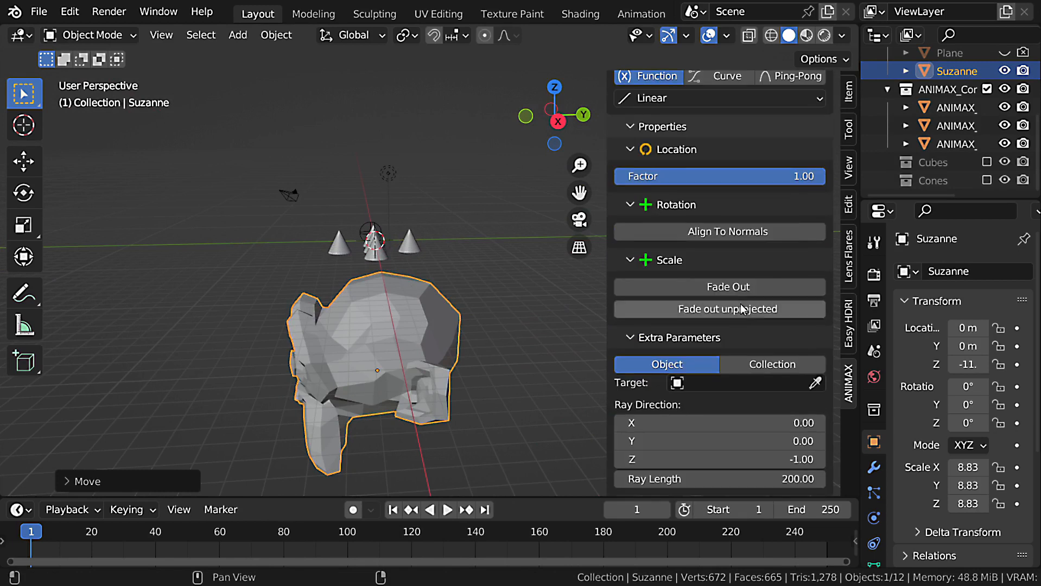
pyautogui.click(815, 383)
pyautogui.click(389, 336)
pyautogui.moveTo(390, 336); pyautogui.dragTo(342, 337, button='middle')
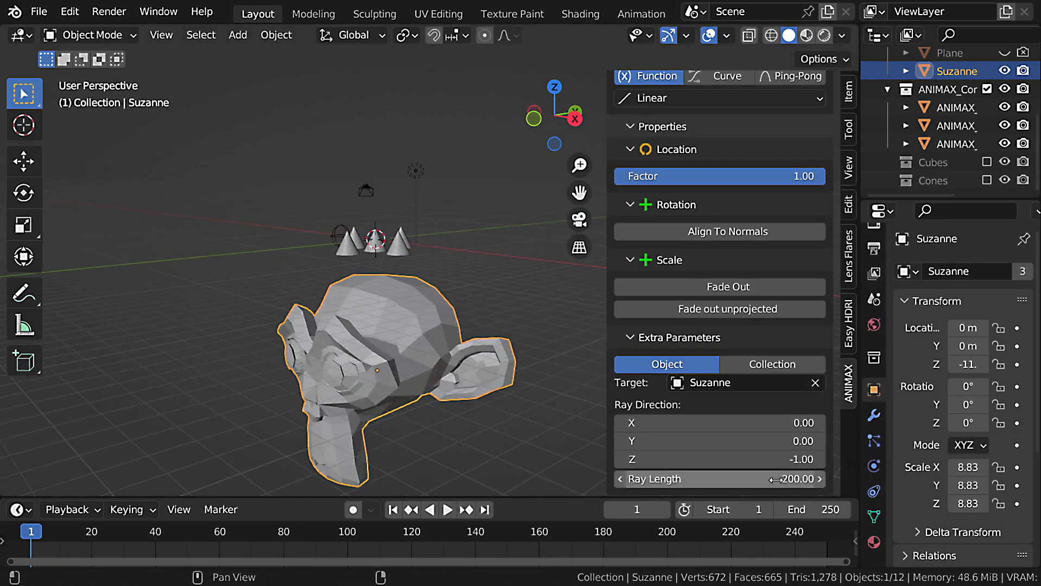
pyautogui.press('space')
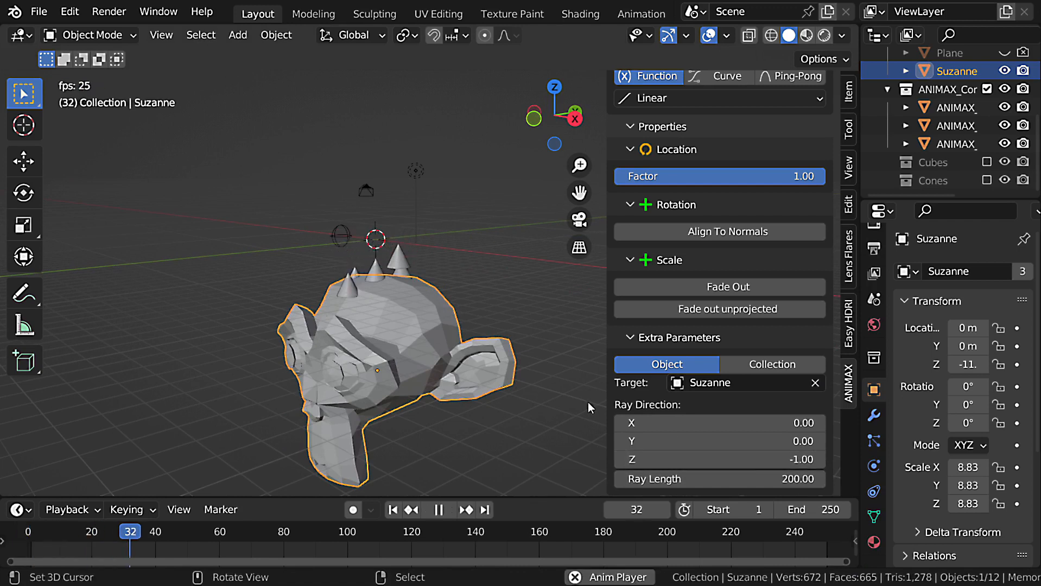
pyautogui.moveTo(587, 403); pyautogui.dragTo(403, 304, button='middle')
pyautogui.press('Escape')
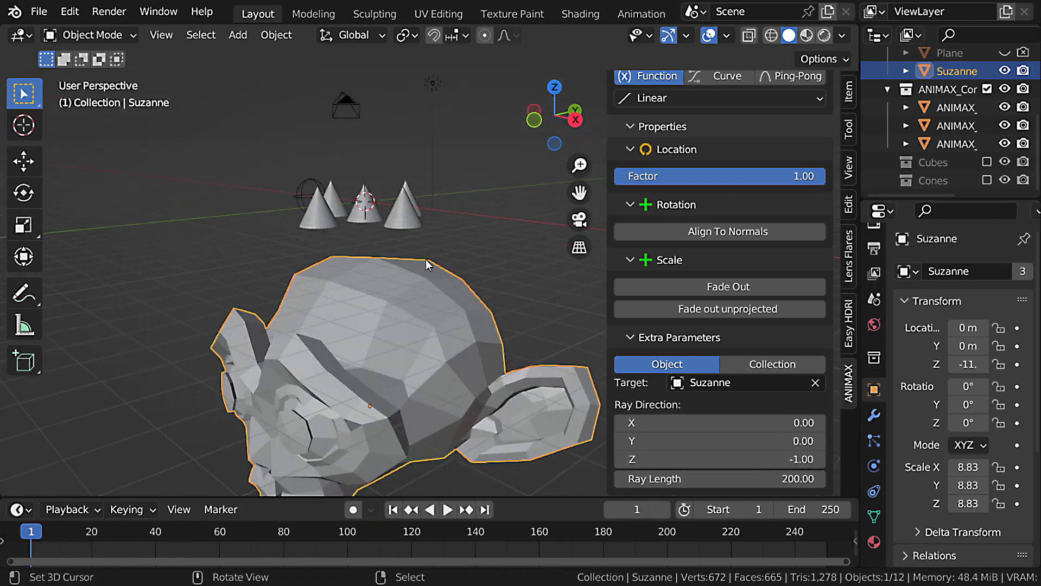
# Include the Cones collection in the view layer, hide the Cubes item in the viewport, and select the original cones.
pyautogui.click(989, 180)
pyautogui.scroll(4, 407, 209)
pyautogui.moveTo(388, 197); pyautogui.dragTo(433, 256, button='middle')
pyautogui.scroll(-2, 434, 255)
pyautogui.click(432, 238)
pyautogui.keyDown('shift'); pyautogui.click(317, 266); pyautogui.keyUp('shift')
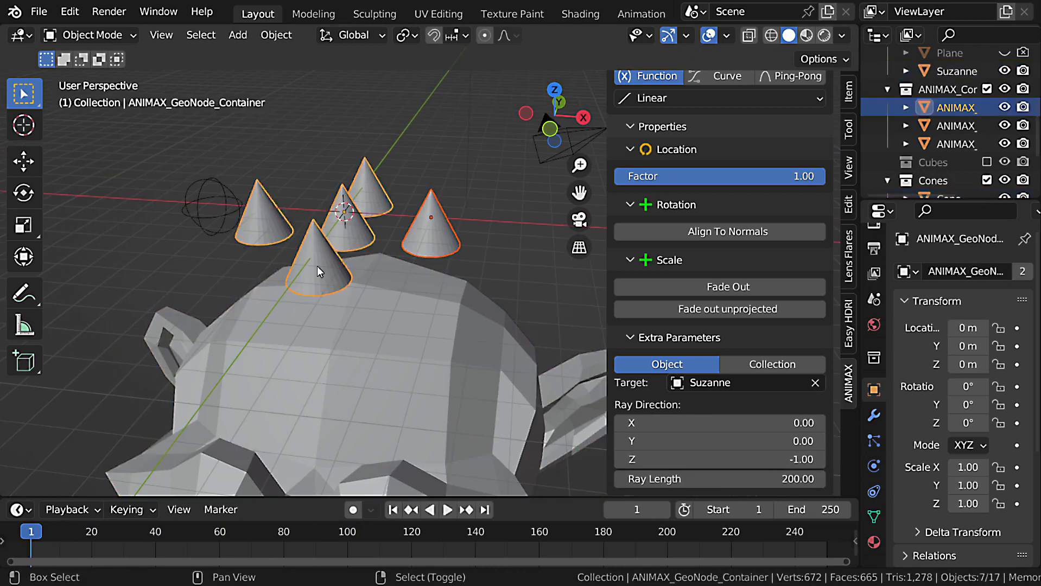
pyautogui.keyDown('shift'); pyautogui.click(345, 231); pyautogui.keyUp('shift')
pyautogui.keyDown('shift'); pyautogui.click(372, 200); pyautogui.keyUp('shift')
pyautogui.scroll(15, 716, 210)
pyautogui.click(669, 140)
pyautogui.click(755, 169)
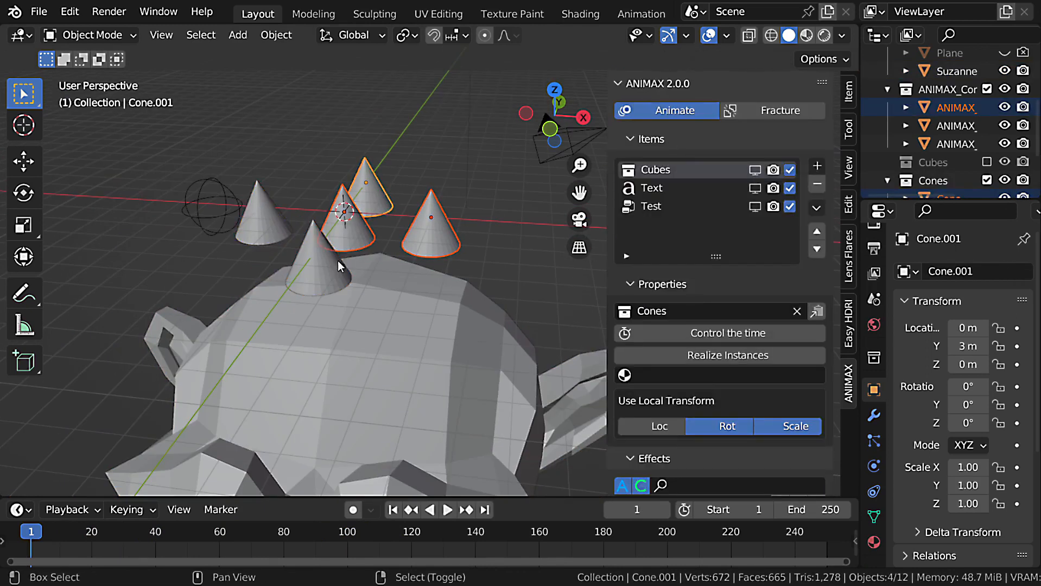
# In Edit Mode, move the cone meshes up in the front view so their bases sit at their origins.
pyautogui.press('Tab')
pyautogui.press('KP_1')
pyautogui.press('g')
pyautogui.click(366, 203)
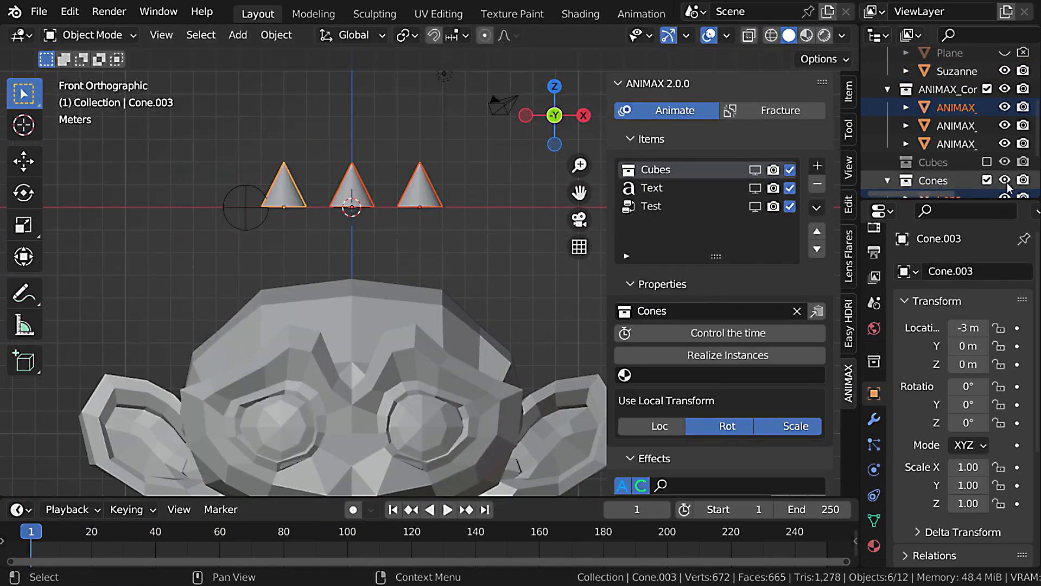
# Exclude the Cones collection from the view layer and preview the cones landing on the head, pausing at frame 69.
pyautogui.click(989, 181)
pyautogui.moveTo(414, 259); pyautogui.dragTo(390, 264, button='middle')
pyautogui.press('space')
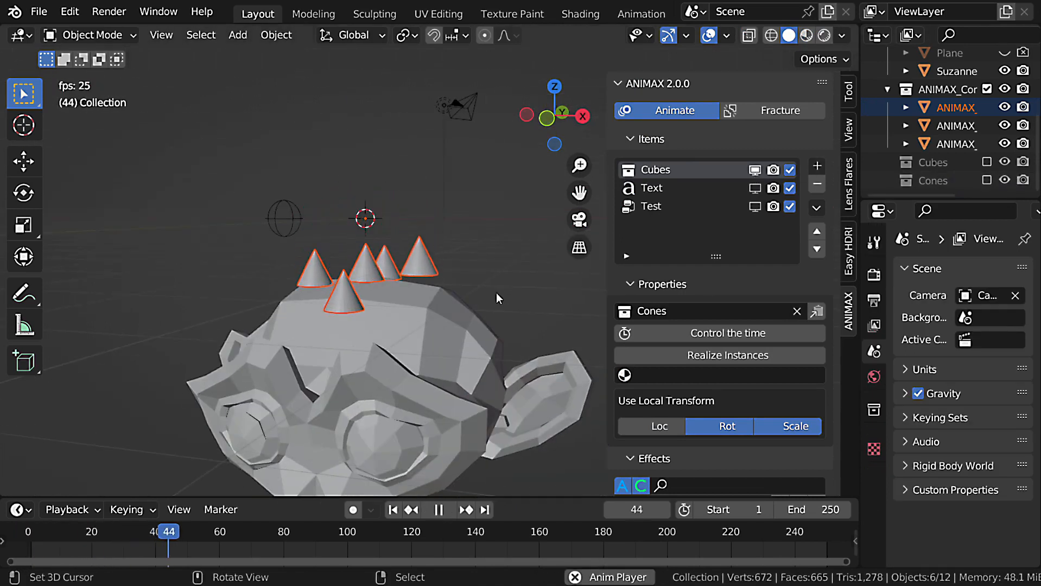
pyautogui.moveTo(496, 292); pyautogui.dragTo(512, 373, button='middle')
pyautogui.press('space')
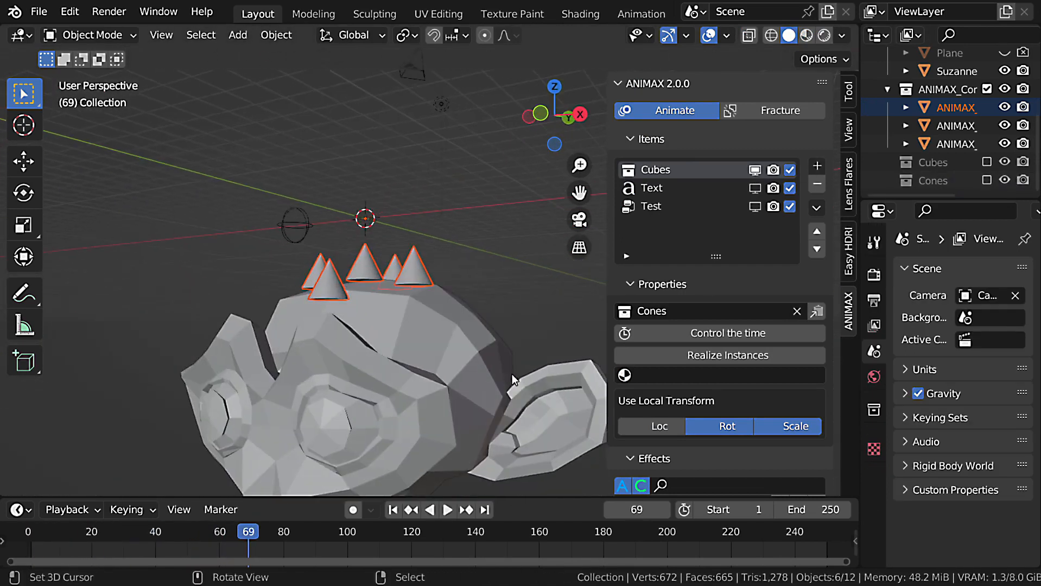
# Vary the Project effect's Ray Length, trying 49.37 and 0, and set it to 138.87.
pyautogui.scroll(-20, 754, 289)
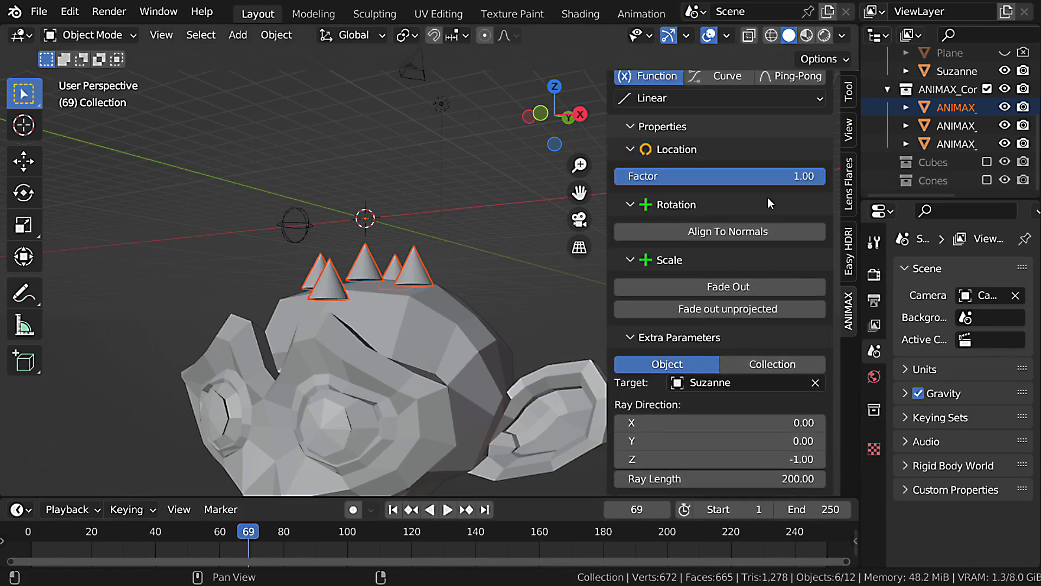
pyautogui.moveTo(806, 181)
pyautogui.mouseDown()
pyautogui.moveTo(651, 177)
pyautogui.moveTo(824, 177)
pyautogui.mouseUp()
pyautogui.moveTo(755, 220); pyautogui.dragTo(754, 247, button='middle')
pyautogui.scroll(-2, 734, 354)
pyautogui.moveTo(768, 479); pyautogui.dragTo(759, 479)
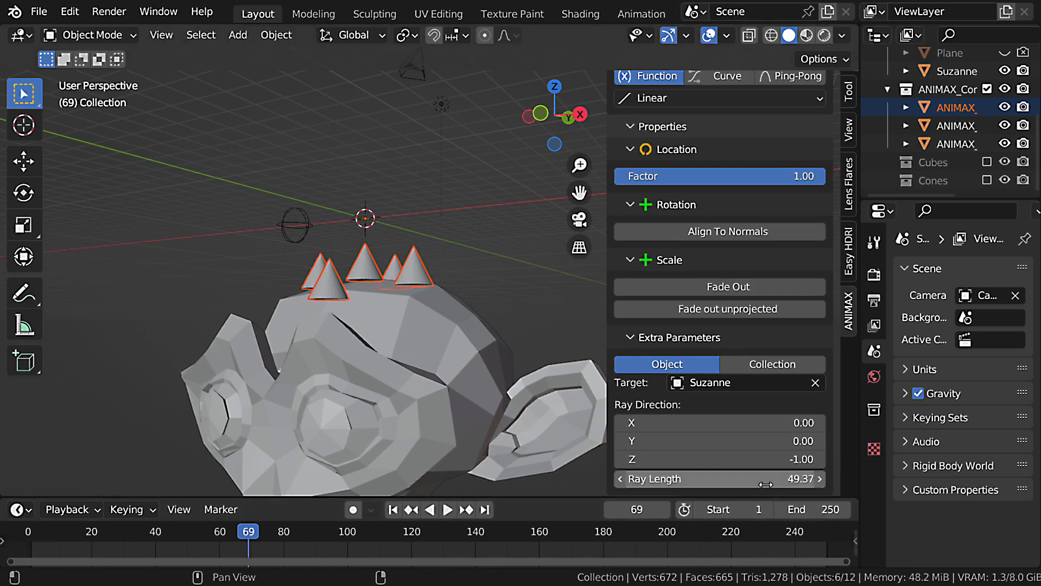
pyautogui.write('0')
pyautogui.press('Return')
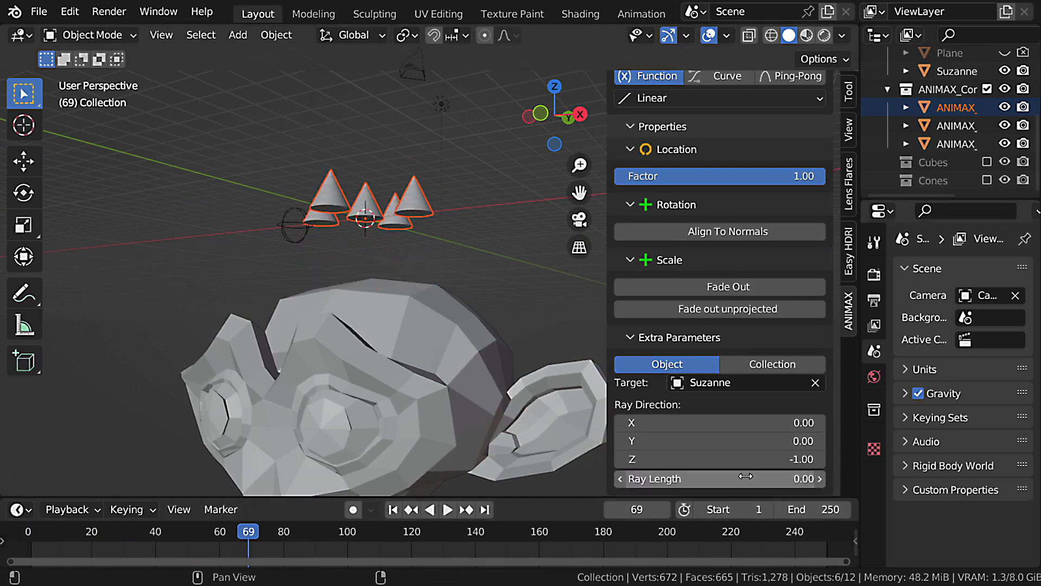
pyautogui.moveTo(722, 479); pyautogui.dragTo(730, 479)
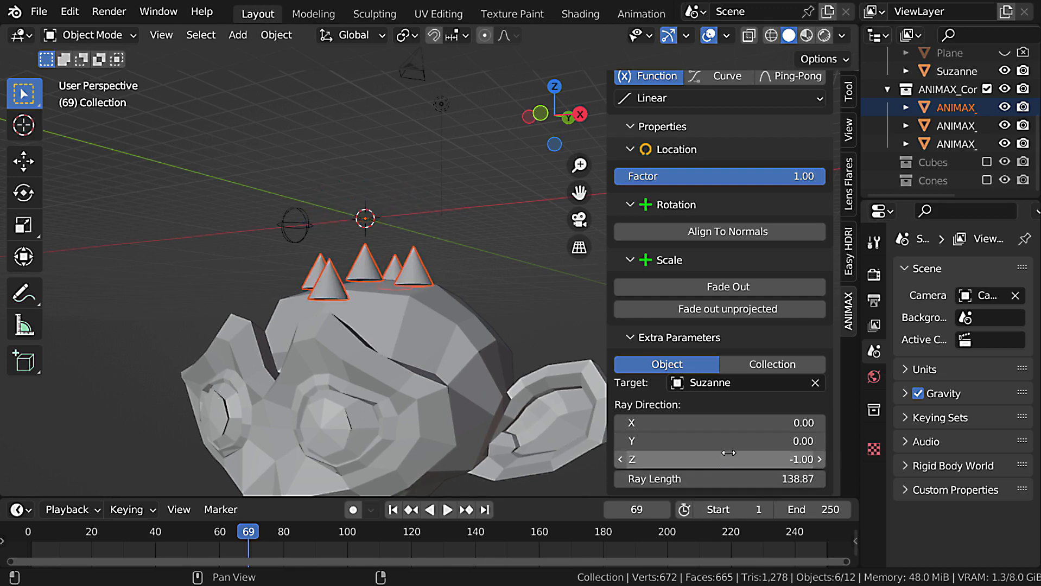
# Switch the Project effect's target type to Collection and return it to Object.
pyautogui.moveTo(545, 229); pyautogui.dragTo(456, 277, button='middle')
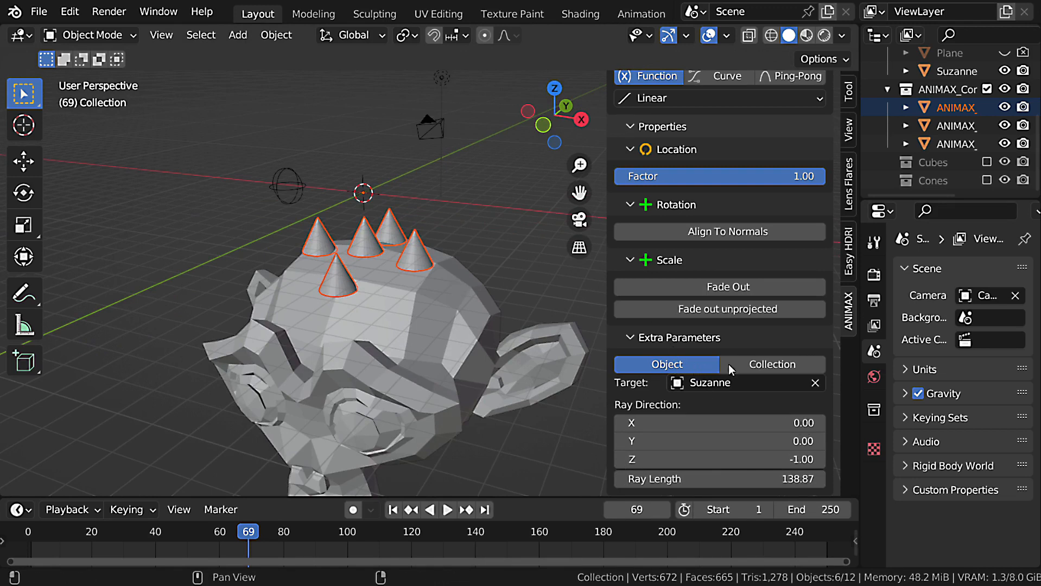
pyautogui.click(759, 367)
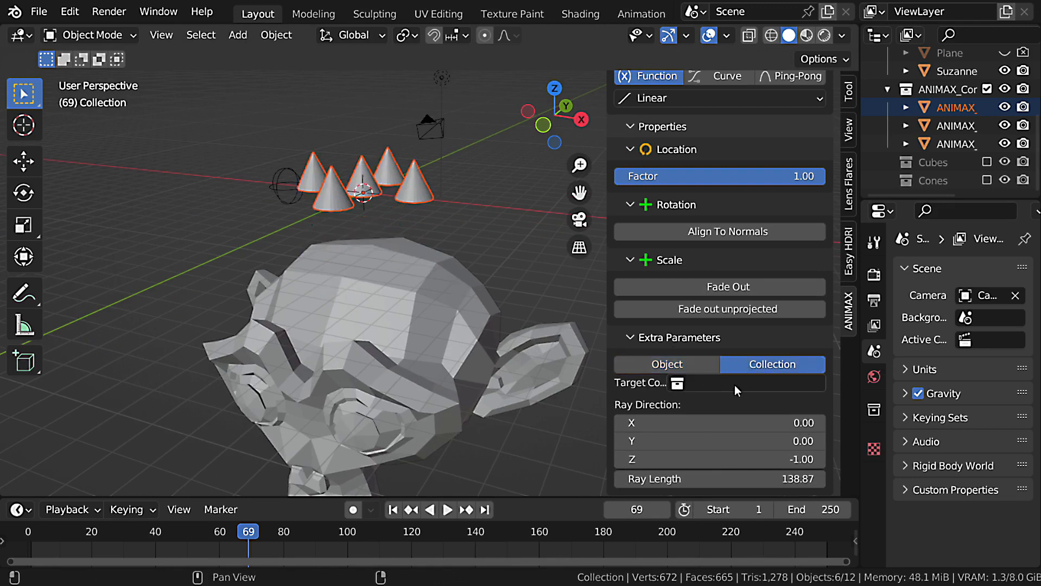
pyautogui.click(684, 366)
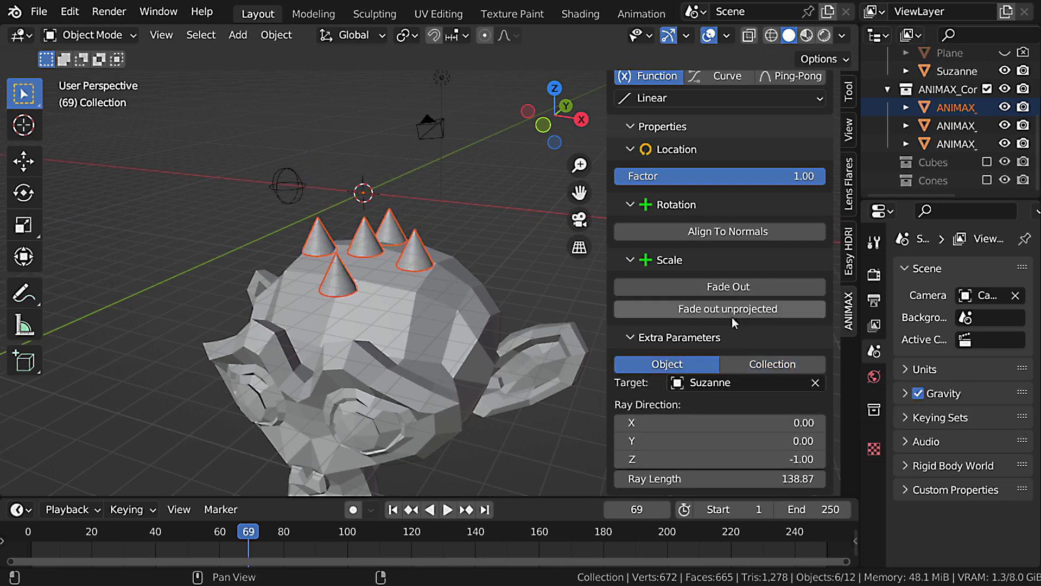
# Turn on Fade out unprojected and try moving the projected cones across the monkey head.
pyautogui.moveTo(413, 322); pyautogui.dragTo(398, 324, button='middle')
pyautogui.press('g')
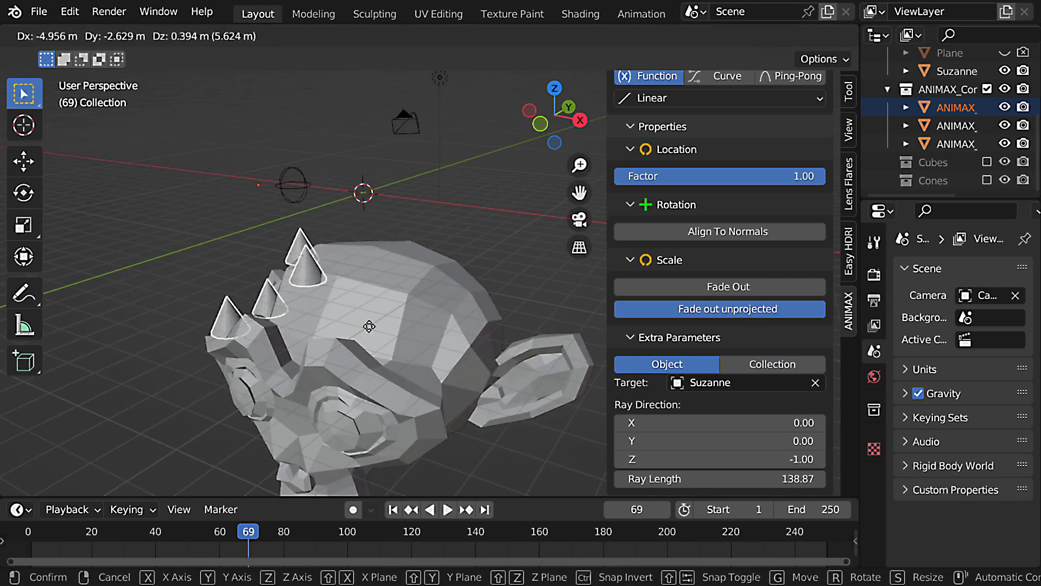
pyautogui.rightClick(405, 327)
# Move Suzanne aside so most cones miss the head, and preview the unprojected cones fading out.
pyautogui.rightClick(481, 341)
pyautogui.press('g')
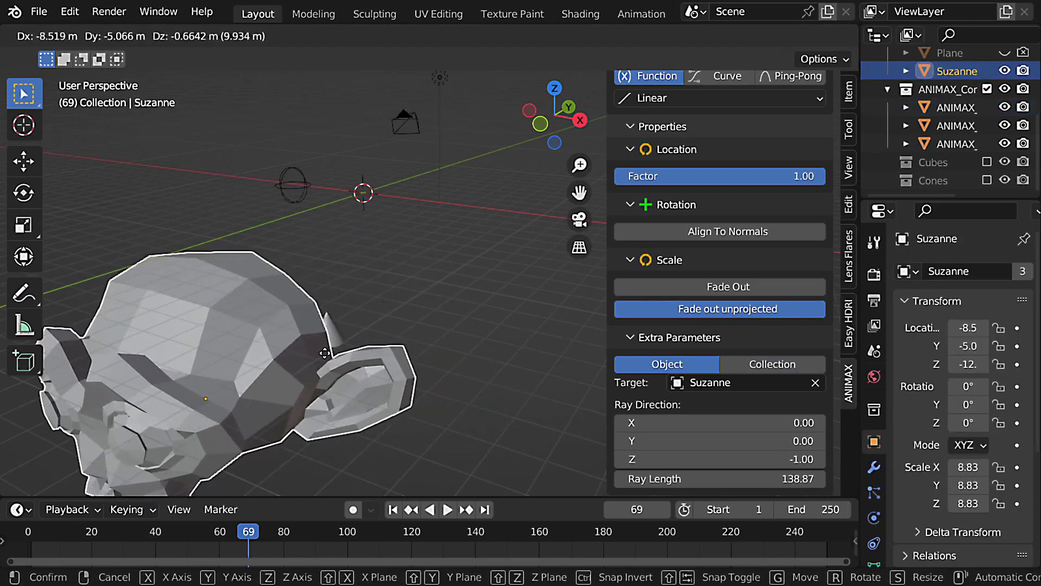
pyautogui.click(336, 359)
pyautogui.hotkey('shift', 'Left')
pyautogui.press('space')
pyautogui.moveTo(337, 358); pyautogui.dragTo(365, 194, button='middle')
pyautogui.press('Escape')
pyautogui.rightClick(419, 168)
pyautogui.press('space')
pyautogui.moveTo(426, 161); pyautogui.dragTo(436, 212, button='middle')
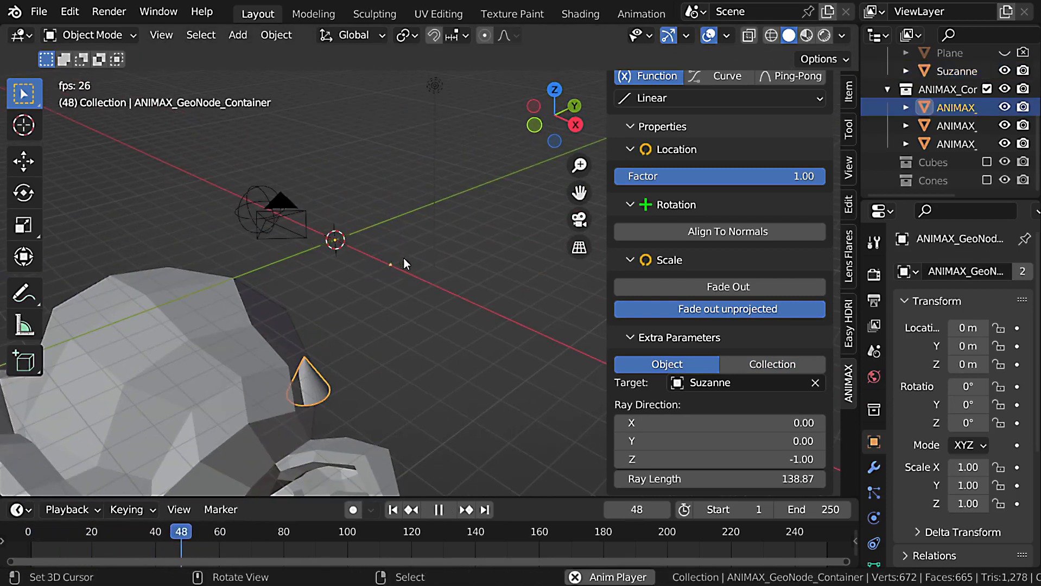
pyautogui.press('Escape')
# Move Suzanne back under the cones to about X -1.4, Y 0.30, and preview the projection, pausing at frame 49.
pyautogui.rightClick(336, 326)
pyautogui.press('g')
pyautogui.click(396, 358)
pyautogui.press('space')
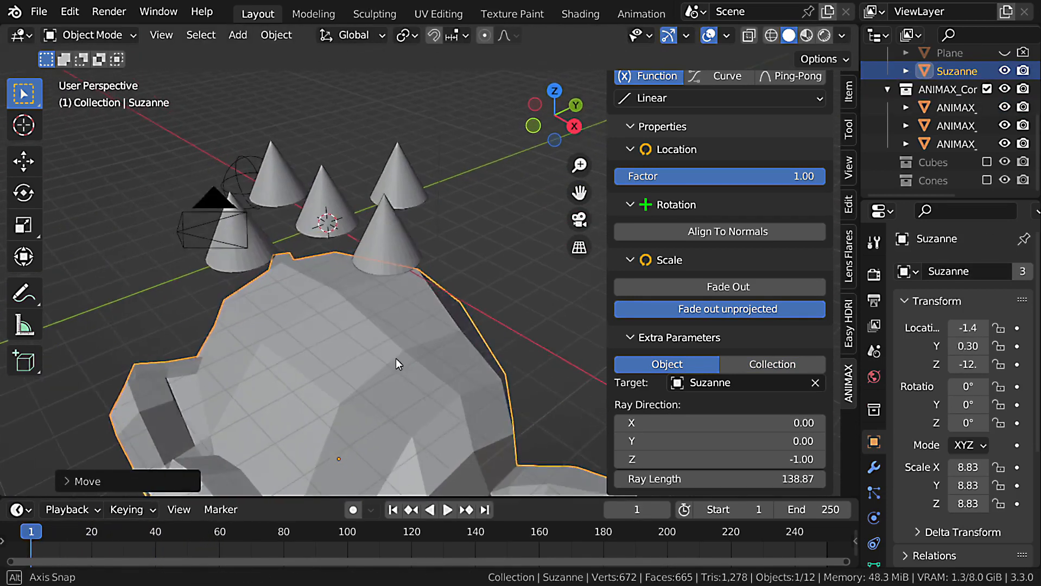
pyautogui.moveTo(403, 359); pyautogui.dragTo(418, 372, button='middle')
pyautogui.press('space')
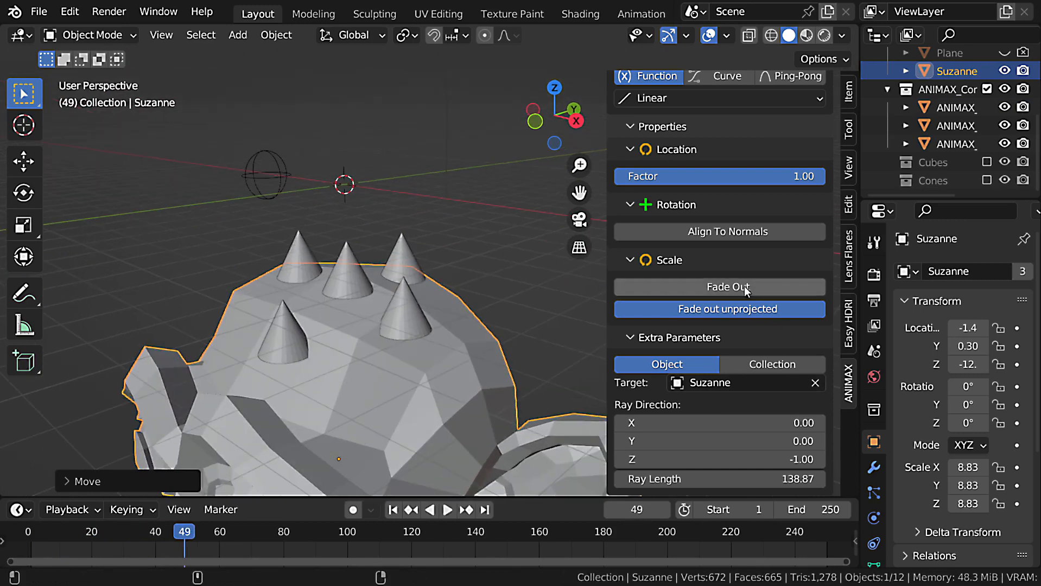
# Enable Align To Normals on the Z axis and preview the cones rotating onto the head's surface.
pyautogui.click(737, 232)
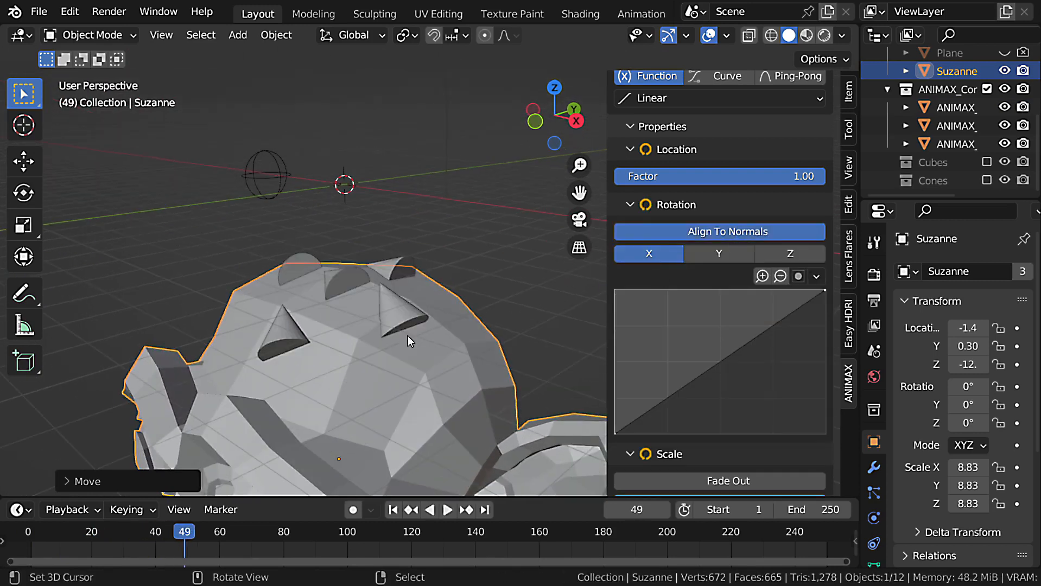
pyautogui.click(795, 249)
pyautogui.moveTo(585, 314); pyautogui.dragTo(350, 338, button='middle')
pyautogui.hotkey('shift', 'Left')
pyautogui.press('space')
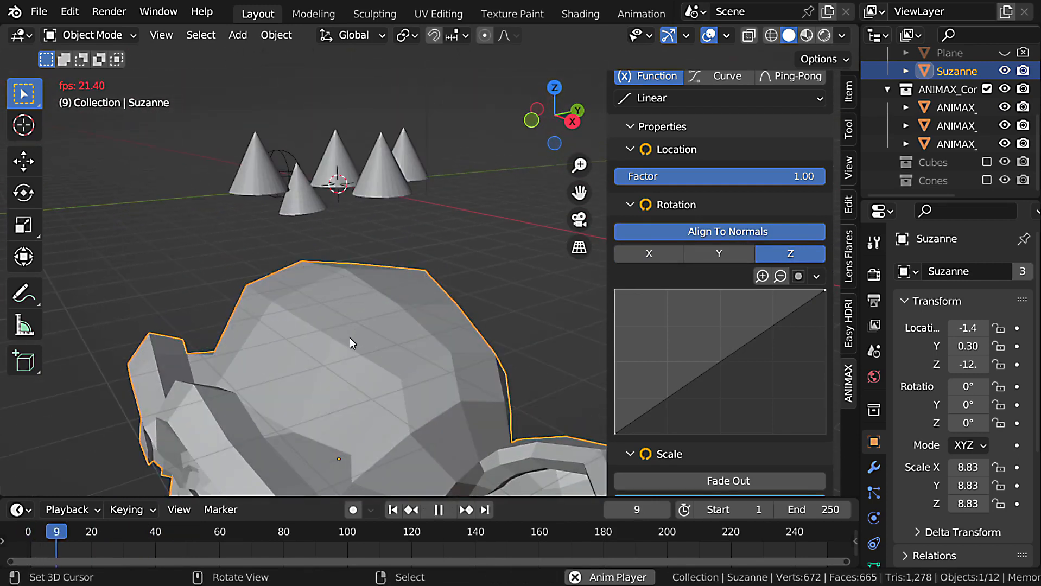
pyautogui.press('space')
# Turn on Invert the time for the Project effect, preview the animation, and return to the first frame.
pyautogui.moveTo(348, 331); pyautogui.dragTo(436, 281, button='middle')
pyautogui.scroll(10, 738, 271)
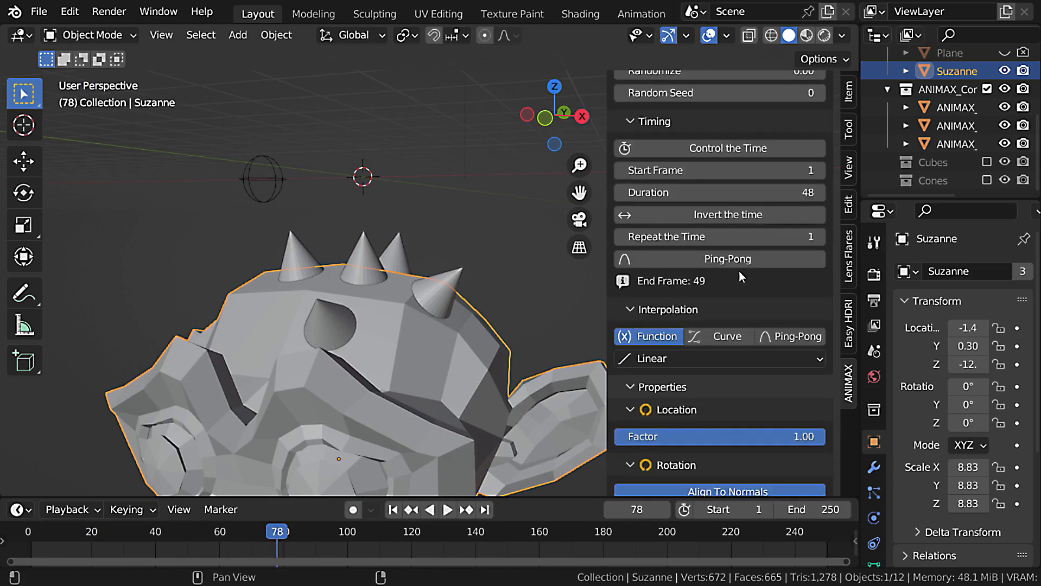
pyautogui.click(728, 214)
pyautogui.press('space')
pyautogui.hotkey('shift', 'Left')
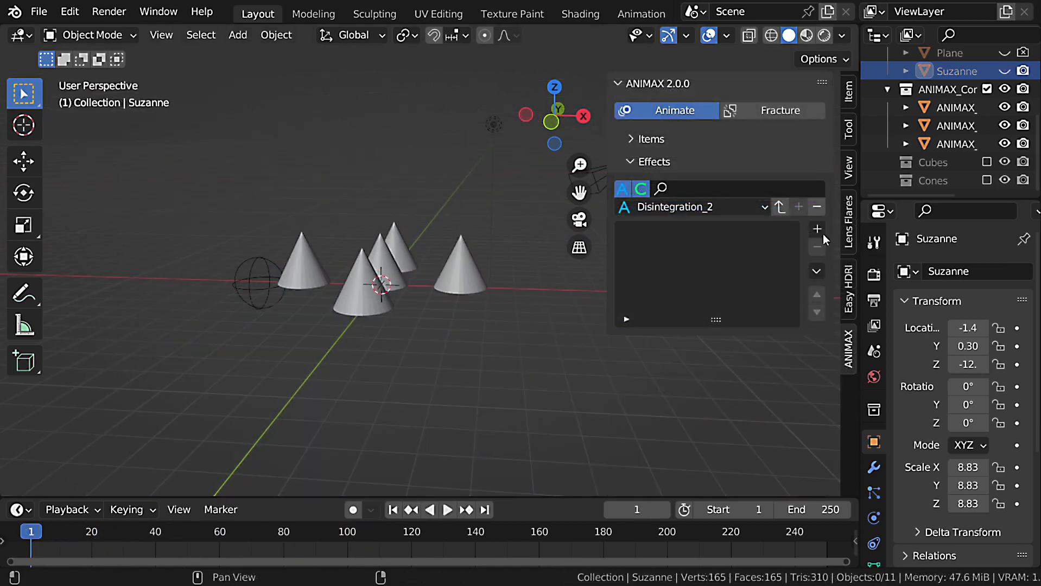
# Open the effect choices for adding a new effect to the cones.
pyautogui.click(816, 229)
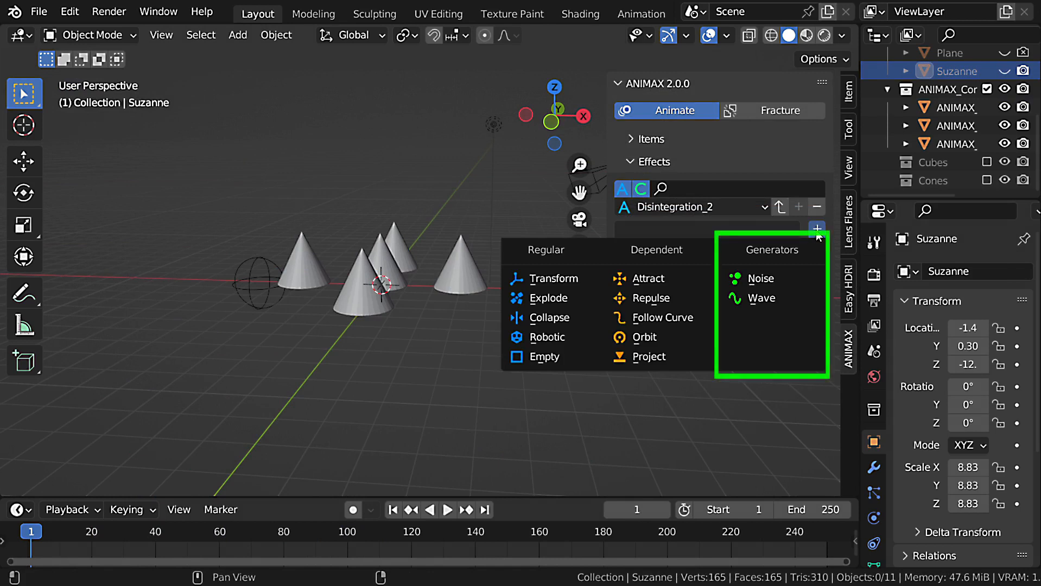
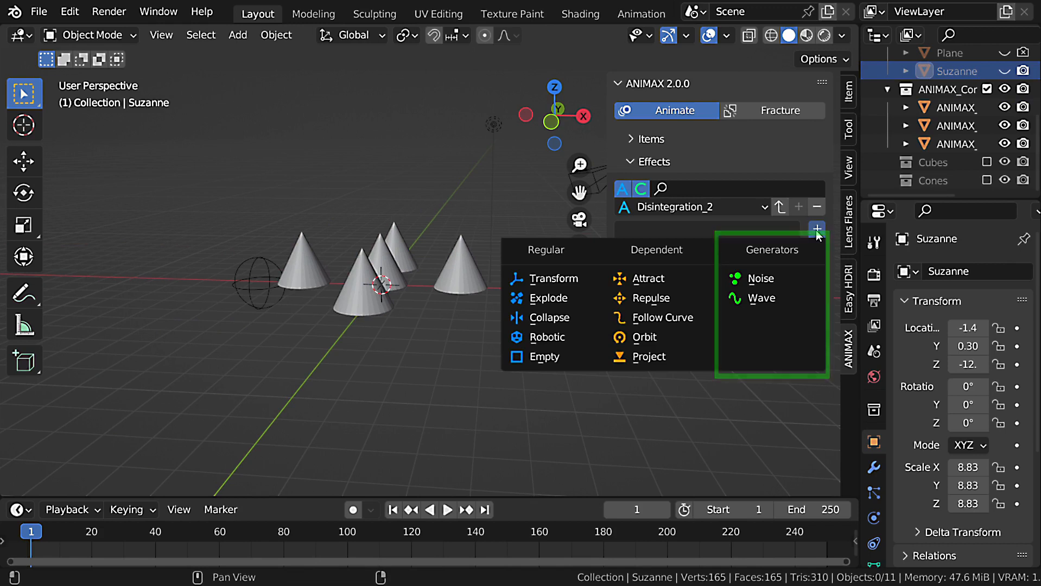
# Add a Noise effect to the cones with a Location of 20 on all three axes and play the animation.
pyautogui.click(774, 279)
pyautogui.scroll(-15, 744, 381)
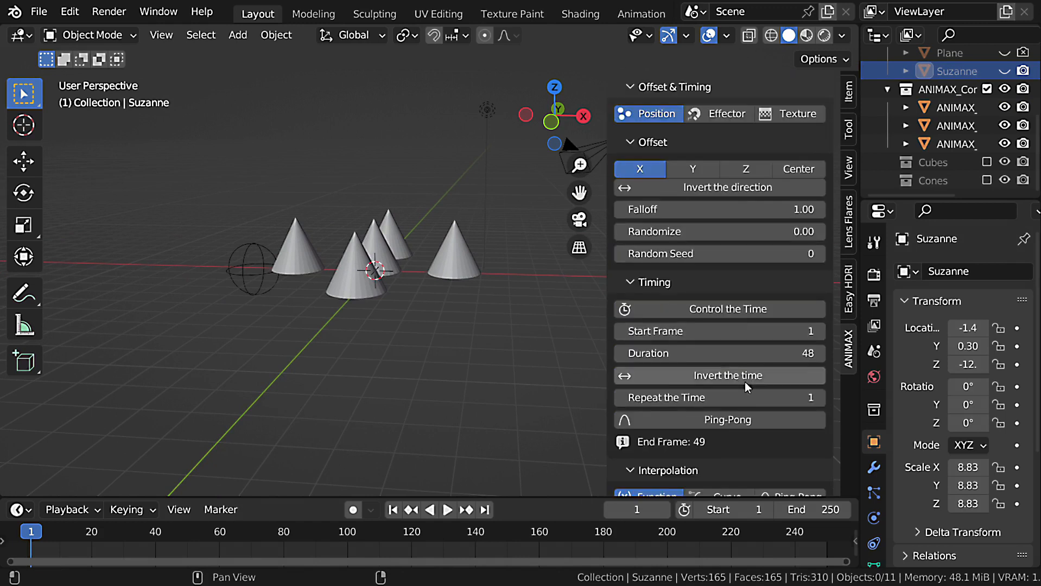
pyautogui.click(768, 312)
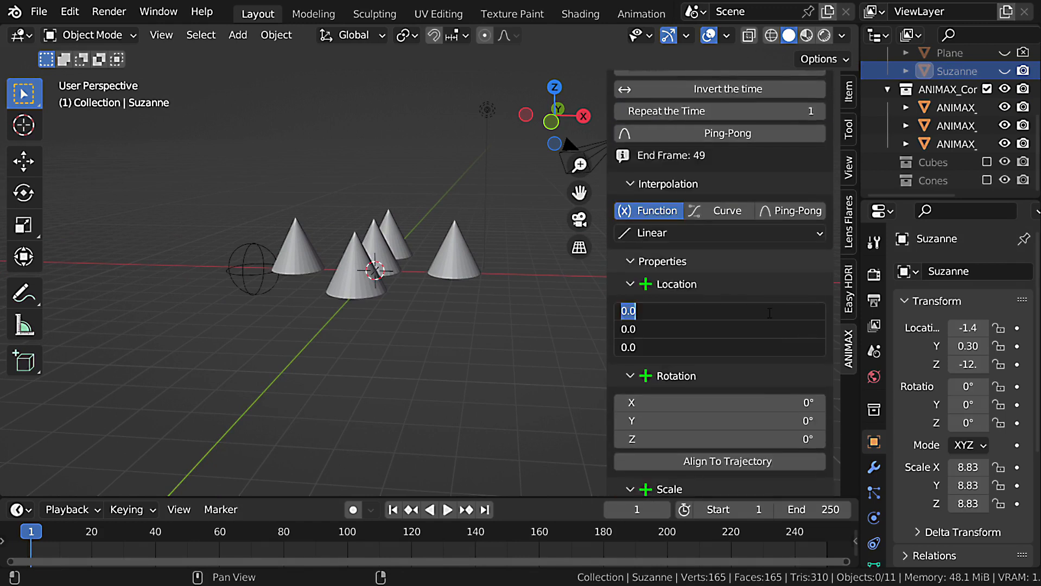
pyautogui.write('20')
pyautogui.press('Return')
pyautogui.press('space')
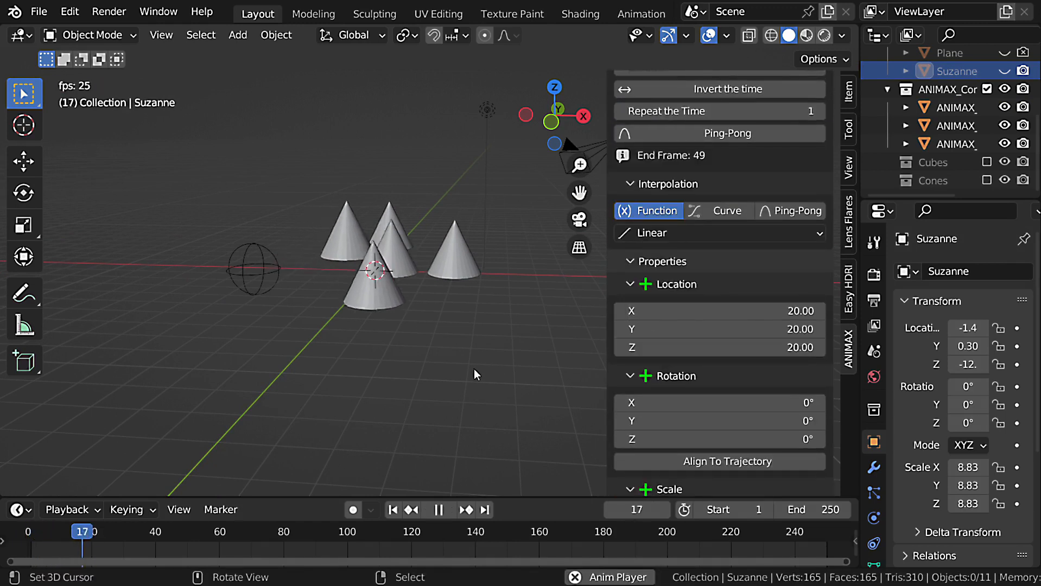
# Extend the end frame of the timeline to 5000 and select the cones in the viewport.
pyautogui.scroll(-3, 458, 283)
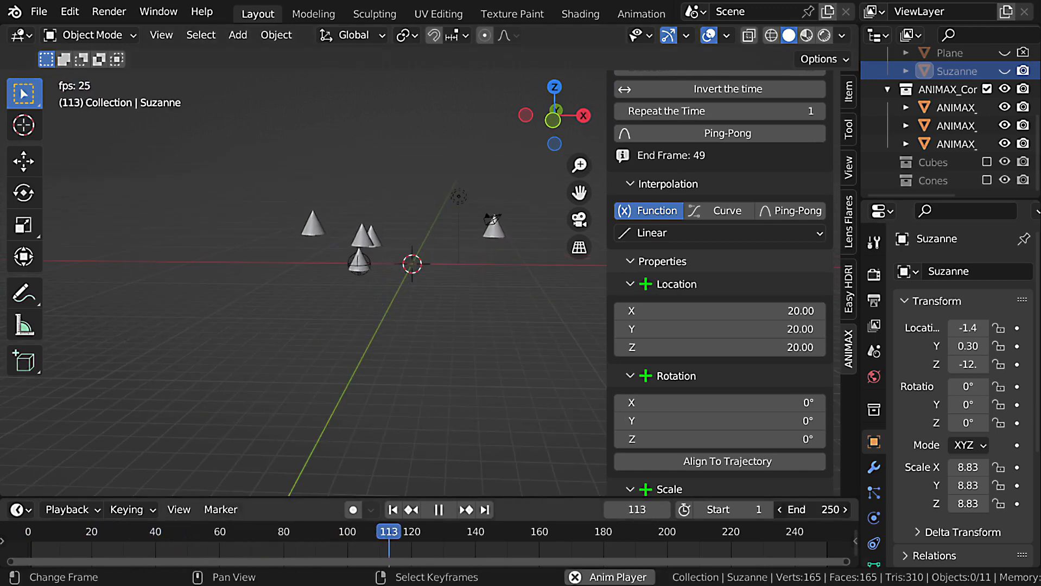
pyautogui.write('00')
pyautogui.press('Return')
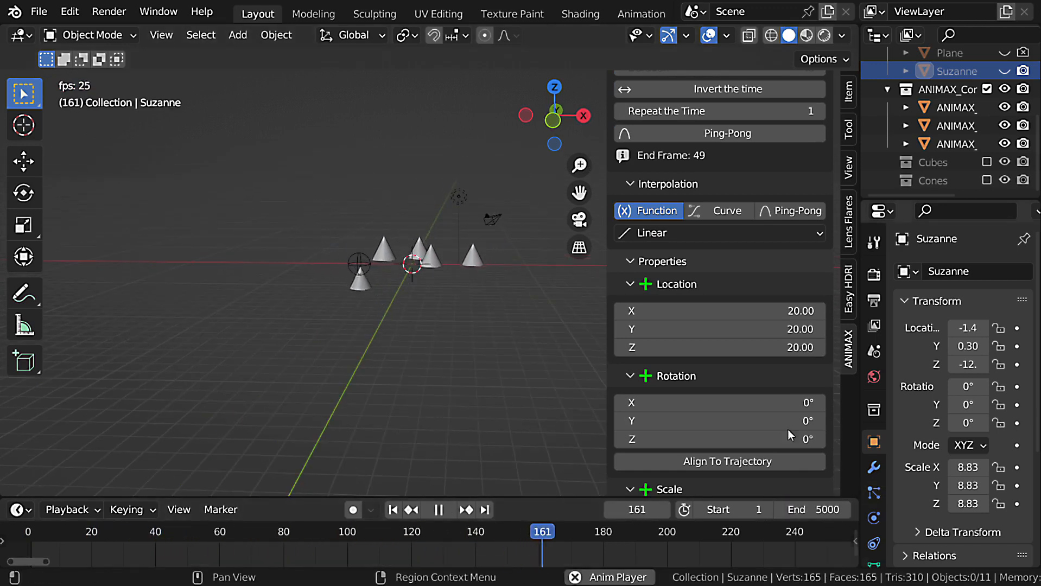
pyautogui.scroll(3, 492, 298)
pyautogui.click(445, 261)
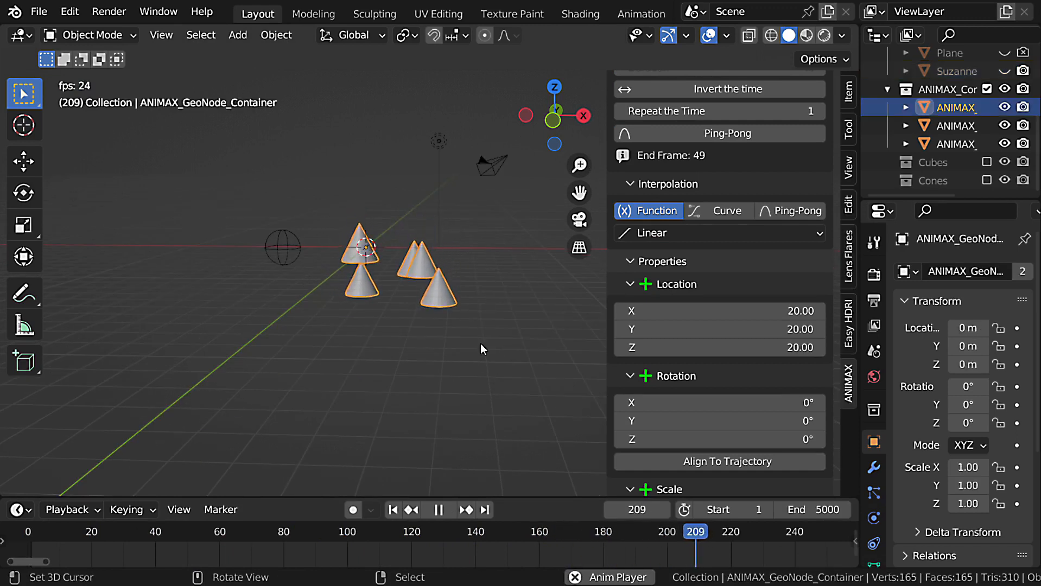
# Try 2 and 5 for the Scale in the Noise effect's extra parameters, and settle on 2.50.
pyautogui.moveTo(481, 343); pyautogui.dragTo(441, 311, button='middle')
pyautogui.scroll(-8, 705, 353)
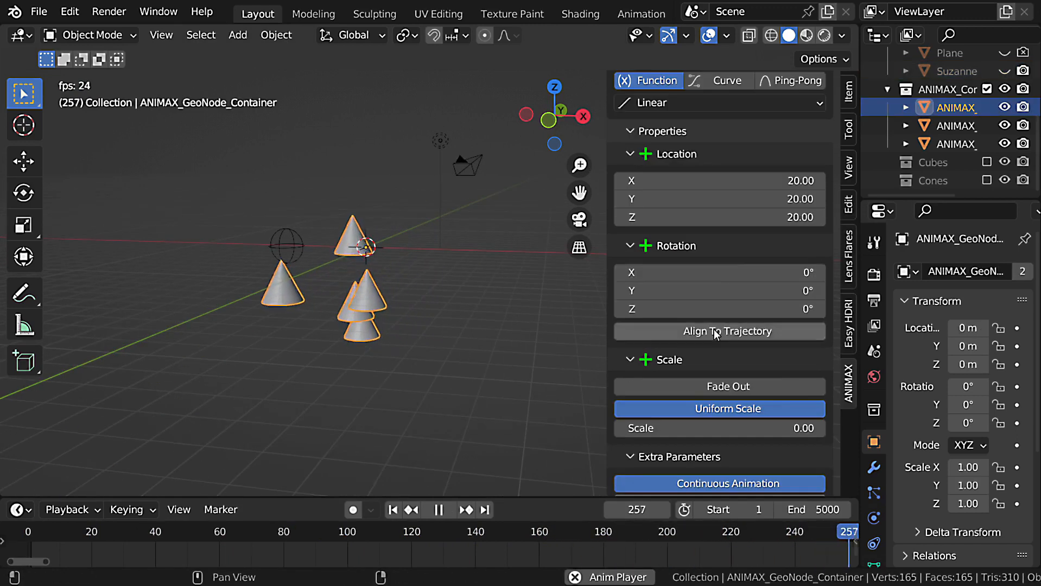
pyautogui.click(762, 400)
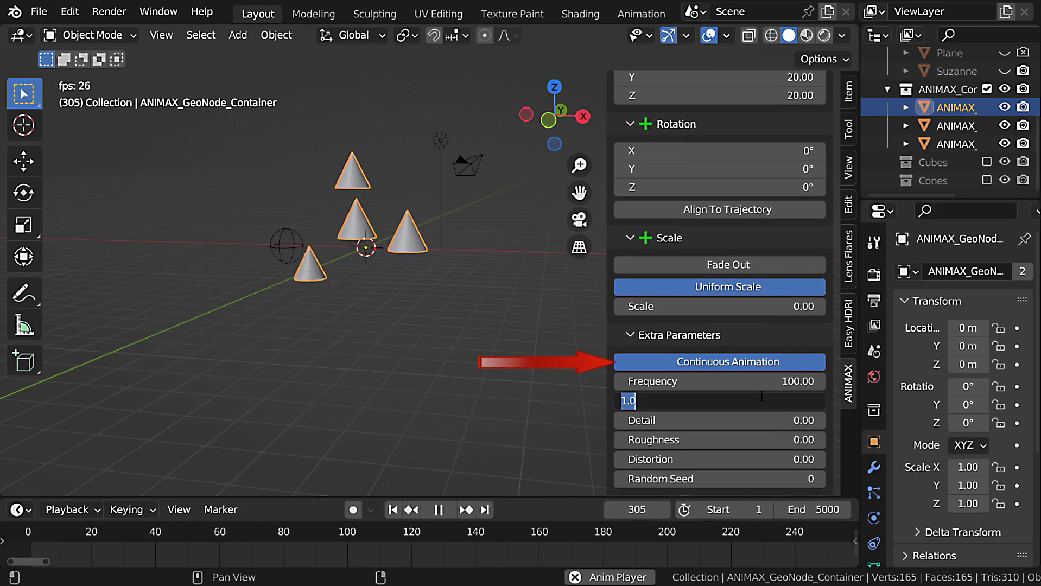
pyautogui.write('2')
pyautogui.press('Return')
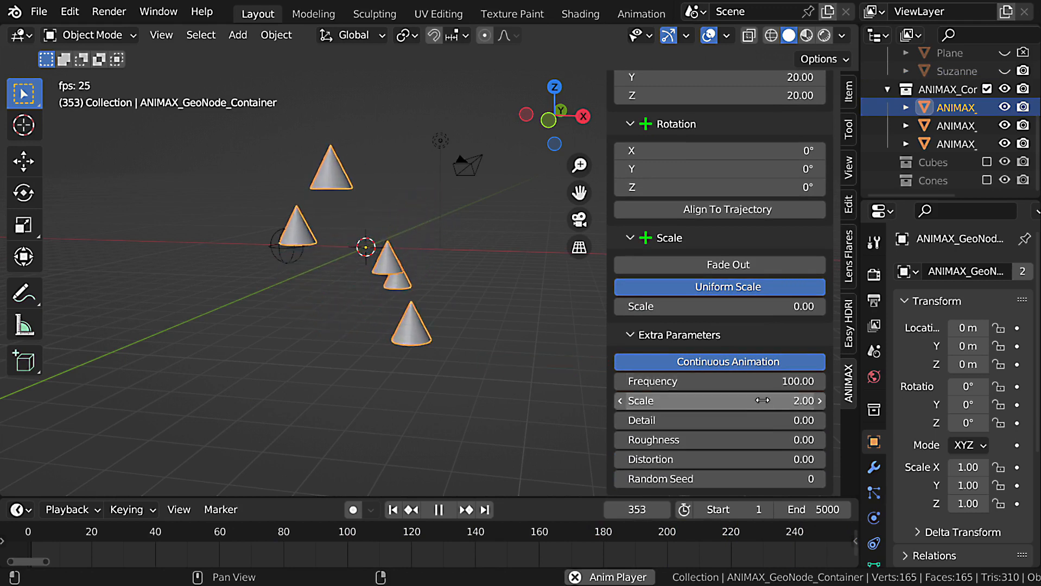
pyautogui.click(762, 401)
pyautogui.write('5')
pyautogui.press('Return')
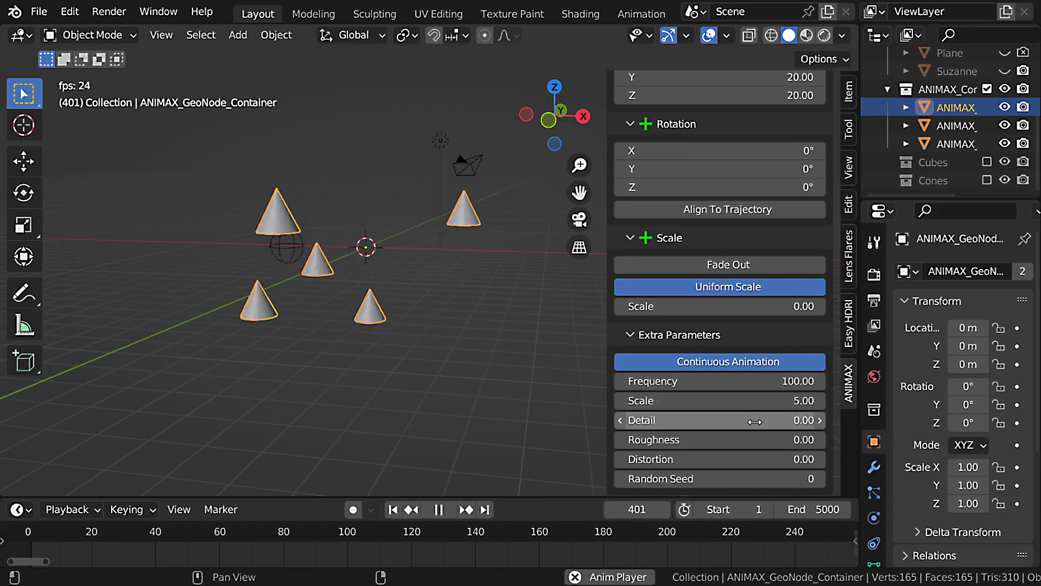
pyautogui.click(783, 398)
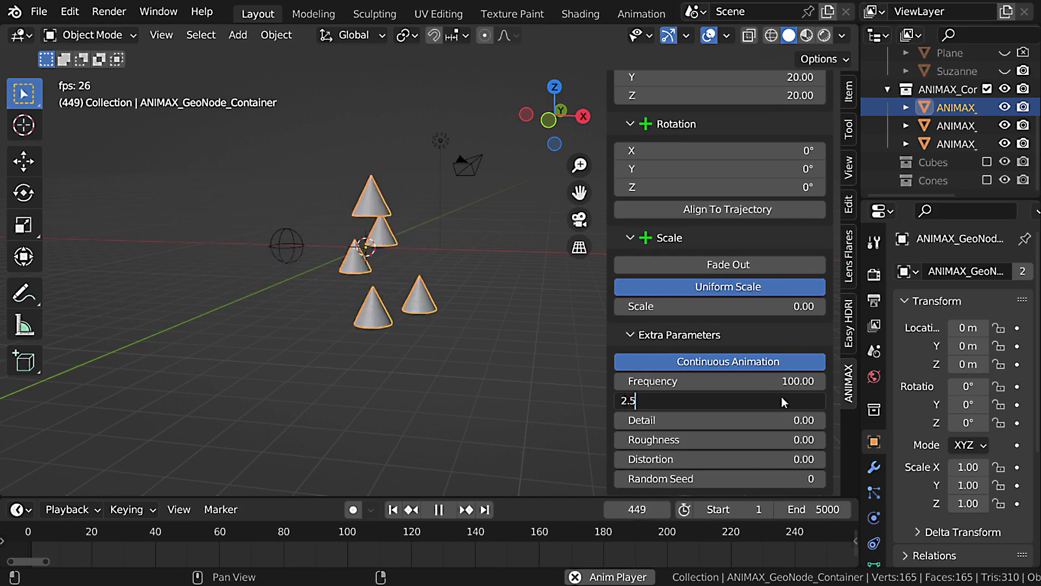
pyautogui.press('Return')
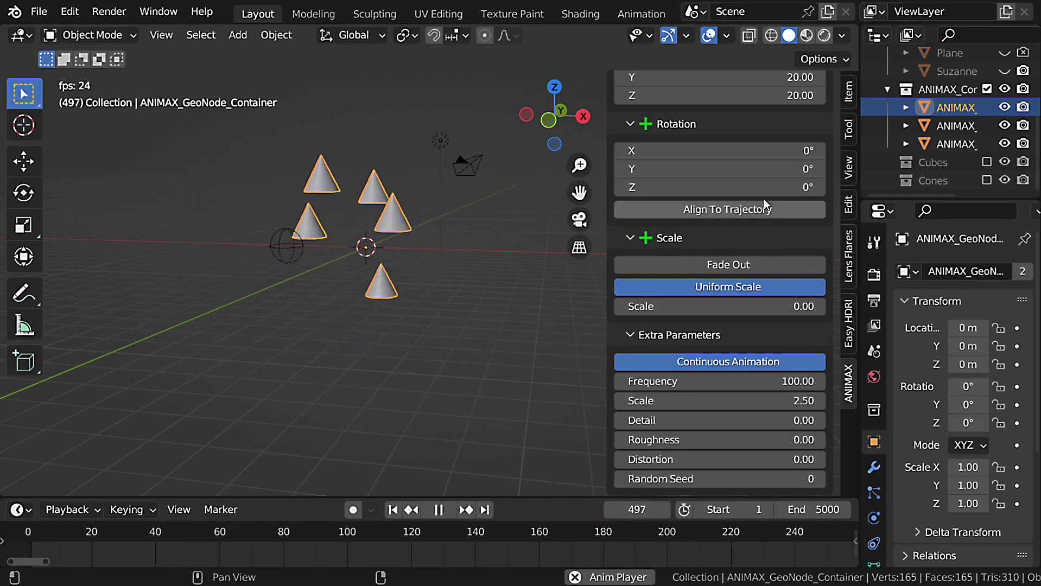
# Set the Noise effect's Rotation to 720° on all three axes.
pyautogui.scroll(3, 764, 199)
pyautogui.click(784, 198)
pyautogui.write('720')
pyautogui.press('Return')
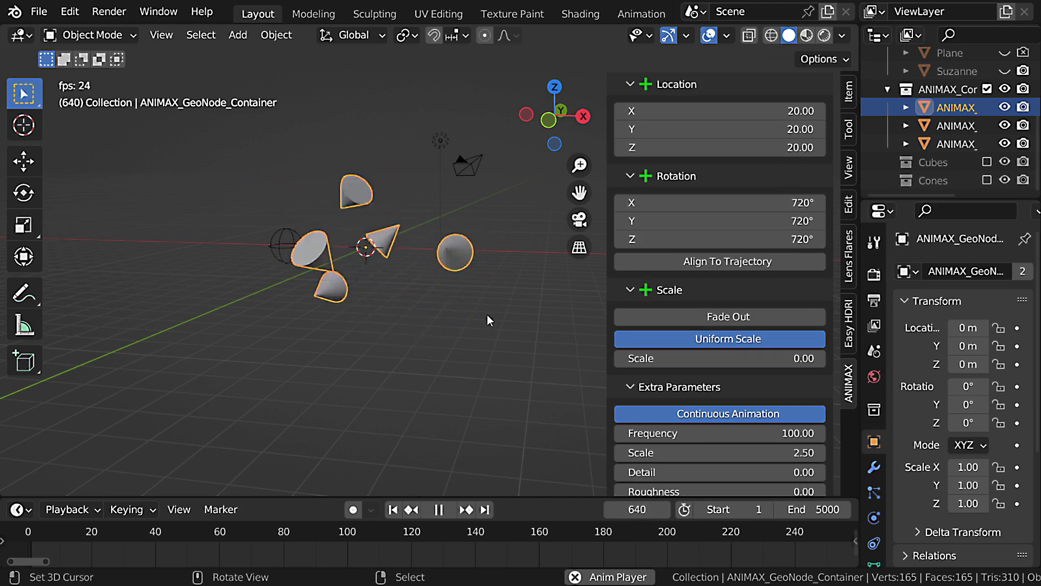
# Try a uniform scale of 3 for the Noise effect during playback, and set it back to 0.
pyautogui.click(744, 358)
pyautogui.write('3')
pyautogui.press('Return')
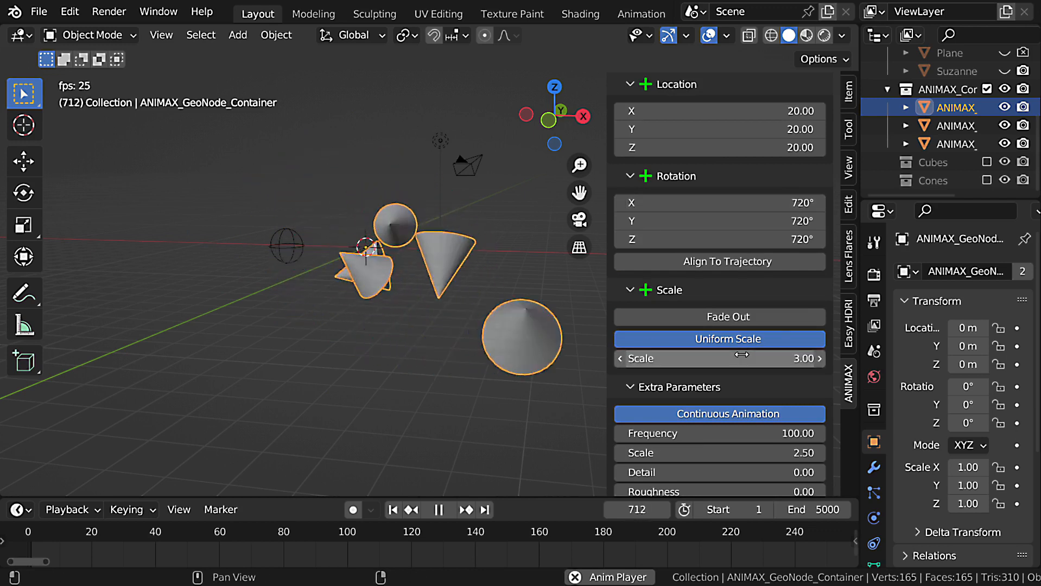
pyautogui.scroll(-2, 481, 380)
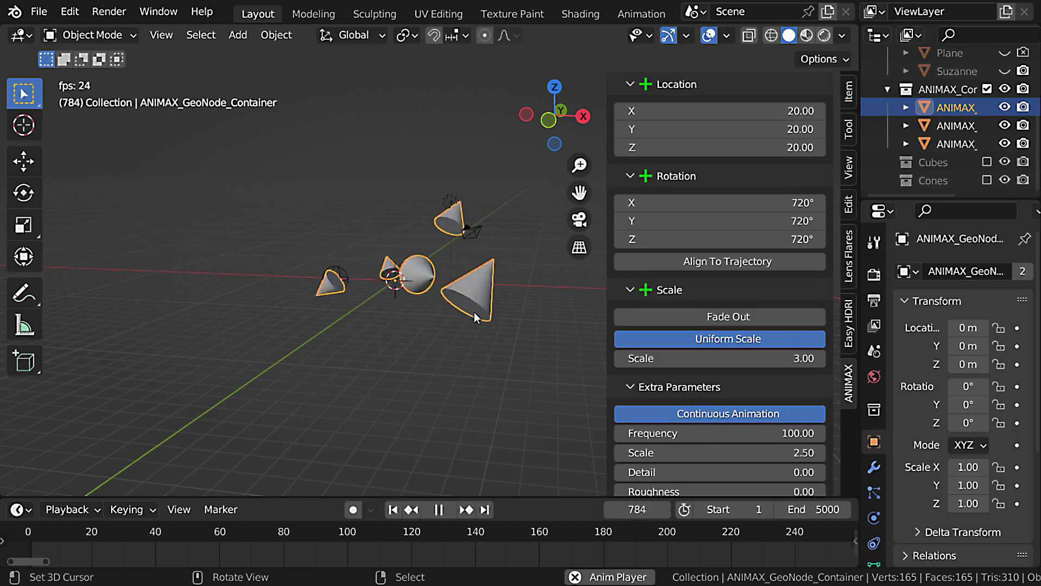
pyautogui.scroll(2, 470, 285)
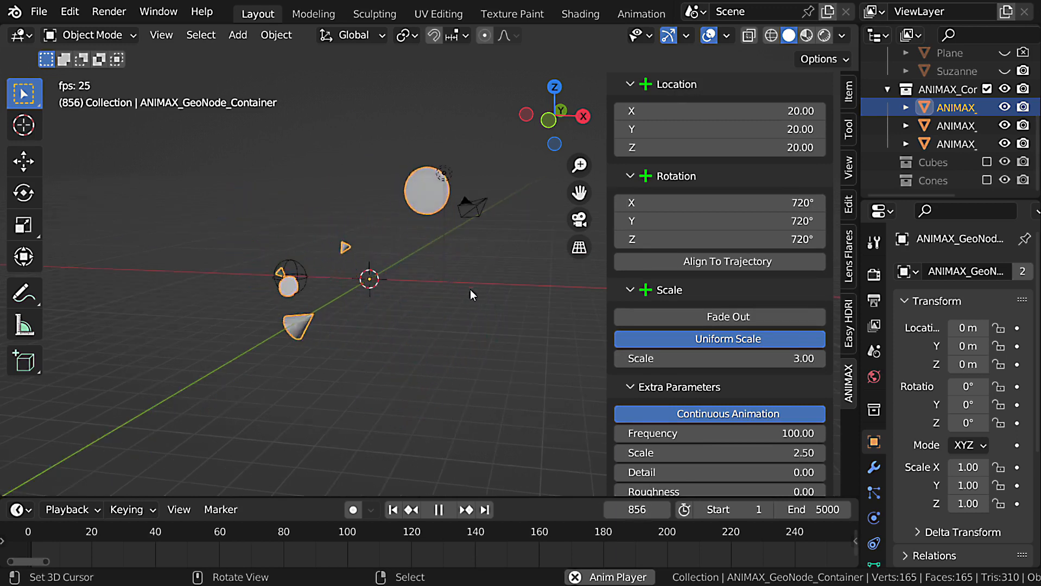
pyautogui.click(774, 356)
pyautogui.write('0')
pyautogui.press('Return')
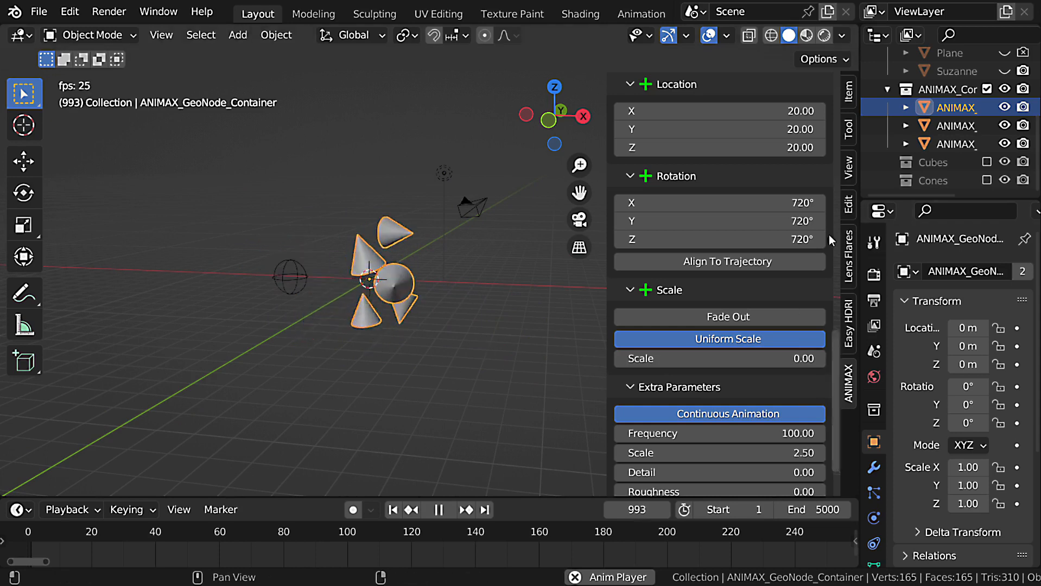
# Enable Align To Trajectory on the Z axis and increase the Noise effect's Location values on all three axes.
pyautogui.click(774, 258)
pyautogui.click(803, 277)
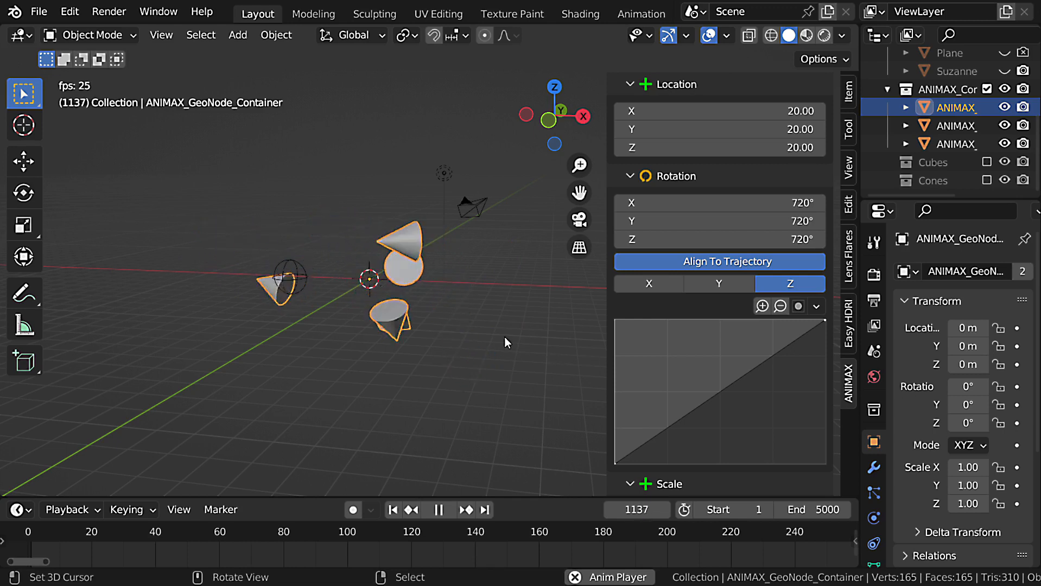
pyautogui.moveTo(784, 115); pyautogui.dragTo(807, 148)
# Try a Noise Frequency of 500 during playback, and settle on 250.
pyautogui.scroll(-10, 761, 308)
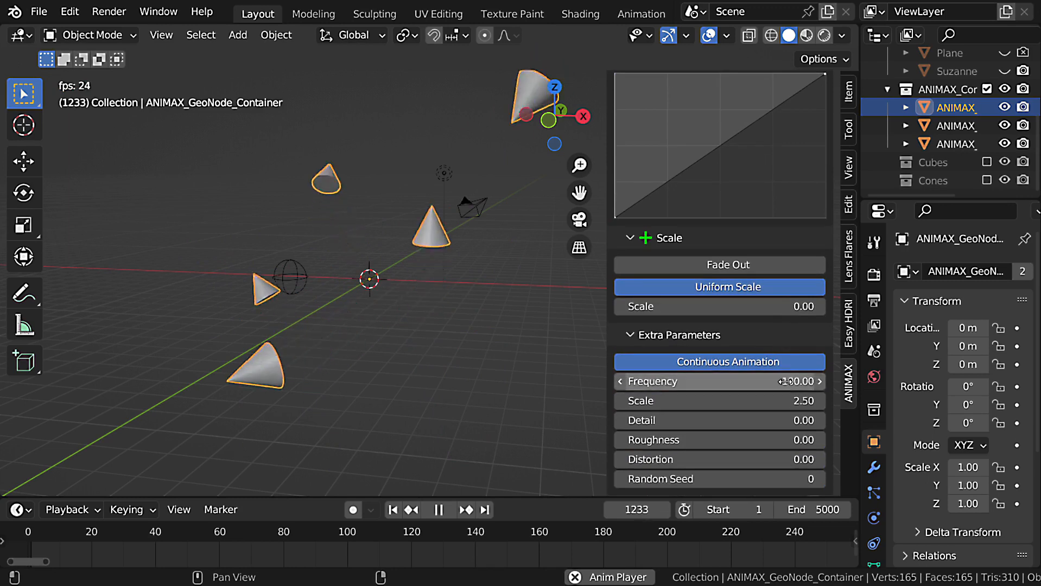
pyautogui.click(787, 381)
pyautogui.write('500')
pyautogui.press('Return')
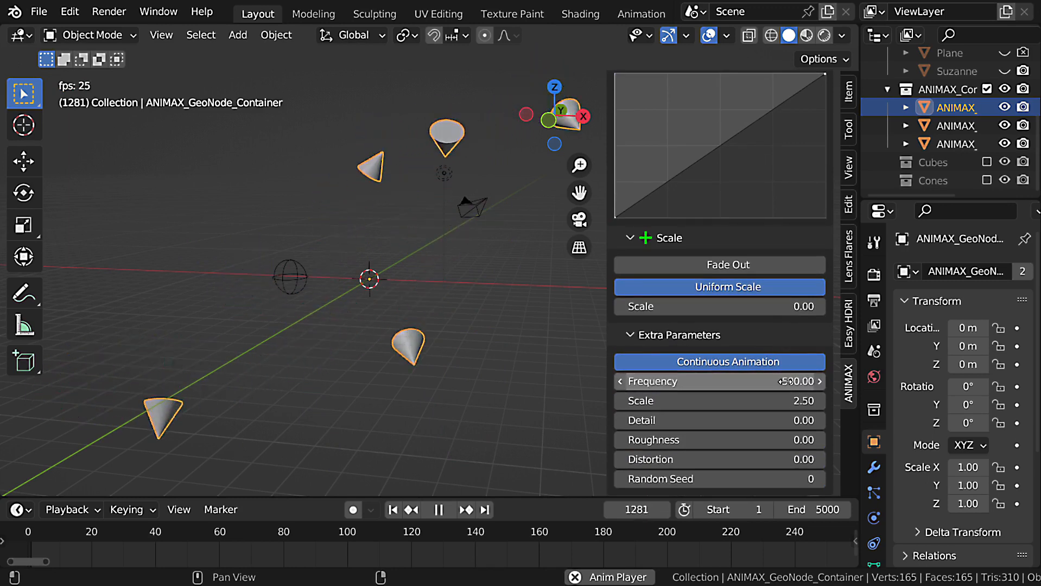
pyautogui.click(762, 381)
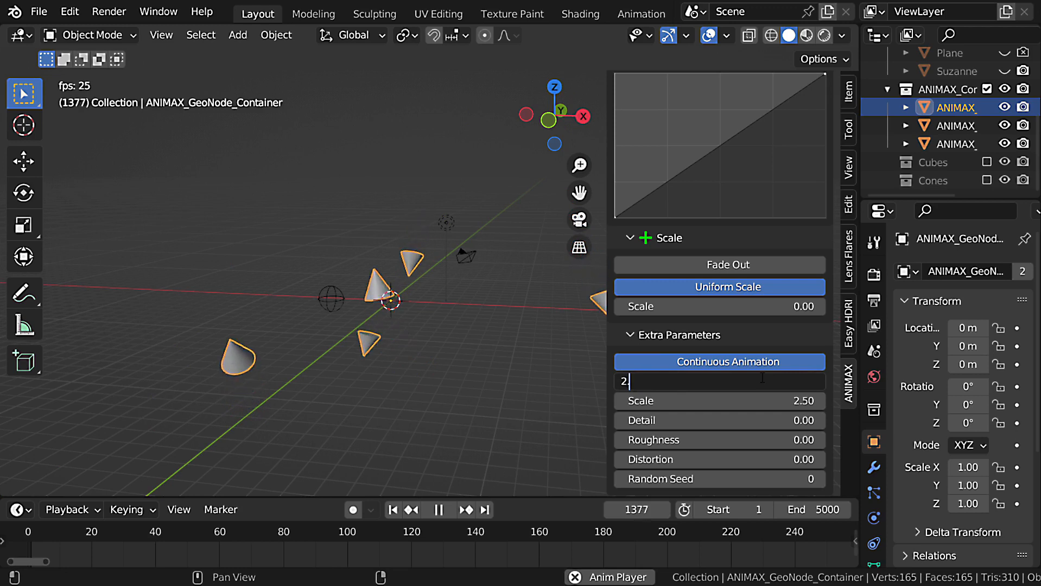
pyautogui.press('Return')
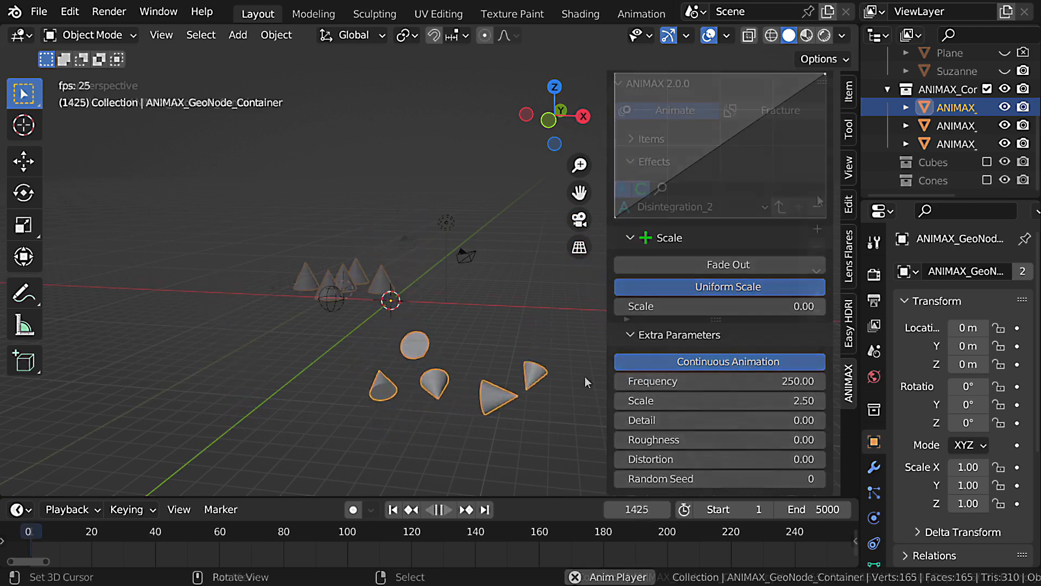
# Stop the playback and add a Wave generator effect to the emptied Disintegration_2 effect list.
pyautogui.scroll(10, 787, 244)
pyautogui.press('Escape')
pyautogui.click(817, 228)
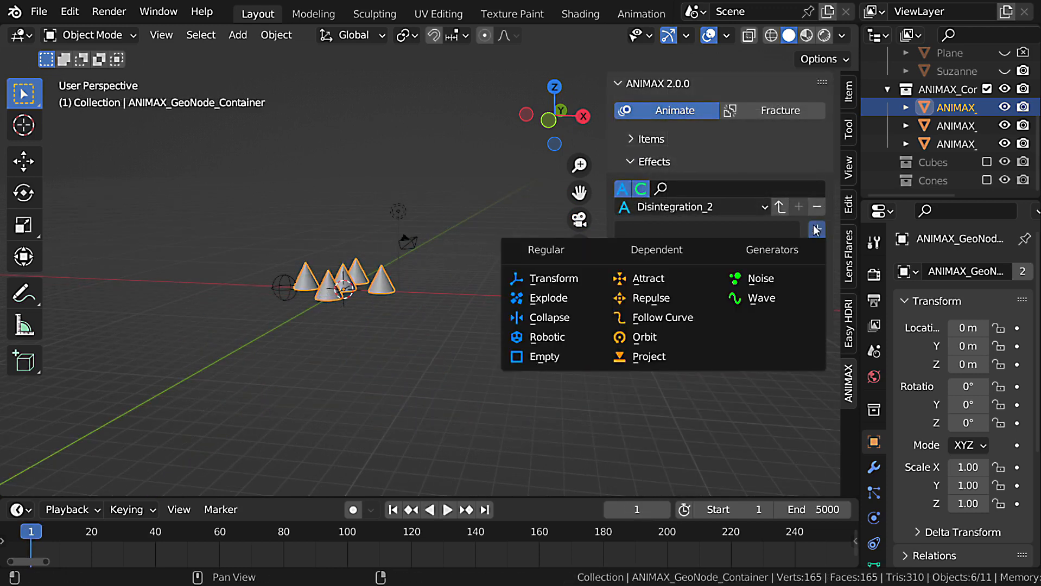
pyautogui.click(773, 294)
pyautogui.scroll(-10, 742, 354)
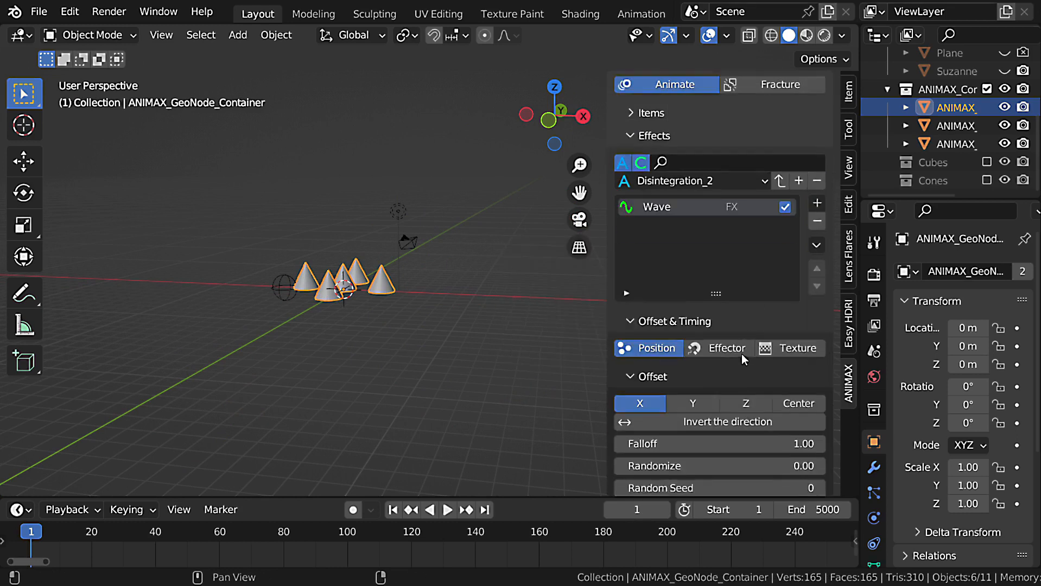
pyautogui.scroll(-5, 742, 354)
pyautogui.scroll(15, 760, 189)
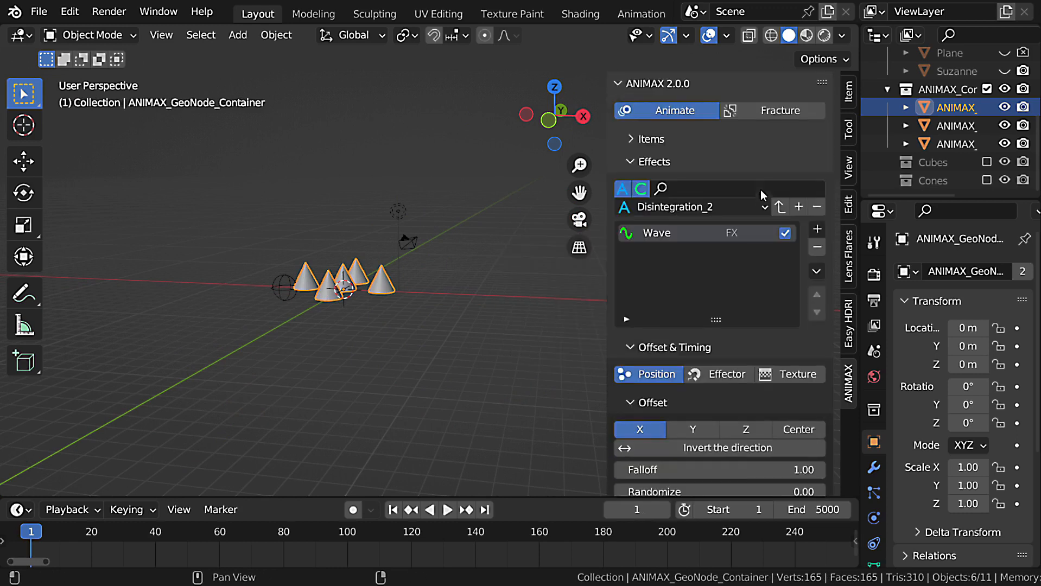
# Set the first item's collection to Cubes in place of the cones.
pyautogui.click(676, 141)
pyautogui.click(700, 311)
pyautogui.click(689, 372)
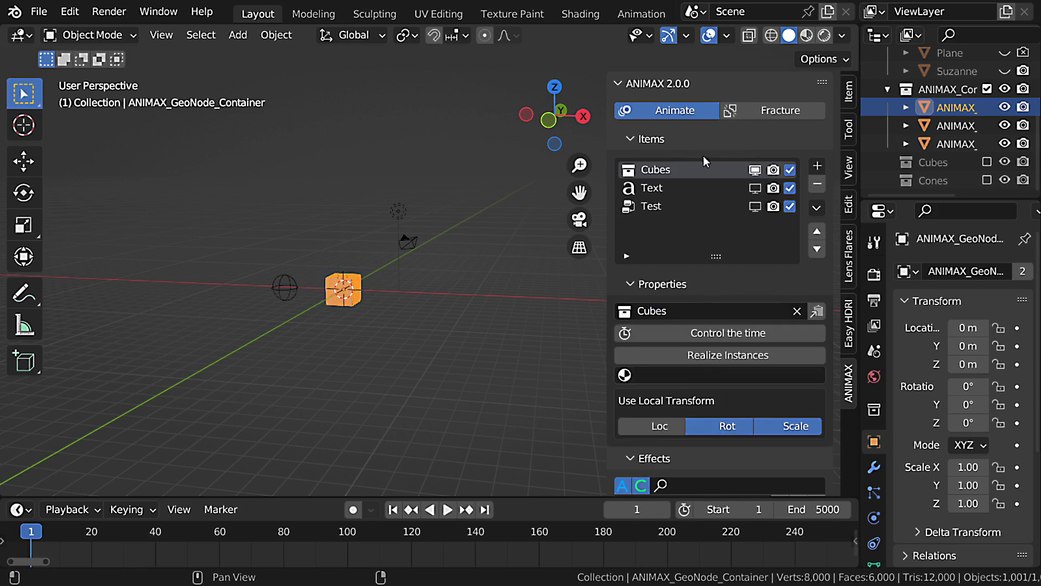
# Play the animation and set the Wave effect's Location Z to 1.
pyautogui.scroll(-20, 742, 272)
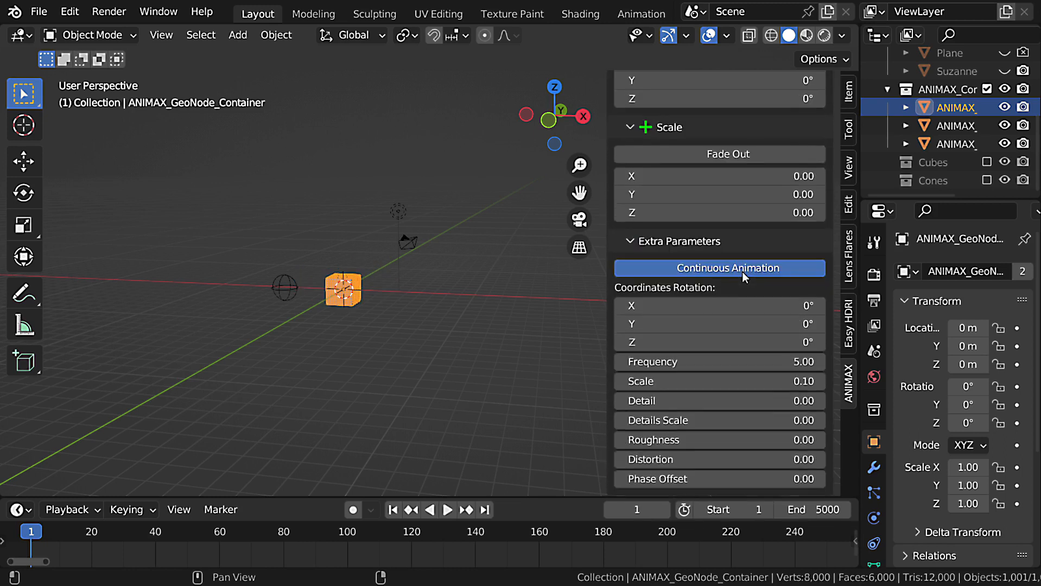
pyautogui.scroll(12, 742, 271)
pyautogui.press('space')
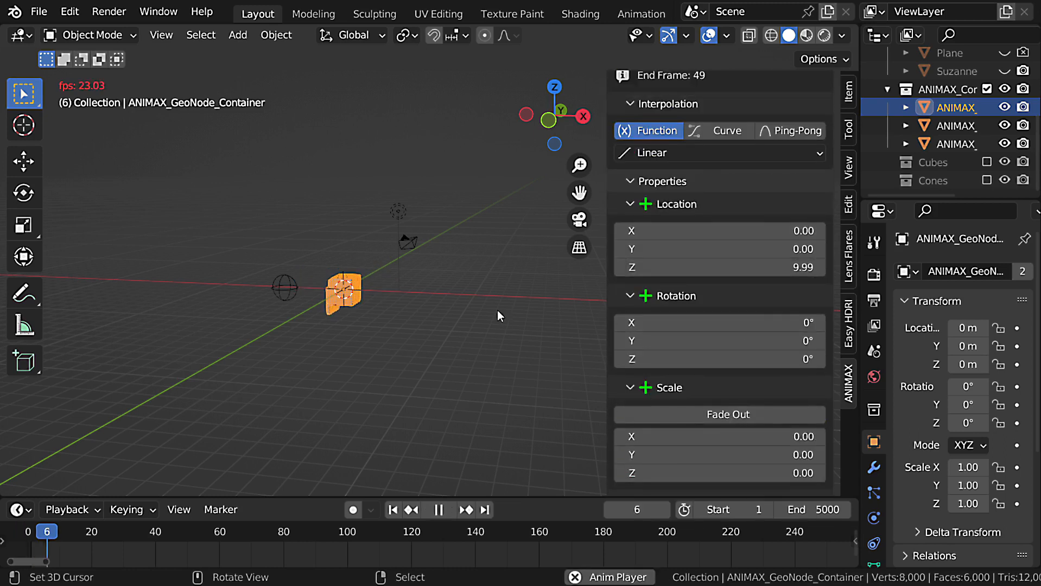
pyautogui.click(695, 269)
pyautogui.write('1')
pyautogui.press('Return')
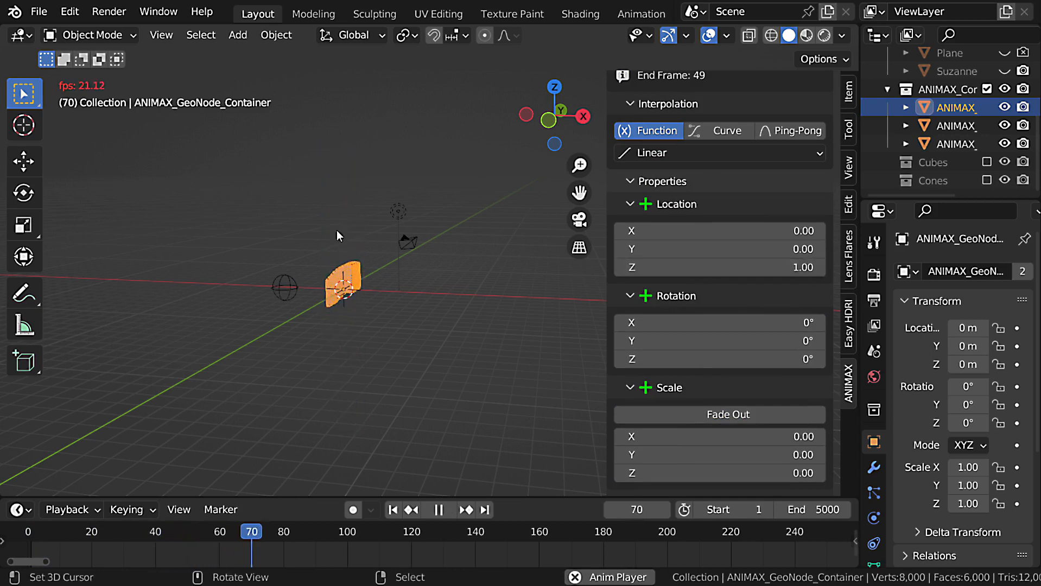
# Set the Wave effect's Rotation Z to about 32° while the cubes animate.
pyautogui.moveTo(336, 230); pyautogui.dragTo(476, 283, button='middle')
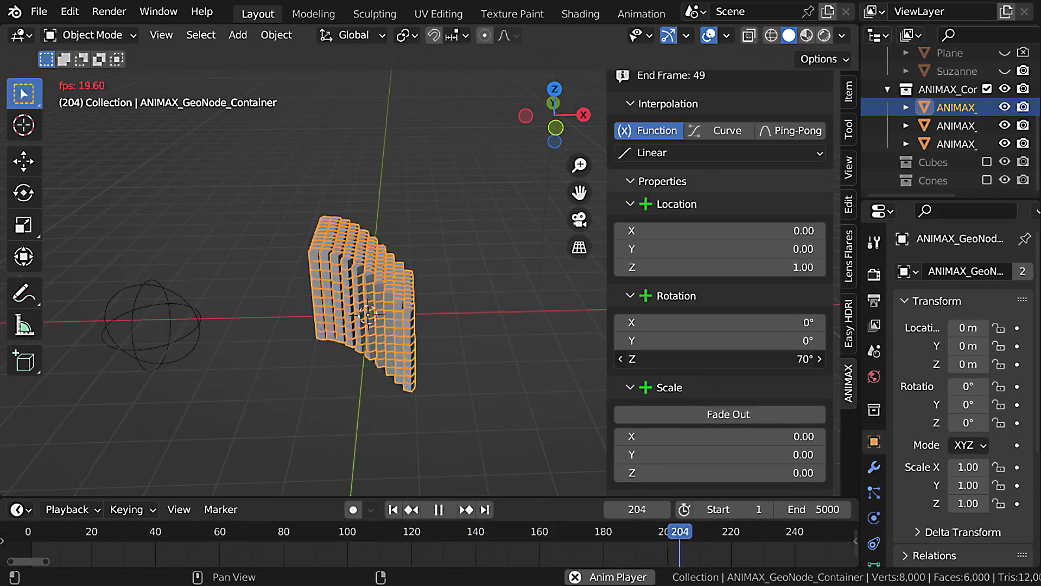
pyautogui.moveTo(347, 285); pyautogui.dragTo(366, 319, button='middle')
pyautogui.scroll(-4, 738, 388)
# Set the Wave effect's Scale to 2 on the Z axis and 2 on the X axis.
pyautogui.moveTo(693, 374); pyautogui.dragTo(693, 374)
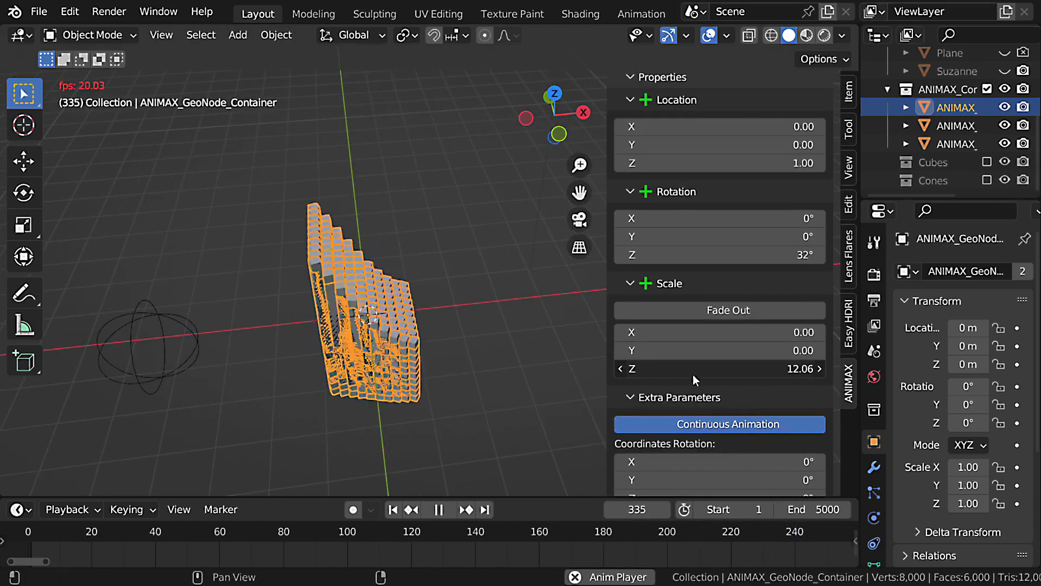
pyautogui.click(782, 377)
pyautogui.write('2')
pyautogui.press('Return')
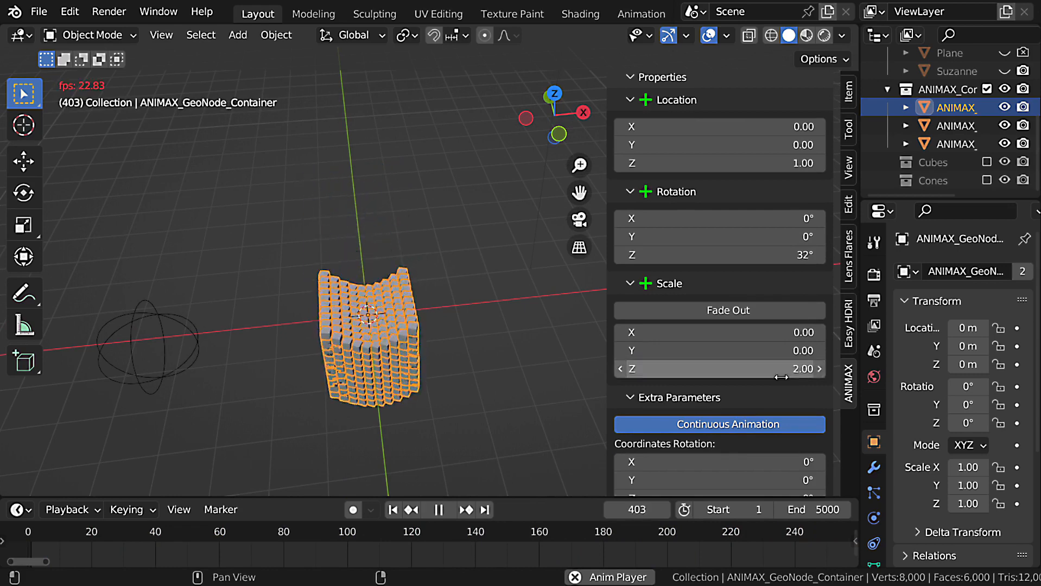
pyautogui.moveTo(412, 369); pyautogui.dragTo(382, 285, button='middle')
pyautogui.click(781, 332)
pyautogui.write('2')
pyautogui.press('Return')
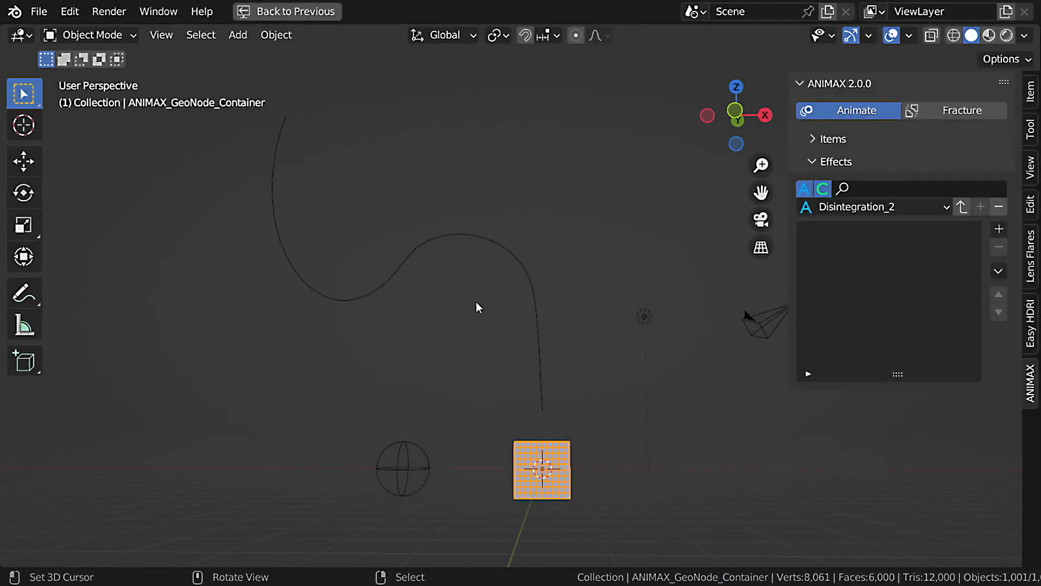
# Add a Follow Curve effect to the cubes.
pyautogui.scroll(1, 494, 313)
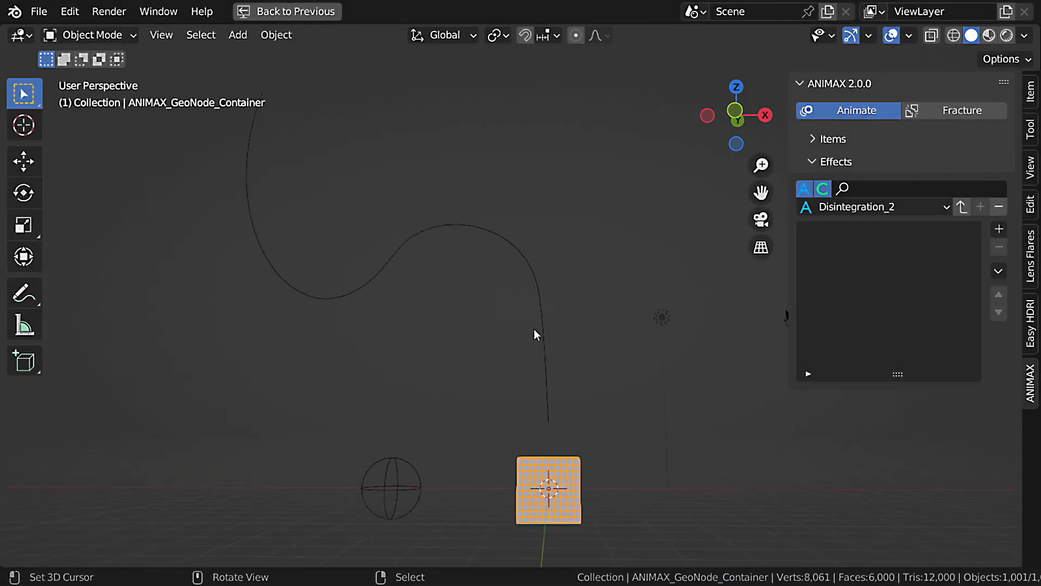
pyautogui.click(999, 233)
pyautogui.click(857, 321)
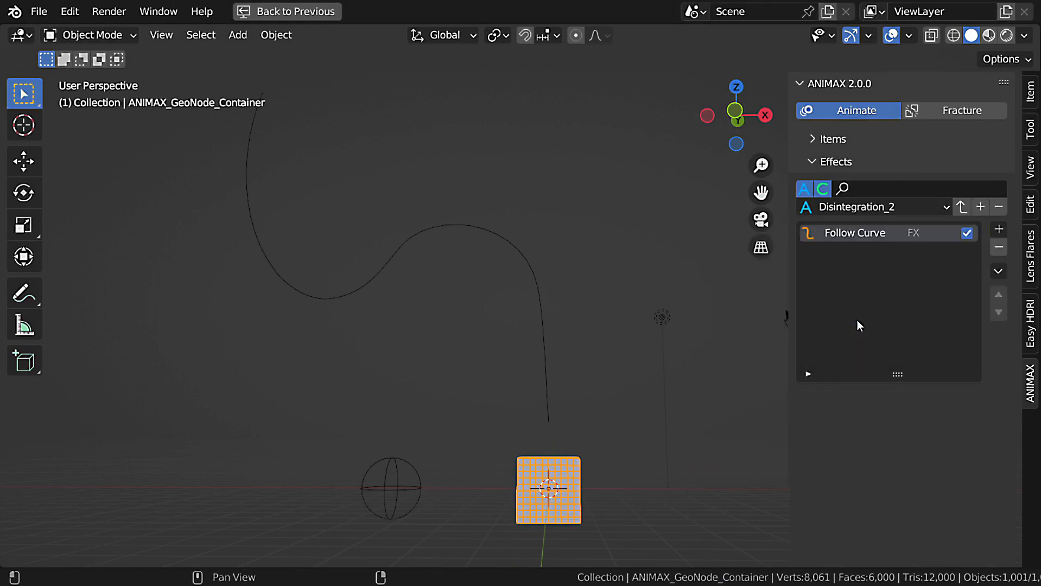
# Assign the BezierCurve as the Follow Curve effect's location object and play the animation.
pyautogui.scroll(-10, 899, 310)
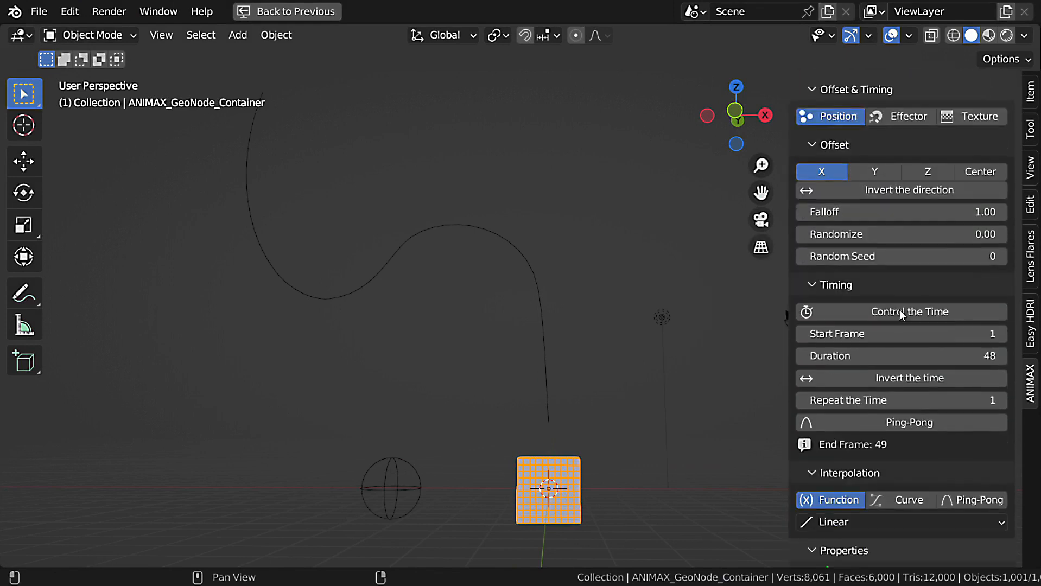
pyautogui.scroll(-6, 900, 314)
pyautogui.click(997, 418)
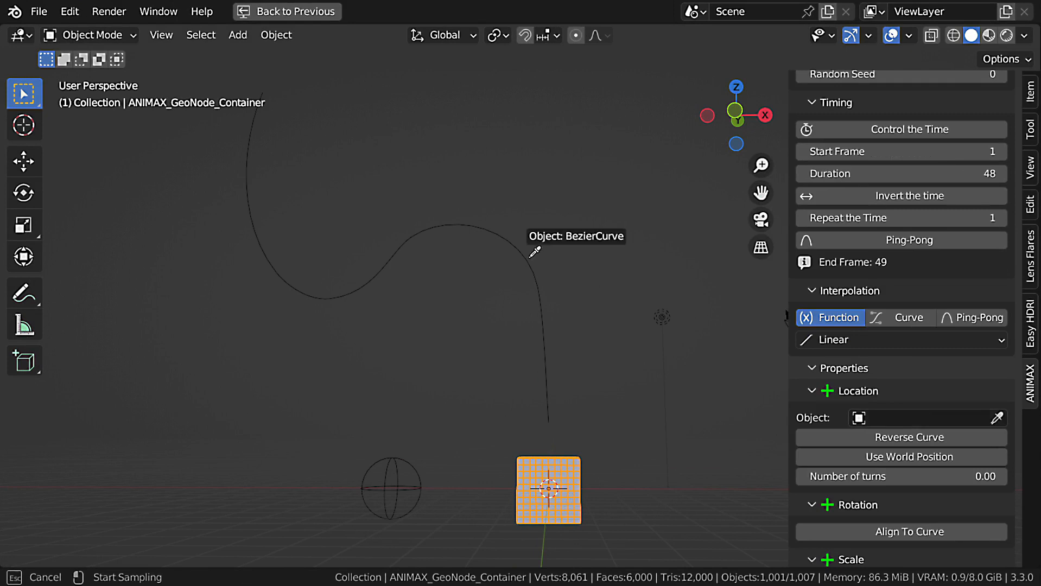
pyautogui.click(524, 259)
pyautogui.click(548, 489)
pyautogui.scroll(-1, 555, 394)
pyautogui.press('space')
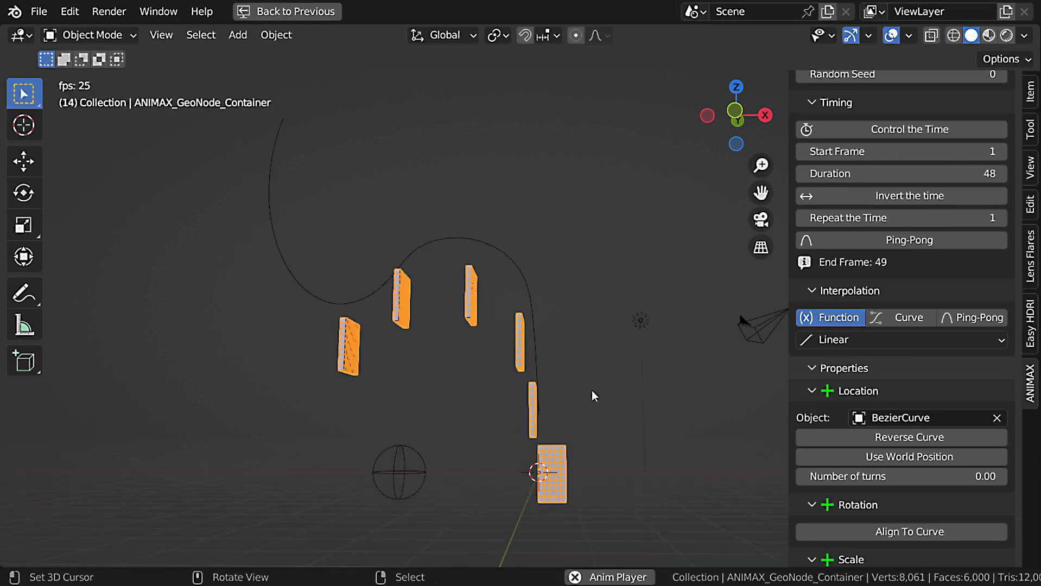
# Offset the Follow Curve effect along Z, invert its direction and stop the playback.
pyautogui.scroll(10, 999, 299)
pyautogui.click(929, 327)
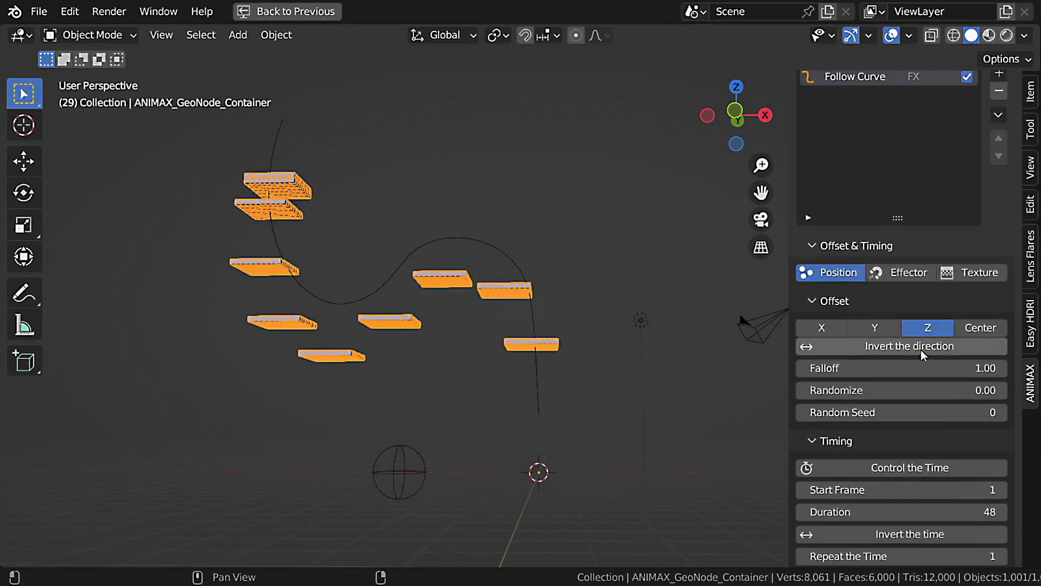
pyautogui.click(920, 347)
pyautogui.press('Escape')
# Set the Follow Curve effect's Duration to 65 and its Randomize to 1.00, previewing the animation.
pyautogui.scroll(-2, 902, 466)
pyautogui.click(902, 466)
pyautogui.write('65')
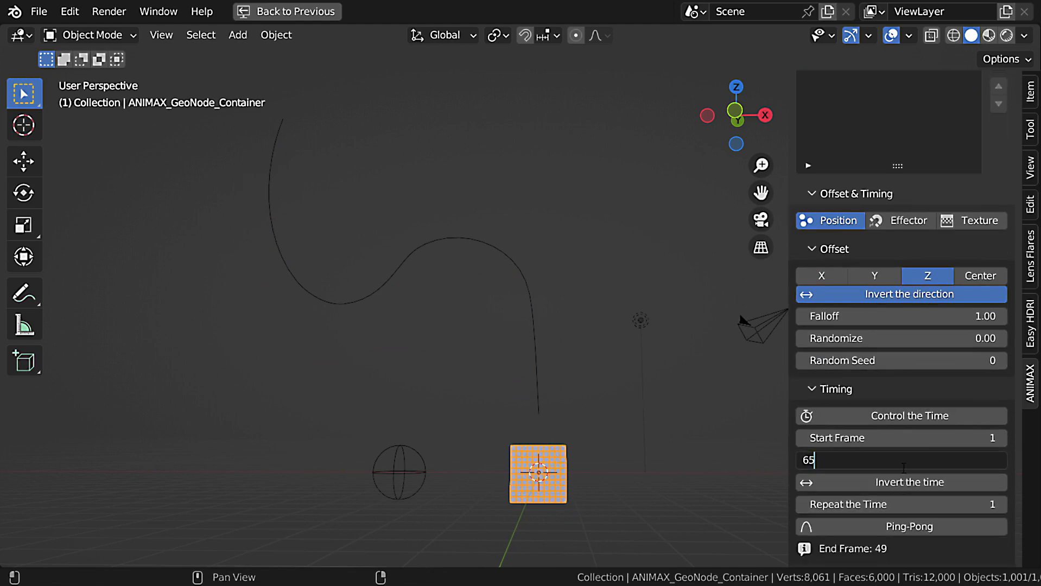
pyautogui.press('Return')
pyautogui.press('space')
pyautogui.moveTo(919, 344); pyautogui.dragTo(966, 343)
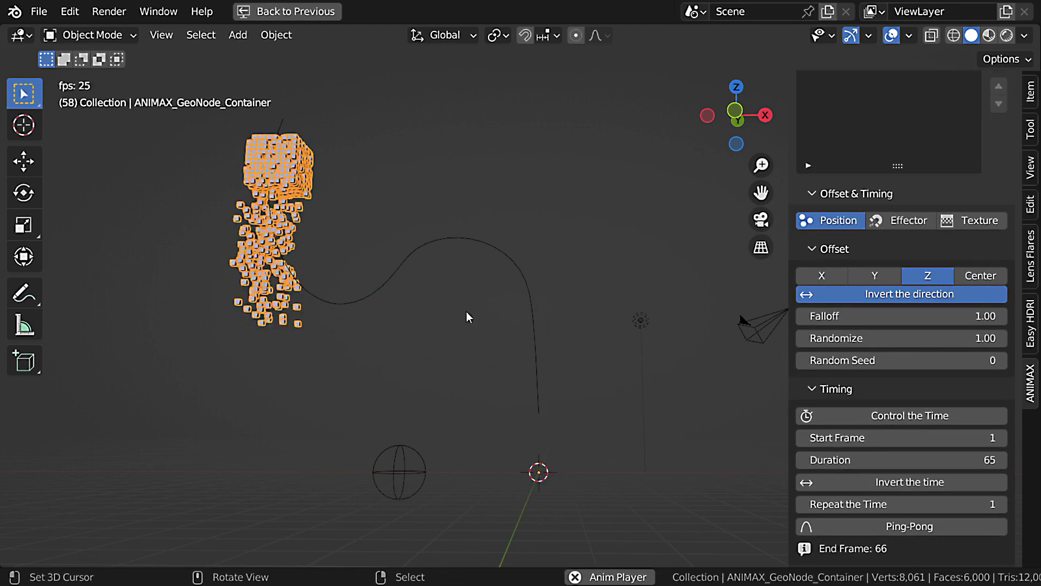
pyautogui.press('Escape')
# Add a Transform effect after the Follow Curve effect.
pyautogui.scroll(-1, 927, 320)
pyautogui.scroll(-5, 927, 320)
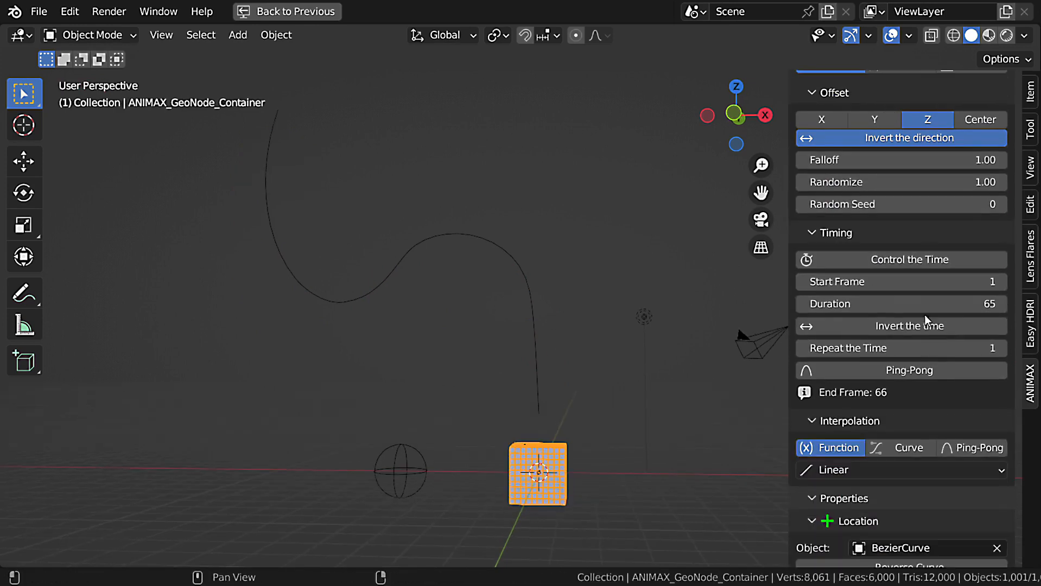
pyautogui.scroll(10, 883, 397)
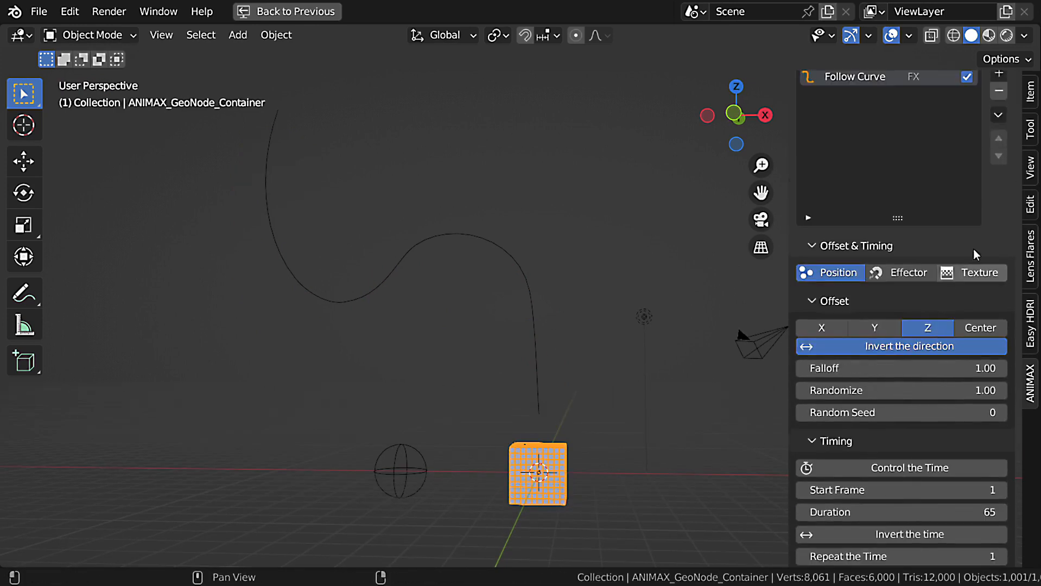
pyautogui.click(998, 125)
pyautogui.click(760, 174)
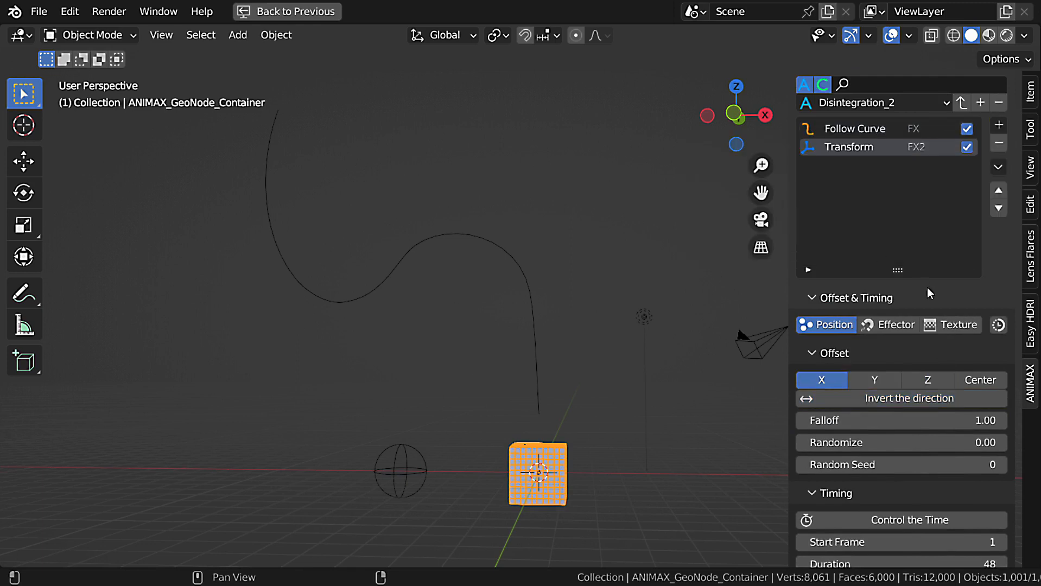
# Set the Transform effect's Start Frame to 66, enable Replace Location and preview the animation.
pyautogui.scroll(-7, 892, 274)
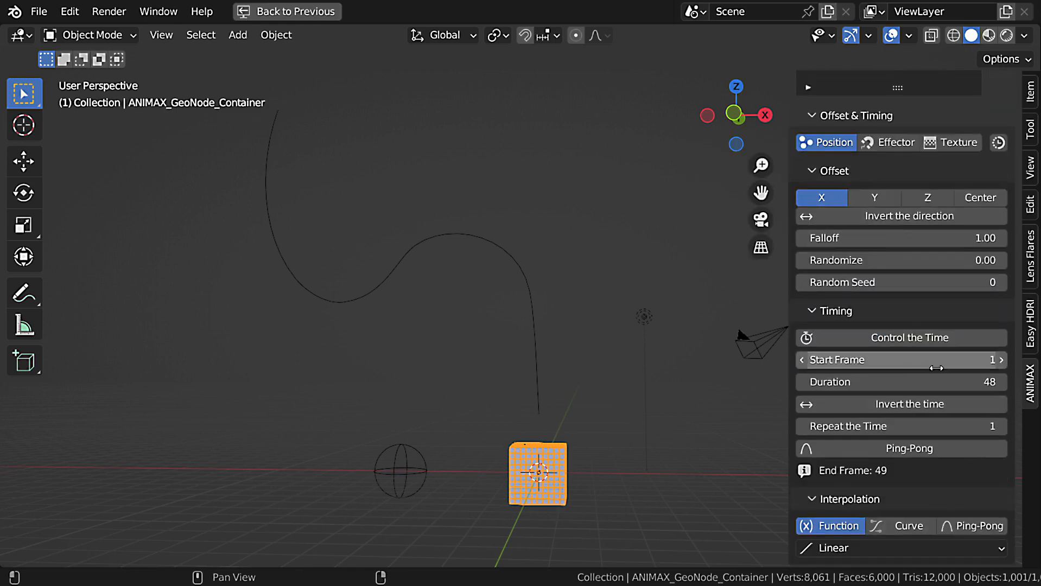
pyautogui.click(938, 368)
pyautogui.scroll(-11, 916, 361)
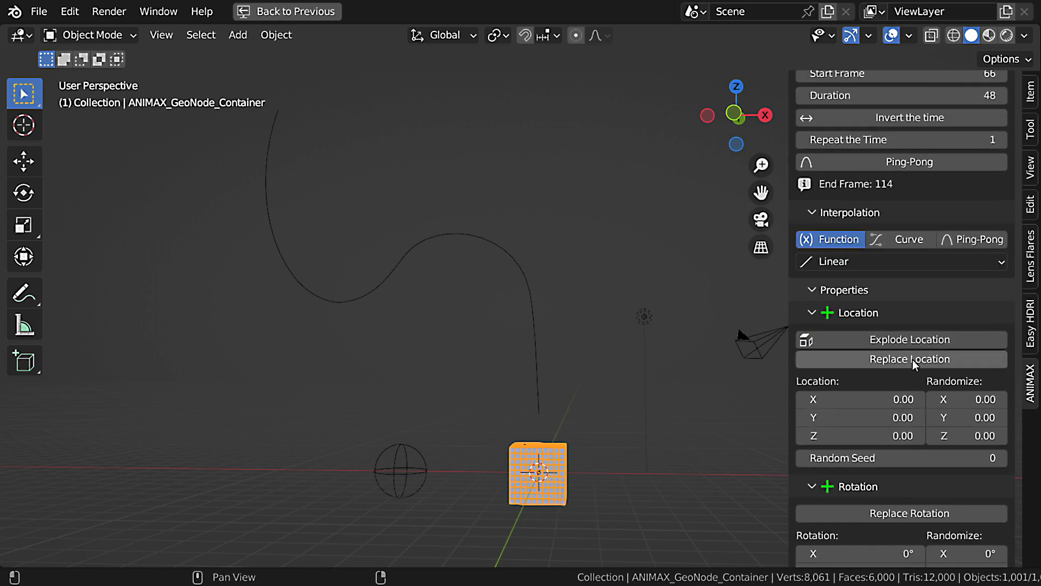
pyautogui.click(913, 360)
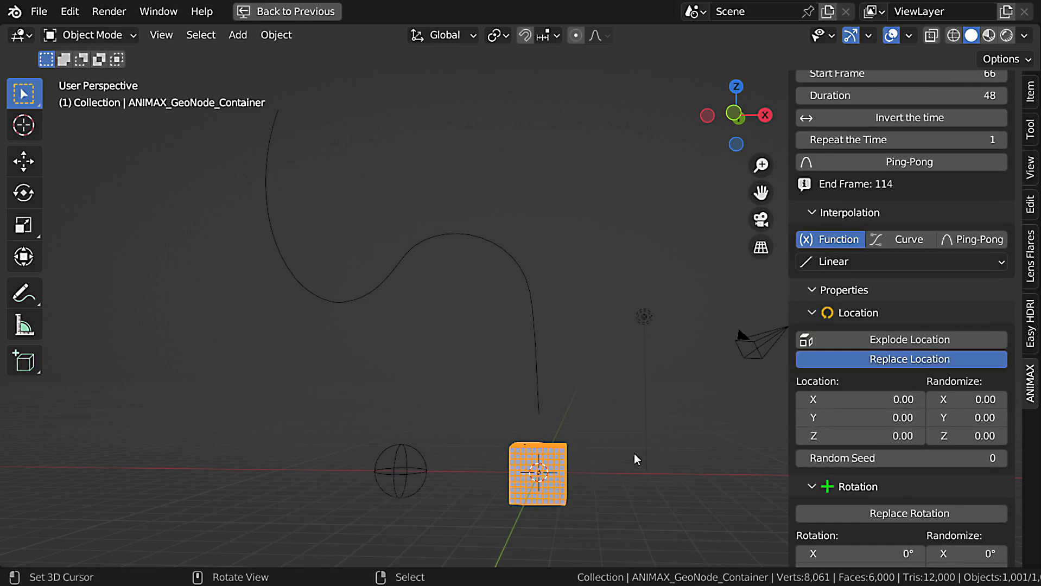
pyautogui.press('space')
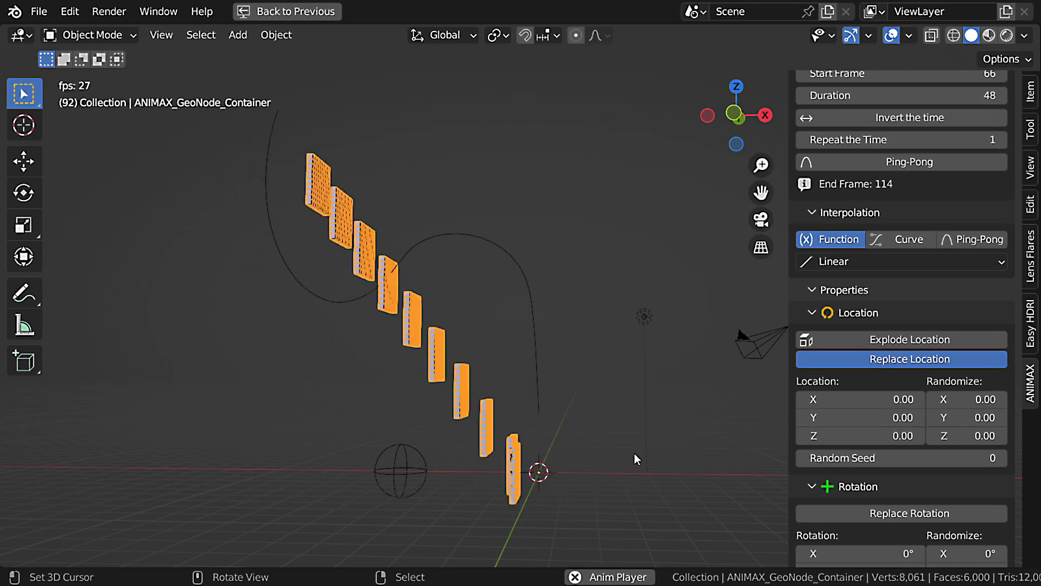
pyautogui.press('Escape')
# Offset the Transform effect along Z with Back In Out easing and preview the animation.
pyautogui.scroll(12, 948, 327)
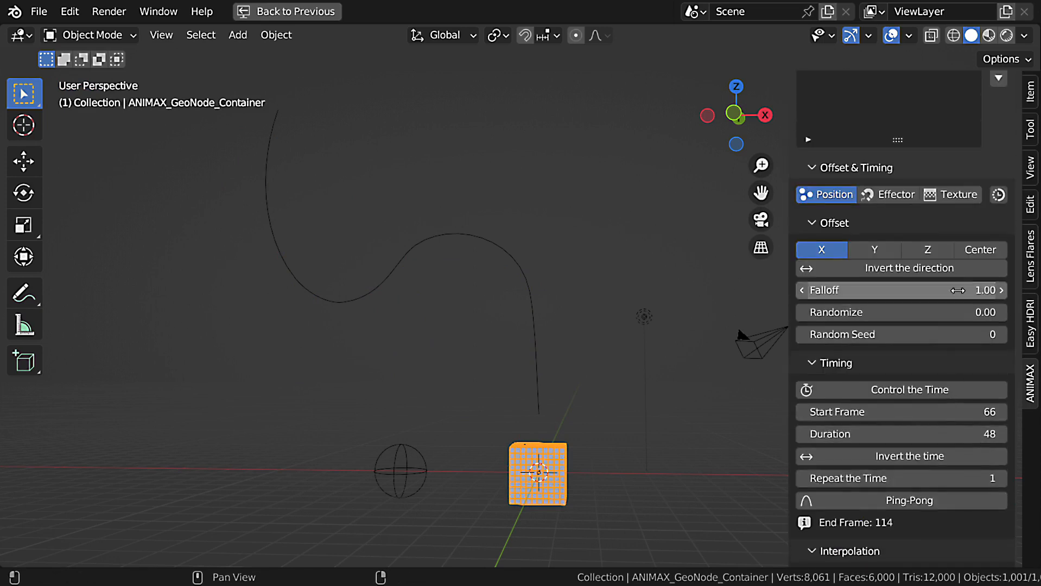
pyautogui.click(938, 248)
pyautogui.scroll(-10, 927, 376)
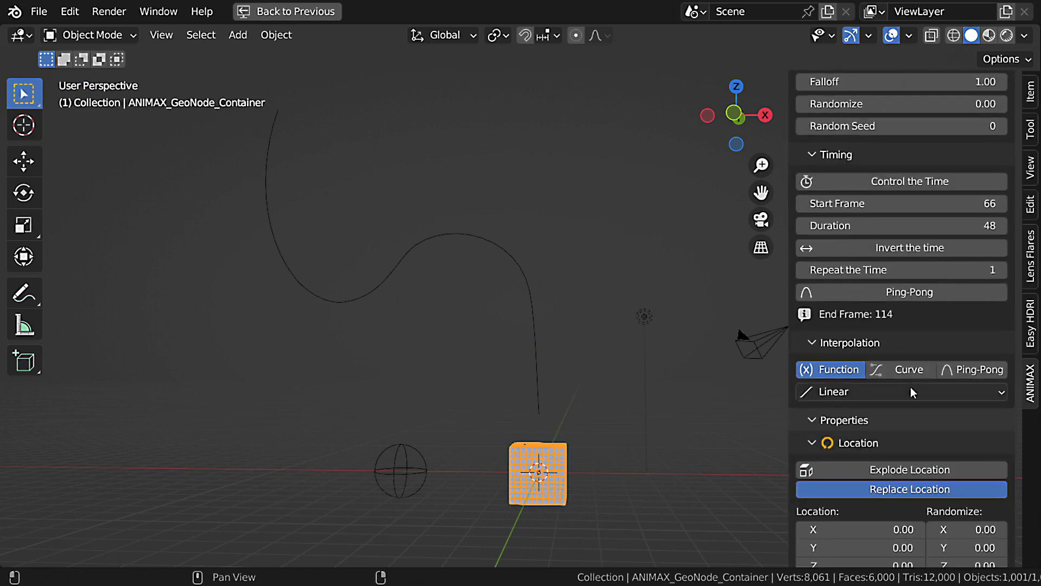
pyautogui.click(910, 388)
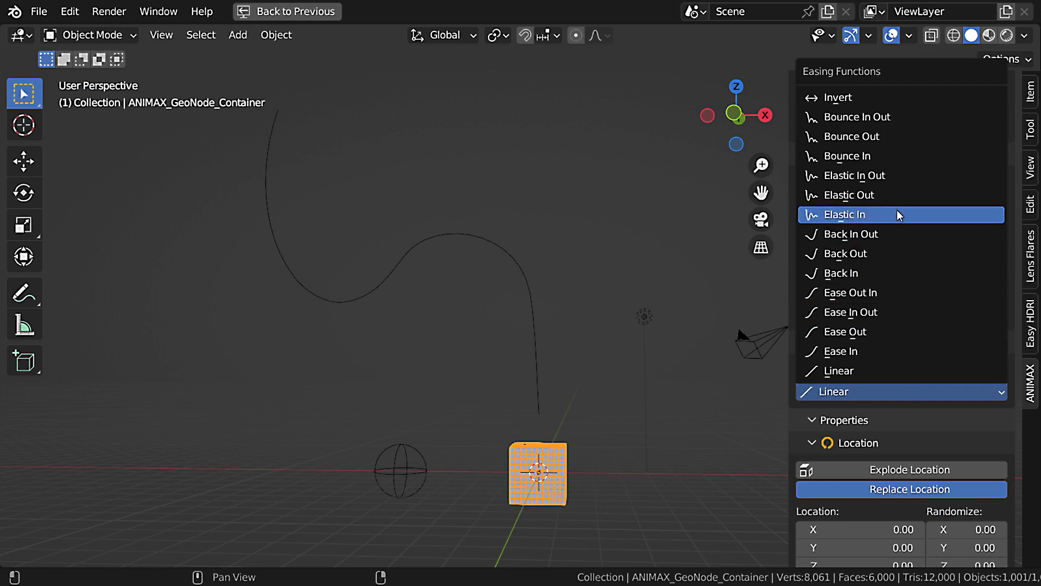
pyautogui.click(895, 234)
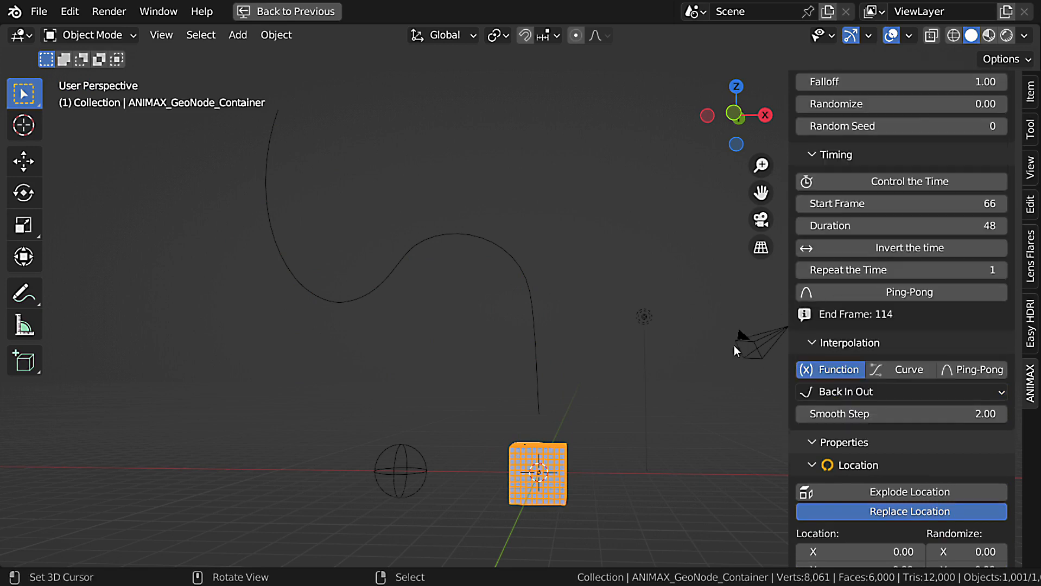
pyautogui.press('space')
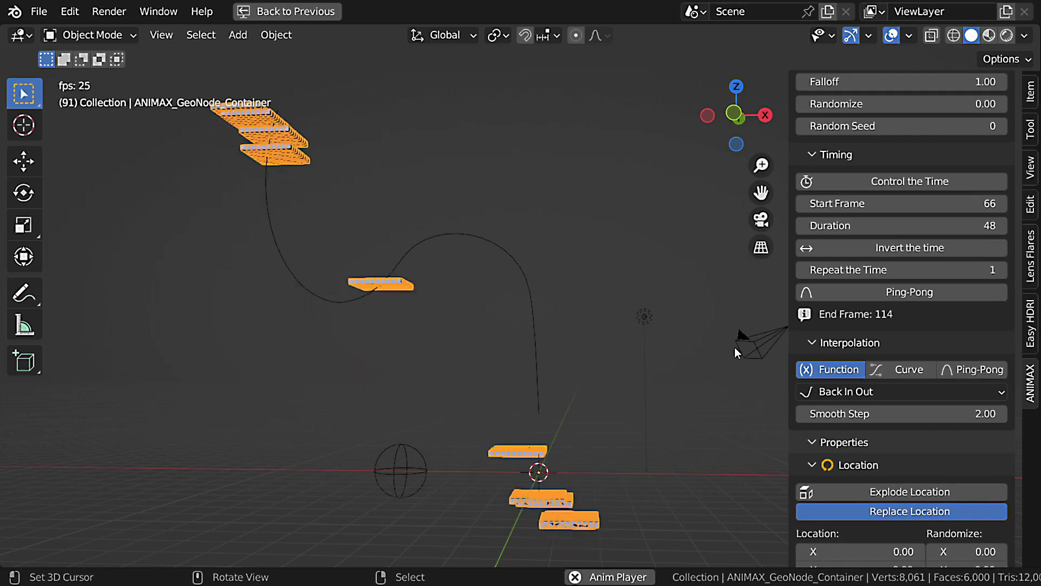
pyautogui.press('Escape')
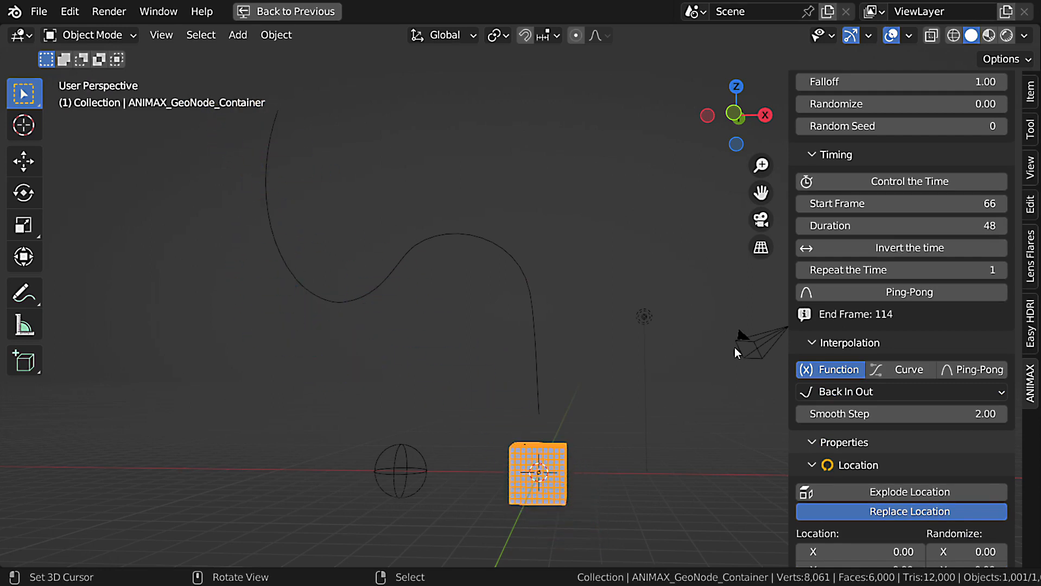
# Add an Attract effect to the end of the effects list.
pyautogui.scroll(10, 922, 374)
pyautogui.scroll(8, 926, 375)
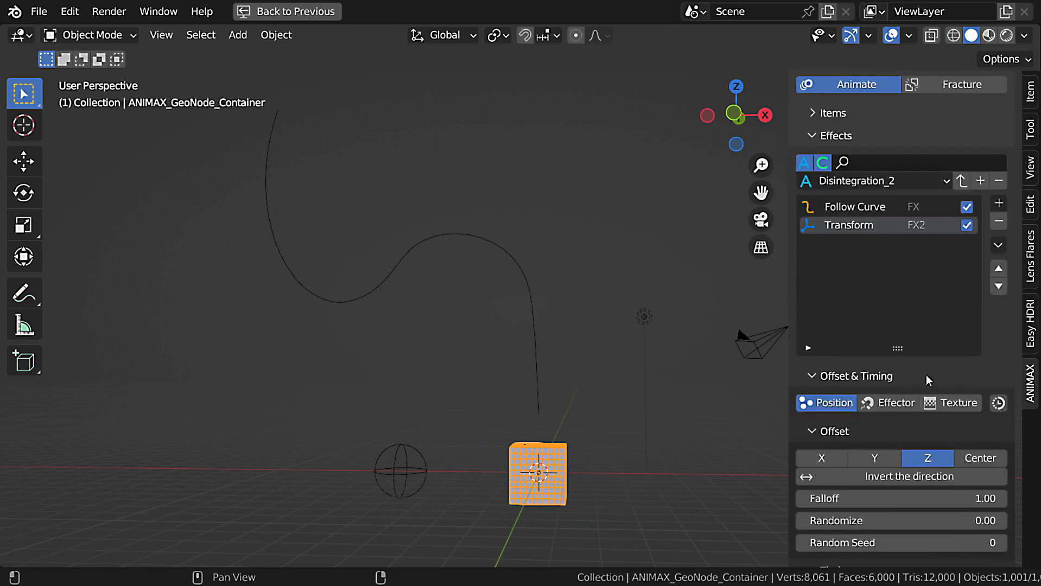
pyautogui.click(1000, 204)
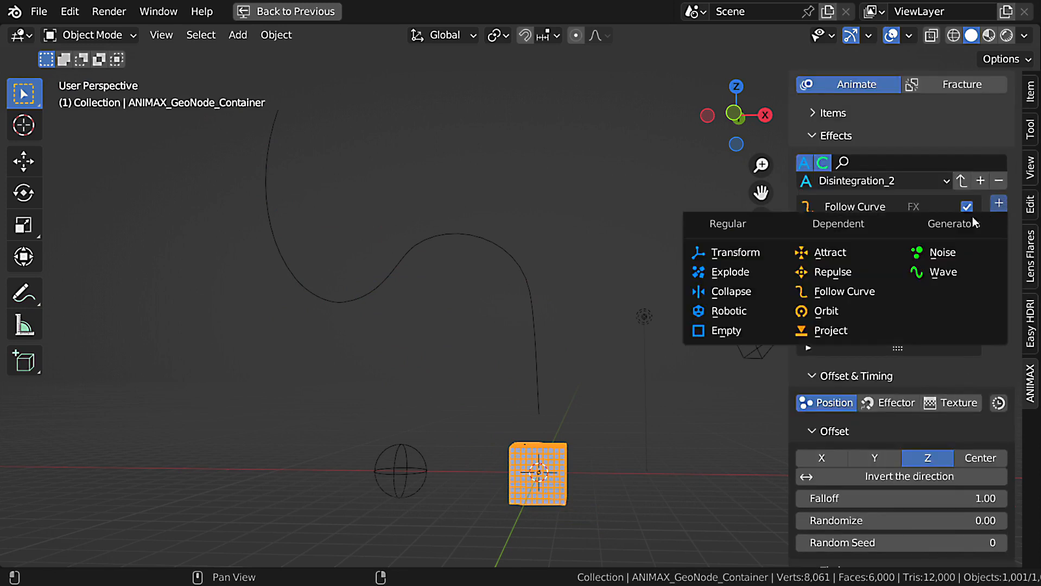
pyautogui.click(860, 253)
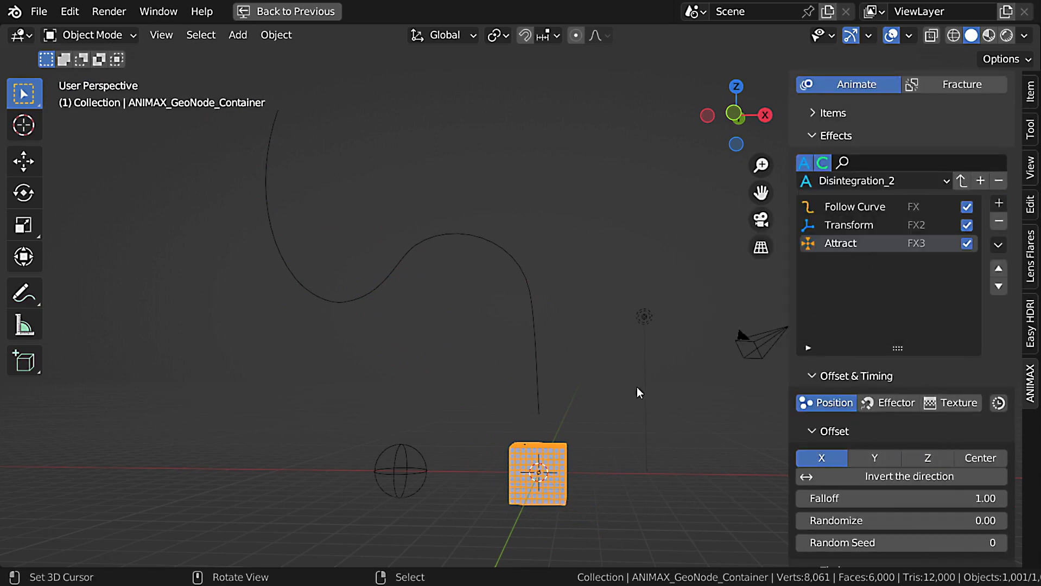
# Switch the Attract effect's offset to Effector and assign the Empty as both its effector and its location object.
pyautogui.scroll(-3, 952, 386)
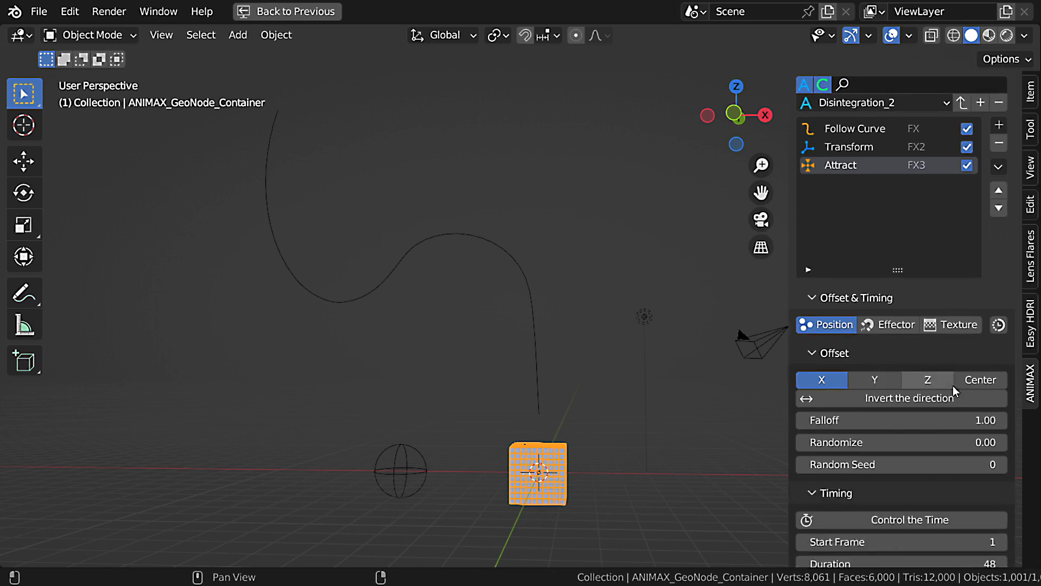
pyautogui.click(892, 331)
pyautogui.scroll(-4, 903, 351)
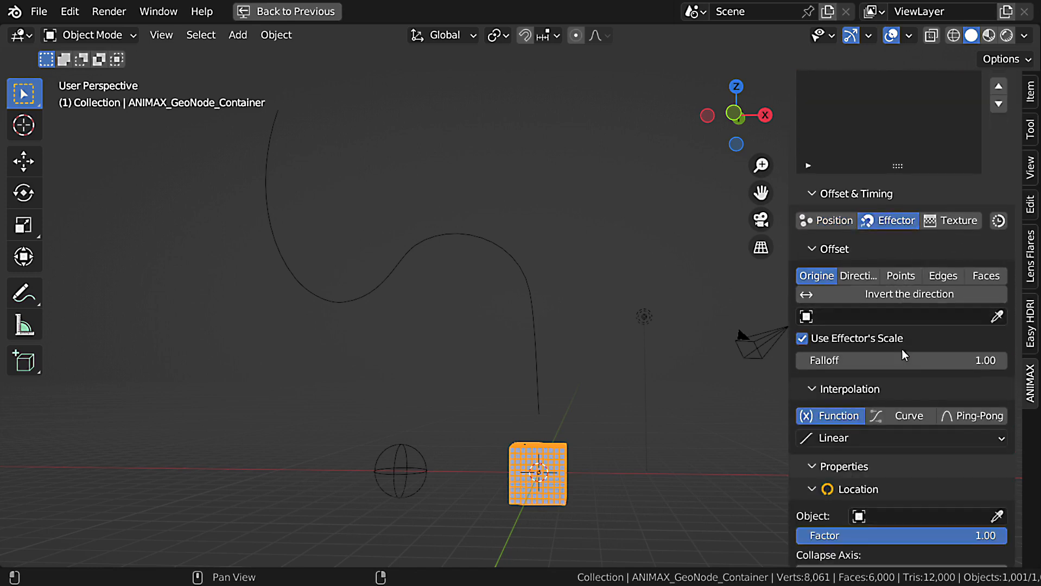
pyautogui.click(995, 319)
pyautogui.click(415, 444)
pyautogui.scroll(-3, 903, 406)
pyautogui.click(997, 438)
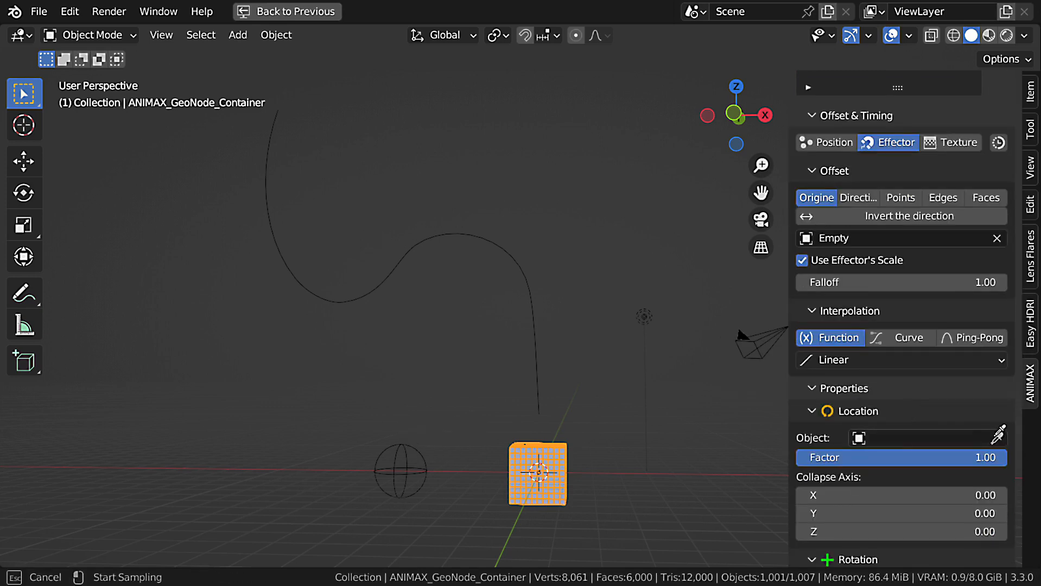
pyautogui.click(416, 472)
# Move the spherical Empty up to the middle of the curve, enlarge it and play the animation to frame 25.
pyautogui.press('g')
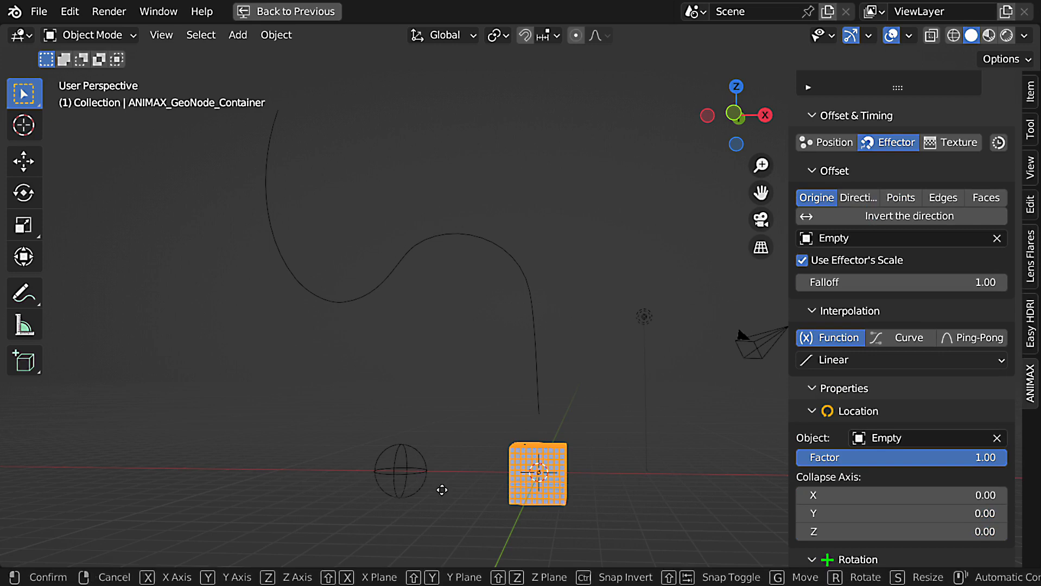
pyautogui.press('Escape')
pyautogui.click(407, 477)
pyautogui.press('g')
pyautogui.click(395, 274)
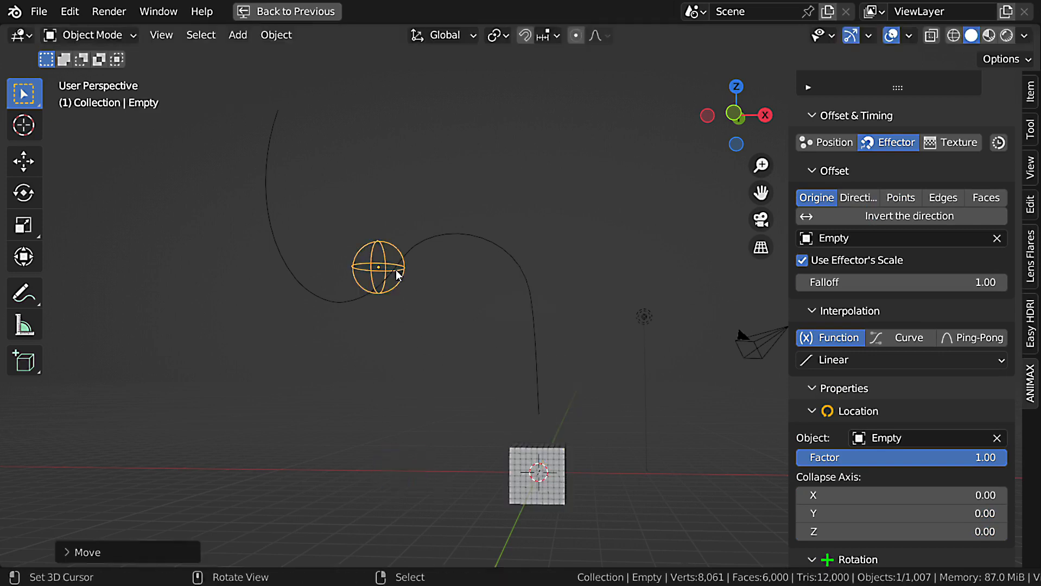
pyautogui.press('s')
pyautogui.click(573, 413)
pyautogui.press('space')
# Set the Attract effect's Collapse Axis to 1.00 on X, Y and Z and its Falloff to 4.96, then replay the animation.
pyautogui.press('space')
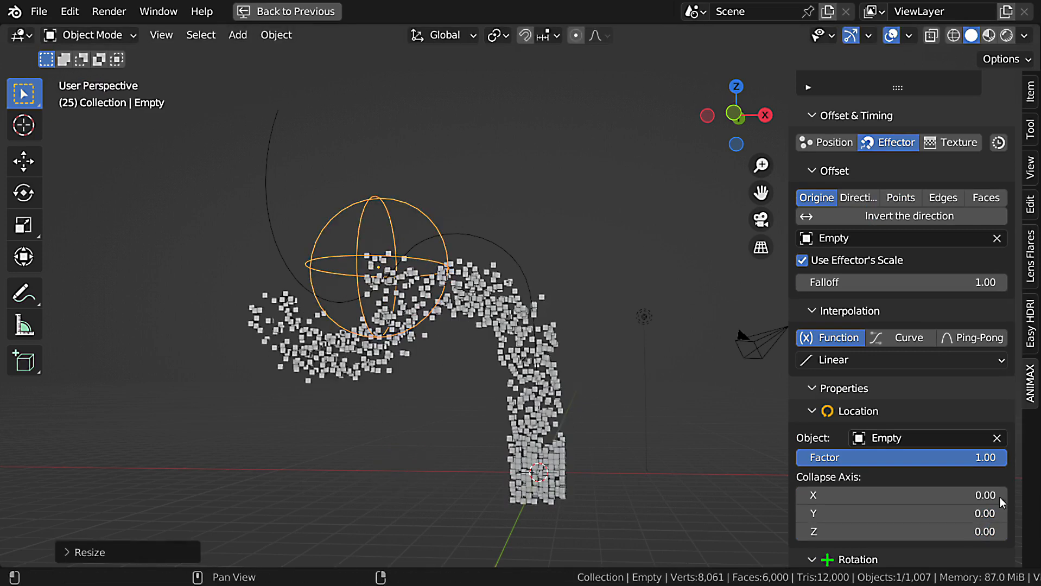
pyautogui.moveTo(1001, 502); pyautogui.dragTo(930, 321)
pyautogui.moveTo(964, 282); pyautogui.dragTo(1010, 282)
pyautogui.hotkey('shift', 'Left')
pyautogui.press('space')
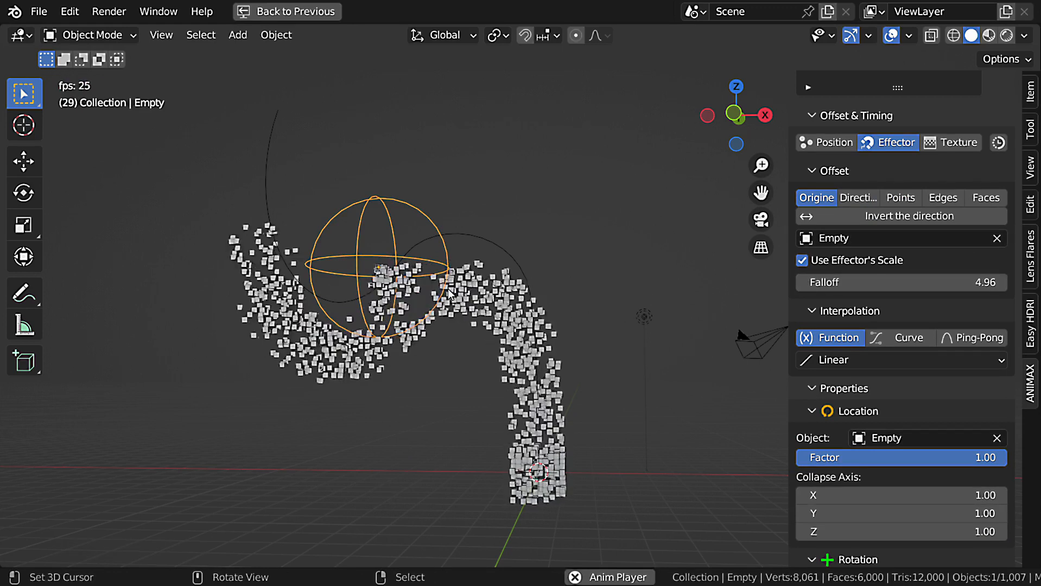
pyautogui.press('space')
# Move the Empty about 3 m down below the curve's dip, enlarge it and replay the animation from the start.
pyautogui.press('g')
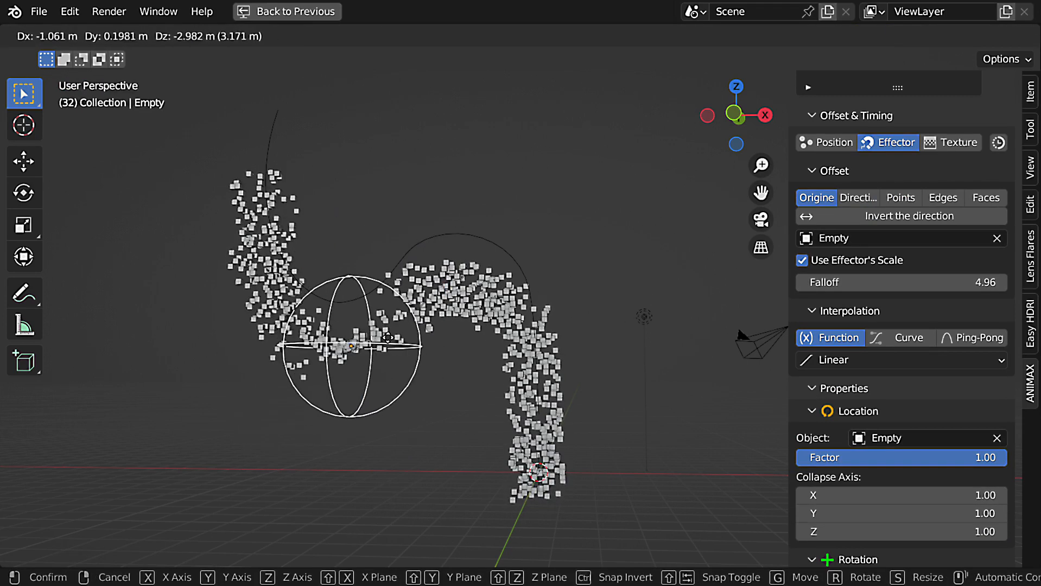
pyautogui.click(383, 344)
pyautogui.press('s')
pyautogui.click(437, 372)
pyautogui.hotkey('shift', 'Left')
pyautogui.press('space')
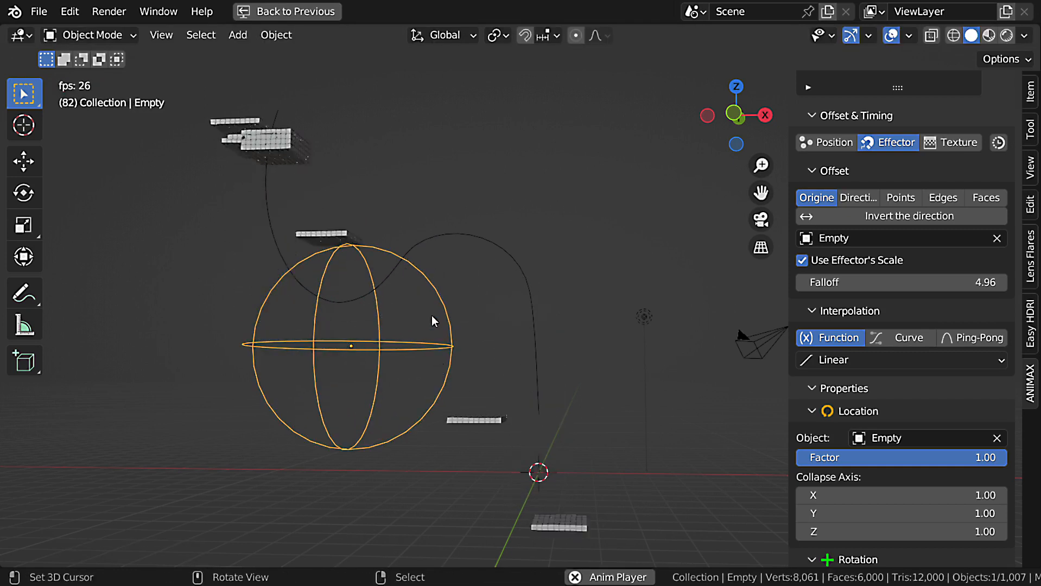
pyautogui.press('Escape')
# Play the animation to frame 85 and move the Attract effect above the Transform effect in the list.
pyautogui.scroll(10, 901, 304)
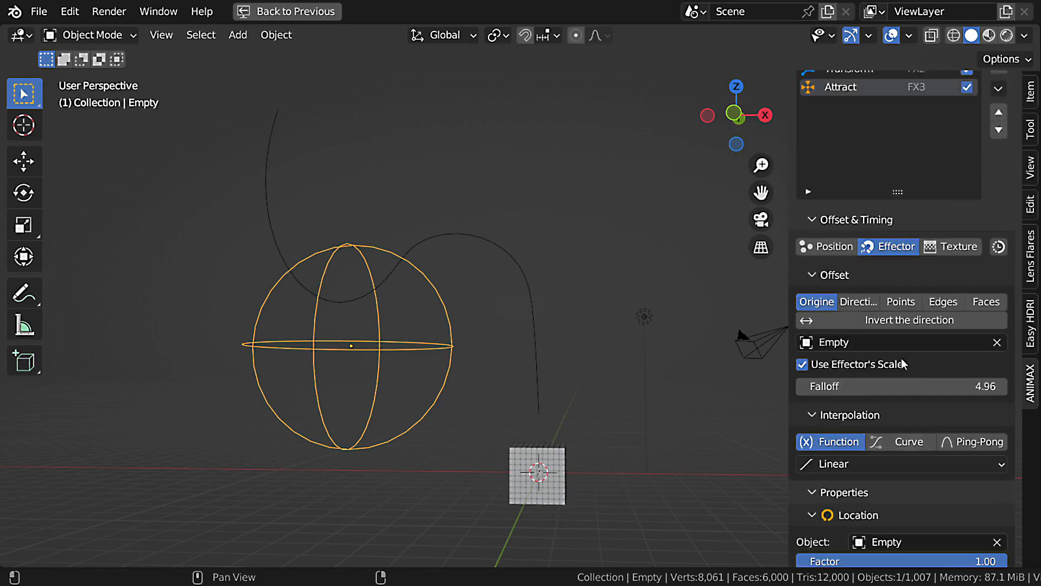
pyautogui.press('space')
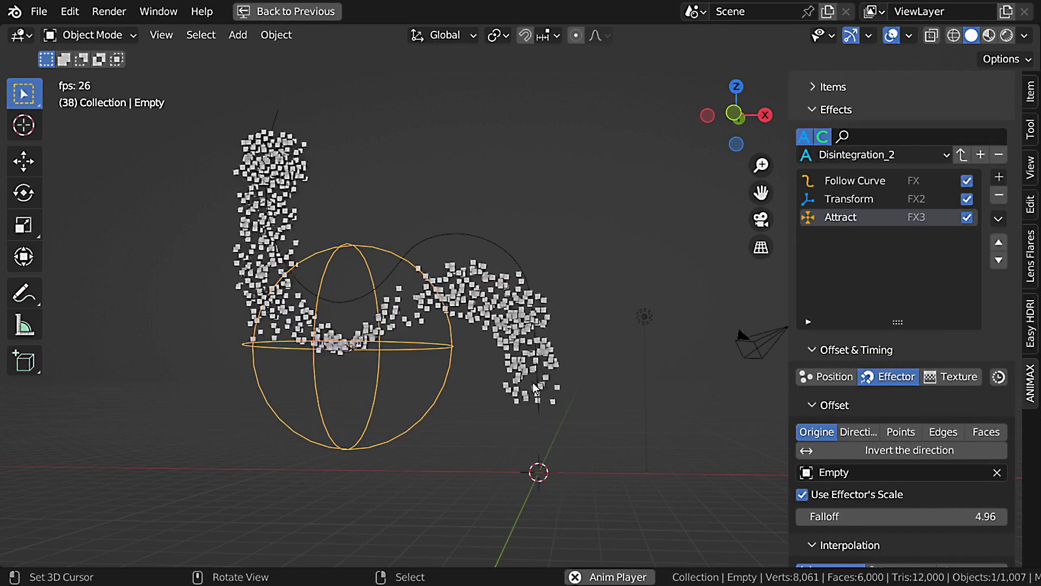
pyautogui.press('space')
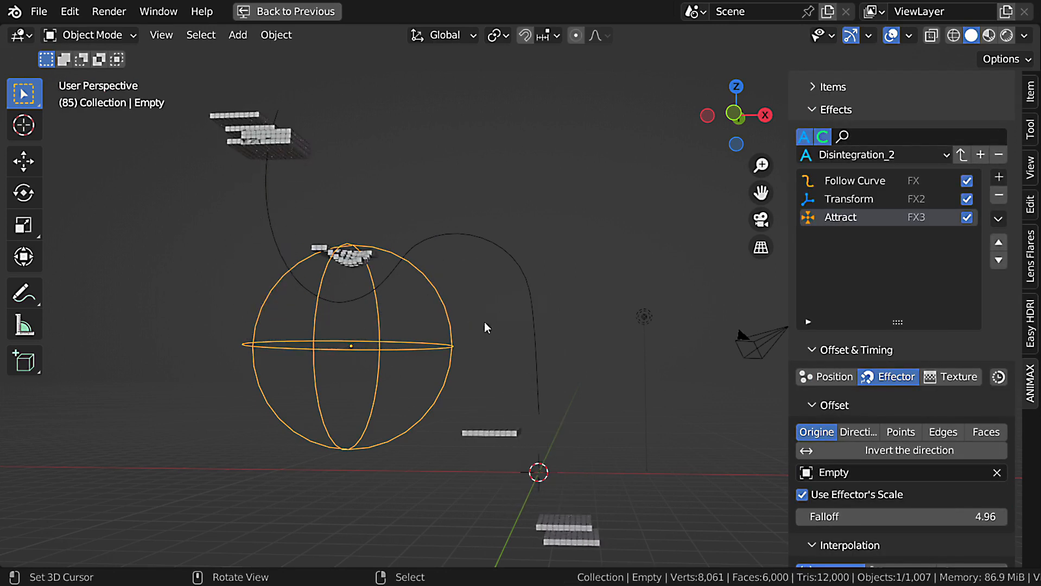
pyautogui.click(998, 242)
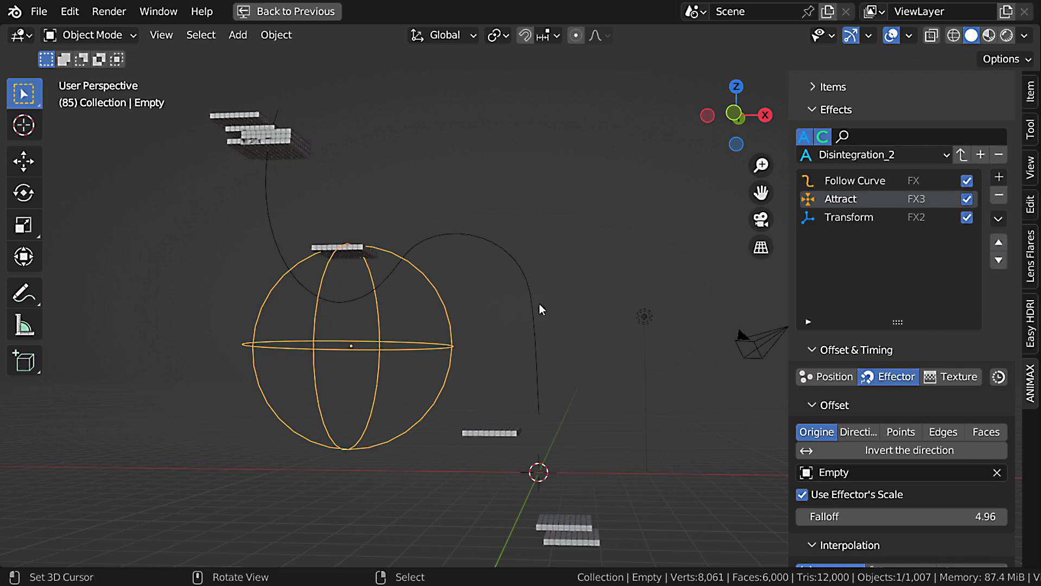
# Set the Transform effect's offset Randomize to 0.25 and play the animation from the first frame.
pyautogui.click(848, 218)
pyautogui.scroll(-5, 901, 299)
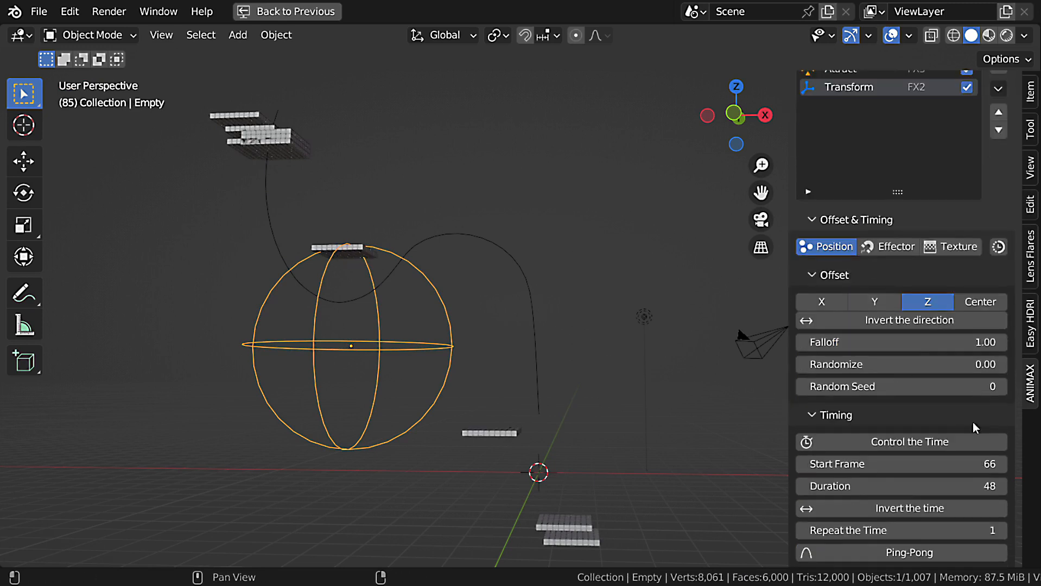
pyautogui.click(967, 365)
pyautogui.write('.25')
pyautogui.press('Return')
pyautogui.hotkey('shift', 'Left')
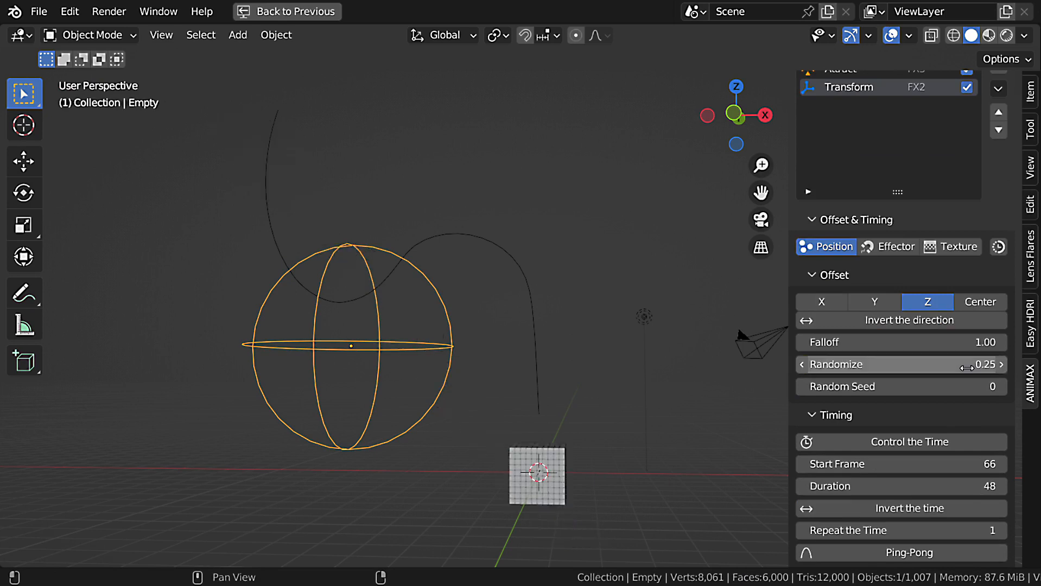
pyautogui.press('space')
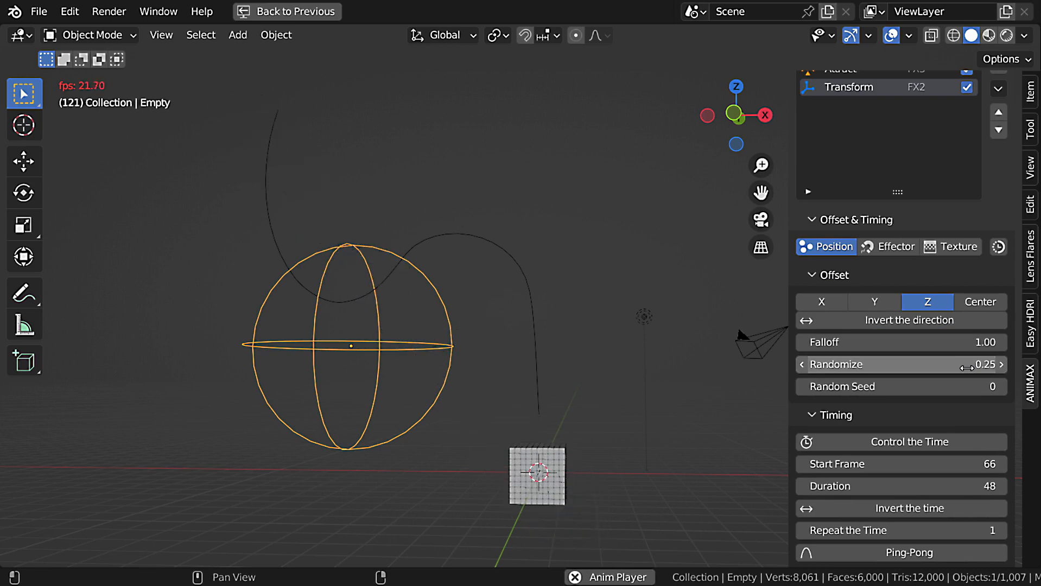
pyautogui.scroll(-3, 593, 353)
pyautogui.press('Escape')
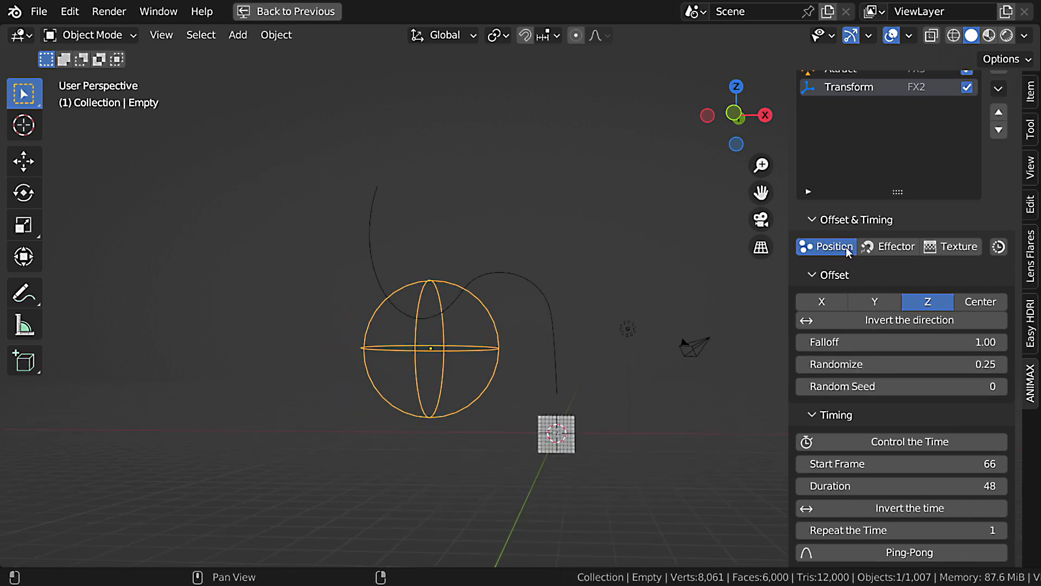
# Add an Explode effect to Disintegration_2 and raise its offset Falloff to about 10.81.
pyautogui.scroll(5, 992, 178)
pyautogui.click(999, 176)
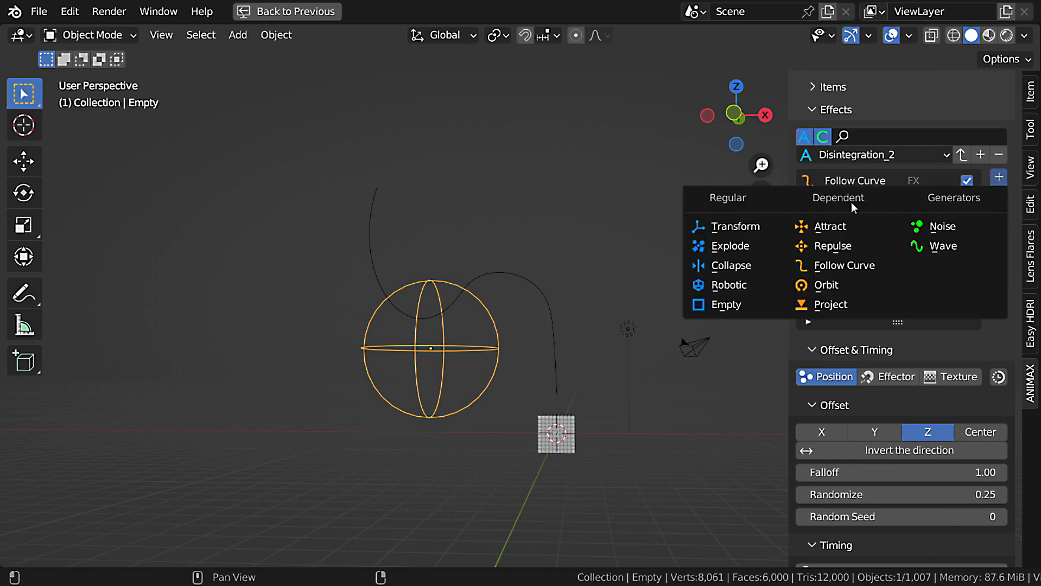
pyautogui.click(758, 245)
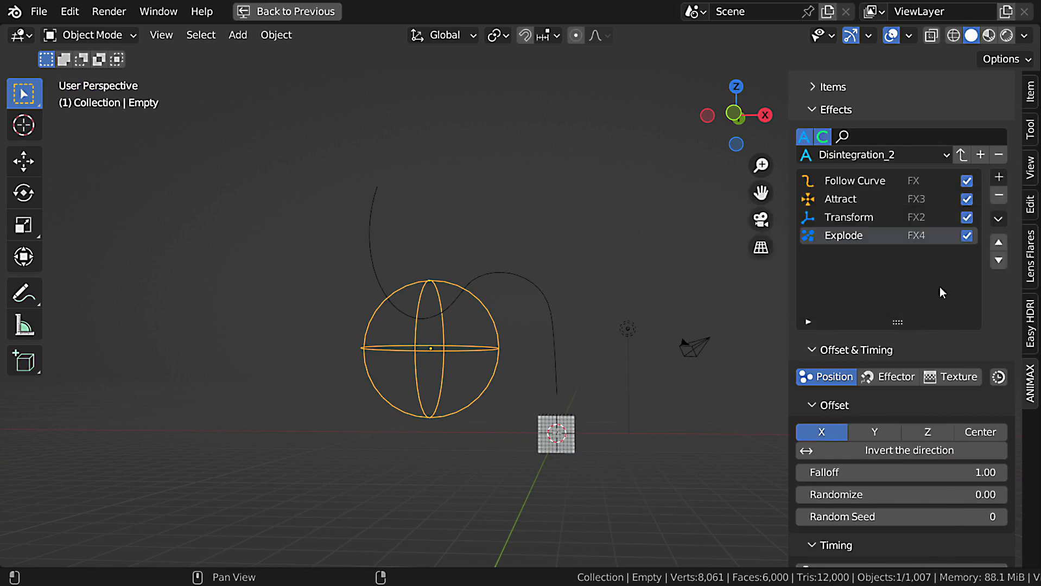
pyautogui.scroll(-6, 940, 293)
pyautogui.moveTo(931, 316); pyautogui.dragTo(960, 319)
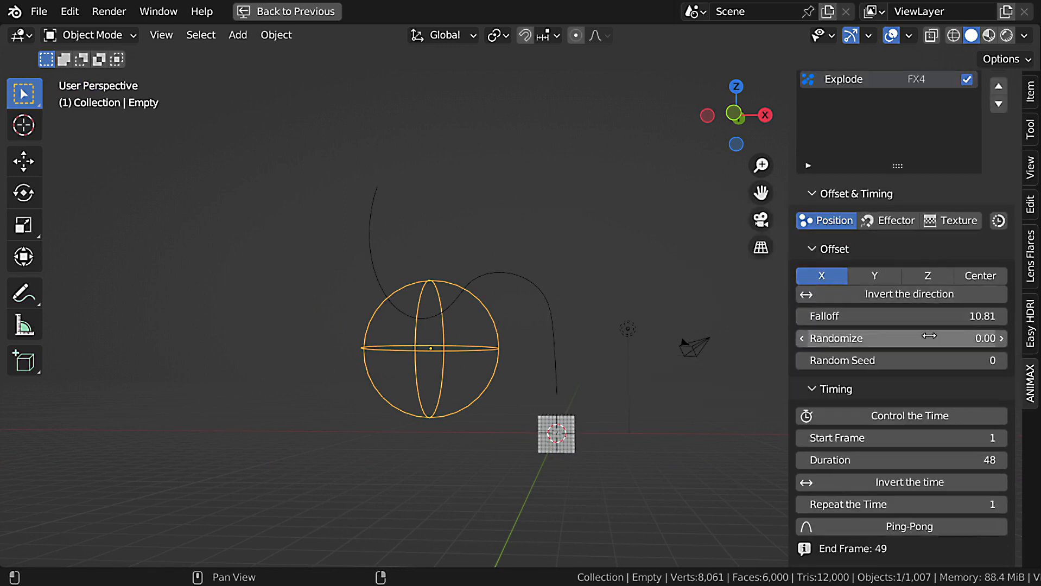
# Set the Explode effect's offset Randomize to 1.00, its Z Velocity to 10.00 and its X, Y and Z velocity Randomize to 10.00.
pyautogui.scroll(-15, 935, 369)
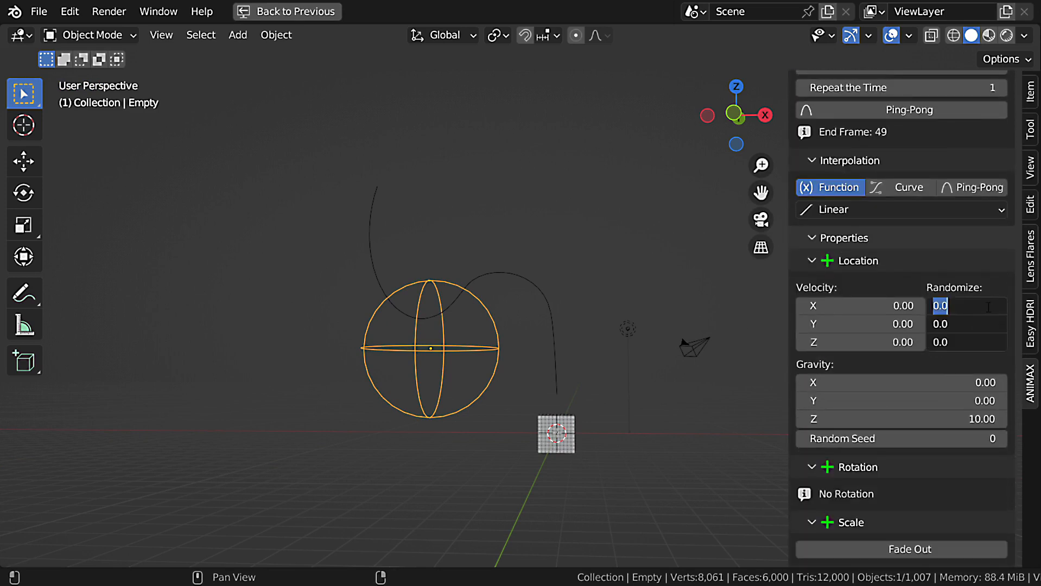
pyautogui.click(875, 339)
pyautogui.scroll(-2, 874, 338)
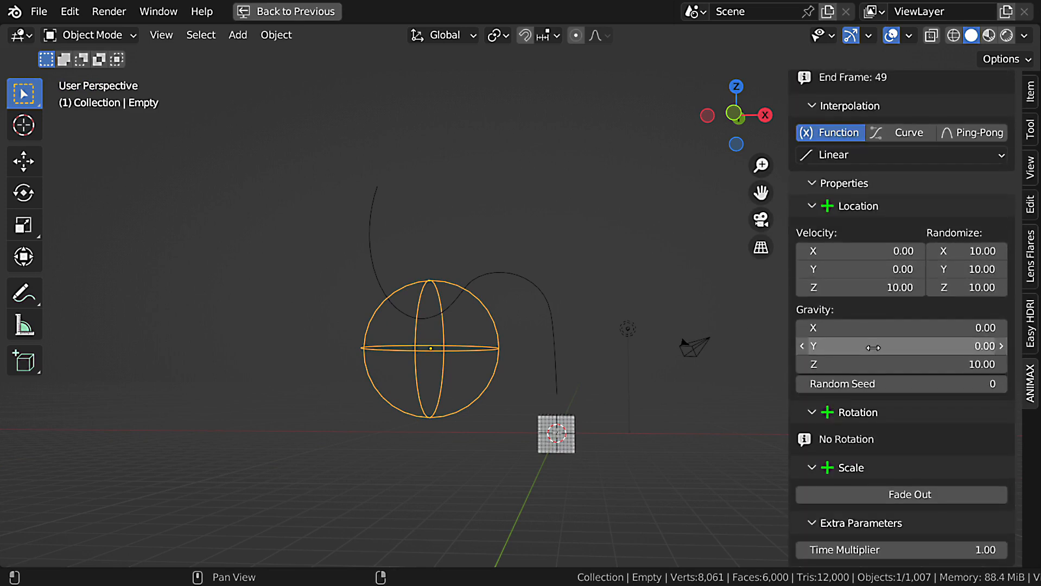
# Enable Fade Out for the Explode effect's scale and set its Time Multiplier to 1.5.
pyautogui.click(906, 497)
pyautogui.scroll(-1, 903, 491)
pyautogui.click(953, 550)
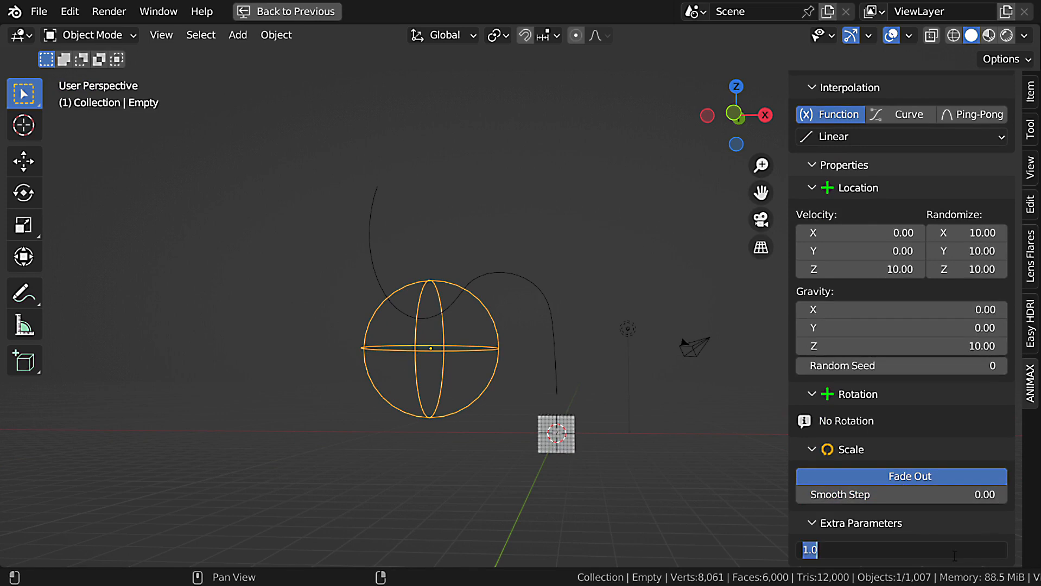
pyautogui.write('1.5')
pyautogui.press('Return')
# Set the Explode effect's Start Frame to 115.
pyautogui.scroll(10, 890, 268)
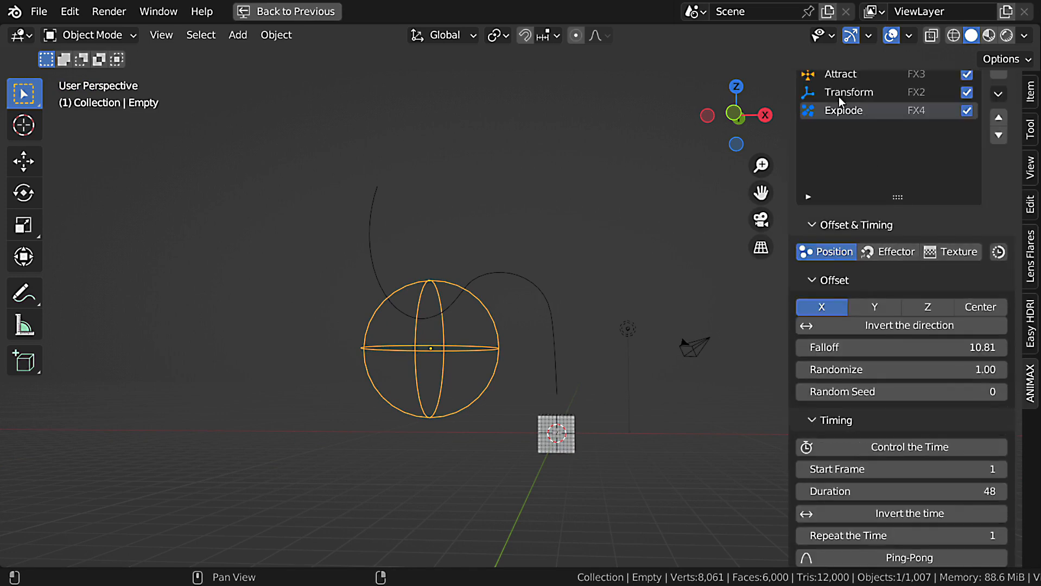
pyautogui.click(867, 111)
pyautogui.scroll(-3, 896, 358)
pyautogui.click(917, 390)
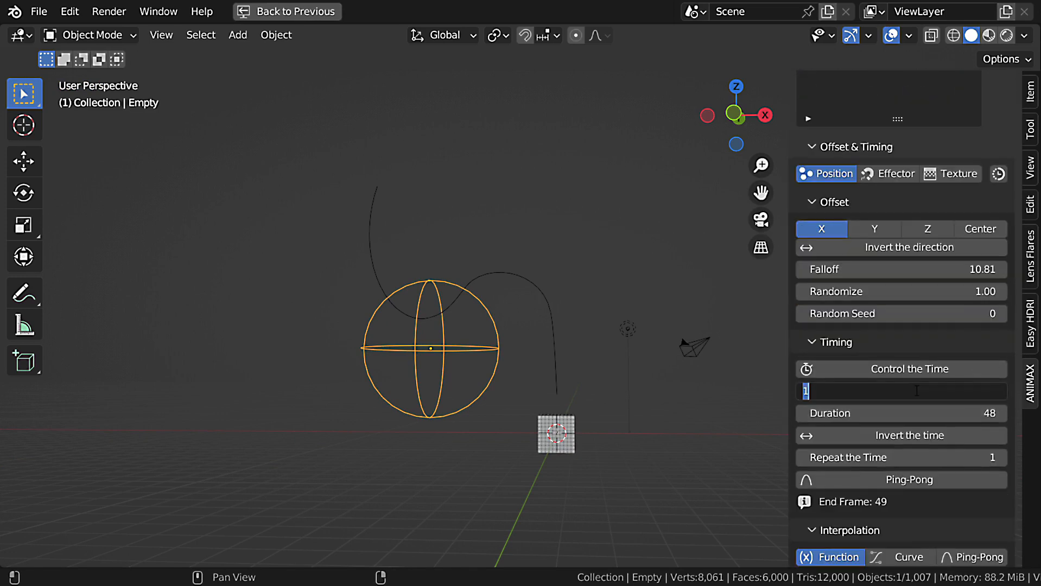
pyautogui.press('Return')
# Play the animation, select the grid of cubes and replay the stacked effects from the start.
pyautogui.press('space')
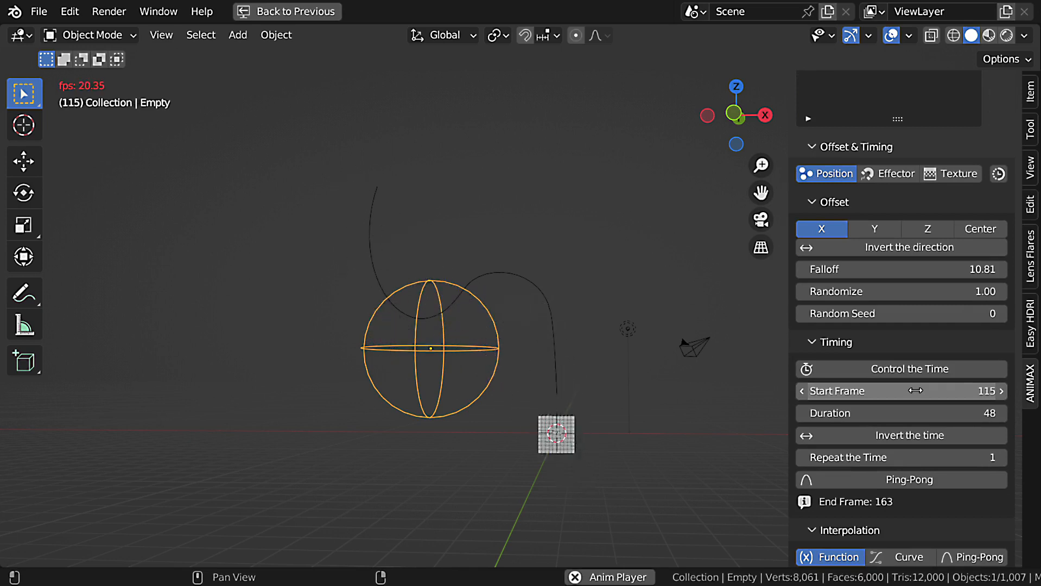
pyautogui.press('Escape')
pyautogui.click(572, 443)
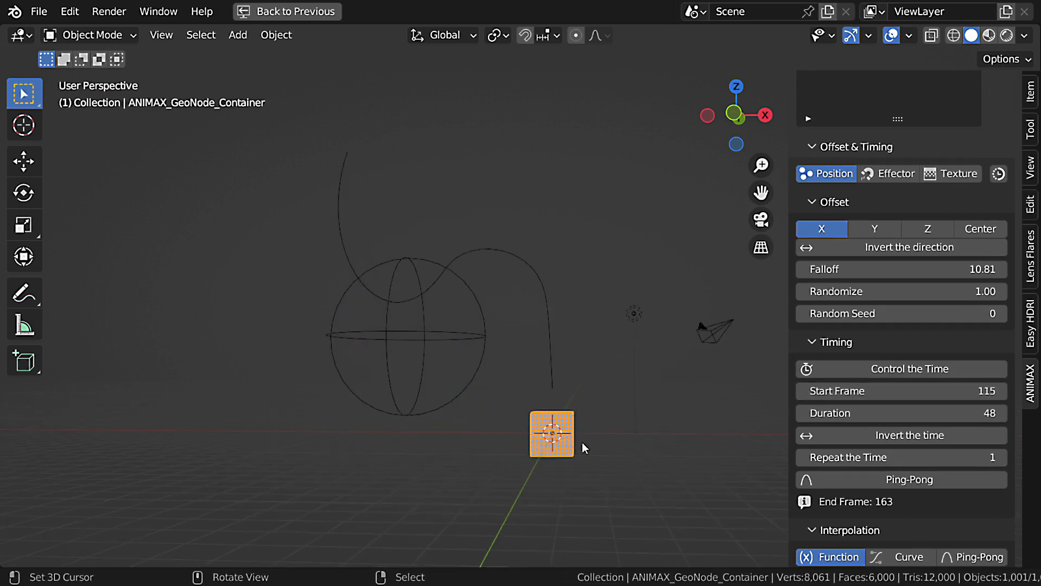
pyautogui.press('space')
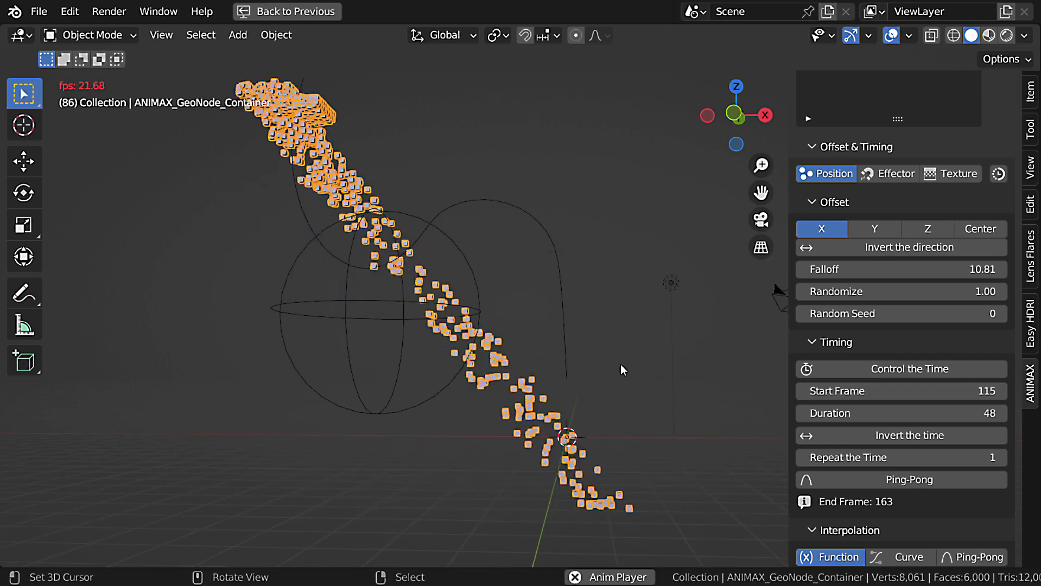
pyautogui.press('Escape')
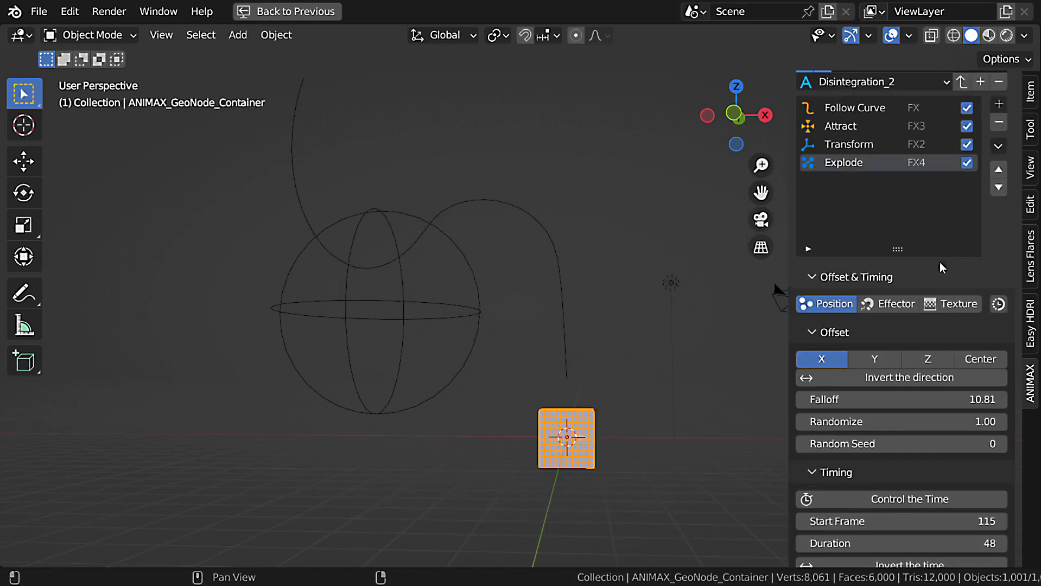
# Add a second Transform effect to the end of the Disintegration_2 effects list.
pyautogui.keyDown('shift'); pyautogui.moveTo(587, 422); pyautogui.dragTo(481, 400, button='middle'); pyautogui.keyUp('shift')
pyautogui.click(1000, 158)
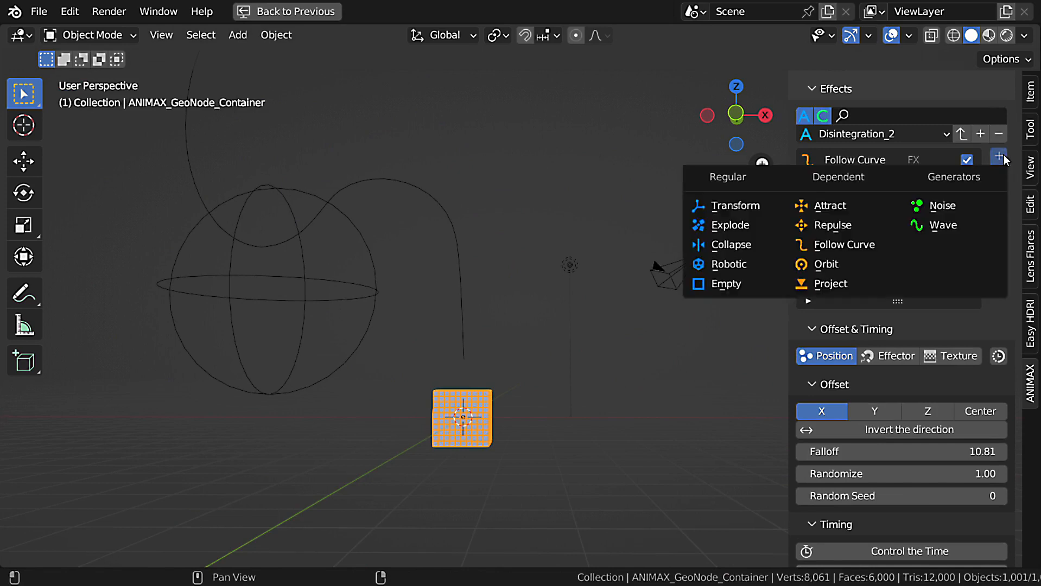
pyautogui.click(729, 212)
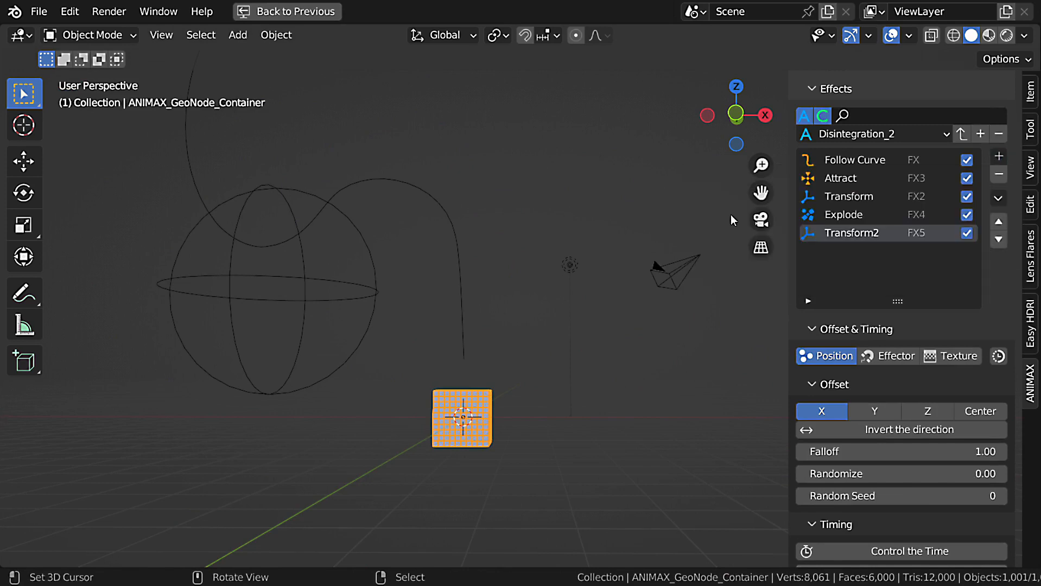
# Check the Explode effect's timing and set the Start Frame of Transform2 to 163.
pyautogui.click(851, 219)
pyautogui.scroll(-10, 896, 331)
pyautogui.scroll(7, 890, 426)
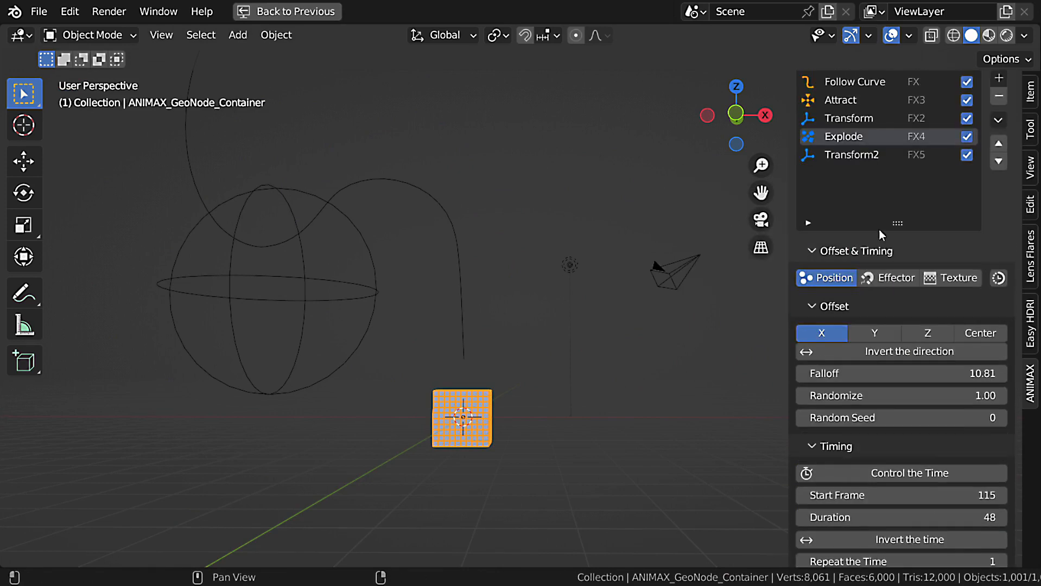
pyautogui.click(860, 156)
pyautogui.scroll(-5, 907, 335)
pyautogui.click(930, 368)
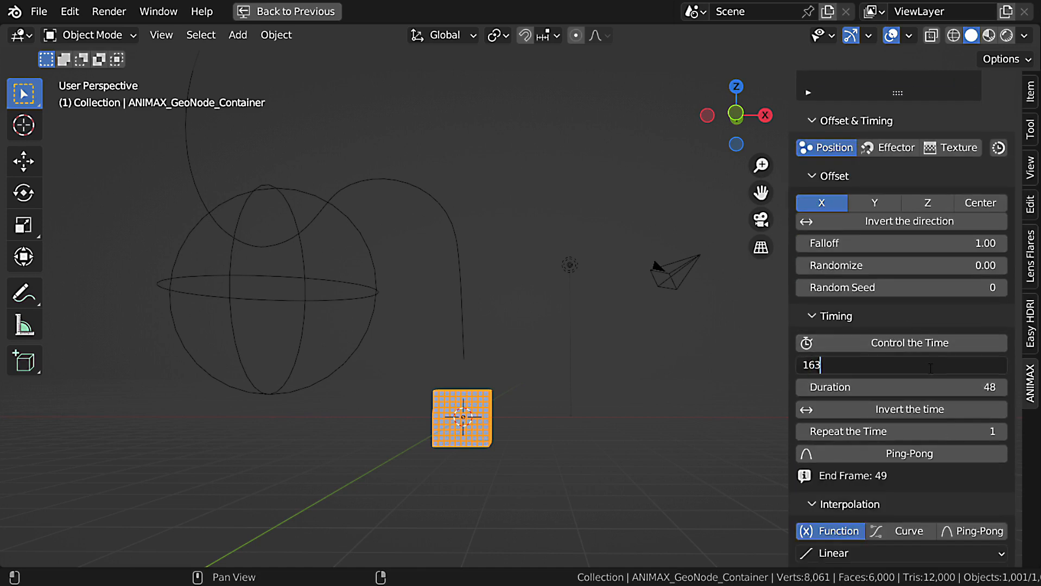
pyautogui.press('Return')
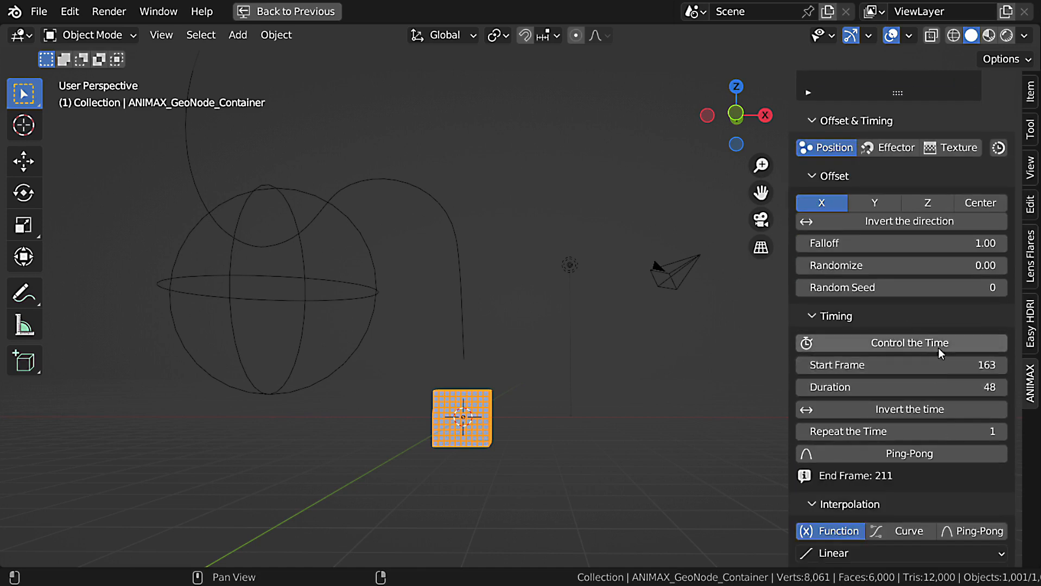
# With Replace Location and Replace Scale enabled in Transform2, set its Scale to 1.00 and play the animation.
pyautogui.scroll(-8, 947, 386)
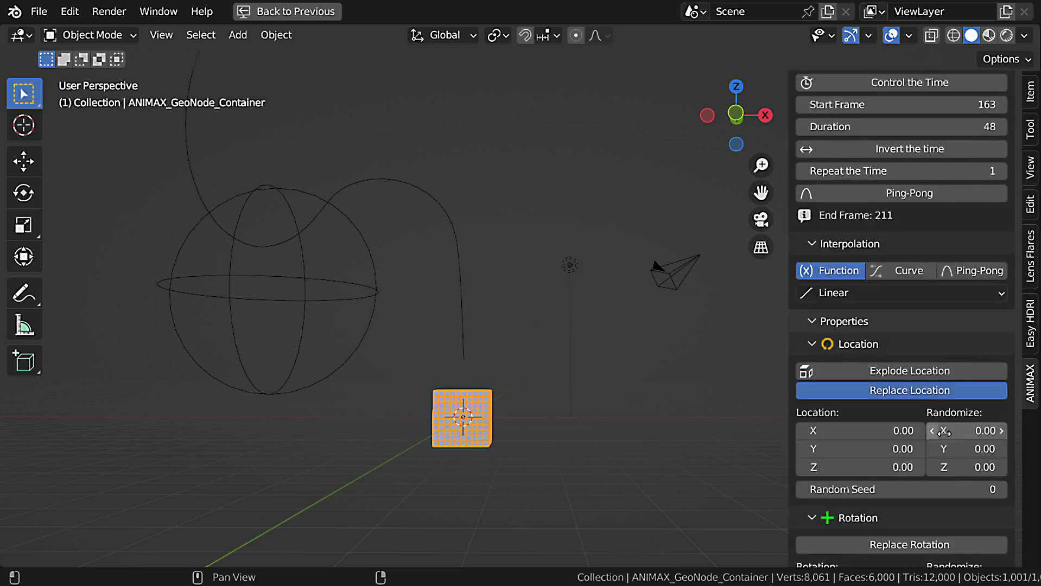
pyautogui.scroll(-9, 943, 431)
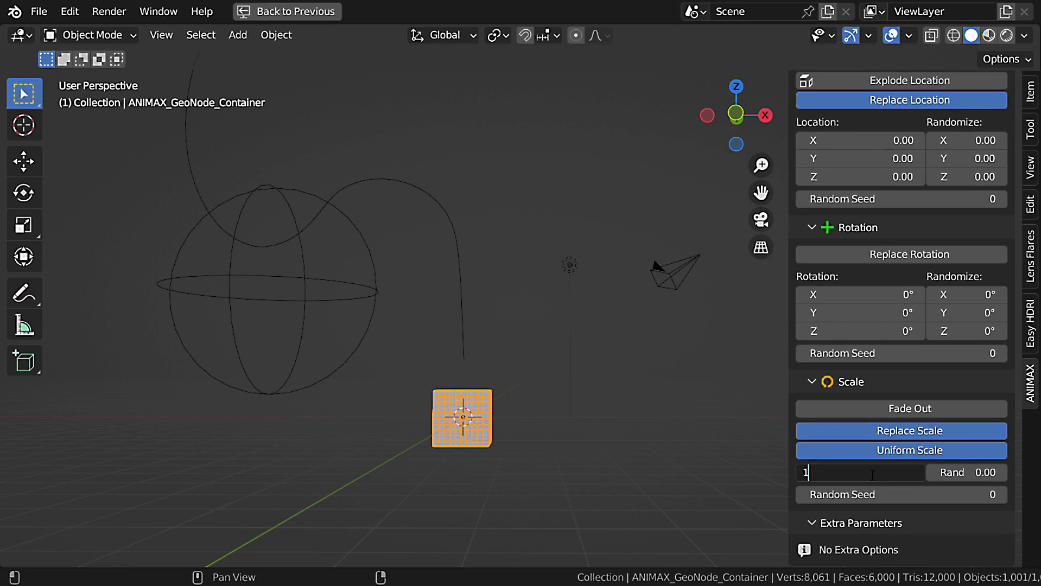
pyautogui.press('space')
pyautogui.scroll(-2, 650, 450)
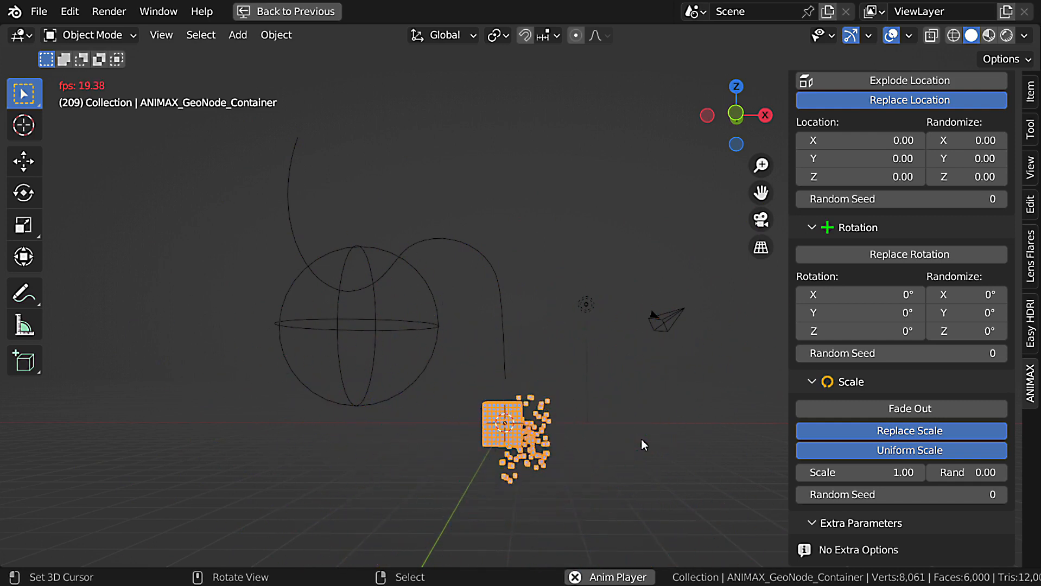
pyautogui.scroll(3, 548, 406)
pyautogui.press('Escape')
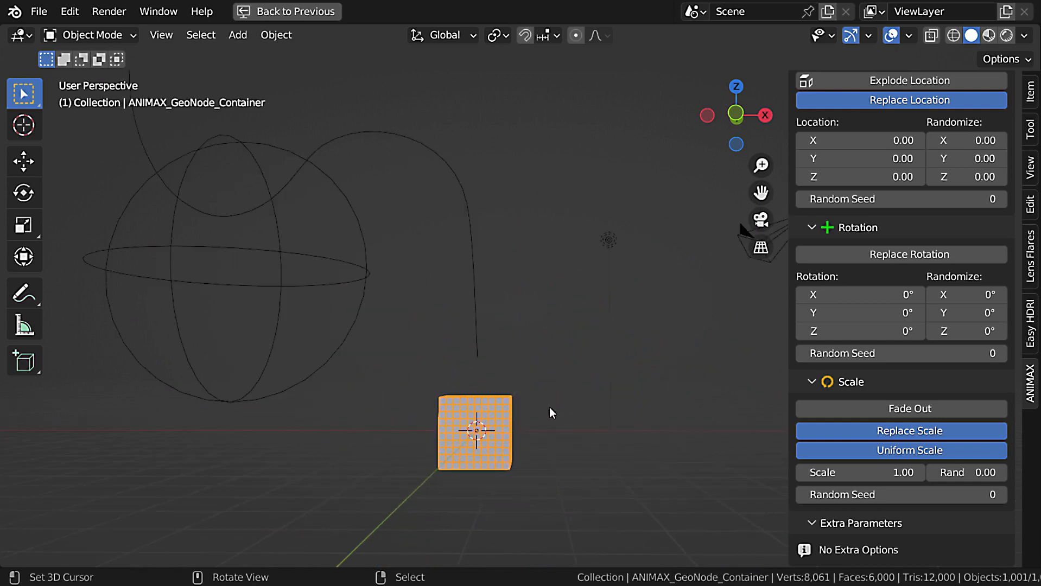
# Hide the Cubes item in the viewport, show the Text item and make it the active item.
pyautogui.scroll(-3, 553, 408)
pyautogui.keyDown('shift'); pyautogui.moveTo(513, 359); pyautogui.dragTo(534, 365, button='middle'); pyautogui.keyUp('shift')
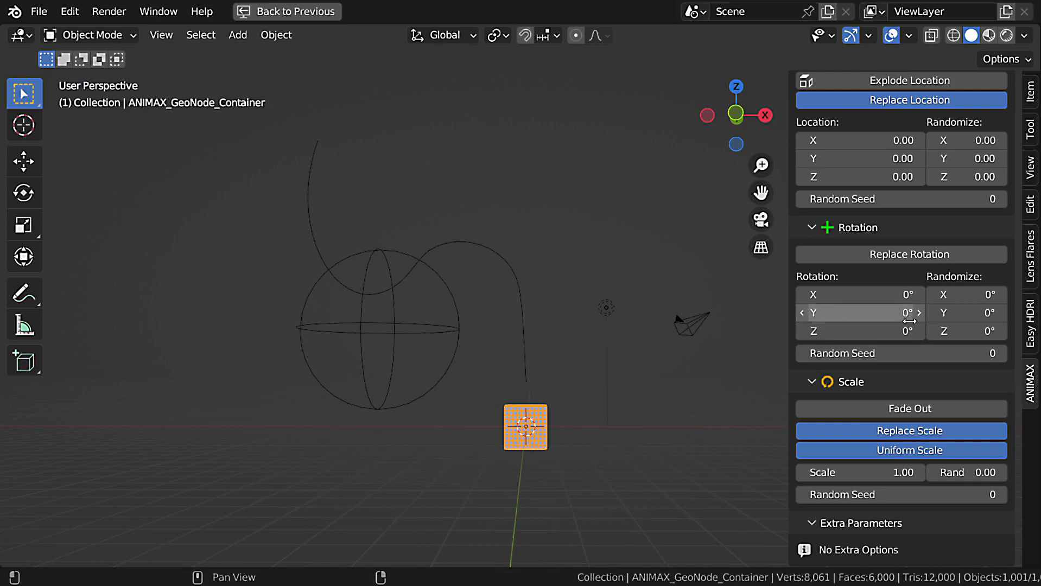
pyautogui.scroll(15, 915, 333)
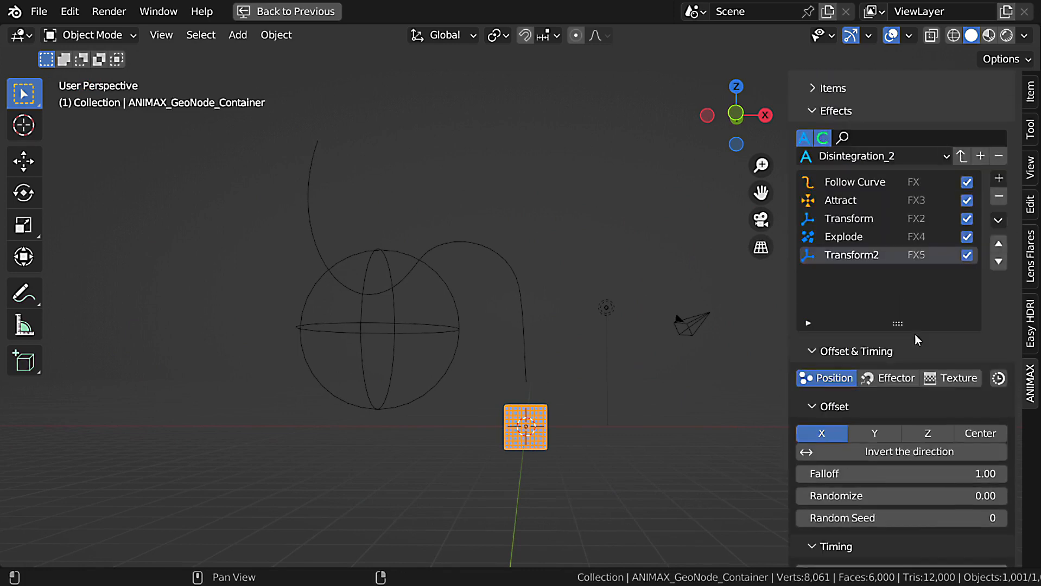
pyautogui.scroll(3, 915, 334)
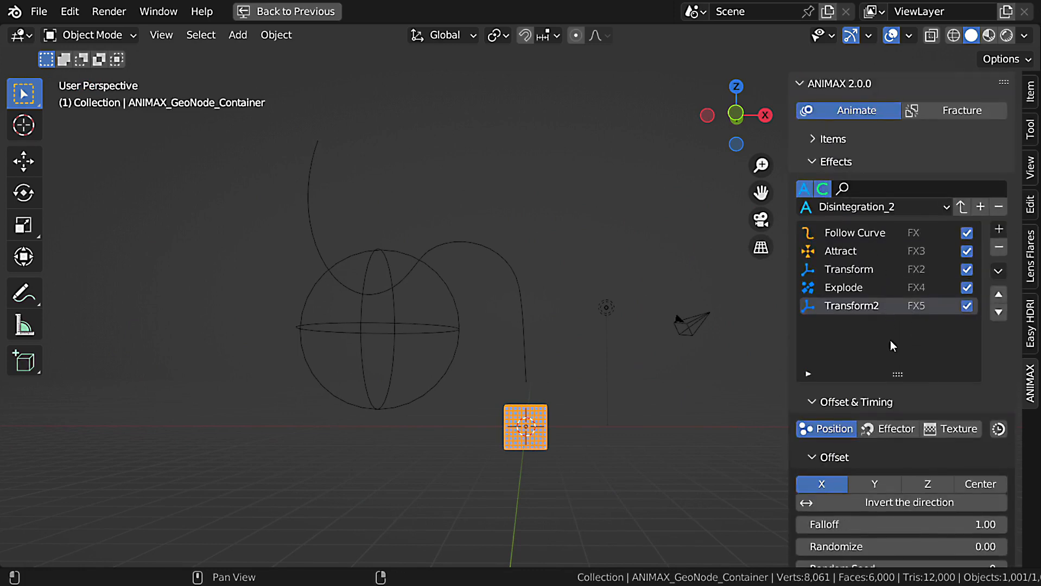
pyautogui.click(814, 139)
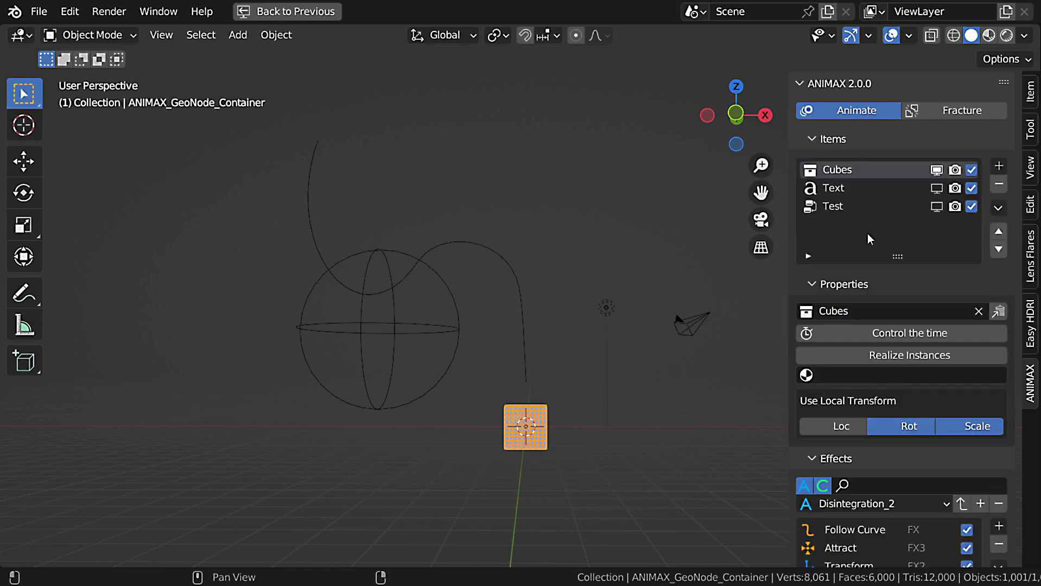
pyautogui.click(937, 172)
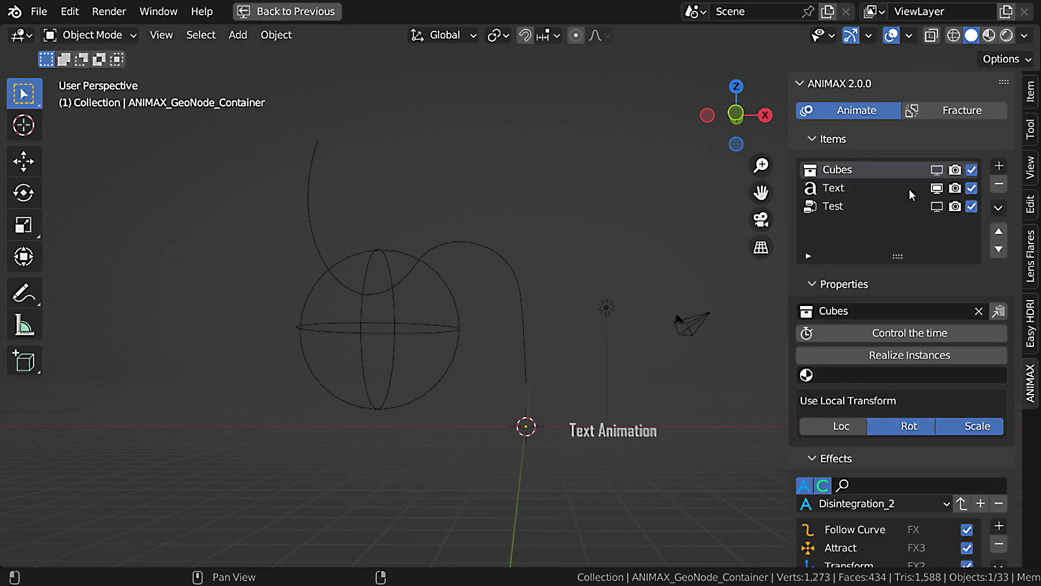
pyautogui.click(854, 188)
pyautogui.scroll(4, 653, 434)
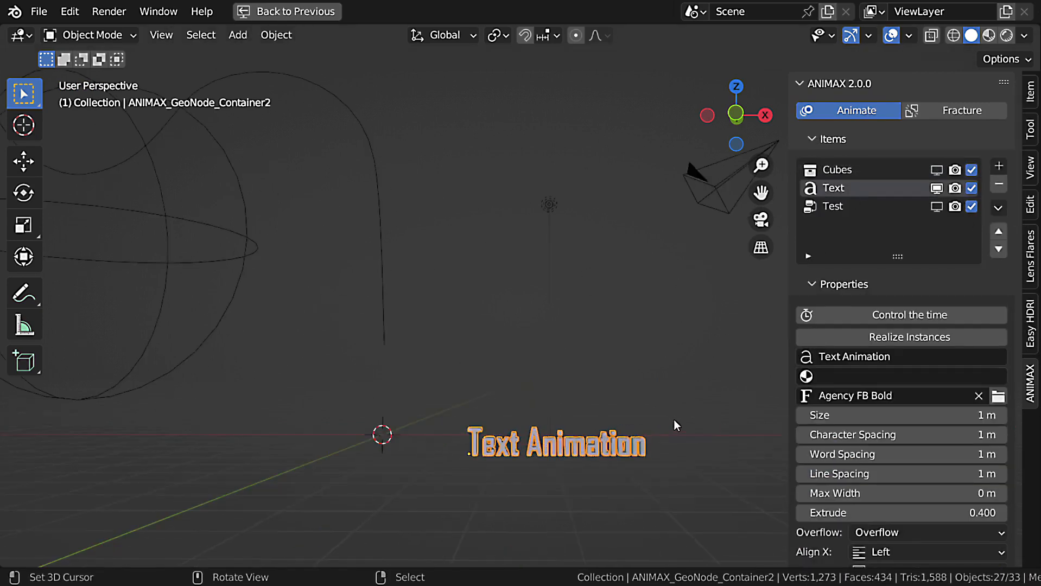
pyautogui.keyDown('shift'); pyautogui.moveTo(674, 421); pyautogui.dragTo(546, 402, button='middle'); pyautogui.keyUp('shift')
# Collapse the Items section, shorten the effects list and add a Transform effect to the Text item.
pyautogui.click(862, 144)
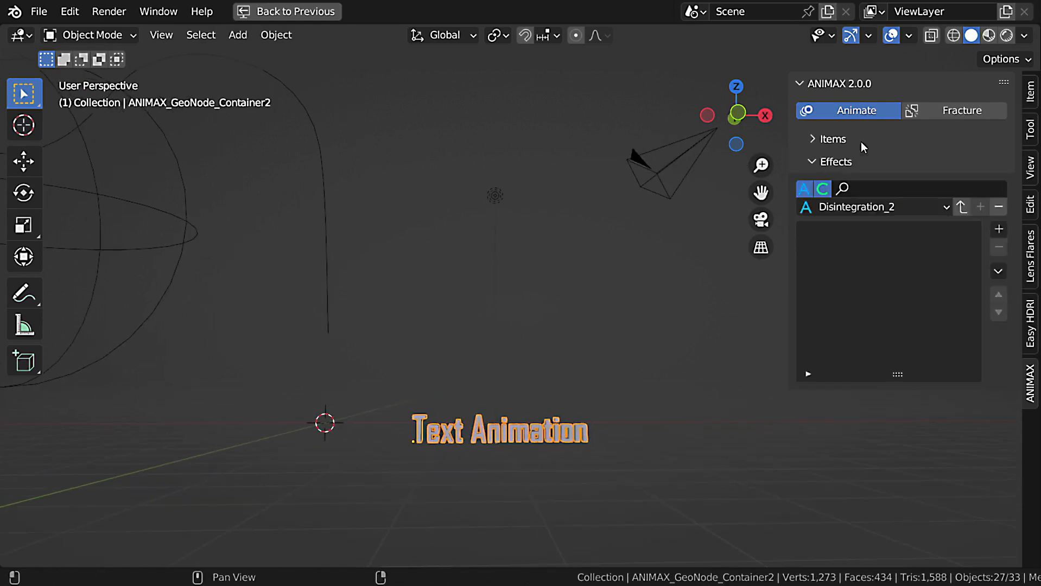
pyautogui.moveTo(893, 375); pyautogui.dragTo(931, 199)
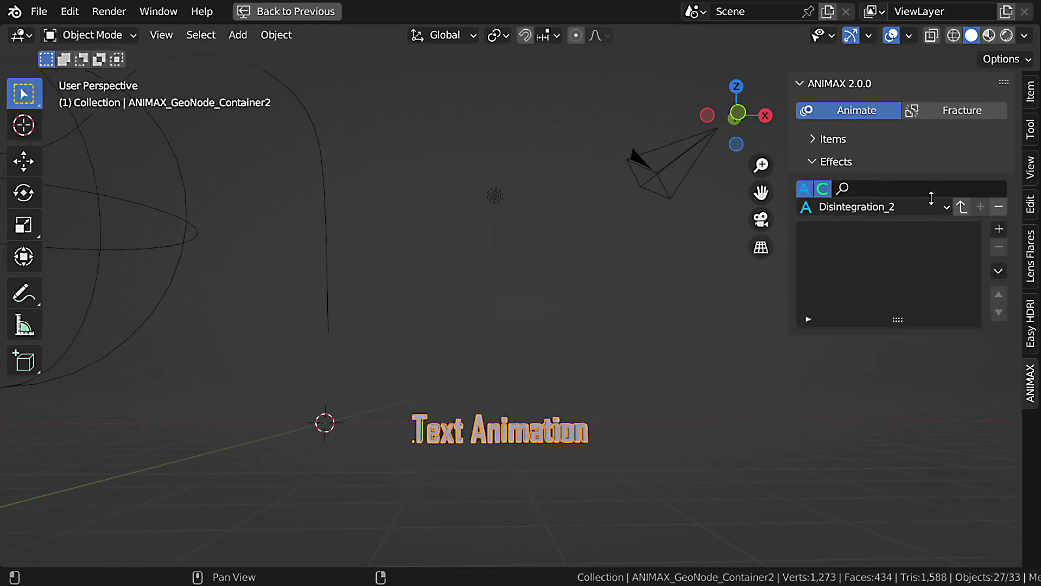
pyautogui.click(999, 229)
pyautogui.click(730, 279)
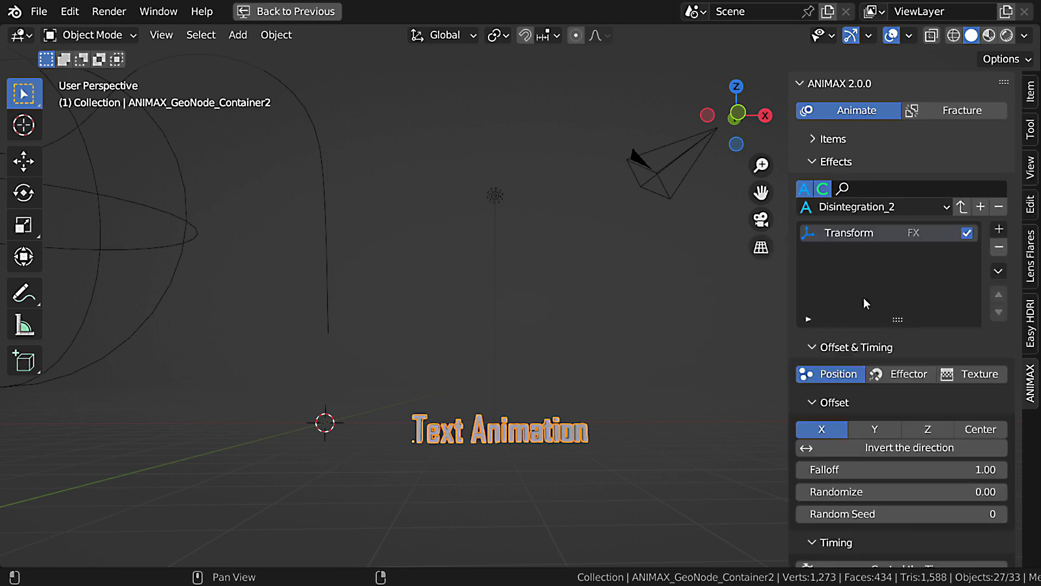
# Set the Transform effect's Start Frame to -1 and its Duration to 1.
pyautogui.scroll(-8, 908, 298)
pyautogui.click(949, 382)
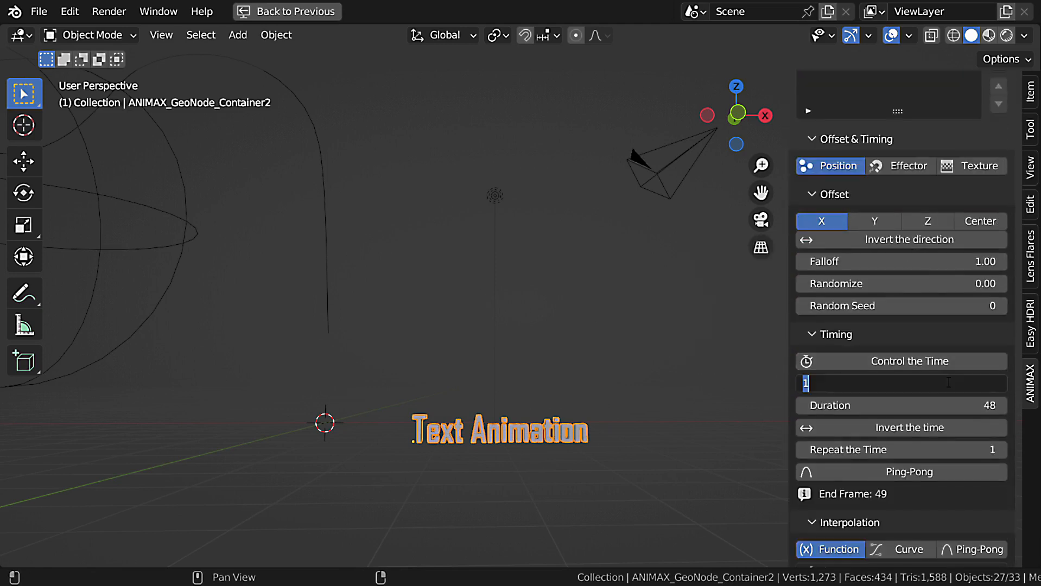
pyautogui.write('-1')
pyautogui.press('Tab')
pyautogui.press('Return')
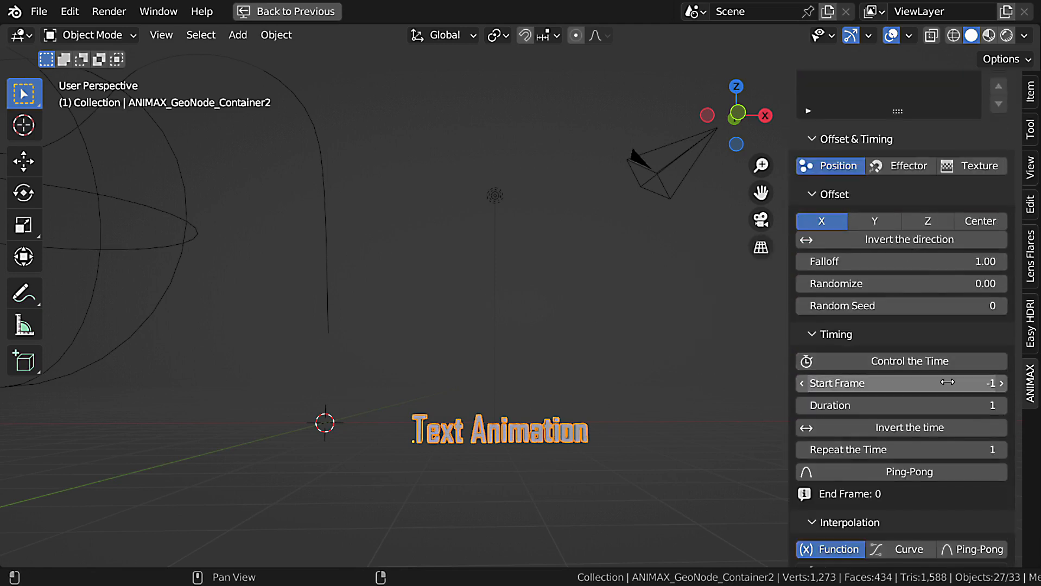
# Set the Transform effect's Location Y to about -9.75.
pyautogui.scroll(-8, 942, 386)
pyautogui.keyDown('shift'); pyautogui.moveTo(605, 356); pyautogui.dragTo(614, 292, button='middle'); pyautogui.keyUp('shift')
pyautogui.scroll(2, 576, 334)
pyautogui.keyDown('shift'); pyautogui.moveTo(586, 359); pyautogui.dragTo(589, 346, button='middle'); pyautogui.keyUp('shift')
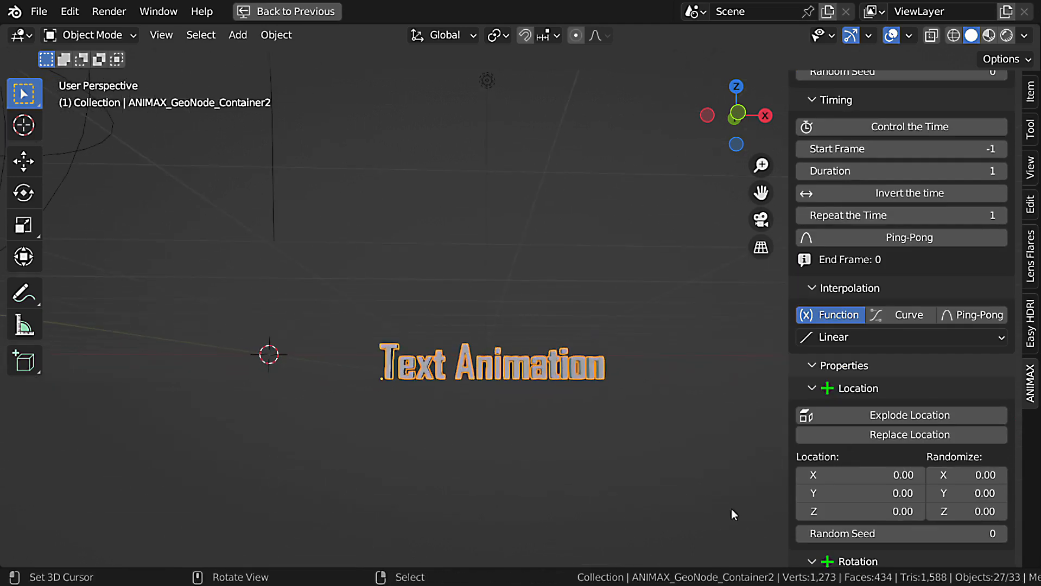
pyautogui.moveTo(861, 513); pyautogui.dragTo(770, 495)
pyautogui.rightClick(861, 513)
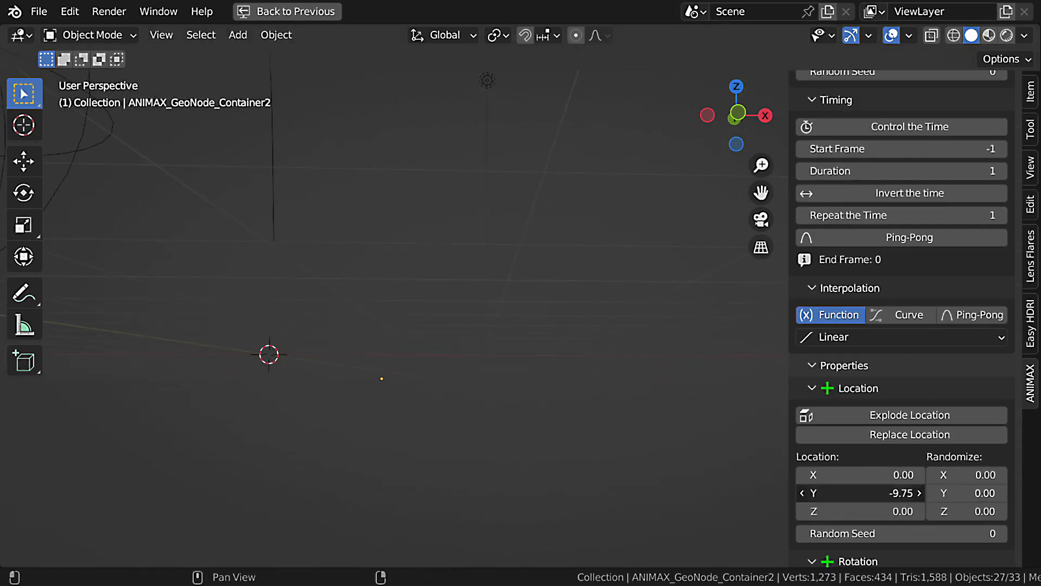
# Add a second Transform effect to the text and set its interpolation function to Back Out.
pyautogui.scroll(10, 903, 346)
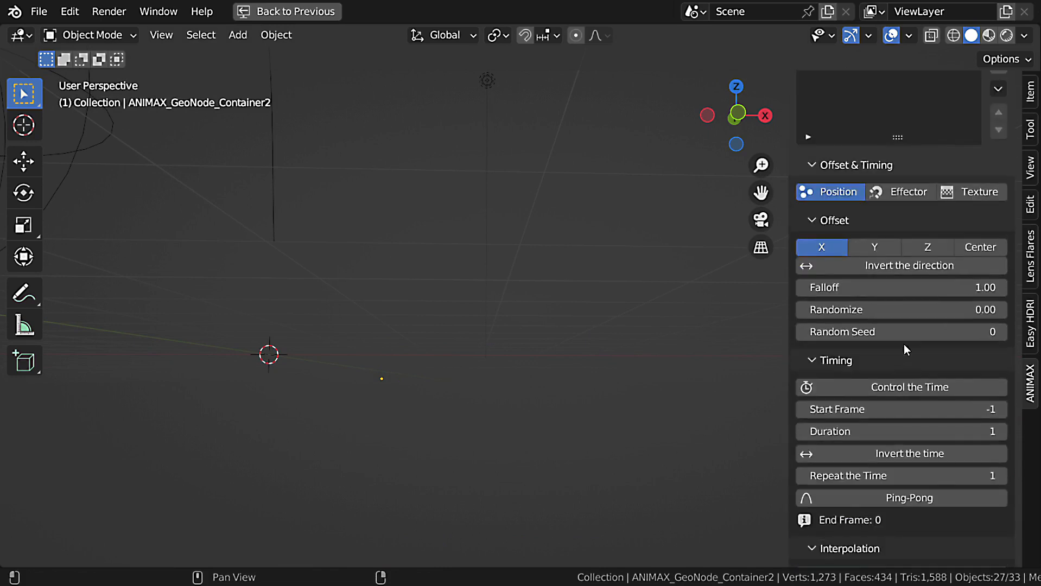
pyautogui.click(1000, 202)
pyautogui.click(727, 251)
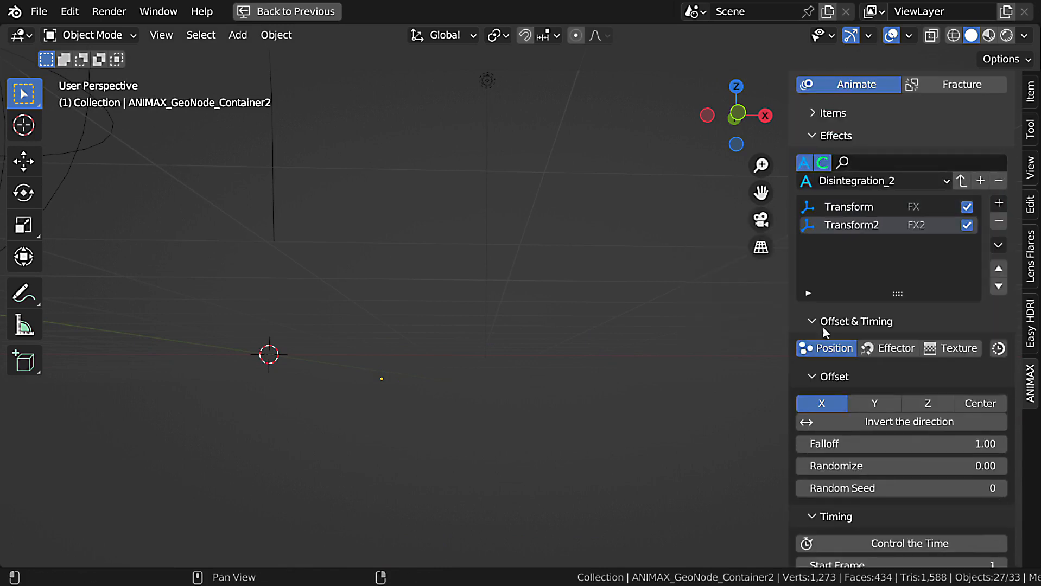
pyautogui.scroll(-4, 918, 374)
pyautogui.scroll(-3, 912, 391)
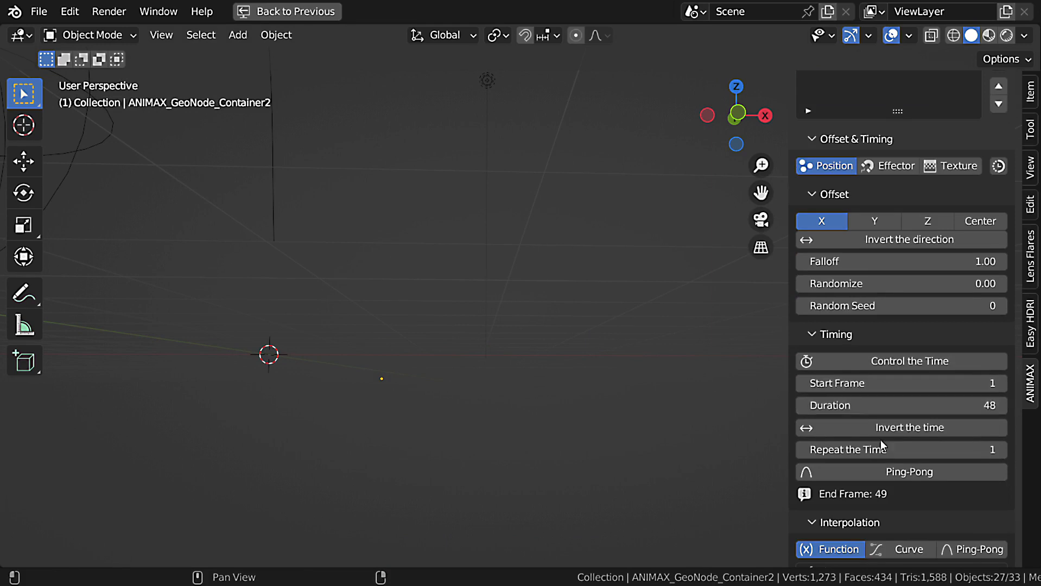
pyautogui.scroll(-7, 879, 441)
pyautogui.click(881, 392)
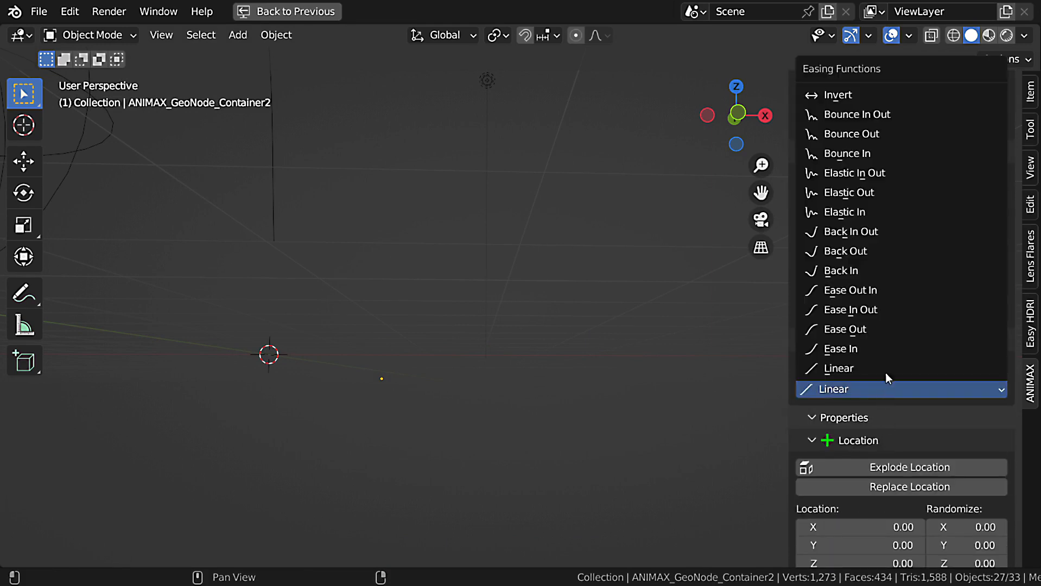
pyautogui.click(890, 251)
# Enable Replace Location in Transform2 and play the animation to check how the letters arrive.
pyautogui.scroll(-7, 887, 380)
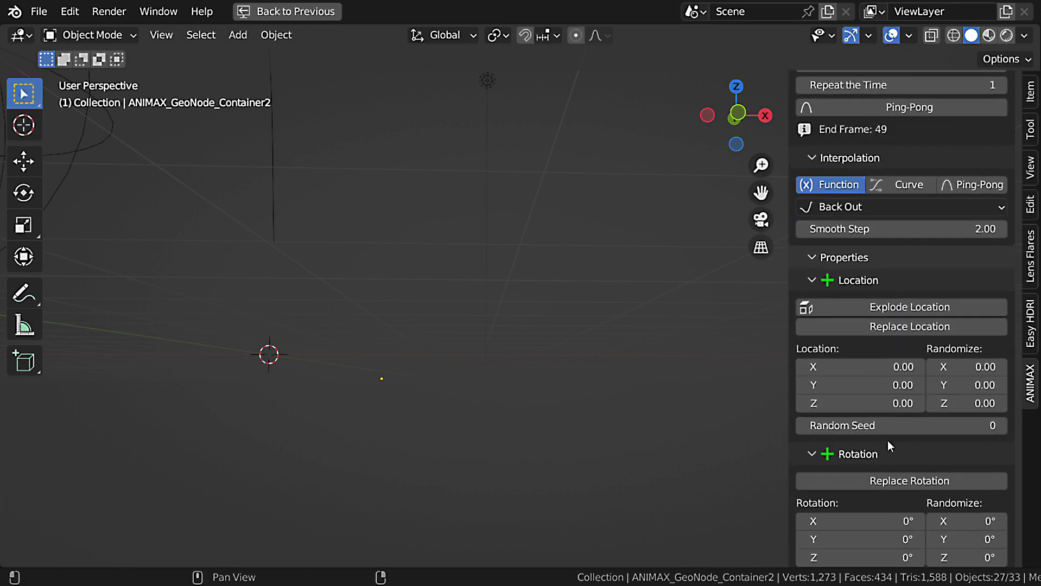
pyautogui.click(905, 326)
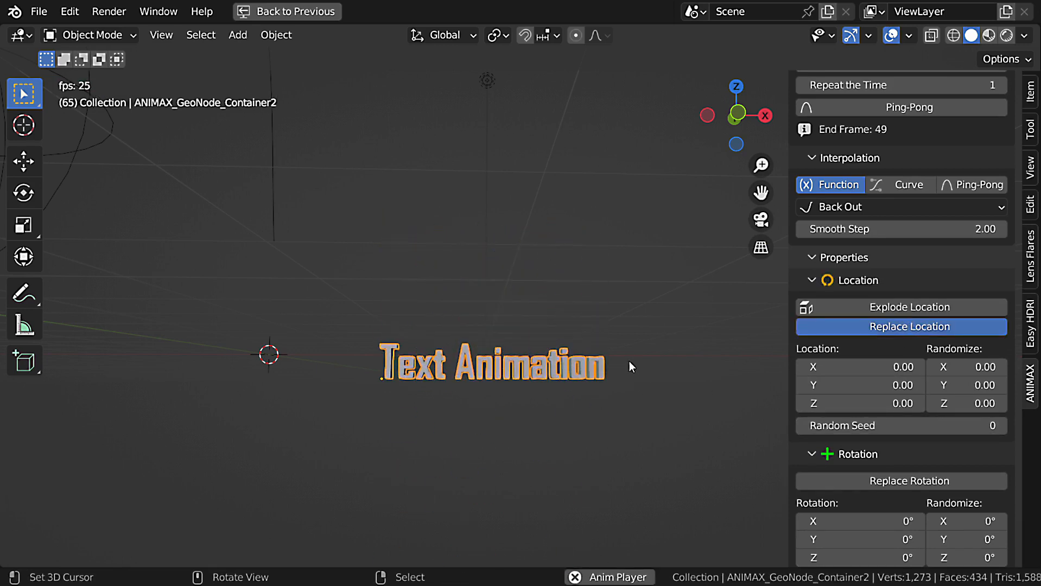
pyautogui.press('Escape')
# Add a third Transform effect to the text and set its Start Frame to 70.
pyautogui.scroll(6, 934, 322)
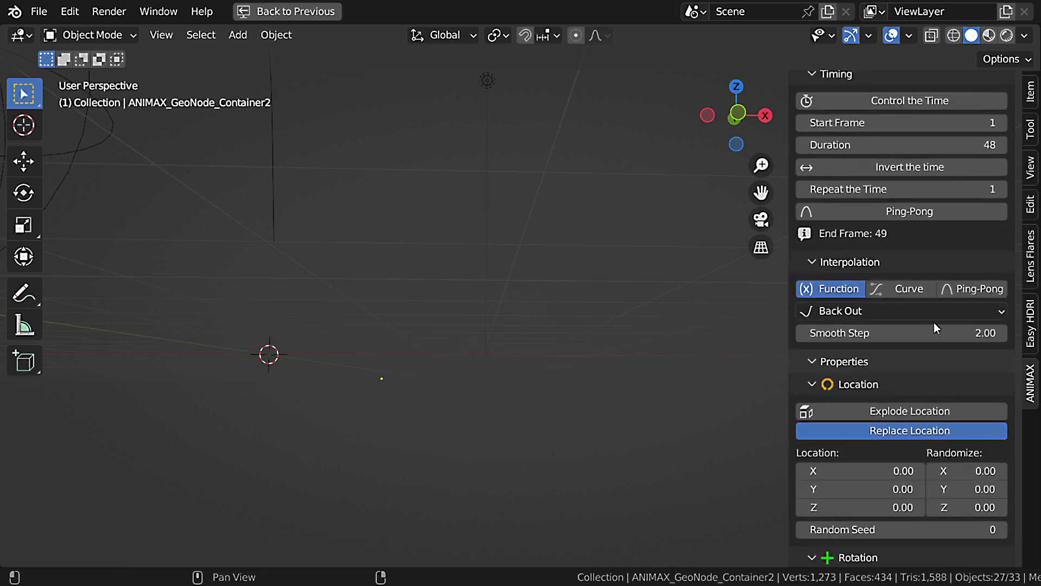
pyautogui.scroll(11, 914, 303)
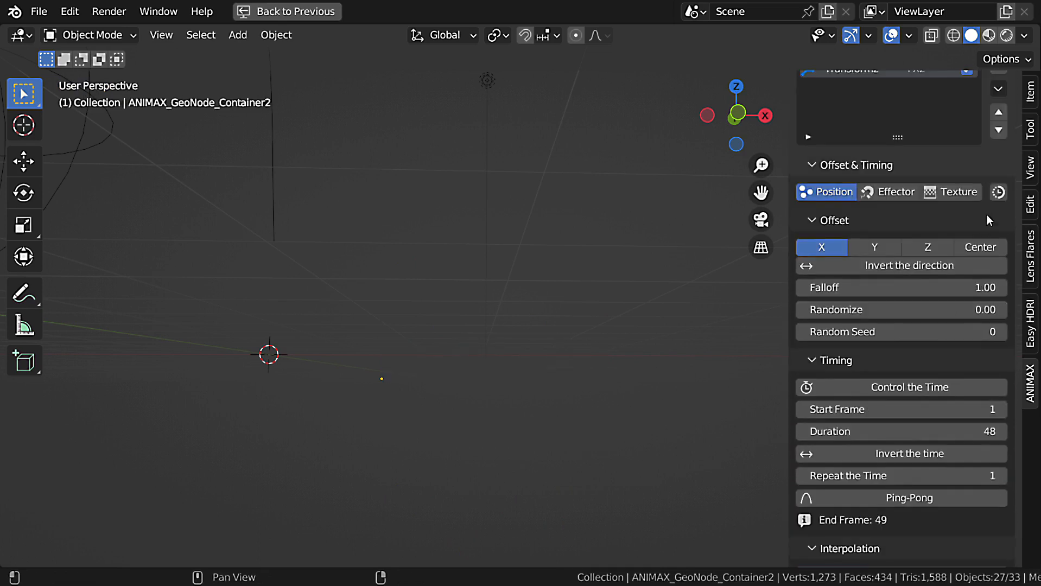
pyautogui.click(999, 99)
pyautogui.click(767, 149)
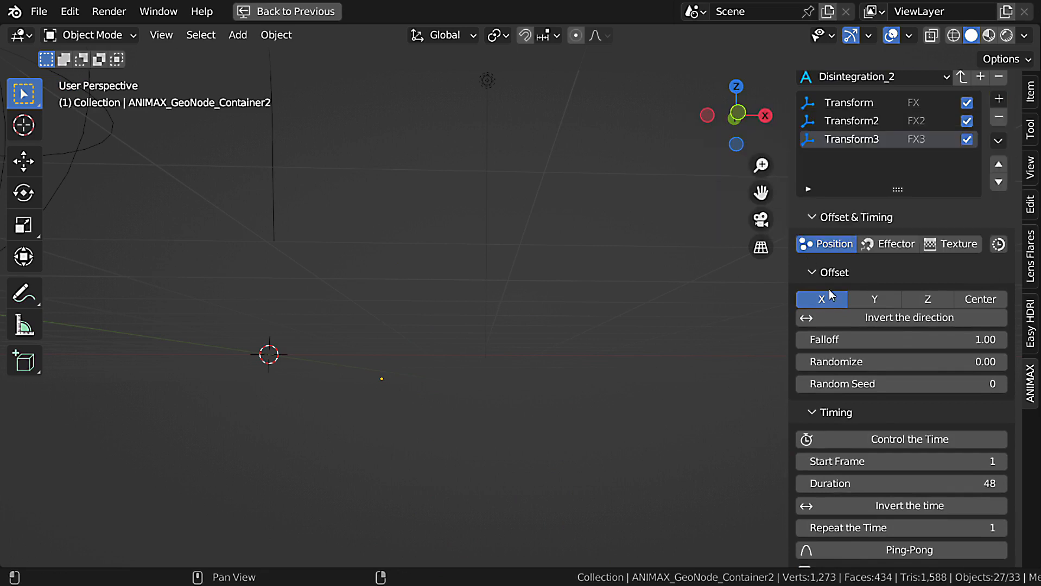
pyautogui.scroll(-4, 903, 337)
pyautogui.click(929, 357)
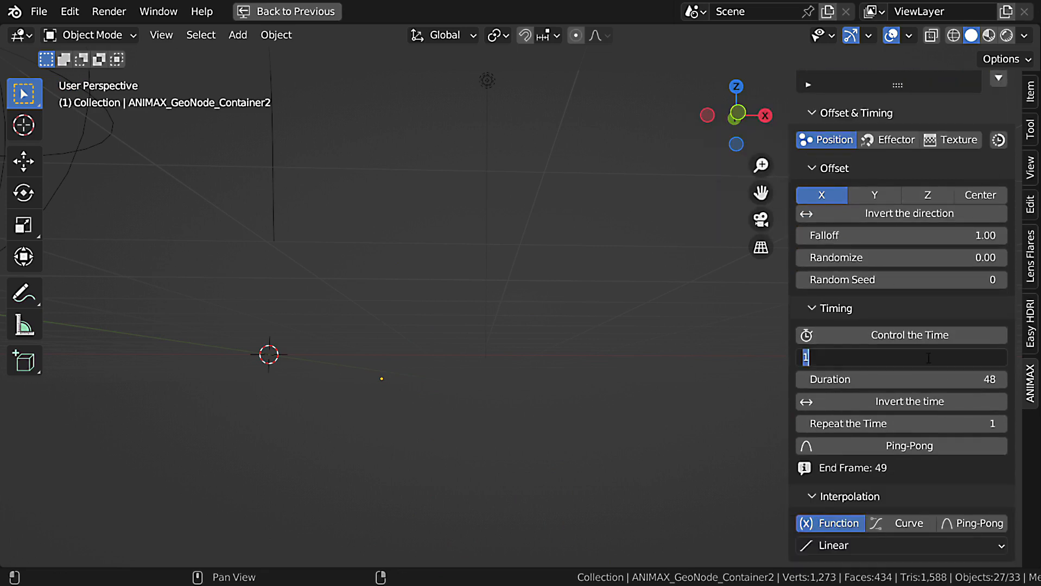
pyautogui.write('70')
pyautogui.press('Return')
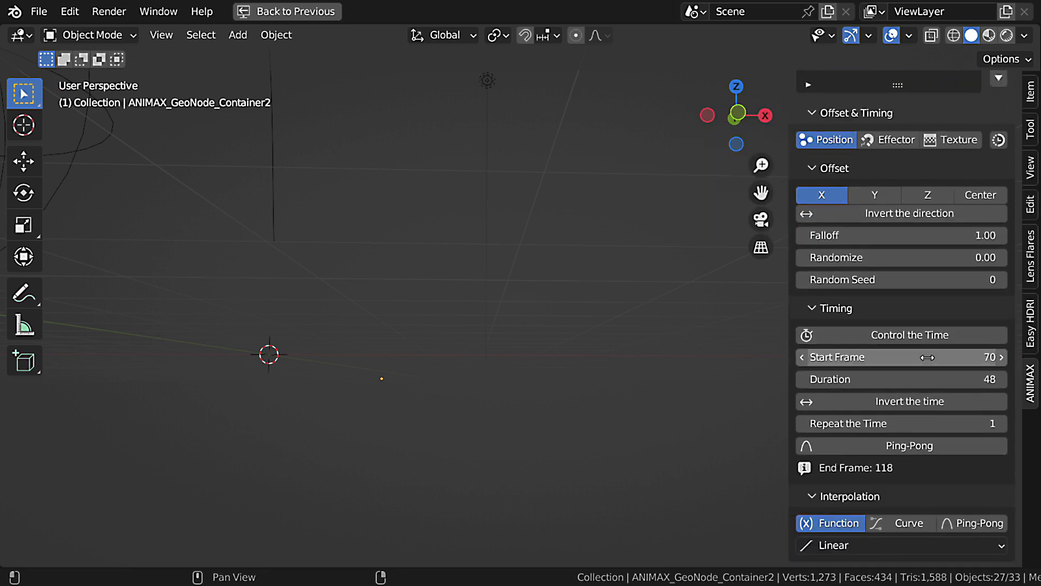
# Set Transform3's interpolation function to Back In and its Location Y to 8.64, and play the animation.
pyautogui.scroll(-6, 967, 379)
pyautogui.click(913, 390)
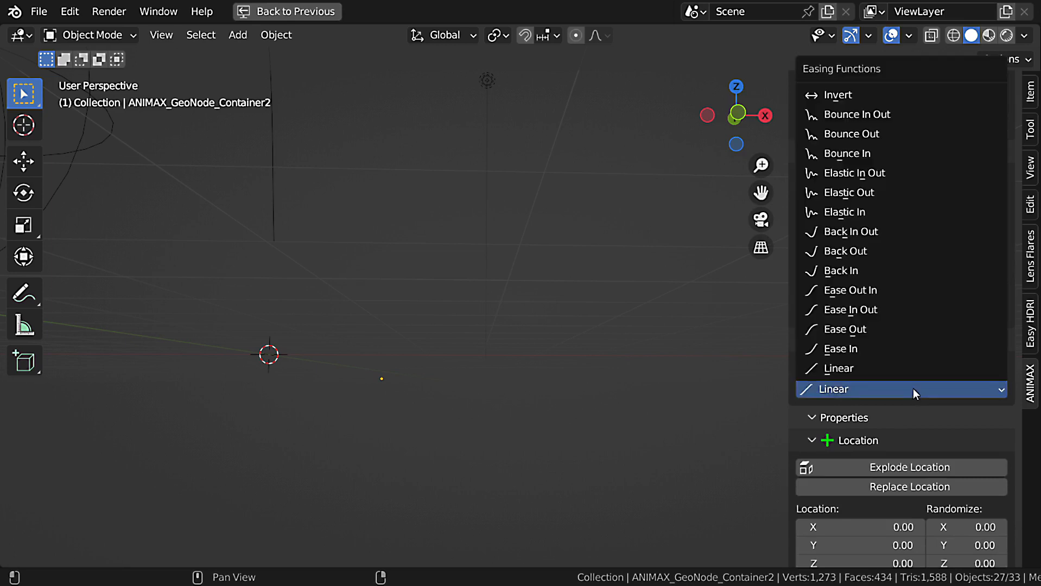
pyautogui.click(878, 275)
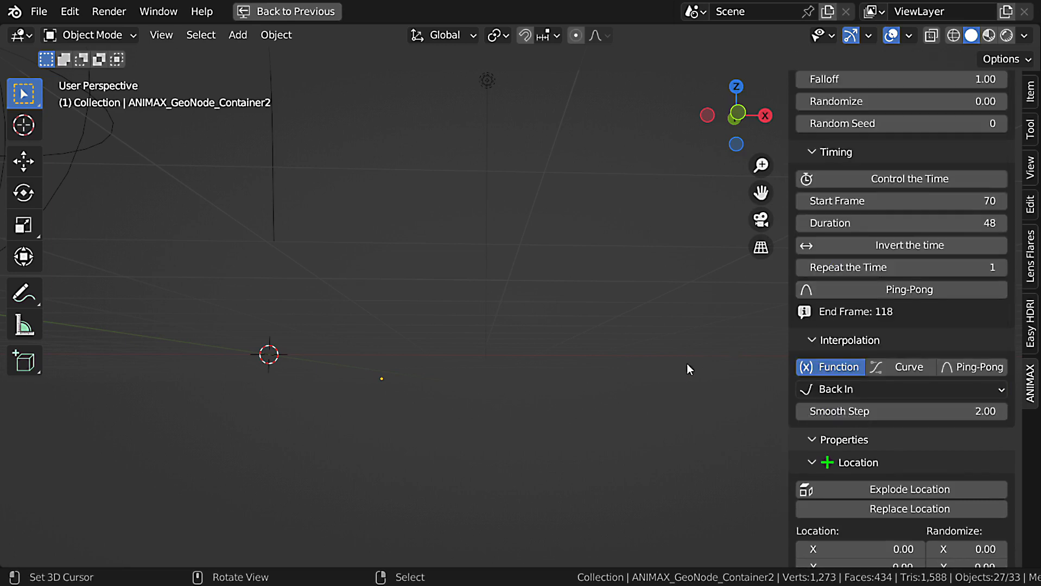
pyautogui.scroll(-5, 963, 520)
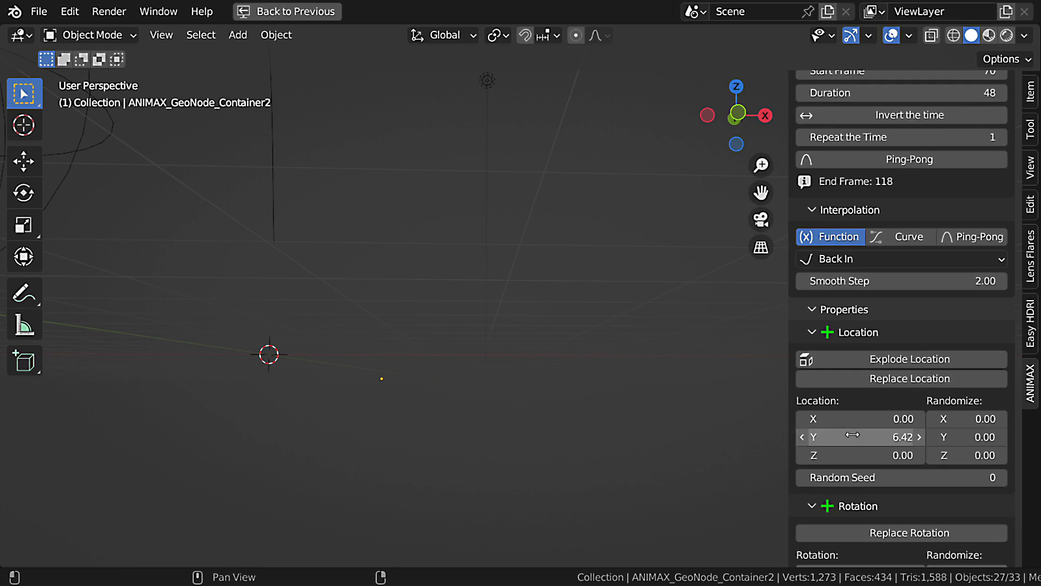
pyautogui.press('space')
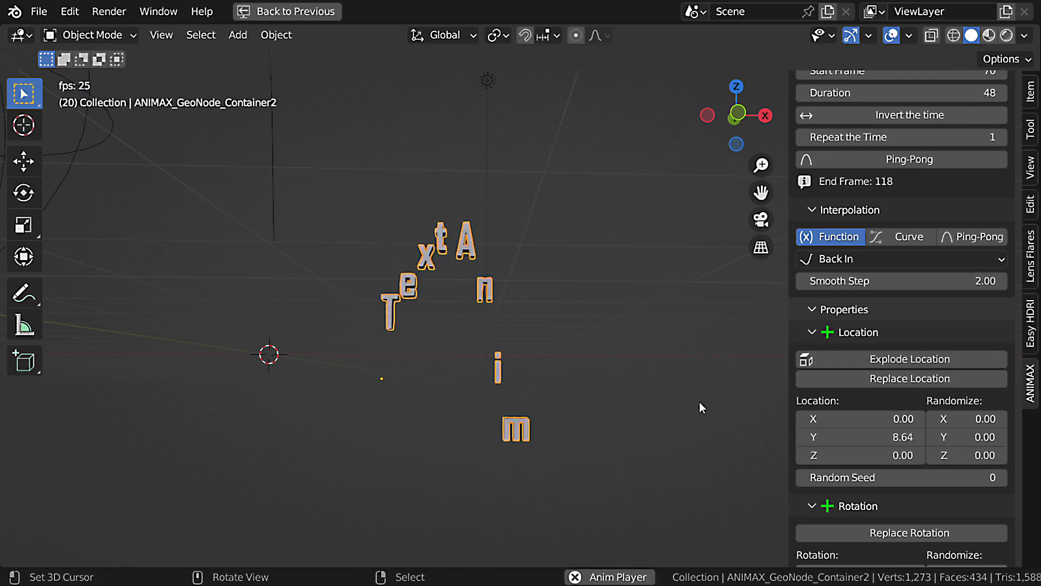
pyautogui.scroll(1, 568, 374)
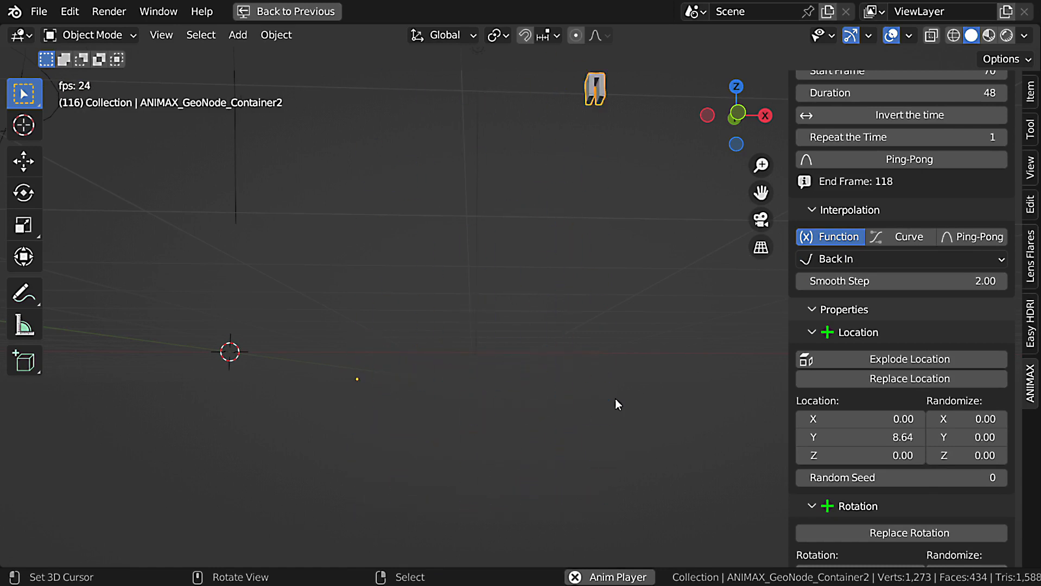
pyautogui.press('Escape')
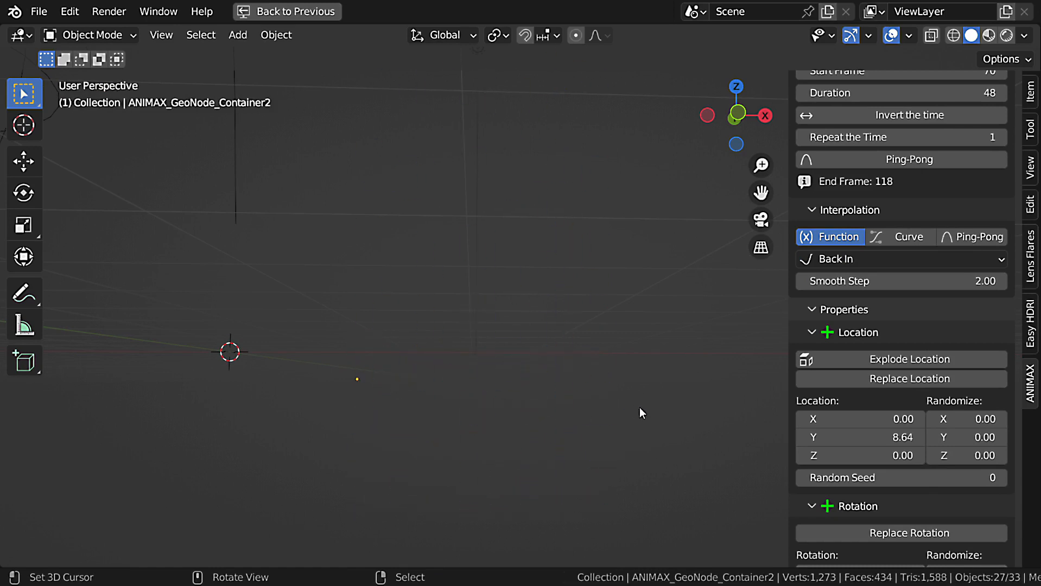
# Add a Wave effect after Transform3 and set its Duration to 1.
pyautogui.scroll(12, 954, 299)
pyautogui.scroll(8, 955, 294)
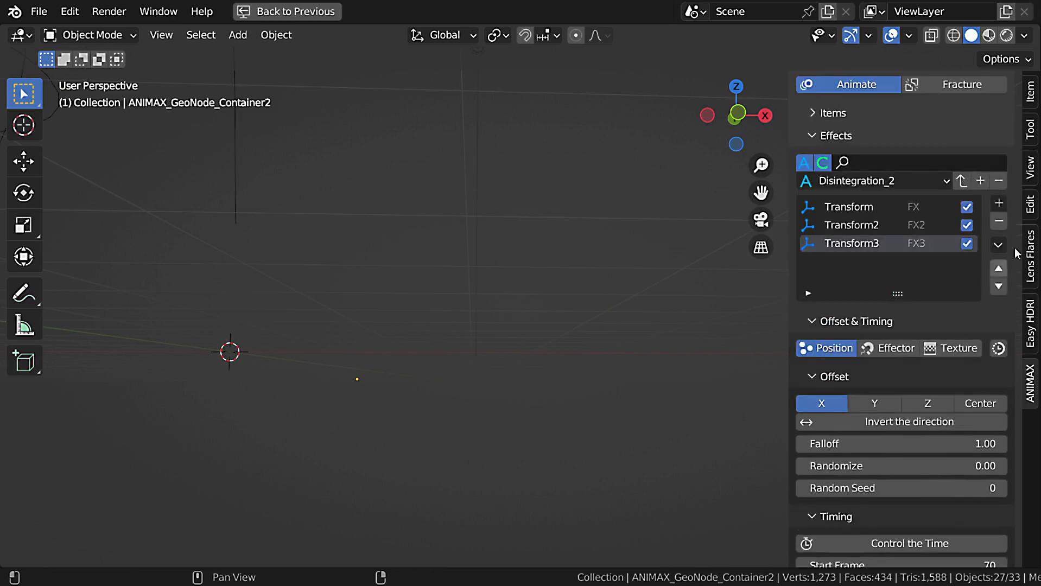
pyautogui.click(999, 203)
pyautogui.click(967, 271)
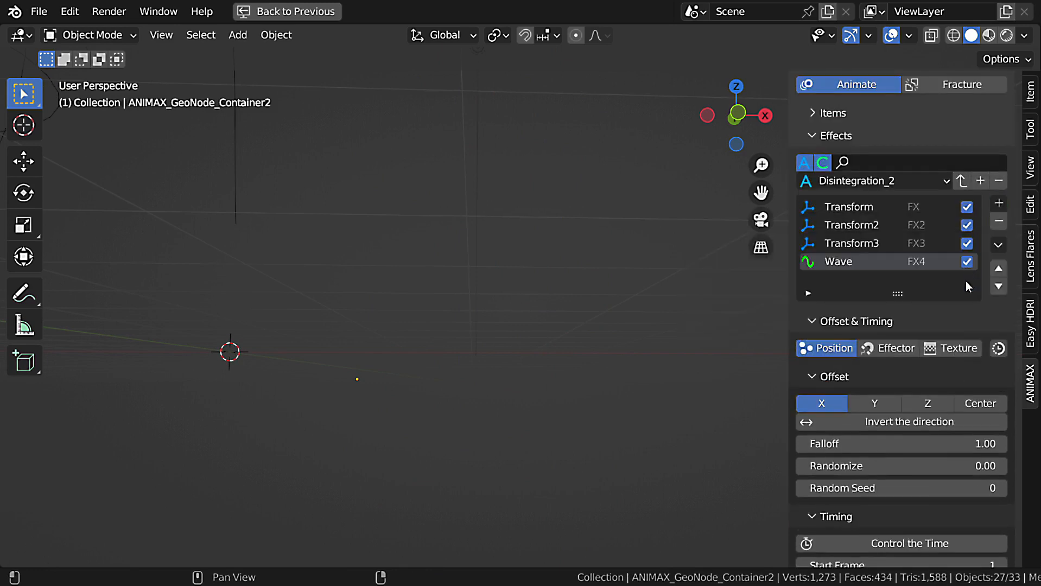
pyautogui.scroll(-15, 965, 282)
pyautogui.scroll(-2, 927, 389)
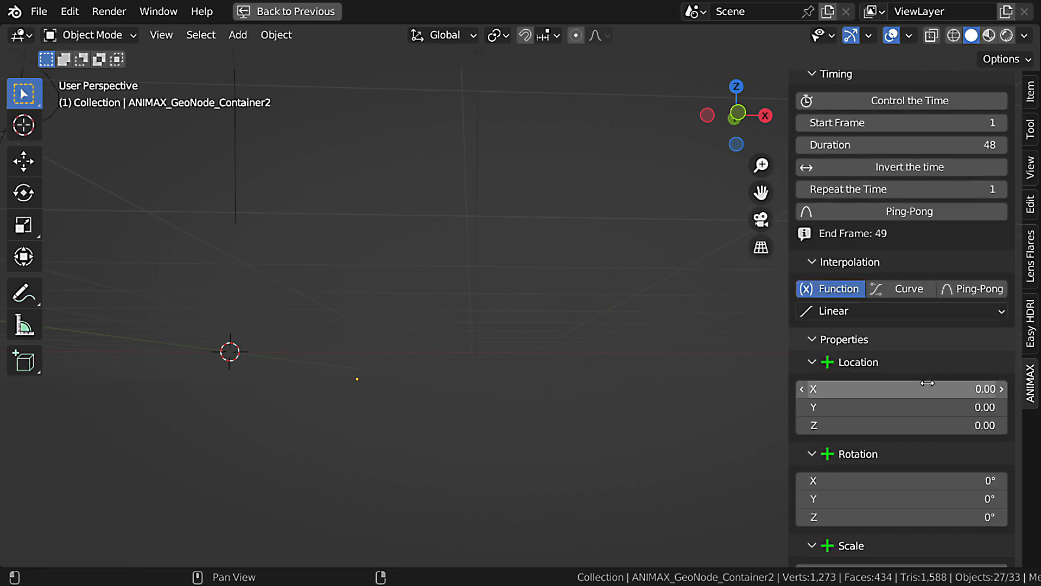
pyautogui.scroll(4, 961, 260)
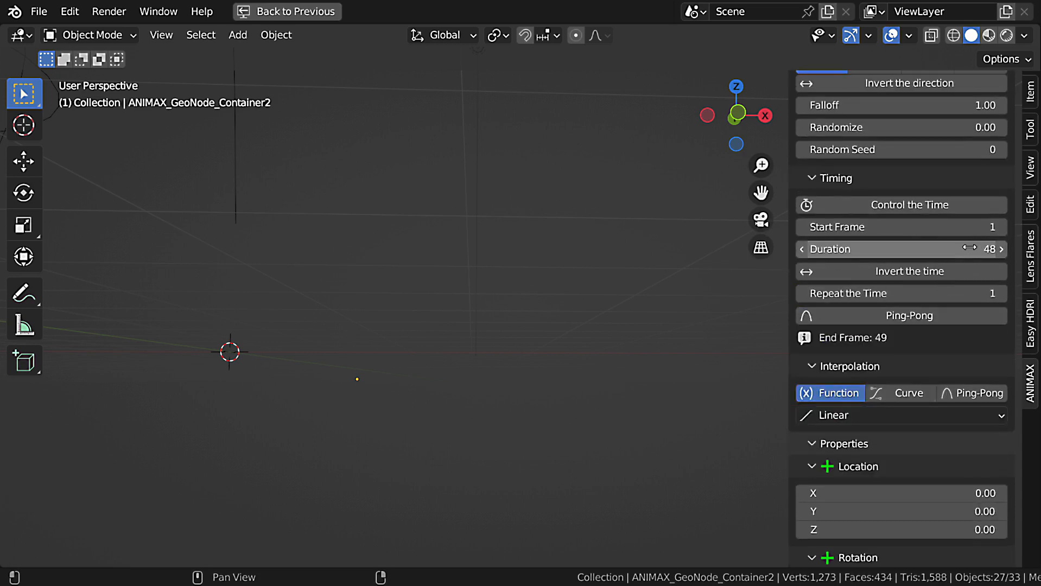
pyautogui.scroll(-6, 967, 356)
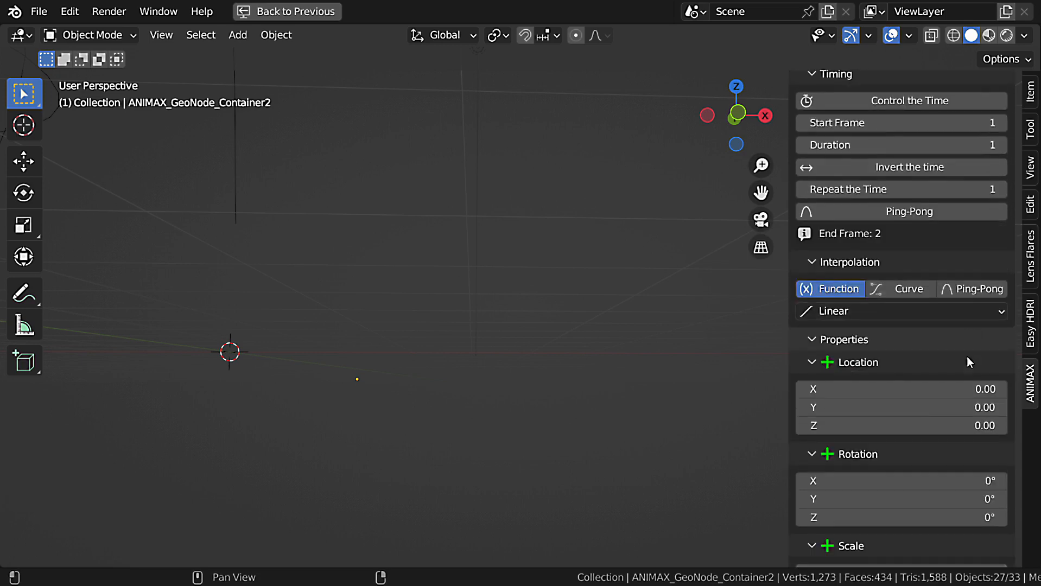
# Set the Wave effect's Location Y to 0.50 and Z to 0.00, and play the animation.
pyautogui.doubleClick(931, 377)
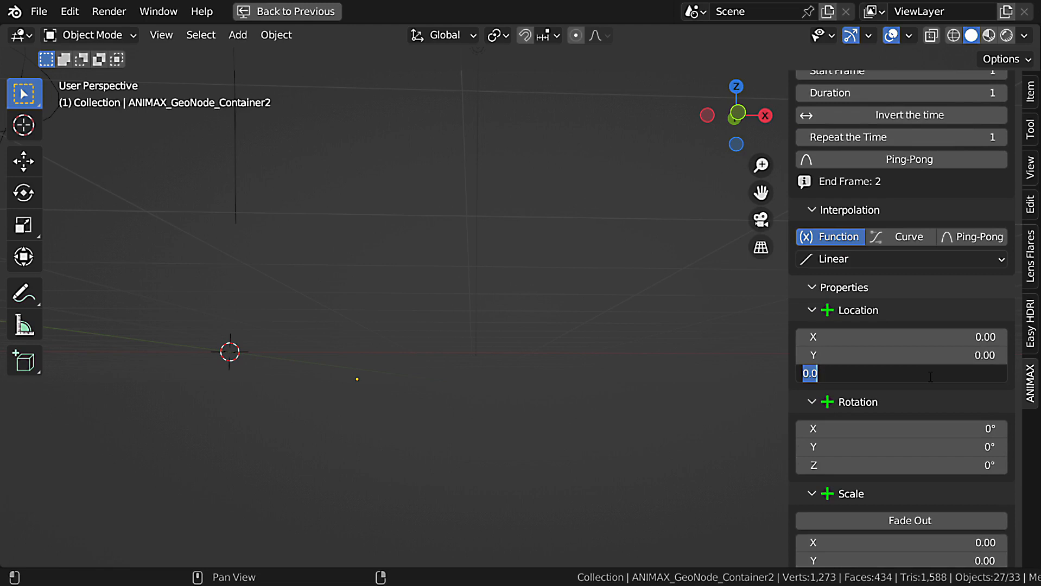
pyautogui.press('Return')
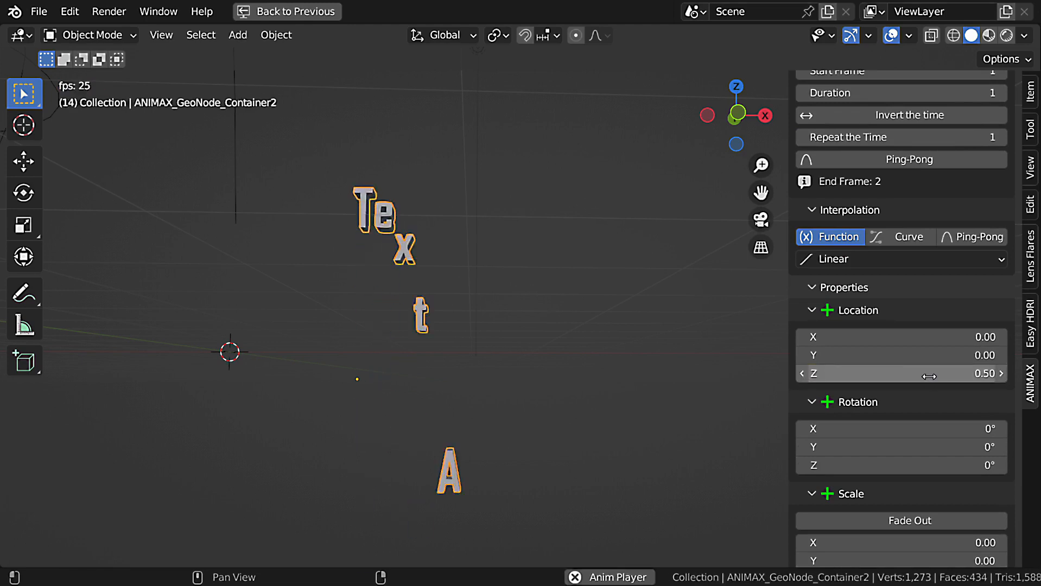
pyautogui.doubleClick(975, 356)
pyautogui.write('.5')
pyautogui.press('Return')
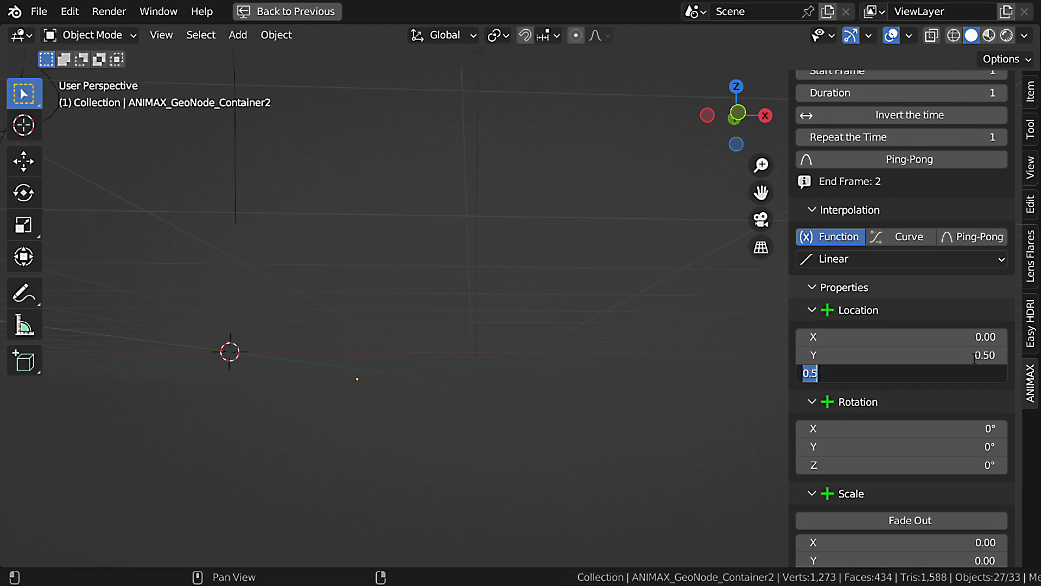
pyautogui.press('space')
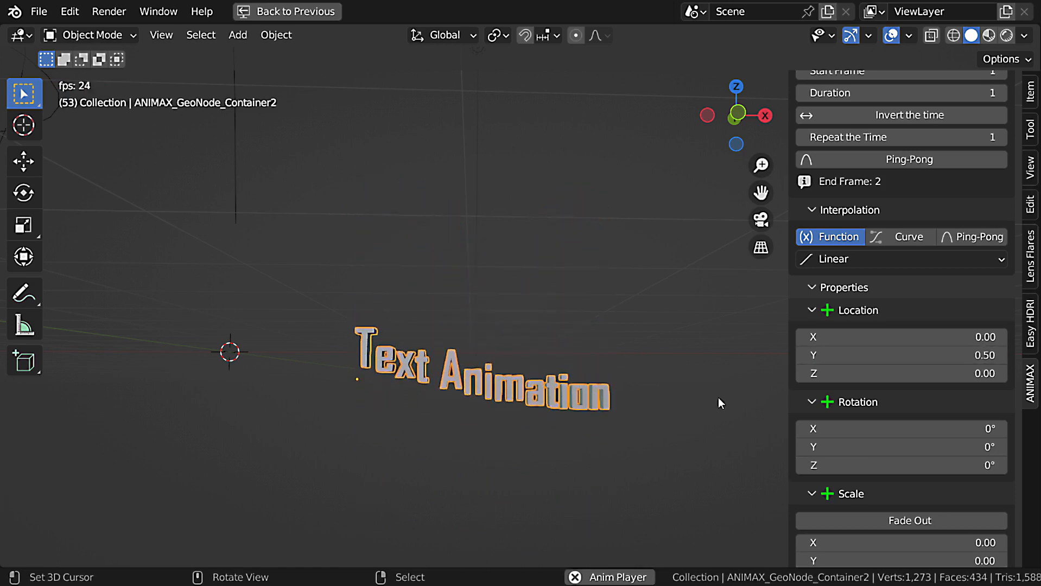
pyautogui.press('space')
# Increase the Wave effect's Scale under Extra Parameters to 0.64.
pyautogui.scroll(-7, 919, 398)
pyautogui.scroll(-5, 919, 398)
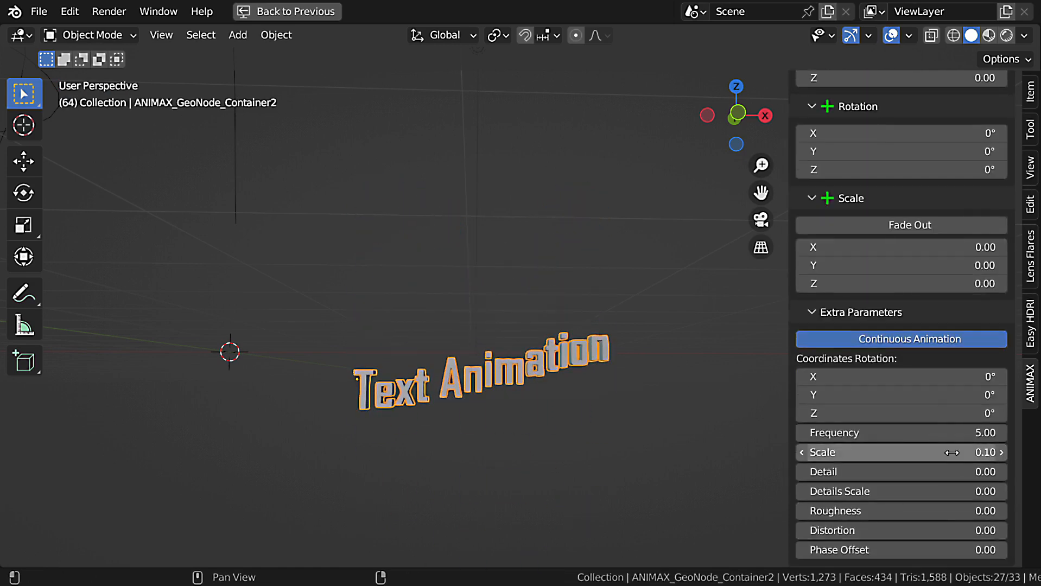
pyautogui.moveTo(923, 452); pyautogui.dragTo(1001, 452)
pyautogui.scroll(5, 919, 398)
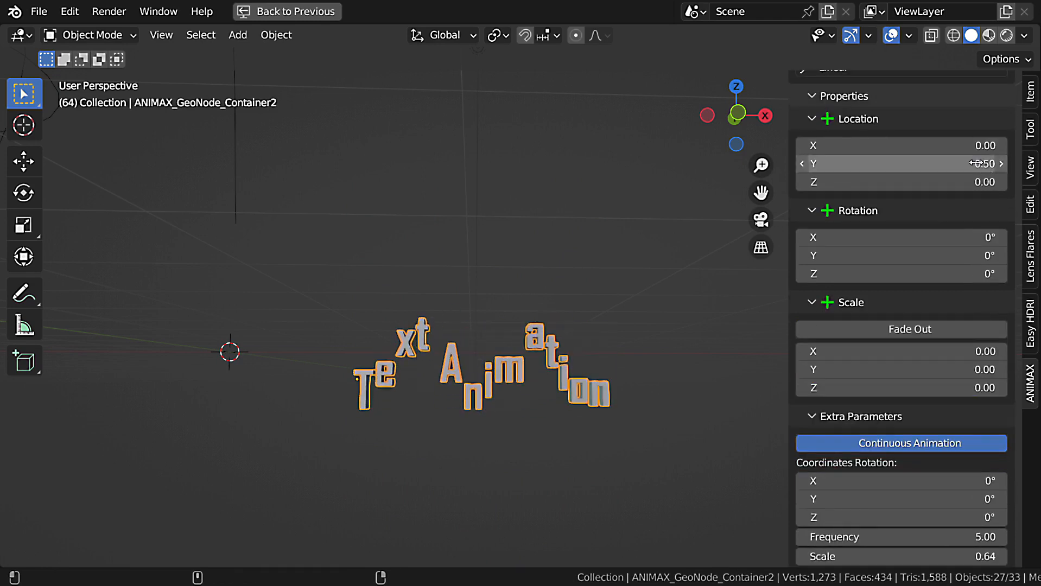
# Reduce the Wave effect's Location Y to 0.19 and play the animation from the first frame.
pyautogui.press('space')
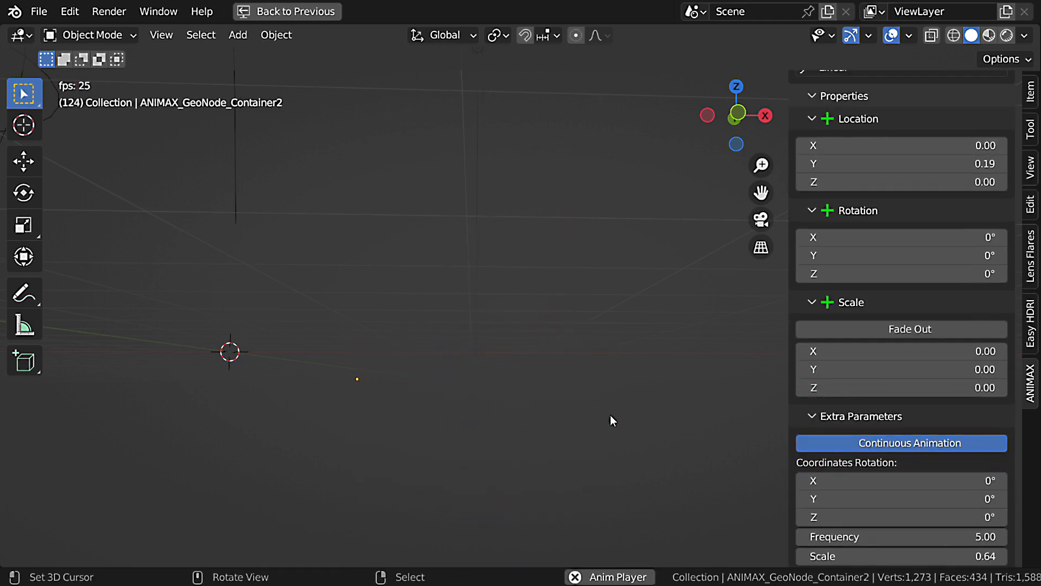
pyautogui.press('Escape')
pyautogui.hotkey('shift', 'Left')
pyautogui.press('space')
# Add a Noise effect to the text letters and set its Duration to 1.
pyautogui.scroll(20, 917, 366)
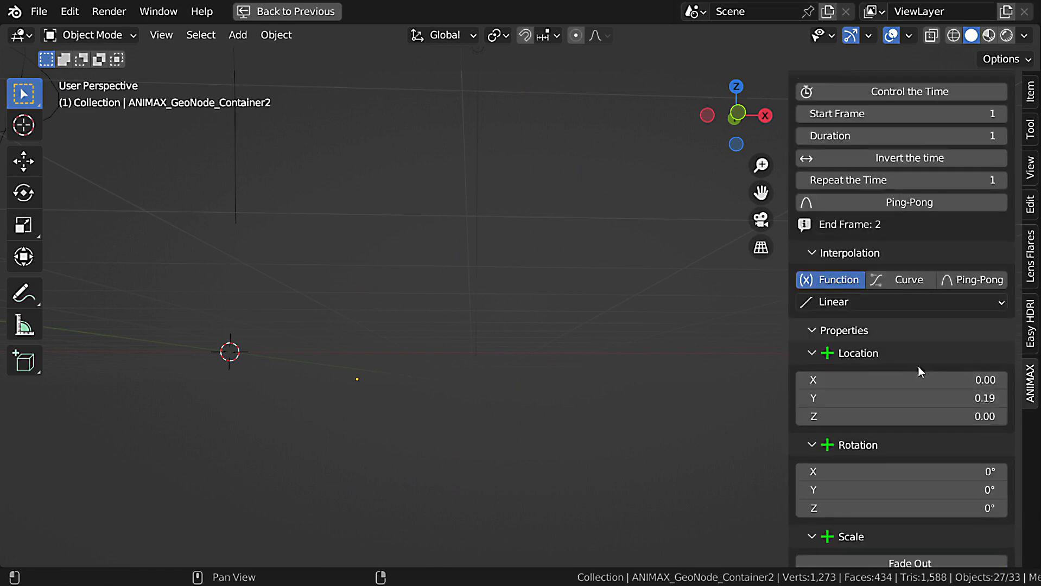
pyautogui.click(999, 194)
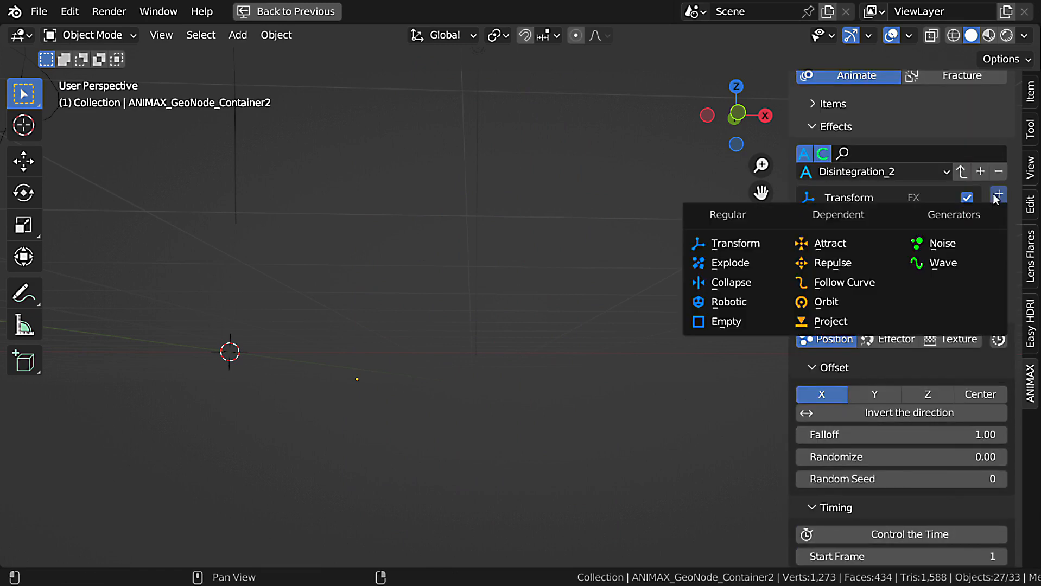
pyautogui.click(943, 251)
pyautogui.scroll(-12, 925, 347)
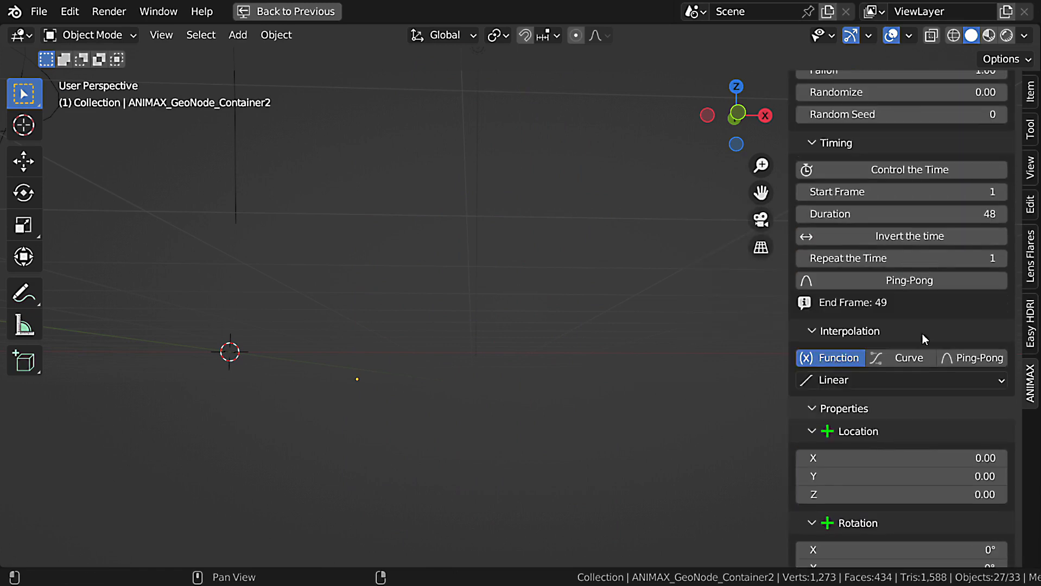
pyautogui.click(922, 214)
pyautogui.write('1')
pyautogui.press('Return')
# Set the Noise effect's Rotation Z to 360° and play the animation.
pyautogui.scroll(-6, 947, 299)
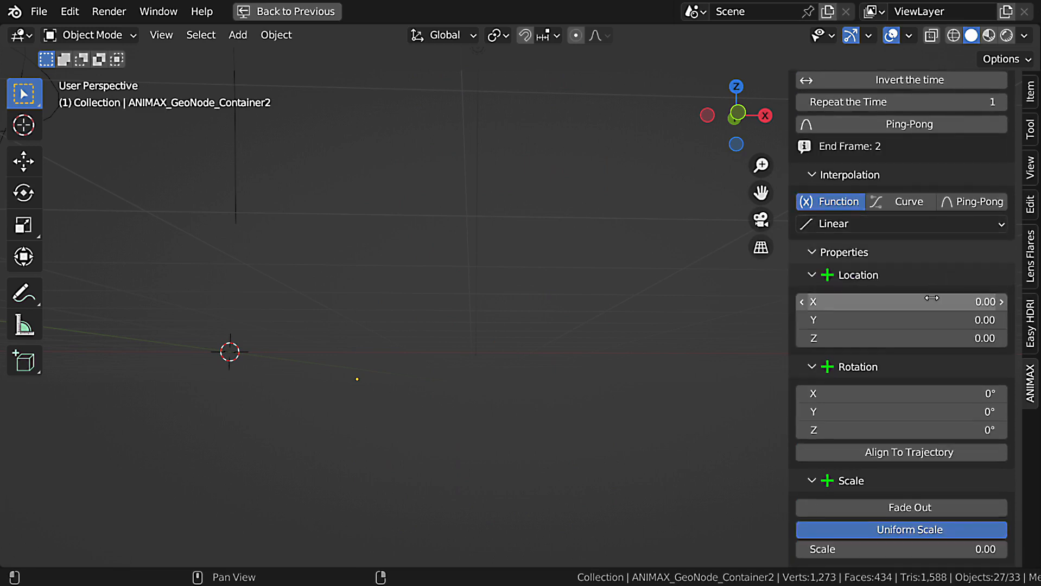
pyautogui.write('360')
pyautogui.press('Return')
pyautogui.press('space')
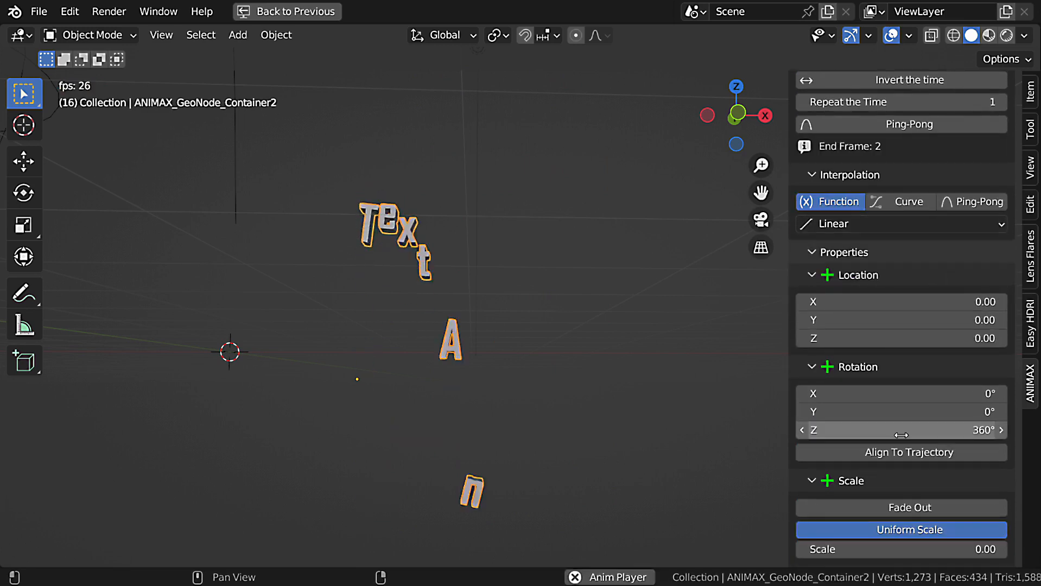
pyautogui.press('space')
# Set the Noise effect's Scale under Extra Parameters to 5 and play the animation briefly.
pyautogui.scroll(-8, 914, 476)
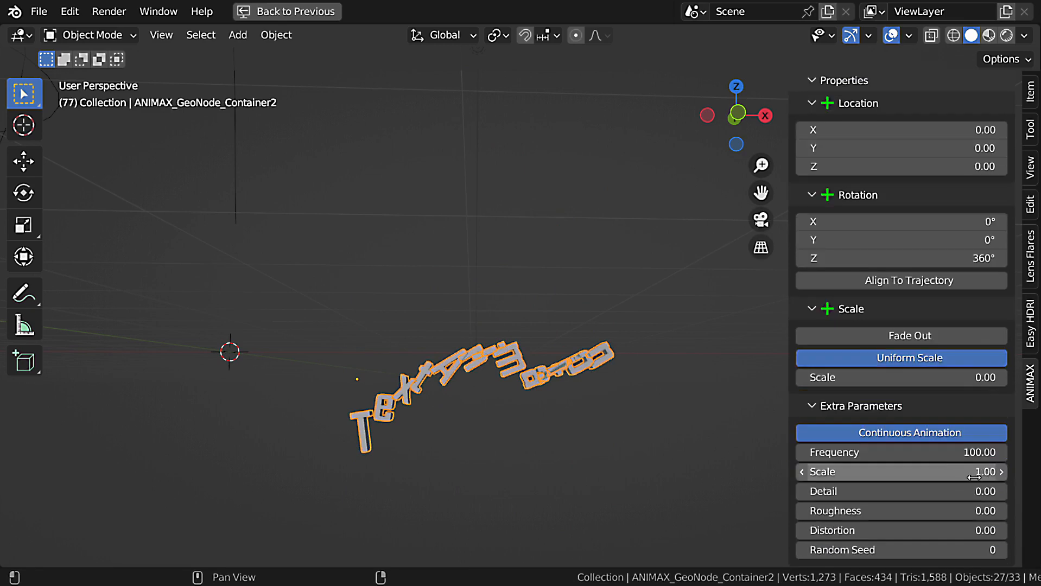
pyautogui.doubleClick(966, 472)
pyautogui.write('5')
pyautogui.press('Return')
pyautogui.press('space')
pyautogui.press('space')
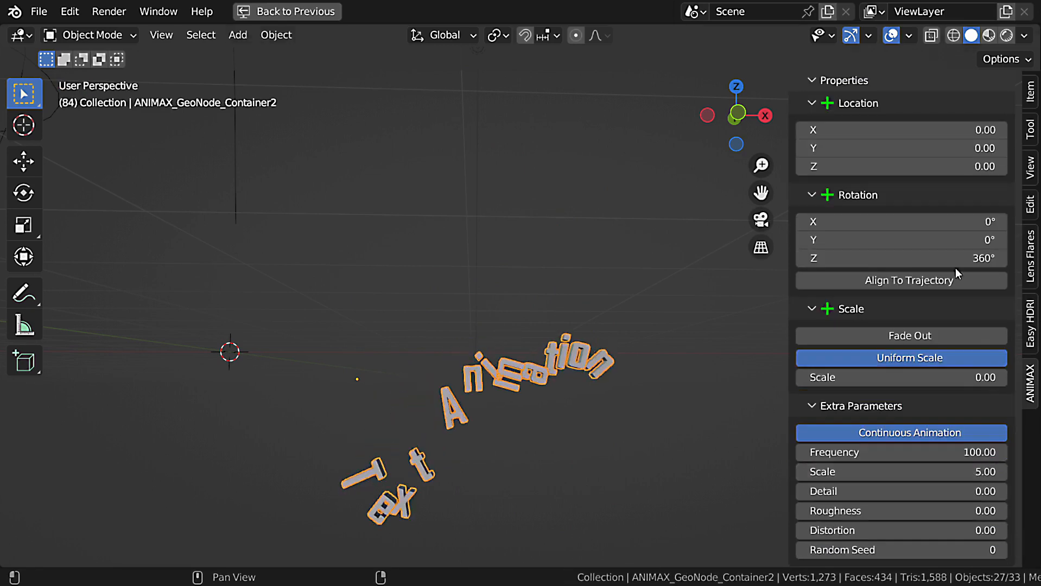
# Set the Noise effect's Rotation Z to 45° and play the animation from the first frame.
pyautogui.press('Return')
pyautogui.press('space')
pyautogui.press('Escape')
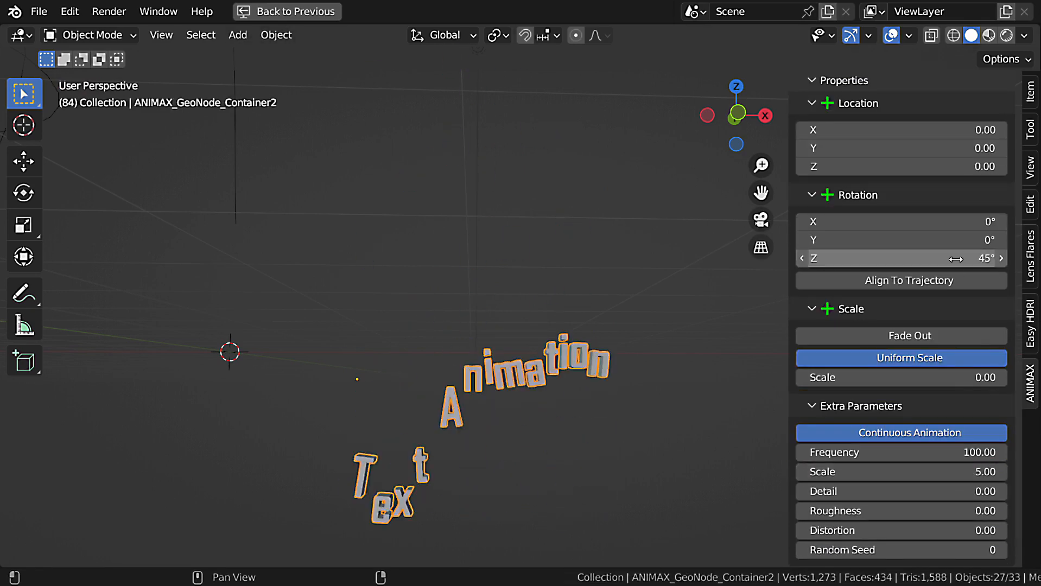
pyautogui.hotkey('shift', 'Left')
pyautogui.press('space')
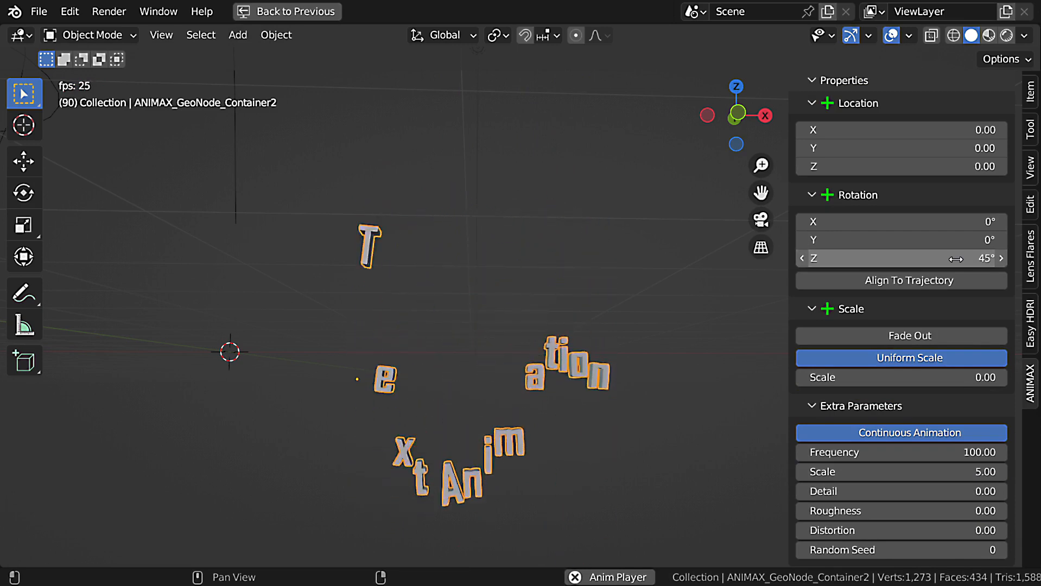
pyautogui.press('Escape')
pyautogui.click(957, 452)
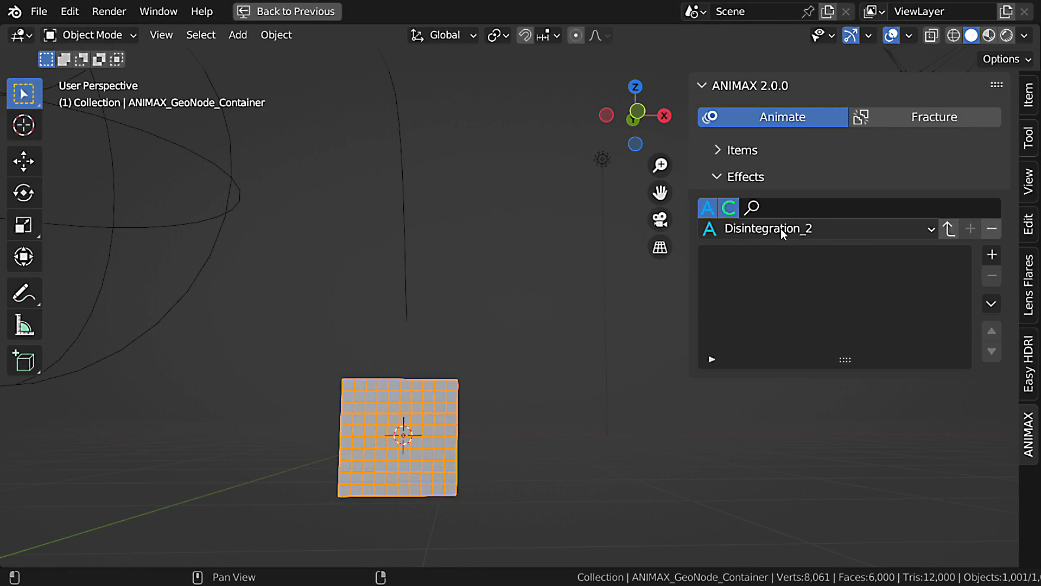
# Load the Disintegration_2 preset onto the cube container and play the animation.
pyautogui.click(949, 228)
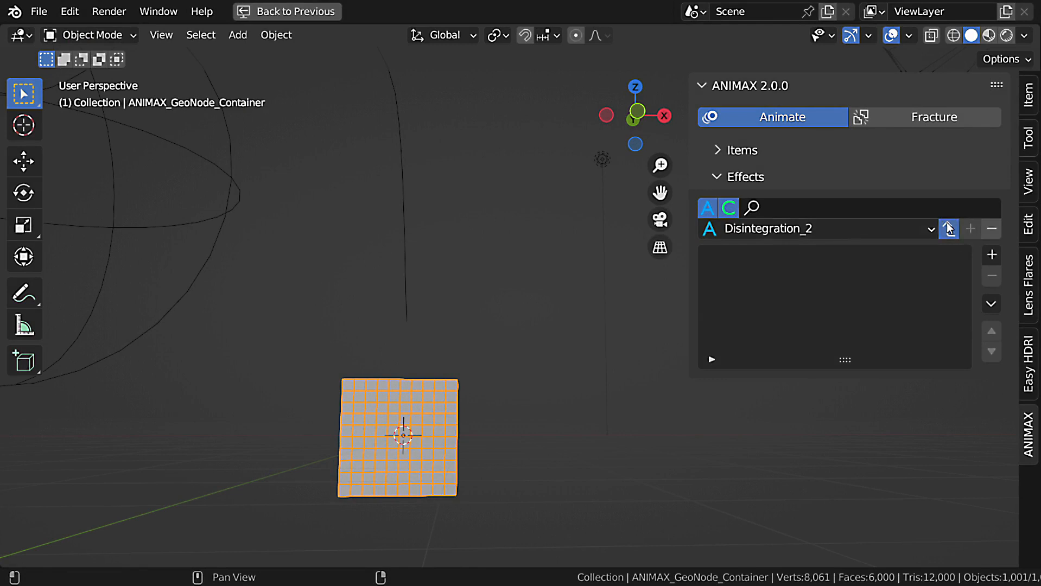
pyautogui.press('space')
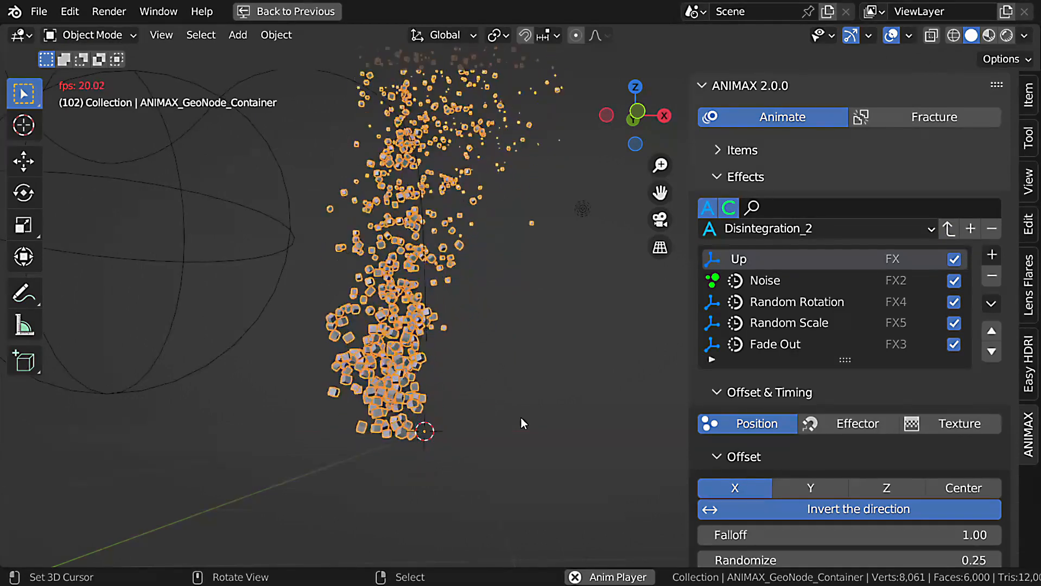
pyautogui.press('Escape')
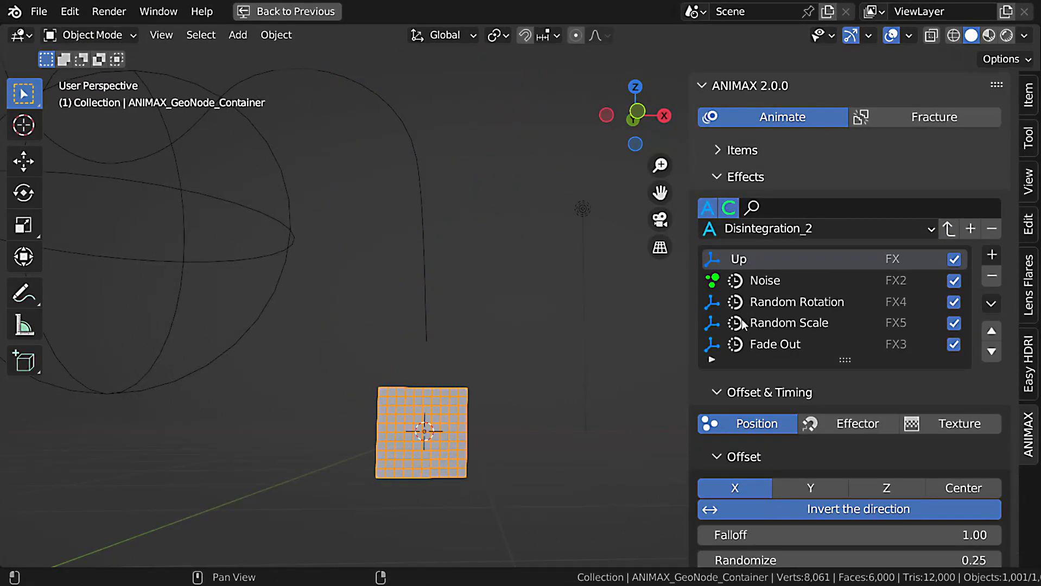
# Enlarge and widen the ANIMAX sidebar, and delete all the effects from the cube container.
pyautogui.keyDown('ctrl'); pyautogui.moveTo(733, 300); pyautogui.dragTo(728, 278, button='middle'); pyautogui.keyUp('ctrl')
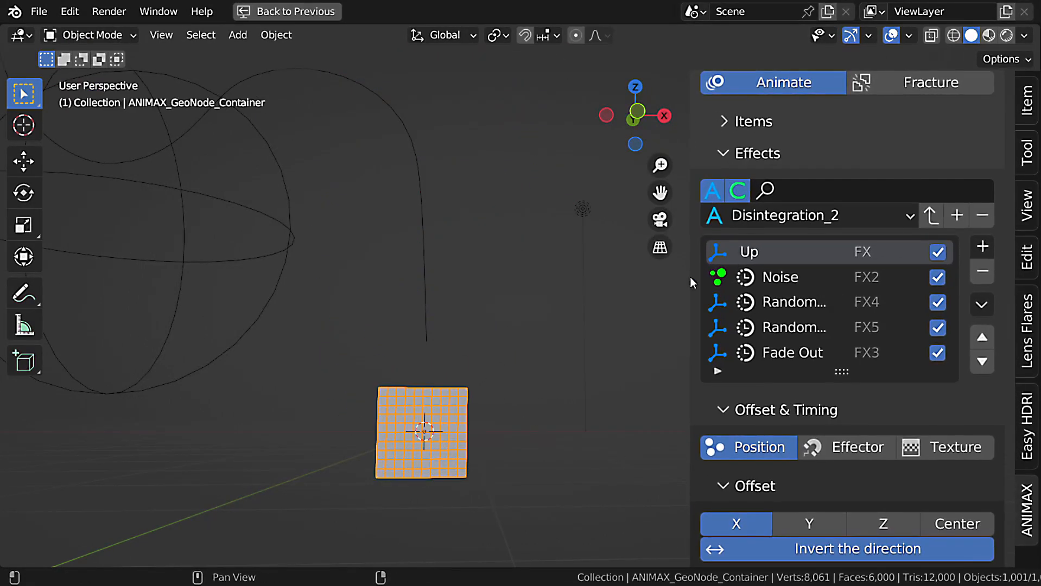
pyautogui.moveTo(689, 277); pyautogui.dragTo(595, 294)
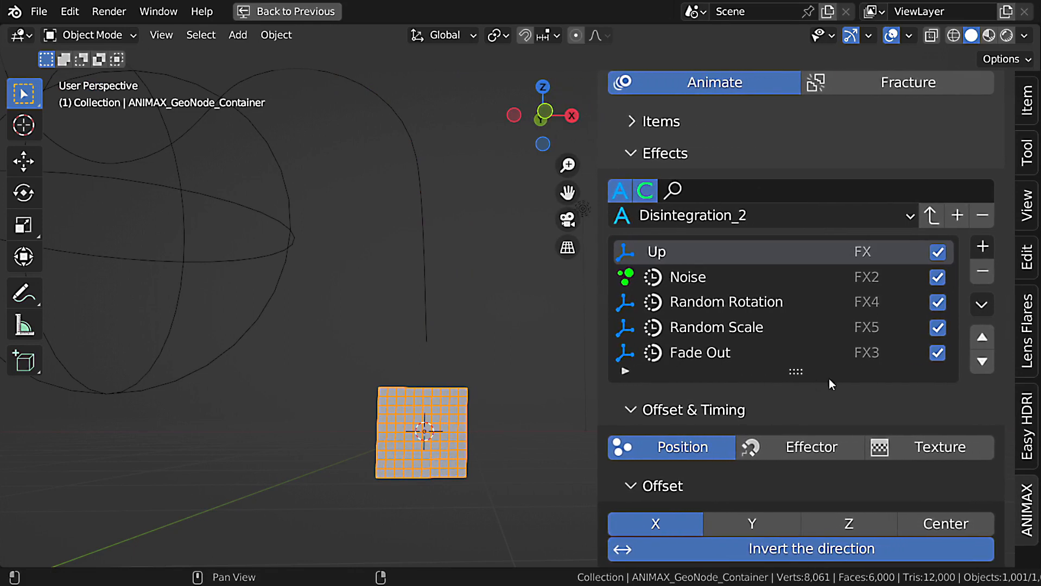
pyautogui.click(984, 307)
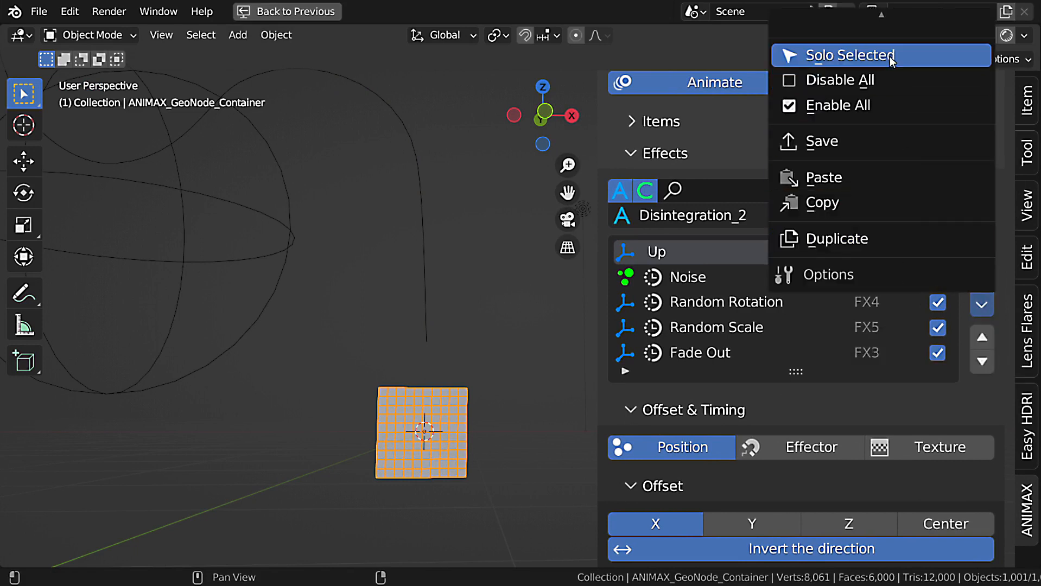
pyautogui.moveTo(896, 1)
pyautogui.click(882, 33)
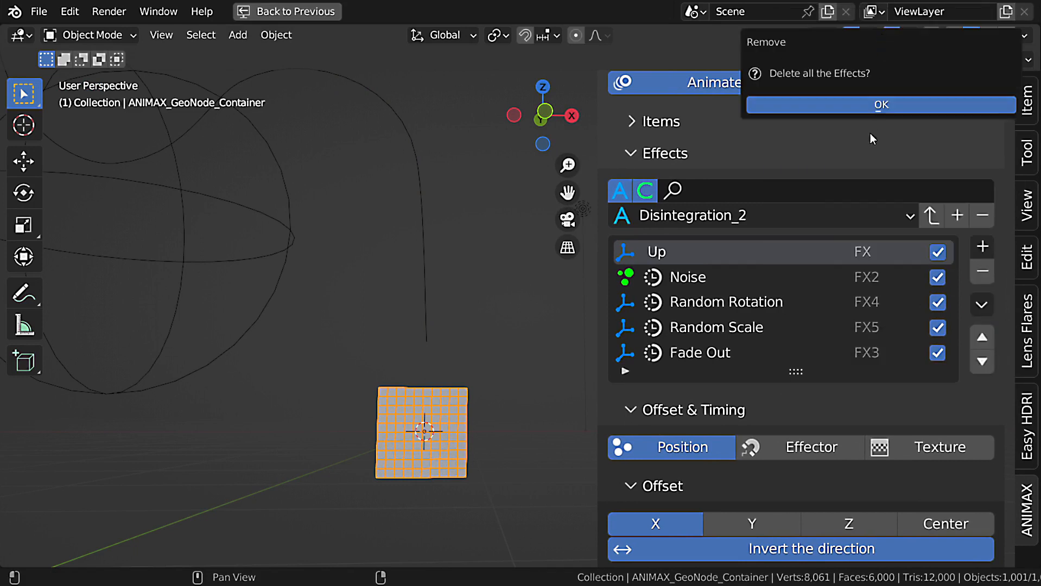
pyautogui.click(878, 104)
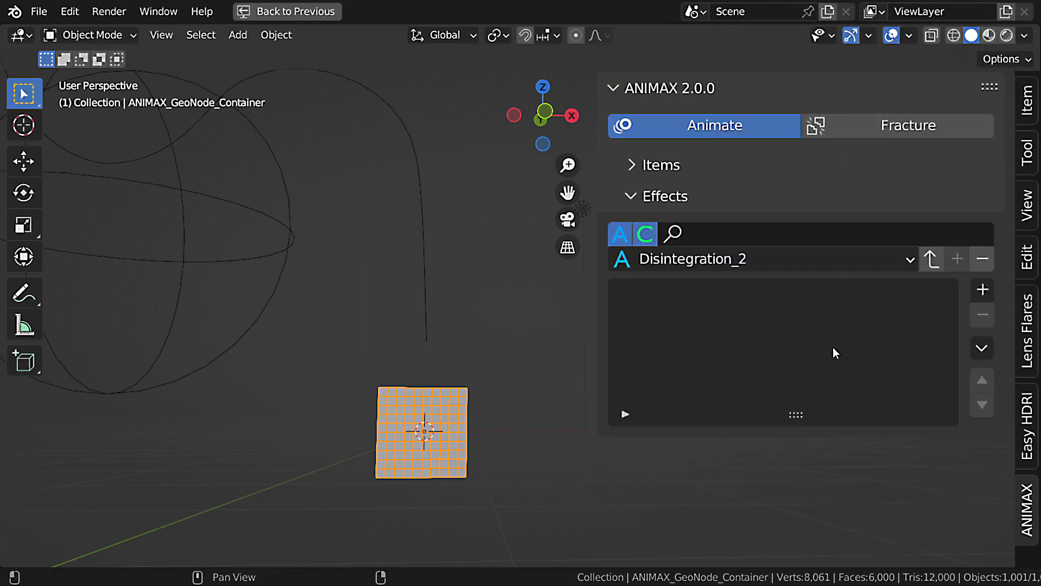
# Add a Transform effect to the cube container and rename it Move Up.
pyautogui.click(982, 297)
pyautogui.click(622, 362)
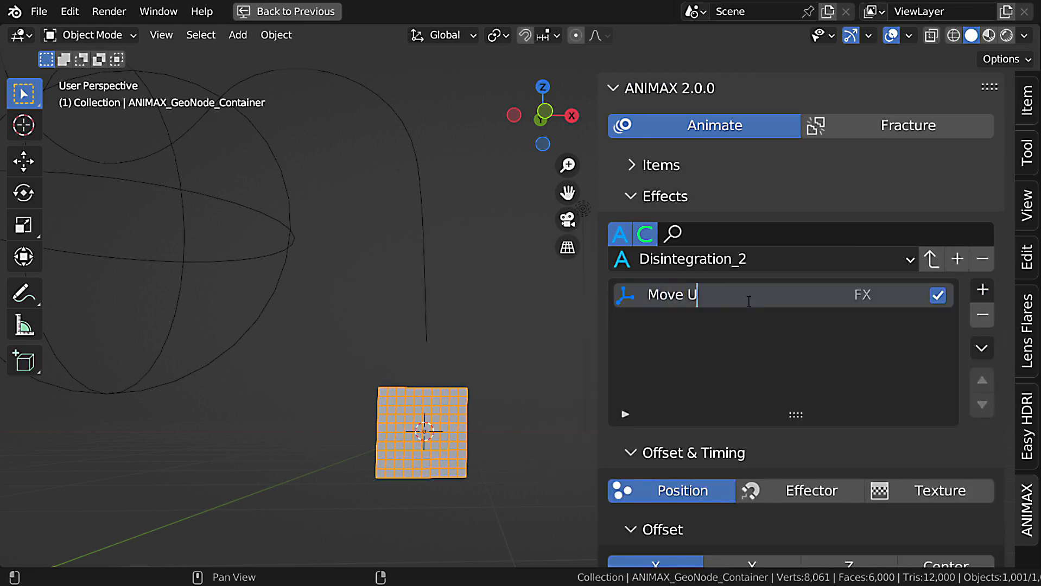
pyautogui.press('Return')
# Set Move Up's interpolation function to Ease In Out and its Location Z to 8, and play the animation.
pyautogui.scroll(-15, 810, 361)
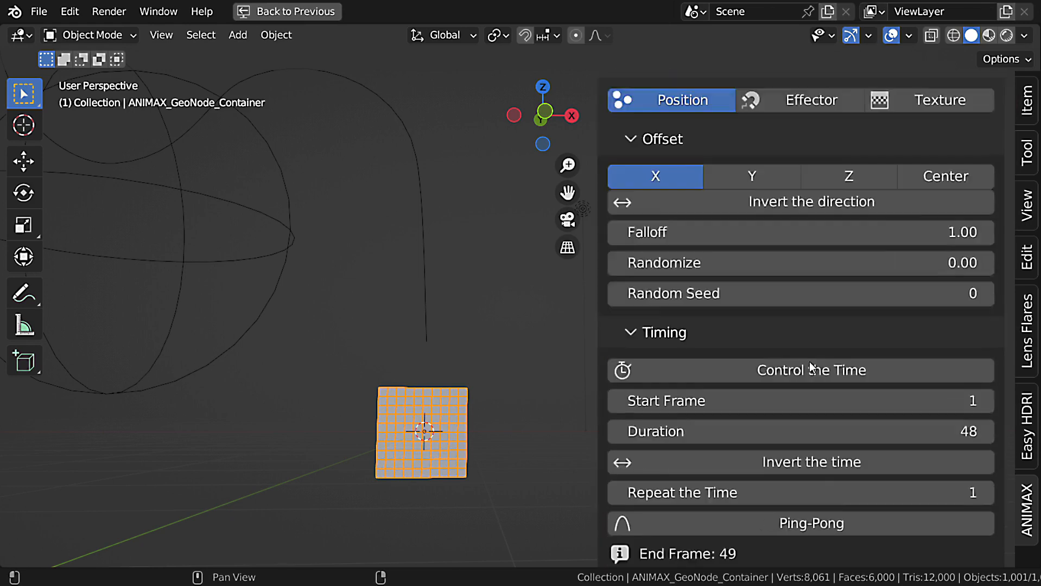
pyautogui.scroll(-3, 810, 361)
pyautogui.click(776, 267)
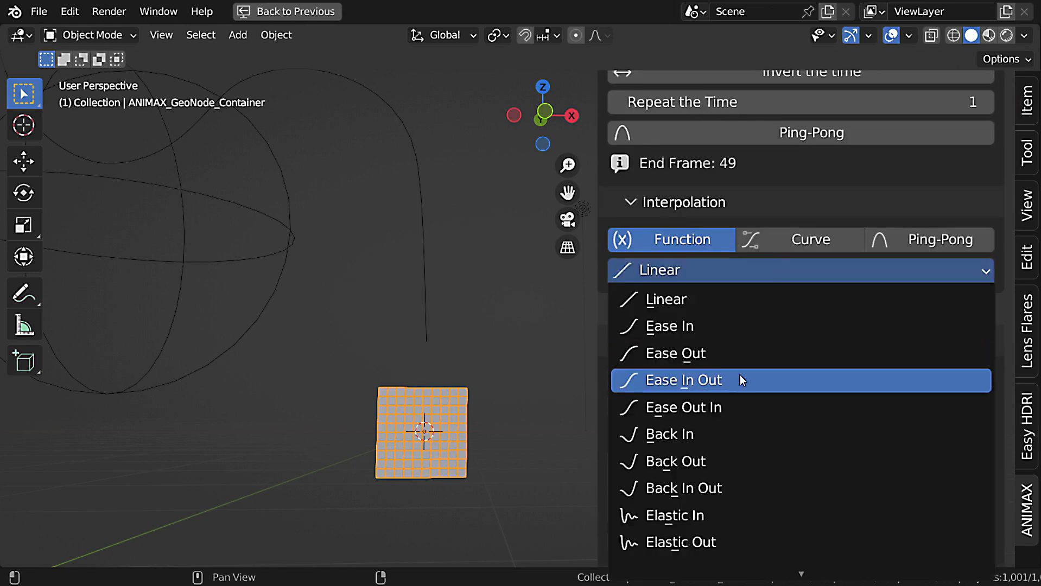
pyautogui.click(760, 379)
pyautogui.scroll(-3, 747, 435)
pyautogui.click(747, 464)
pyautogui.write('8')
pyautogui.press('Return')
pyautogui.press('space')
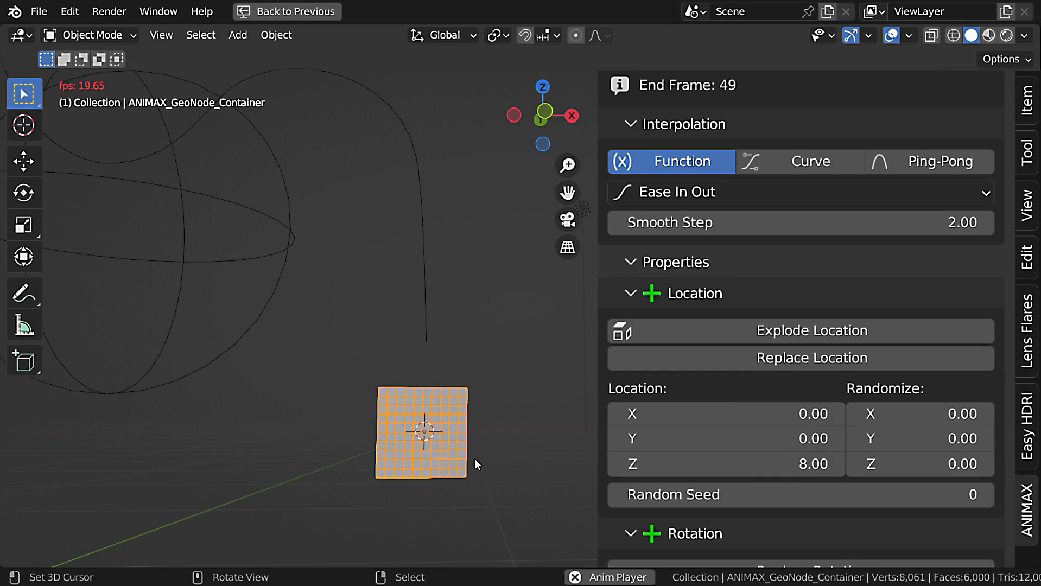
pyautogui.press('Escape')
# Set Move Up's Duration to 120 and its offset Randomize to 0.25, and play the animation.
pyautogui.scroll(12, 809, 344)
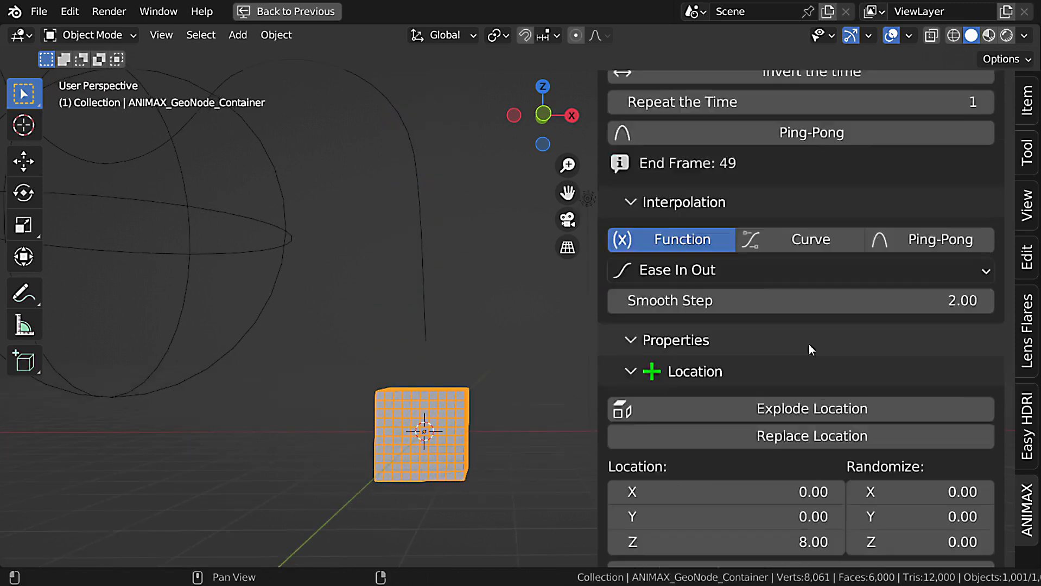
pyautogui.scroll(3, 870, 354)
pyautogui.click(958, 404)
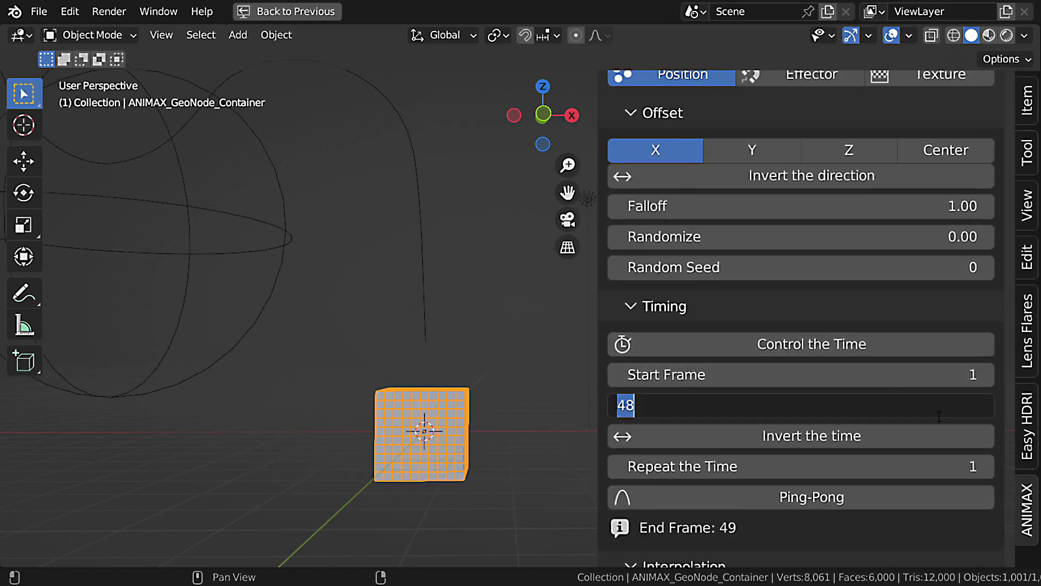
pyautogui.write('120')
pyautogui.press('Return')
pyautogui.click(883, 235)
pyautogui.write('.25')
pyautogui.press('Return')
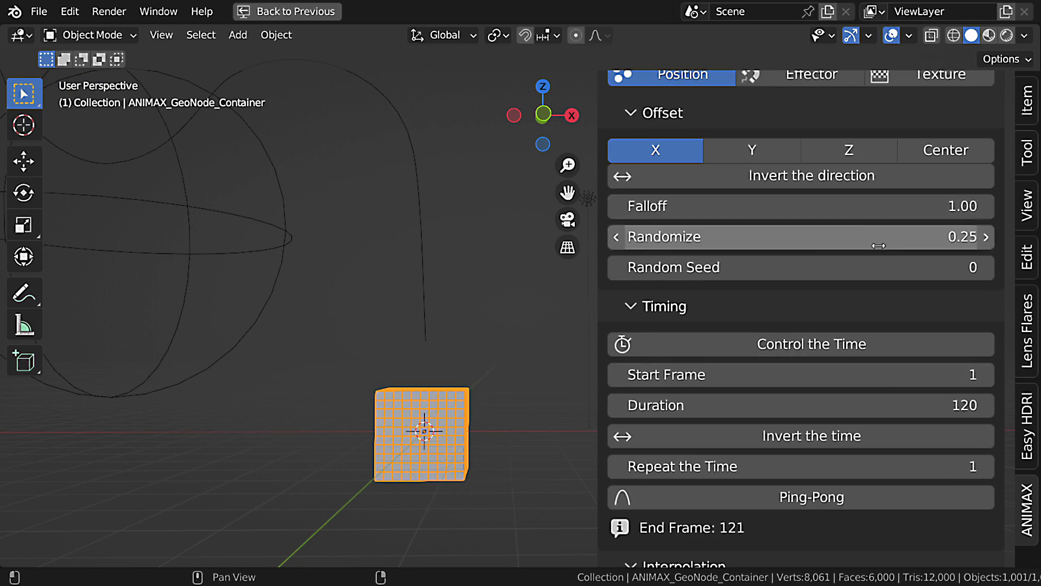
pyautogui.press('space')
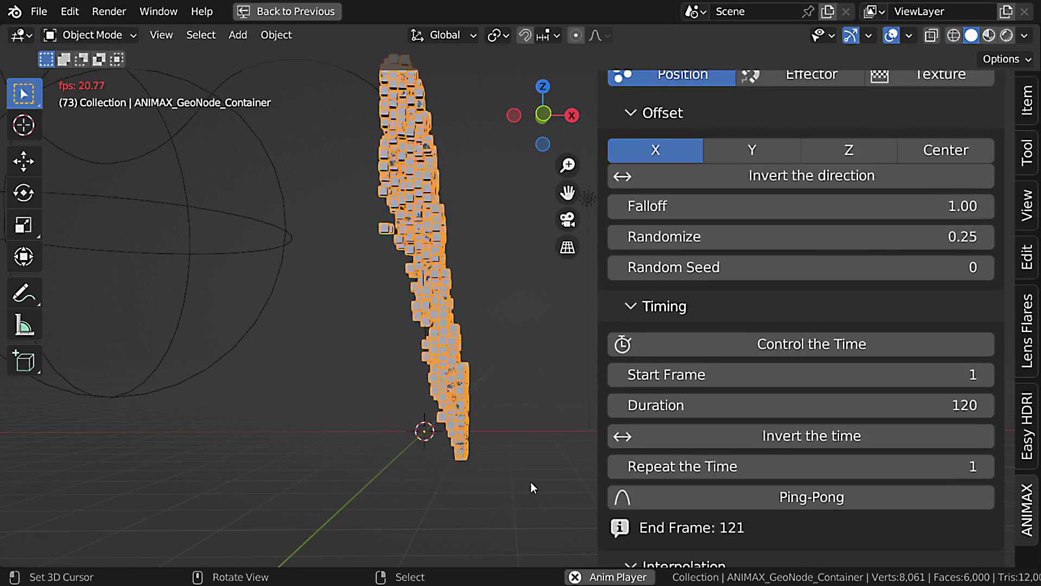
# Add a Noise effect after Move Up and set its Location X, Y and Z to 10.
pyautogui.scroll(10, 814, 434)
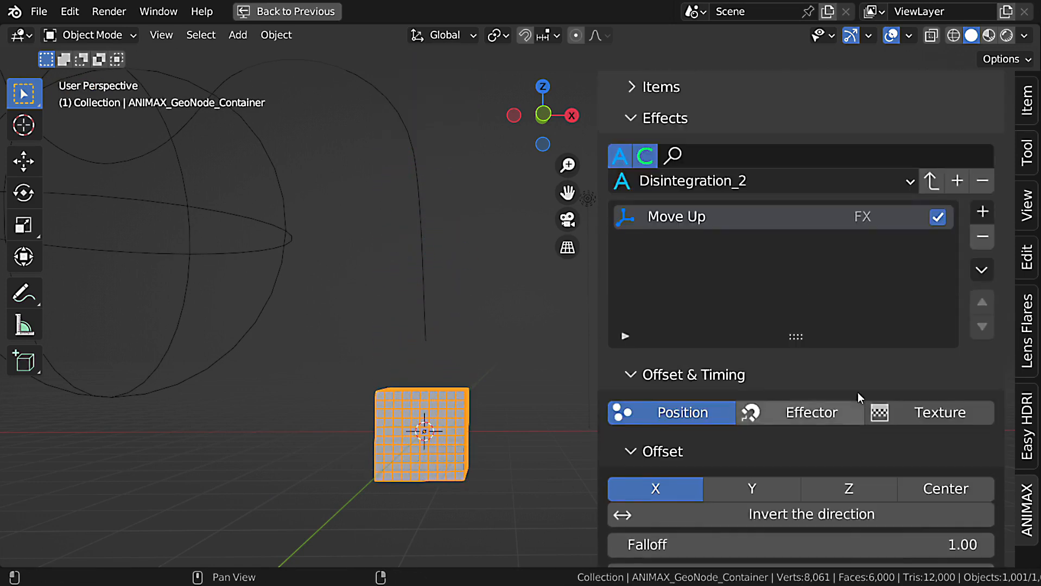
pyautogui.click(982, 213)
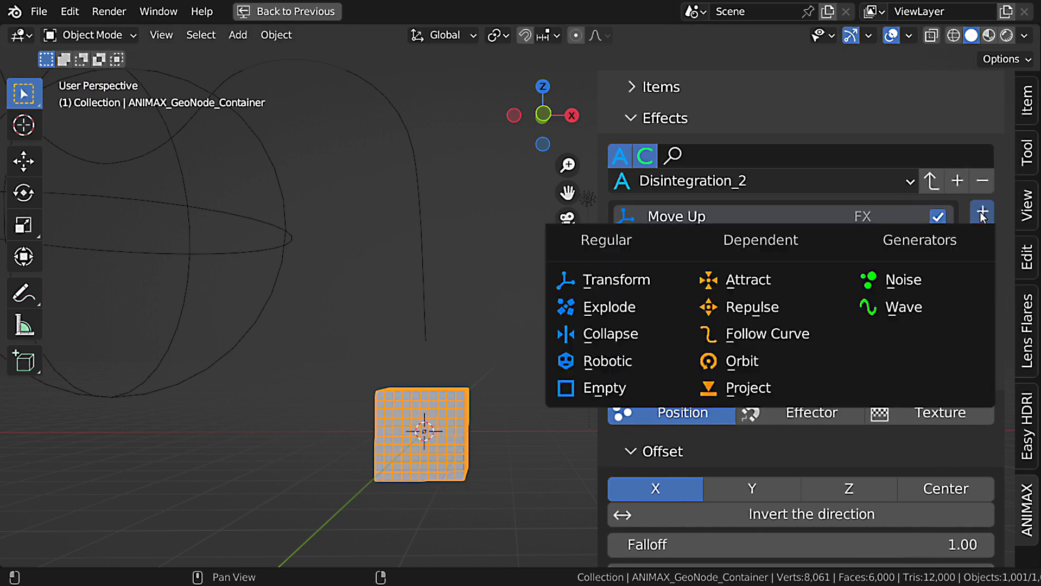
pyautogui.click(905, 280)
pyautogui.scroll(-12, 935, 371)
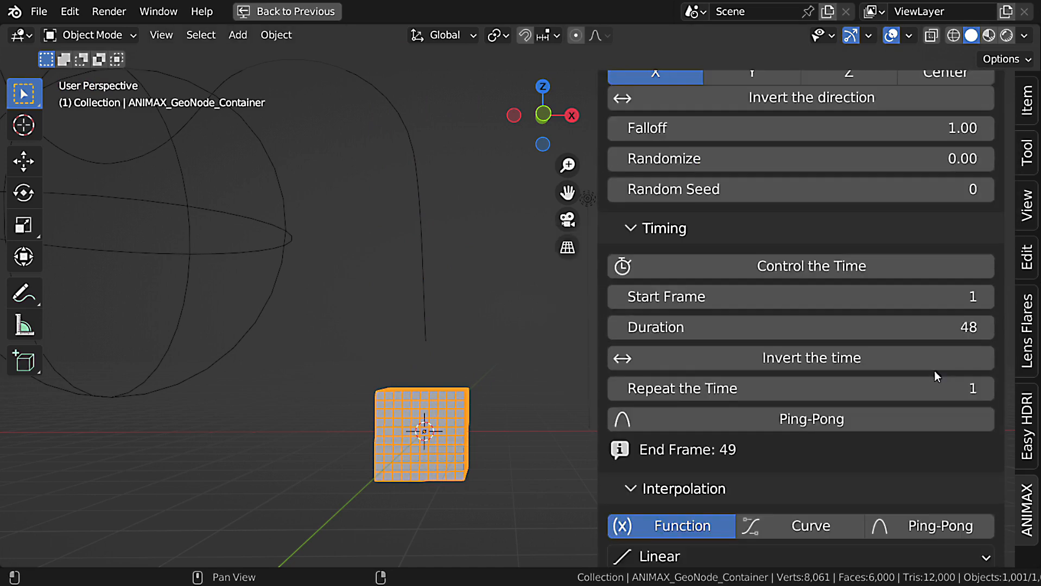
pyautogui.scroll(-8, 935, 370)
pyautogui.moveTo(895, 300); pyautogui.dragTo(896, 350)
pyautogui.write('10')
pyautogui.press('Return')
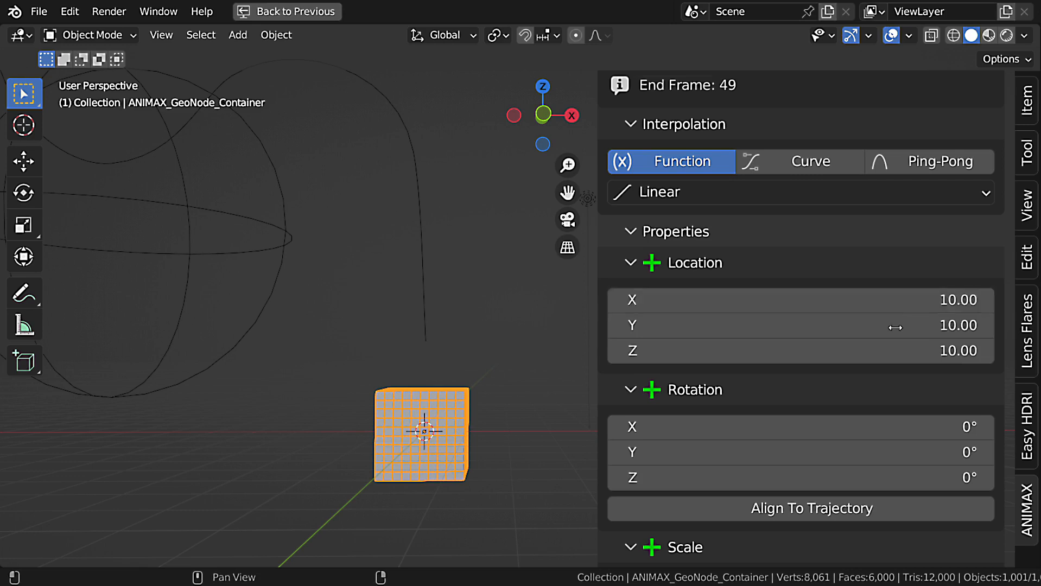
# Set the Noise effect's Frequency to 250, Scale to 2, Detail and Roughness to 0.5 and Distortion to 1, and play the animation.
pyautogui.scroll(-12, 895, 327)
pyautogui.click(884, 410)
pyautogui.press('Tab')
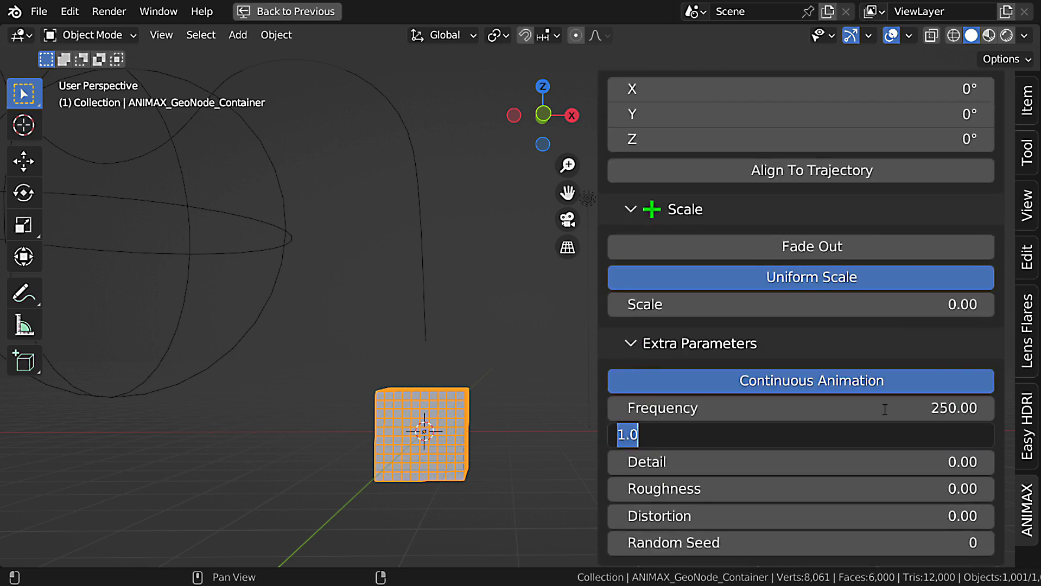
pyautogui.write('2')
pyautogui.press('Tab')
pyautogui.write('.5')
pyautogui.press('Tab')
pyautogui.write('.5')
pyautogui.press('Tab')
pyautogui.write('1')
pyautogui.press('Return')
pyautogui.press('space')
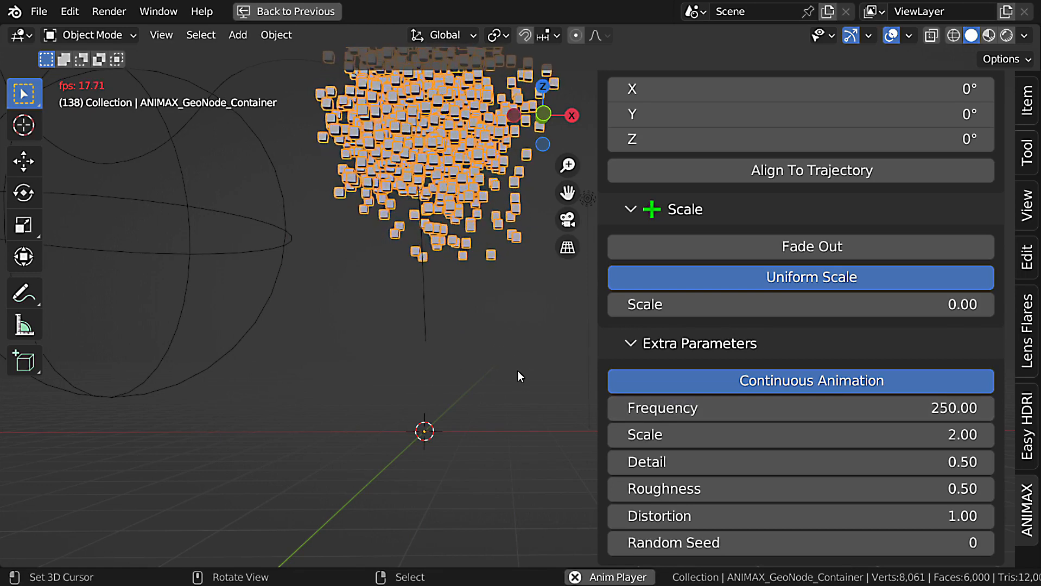
pyautogui.press('Escape')
pyautogui.scroll(15, 857, 353)
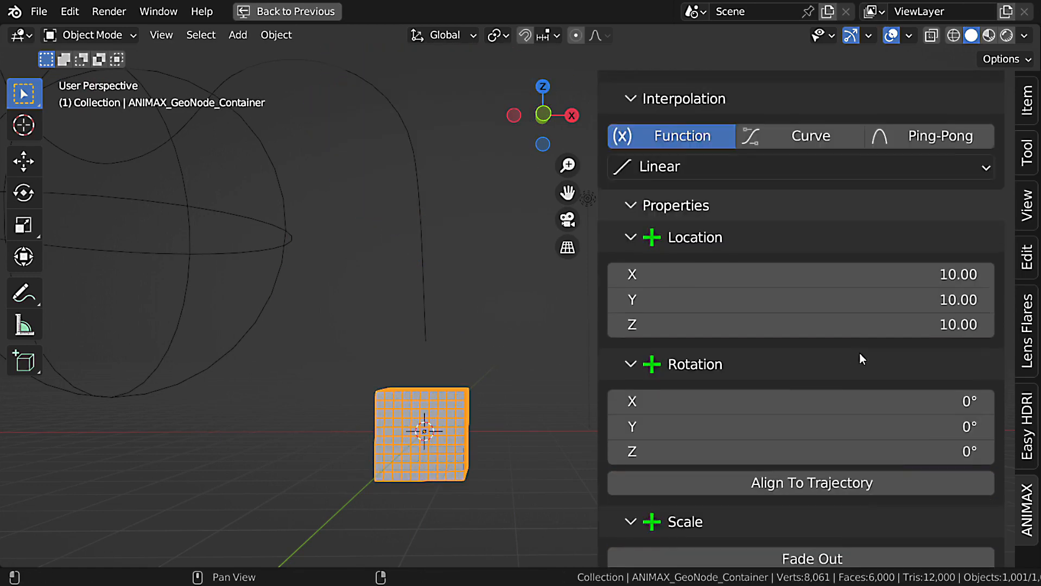
pyautogui.scroll(20, 859, 353)
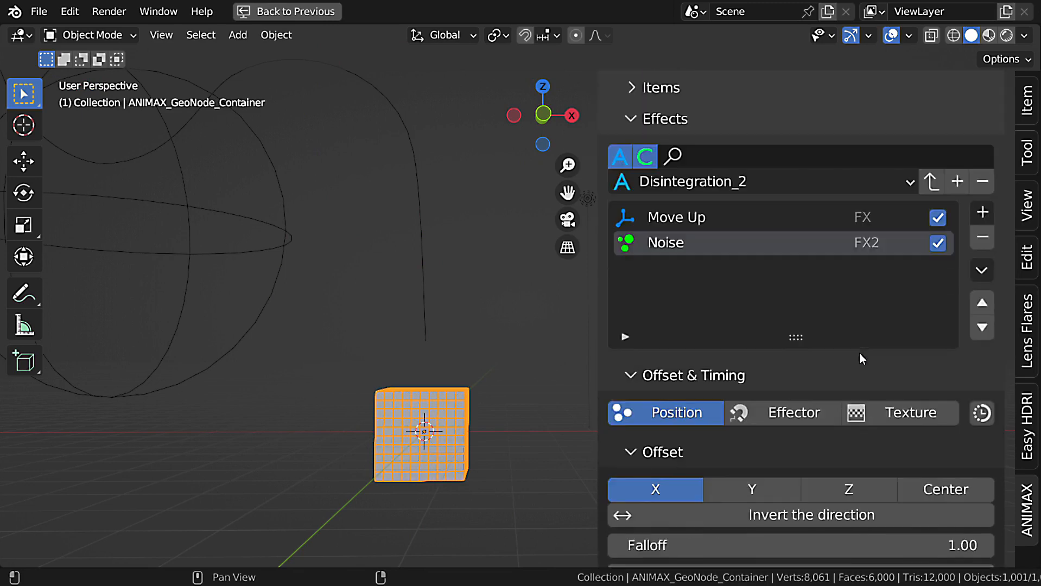
# Link the Noise effect's timing to the Move Up effect FX and play the animation.
pyautogui.click(983, 414)
pyautogui.click(800, 424)
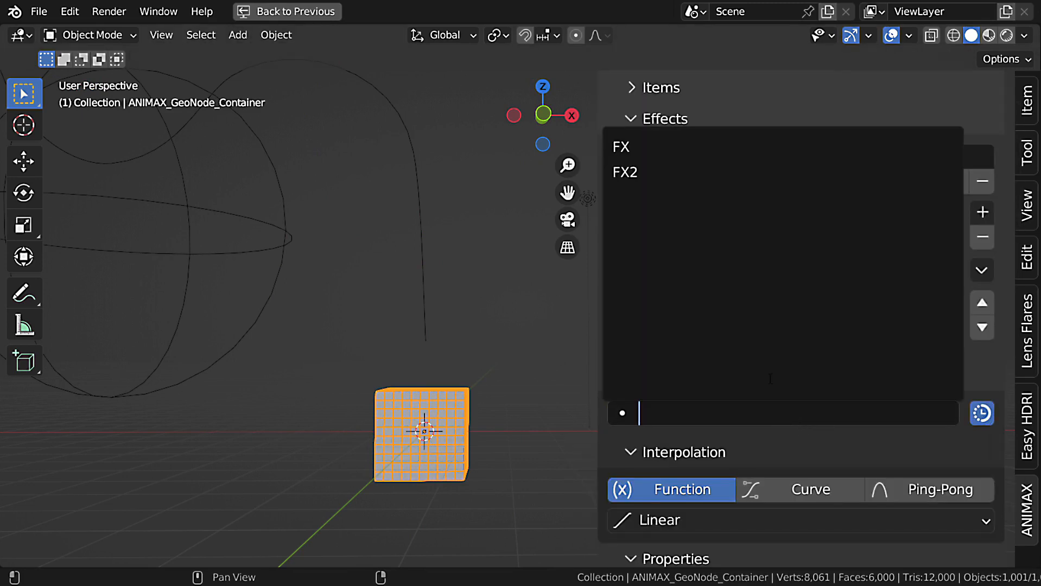
pyautogui.click(654, 146)
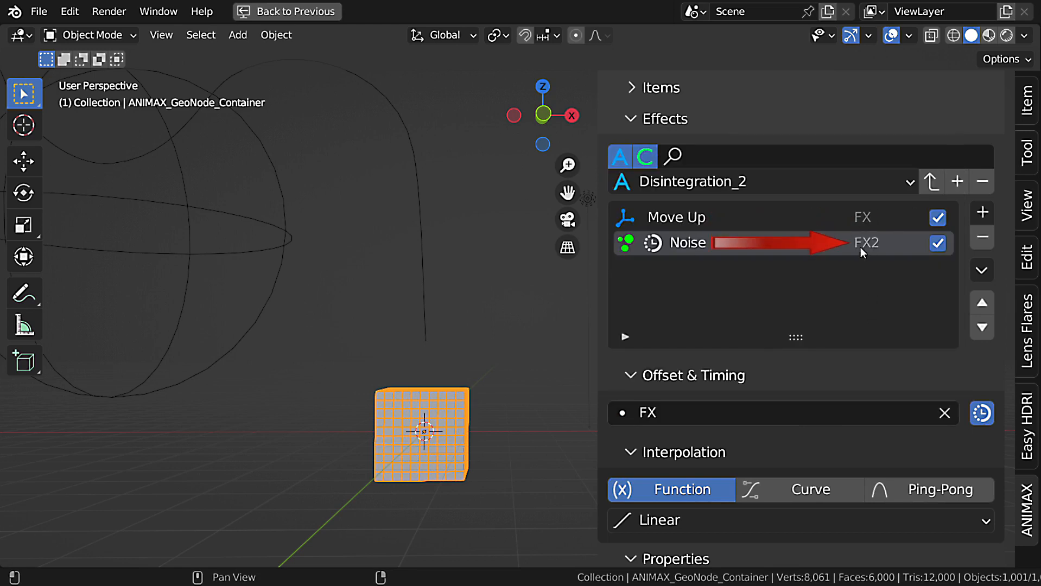
pyautogui.press('space')
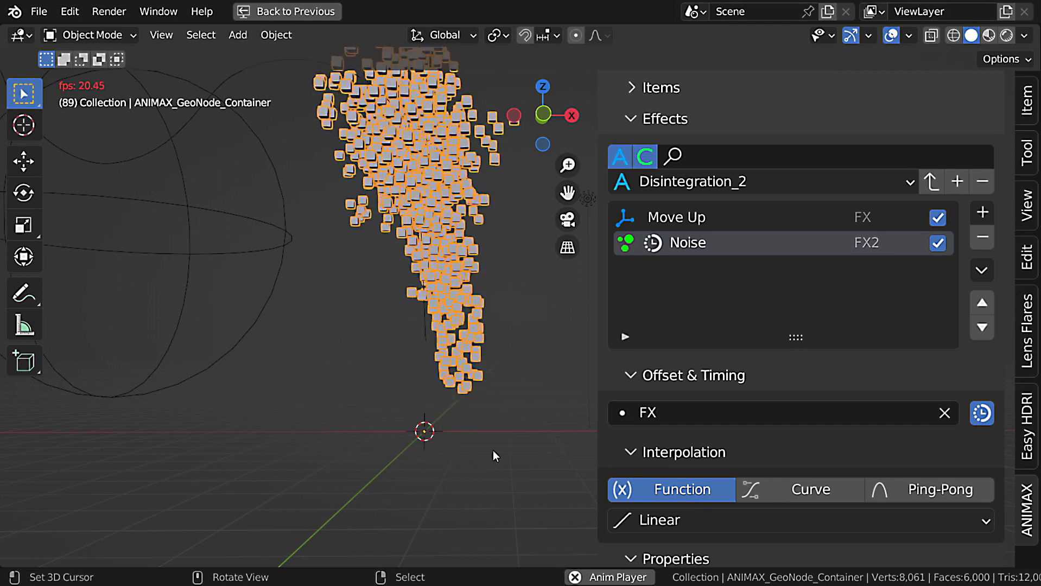
pyautogui.press('Escape')
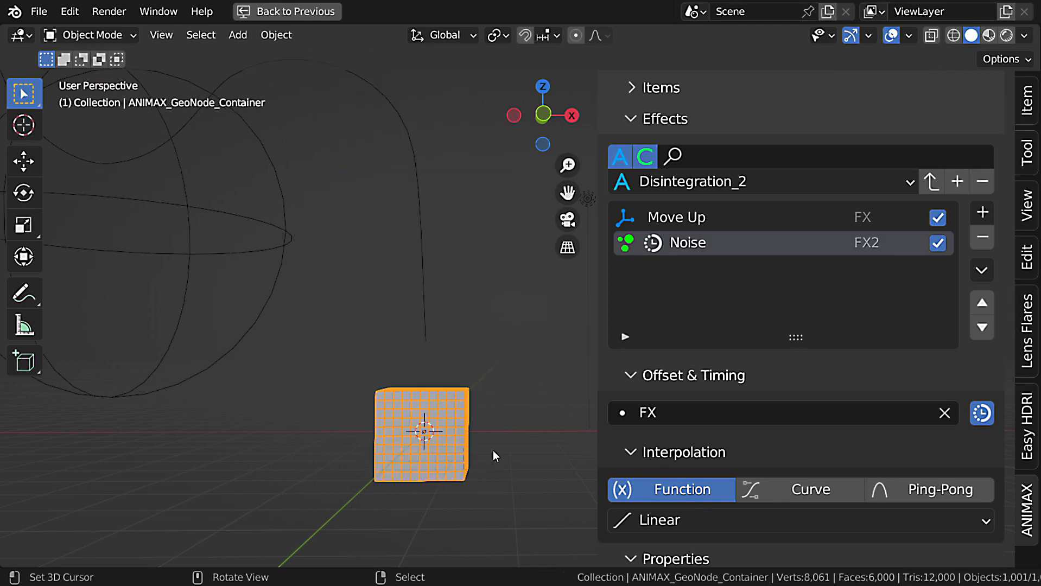
# Select the Move Up effect and collapse its Offset and Timing sections.
pyautogui.click(682, 218)
pyautogui.click(638, 449)
pyautogui.click(638, 483)
pyautogui.scroll(-3, 638, 449)
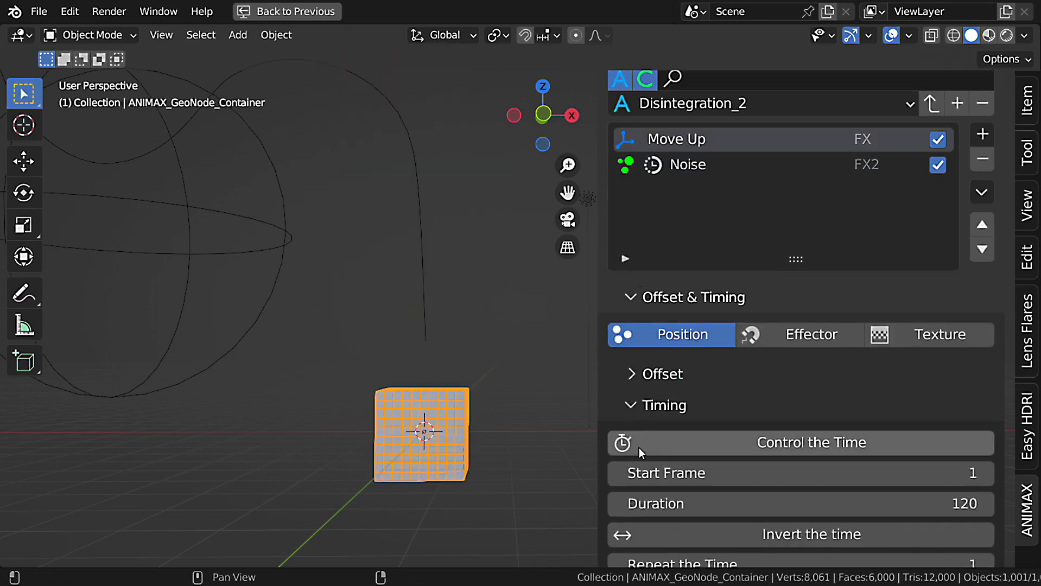
pyautogui.click(631, 406)
pyautogui.scroll(-2, 662, 343)
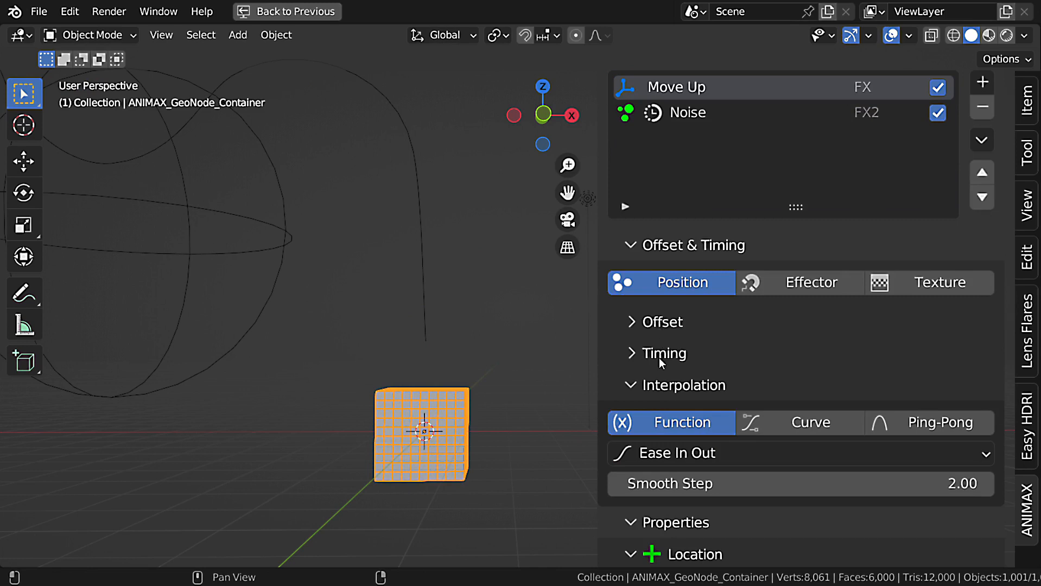
# Switch Noise's interpolation to Curve, add a curve point at about X 0.23, Y 0.70, and play the animation.
pyautogui.click(682, 114)
pyautogui.scroll(-1, 678, 273)
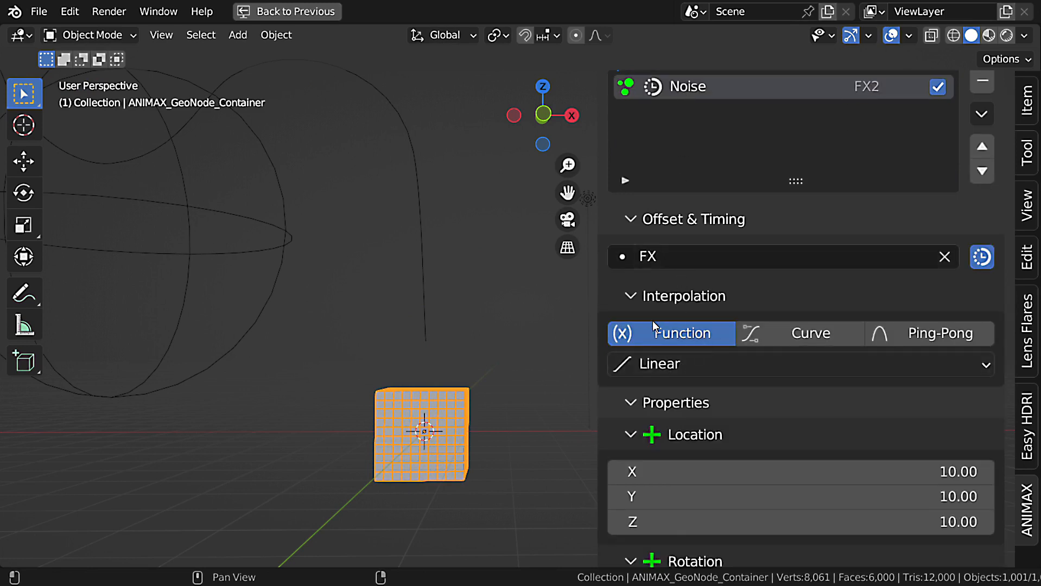
pyautogui.scroll(2, 692, 353)
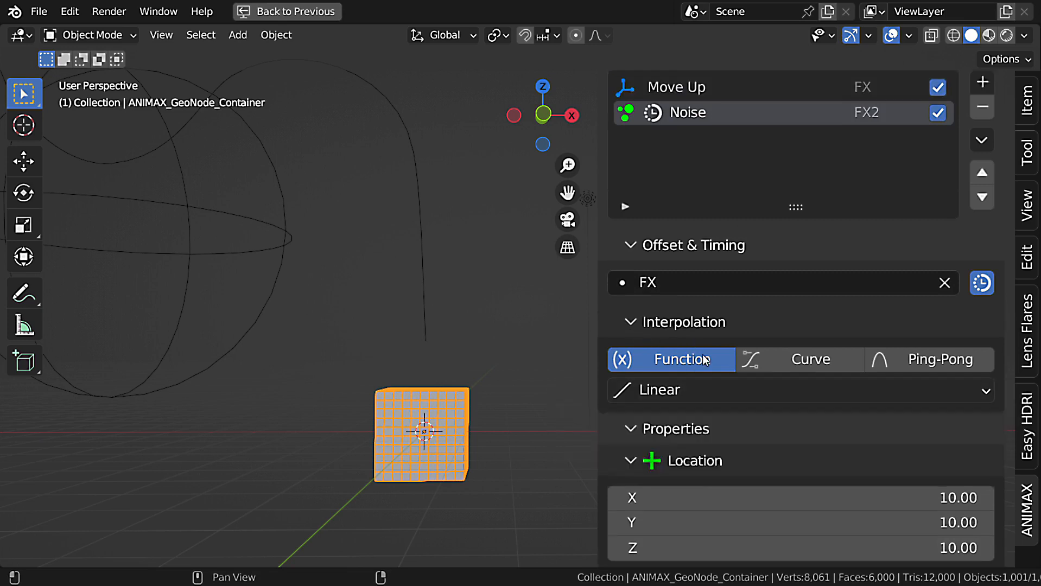
pyautogui.click(786, 393)
pyautogui.scroll(-2, 786, 395)
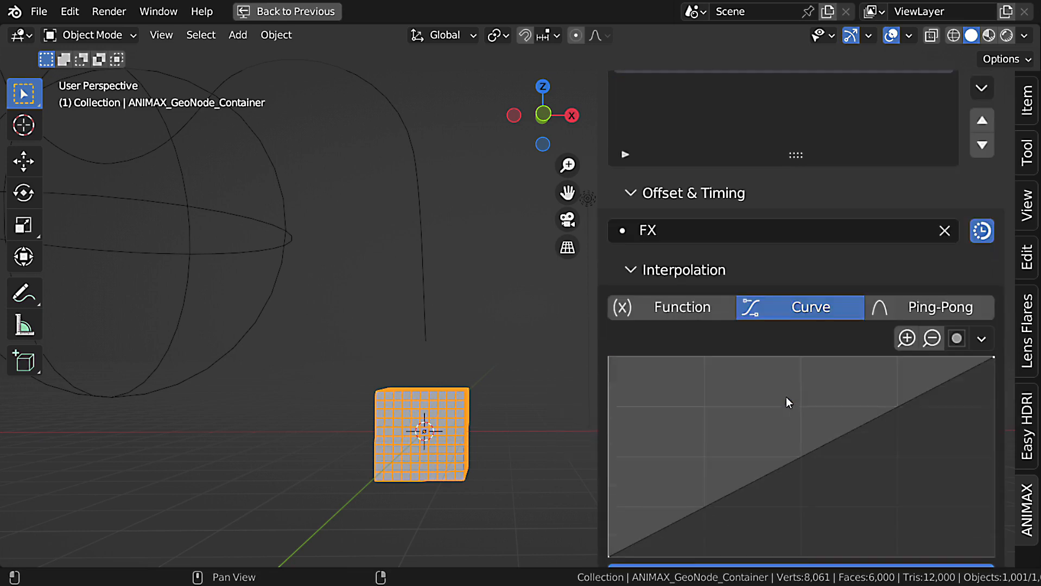
pyautogui.moveTo(721, 462); pyautogui.dragTo(698, 391)
pyautogui.press('space')
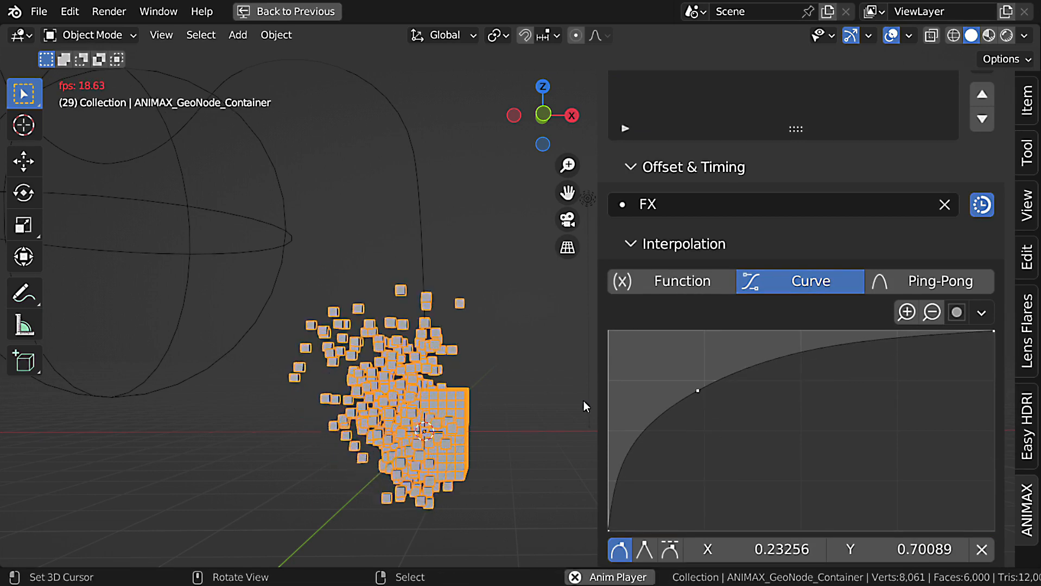
pyautogui.press('Escape')
# Lower the Noise curve's point to about X 0.23, Y 0.43 and play the animation.
pyautogui.moveTo(698, 391); pyautogui.dragTo(695, 445)
pyautogui.press('space')
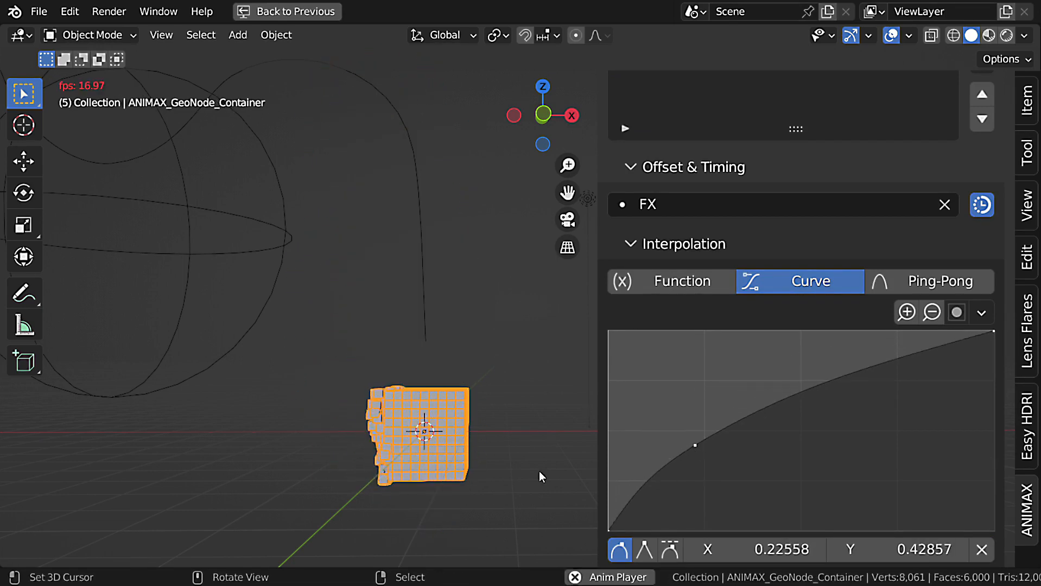
pyautogui.press('Escape')
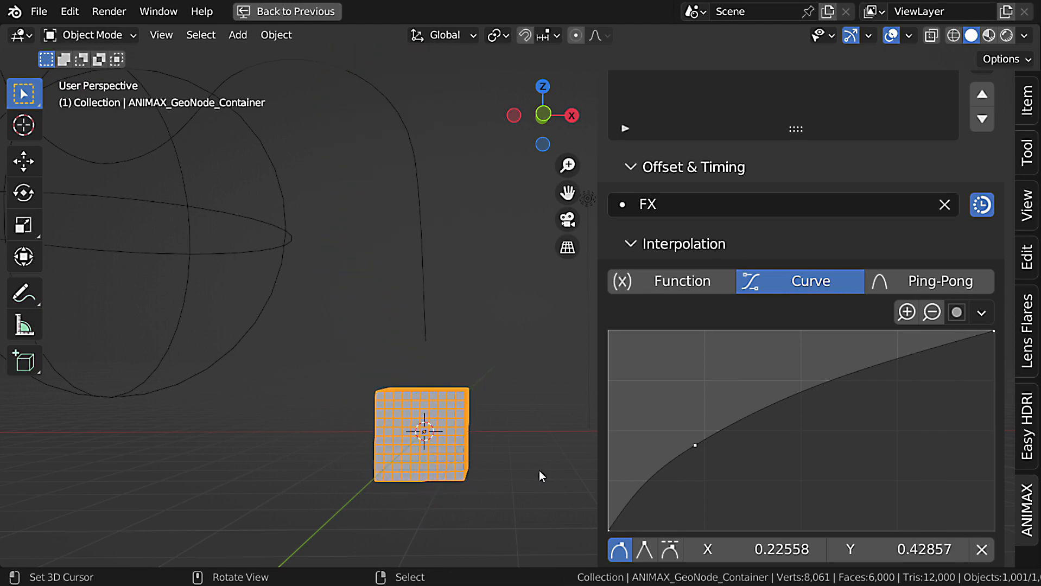
# Add a Transform effect after Noise and name it Rotation.
pyautogui.scroll(8, 783, 352)
pyautogui.scroll(2, 783, 358)
pyautogui.click(983, 240)
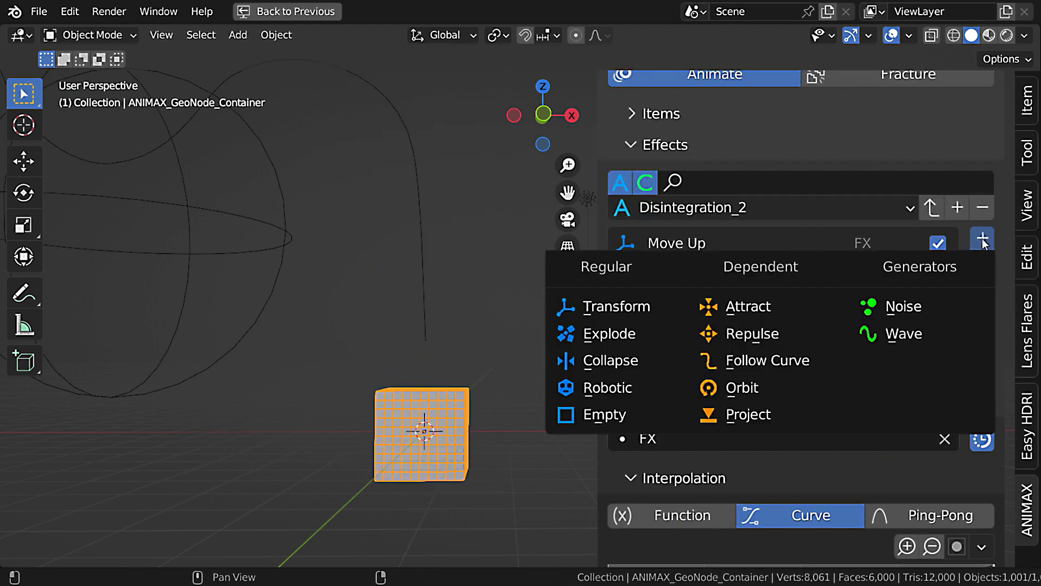
pyautogui.click(669, 308)
pyautogui.doubleClick(676, 298)
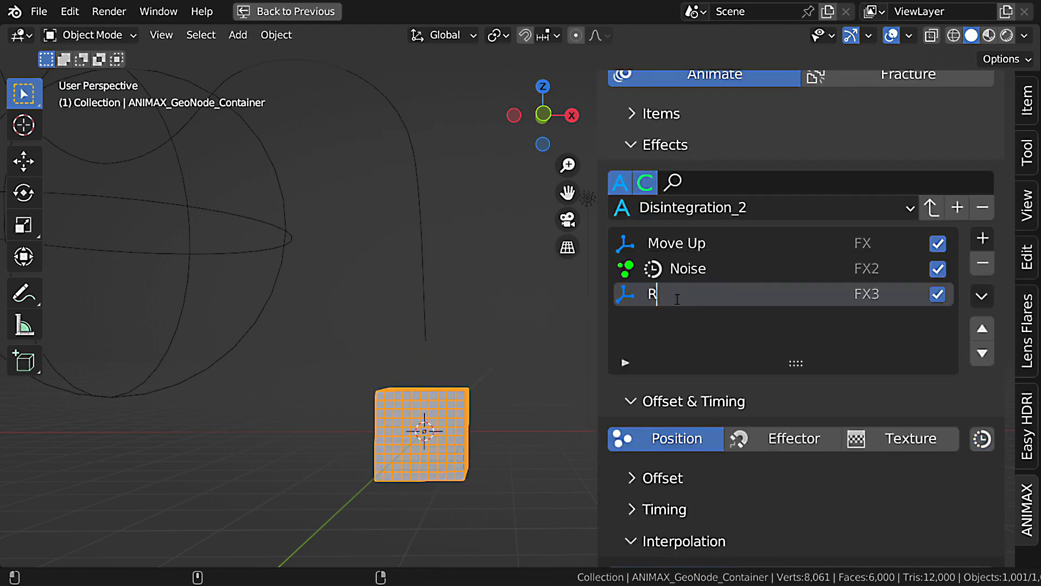
pyautogui.write('Rotation')
pyautogui.press('Return')
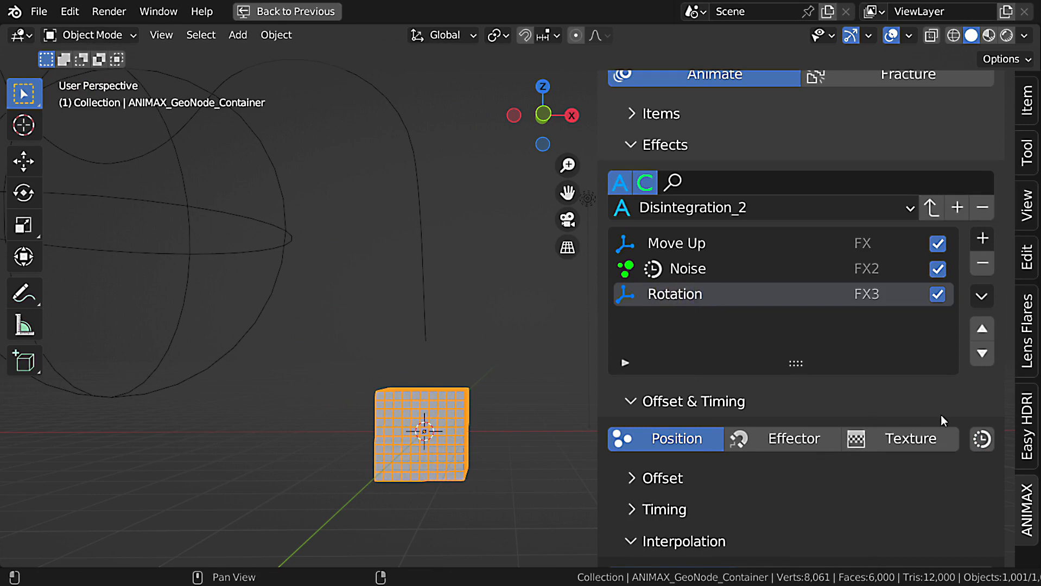
# Link the Rotation effect's timing to the Move Up effect FX.
pyautogui.click(982, 438)
pyautogui.click(813, 440)
pyautogui.click(702, 173)
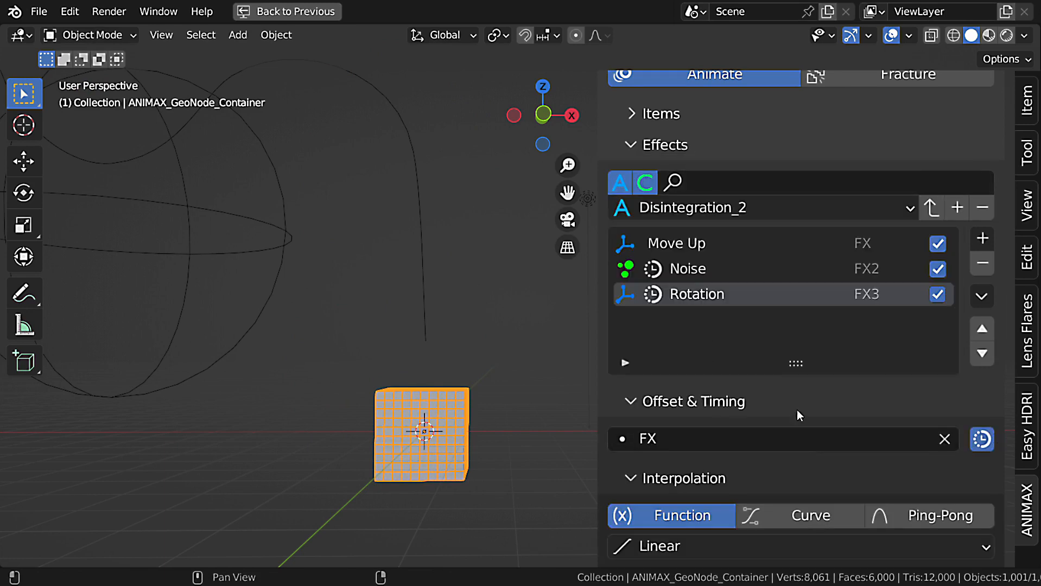
# Set the Rotation effect's rotation Randomize X, Y and Z to 360° and play the animation.
pyautogui.scroll(-5, 851, 406)
pyautogui.scroll(-10, 854, 411)
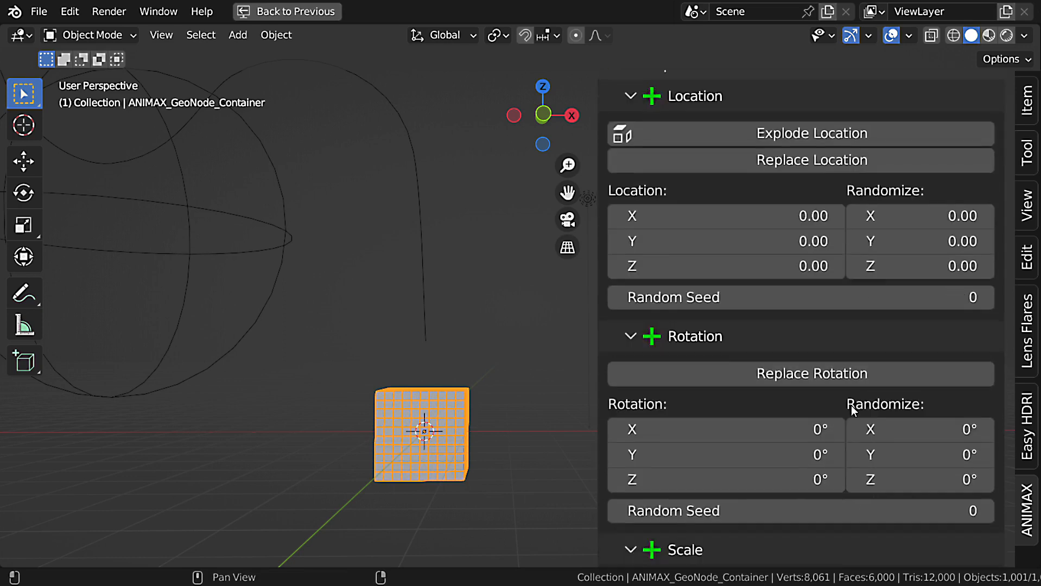
pyautogui.moveTo(923, 378); pyautogui.dragTo(923, 428)
pyautogui.write('360')
pyautogui.press('Return')
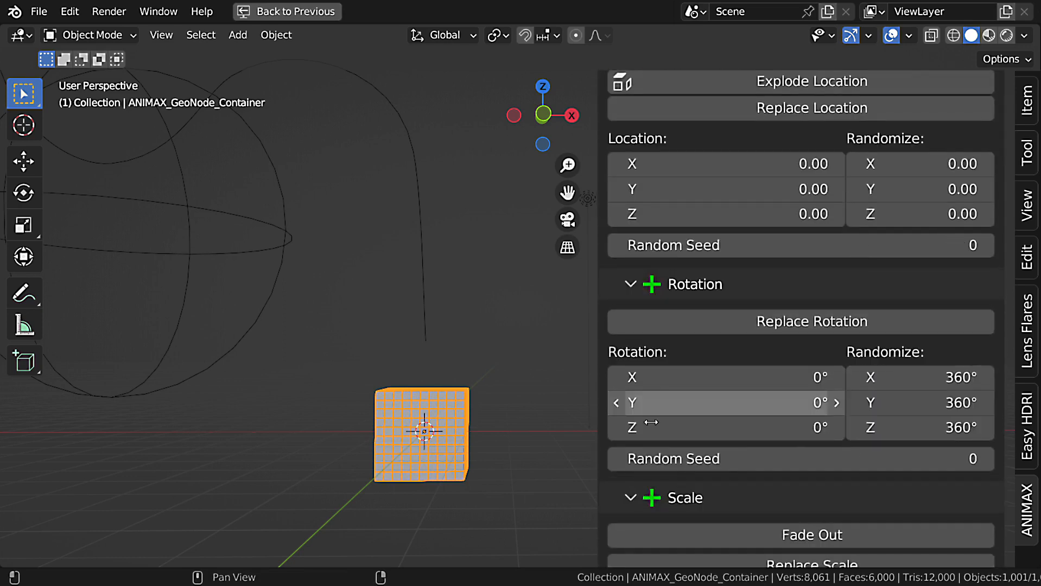
pyautogui.press('space')
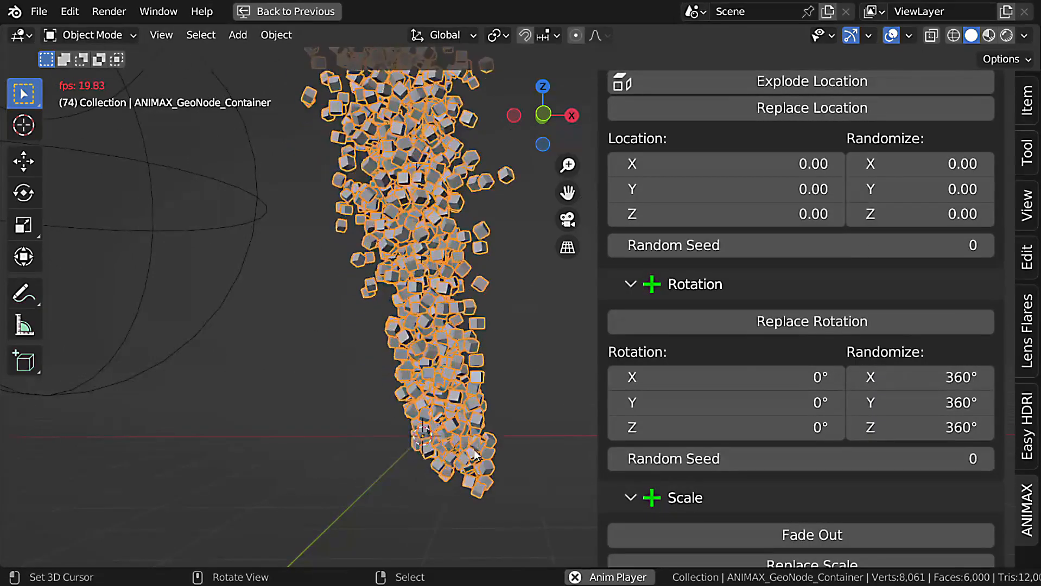
pyautogui.press('Escape')
# Switch Rotation's interpolation to Curve, add a point at about X 0.27, Y 0.63, and play the animation.
pyautogui.scroll(10, 806, 377)
pyautogui.click(794, 334)
pyautogui.scroll(-2, 699, 473)
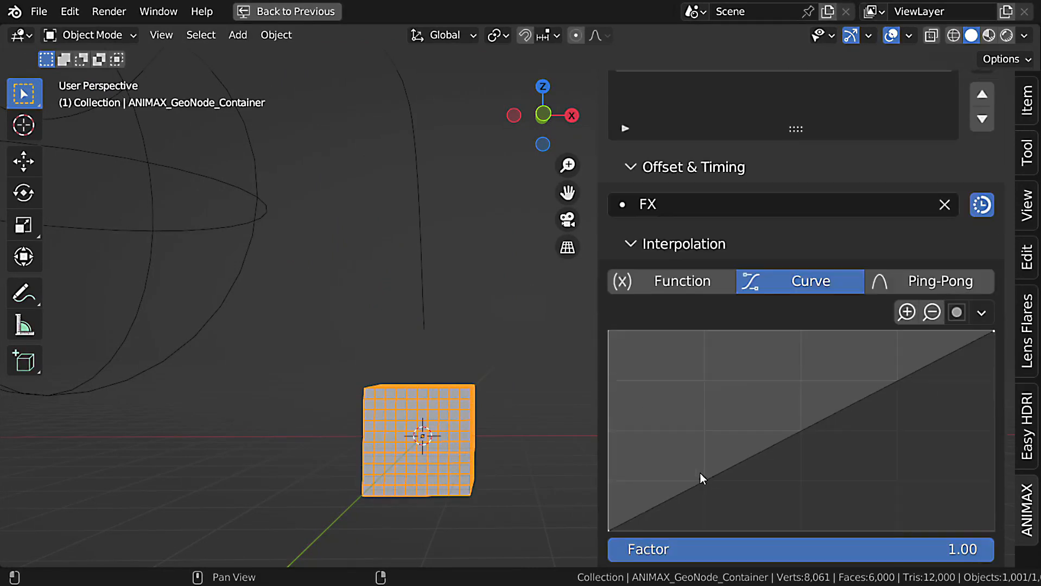
pyautogui.press('space')
pyautogui.press('space')
pyautogui.moveTo(746, 459); pyautogui.dragTo(715, 411)
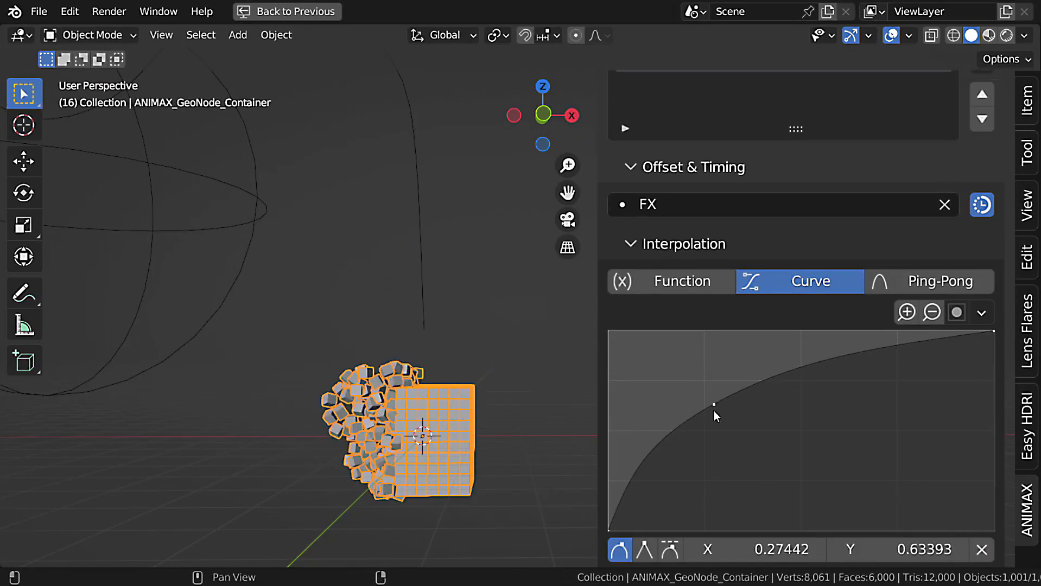
pyautogui.press('space')
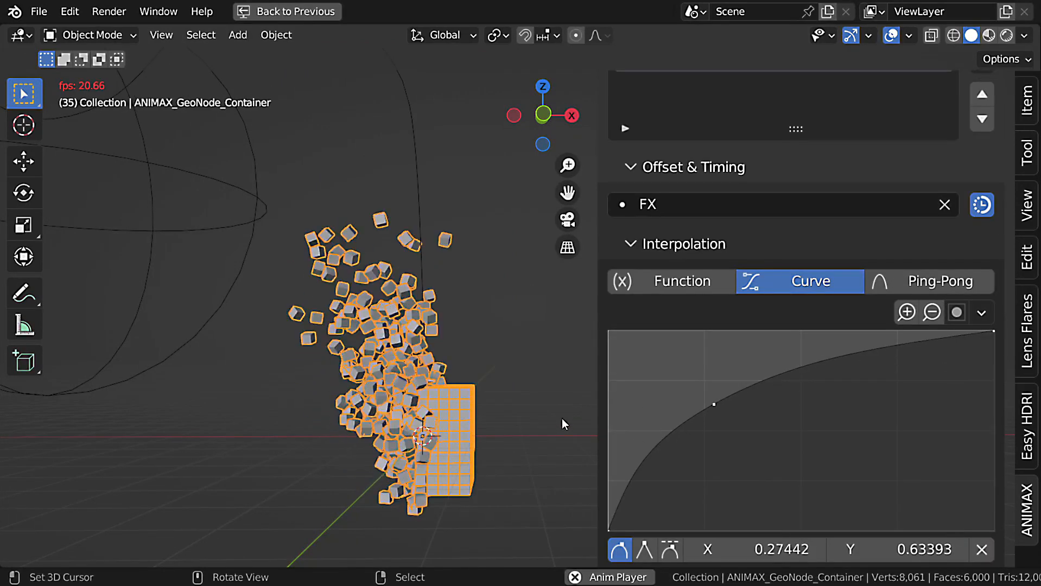
pyautogui.press('space')
pyautogui.hotkey('shift', 'Left')
# Lower the Noise effect's interpolation curve point slightly and play the animation.
pyautogui.scroll(4, 690, 244)
pyautogui.click(691, 138)
pyautogui.scroll(-3, 690, 313)
pyautogui.moveTo(695, 470); pyautogui.dragTo(704, 484)
pyautogui.press('space')
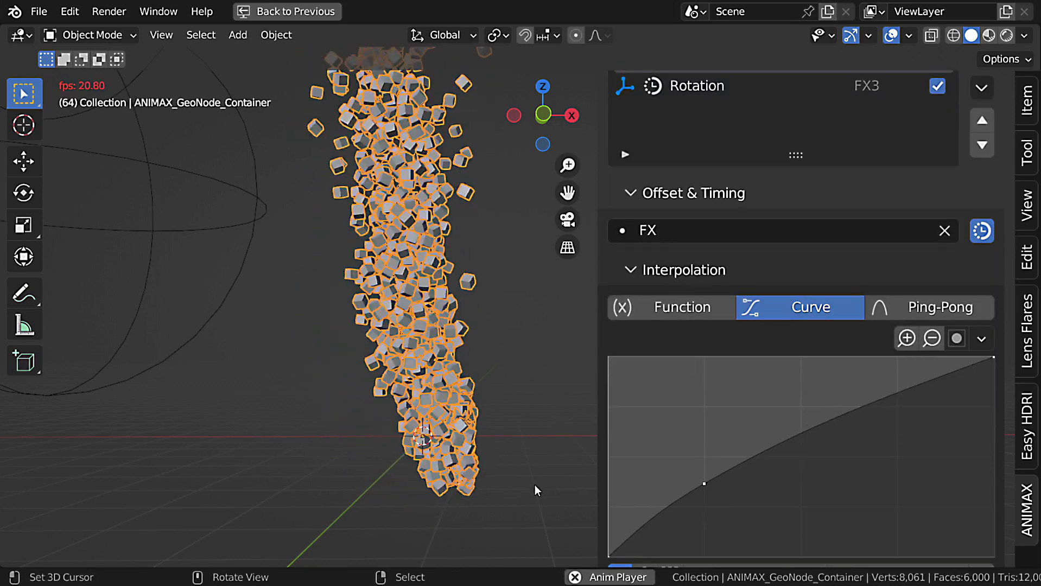
pyautogui.press('space')
pyautogui.hotkey('shift', 'Left')
# Add a Transform effect after Rotation and name it Random Scale.
pyautogui.scroll(5, 758, 313)
pyautogui.click(734, 215)
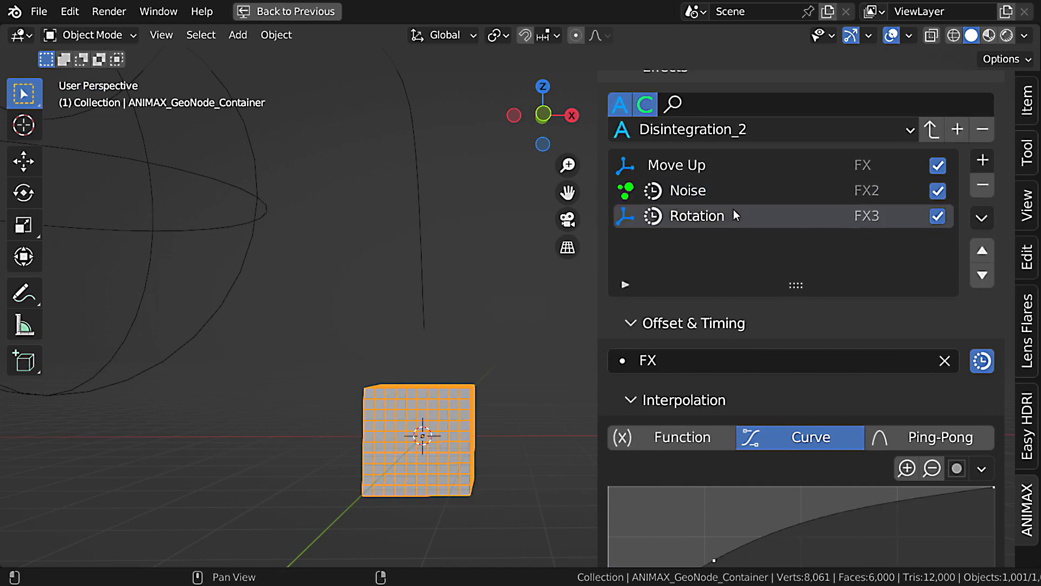
pyautogui.click(983, 163)
pyautogui.click(605, 225)
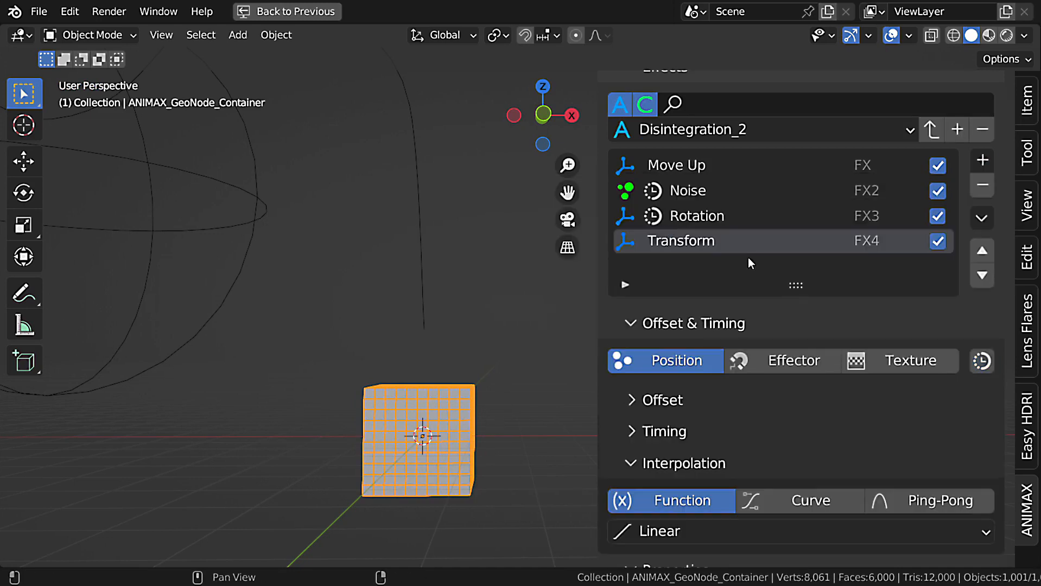
pyautogui.doubleClick(730, 235)
pyautogui.write('Random Scale')
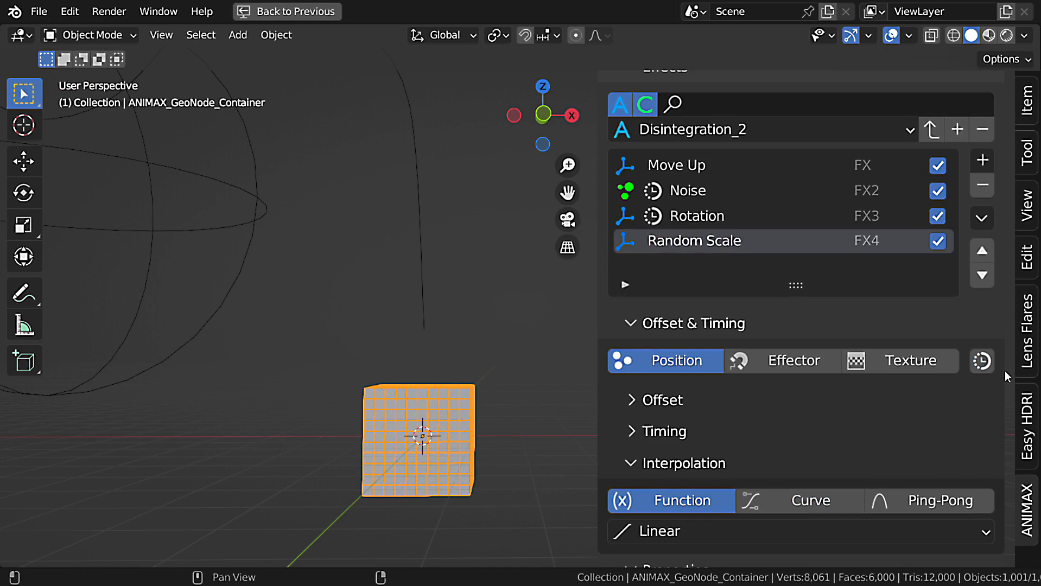
# Link the Random Scale effect's timing to the Move Up effect FX.
pyautogui.click(982, 361)
pyautogui.click(839, 362)
pyautogui.click(705, 88)
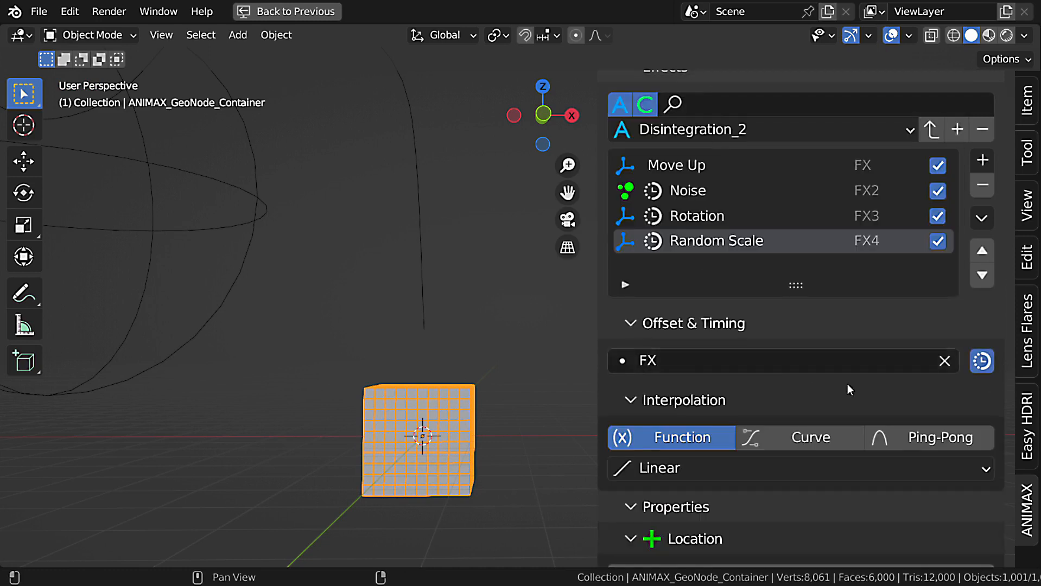
# Enable Replace Scale for Random Scale, set Scale to 0.5 and Randomize to 1, and play the animation.
pyautogui.scroll(-15, 897, 416)
pyautogui.click(806, 380)
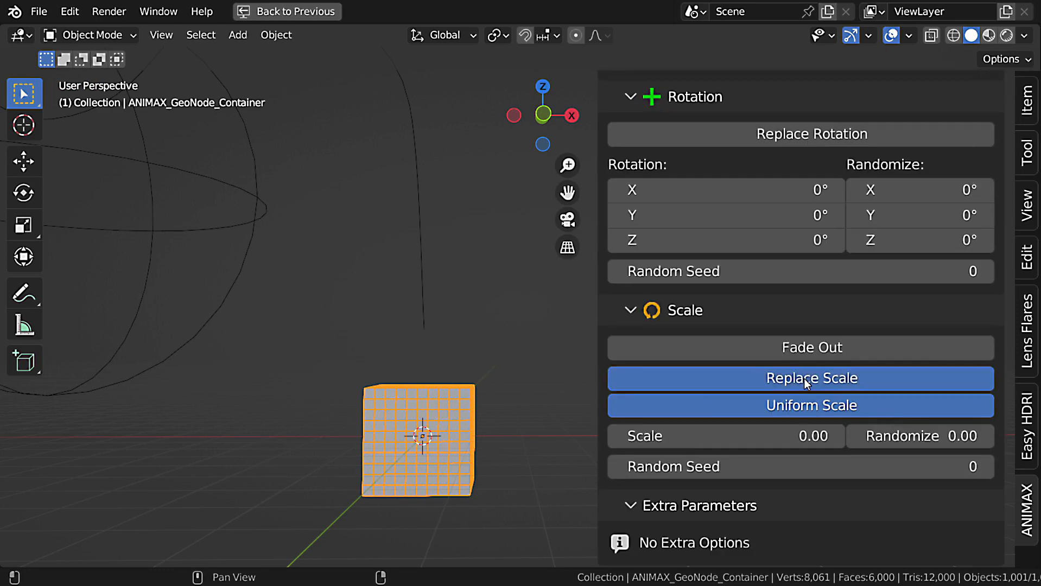
pyautogui.click(784, 442)
pyautogui.write('.5')
pyautogui.press('Return')
pyautogui.click(921, 435)
pyautogui.write('1')
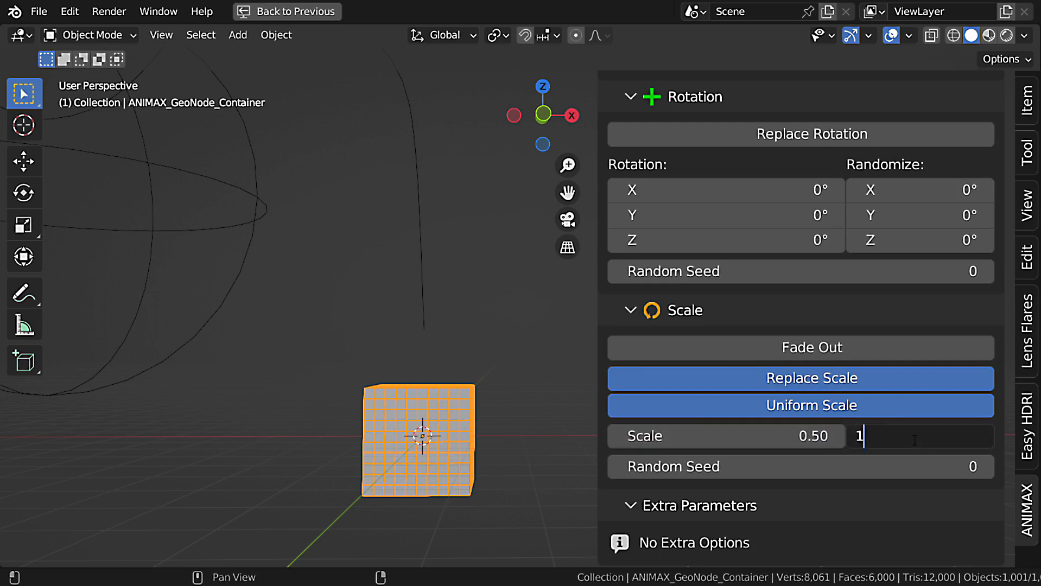
pyautogui.press('Return')
pyautogui.press('space')
# Raise Random Scale's Randomize to about 2.14, set its Scale to 1, and play the animation.
pyautogui.press('space')
pyautogui.moveTo(917, 437); pyautogui.dragTo(977, 437)
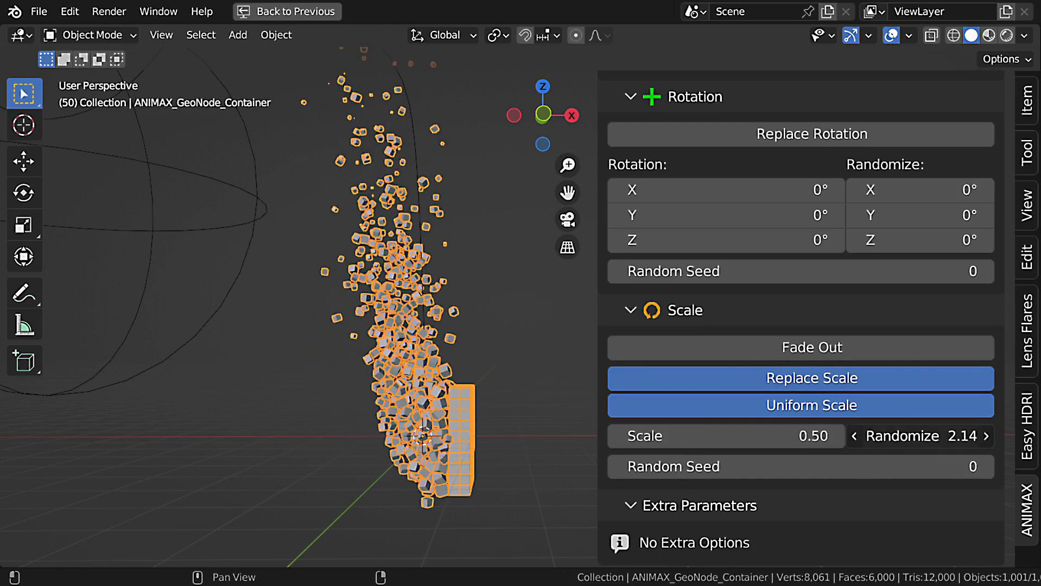
pyautogui.click(793, 438)
pyautogui.write('1')
pyautogui.press('Return')
pyautogui.hotkey('shift', 'Left')
pyautogui.press('space')
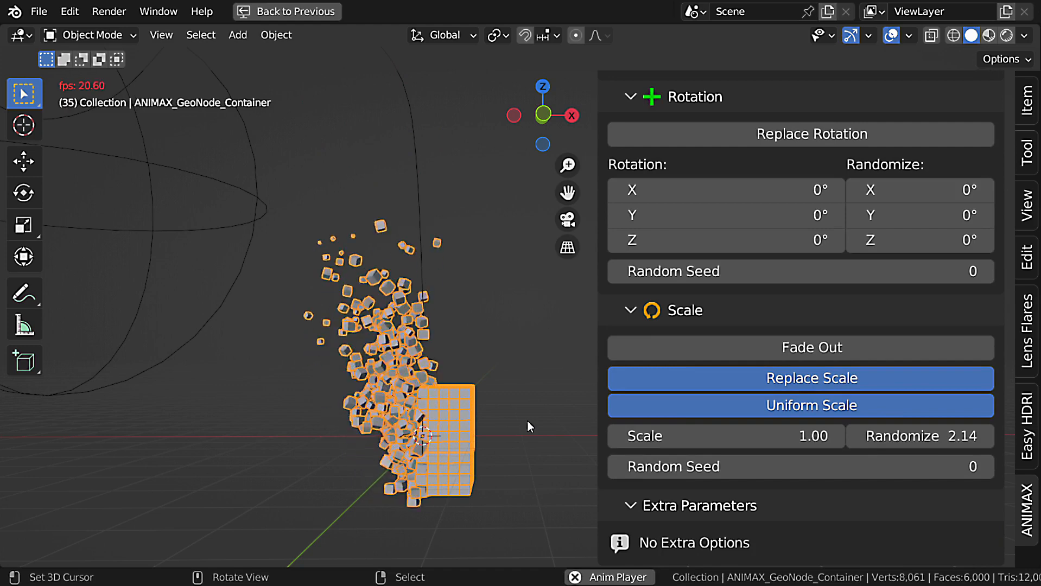
pyautogui.press('Escape')
# Set Random Scale's Randomize to 1.5 and play the animation.
pyautogui.doubleClick(921, 436)
pyautogui.write('1.5')
pyautogui.press('Return')
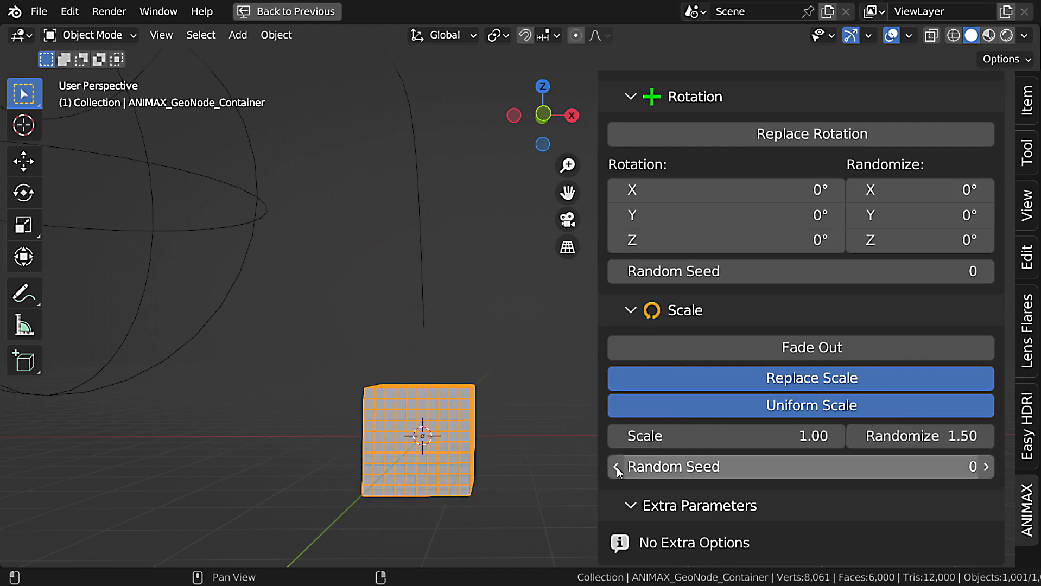
pyautogui.press('space')
pyautogui.press('space')
# Set Random Scale's interpolation function to Ease Out and play the animation from the start.
pyautogui.scroll(15, 783, 429)
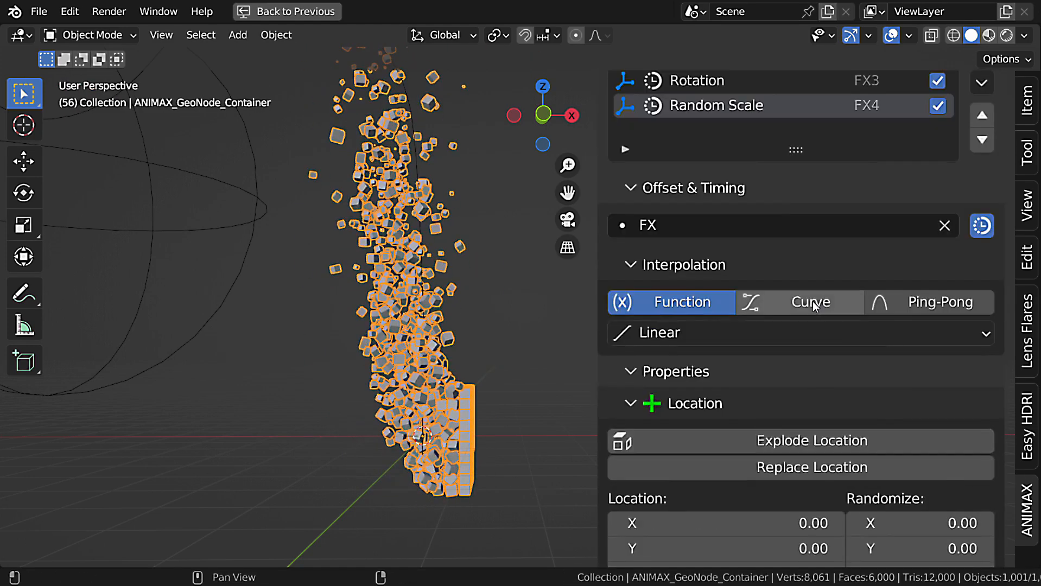
pyautogui.click(806, 302)
pyautogui.click(695, 311)
pyautogui.click(700, 332)
pyautogui.click(712, 254)
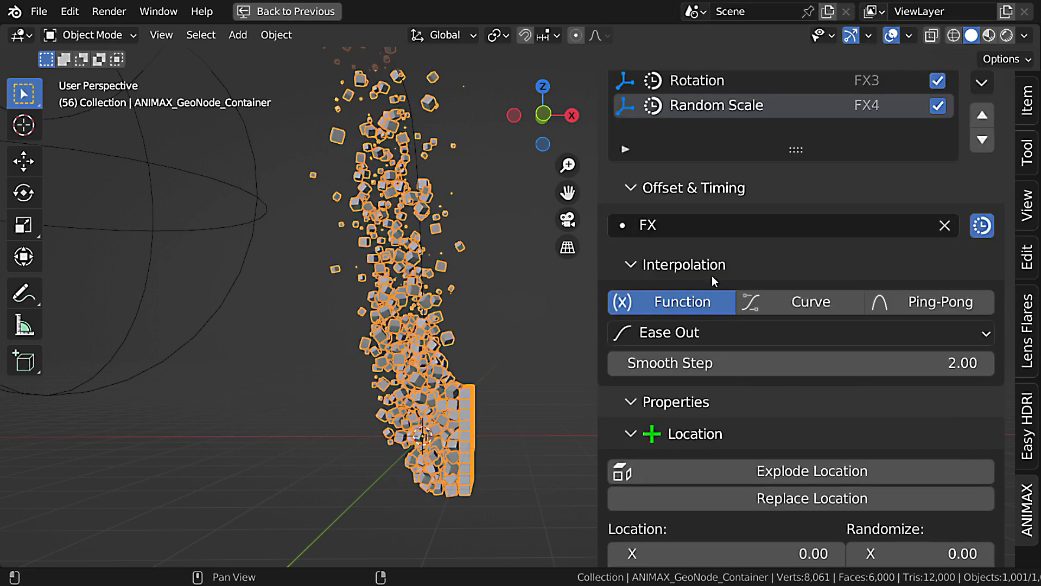
pyautogui.hotkey('shift', 'Left')
pyautogui.press('space')
pyautogui.press('Escape')
pyautogui.scroll(-15, 802, 358)
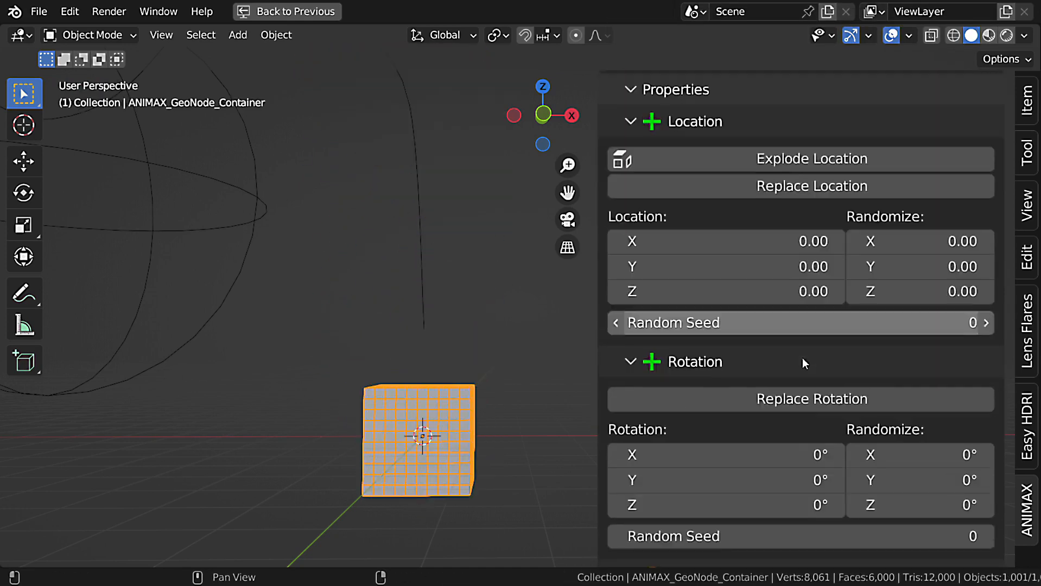
# Set Random Scale's Scale to 0.5 and play the animation.
pyautogui.doubleClick(726, 436)
pyautogui.write('0.5')
pyautogui.press('Return')
pyautogui.press('space')
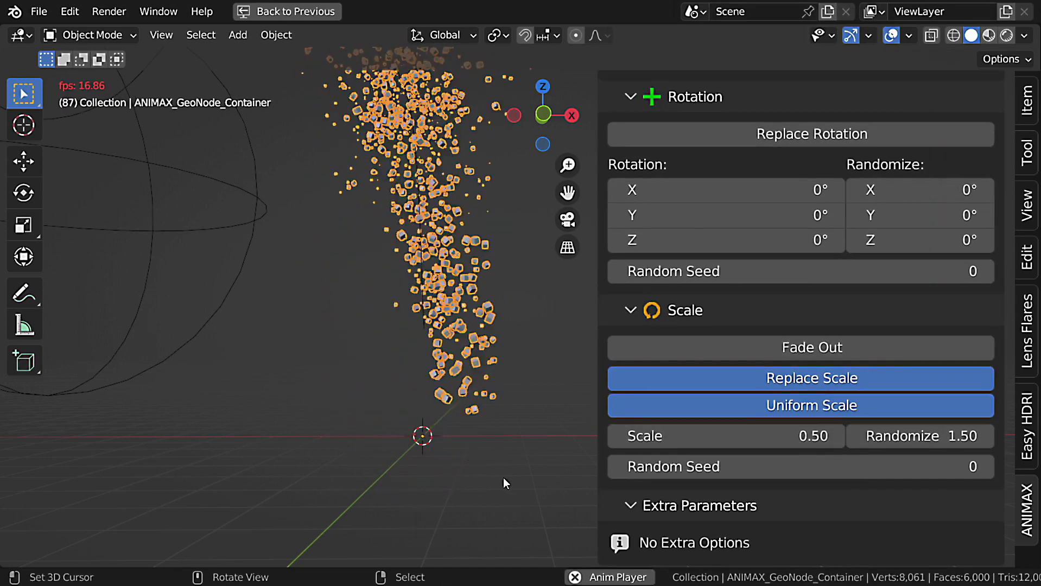
pyautogui.scroll(-1, 504, 478)
pyautogui.keyDown('shift'); pyautogui.moveTo(485, 326); pyautogui.dragTo(488, 358, button='middle'); pyautogui.keyUp('shift')
pyautogui.keyDown('shift'); pyautogui.moveTo(452, 111); pyautogui.dragTo(435, 187, button='middle'); pyautogui.keyUp('shift')
pyautogui.press('Escape')
# Add a Transform effect named "Fade out" to Disintegration_2 and link its timing to FX.
pyautogui.scroll(15, 925, 346)
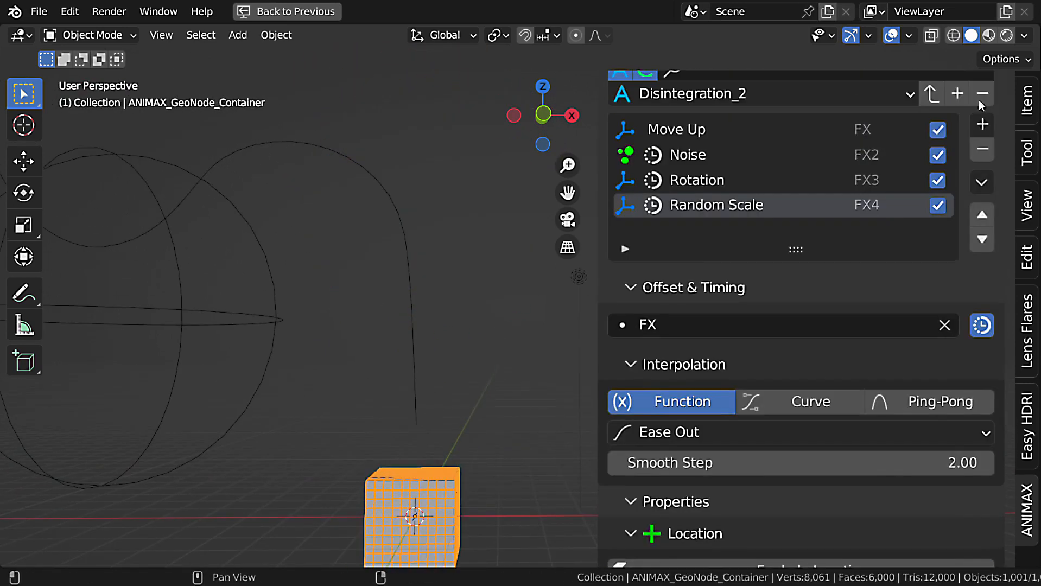
pyautogui.click(983, 124)
pyautogui.click(616, 192)
pyautogui.doubleClick(721, 231)
pyautogui.write('F')
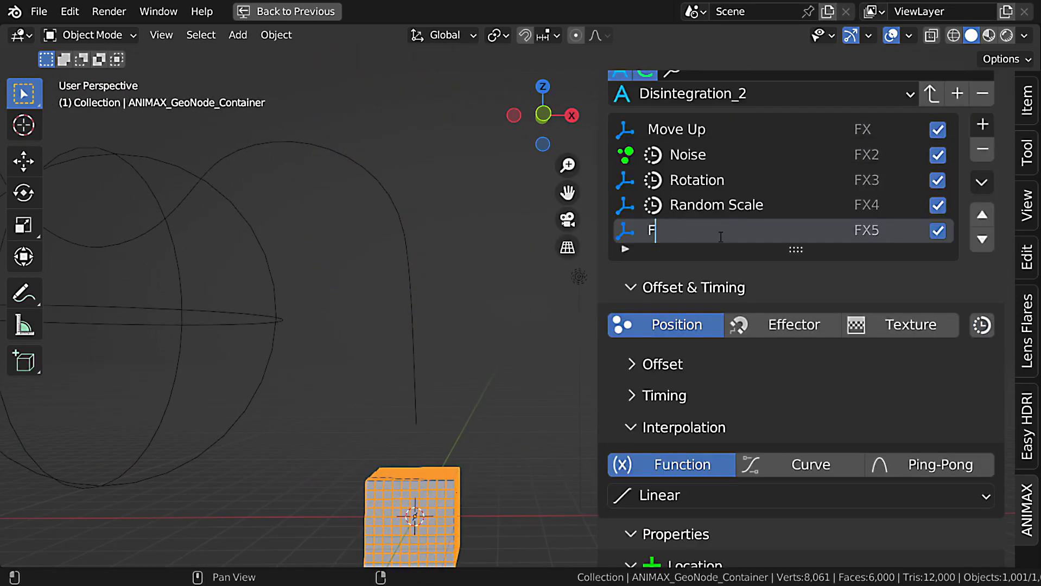
pyautogui.write('ade out')
pyautogui.press('Return')
pyautogui.click(982, 326)
pyautogui.click(722, 58)
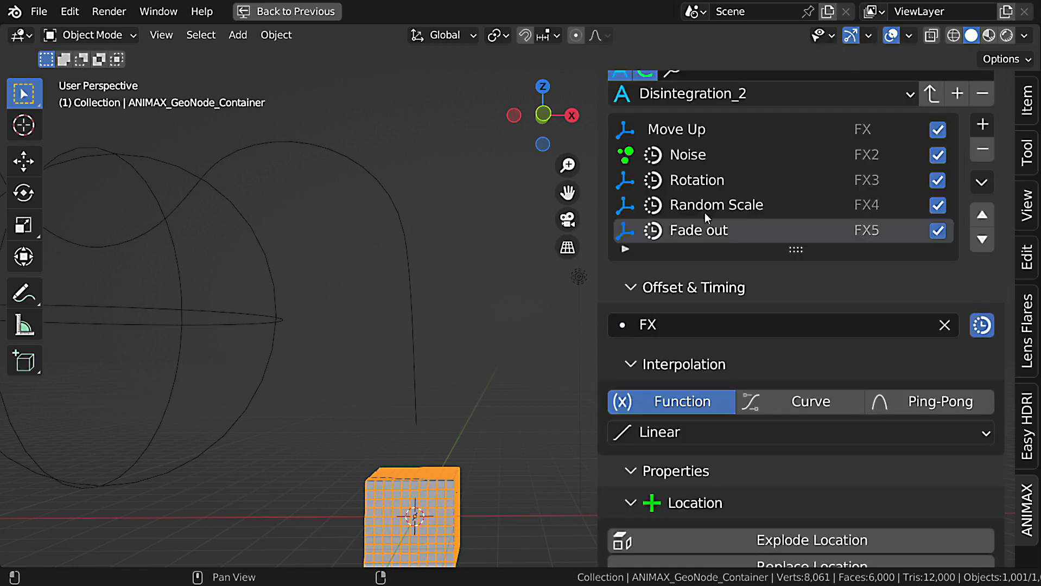
# Enable Replace Scale for the Fade out effect and play the animation to a mid-disintegration frame.
pyautogui.scroll(-15, 868, 365)
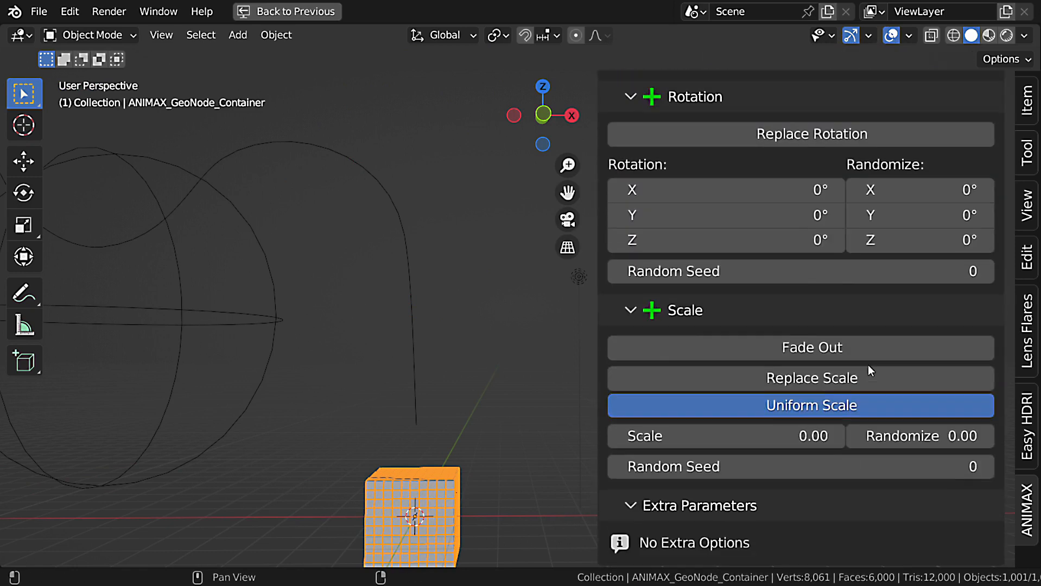
pyautogui.click(789, 379)
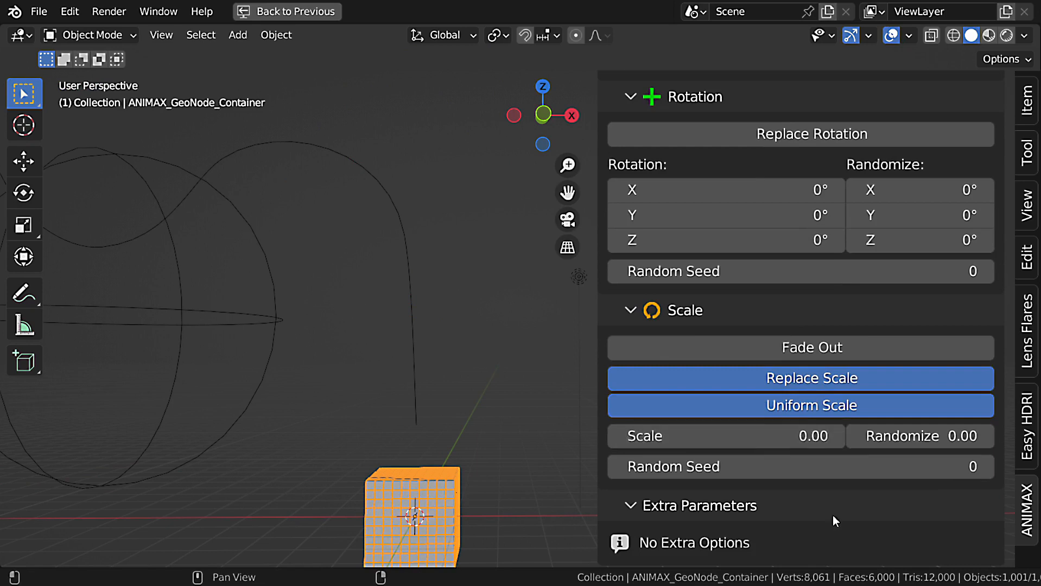
pyautogui.scroll(8, 870, 456)
pyautogui.scroll(8, 870, 456)
pyautogui.press('space')
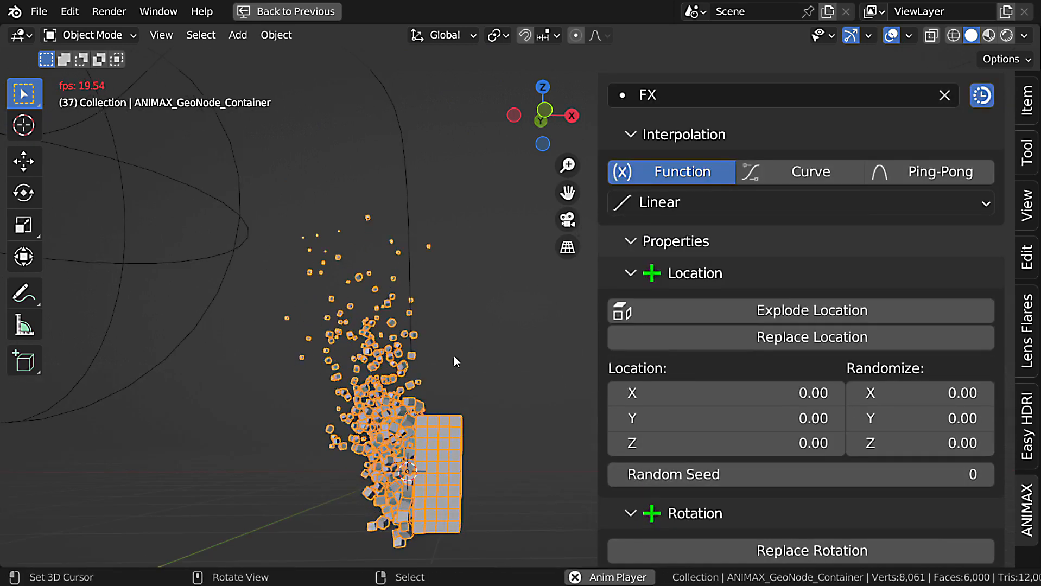
pyautogui.press('space')
pyautogui.press('Left')
pyautogui.press('Left')
pyautogui.press('Left')
pyautogui.press('Left')
pyautogui.press('Left')
pyautogui.press('Left')
pyautogui.press('Left')
pyautogui.press('Left')
pyautogui.press('Left')
pyautogui.press('Left')
pyautogui.press('Left')
pyautogui.press('Left')
pyautogui.press('Left')
pyautogui.press('Left')
pyautogui.press('Left')
pyautogui.press('Left')
pyautogui.press('Left')
pyautogui.press('Left')
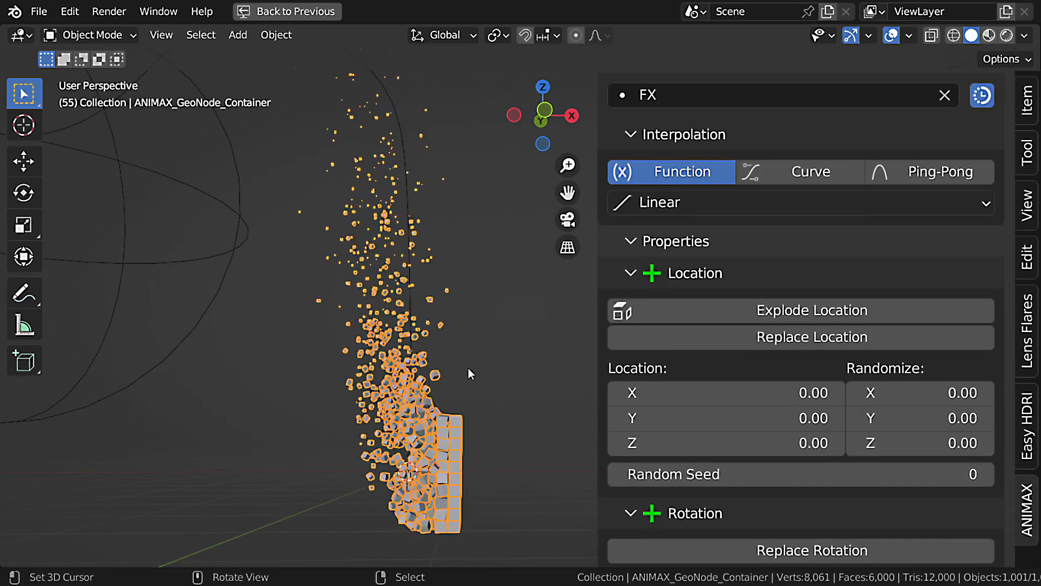
# Switch Fade out's interpolation to Curve, set the curve's start point to X 0.5, and play the animation from the start.
pyautogui.click(814, 170)
pyautogui.moveTo(609, 420); pyautogui.dragTo(763, 435)
pyautogui.click(772, 439)
pyautogui.write('.5')
pyautogui.press('Return')
pyautogui.hotkey('shift', 'Left')
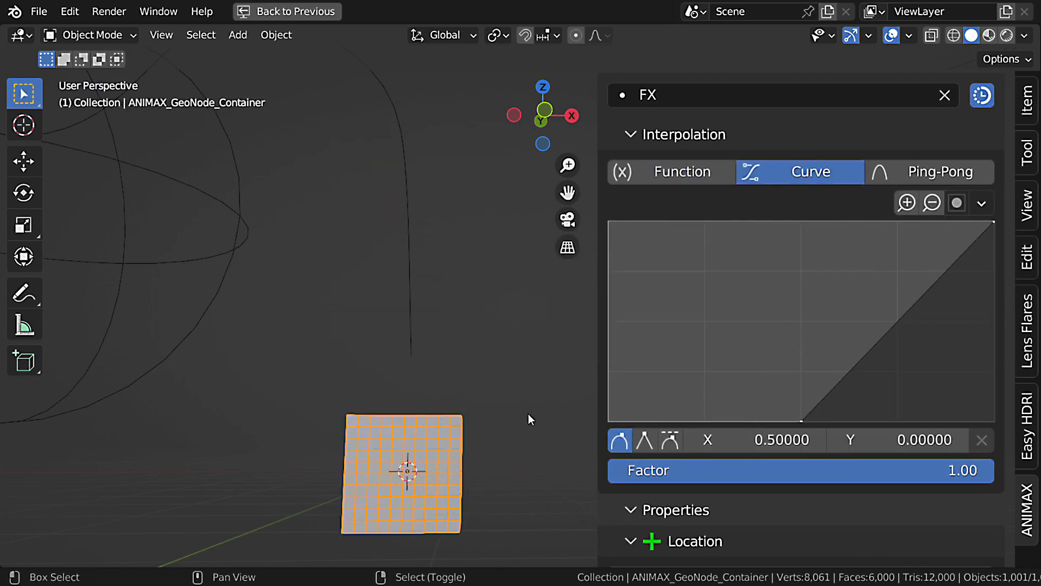
pyautogui.press('space')
# Add a point to Fade out's curve at about X 0.68, Y 0.67 and play the animation from the start.
pyautogui.press('space')
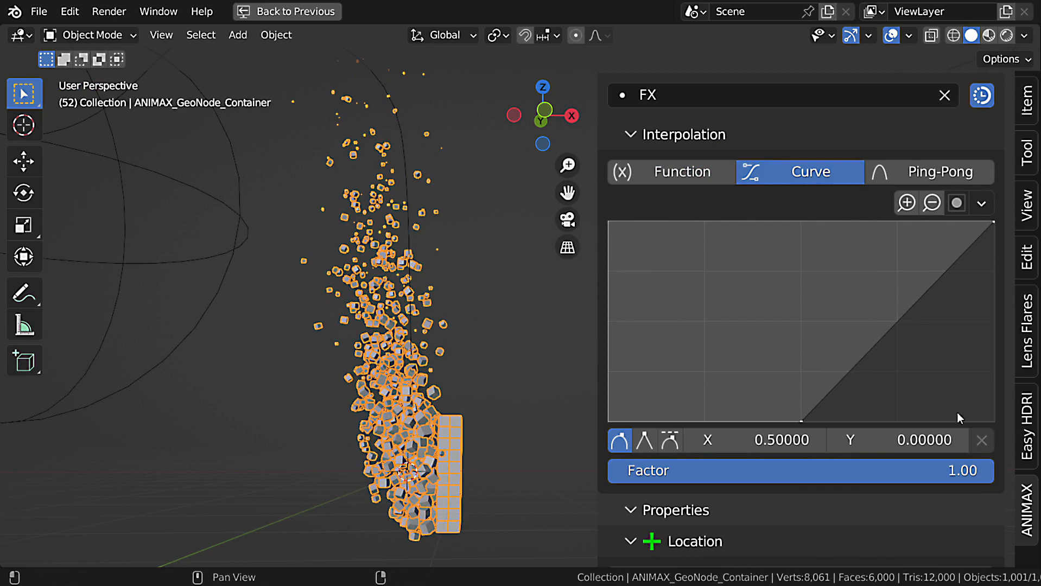
pyautogui.moveTo(889, 326); pyautogui.dragTo(872, 286)
pyautogui.hotkey('shift', 'Left')
pyautogui.press('space')
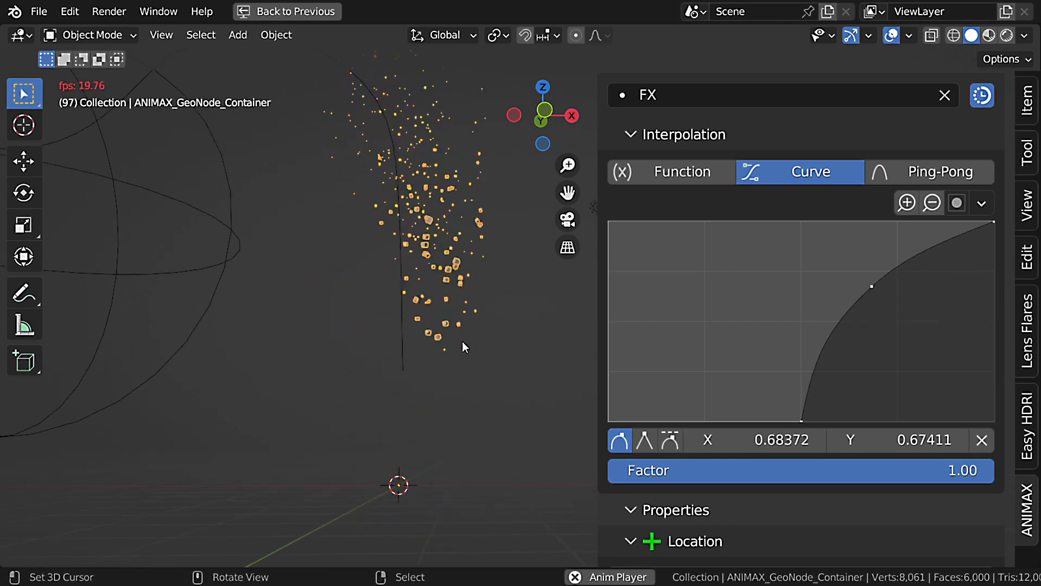
pyautogui.press('Escape')
# Select the Move Up effect and expand its Timing settings.
pyautogui.scroll(10, 834, 410)
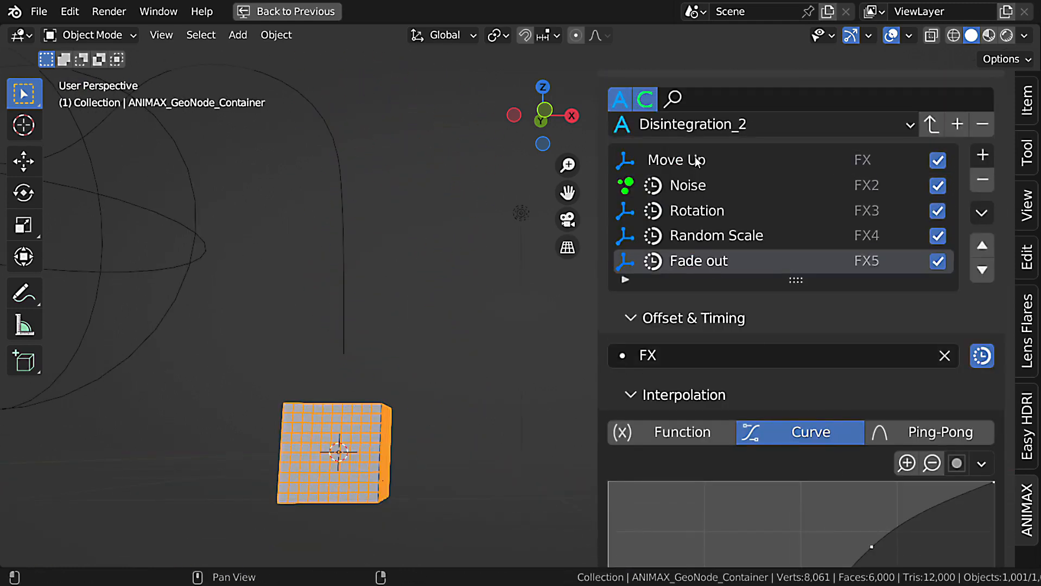
pyautogui.click(696, 161)
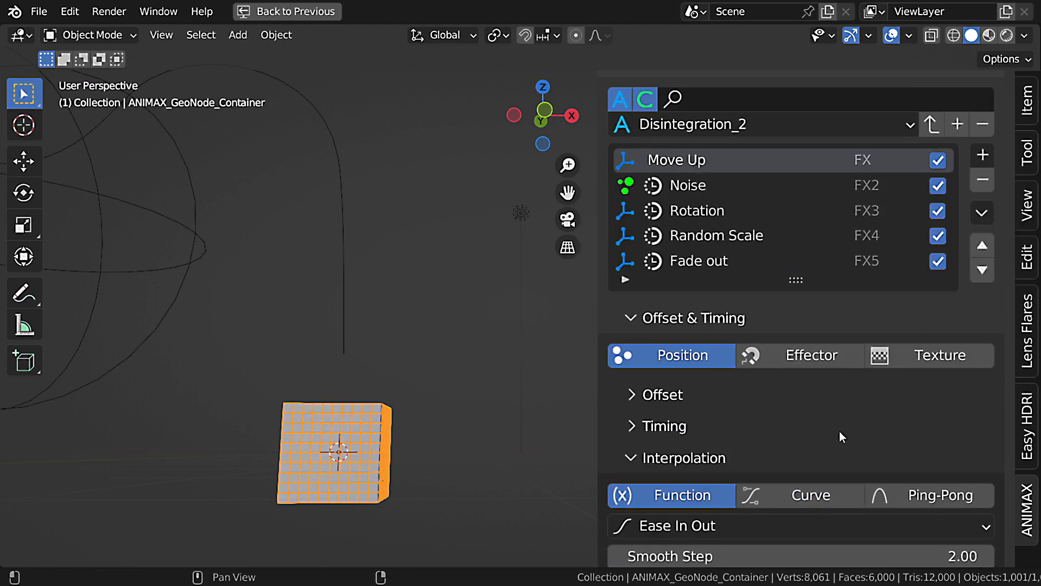
pyautogui.scroll(-5, 840, 433)
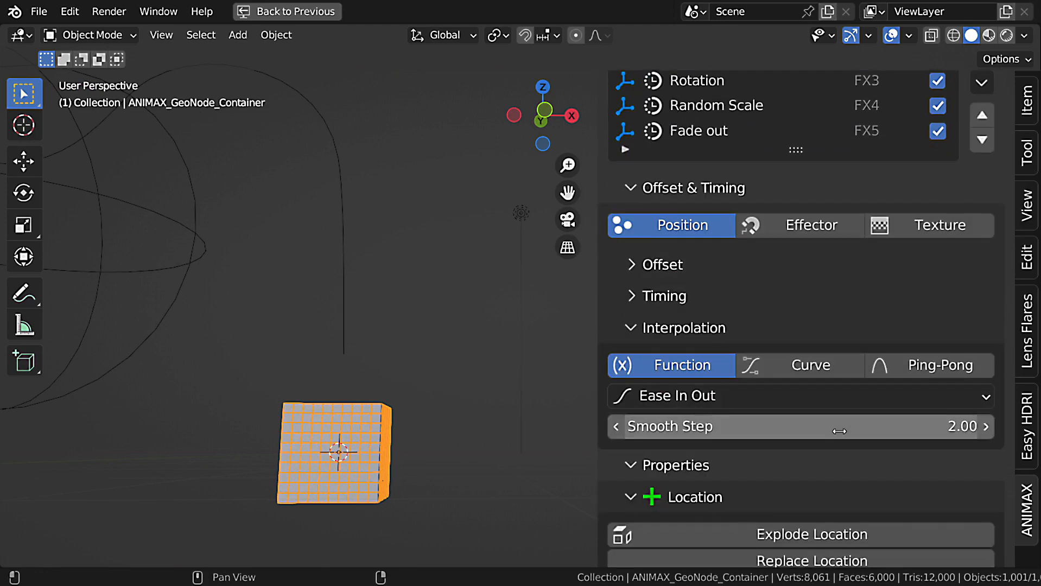
pyautogui.scroll(2, 839, 431)
pyautogui.scroll(-5, 839, 430)
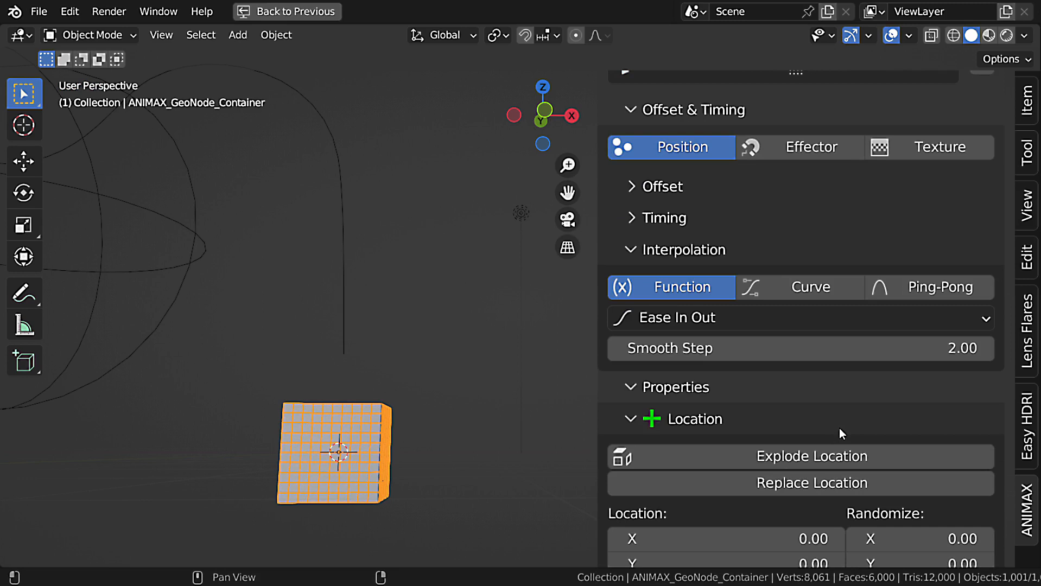
pyautogui.click(706, 217)
pyautogui.scroll(-1, 695, 263)
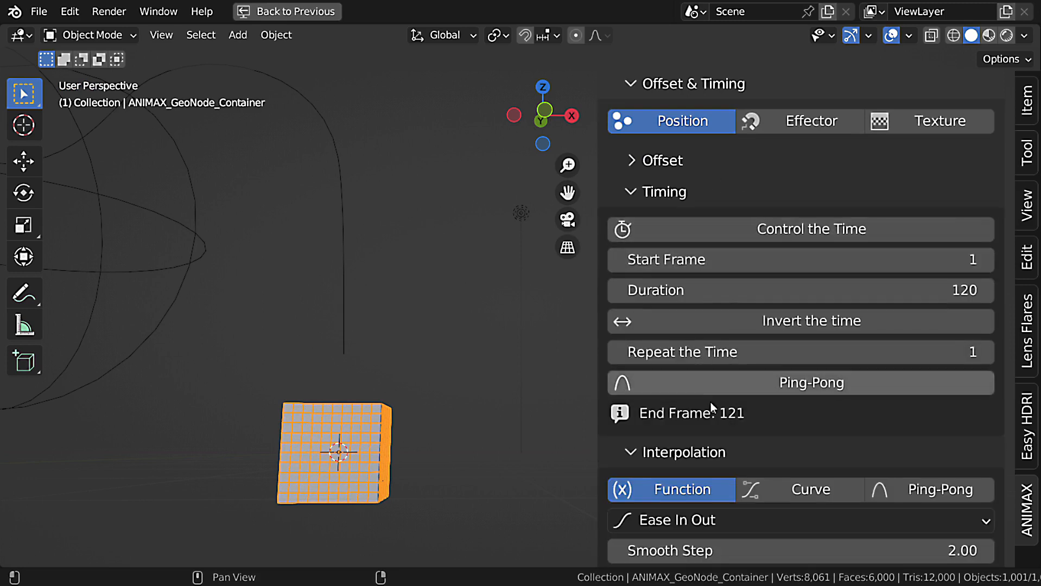
# Try Invert the time on Move Up, play the animation, and turn the inversion off.
pyautogui.click(787, 323)
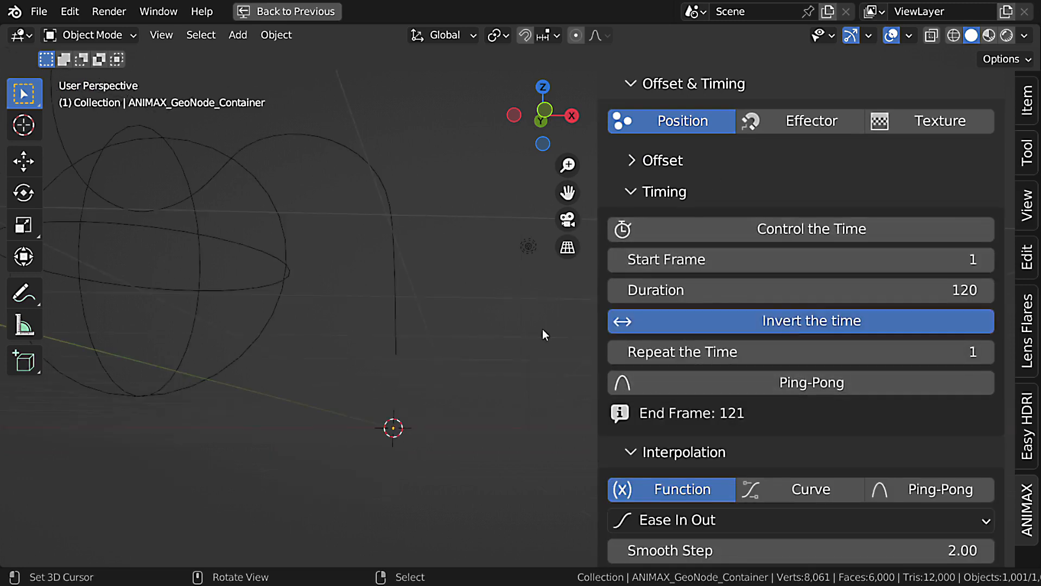
pyautogui.press('space')
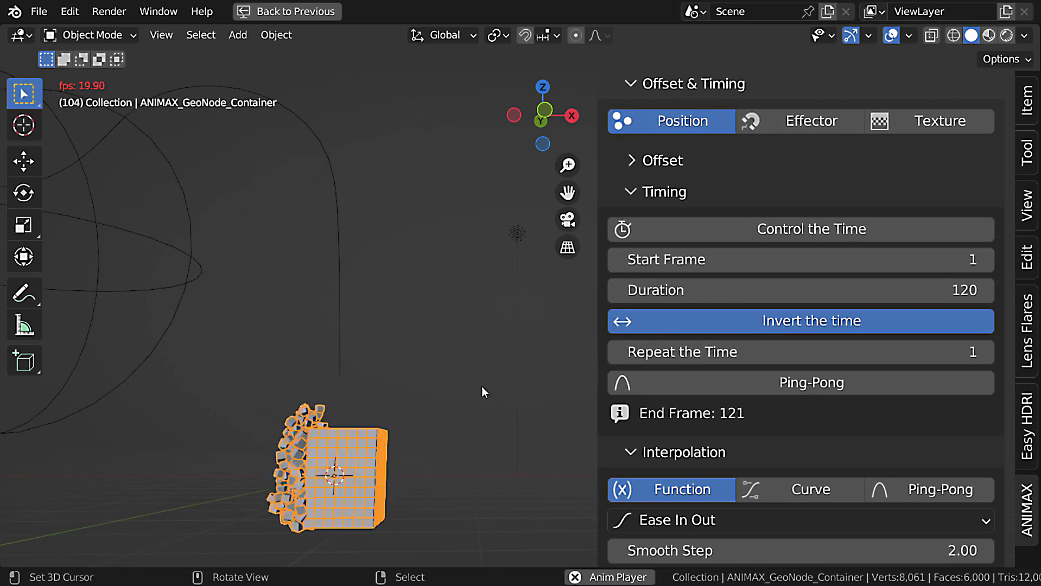
pyautogui.press('Escape')
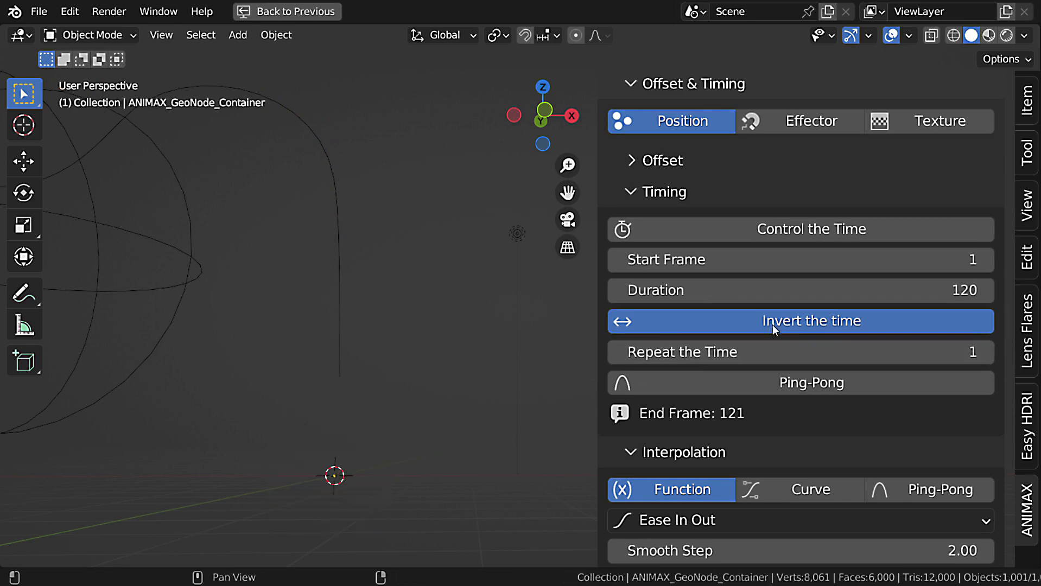
pyautogui.click(779, 325)
# Set Move Up's offset to the Z axis with Invert the direction enabled, and play the animation.
pyautogui.scroll(5, 837, 236)
pyautogui.click(732, 261)
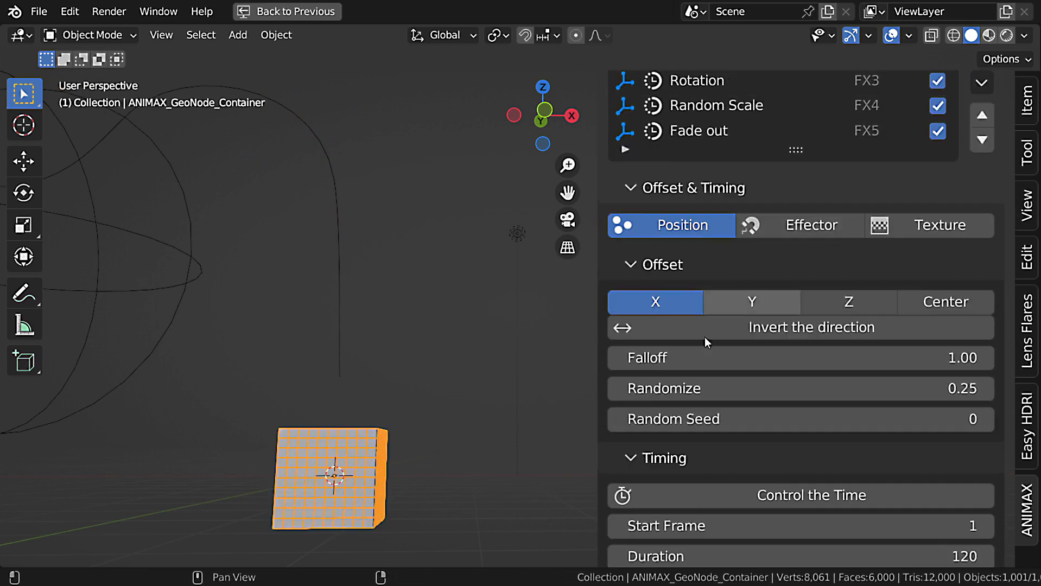
pyautogui.click(855, 303)
pyautogui.click(841, 330)
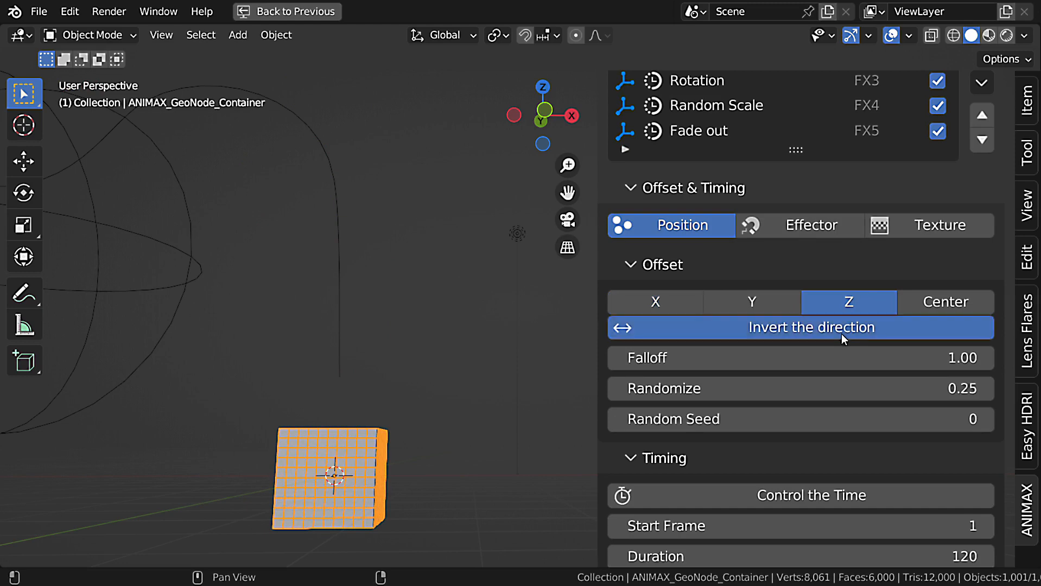
pyautogui.press('space')
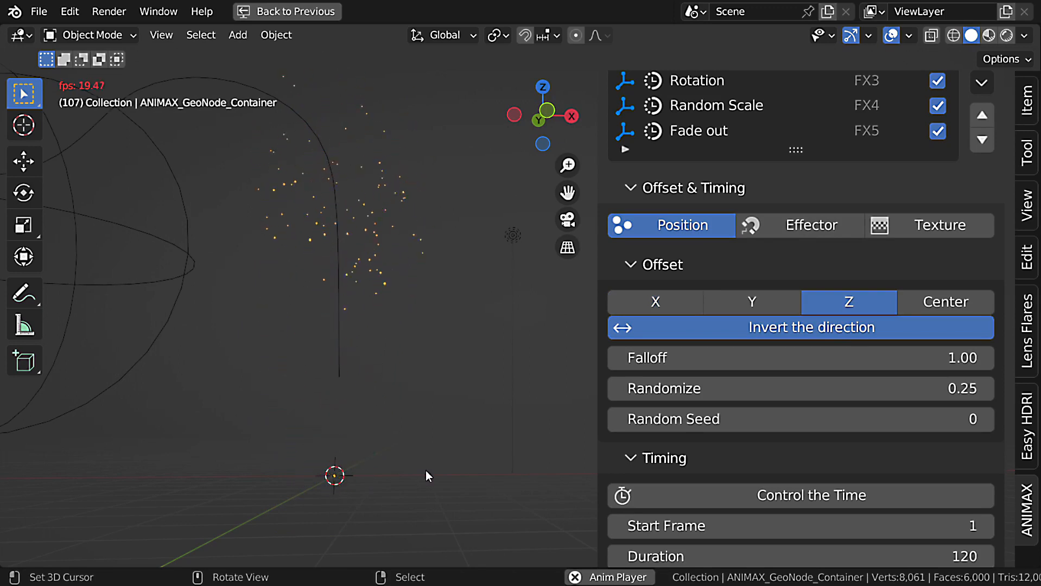
pyautogui.press('Escape')
# Add a Collapse effect and move it to the first place in the effects list.
pyautogui.scroll(6, 868, 456)
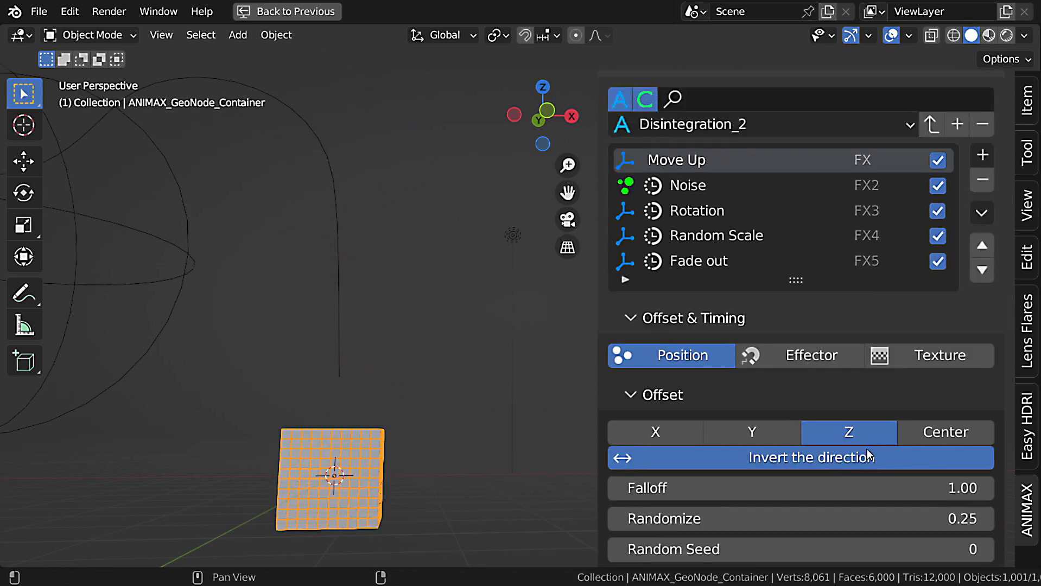
pyautogui.click(983, 183)
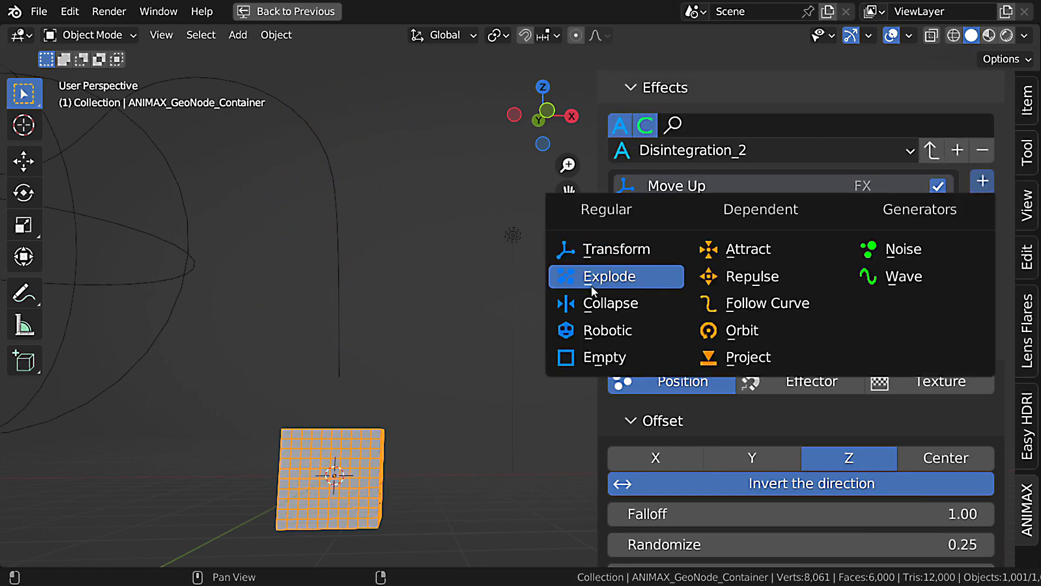
pyautogui.click(576, 302)
pyautogui.click(983, 271)
pyautogui.click(982, 271)
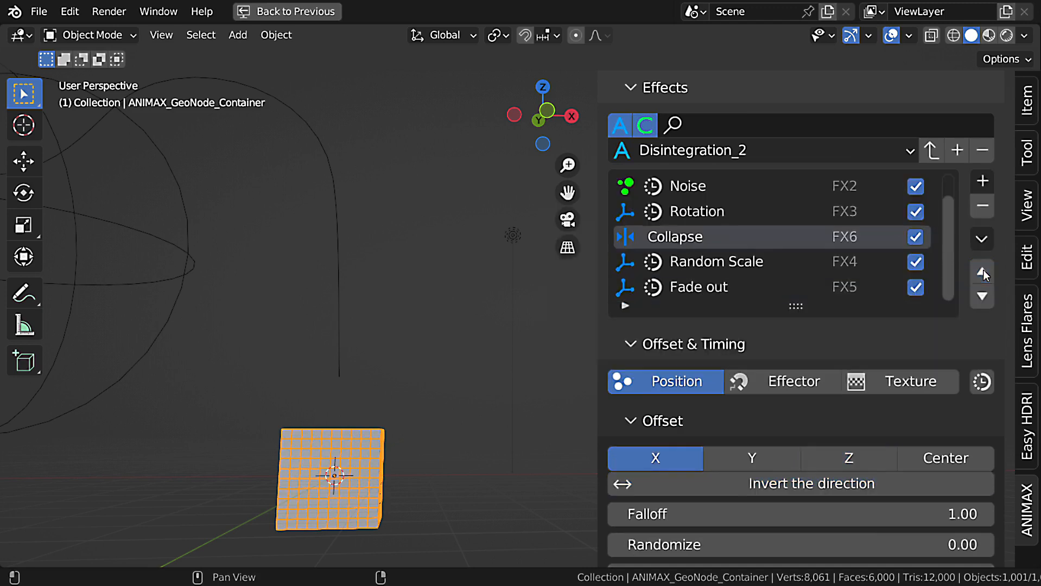
pyautogui.click(982, 271)
pyautogui.click(982, 271)
pyautogui.click(983, 271)
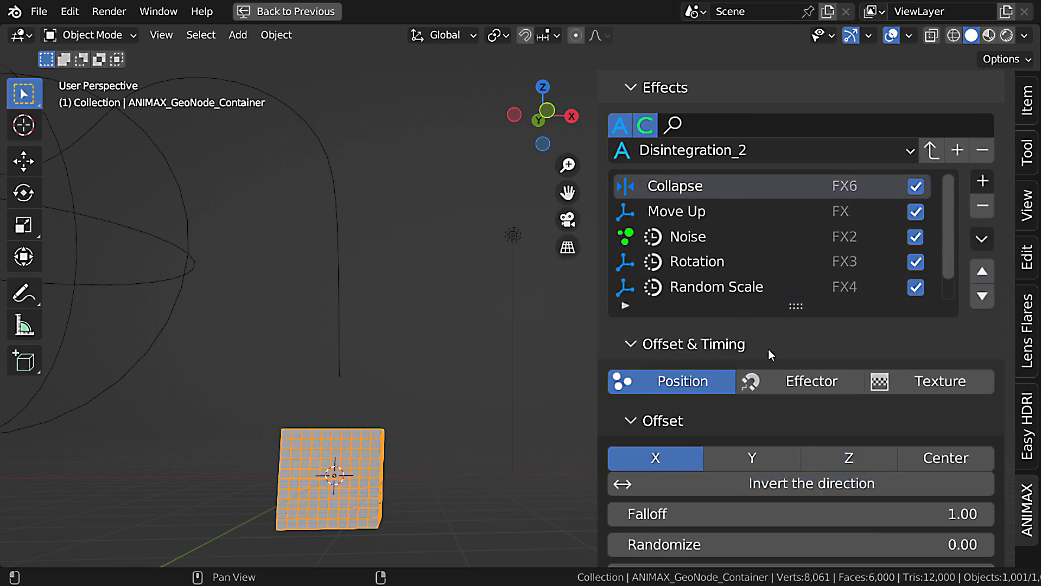
# Set the Collapse effect's Start Frame to -1 and Duration to 1.
pyautogui.scroll(-8, 846, 350)
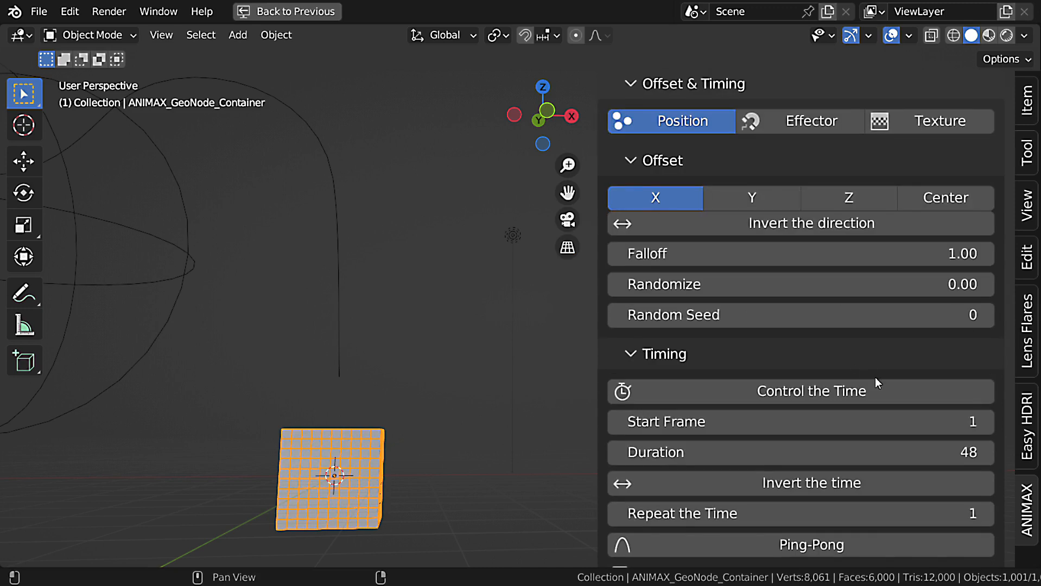
pyautogui.doubleClick(873, 417)
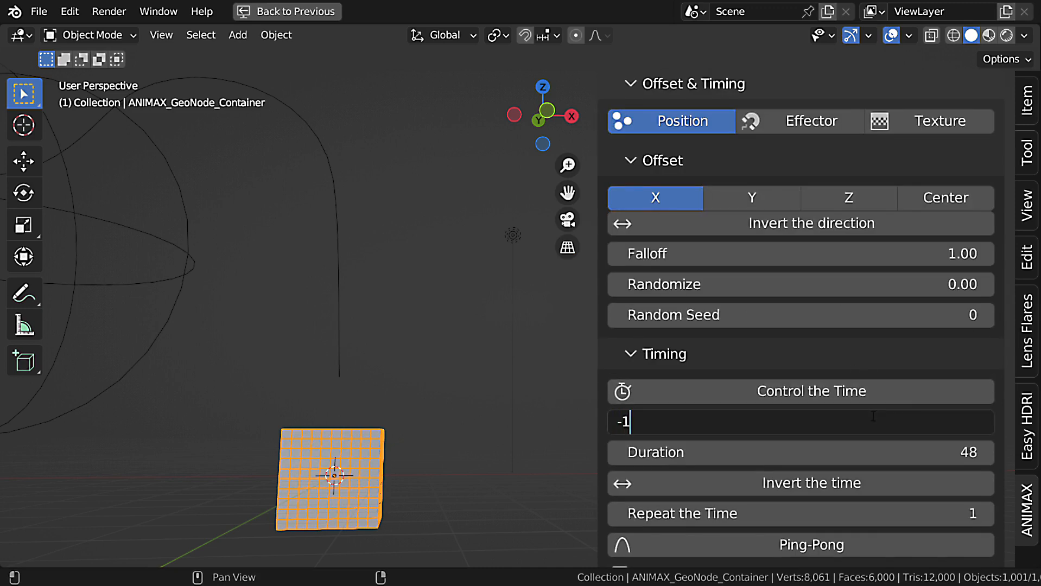
pyautogui.press('Tab')
pyautogui.write('1')
pyautogui.press('Return')
# Set the Collapse effect's Collapse Axis to 1 on X, Y and Z.
pyautogui.scroll(-10, 862, 424)
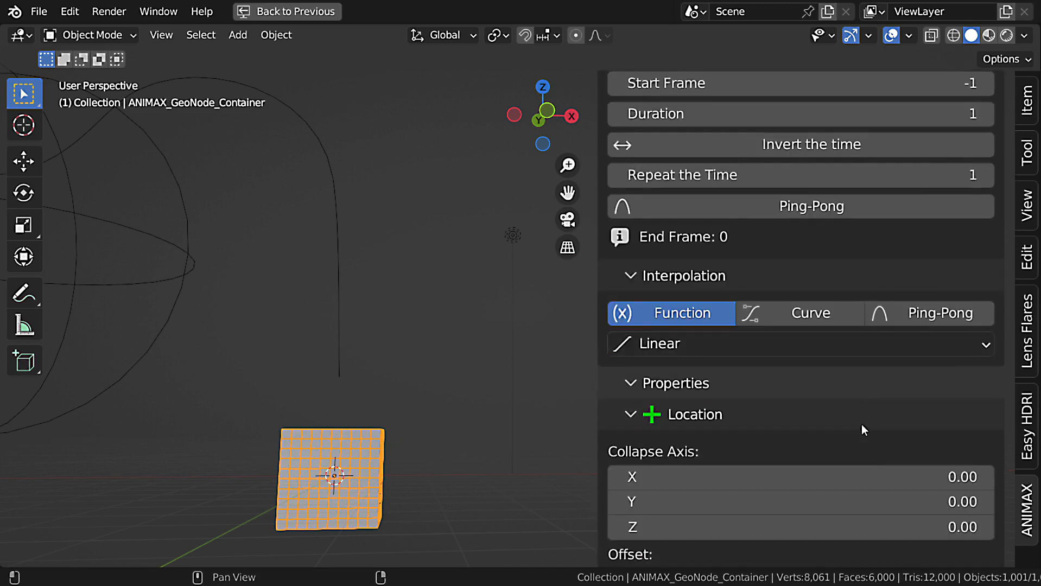
pyautogui.scroll(-5, 861, 424)
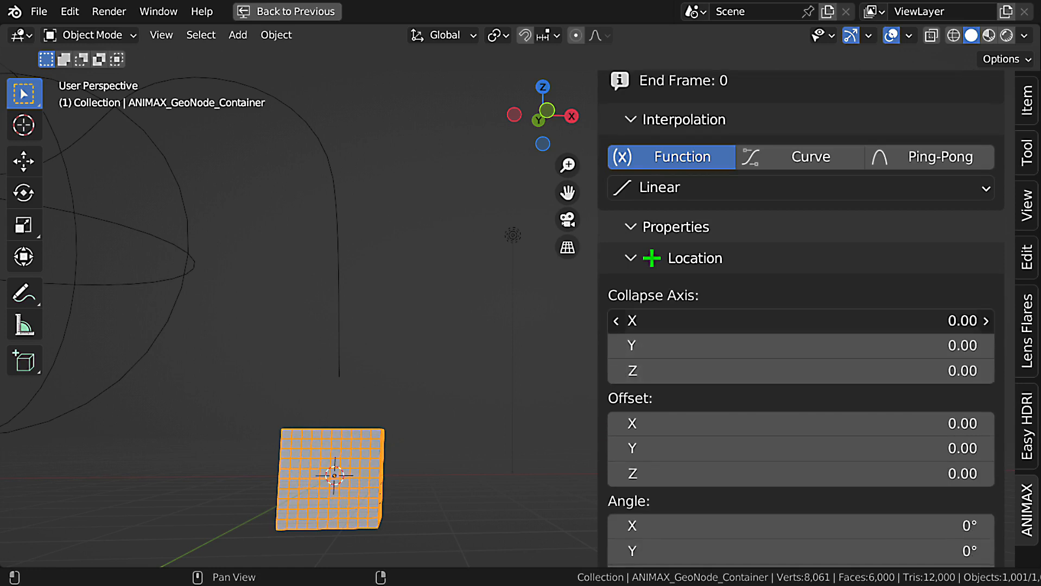
pyautogui.moveTo(862, 321); pyautogui.dragTo(933, 371)
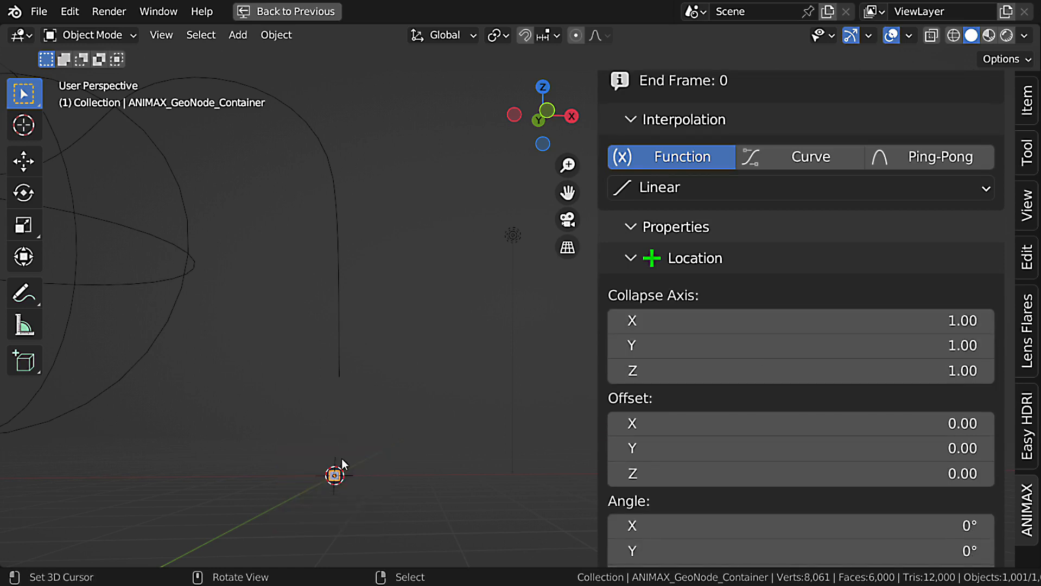
# Enable Fade Out in the Collapse effect's Scale properties and play the animation.
pyautogui.scroll(2, 341, 491)
pyautogui.scroll(-8, 832, 455)
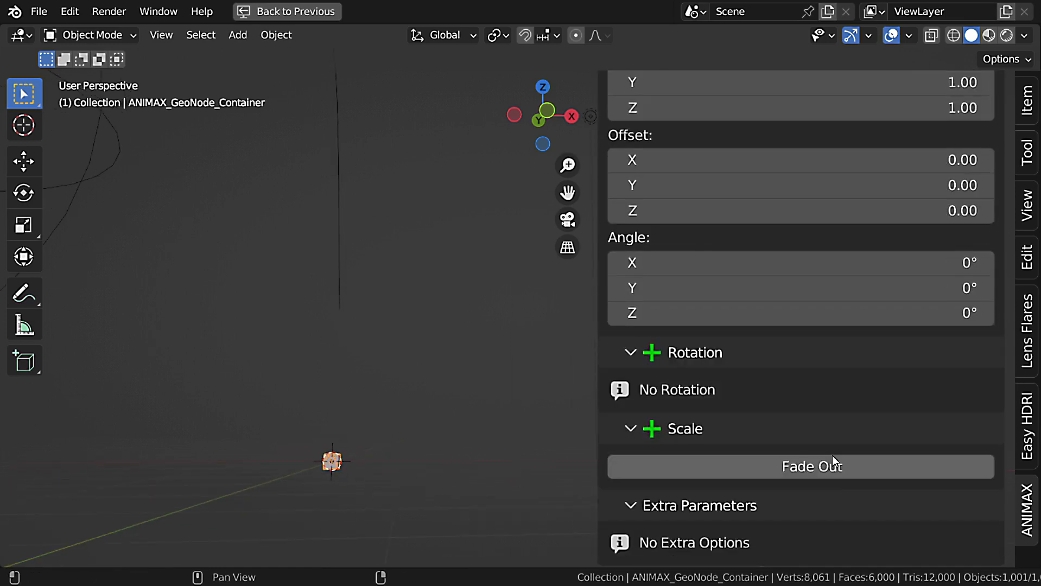
pyautogui.click(790, 470)
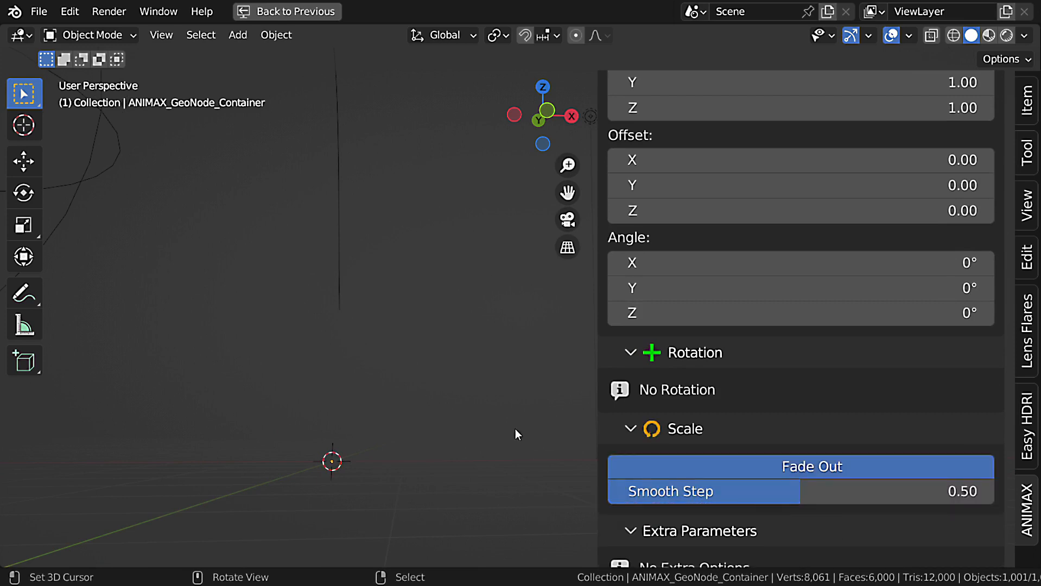
pyautogui.scroll(-1, 409, 419)
pyautogui.hotkey('shift', 'space')
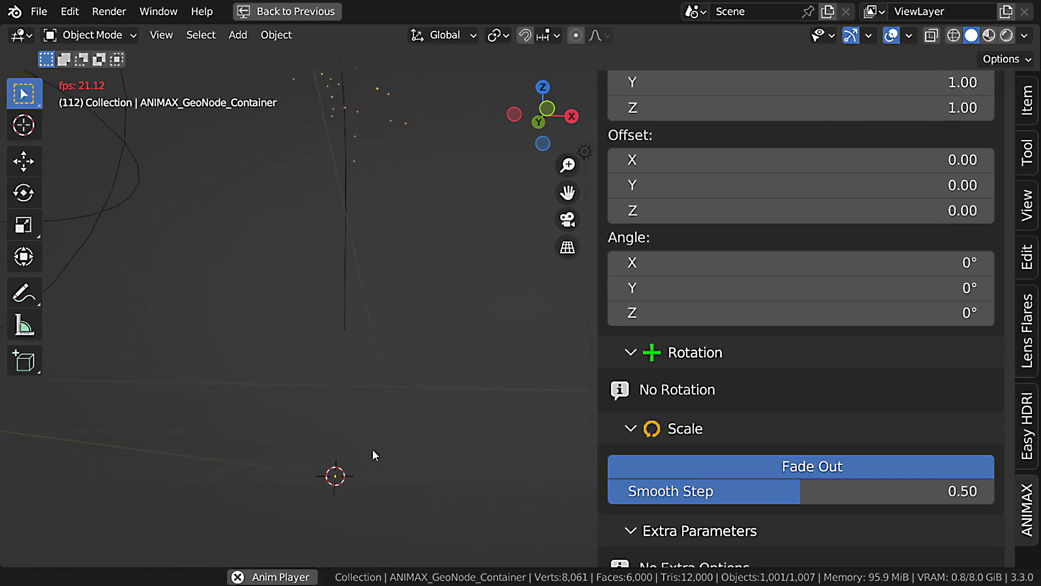
pyautogui.press('Escape')
pyautogui.scroll(15, 847, 387)
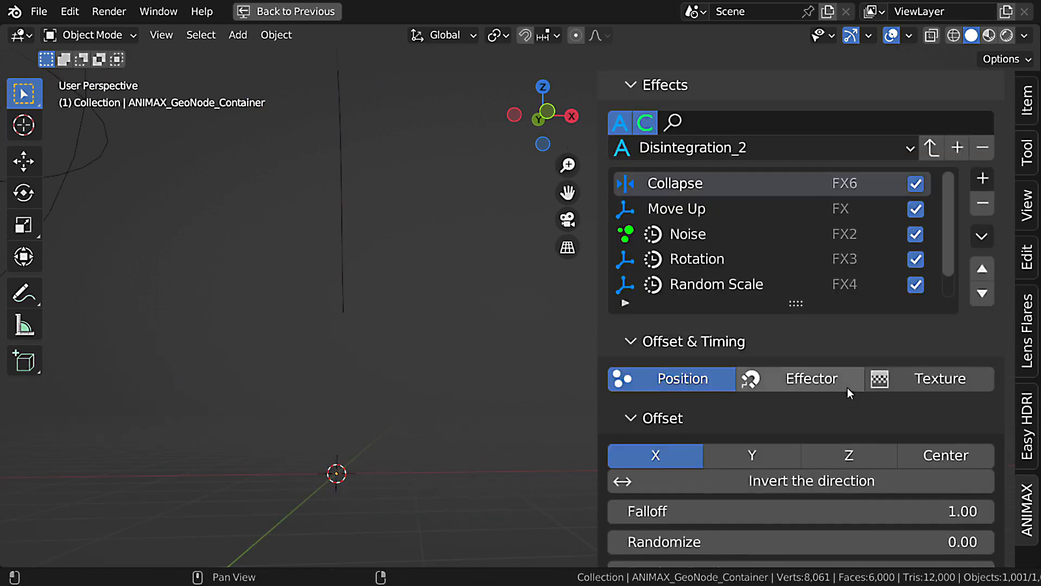
# Select the Move Up effect and set its Duration to 480, four times as long.
pyautogui.scroll(-12, 848, 399)
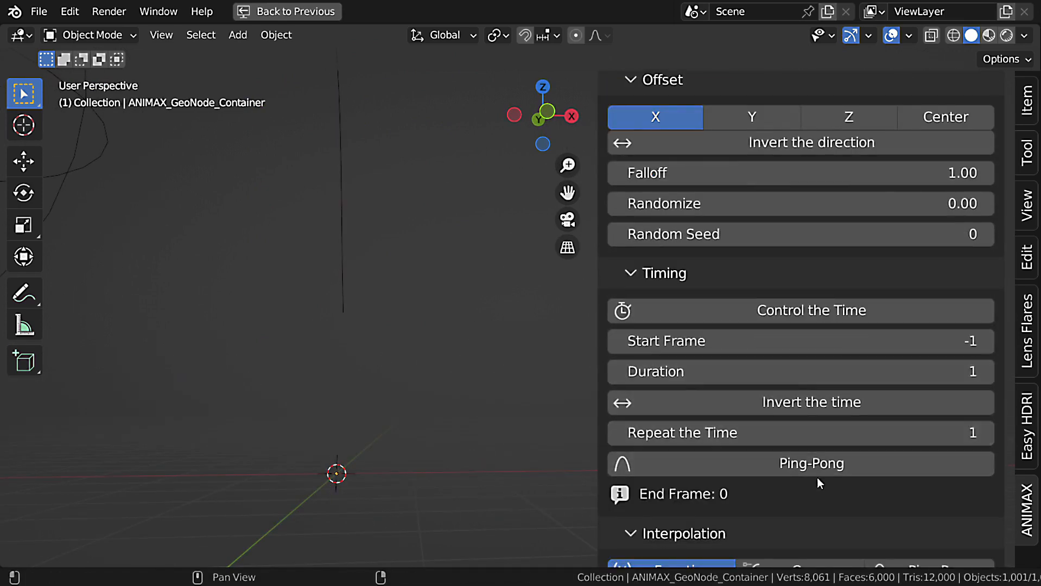
pyautogui.scroll(5, 861, 310)
pyautogui.scroll(6, 860, 309)
pyautogui.click(757, 217)
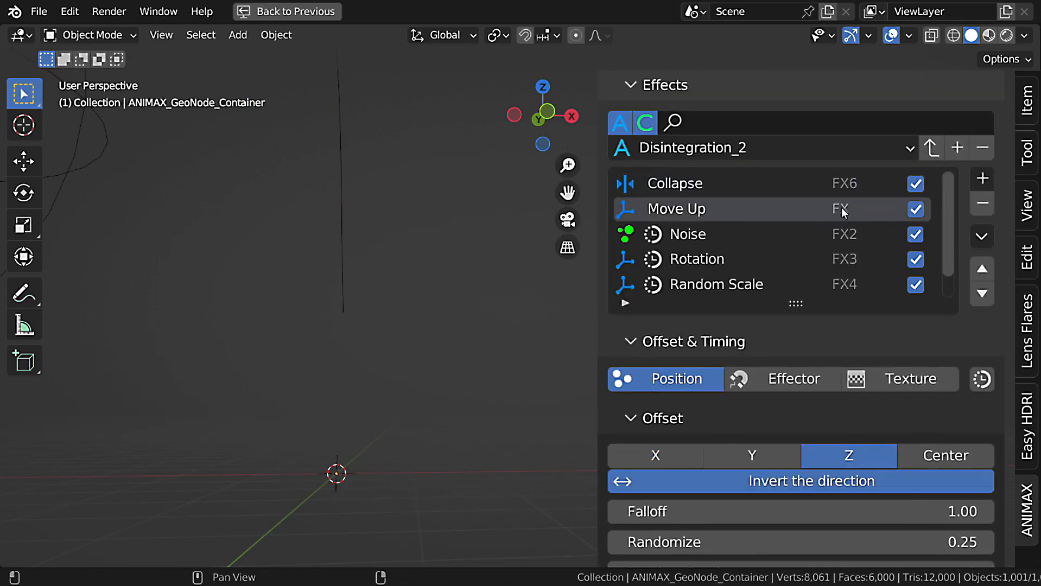
pyautogui.scroll(-1, 802, 305)
pyautogui.scroll(-12, 848, 387)
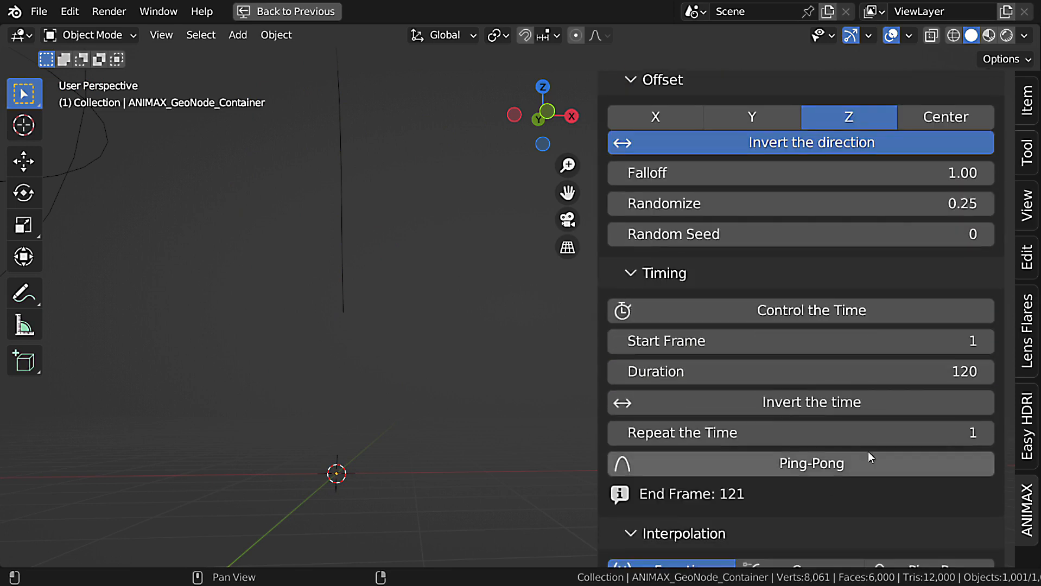
pyautogui.click(915, 369)
pyautogui.write('*4')
pyautogui.press('Return')
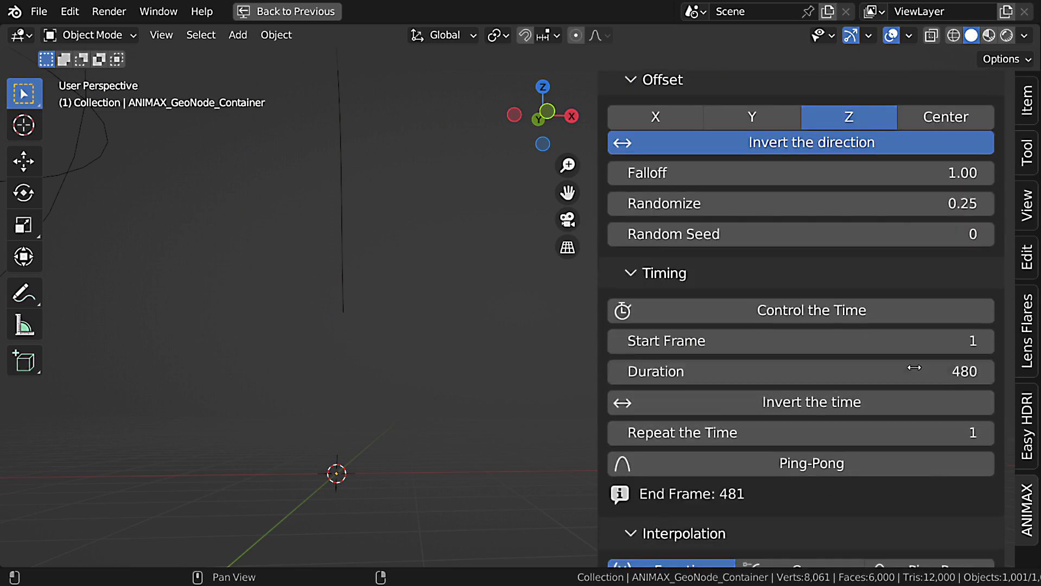
# Set the Move Up effect's Repeat the Time to 4 and, with the animation playing, its Randomize offset to 1.00.
pyautogui.click(951, 435)
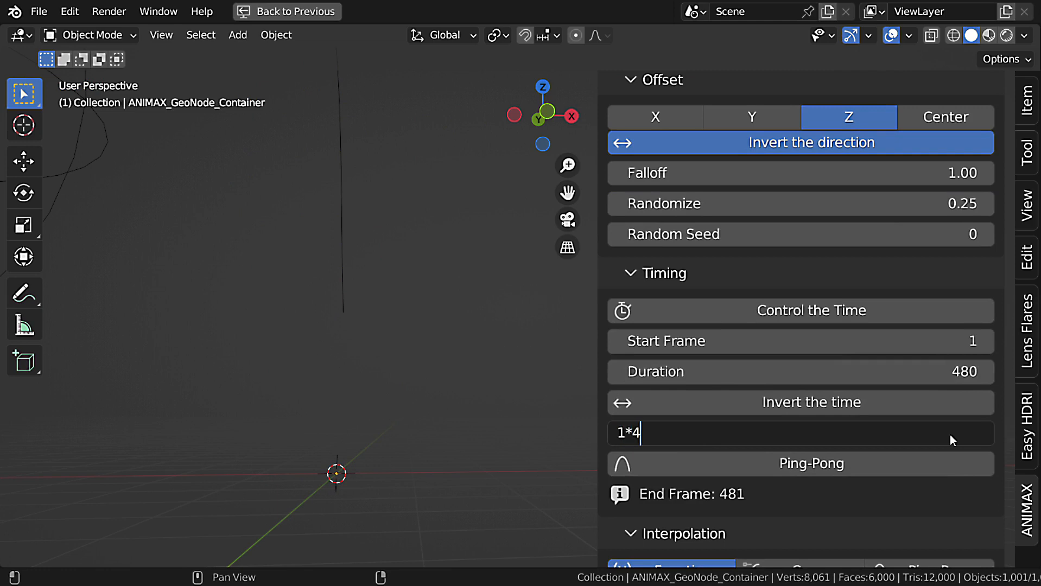
pyautogui.write('*4')
pyautogui.press('Return')
pyautogui.press('space')
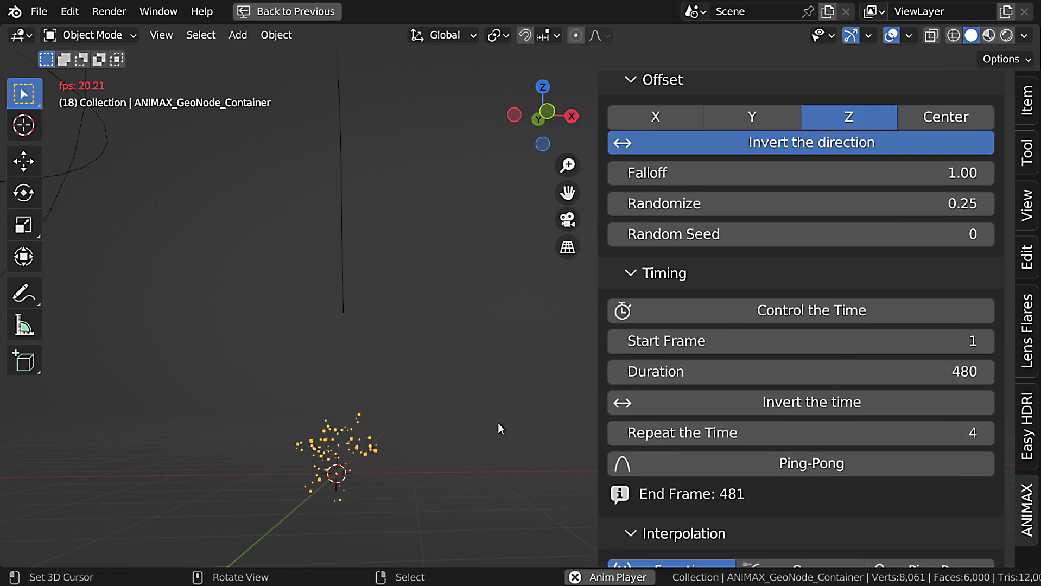
pyautogui.moveTo(853, 205); pyautogui.dragTo(928, 204)
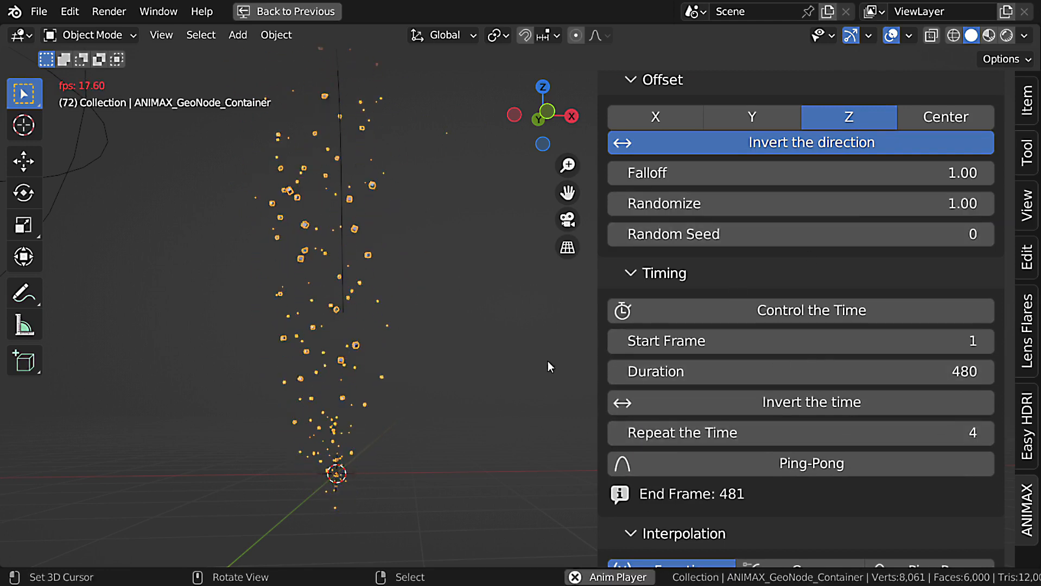
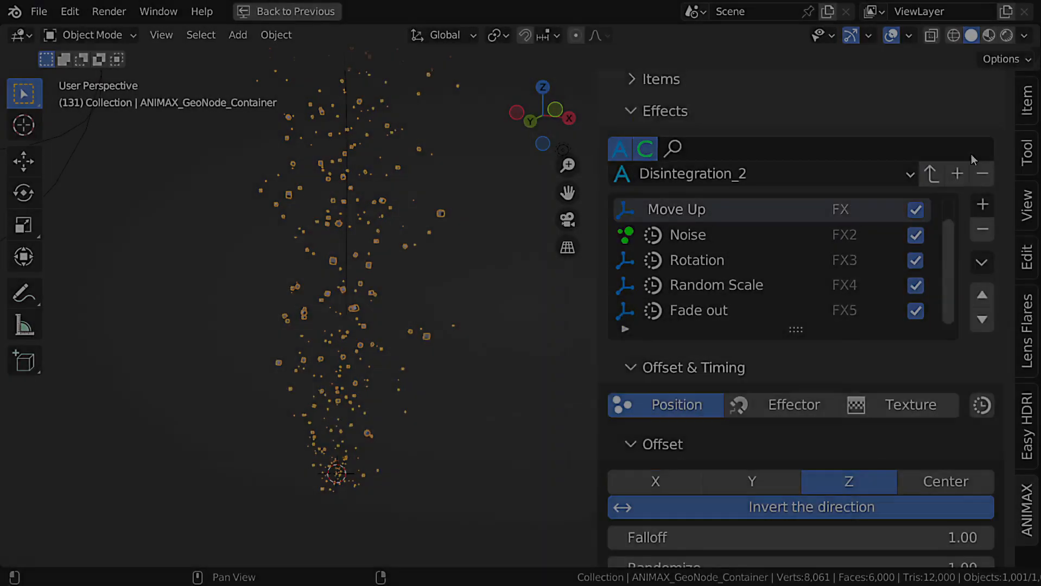
# Duplicate the Collapse effect in the Disintegration_2 effects list and remove the copy.
pyautogui.scroll(-5, 971, 155)
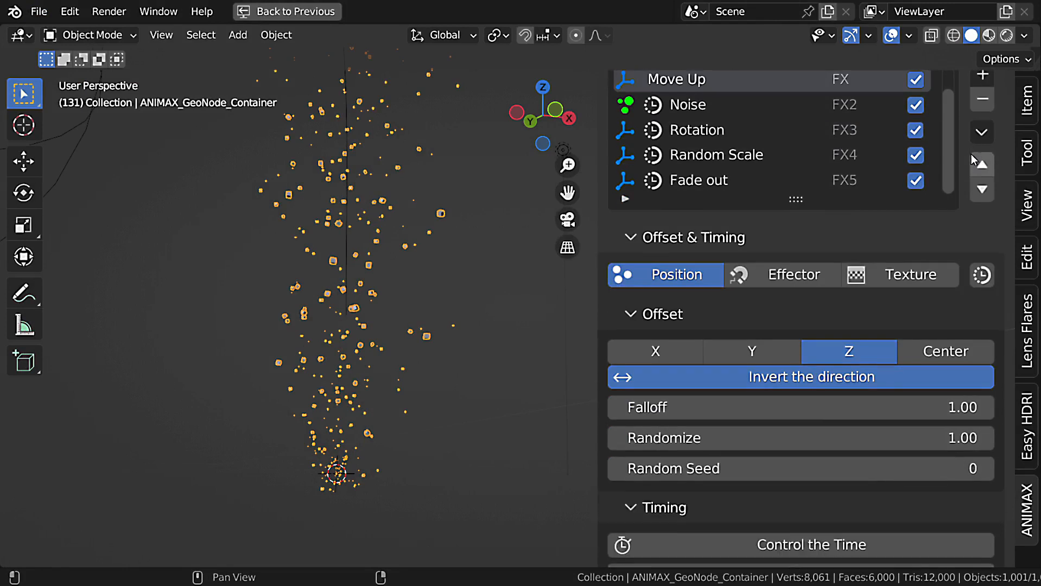
pyautogui.click(985, 132)
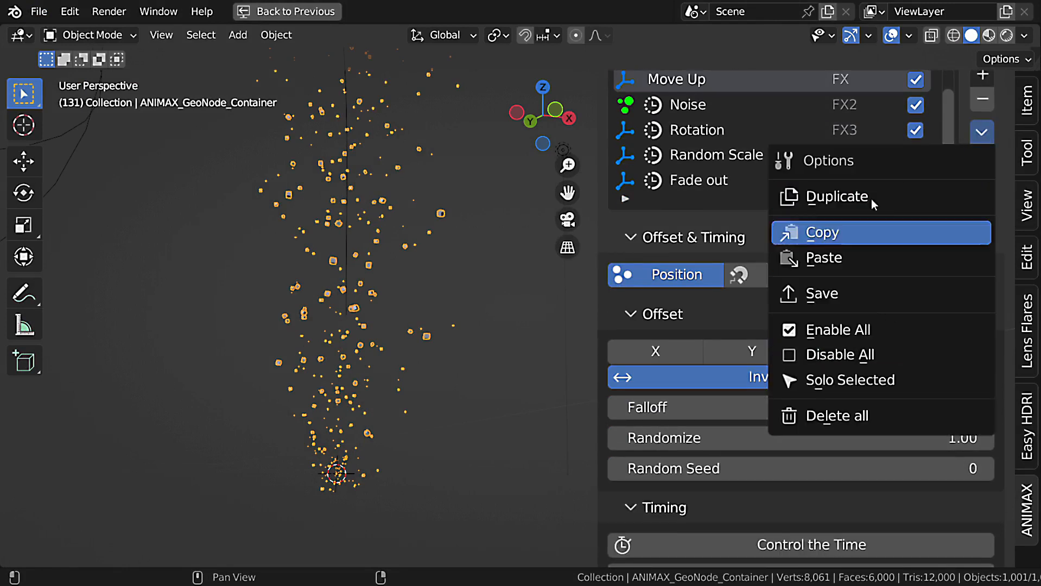
pyautogui.scroll(1, 761, 199)
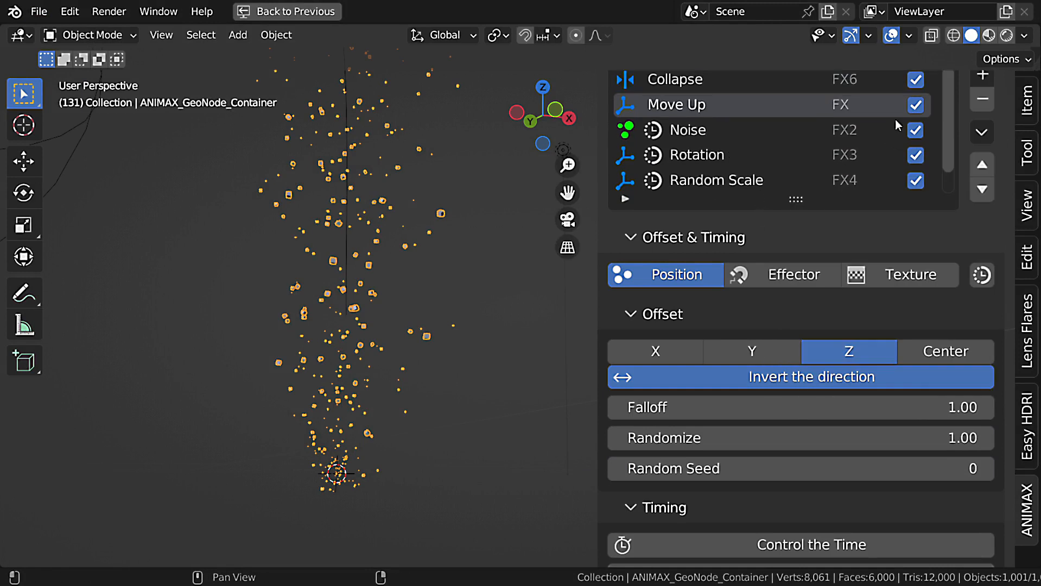
pyautogui.scroll(2, 895, 135)
pyautogui.click(720, 126)
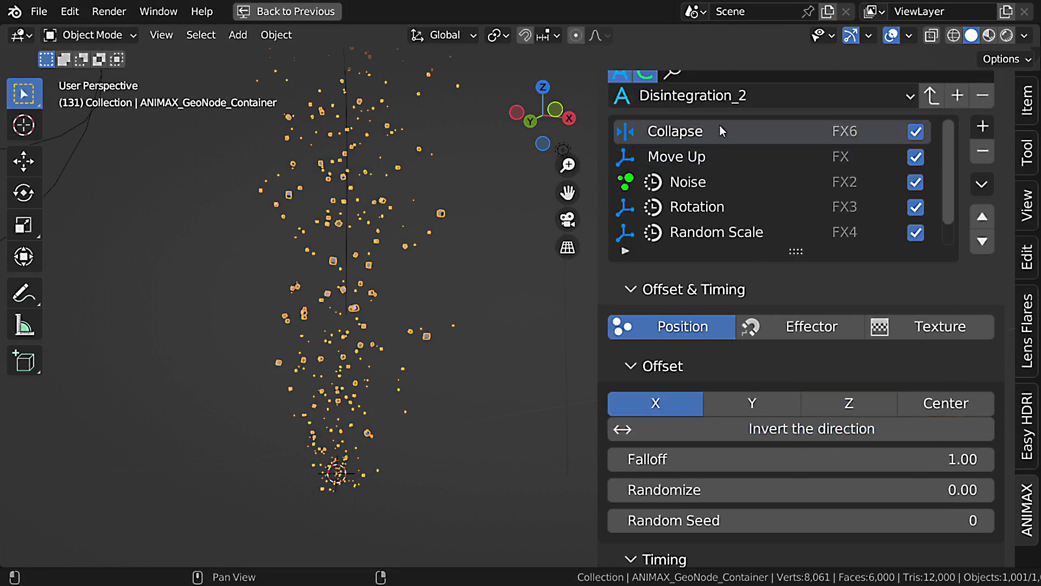
pyautogui.click(982, 184)
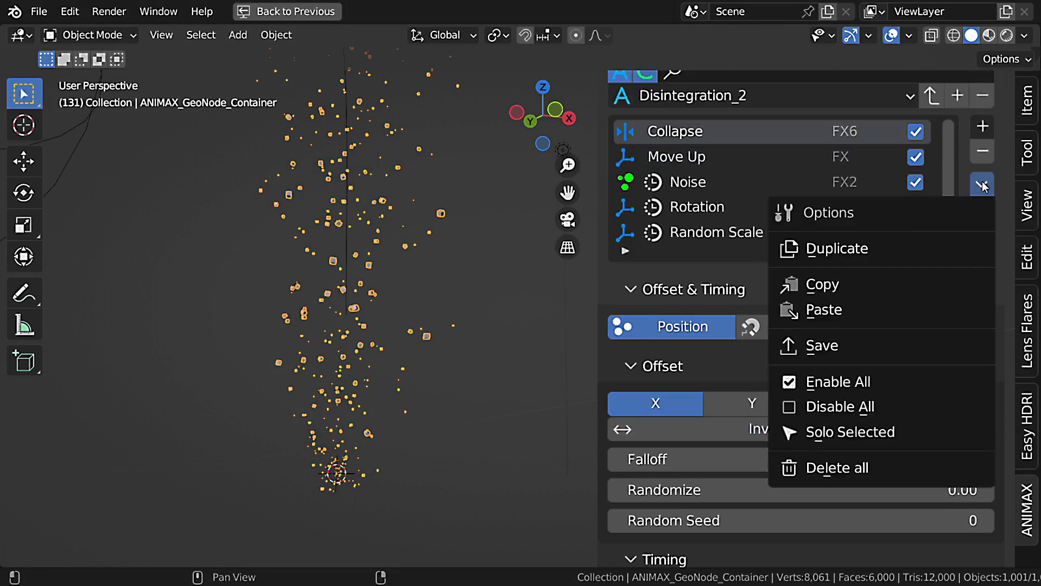
pyautogui.click(888, 254)
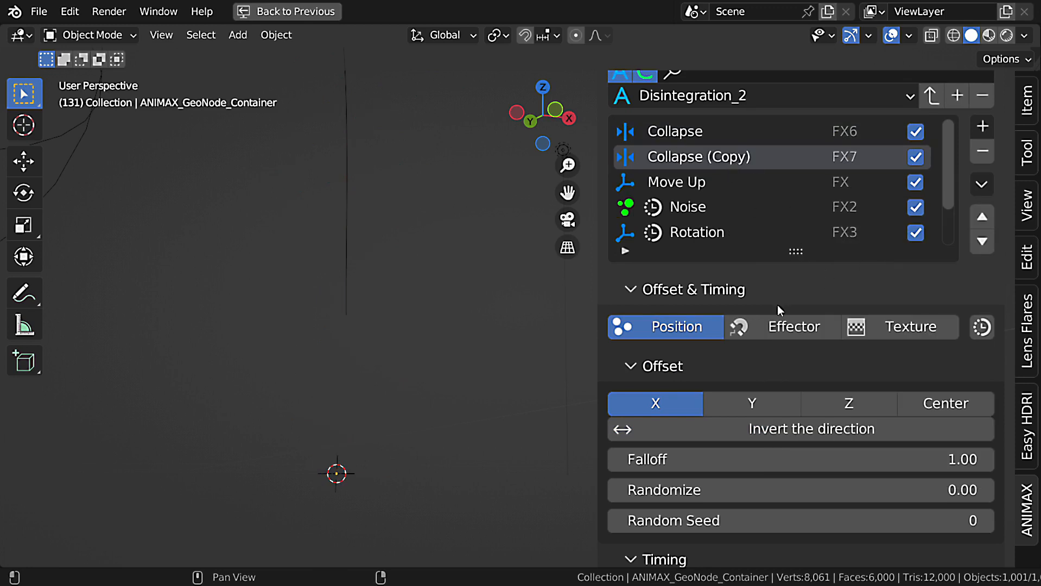
pyautogui.click(984, 159)
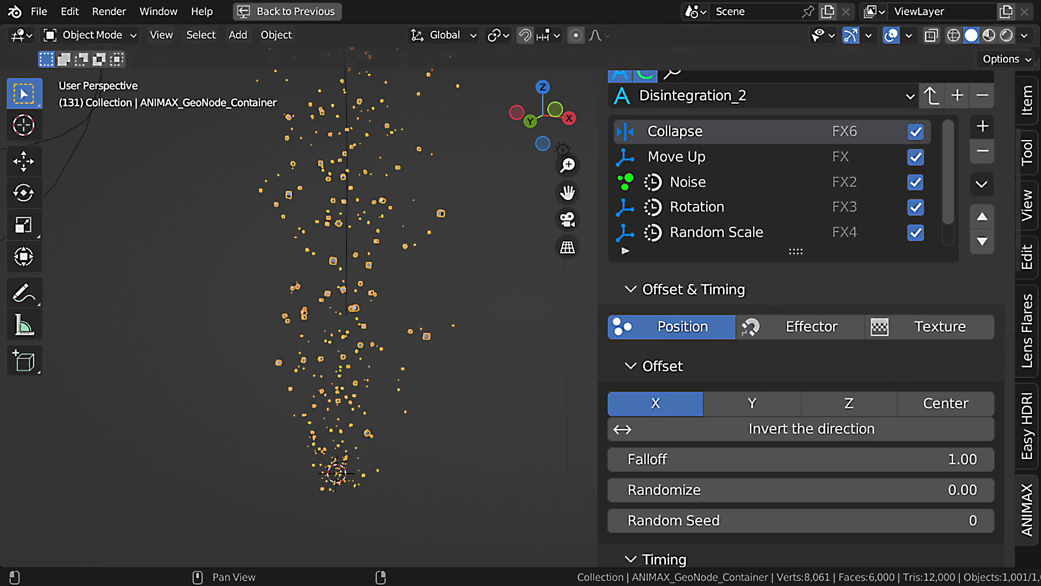
# Copy the Collapse effect with the copy option set to The Selected Effect, after trying The Enabled Effects and All The Effects.
pyautogui.click(983, 185)
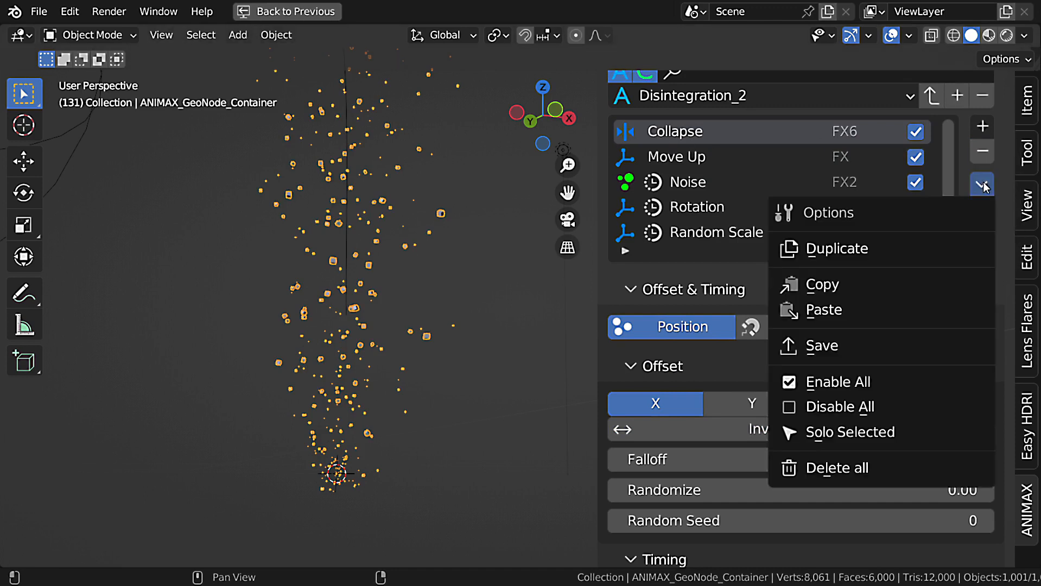
pyautogui.click(839, 286)
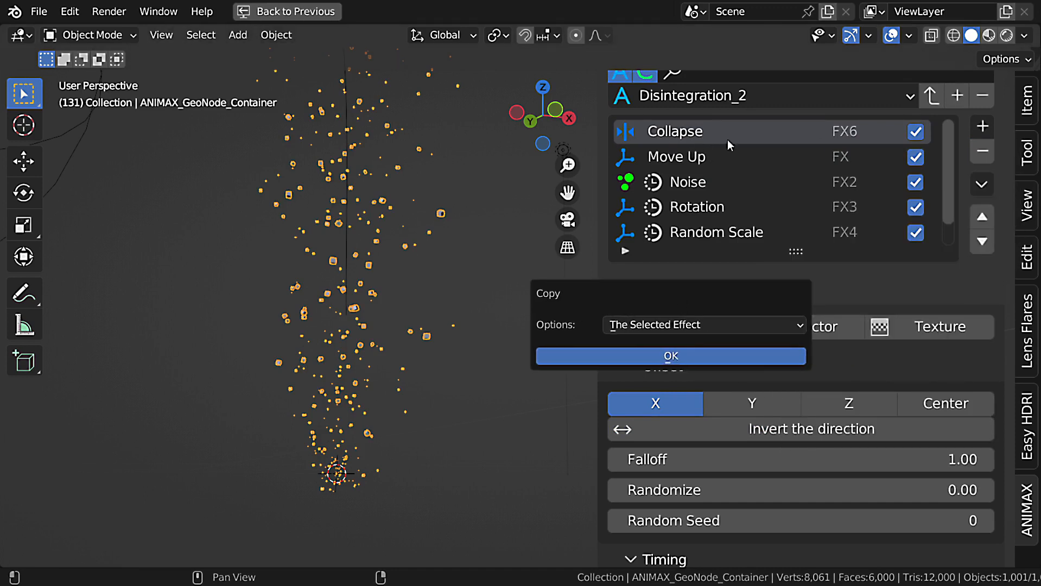
pyautogui.click(697, 325)
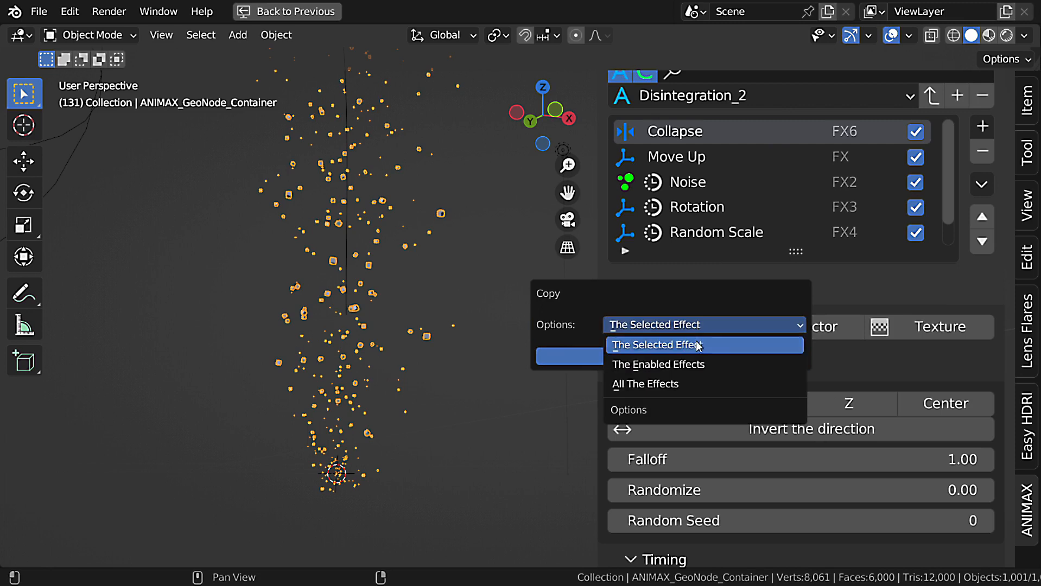
pyautogui.click(710, 364)
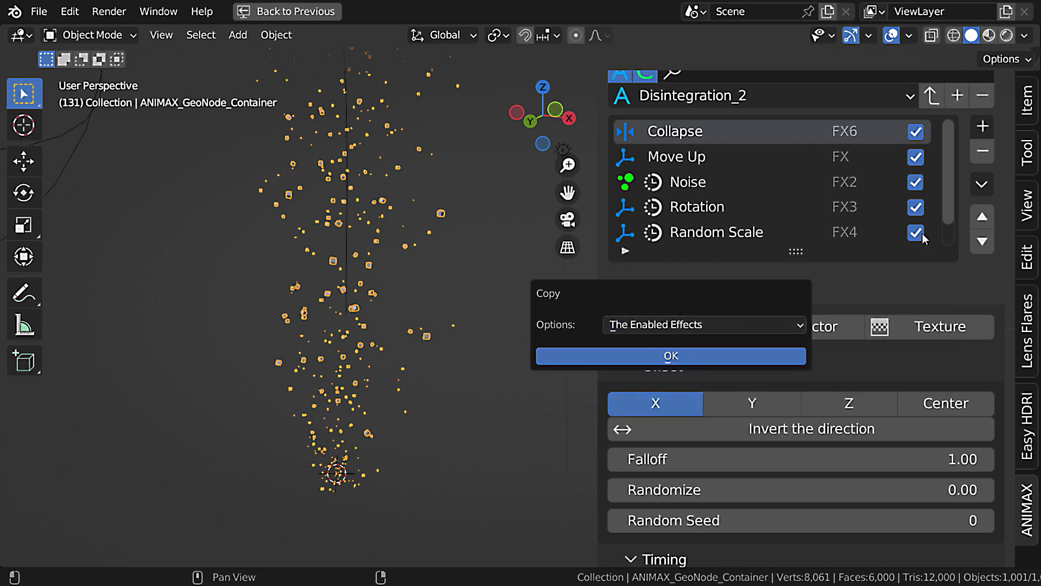
pyautogui.click(722, 321)
pyautogui.click(705, 379)
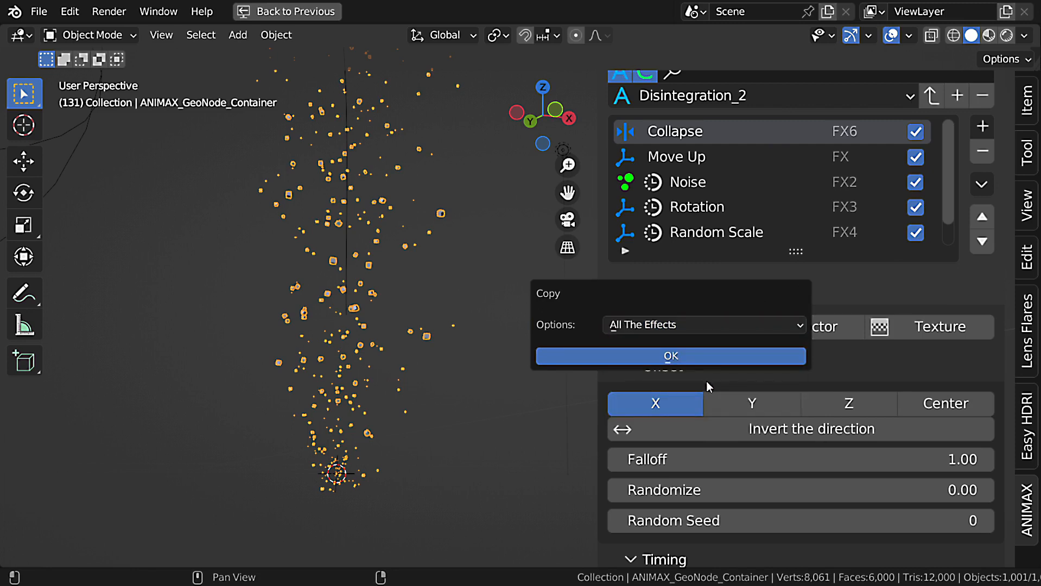
pyautogui.click(708, 324)
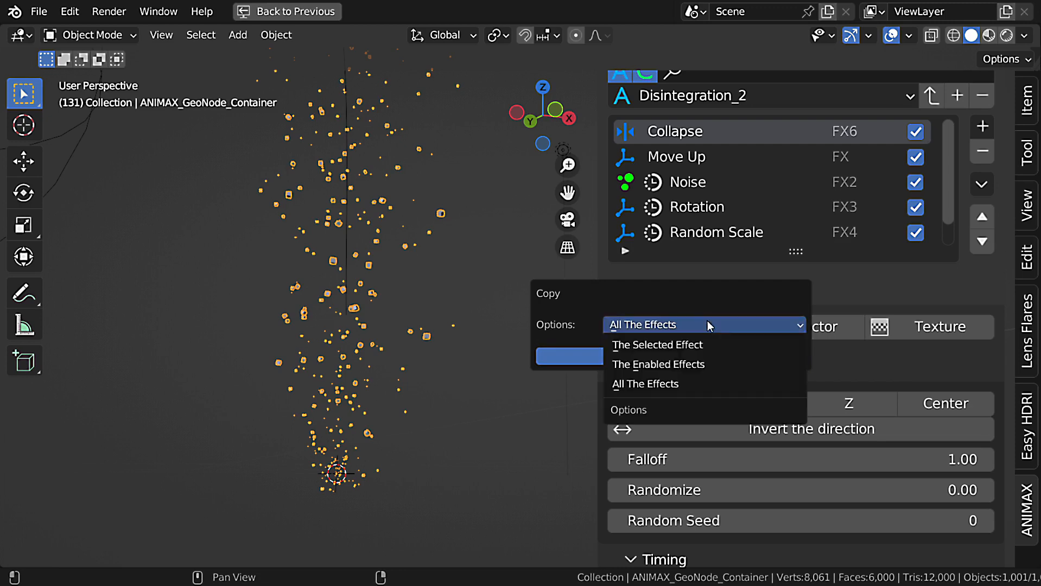
pyautogui.click(703, 343)
pyautogui.click(705, 354)
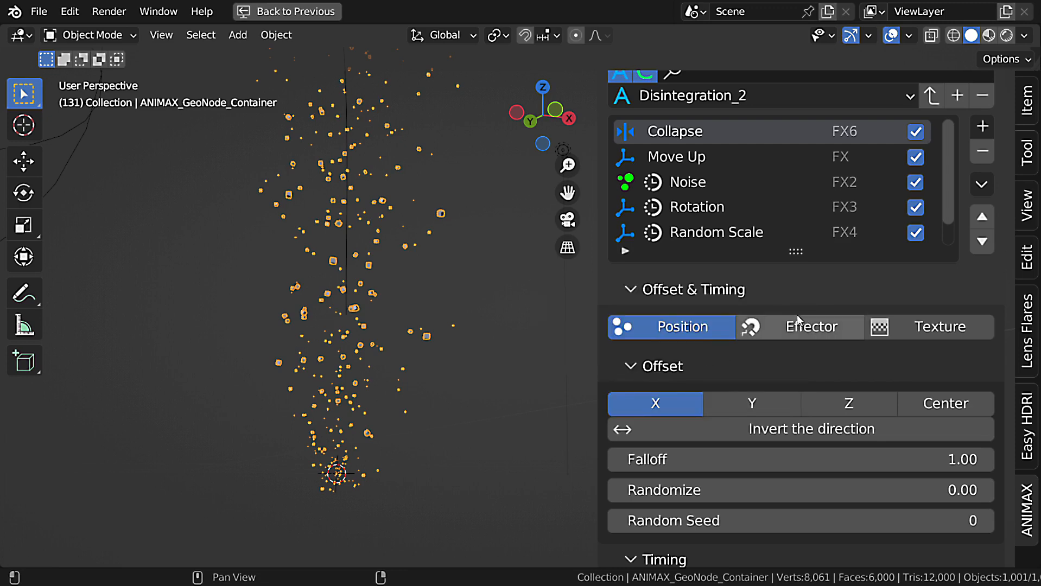
# Paste the copied Collapse effect at the end of the effects list and remove the pasted effect.
pyautogui.click(982, 184)
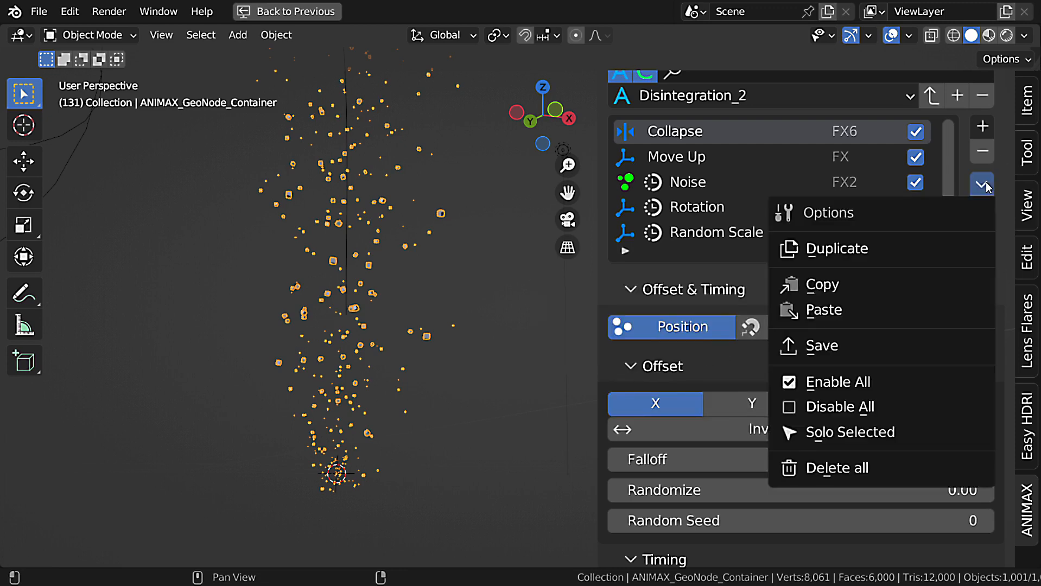
pyautogui.click(879, 304)
pyautogui.scroll(-2, 835, 184)
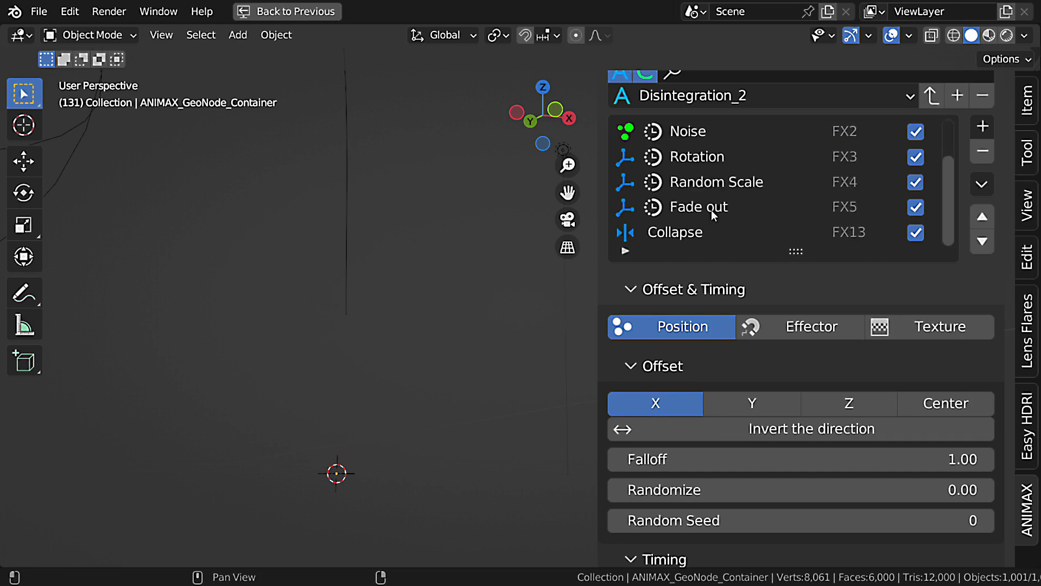
pyautogui.click(700, 239)
pyautogui.click(986, 158)
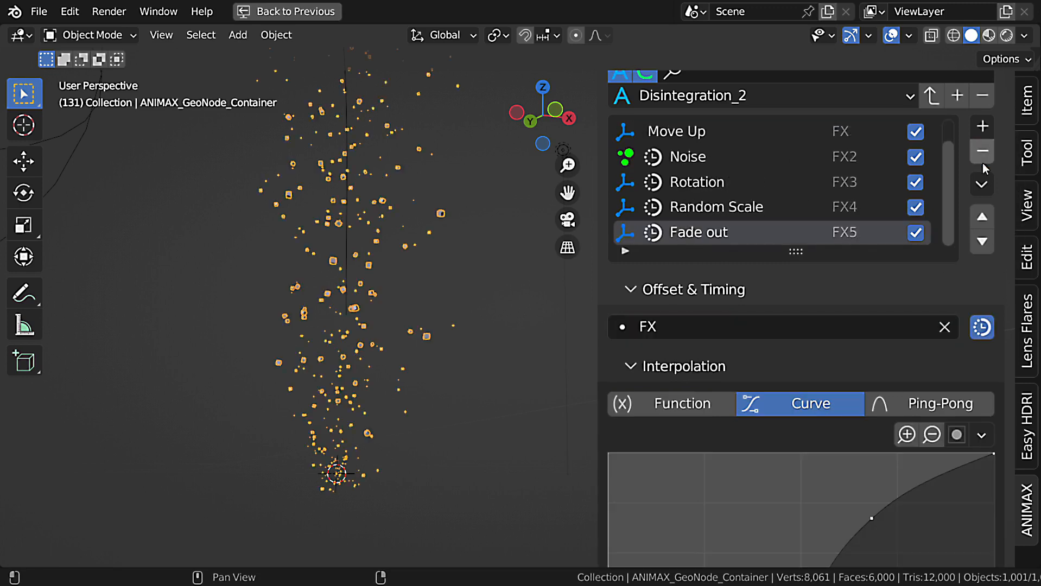
pyautogui.scroll(2, 857, 203)
pyautogui.click(984, 186)
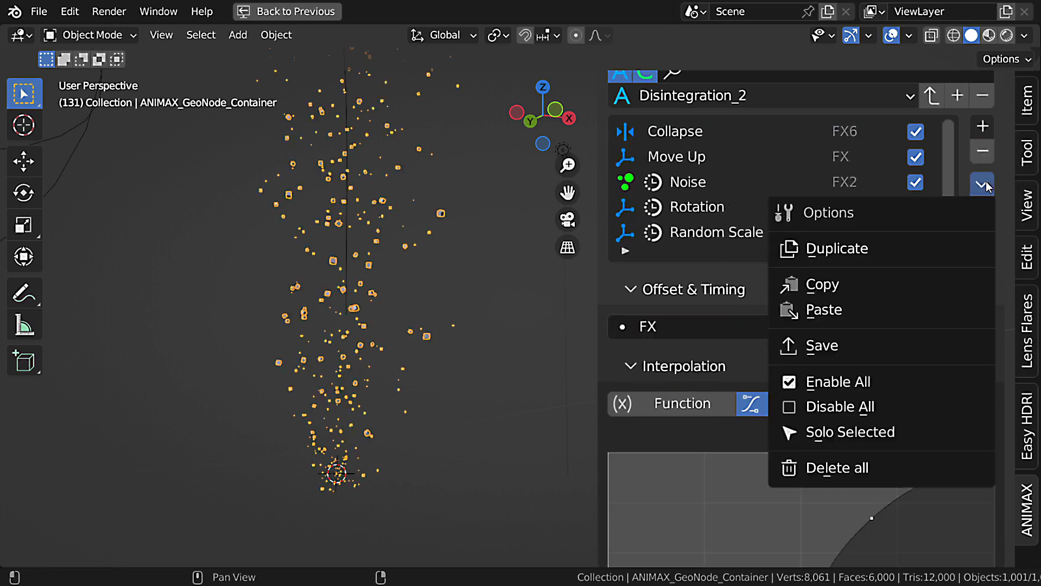
pyautogui.click(910, 350)
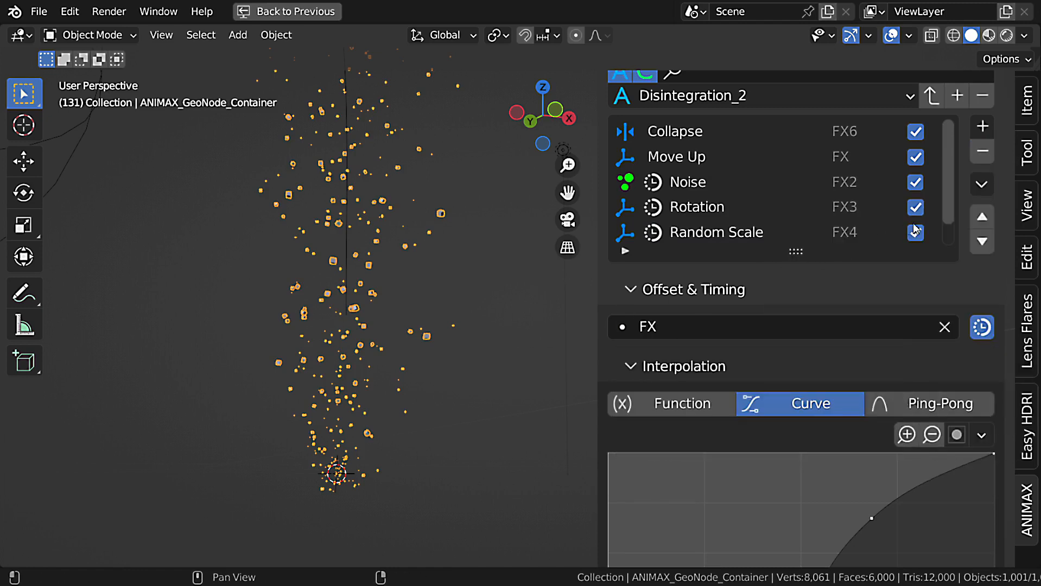
pyautogui.scroll(5, 1011, 196)
pyautogui.click(959, 207)
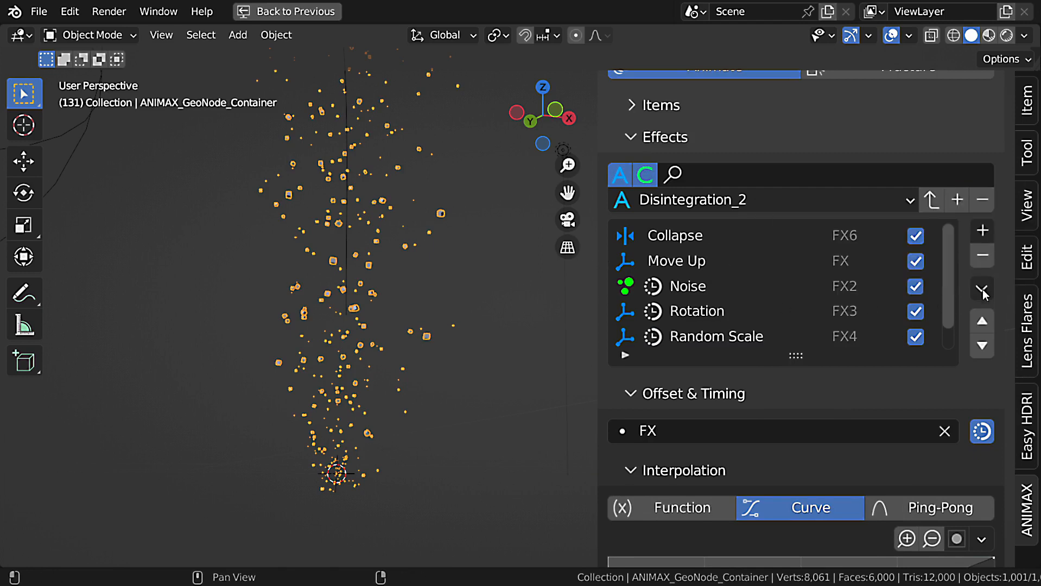
# Disable all the effects at once and enable them all again.
pyautogui.click(982, 288)
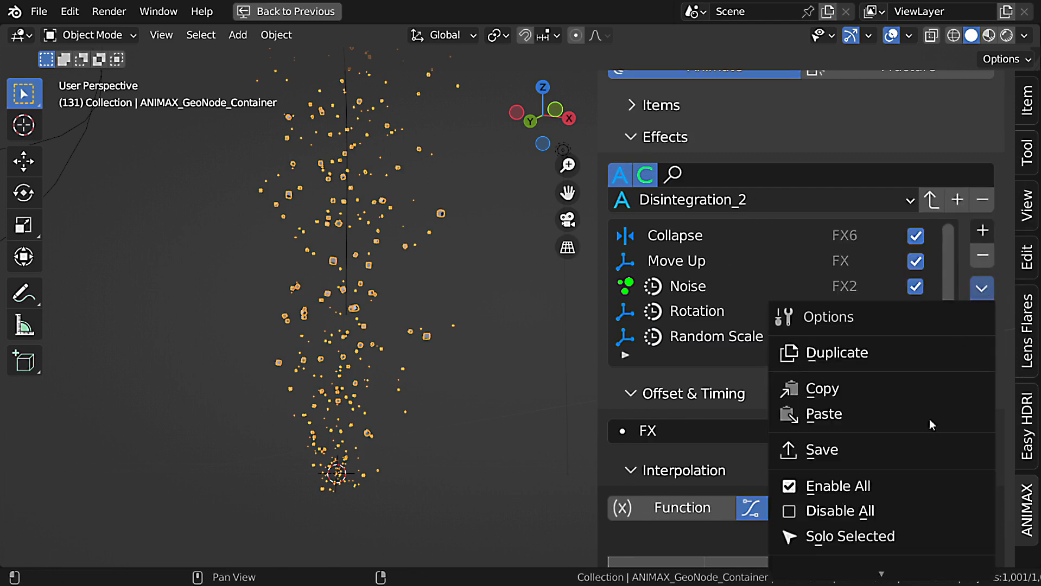
pyautogui.click(857, 484)
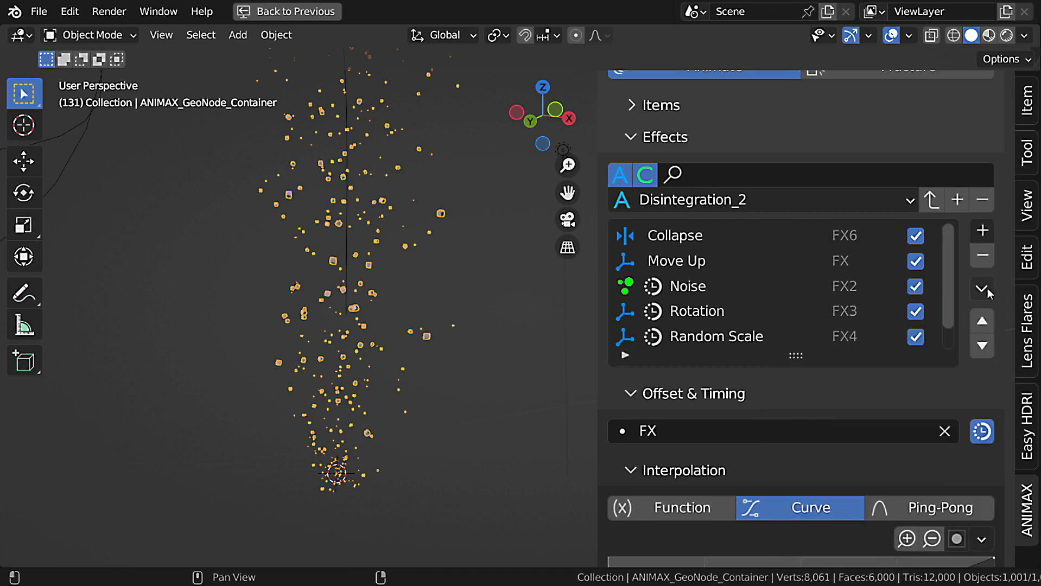
pyautogui.click(988, 288)
pyautogui.click(862, 509)
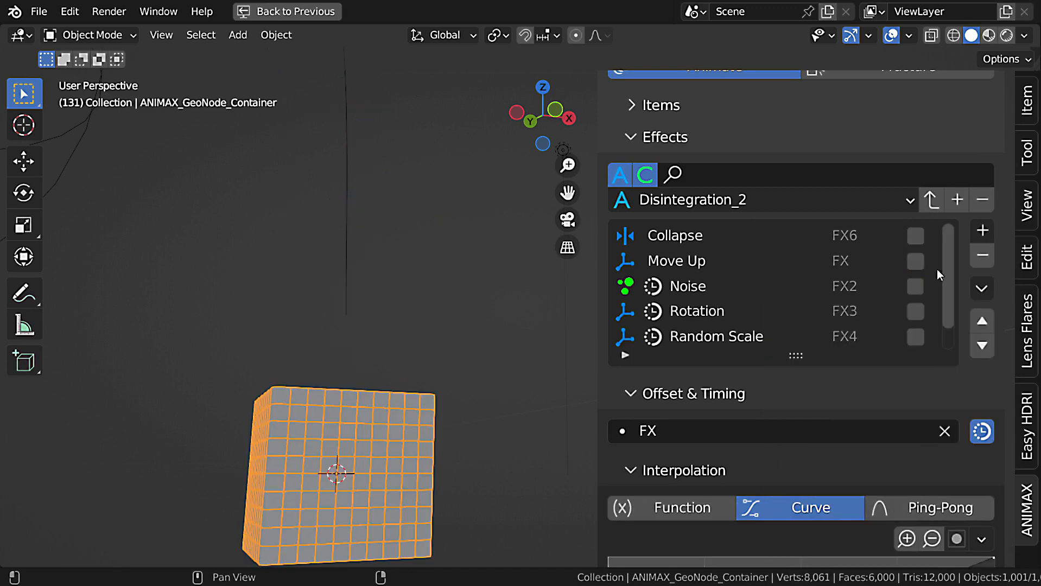
pyautogui.click(981, 289)
pyautogui.click(869, 486)
# Solo the selected Fade out effect and re-enable all the effects.
pyautogui.click(984, 290)
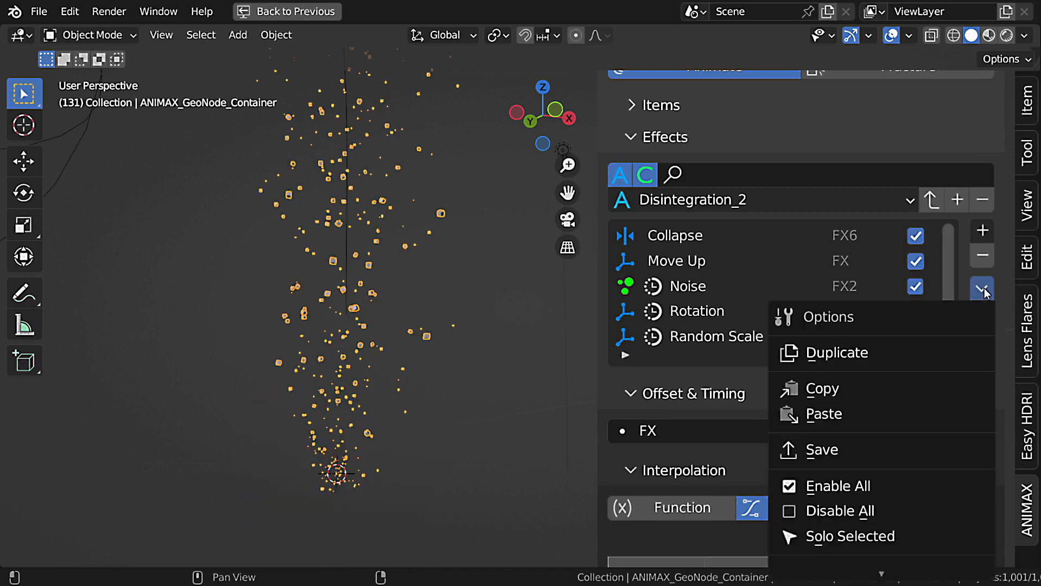
pyautogui.click(909, 540)
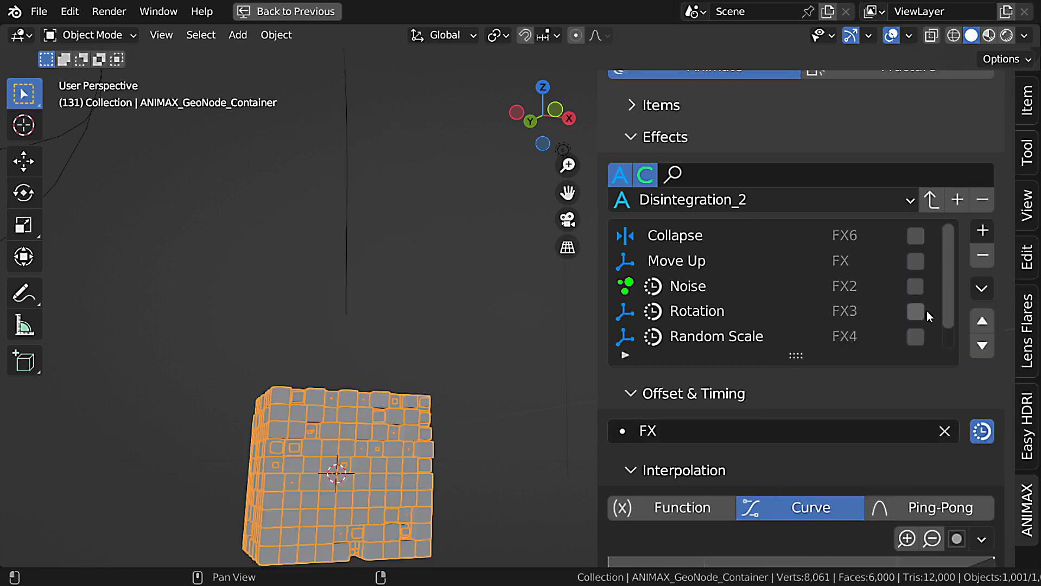
pyautogui.scroll(-1, 926, 315)
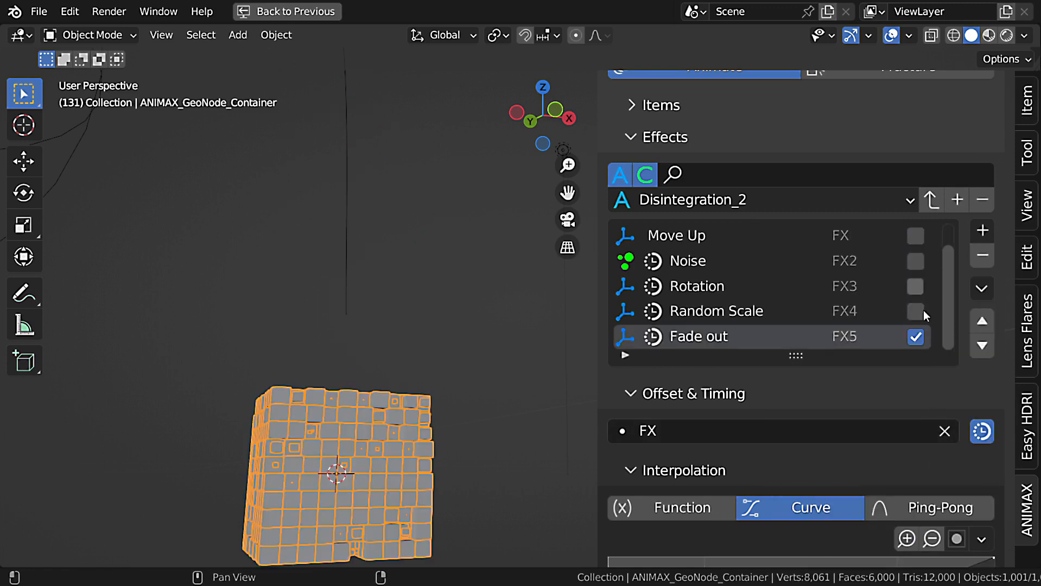
pyautogui.click(981, 288)
pyautogui.click(891, 486)
# Try to delete all the effects from the list, confirming the removal.
pyautogui.scroll(-4, 922, 325)
pyautogui.click(981, 185)
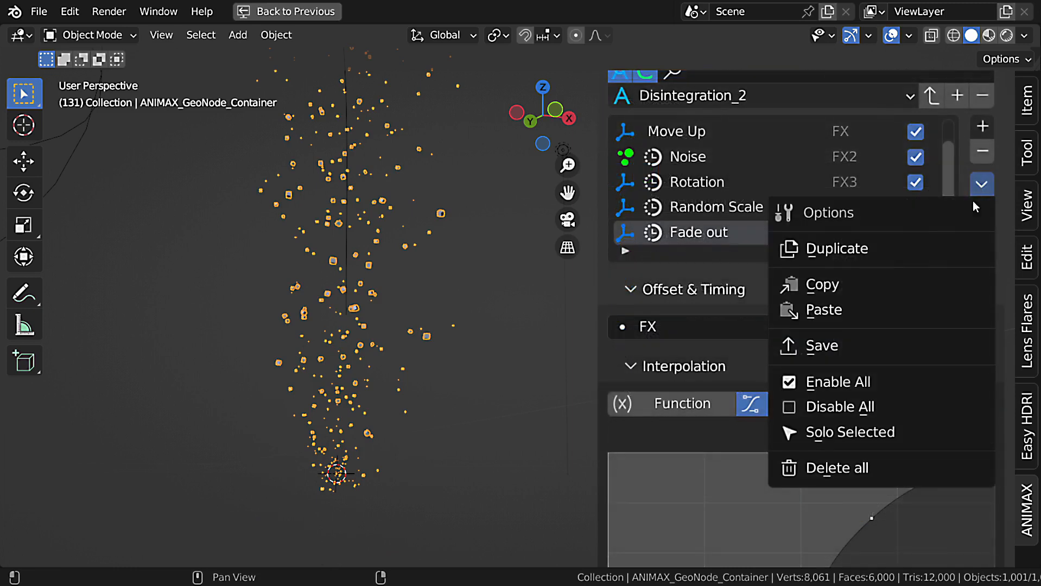
pyautogui.click(893, 465)
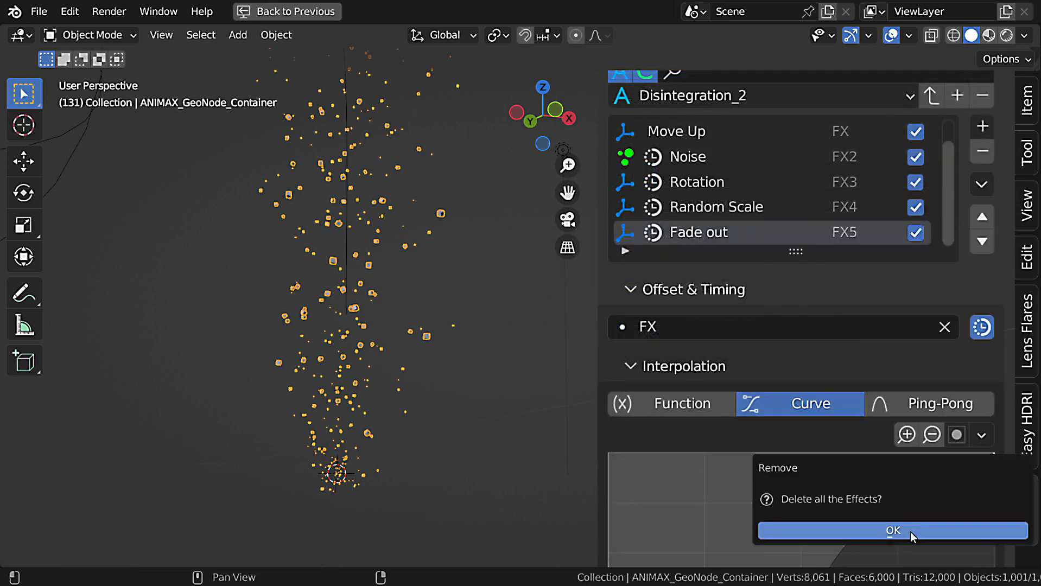
pyautogui.moveTo(919, 486); pyautogui.dragTo(654, 268)
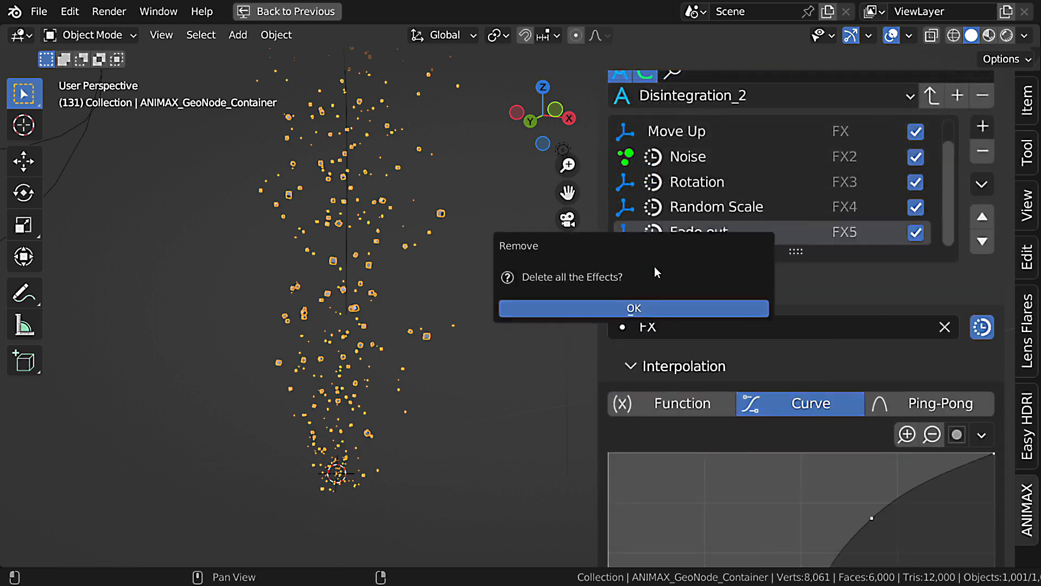
pyautogui.click(656, 308)
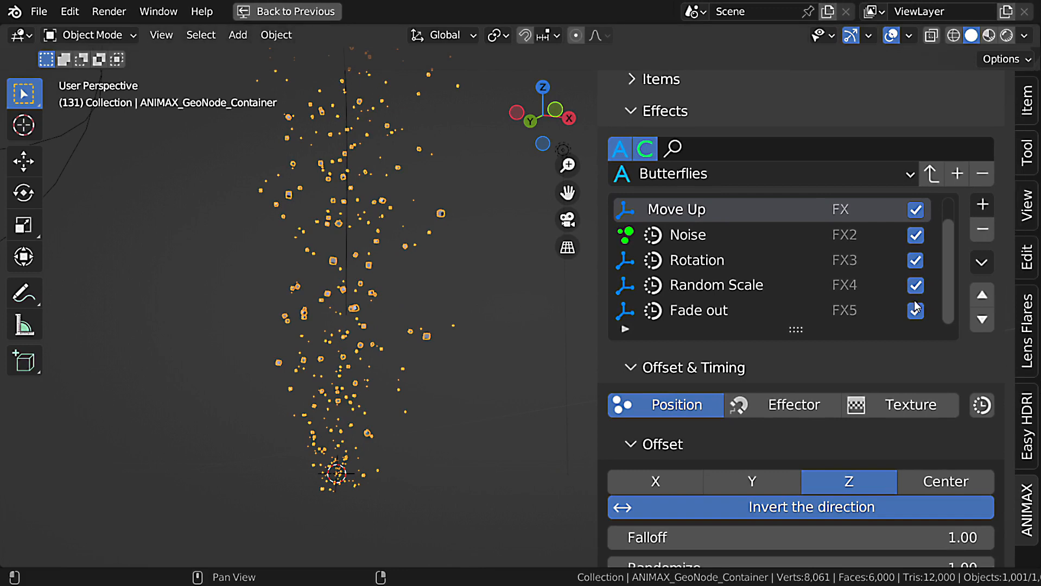
pyautogui.moveTo(951, 293); pyautogui.dragTo(938, 254)
pyautogui.scroll(-1, 950, 288)
pyautogui.moveTo(949, 289); pyautogui.dragTo(952, 228)
pyautogui.scroll(-2, 1004, 259)
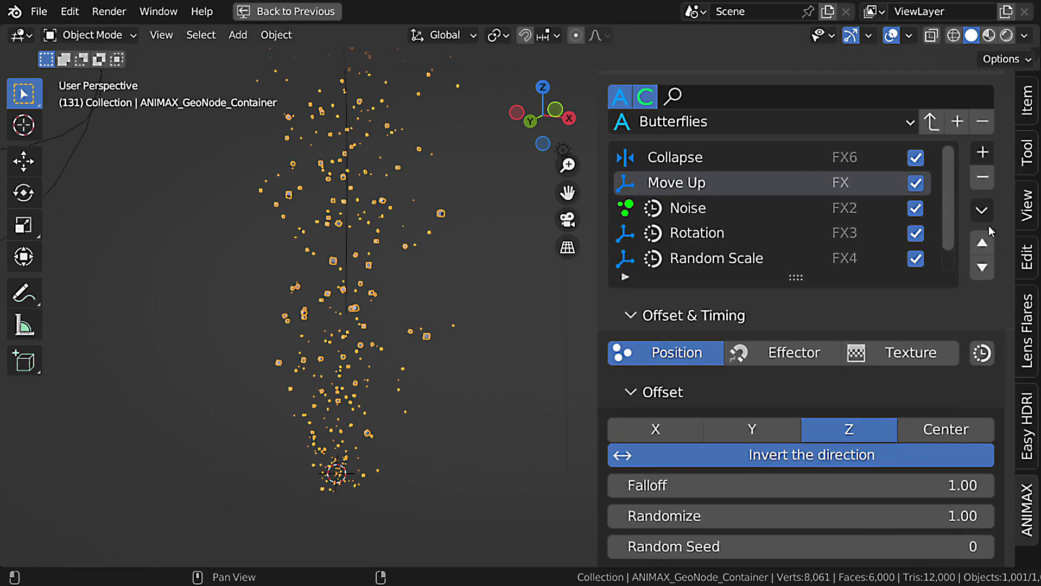
pyautogui.click(983, 211)
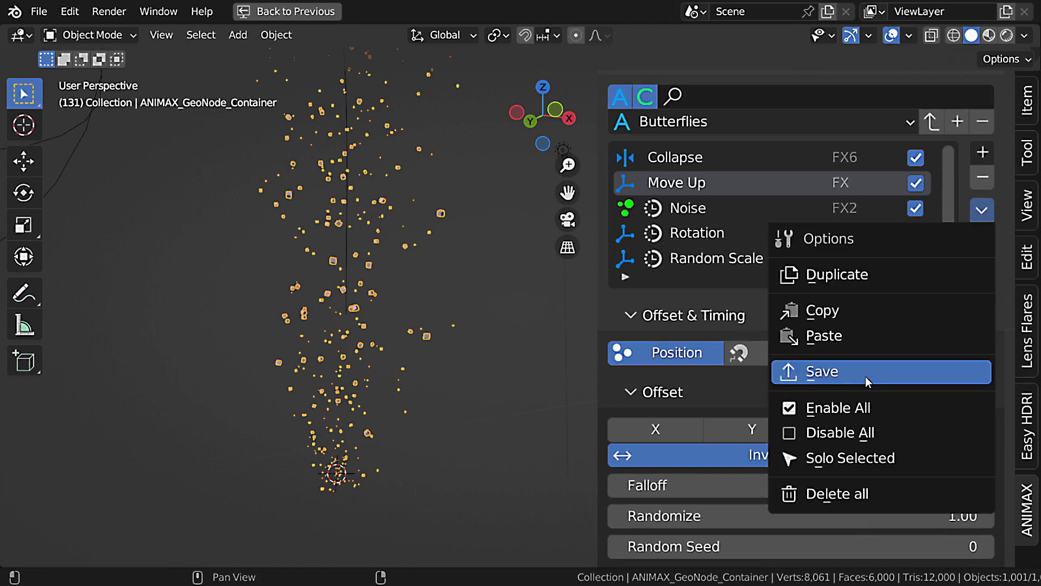
pyautogui.scroll(3, 983, 204)
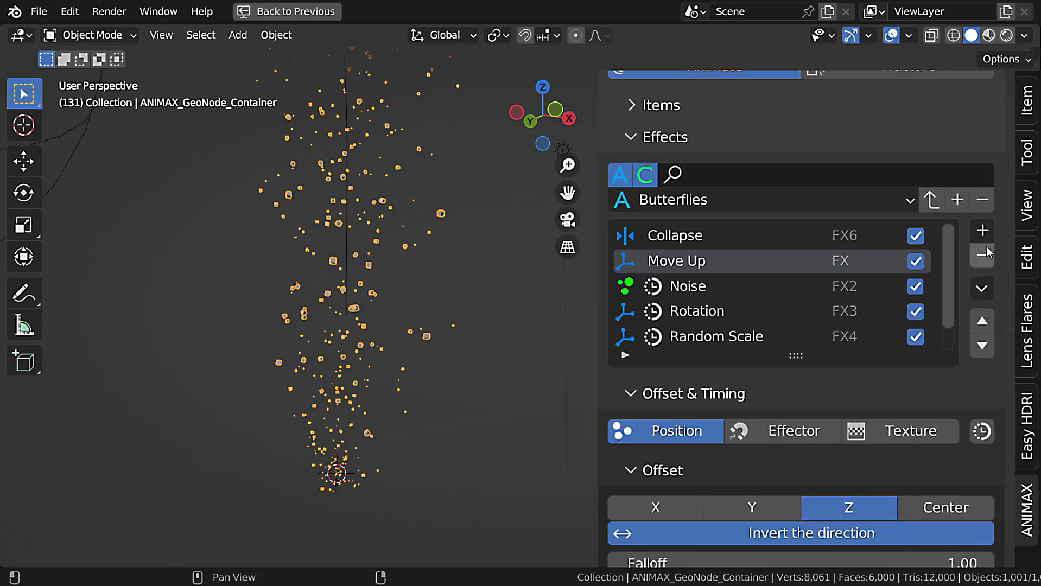
pyautogui.click(959, 200)
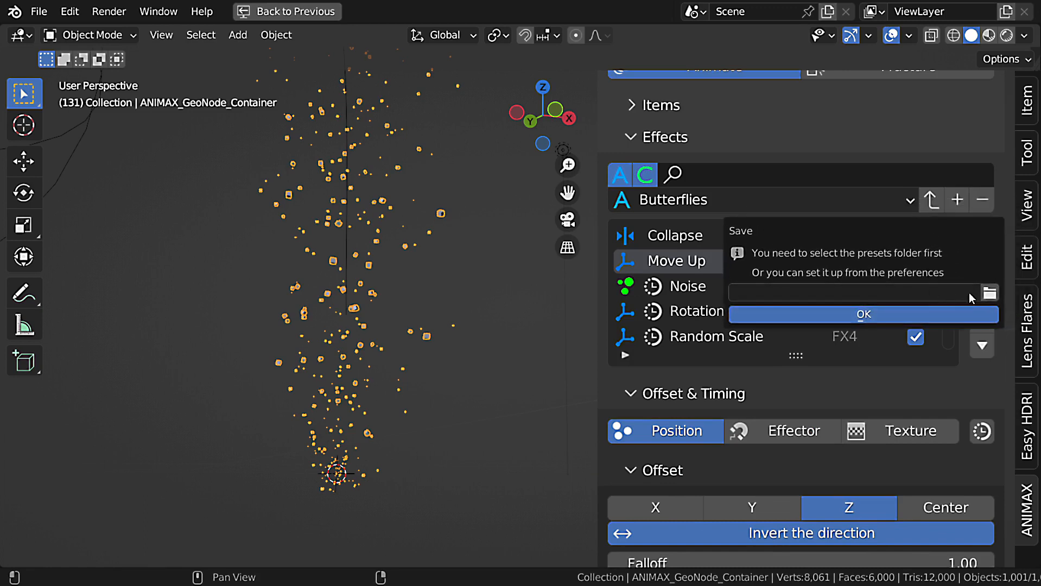
pyautogui.click(1004, 287)
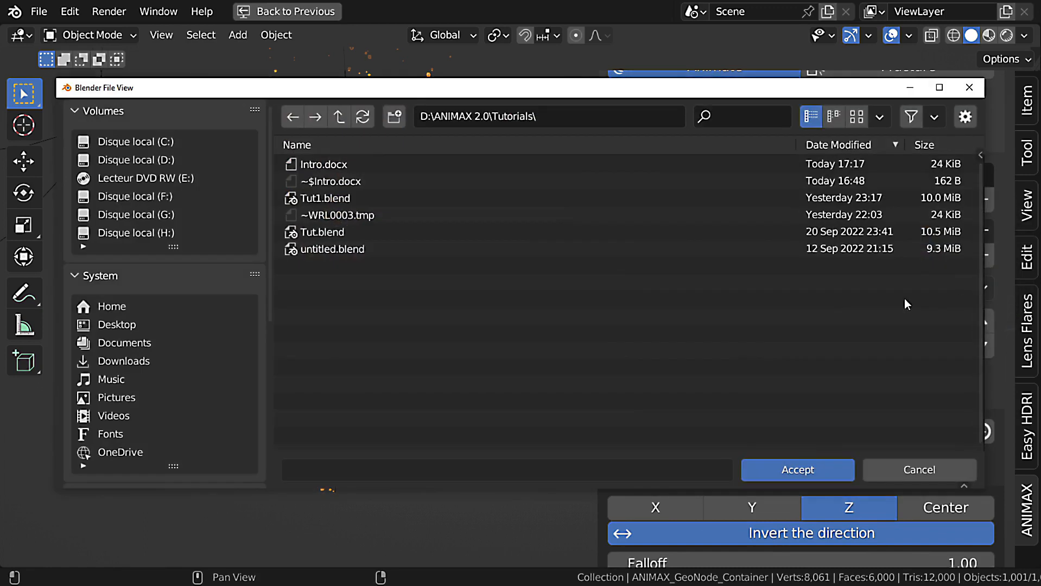
pyautogui.click(923, 474)
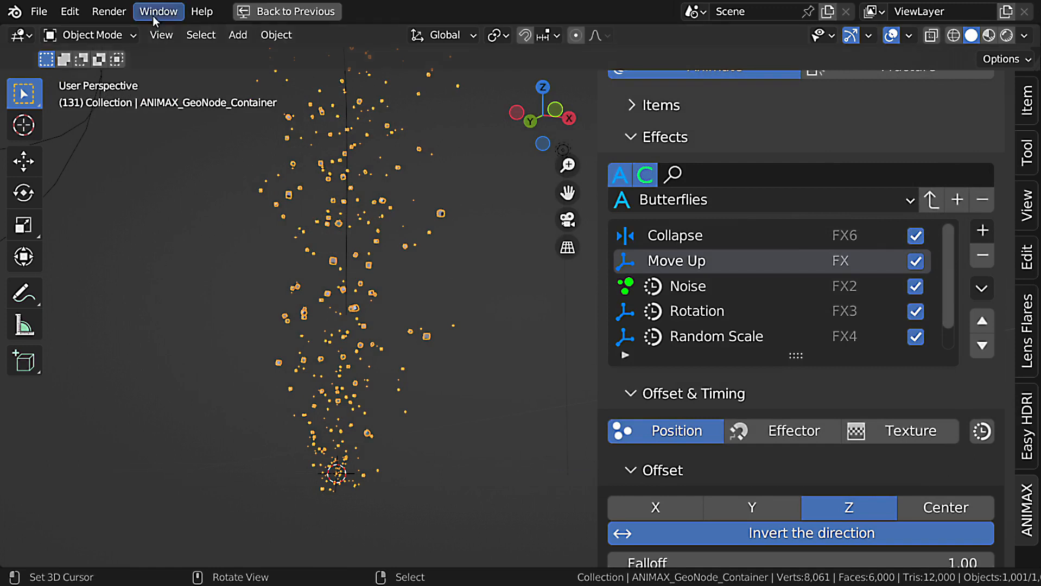
# From the ANIMAX add-on preferences, browse for a custom presets folder and create one named ANIMAX Presets in D:\ANIMAX 2.0\Tutorials.
pyautogui.click(69, 11)
pyautogui.click(136, 288)
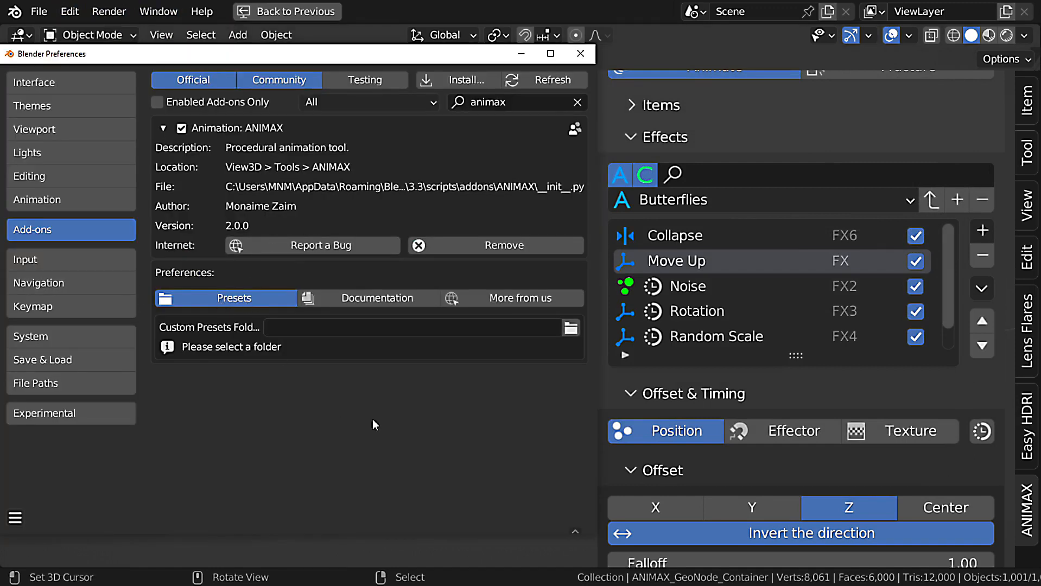
pyautogui.click(571, 328)
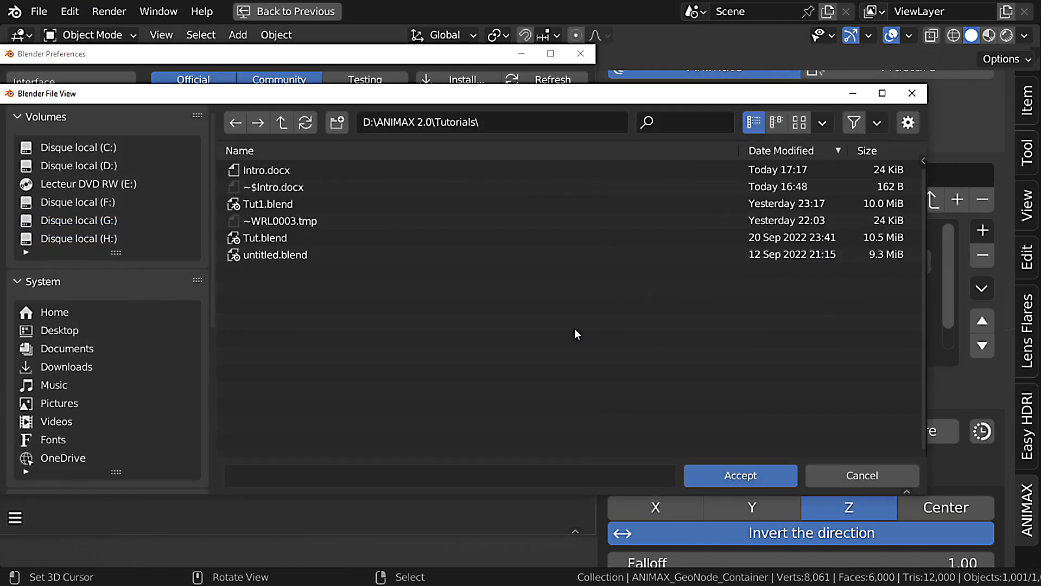
pyautogui.click(338, 124)
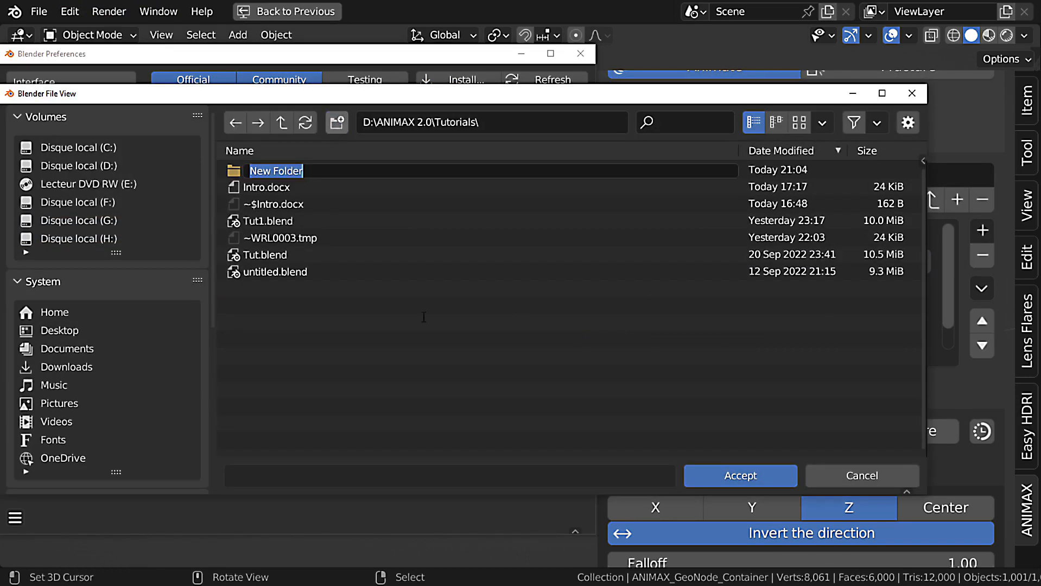
pyautogui.write('NNI')
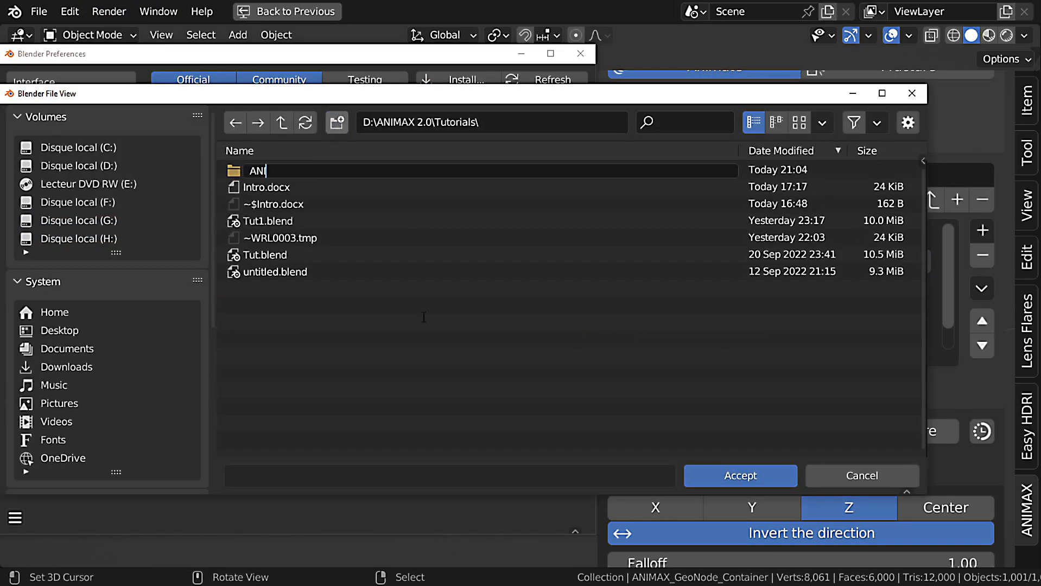
pyautogui.write('MAX Presets')
pyautogui.press('Return')
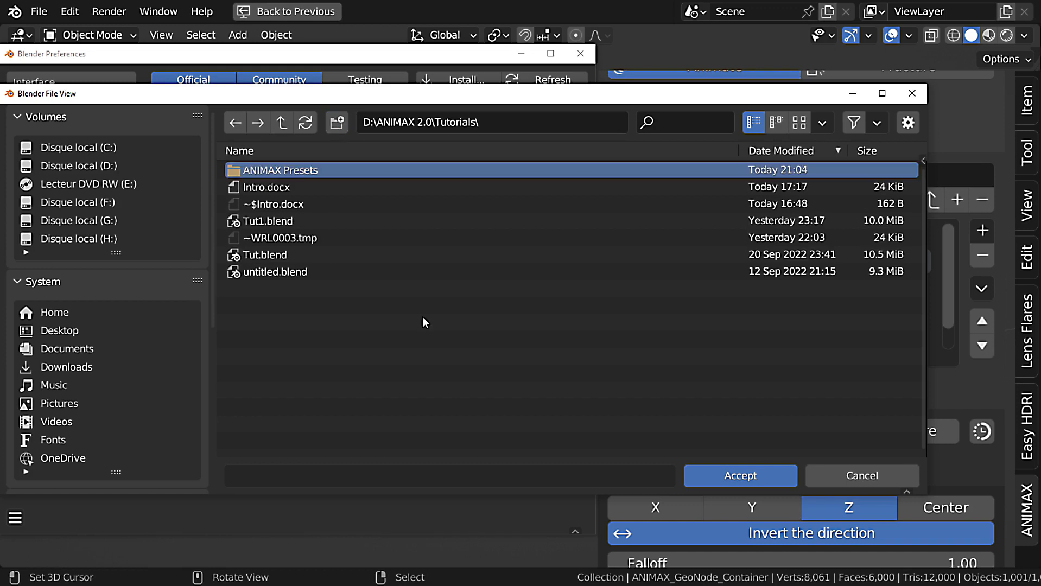
# Set the new ANIMAX Presets folder as the custom presets folder and close the preferences.
pyautogui.doubleClick(283, 171)
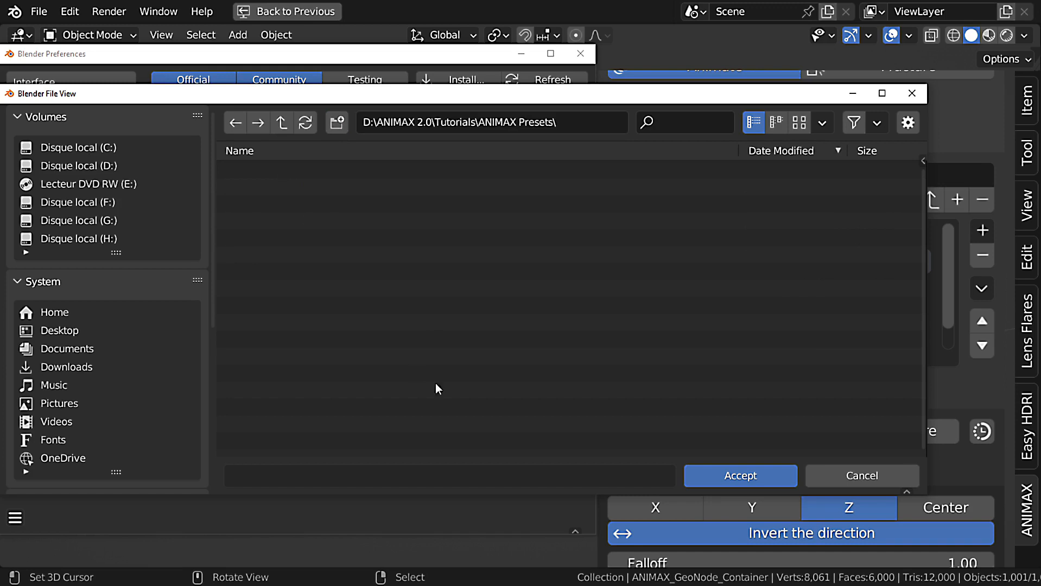
pyautogui.click(762, 471)
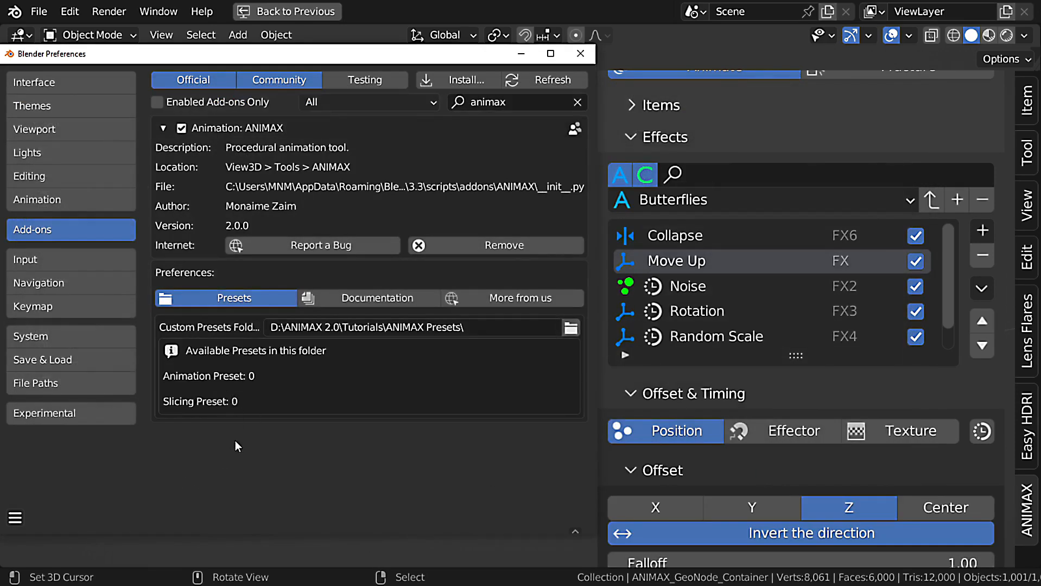
pyautogui.click(580, 53)
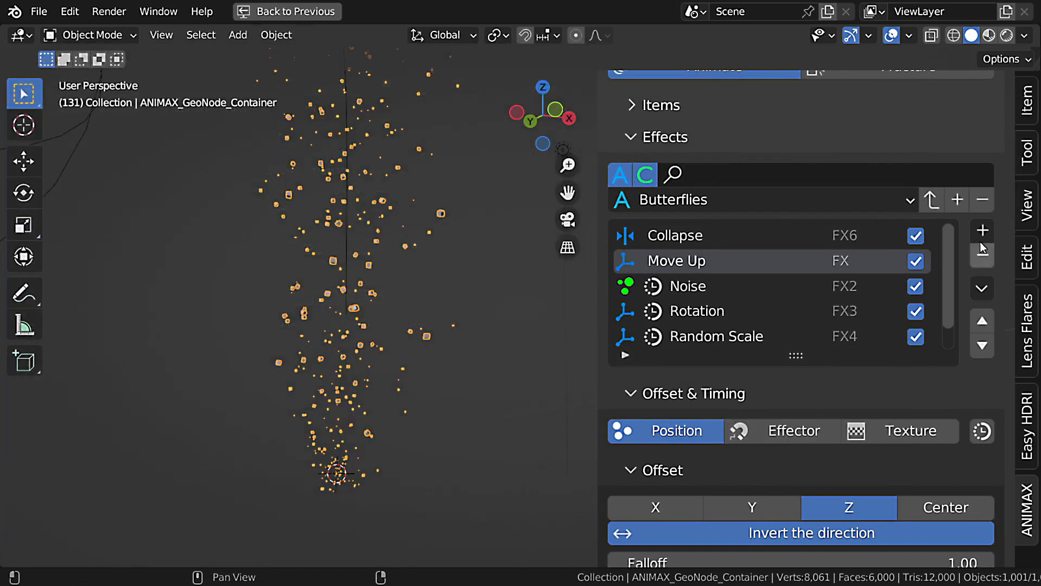
# Save the current effects list as a new preset named PL_Test.
pyautogui.click(958, 205)
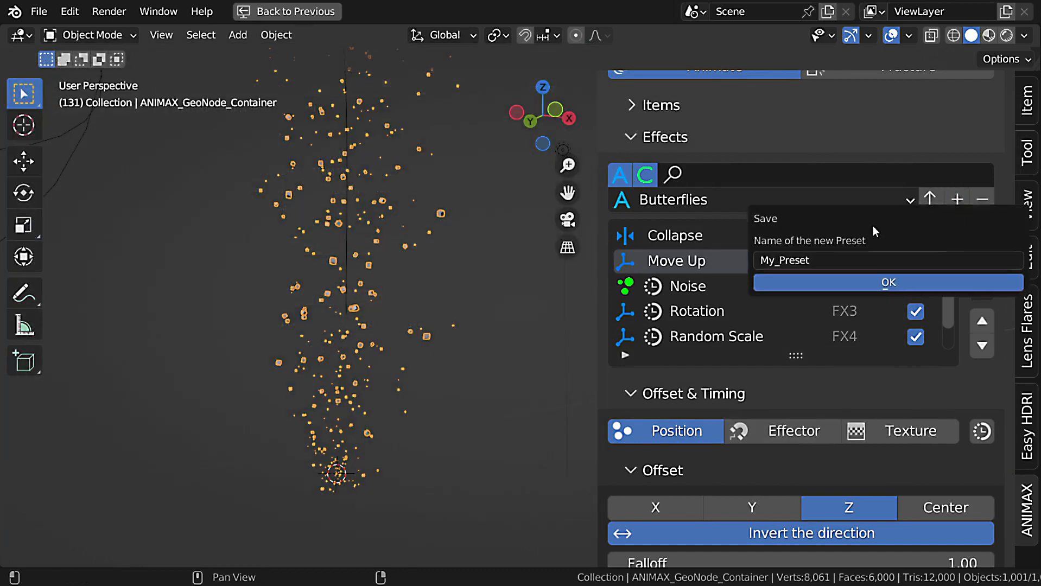
pyautogui.moveTo(872, 225); pyautogui.dragTo(451, 327)
pyautogui.click(443, 372)
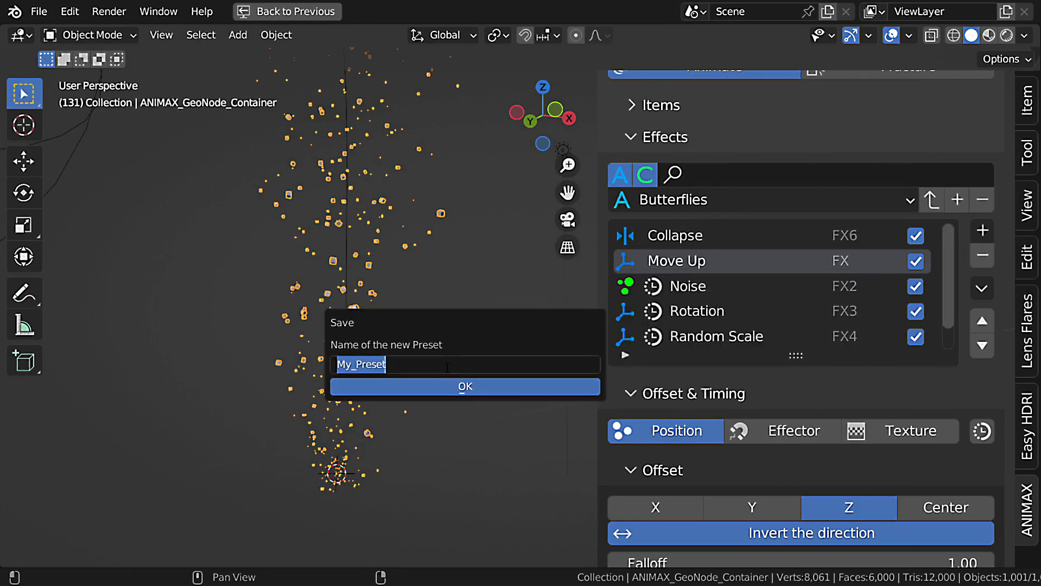
pyautogui.write('PL_')
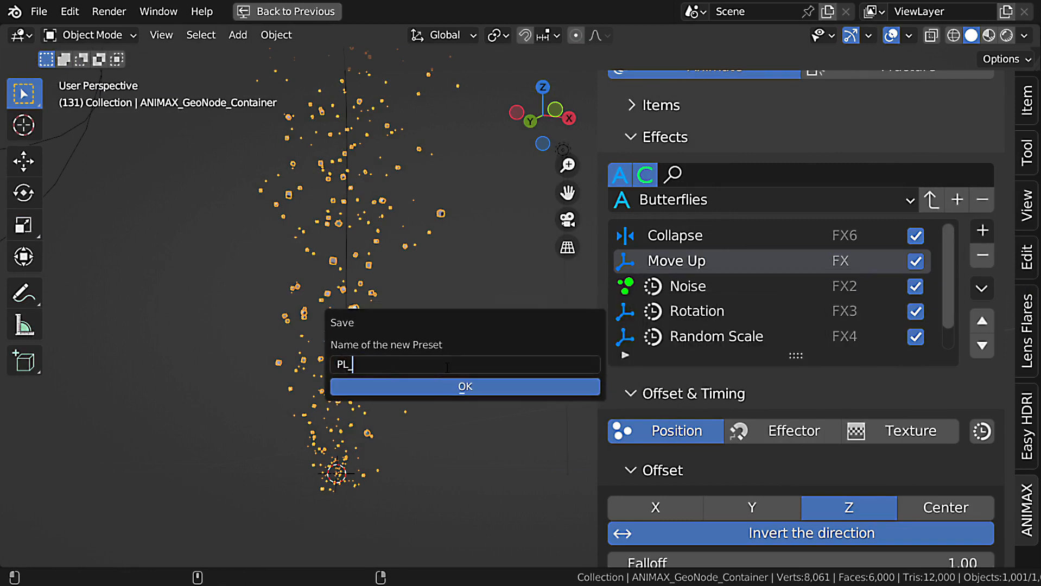
pyautogui.write('Test')
pyautogui.press('Return')
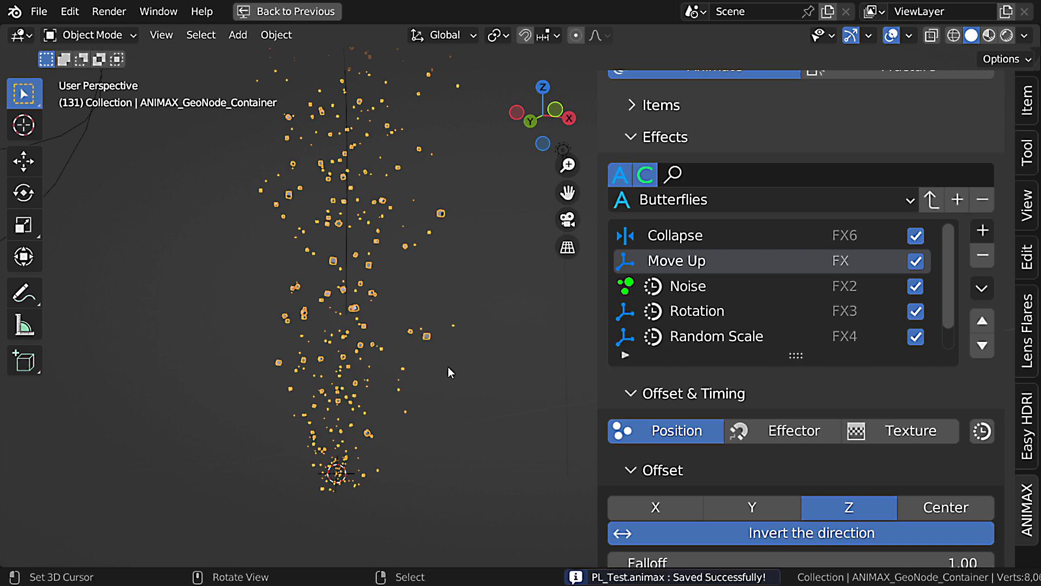
# Look through the preset list, restrict it to custom presets only, and include the built-in presets again.
pyautogui.click(685, 207)
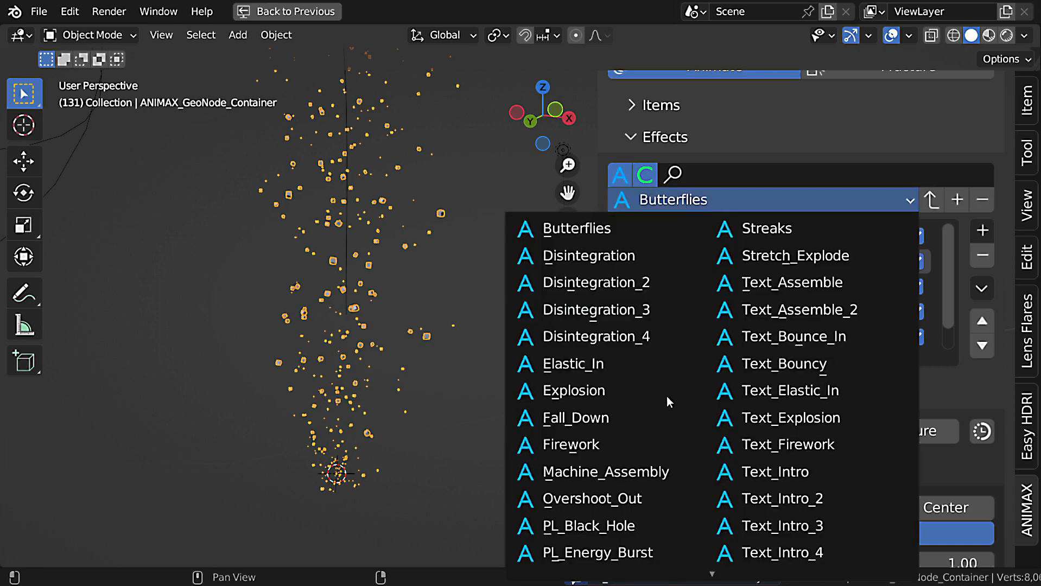
pyautogui.scroll(-6, 667, 397)
pyautogui.scroll(-1, 597, 407)
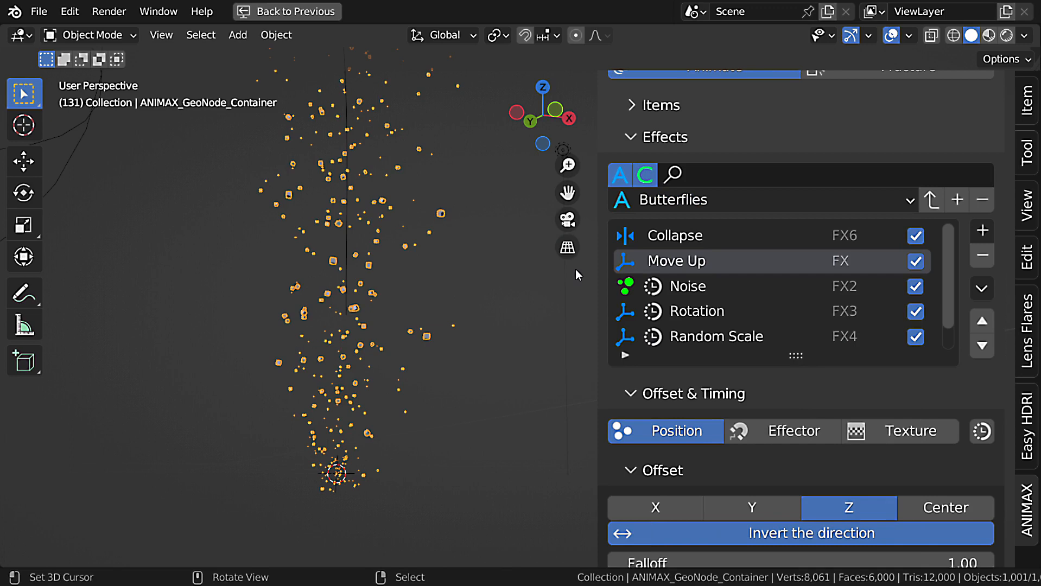
pyautogui.click(643, 176)
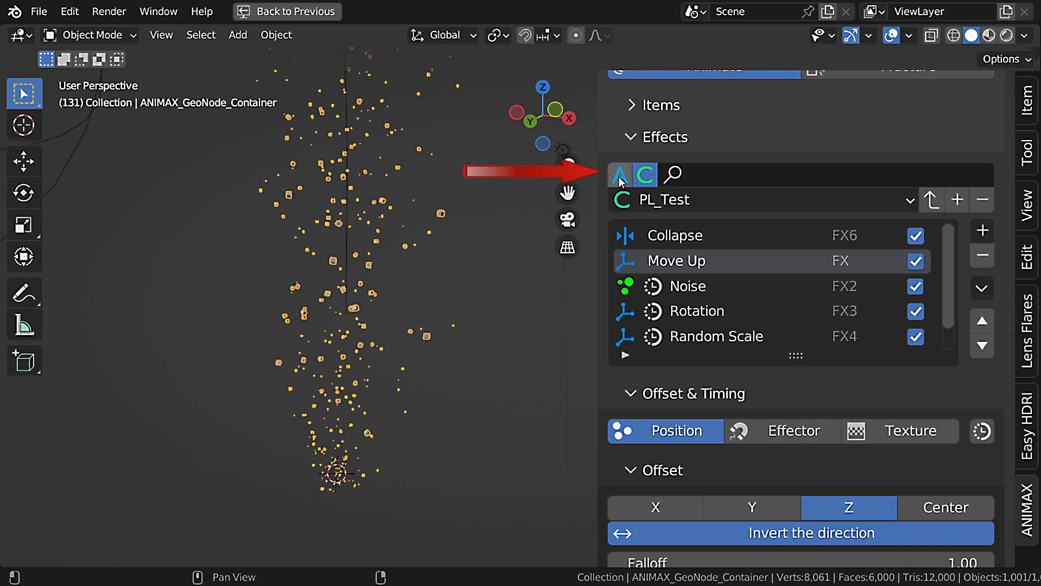
pyautogui.click(665, 202)
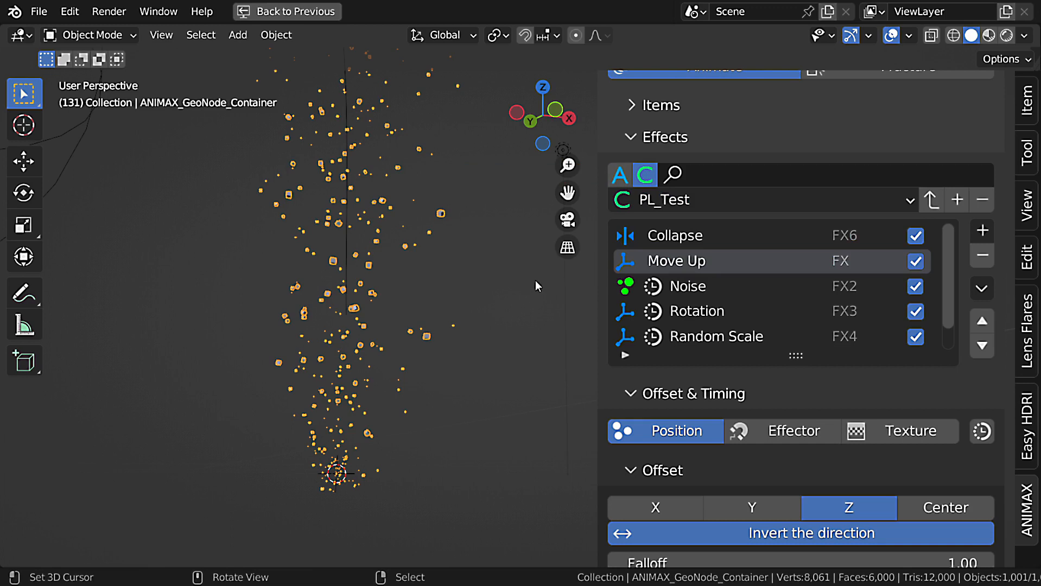
pyautogui.click(620, 175)
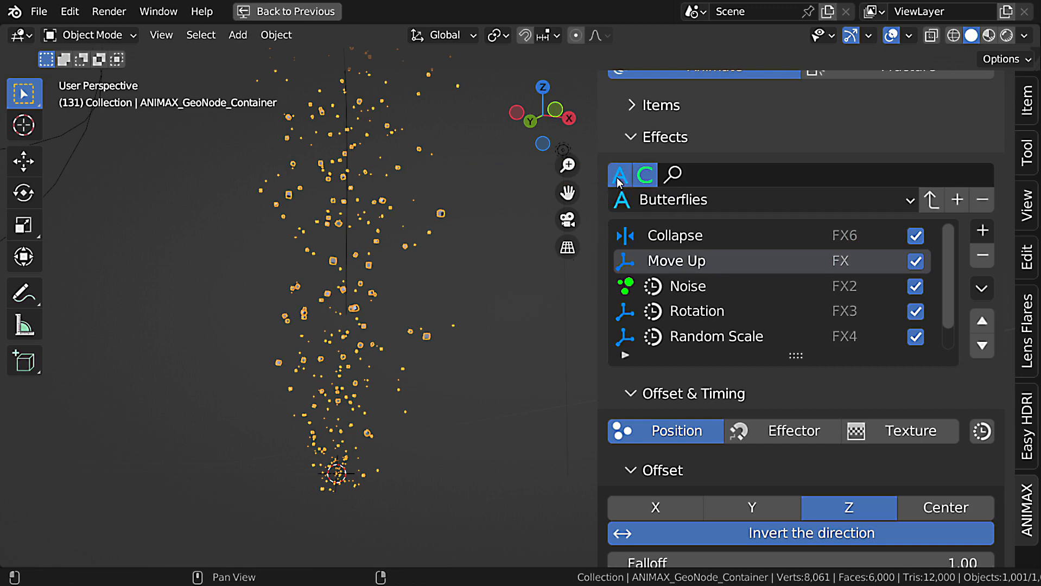
# Filter the presets by the search word "test" and choose the PL_Test preset.
pyautogui.click(712, 178)
pyautogui.write('test')
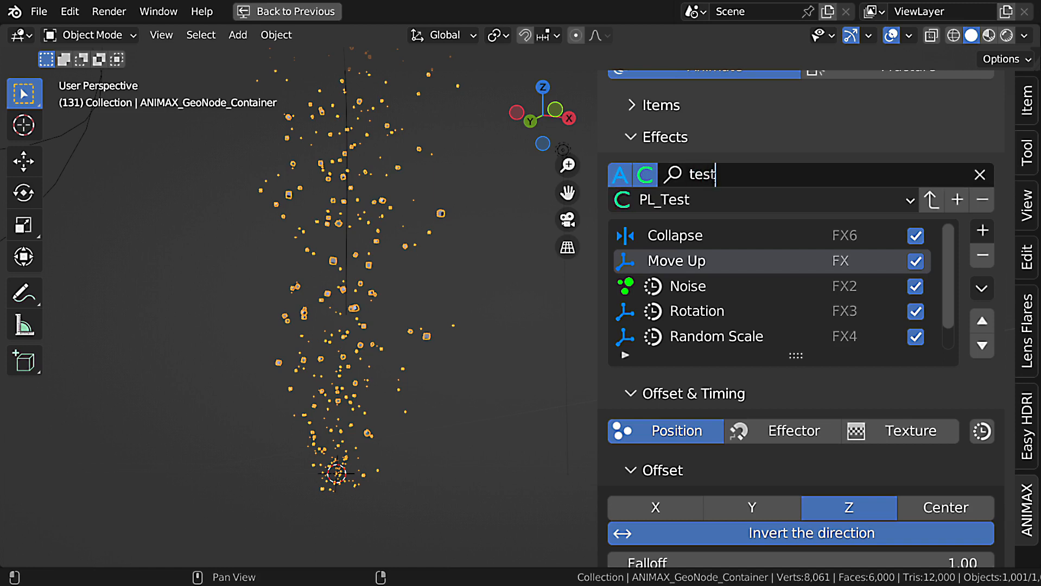
pyautogui.press('Return')
pyautogui.click(711, 199)
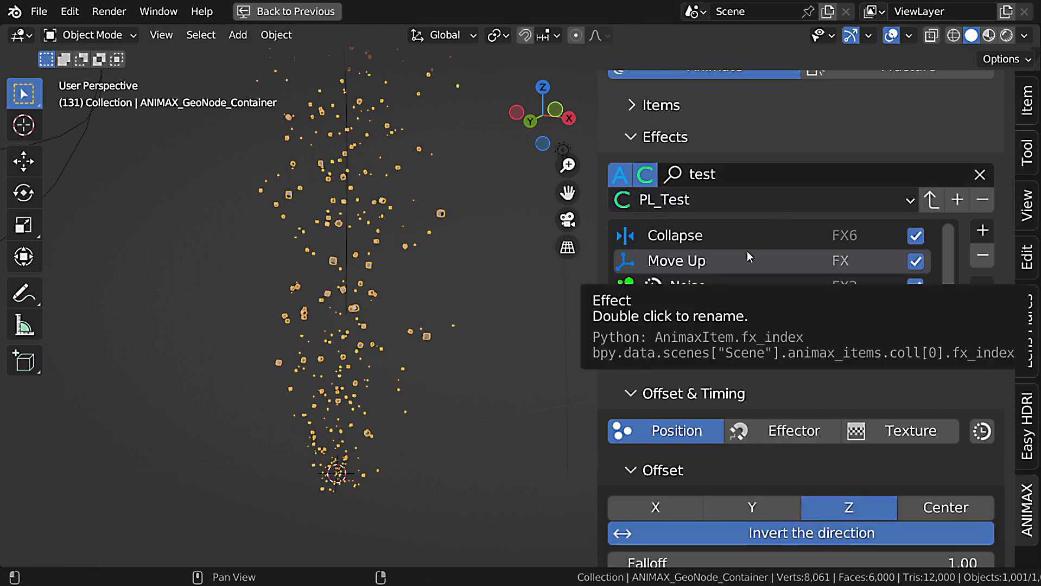
# Select the Test item, show it in the viewport instead of Cubes, and apply the PL_Test preset to it.
pyautogui.click(685, 107)
pyautogui.click(683, 199)
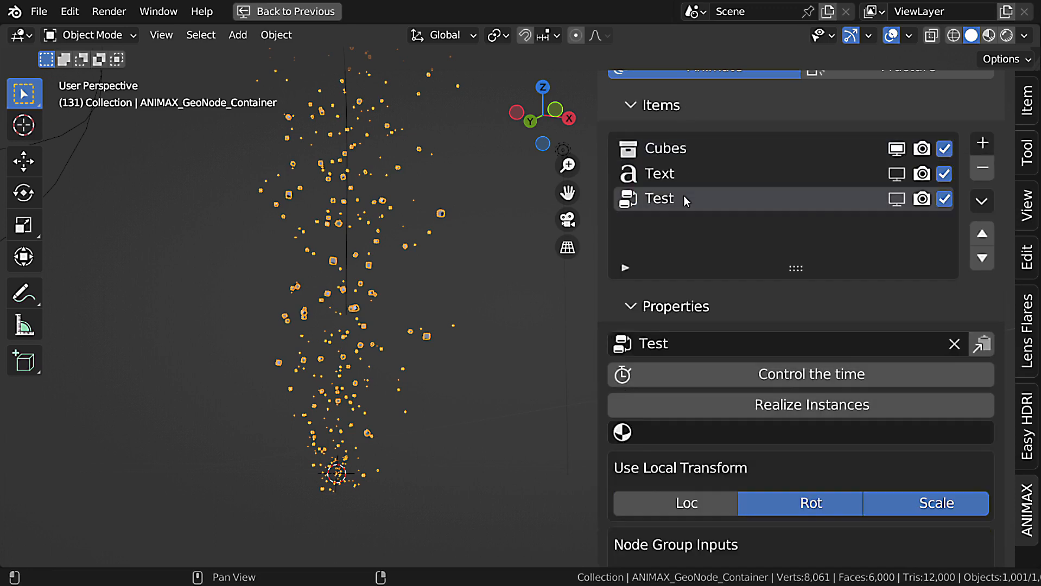
pyautogui.click(896, 151)
pyautogui.click(666, 107)
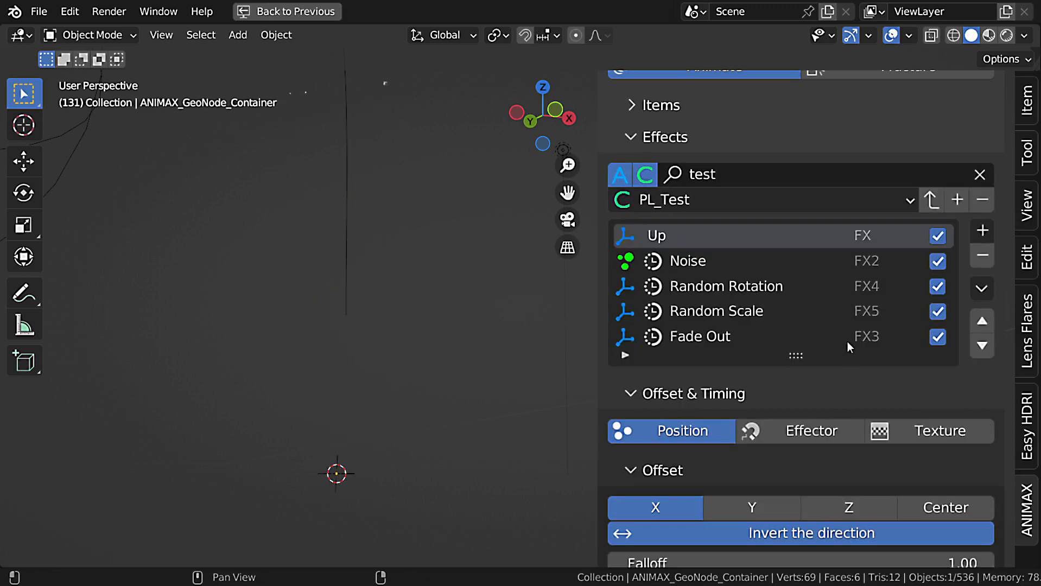
pyautogui.click(932, 201)
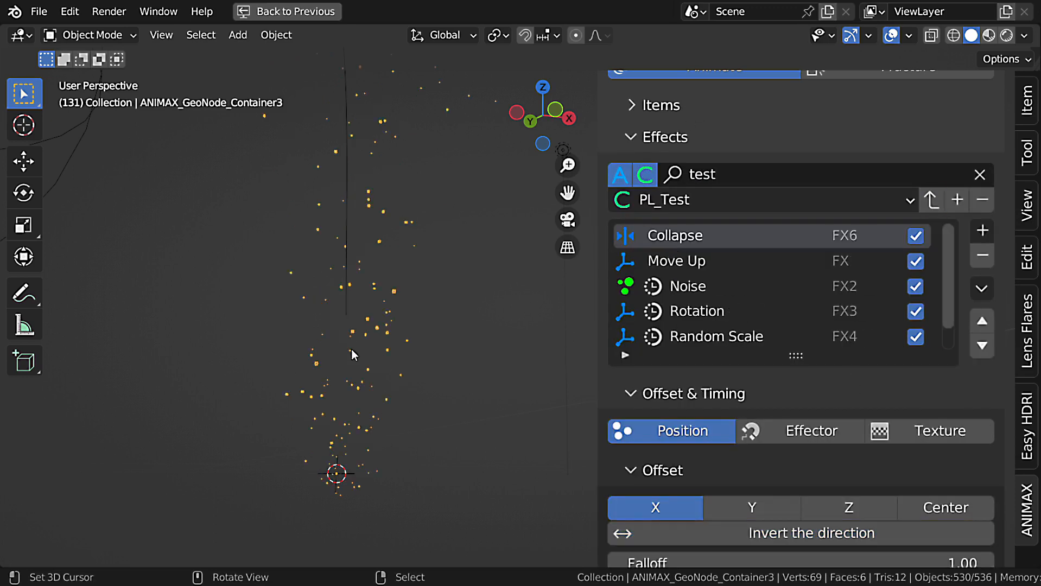
# Play the animation in the front orthographic view to check the preset applied to the Test item, and stop playback.
pyautogui.press('KP_1')
pyautogui.press('KP_5')
pyautogui.press('KP_5')
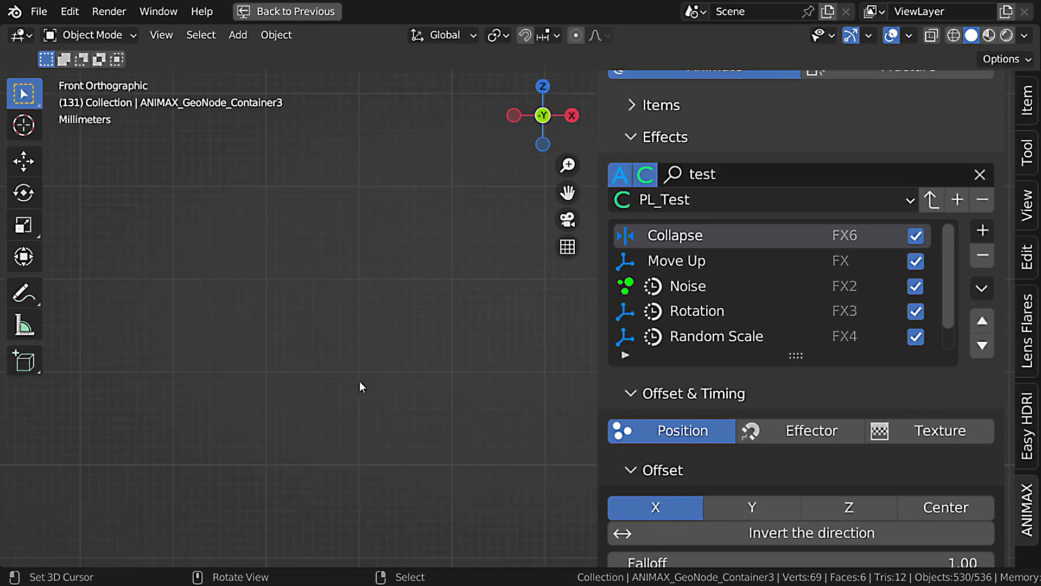
pyautogui.press('space')
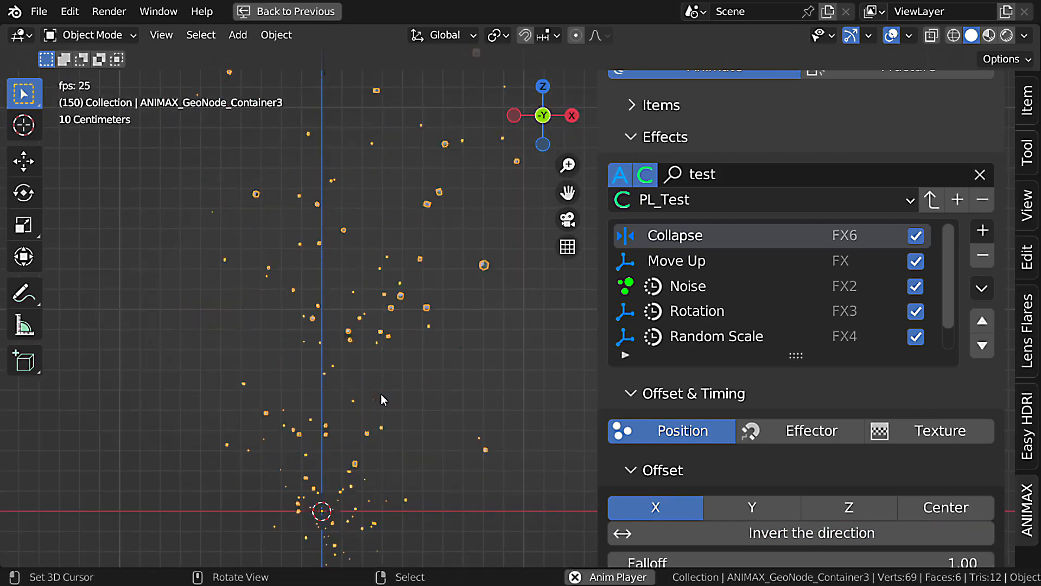
pyautogui.keyDown('shift'); pyautogui.moveTo(418, 277); pyautogui.dragTo(451, 500, button='middle'); pyautogui.keyUp('shift')
pyautogui.scroll(-3, 458, 426)
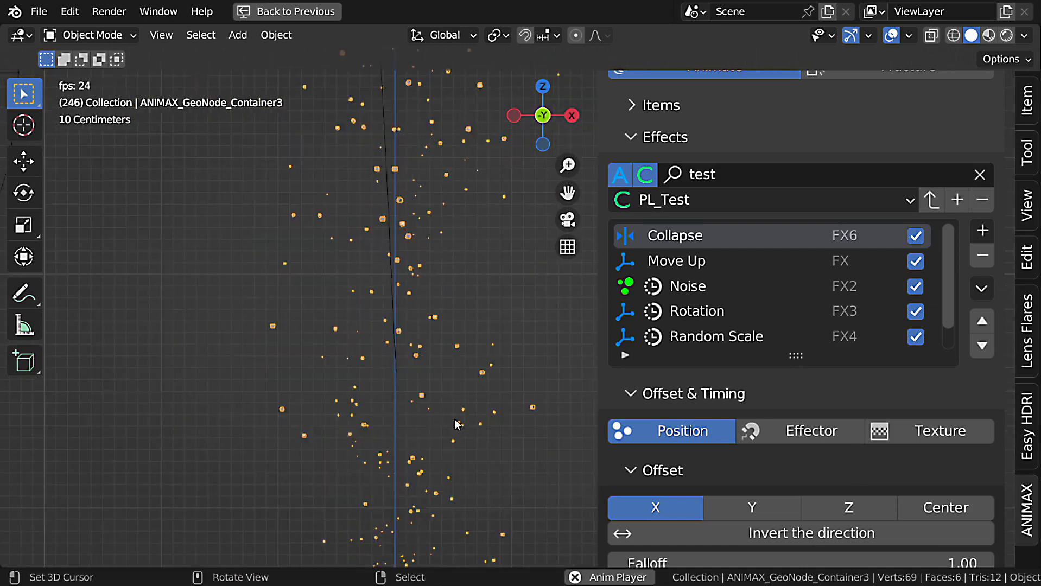
pyautogui.scroll(-6, 776, 452)
pyautogui.scroll(-5, 779, 464)
pyautogui.press('Escape')
# Select the Noise effect to examine its offset and timing settings, and play the animation again.
pyautogui.scroll(9, 878, 380)
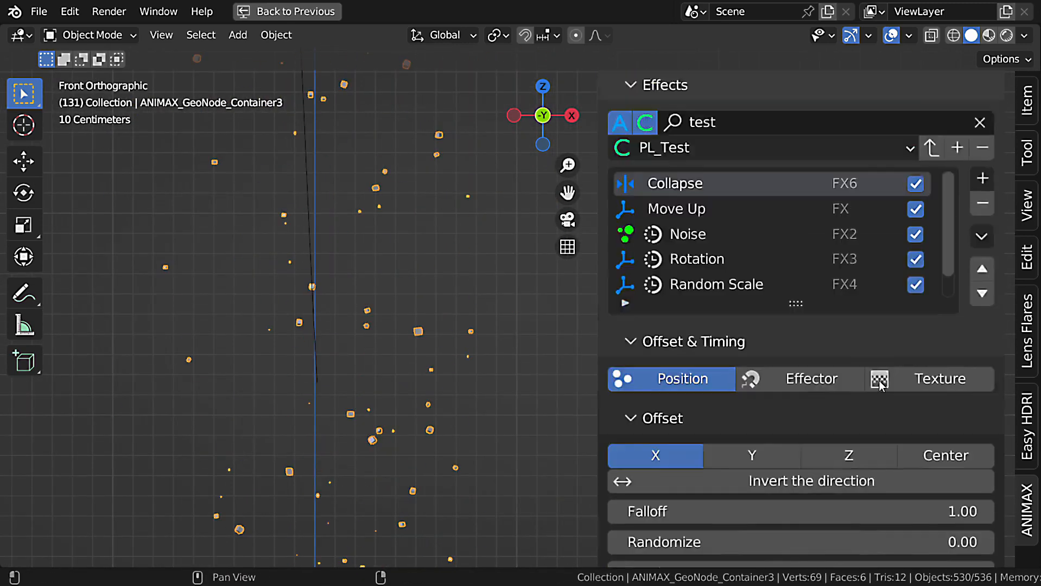
pyautogui.click(690, 235)
pyautogui.scroll(-9, 833, 465)
pyautogui.press('space')
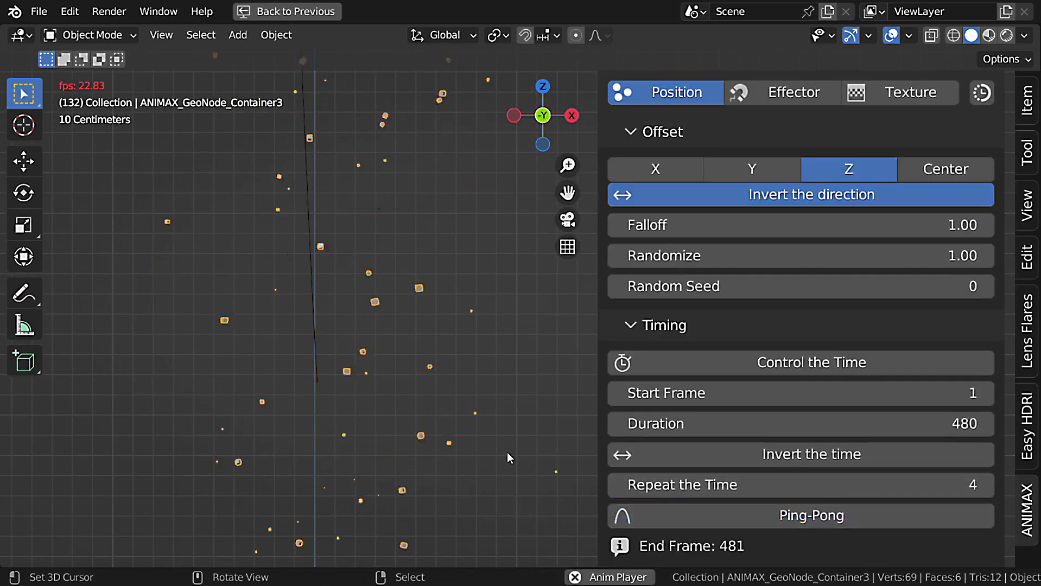
pyautogui.keyDown('shift'); pyautogui.moveTo(440, 411); pyautogui.dragTo(400, 370, button='middle'); pyautogui.keyUp('shift')
pyautogui.scroll(3, 400, 372)
pyautogui.scroll(-5, 403, 377)
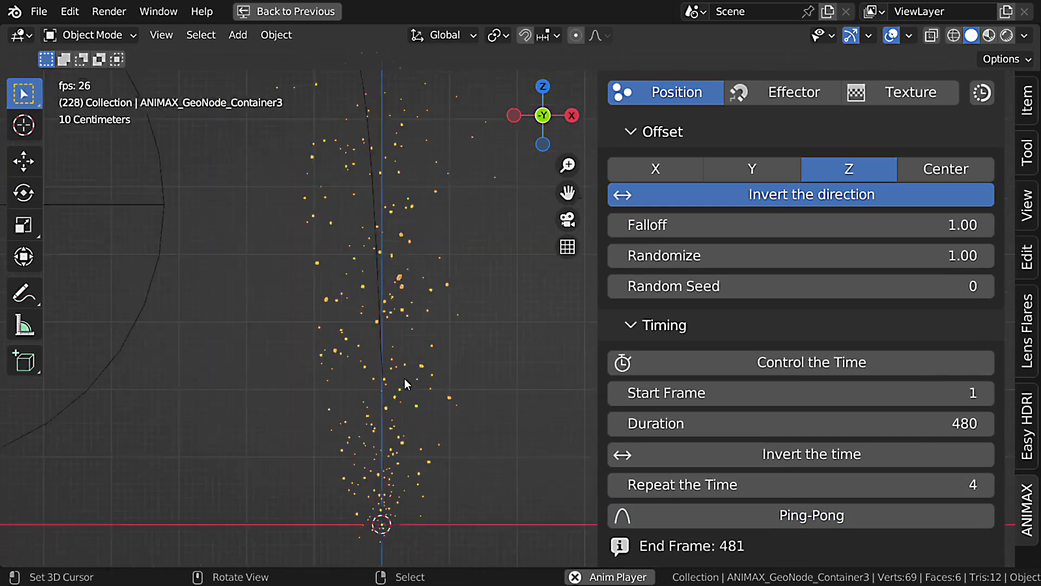
# Clear the preset search and apply the Butterflies preset to the Cubes item.
pyautogui.scroll(1, 404, 379)
pyautogui.press('Escape')
pyautogui.scroll(8, 934, 451)
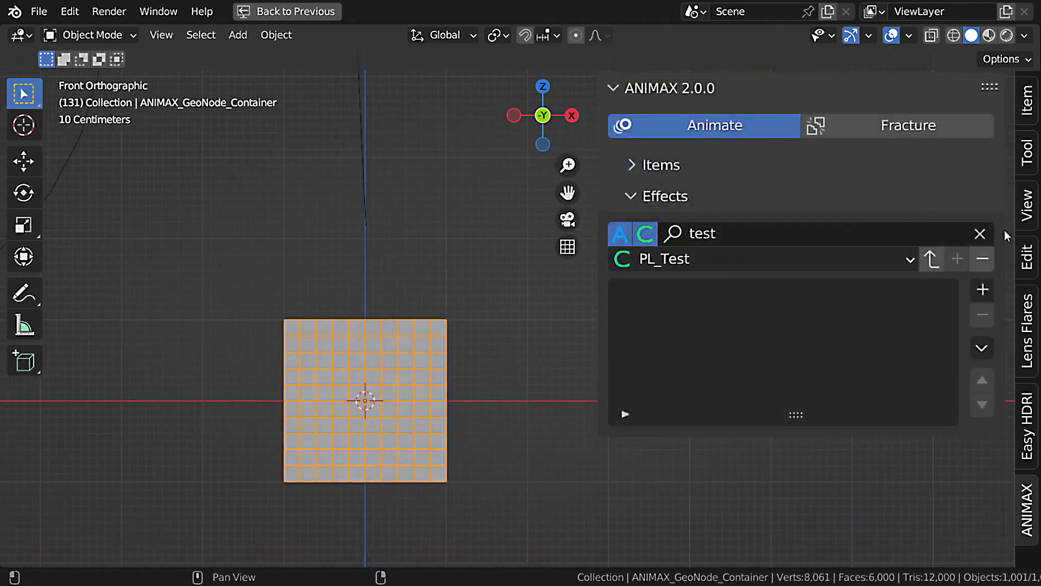
pyautogui.click(979, 233)
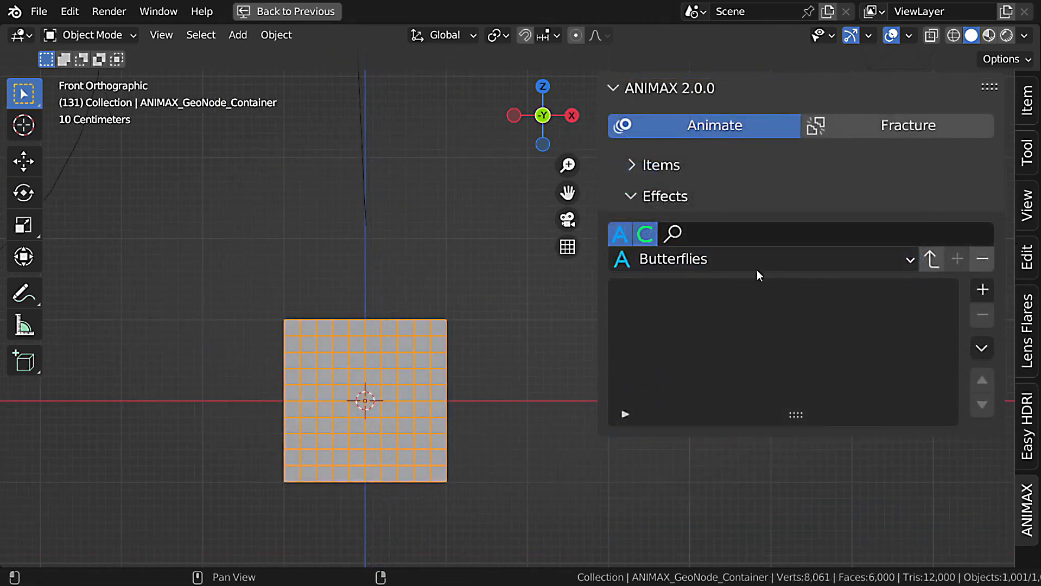
pyautogui.click(931, 259)
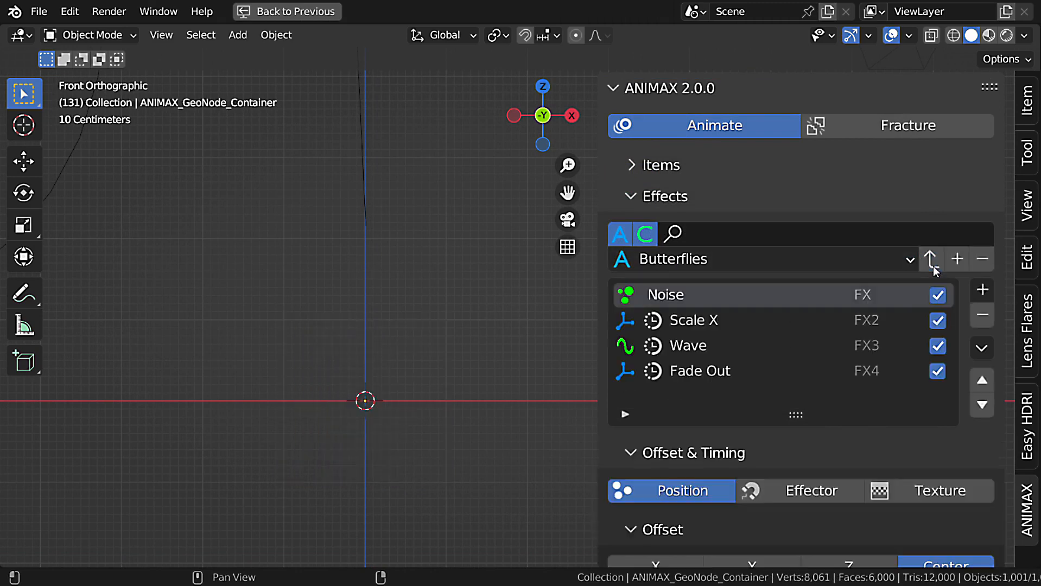
# Play the Cubes animation from the first frame to check the Butterflies preset, and stop playback.
pyautogui.scroll(-5, 530, 408)
pyautogui.keyDown('shift'); pyautogui.moveTo(516, 405); pyautogui.dragTo(477, 400, button='middle'); pyautogui.keyUp('shift')
pyautogui.hotkey('shift', 'Left')
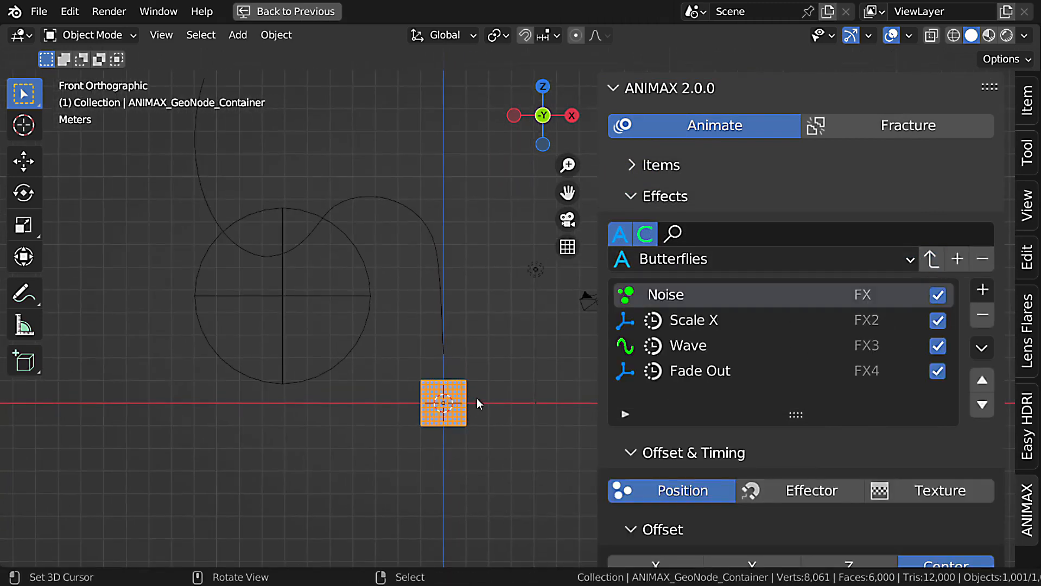
pyautogui.scroll(5, 475, 412)
pyautogui.press('space')
pyautogui.scroll(-2, 505, 437)
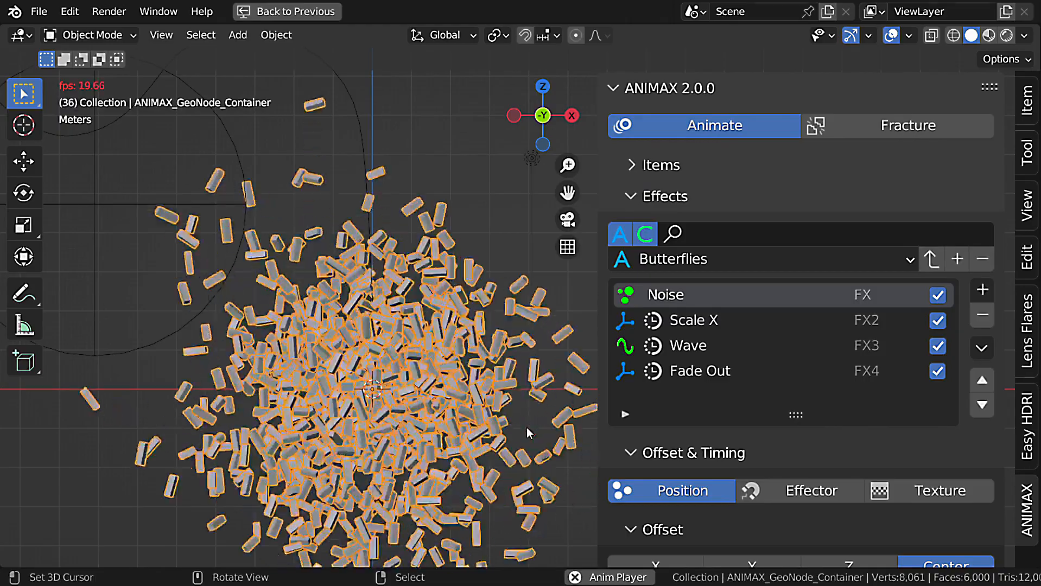
pyautogui.press('Escape')
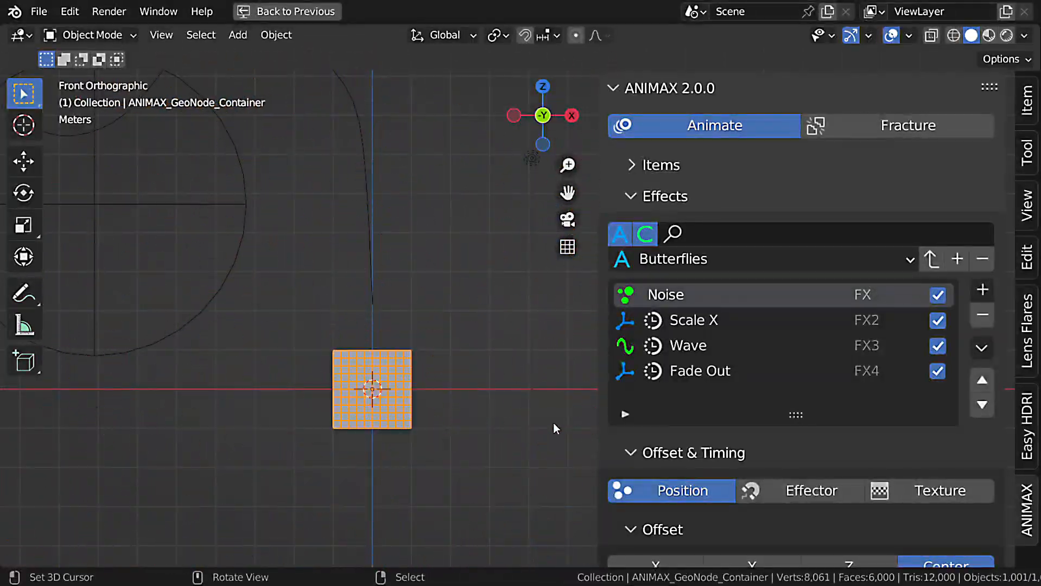
# Invert the time of the Noise effect and play the animation to check it.
pyautogui.scroll(-8, 761, 415)
pyautogui.click(770, 438)
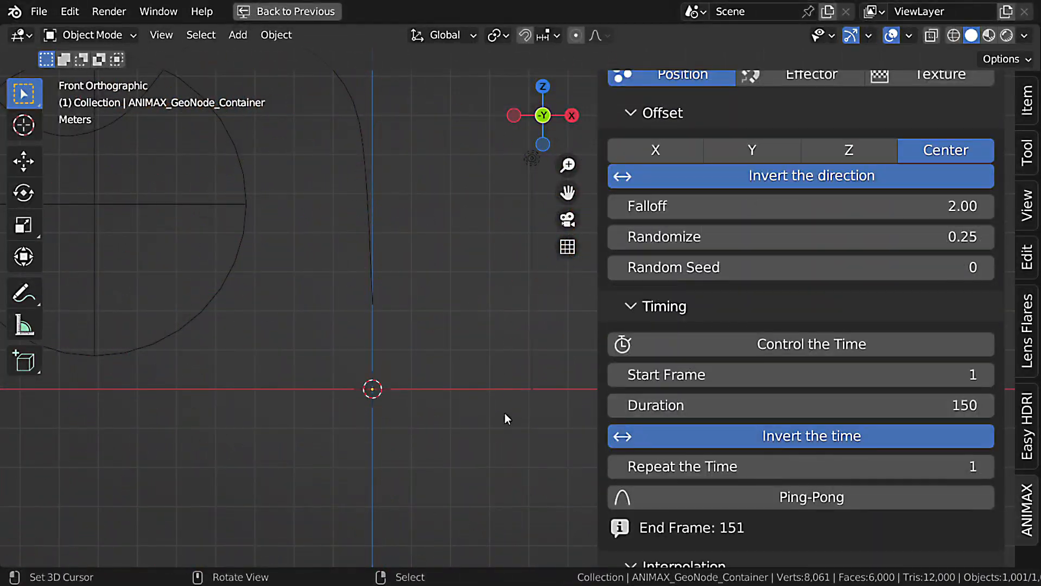
pyautogui.press('space')
pyautogui.press('space')
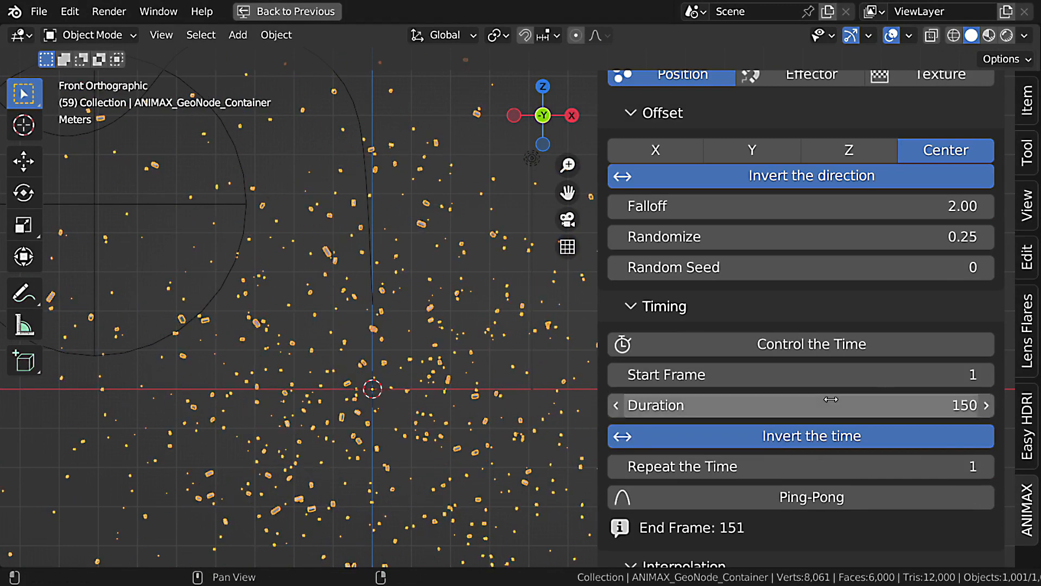
# Set the Noise effect's start frame to -36 and play the animation from the first frame.
pyautogui.moveTo(804, 375); pyautogui.dragTo(558, 368)
pyautogui.hotkey('shift', 'Left')
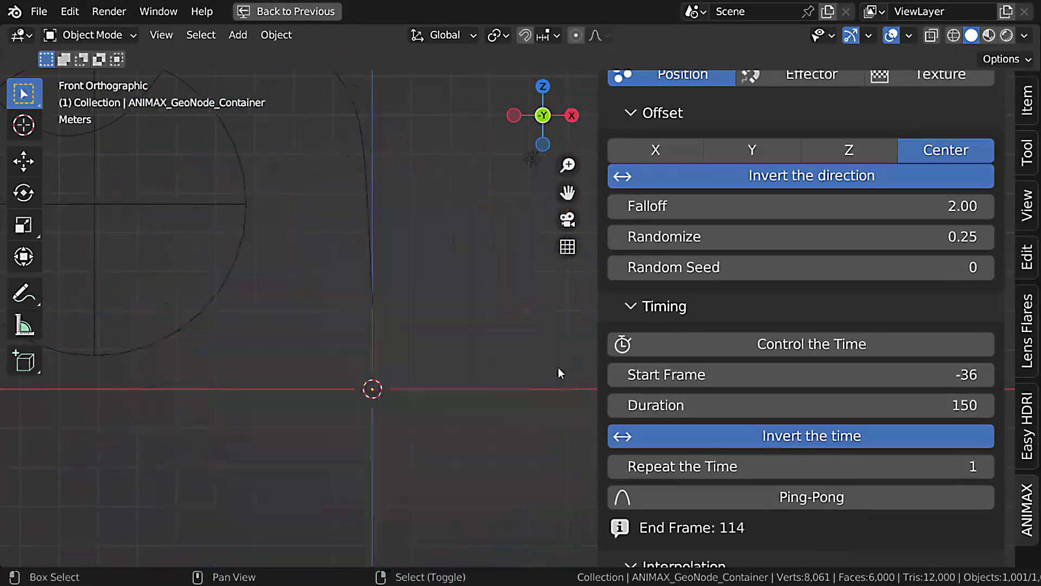
pyautogui.press('space')
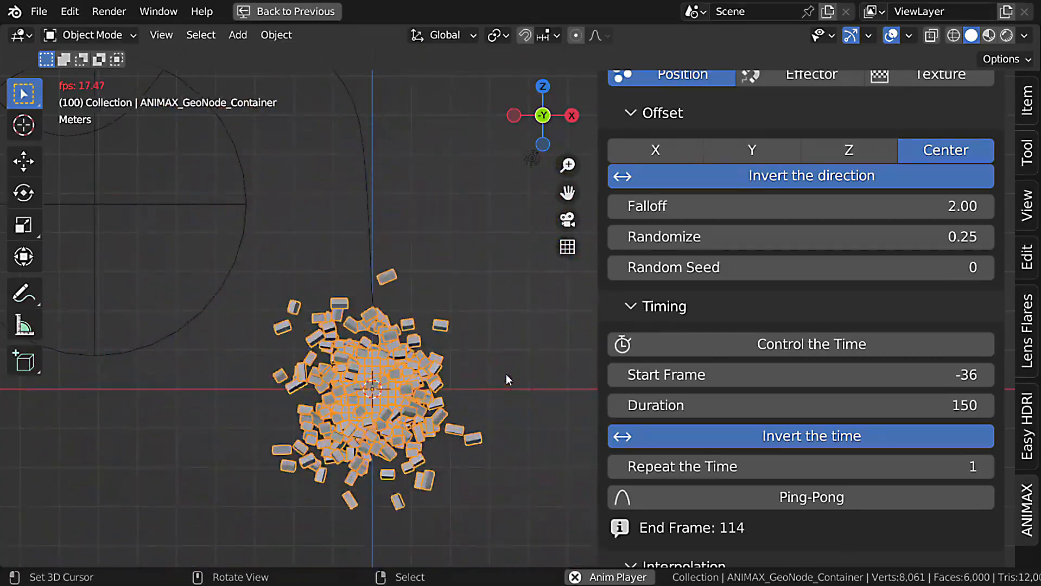
pyautogui.press('space')
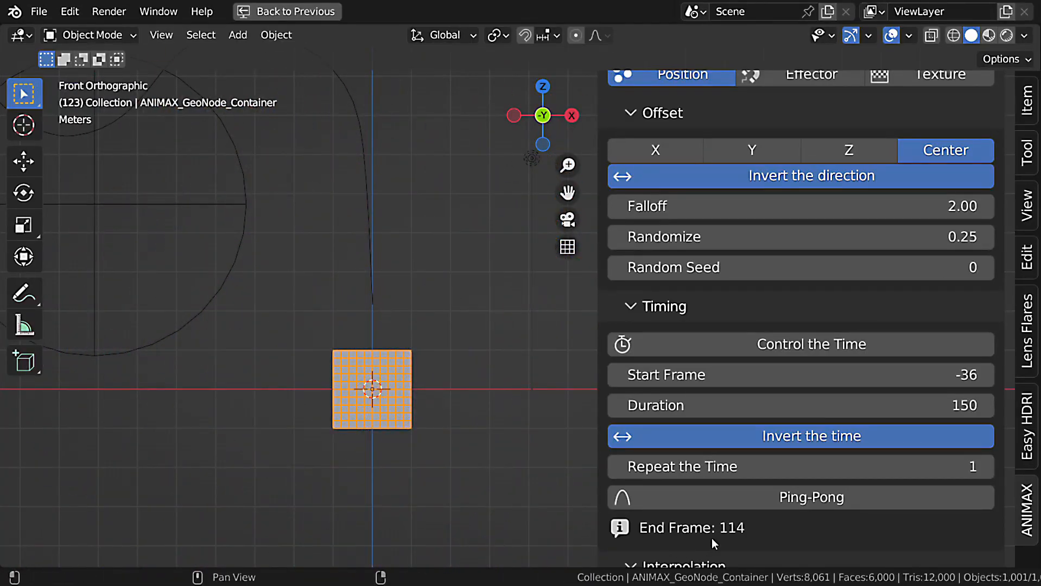
# Choose the Explosion preset and add its effects to the Cubes item after the Butterflies effects.
pyautogui.scroll(8, 909, 311)
pyautogui.scroll(2, 909, 311)
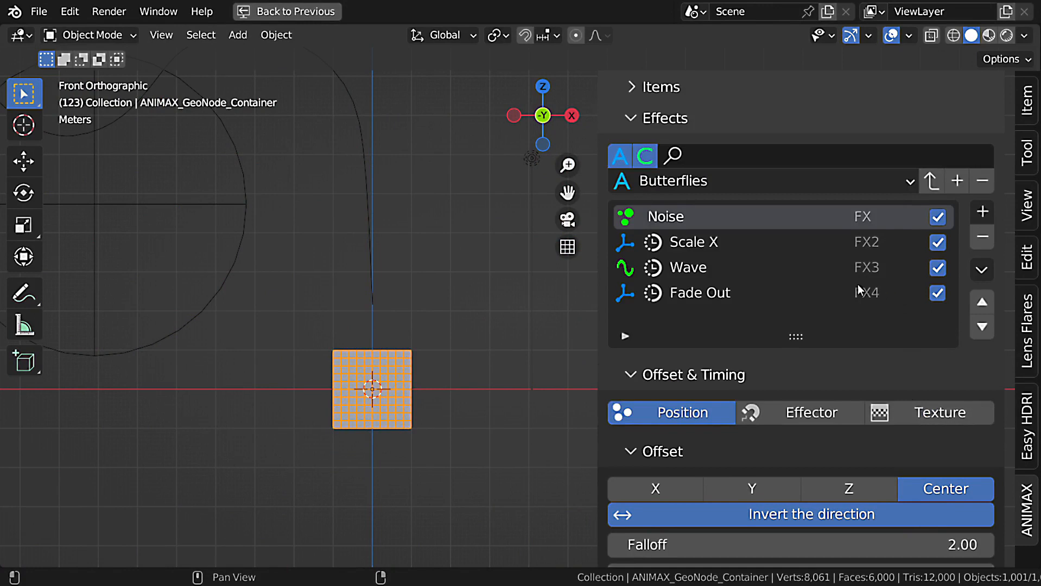
pyautogui.click(717, 182)
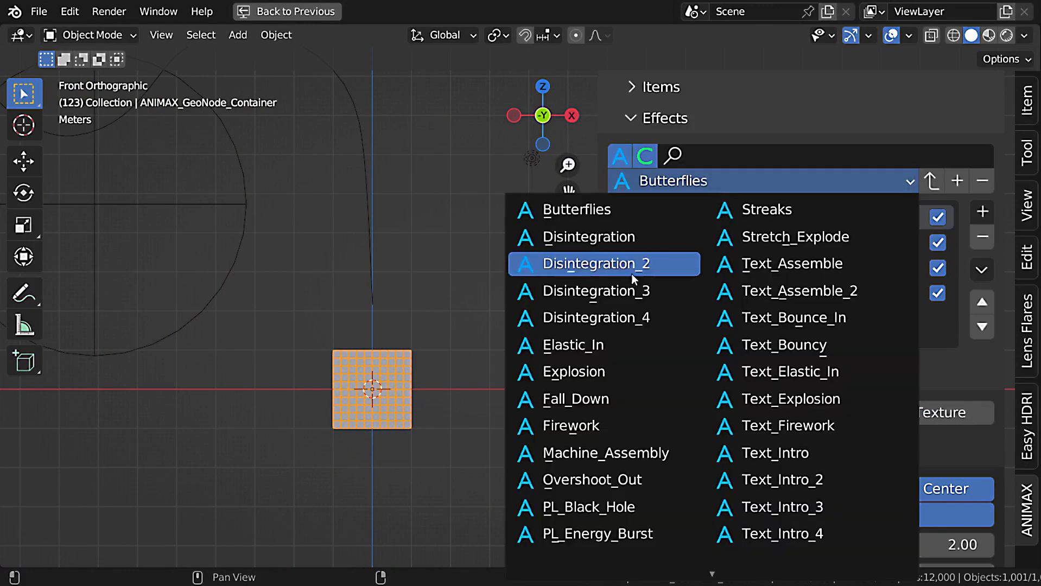
pyautogui.click(629, 378)
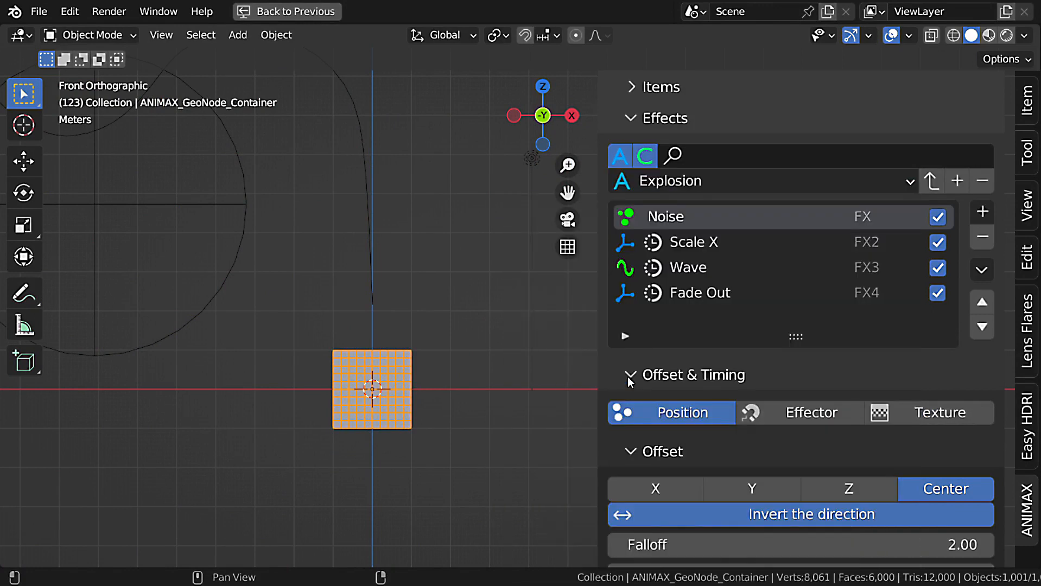
pyautogui.click(931, 183)
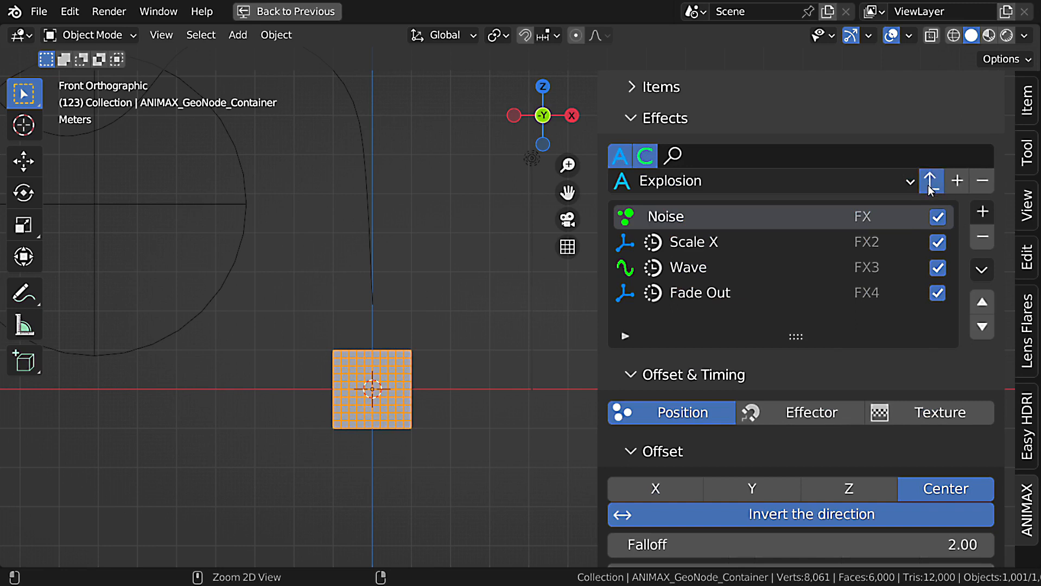
# Select the Explode effect and set its start frame to 114.
pyautogui.scroll(-1, 748, 273)
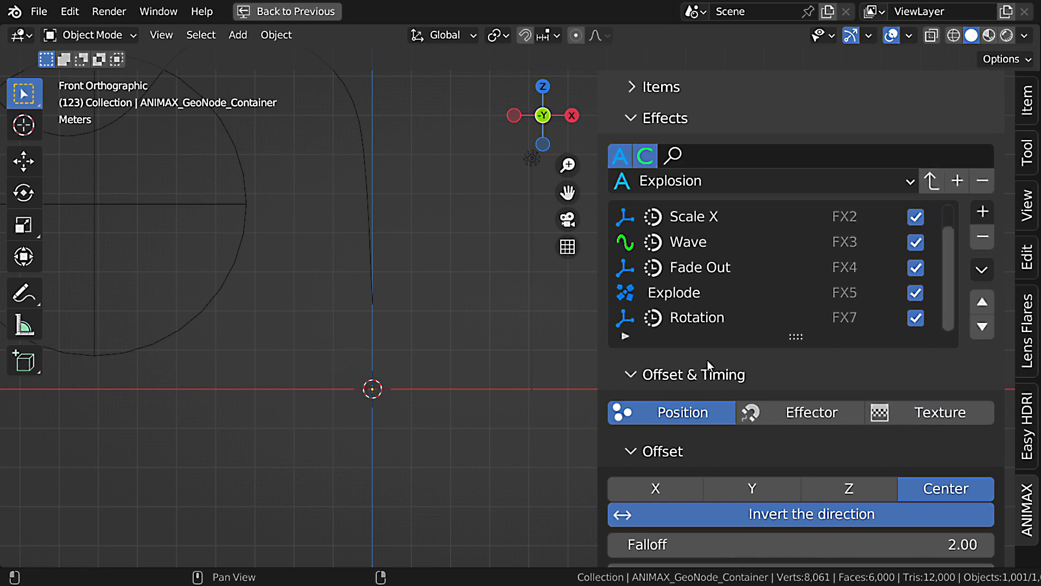
pyautogui.click(693, 293)
pyautogui.scroll(-8, 875, 444)
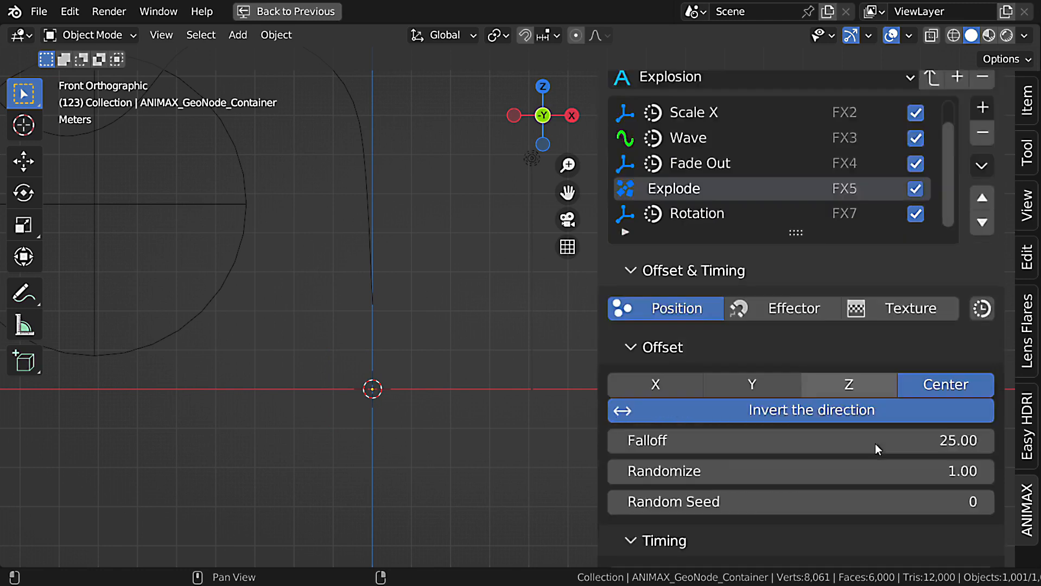
pyautogui.click(883, 460)
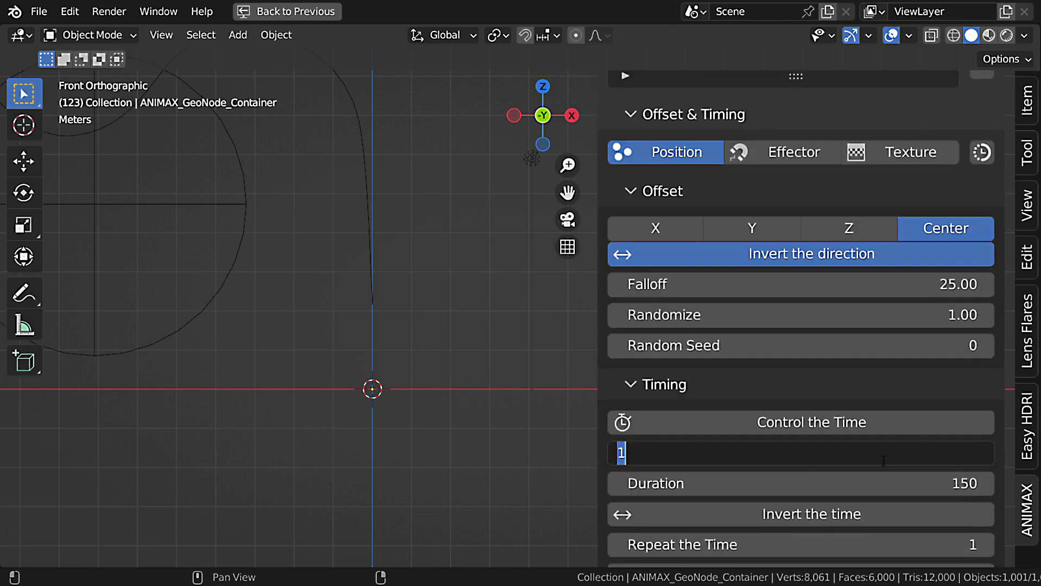
pyautogui.write('114')
pyautogui.press('Return')
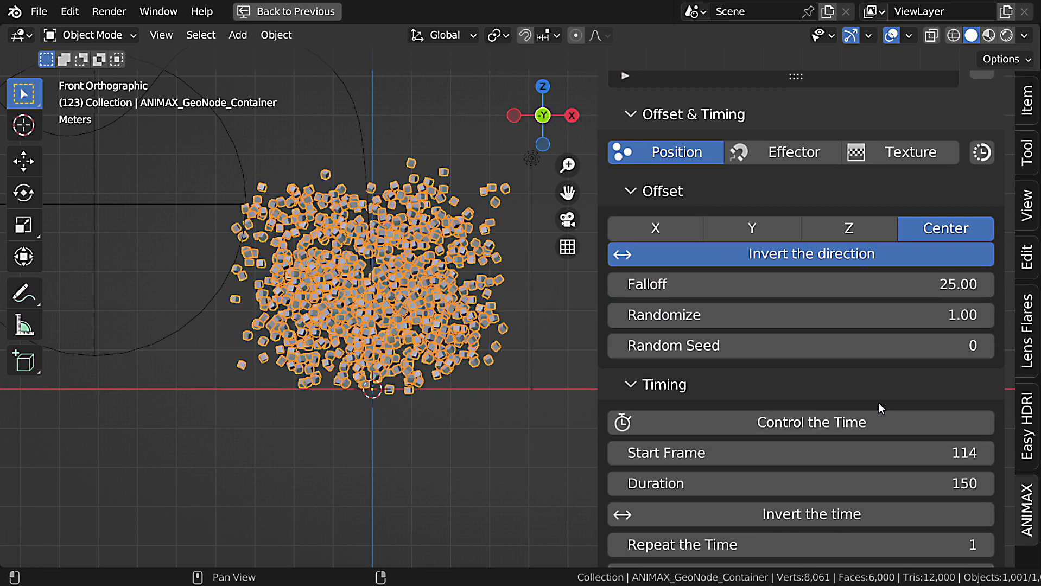
# Check which effect the Rotation effect takes its timing from, and play the combined animation from the first frame.
pyautogui.scroll(8, 880, 418)
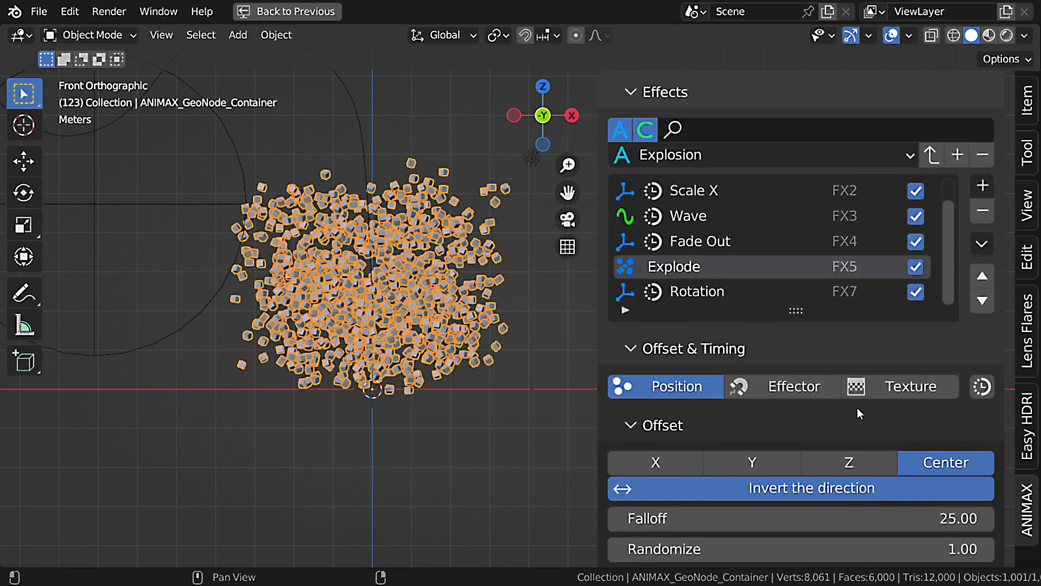
pyautogui.click(692, 293)
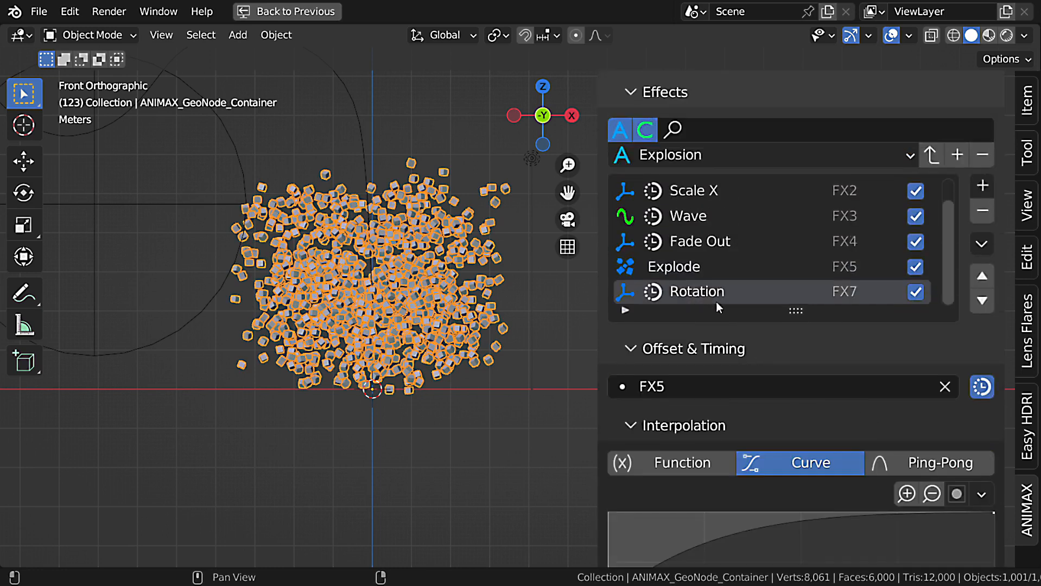
pyautogui.click(667, 266)
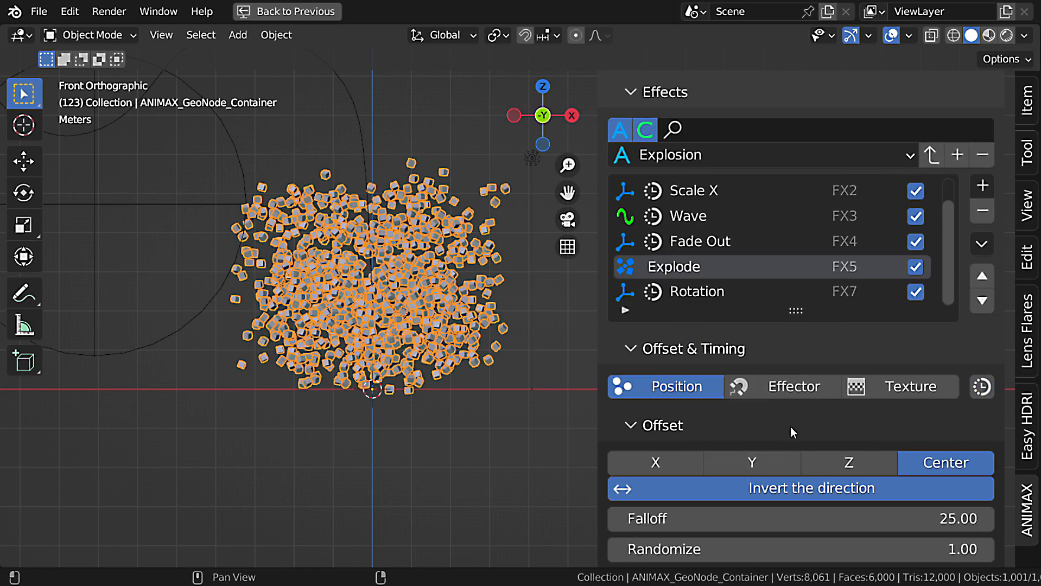
pyautogui.hotkey('shift', 'Left')
pyautogui.press('space')
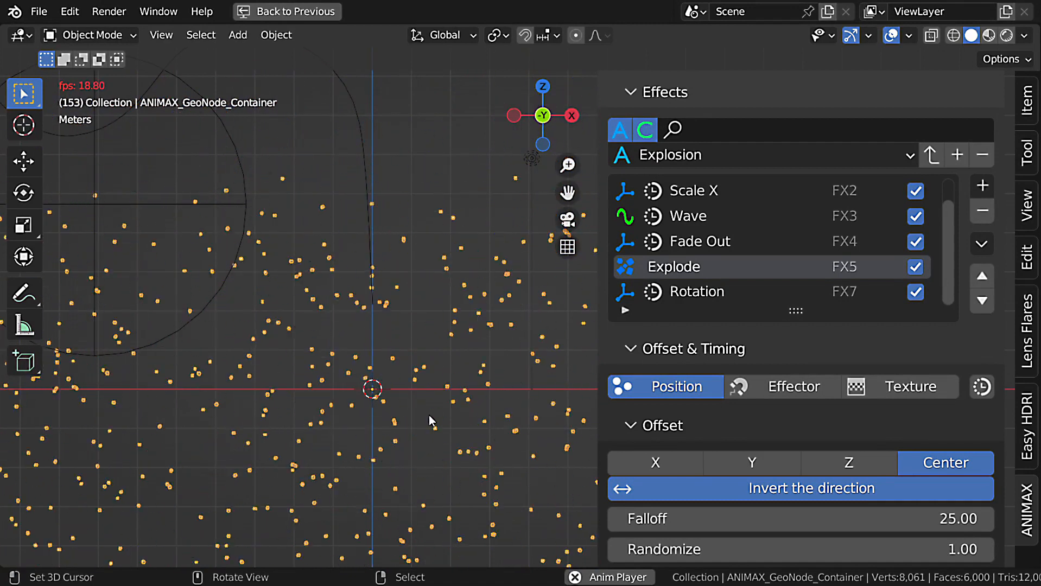
pyautogui.press('Escape')
# Select the Text item and show it in the viewport instead of Cubes, with its effects list open.
pyautogui.scroll(4, 747, 210)
pyautogui.click(696, 197)
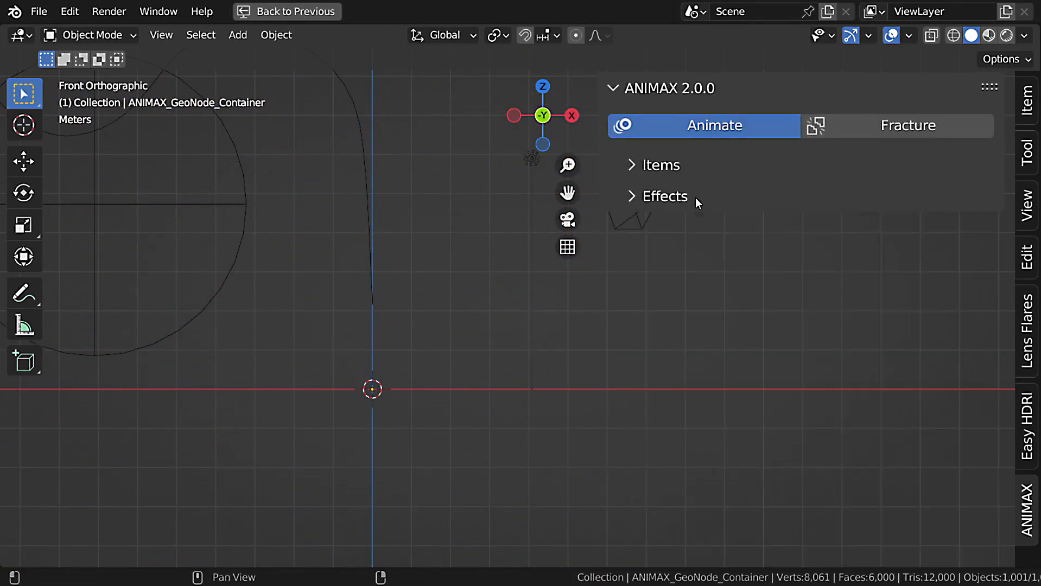
pyautogui.click(691, 166)
pyautogui.click(685, 230)
pyautogui.click(900, 208)
pyautogui.click(728, 166)
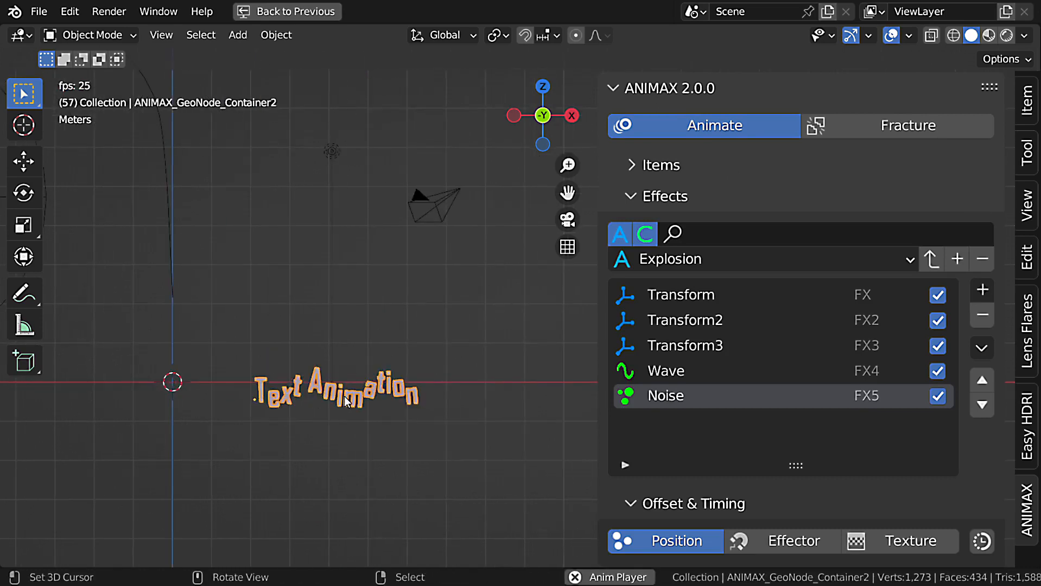
pyautogui.scroll(3, 347, 403)
pyautogui.press('Escape')
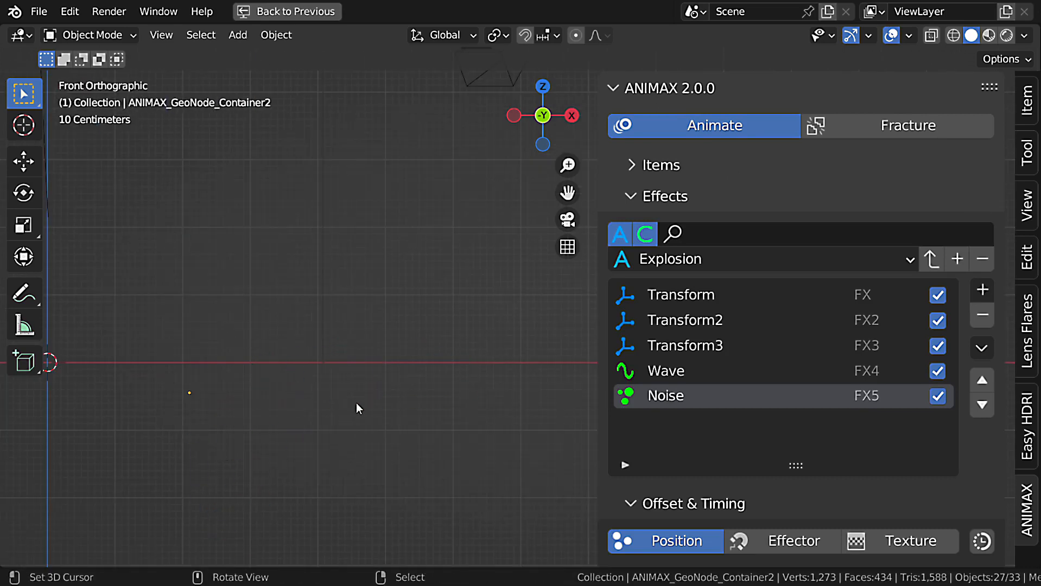
# Filter the presets by the search word "text" and look through the matching presets without choosing one.
pyautogui.click(761, 237)
pyautogui.write('text')
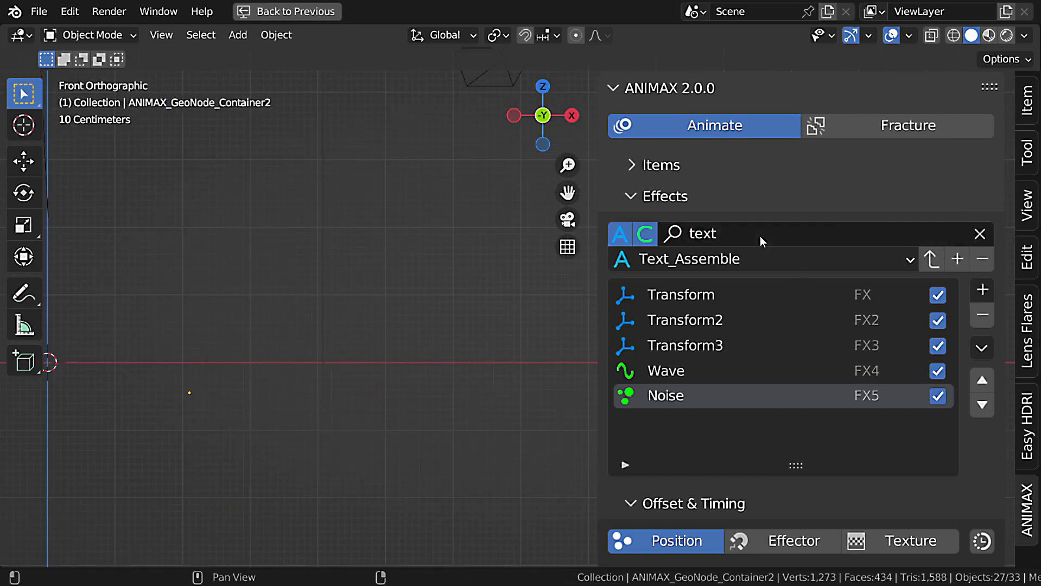
pyautogui.click(753, 259)
pyautogui.scroll(-5, 760, 412)
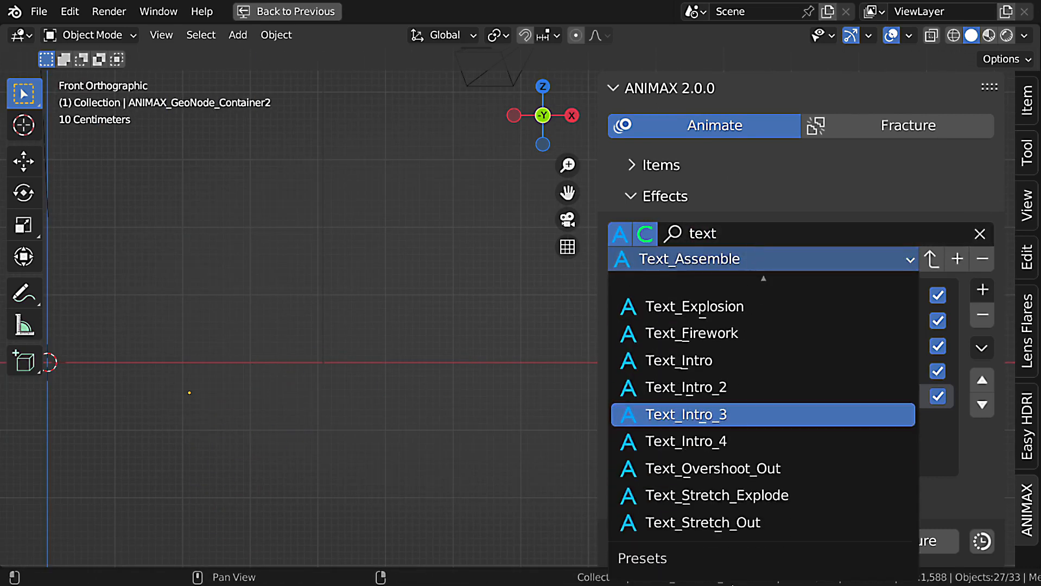
pyautogui.moveTo(743, 249)
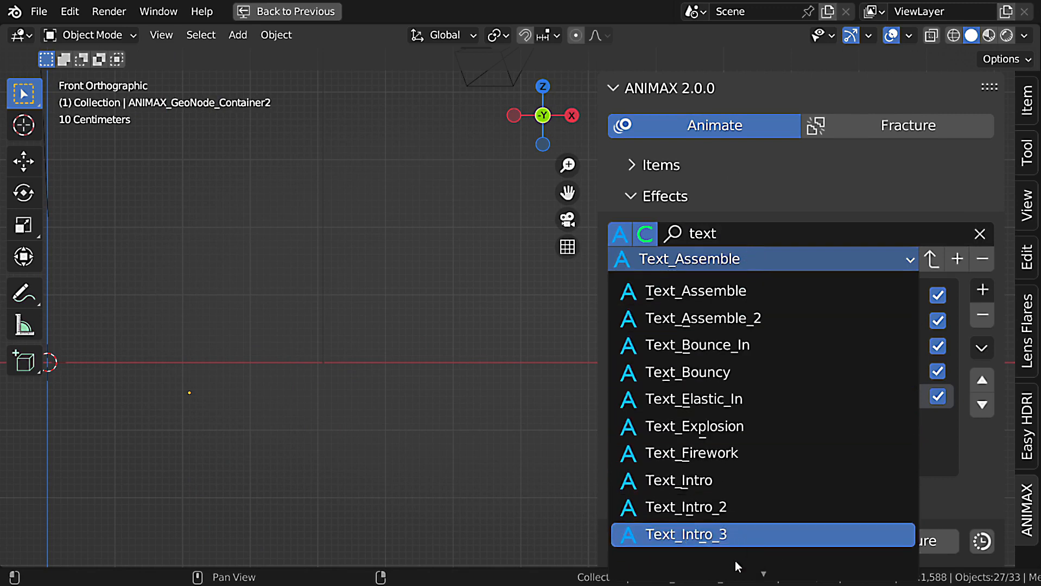
pyautogui.press('Escape')
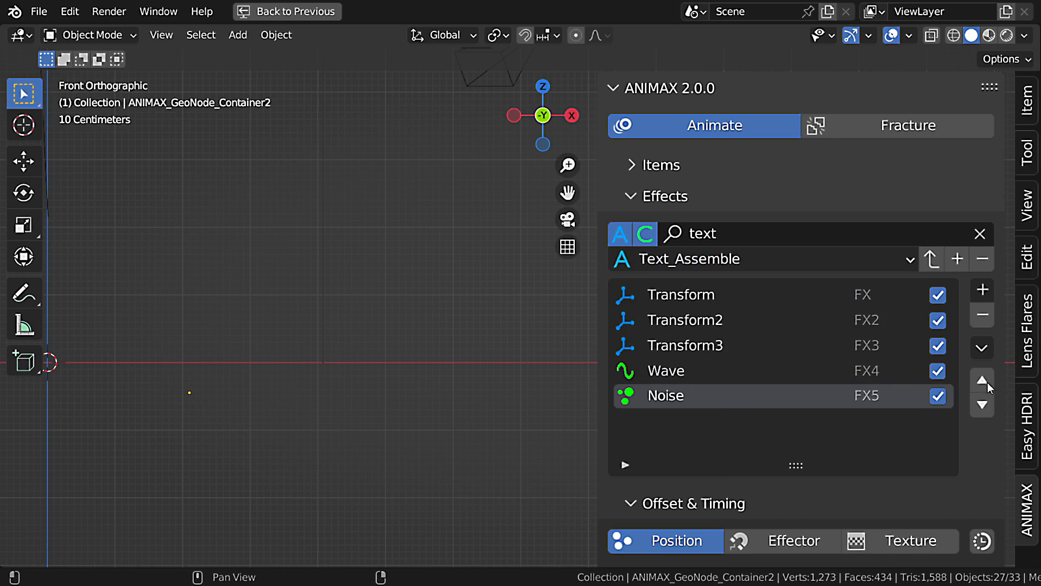
# Select the Cubes item again, show it in the viewport instead of Text, and return to its effects.
pyautogui.click(688, 164)
pyautogui.click(772, 206)
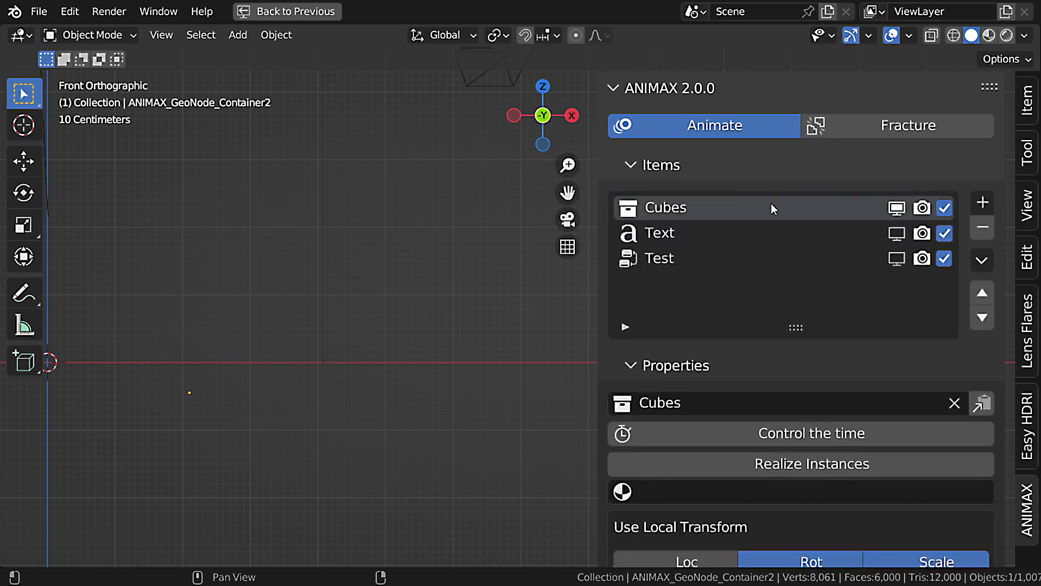
pyautogui.click(729, 166)
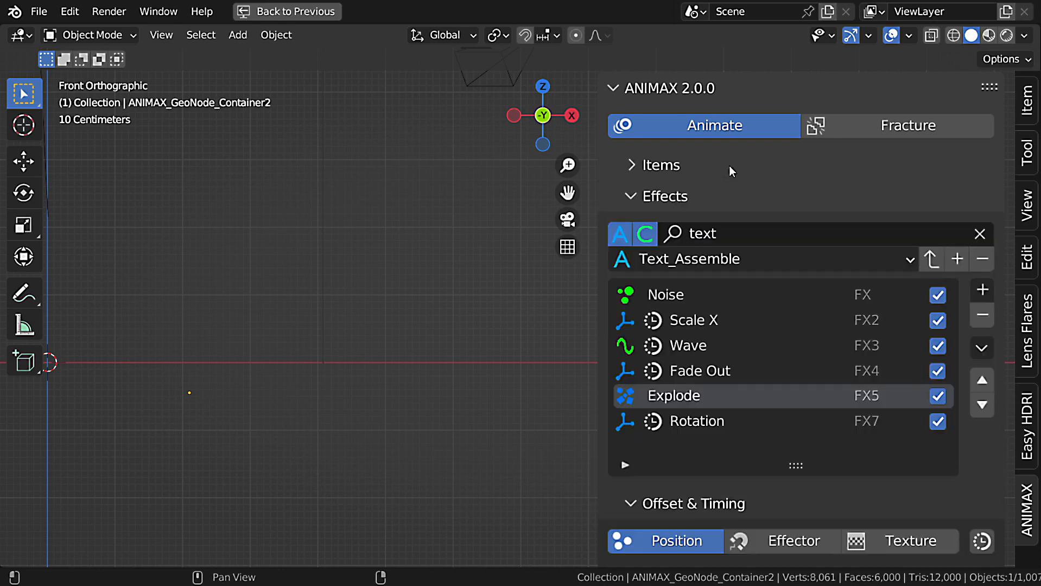
# Replace the preset search word with "pl_" and briefly check the items list.
pyautogui.click(979, 234)
pyautogui.click(728, 237)
pyautogui.write('pl_')
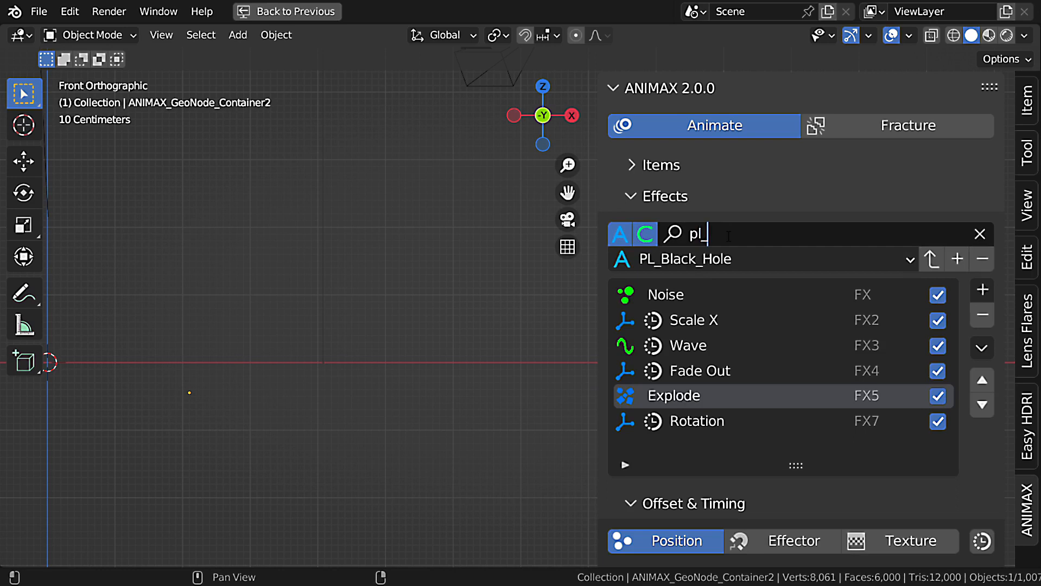
pyautogui.press('Return')
pyautogui.click(781, 165)
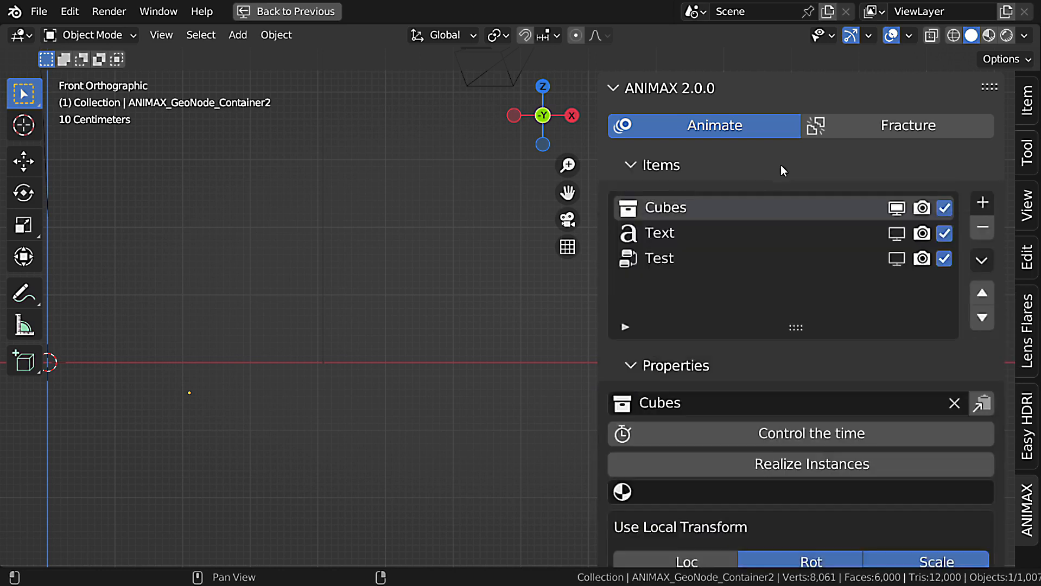
pyautogui.click(780, 165)
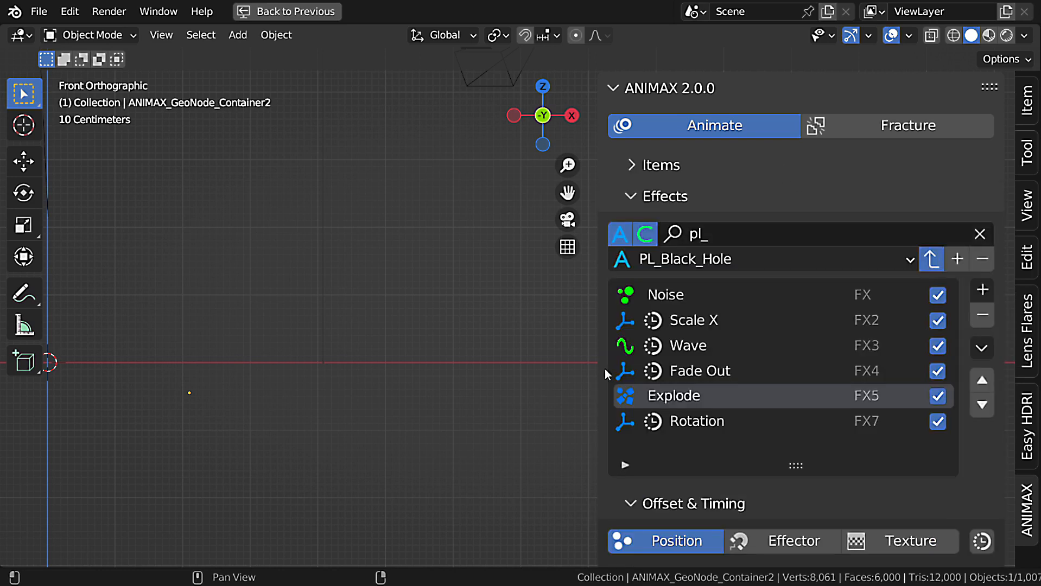
# Load the PL_Black_Hole preset onto the Cubes item and play its animation with the cubes framed in the viewport.
pyautogui.press('space')
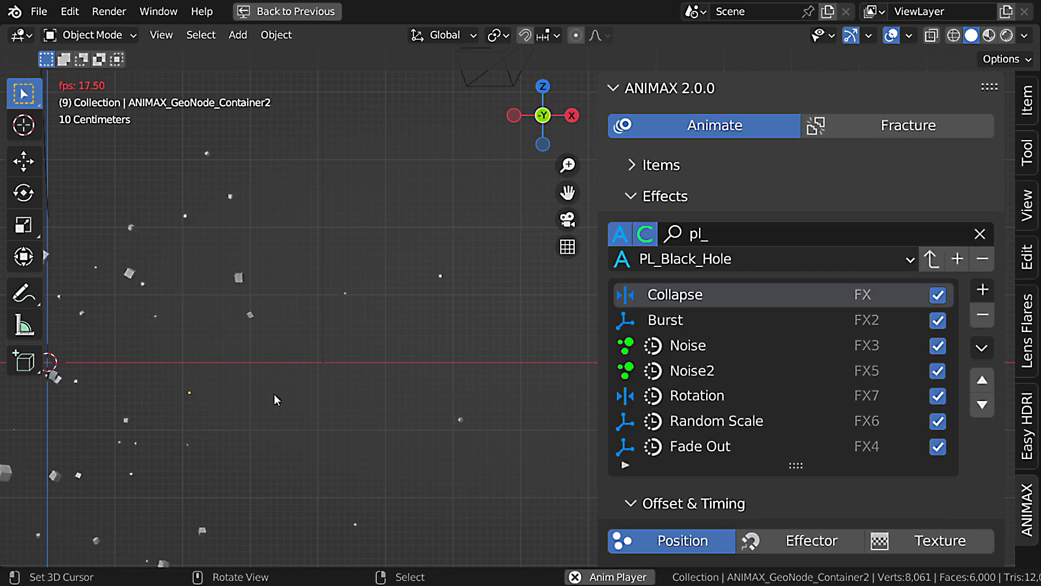
pyautogui.scroll(-3, 217, 352)
pyautogui.click(182, 322)
pyautogui.press('KP_Decimal')
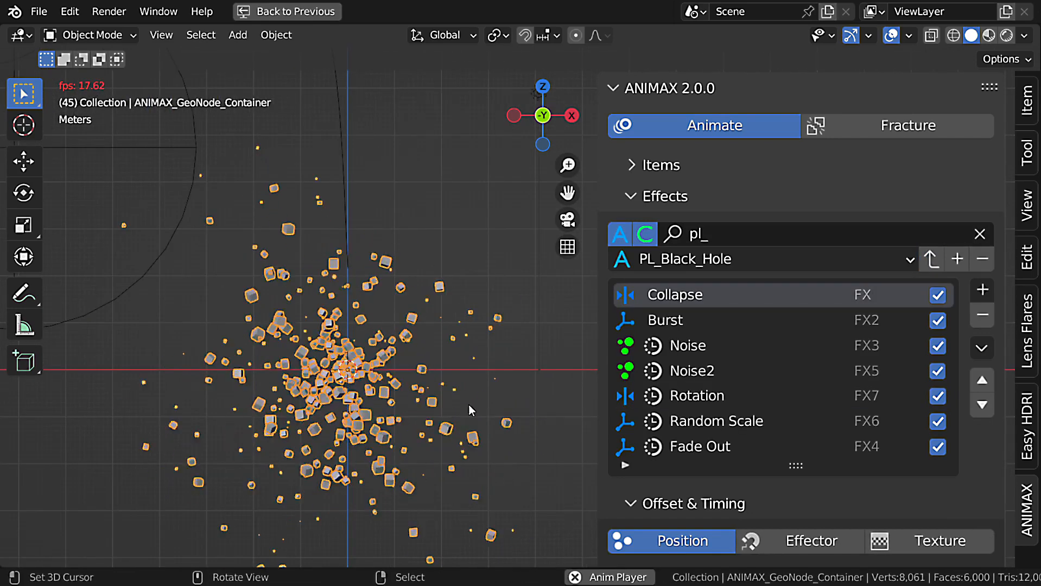
pyautogui.press('Escape')
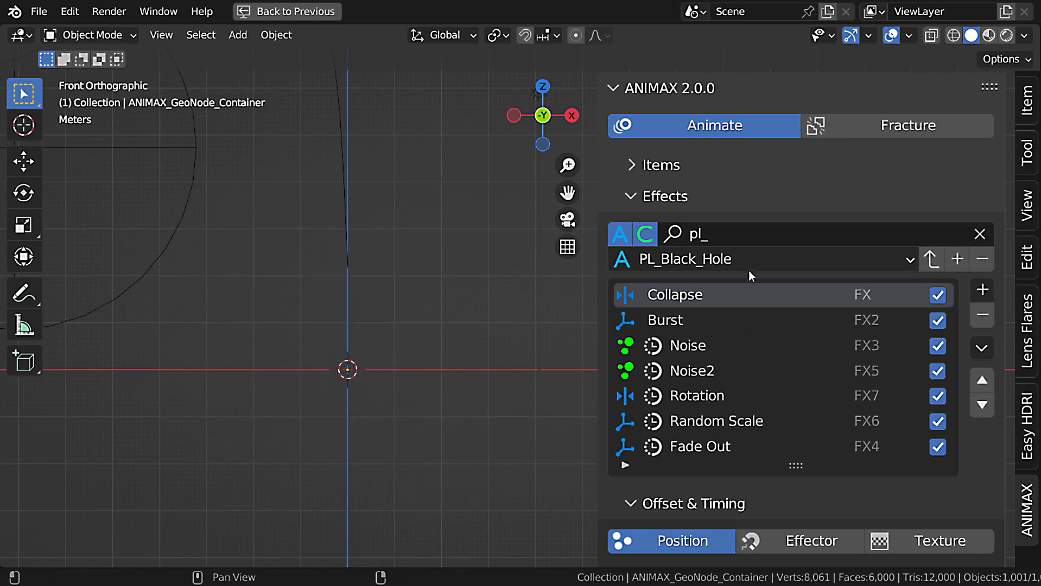
# Load the PL_Snow preset onto the Cubes item and preview the falling cubes from below the emission area.
pyautogui.click(749, 258)
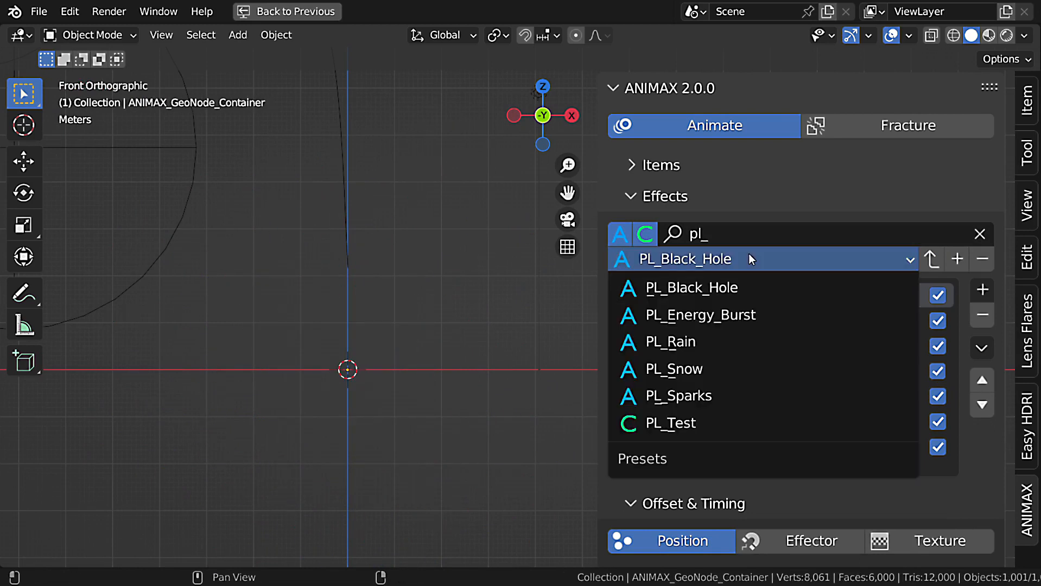
pyautogui.click(748, 373)
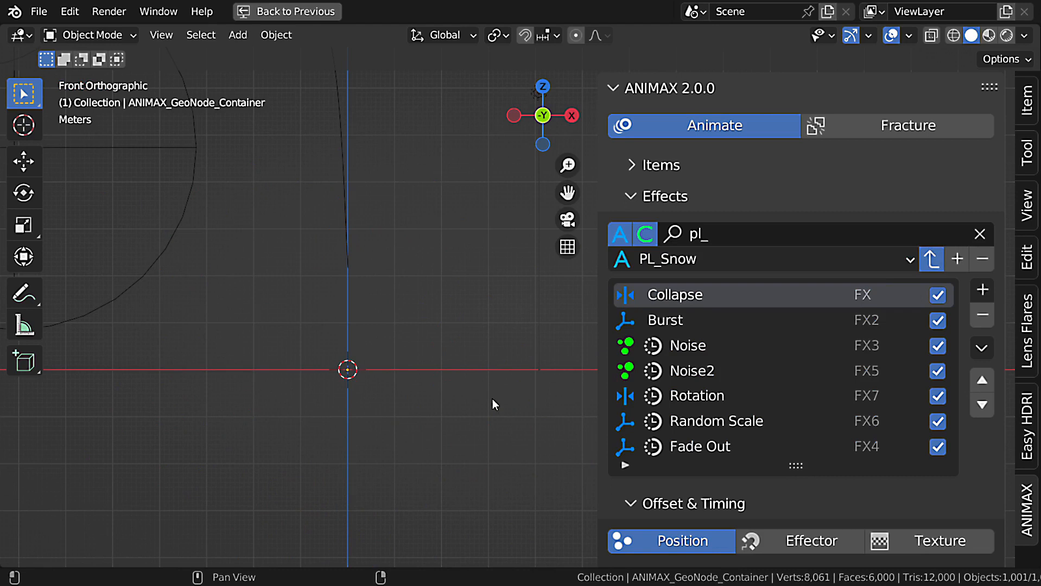
pyautogui.scroll(-3, 423, 348)
pyautogui.keyDown('shift'); pyautogui.moveTo(422, 348); pyautogui.dragTo(426, 255, button='middle'); pyautogui.keyUp('shift')
pyautogui.press('space')
pyautogui.keyDown('shift'); pyautogui.moveTo(452, 314); pyautogui.dragTo(451, 221, button='middle'); pyautogui.keyUp('shift')
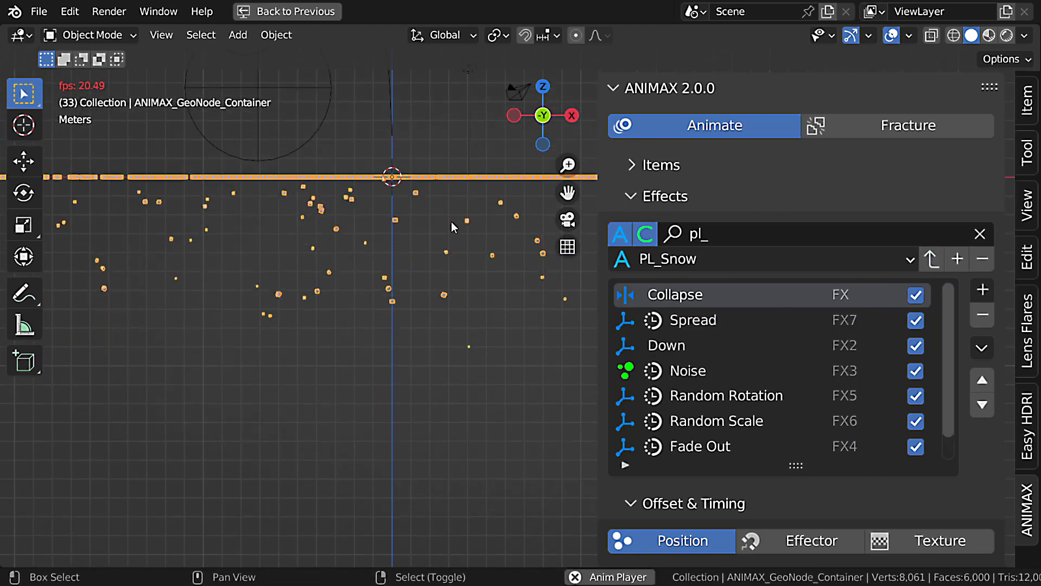
pyautogui.moveTo(437, 262); pyautogui.dragTo(442, 197, button='middle')
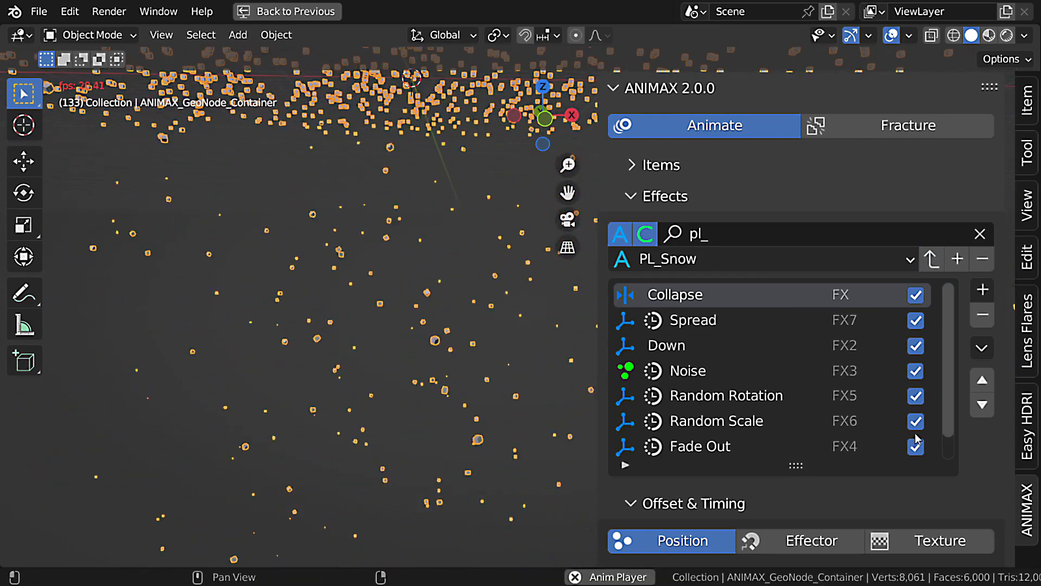
pyautogui.scroll(-1, 915, 446)
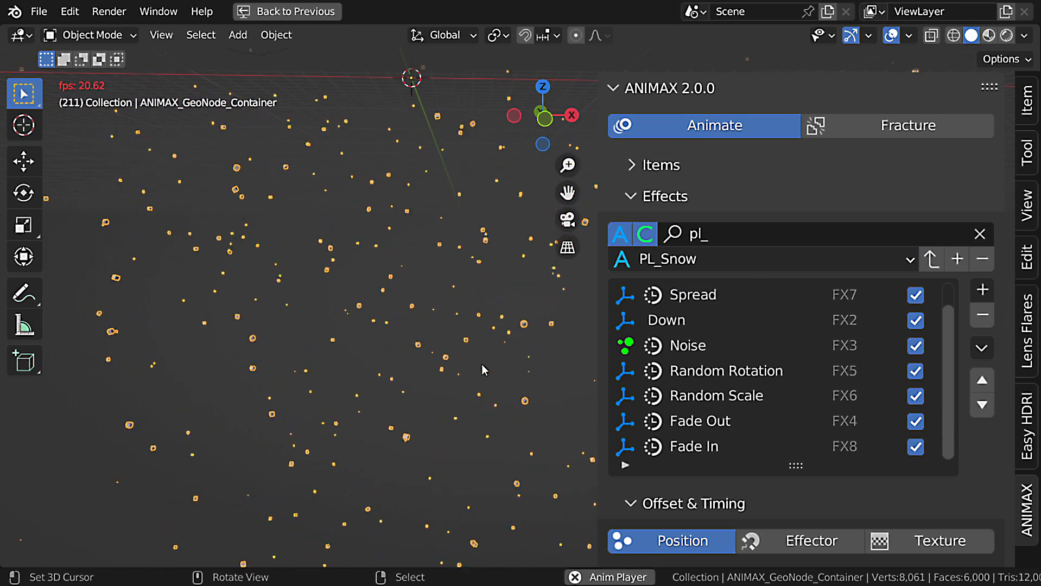
pyautogui.scroll(2, 452, 347)
pyautogui.press('Escape')
# Load the PL_Sparks preset, play its animation and compare it with the Fade In effect disabled and enabled.
pyautogui.click(703, 260)
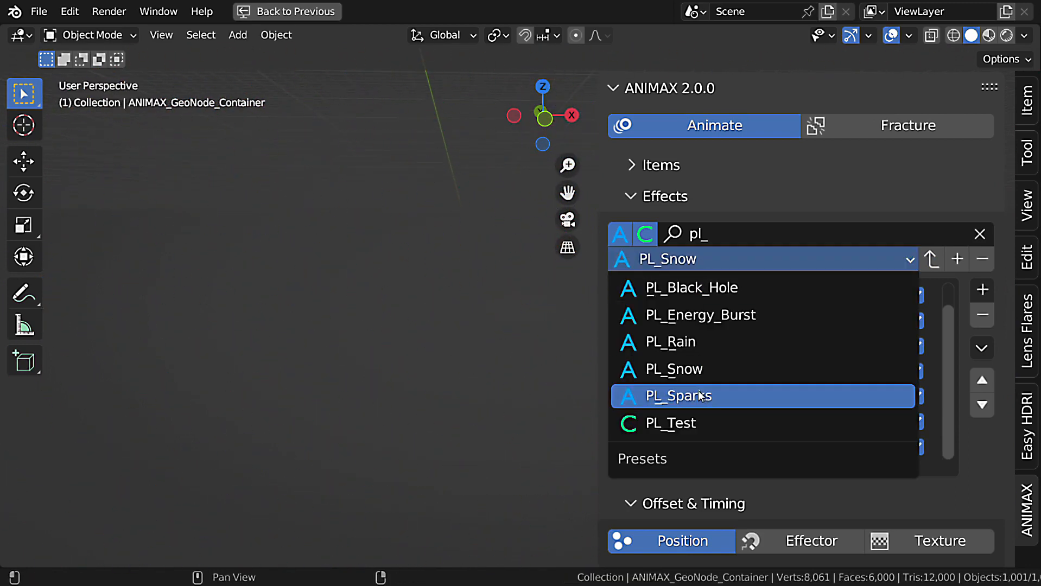
pyautogui.click(703, 397)
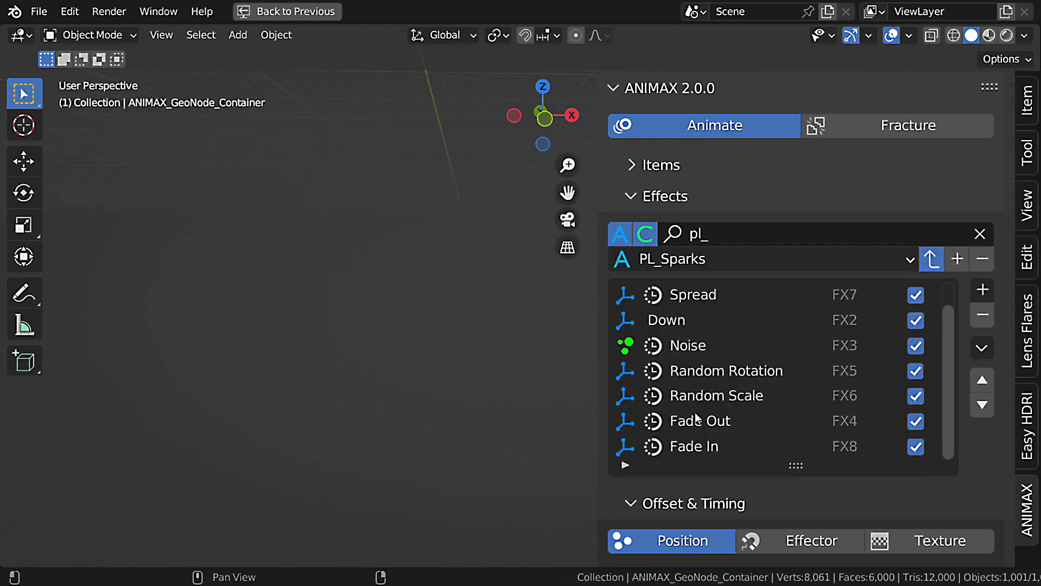
pyautogui.press('space')
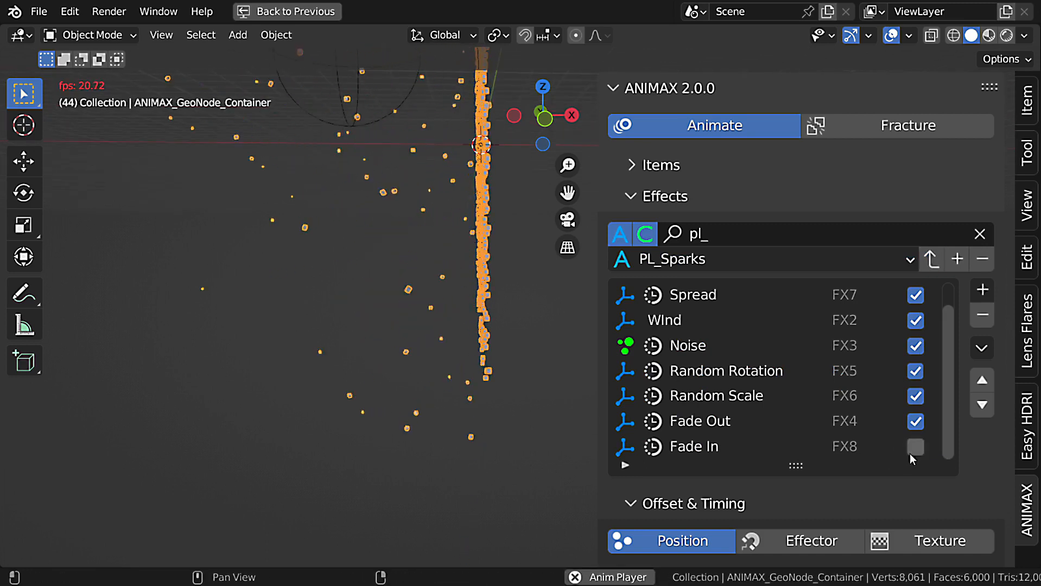
pyautogui.click(915, 446)
pyautogui.keyDown('shift'); pyautogui.moveTo(425, 313); pyautogui.dragTo(547, 393, button='middle'); pyautogui.keyUp('shift')
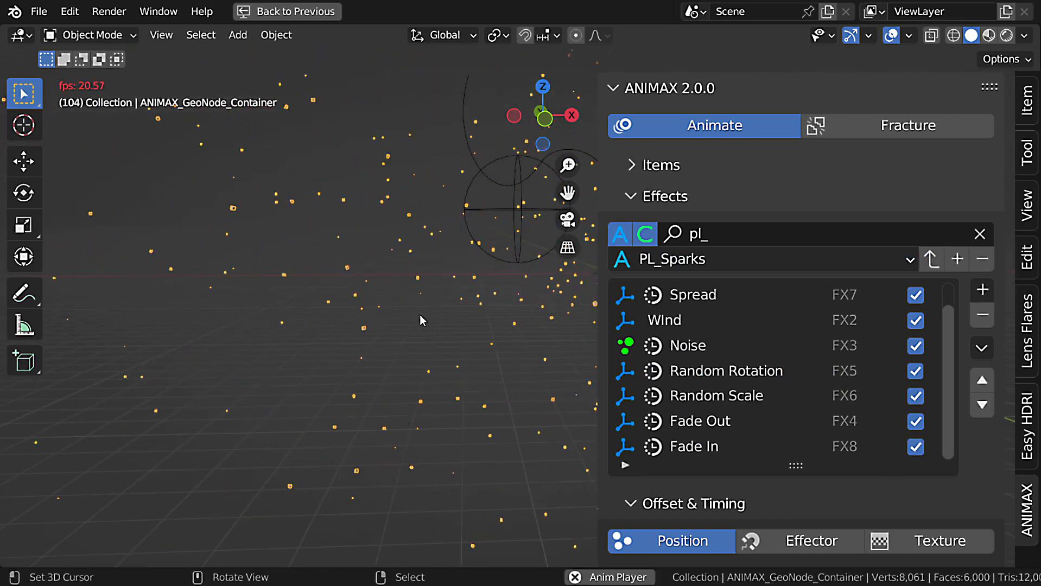
pyautogui.scroll(2, 420, 315)
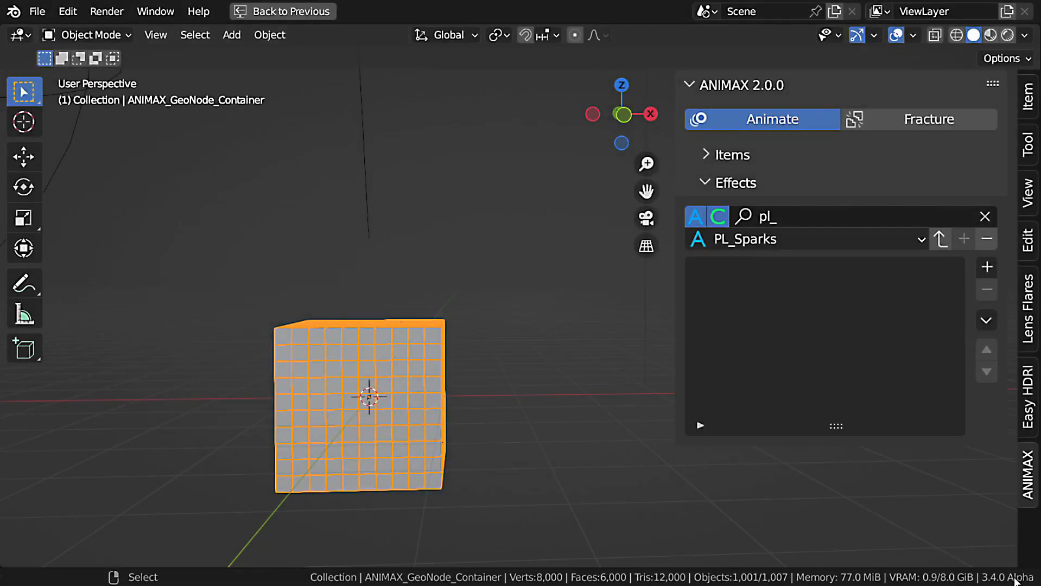
# Add a Transform effect to the empty effects list, set its Z location to 3 and play the animation up to frame 24.
pyautogui.click(987, 267)
pyautogui.click(651, 328)
pyautogui.scroll(-5, 797, 332)
pyautogui.scroll(-15, 796, 333)
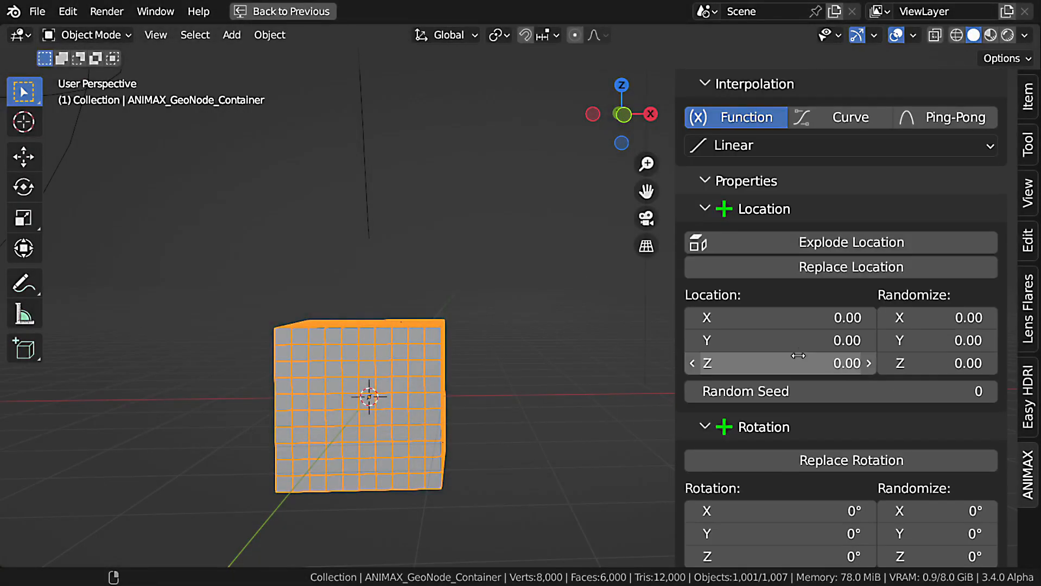
pyautogui.click(799, 358)
pyautogui.write('3')
pyautogui.press('Return')
pyautogui.press('space')
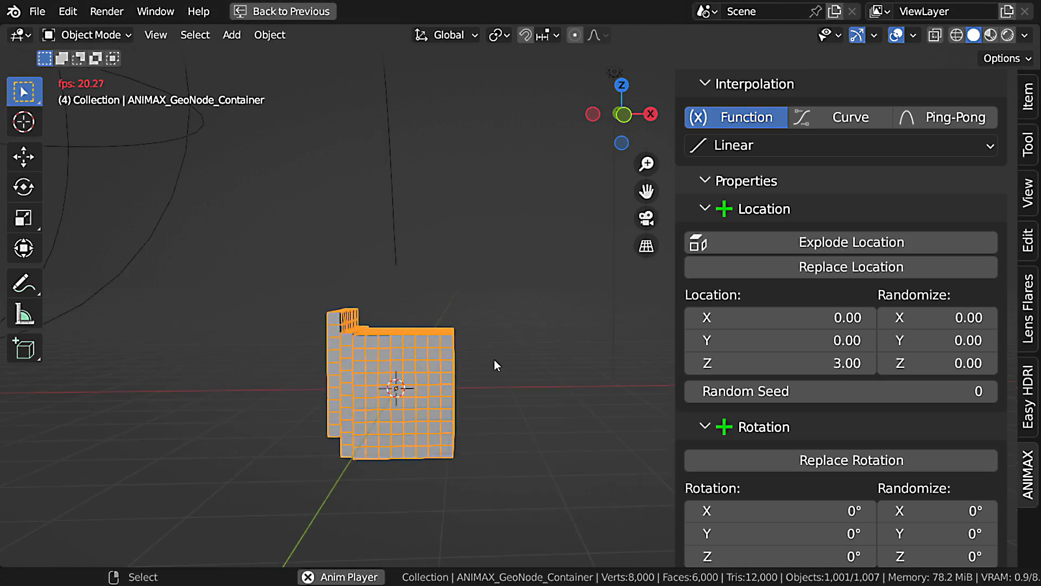
pyautogui.press('space')
# Set the viewport to Material Preview and open the hidden Cube object's material in a Shader Editor replacing the enlarged timeline.
pyautogui.click(991, 36)
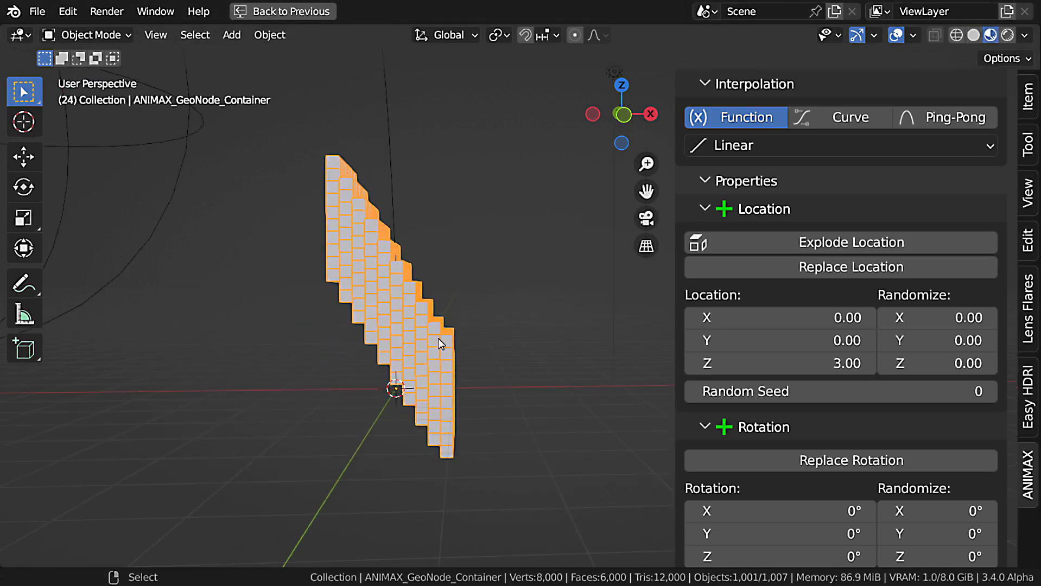
pyautogui.moveTo(439, 338); pyautogui.dragTo(426, 350, button='middle')
pyautogui.hotkey('ctrl', 'space')
pyautogui.moveTo(368, 496); pyautogui.dragTo(391, 324)
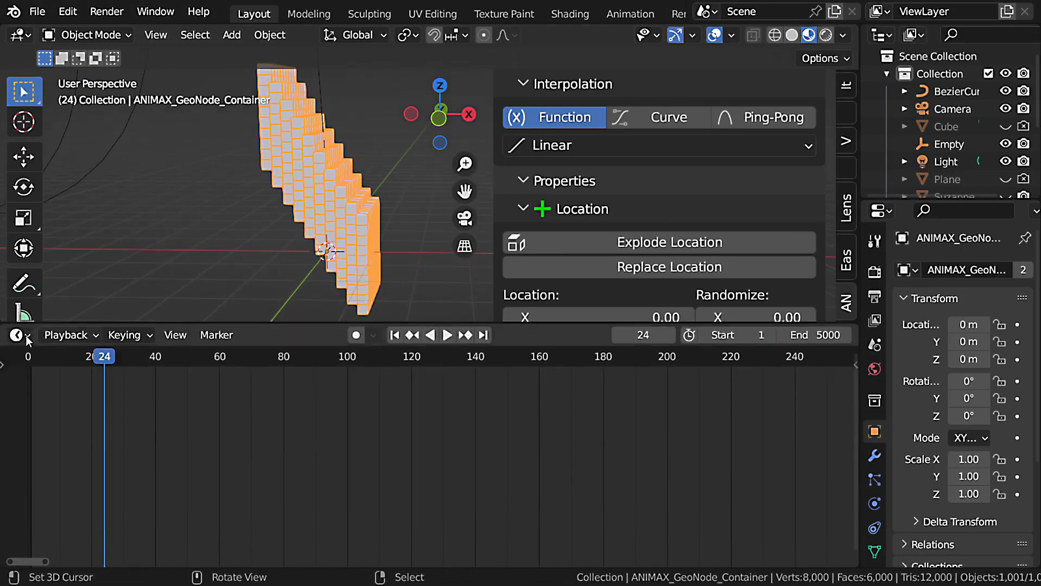
pyautogui.click(25, 335)
pyautogui.click(76, 492)
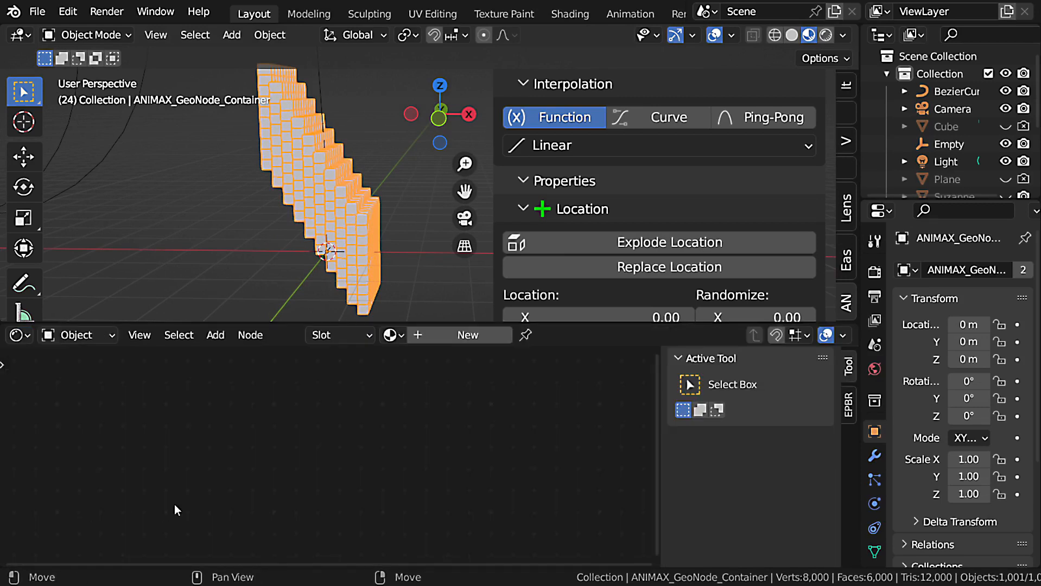
pyautogui.click(946, 127)
pyautogui.moveTo(350, 450); pyautogui.dragTo(431, 429, button='middle')
pyautogui.scroll(5, 407, 460)
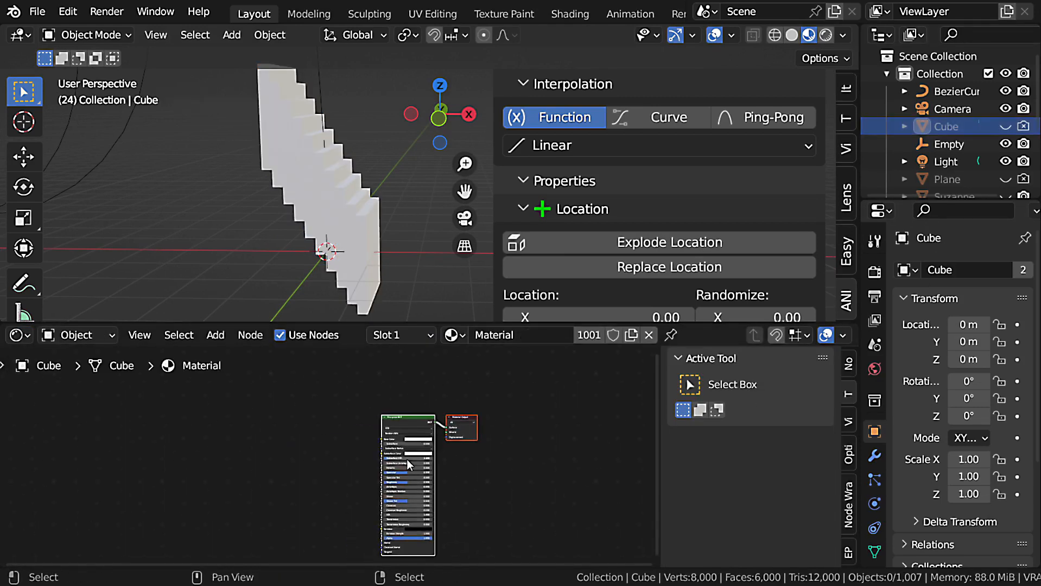
# Maximize the Shader Editor and add an Attribute node before the Principled BSDF.
pyautogui.hotkey('ctrl', 'space')
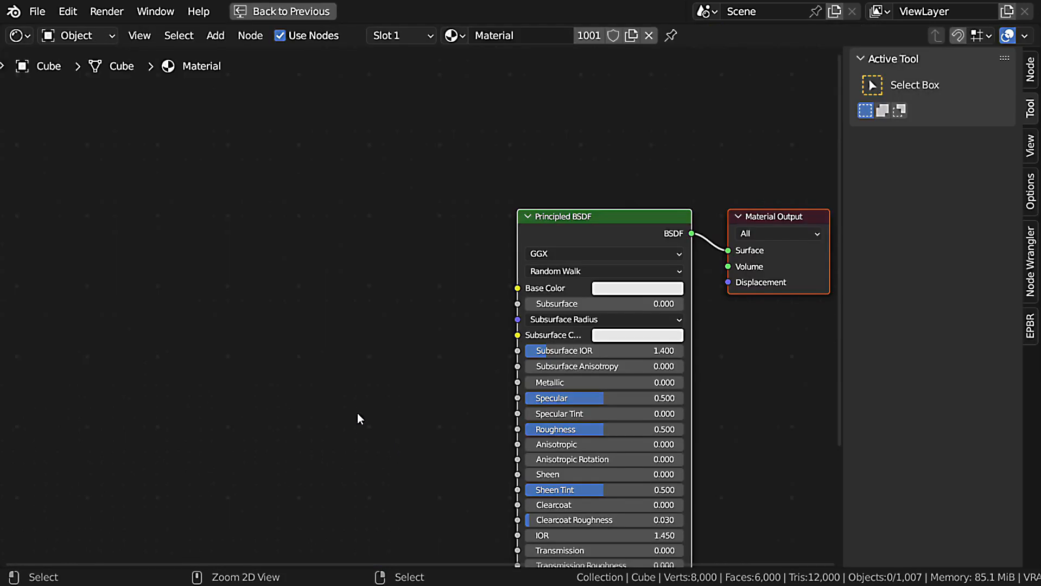
pyautogui.moveTo(379, 282); pyautogui.dragTo(395, 304, button='middle')
pyautogui.hotkey('shift', 'a')
pyautogui.click(393, 304)
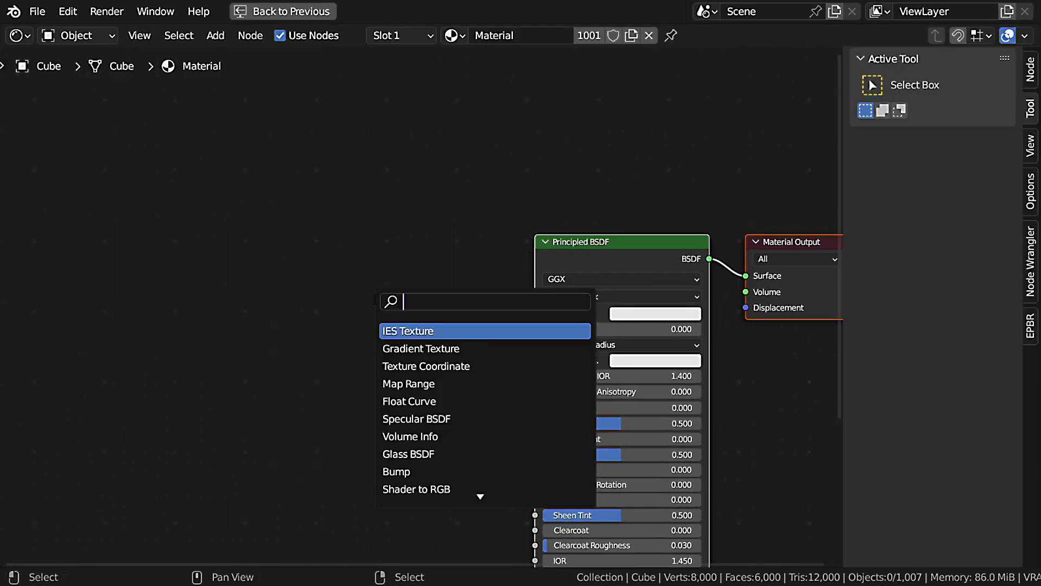
pyautogui.write('attr')
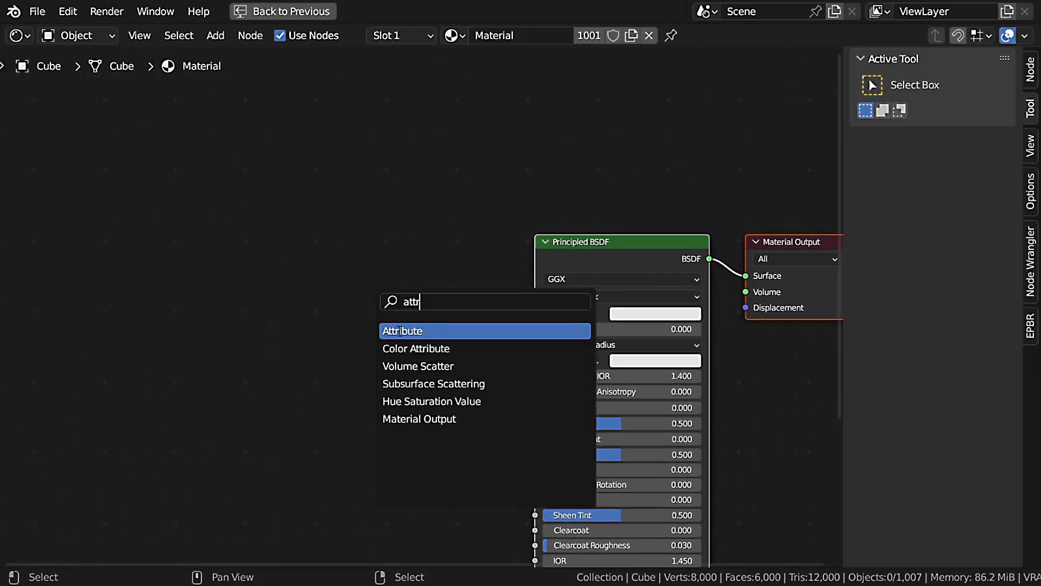
pyautogui.click(400, 331)
pyautogui.click(262, 326)
pyautogui.scroll(4, 346, 309)
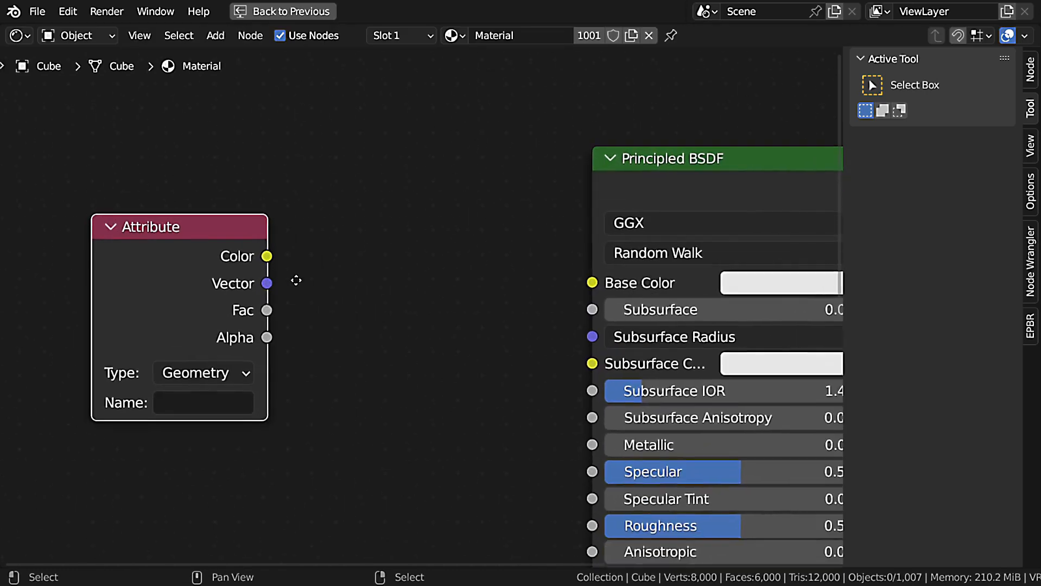
# Connect the Attribute node's Color output to the Principled BSDF's Base Color and set the attribute name to FX.
pyautogui.moveTo(267, 256); pyautogui.dragTo(592, 281)
pyautogui.moveTo(341, 353); pyautogui.dragTo(429, 315, button='middle')
pyautogui.click(292, 362)
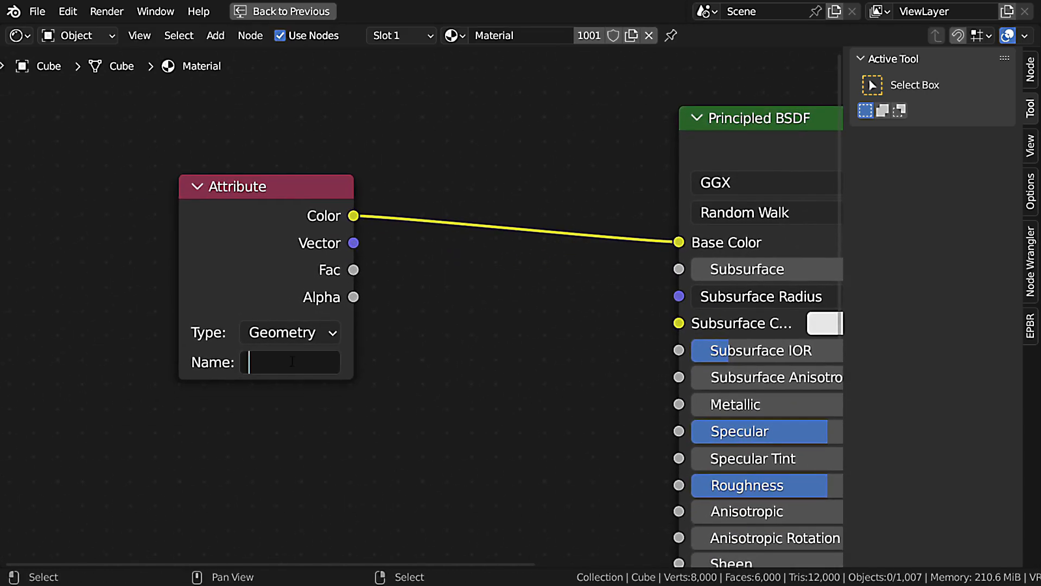
pyautogui.write('FX')
# Restore the full layout, show the Transform effect's ID in the effects list and set the Attribute node's type to Instancer.
pyautogui.hotkey('ctrl', 'space')
pyautogui.scroll(10, 685, 175)
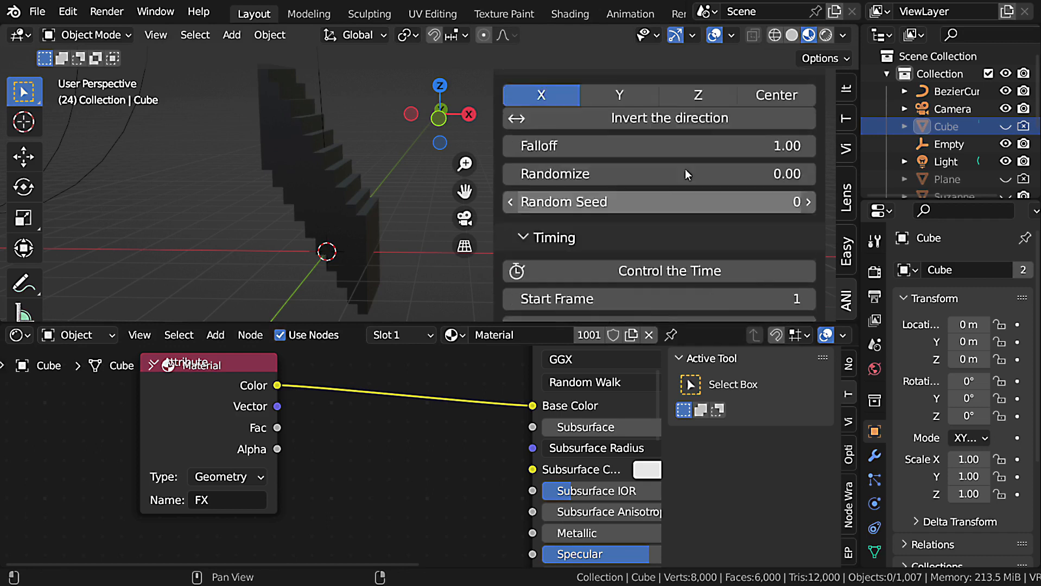
pyautogui.scroll(12, 684, 170)
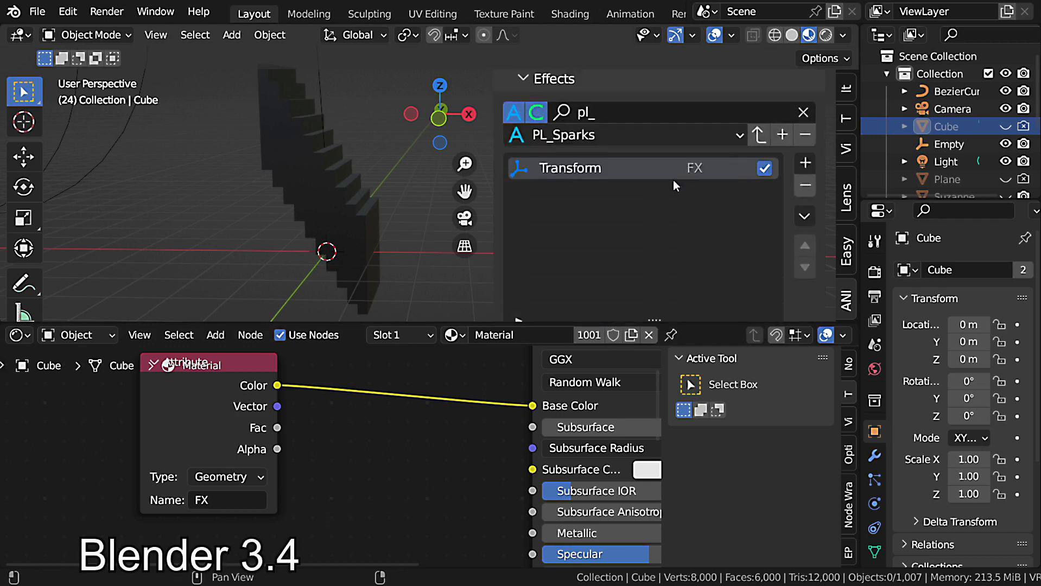
pyautogui.click(254, 478)
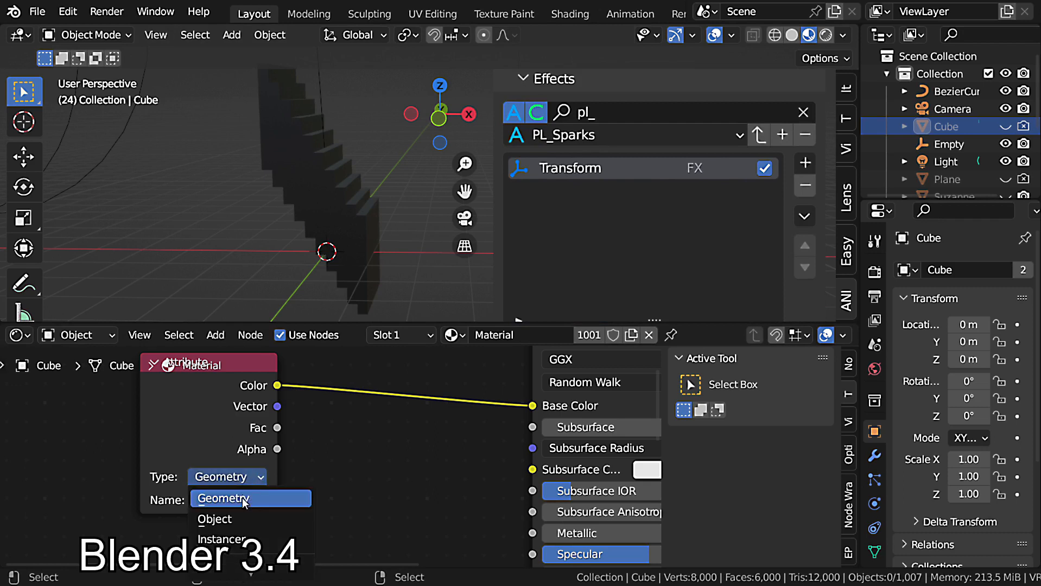
pyautogui.click(242, 541)
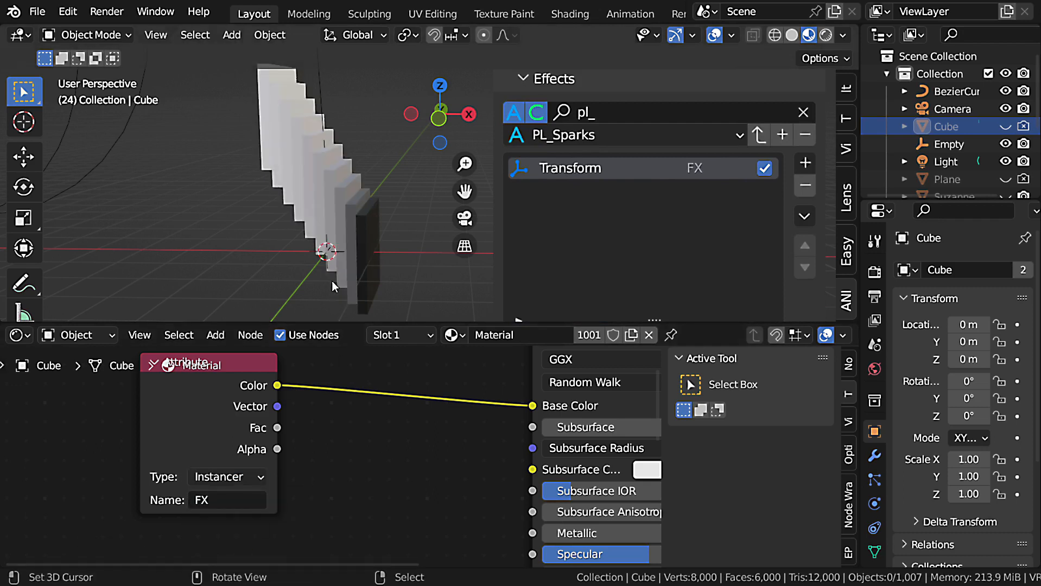
# Maximize the viewport and play the animation from frame 1 to examine how the effect drives the cubes' color.
pyautogui.hotkey('ctrl', 'space')
pyautogui.moveTo(428, 292)
pyautogui.mouseDown(button='middle')
pyautogui.moveTo(465, 260)
pyautogui.moveTo(267, 279)
pyautogui.moveTo(435, 300)
pyautogui.mouseUp(button='middle')
pyautogui.hotkey('shift', 'Left')
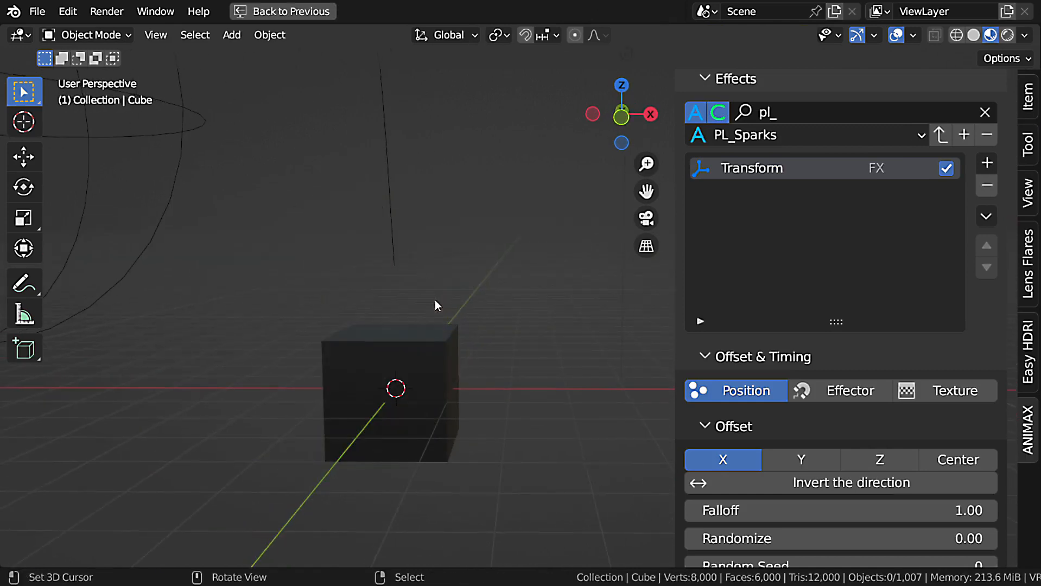
pyautogui.press('space')
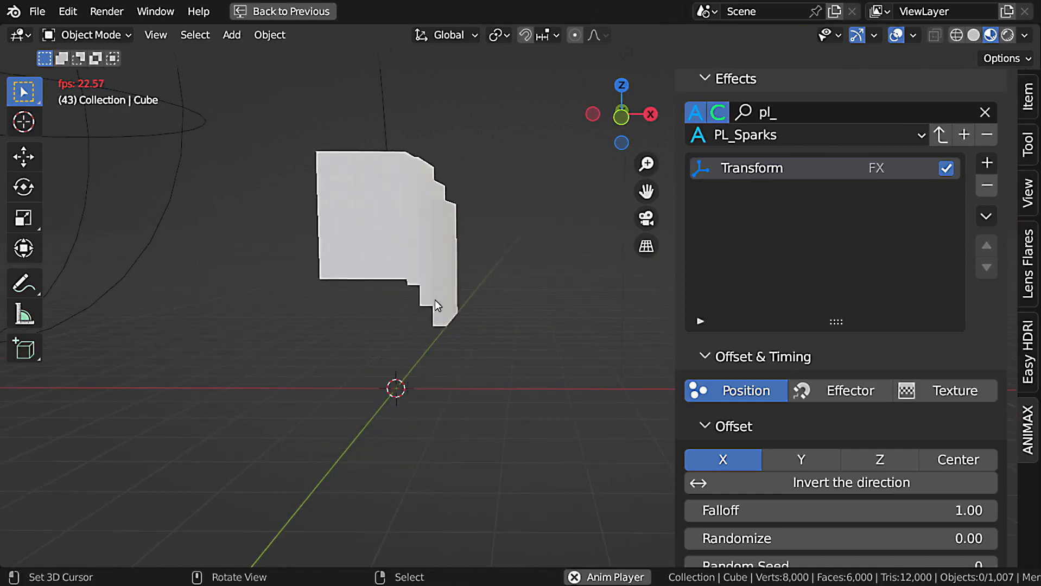
pyautogui.press('Escape')
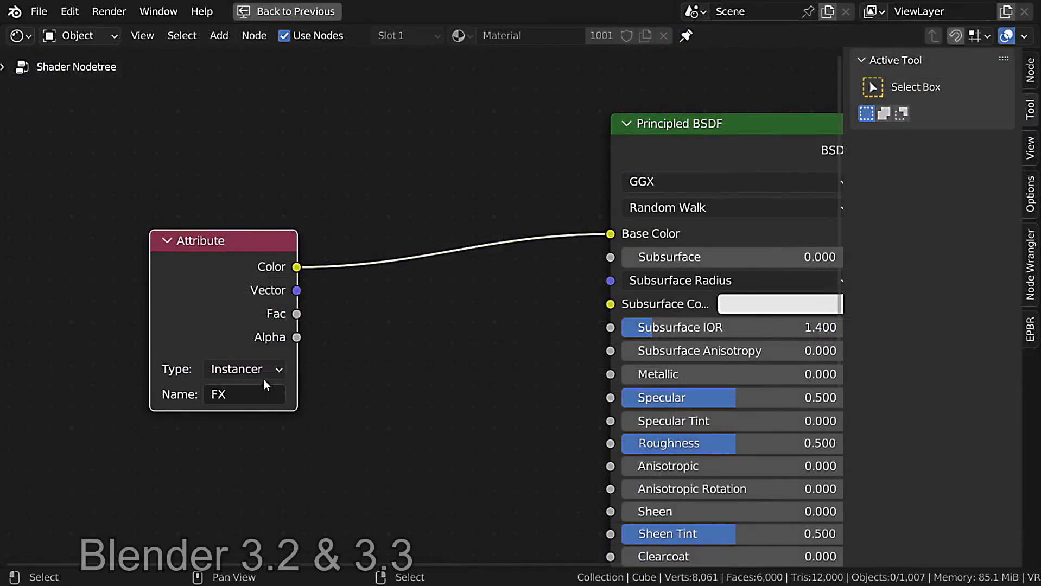
# Change the Attribute node's type to Geometry for Blender 3.2 and 3.3, and check the cubes in the restored layout.
pyautogui.click(244, 369)
pyautogui.click(270, 370)
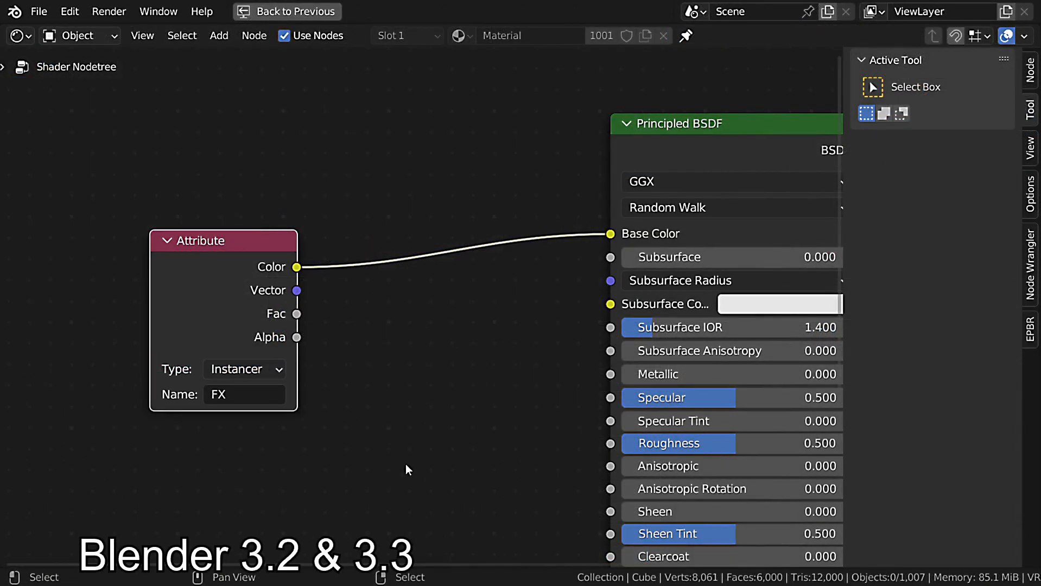
pyautogui.click(246, 369)
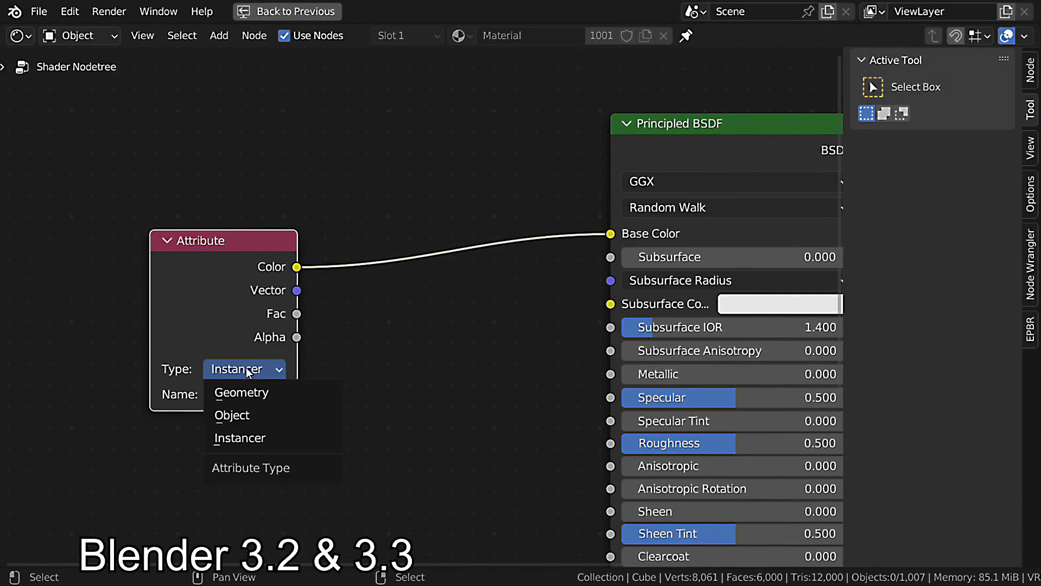
pyautogui.click(264, 390)
pyautogui.scroll(-3, 403, 380)
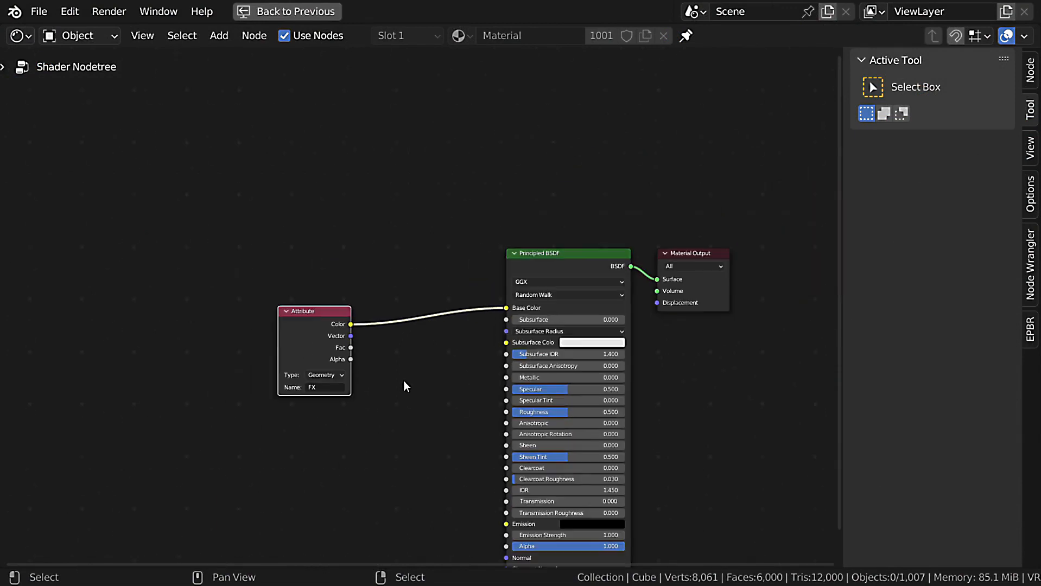
pyautogui.hotkey('ctrl', 'space')
pyautogui.press('space')
pyautogui.press('space')
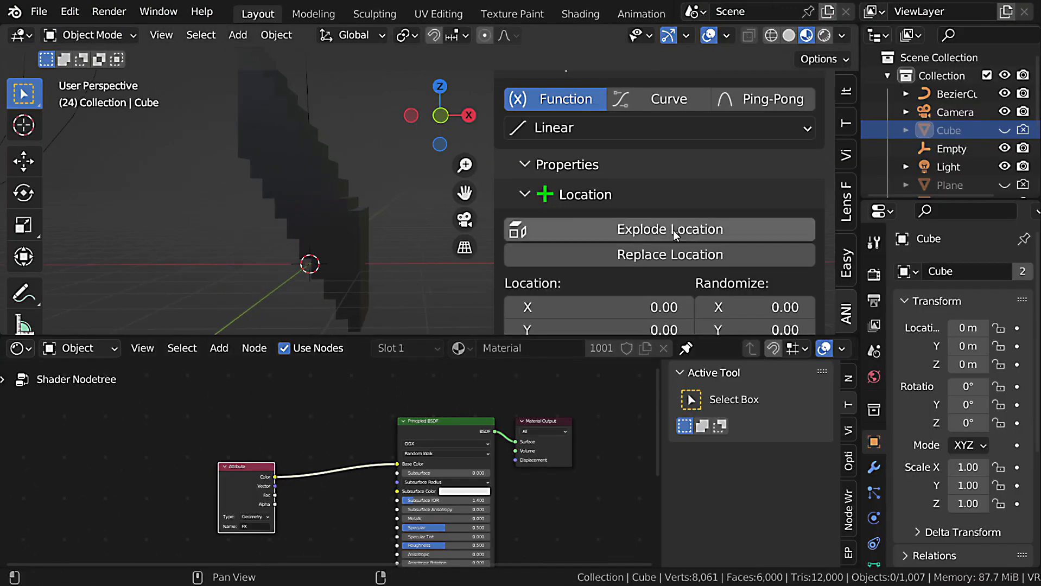
# Enable Realize Instances for the Cubes item in the maximized viewport and check the cubes' shading across adjacent frames.
pyautogui.scroll(5, 674, 230)
pyautogui.hotkey('ctrl', 'space')
pyautogui.scroll(6, 819, 249)
pyautogui.scroll(15, 819, 250)
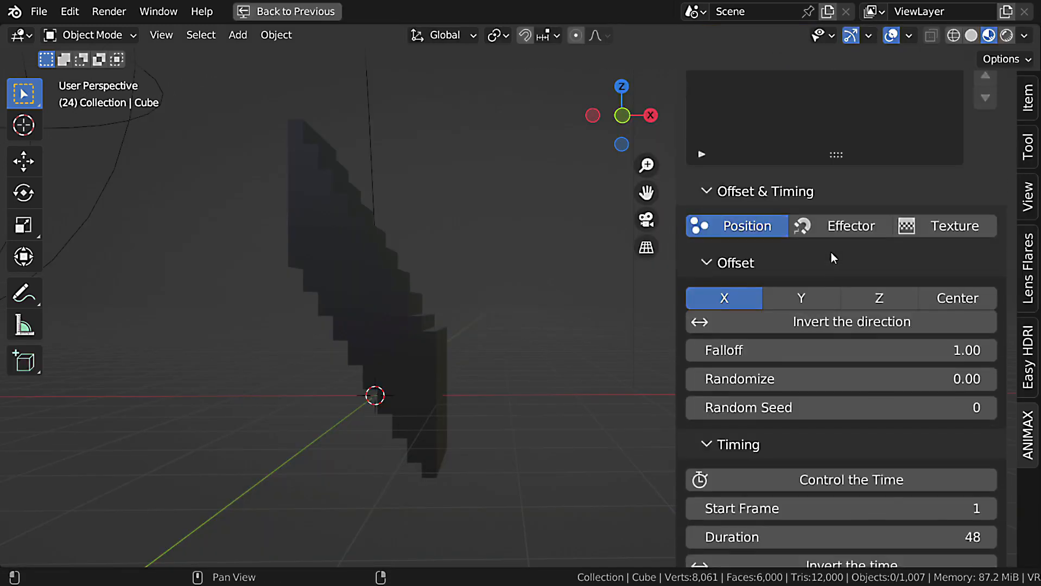
pyautogui.click(805, 161)
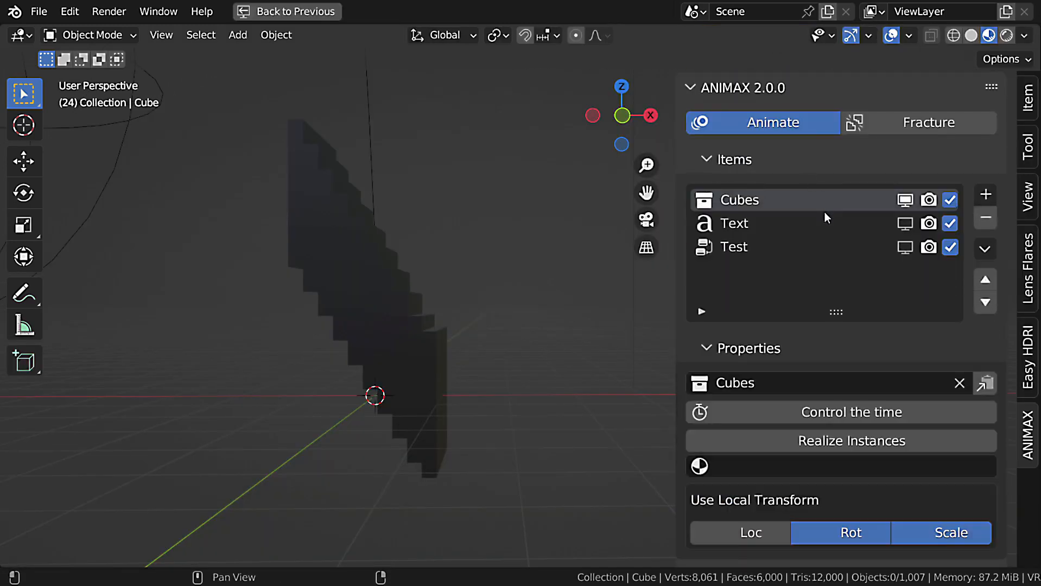
pyautogui.scroll(-3, 819, 448)
pyautogui.click(857, 366)
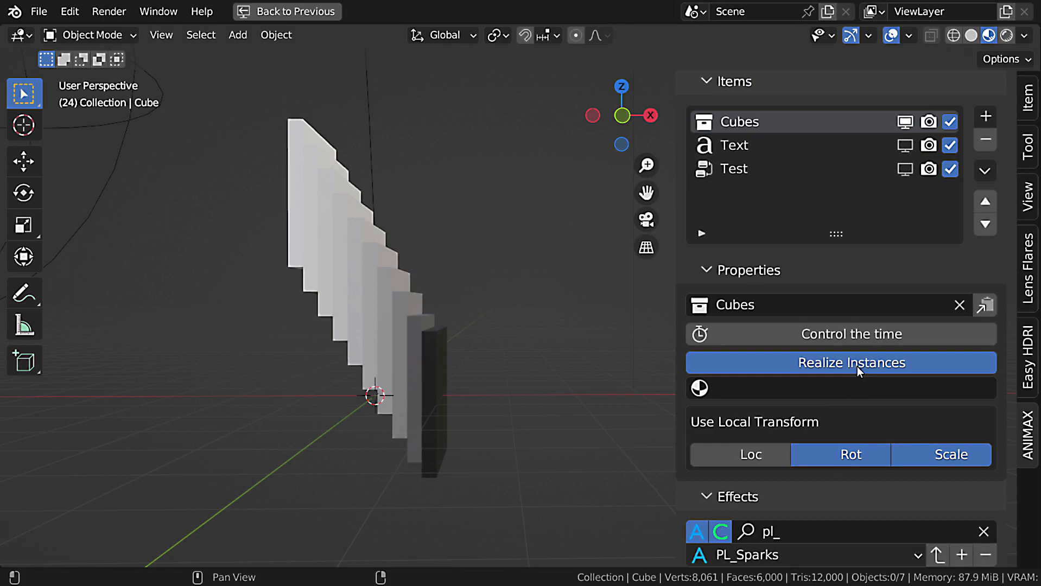
pyautogui.moveTo(360, 447); pyautogui.dragTo(278, 385, button='middle')
pyautogui.press('Left')
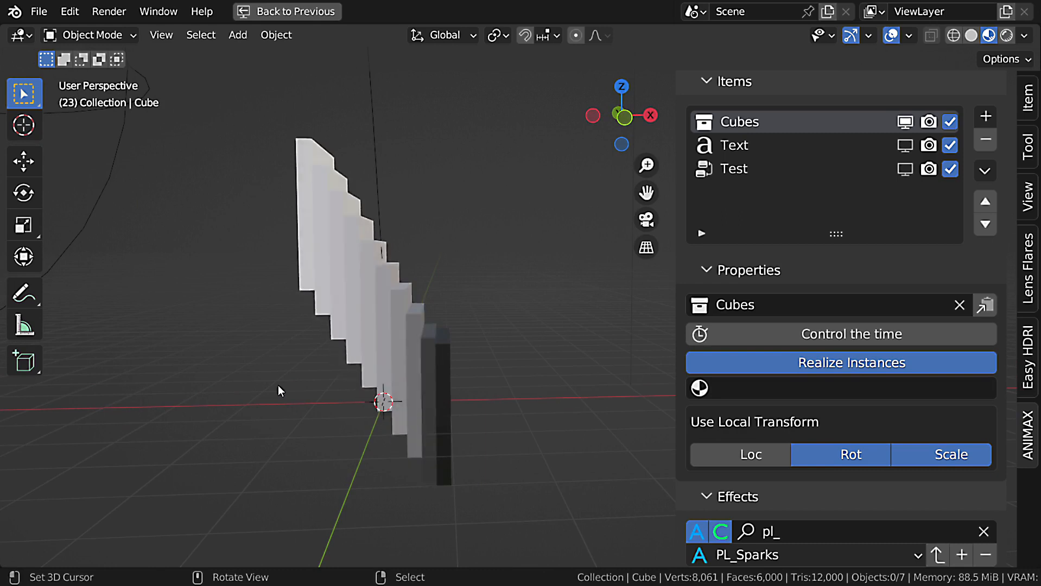
pyautogui.press('Right')
pyautogui.moveTo(386, 361)
pyautogui.mouseDown(button='middle')
pyautogui.moveTo(360, 358)
pyautogui.moveTo(371, 359)
pyautogui.mouseUp(button='middle')
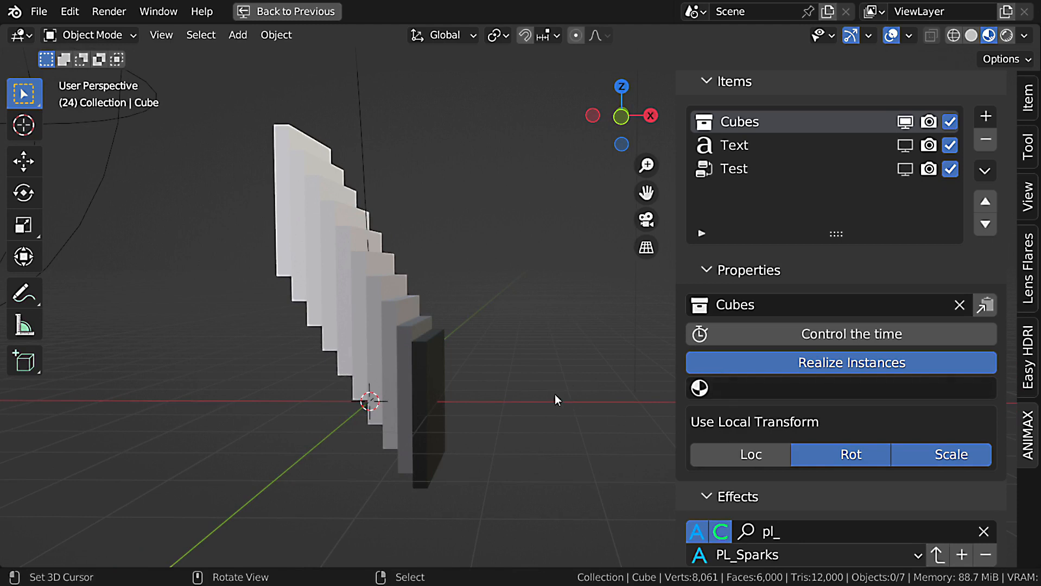
pyautogui.scroll(-1, 503, 383)
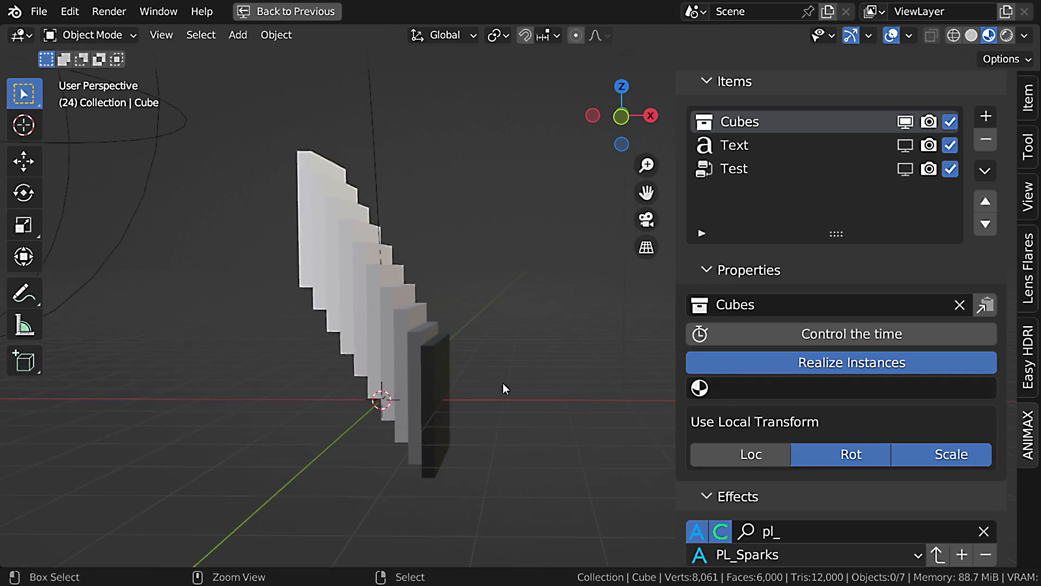
# Replace the Principled BSDF with a Diffuse BSDF node in the maximized shader editor.
pyautogui.hotkey('ctrl', 'space')
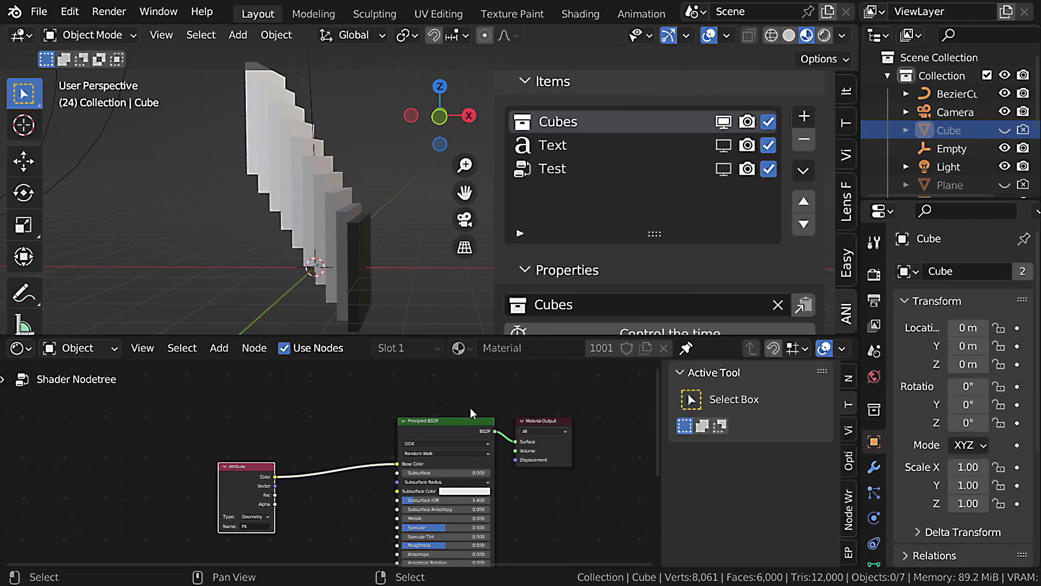
pyautogui.hotkey('ctrl', 'space')
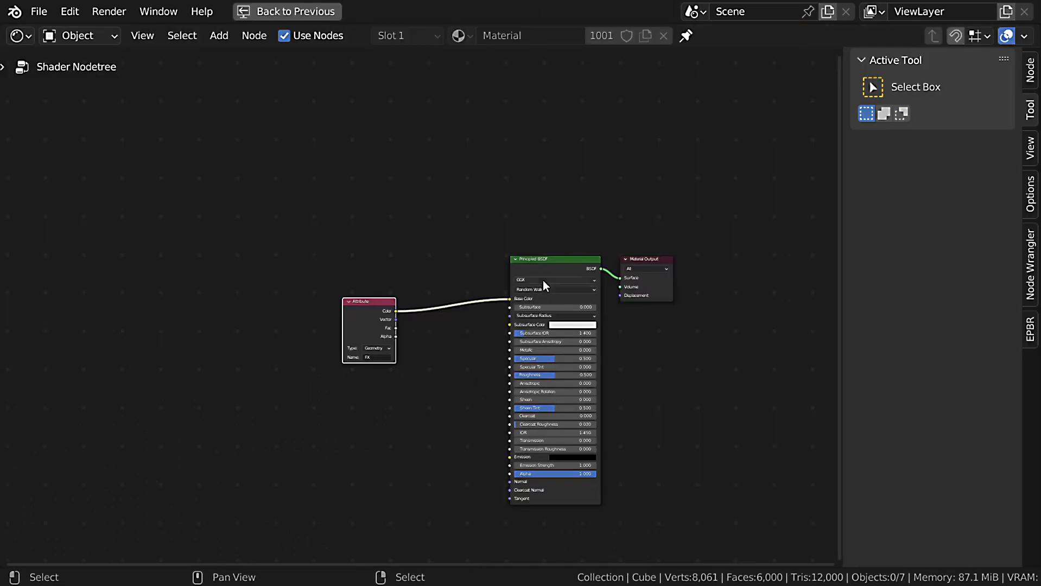
pyautogui.scroll(3, 543, 280)
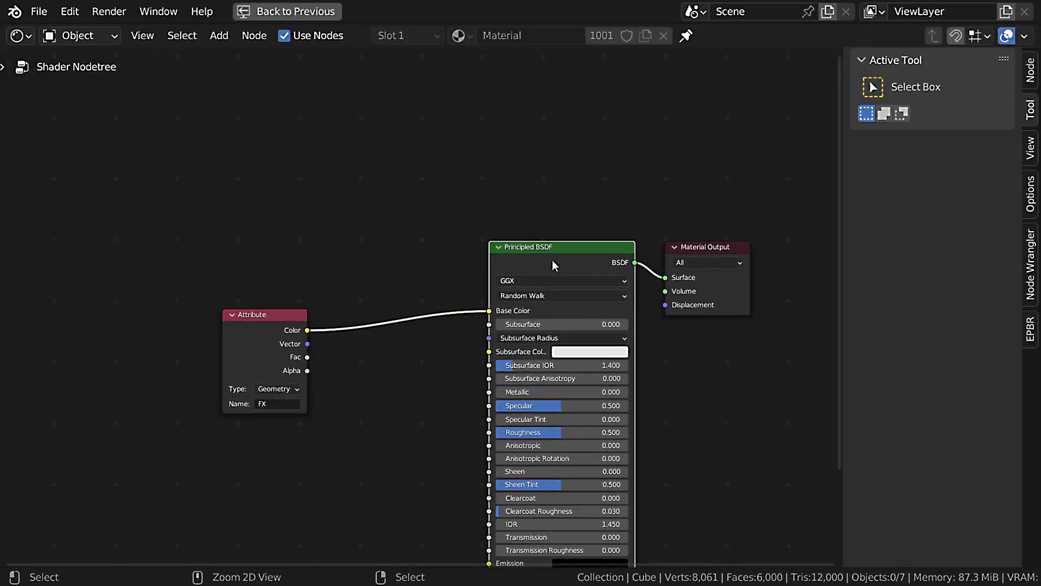
pyautogui.press('x')
pyautogui.hotkey('shift', 'a')
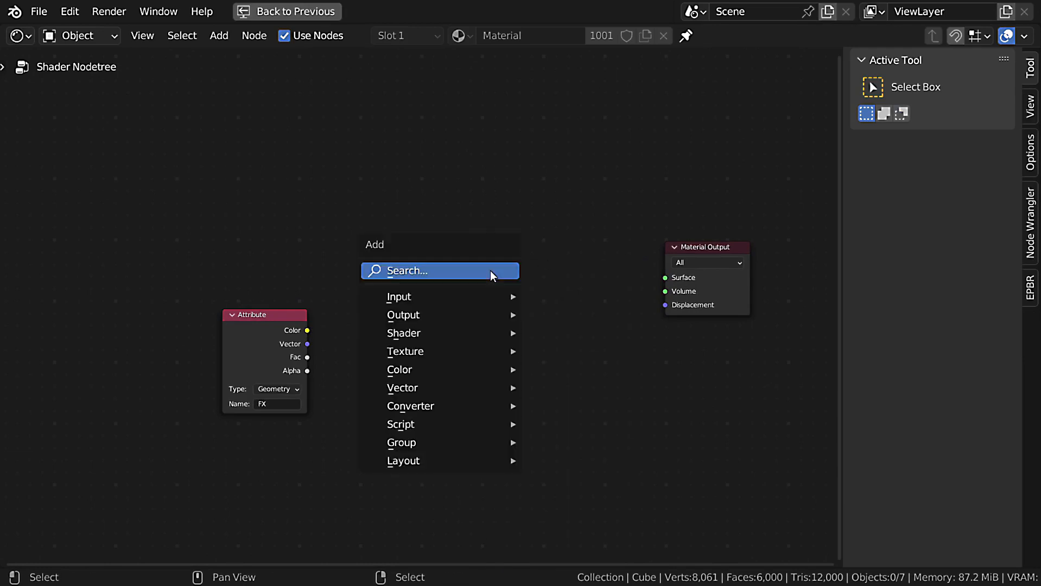
pyautogui.moveTo(445, 331)
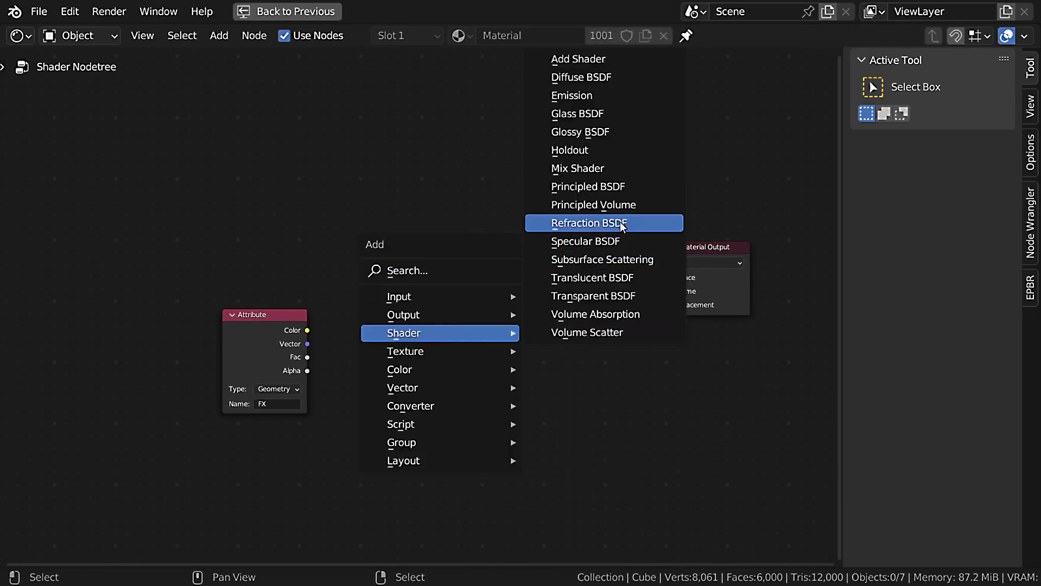
pyautogui.click(581, 77)
pyautogui.click(514, 267)
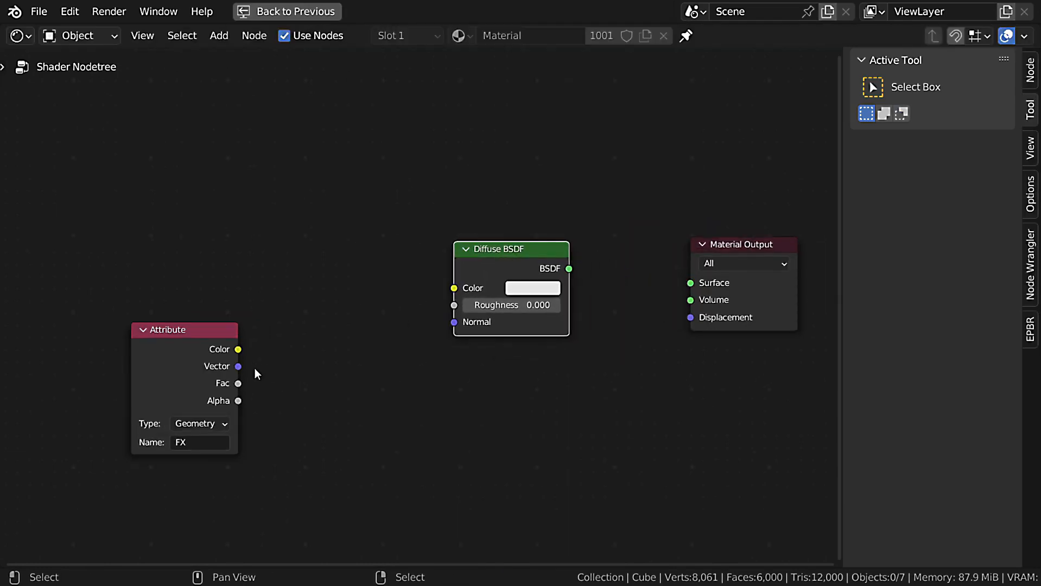
# Add a Mix Shader fed by the Diffuse BSDF and connect a duplicate Diffuse BSDF to its second Shader input.
pyautogui.moveTo(561, 282); pyautogui.dragTo(509, 258)
pyautogui.write('mi')
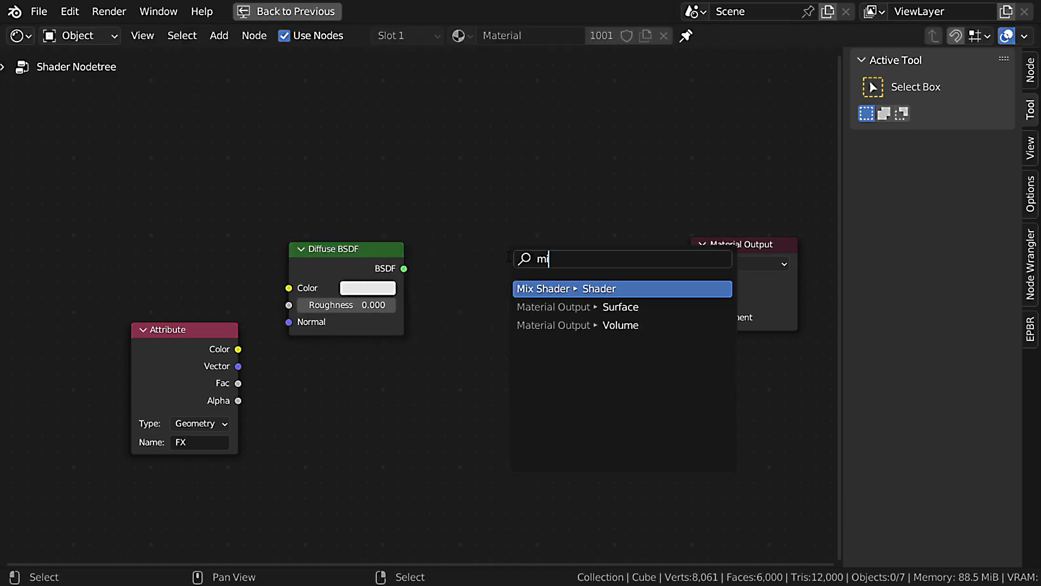
pyautogui.press('Return')
pyautogui.click(547, 289)
pyautogui.click(372, 263)
pyautogui.hotkey('shift', 'd')
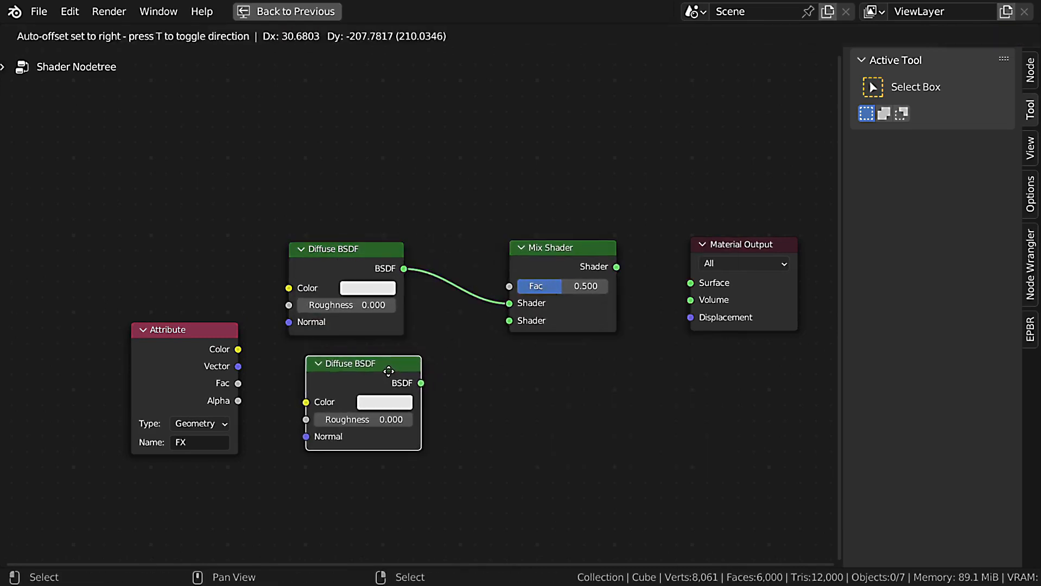
pyautogui.click(419, 386)
pyautogui.moveTo(419, 387); pyautogui.dragTo(509, 320)
# Set the upper Diffuse BSDF's color to green and the lower one's to red.
pyautogui.click(368, 288)
pyautogui.click(366, 108)
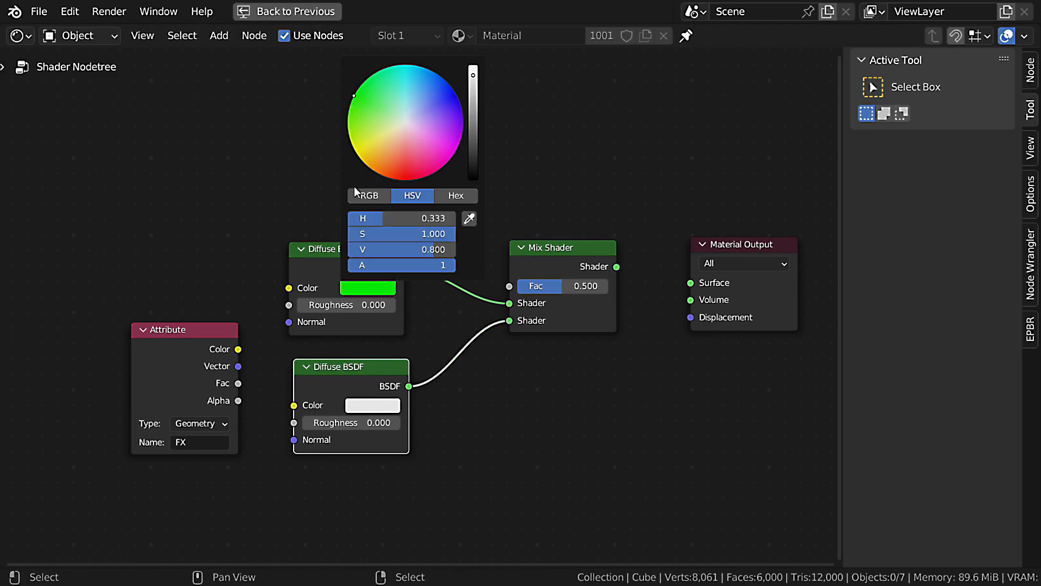
pyautogui.click(387, 409)
pyautogui.moveTo(403, 236); pyautogui.dragTo(411, 300)
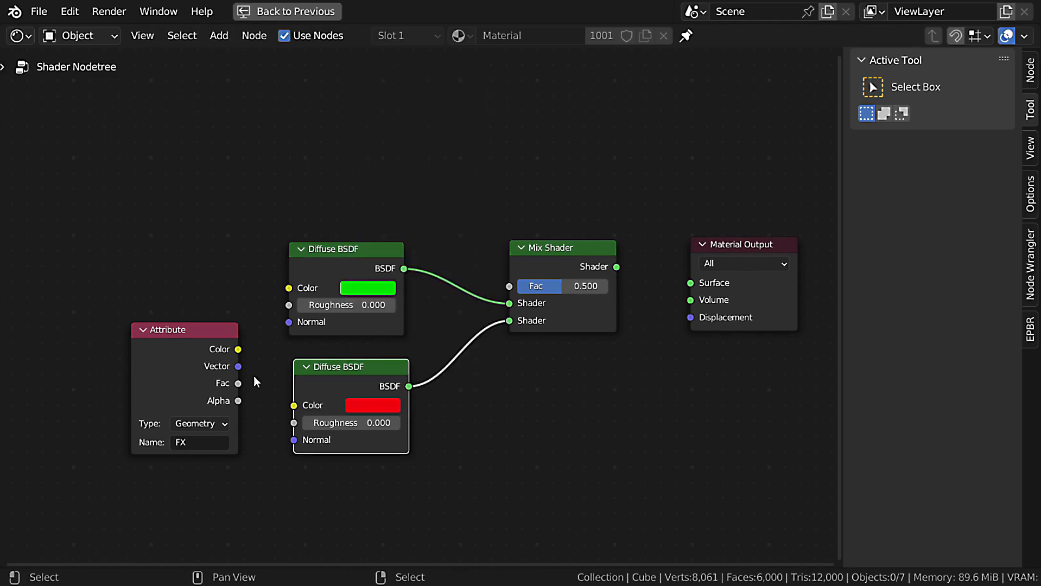
# Connect the Attribute's Fac to the Mix Shader's Fac and the Mix Shader to Surface, with the Attribute node placed above the Diffuse nodes.
pyautogui.moveTo(239, 384); pyautogui.dragTo(509, 286)
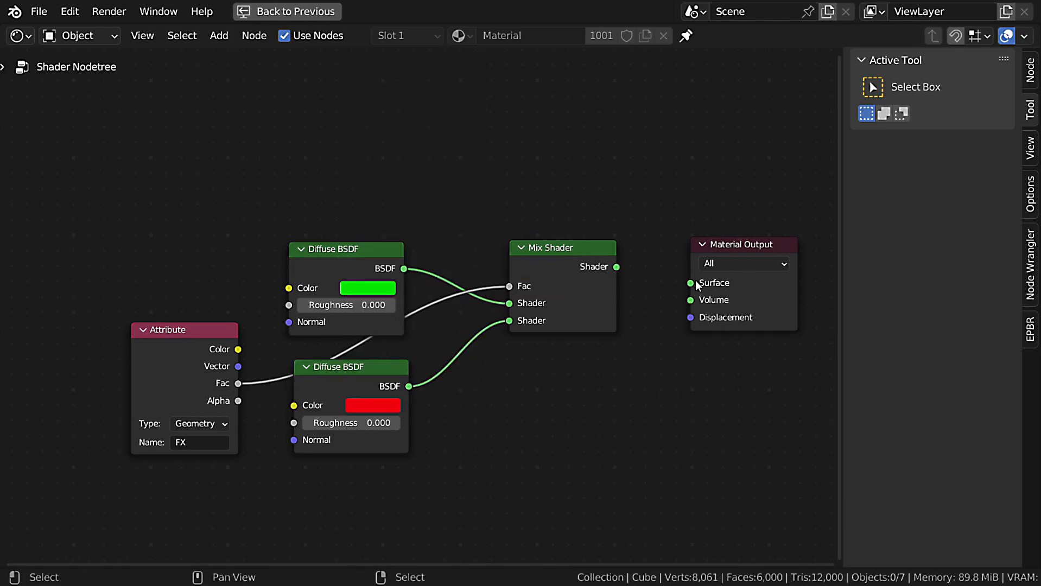
pyautogui.moveTo(616, 267); pyautogui.dragTo(690, 283)
pyautogui.moveTo(206, 349); pyautogui.dragTo(356, 93)
pyautogui.scroll(-1, 429, 208)
pyautogui.moveTo(430, 209); pyautogui.dragTo(425, 246, button='middle')
pyautogui.hotkey('ctrl', 'space')
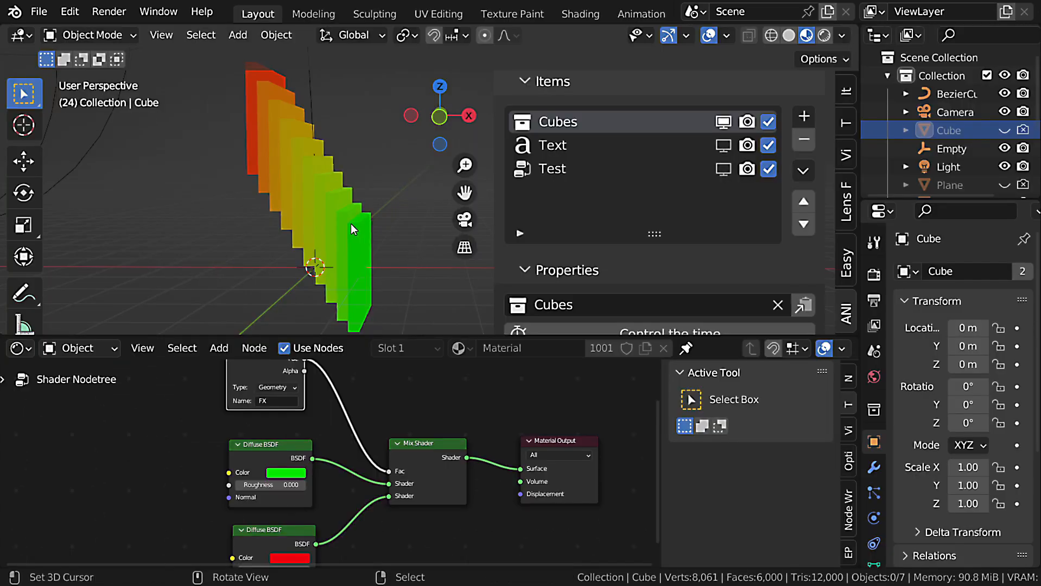
# Maximize the viewport, hide the overlays and play the animation from frame 1 to check the green-to-red color change.
pyautogui.moveTo(350, 224)
pyautogui.mouseDown(button='middle')
pyautogui.moveTo(372, 223)
pyautogui.moveTo(359, 220)
pyautogui.mouseUp(button='middle')
pyautogui.hotkey('ctrl', 'space')
pyautogui.hotkey('shift', 'Left')
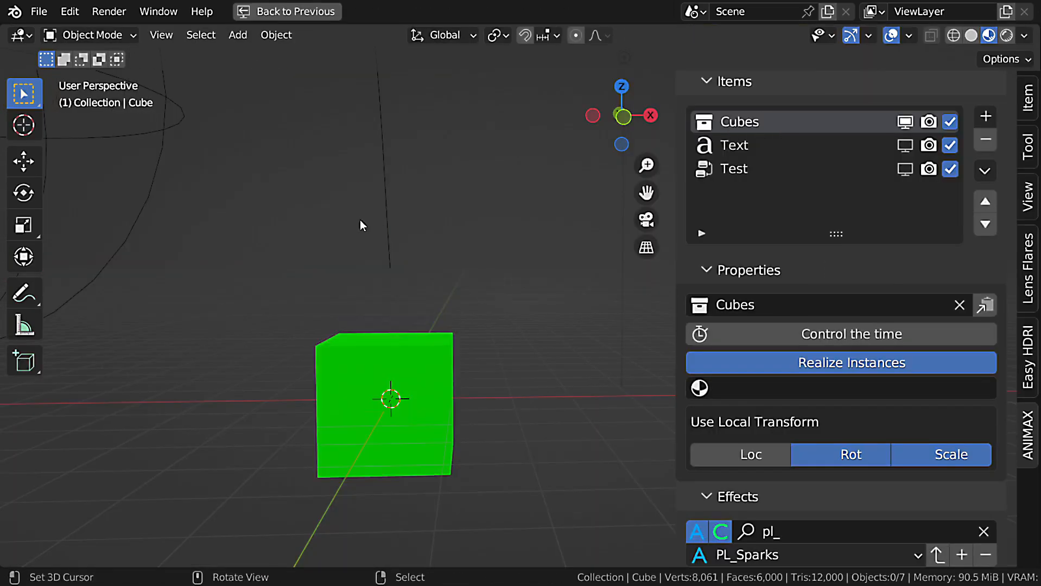
pyautogui.click(891, 35)
pyautogui.press('space')
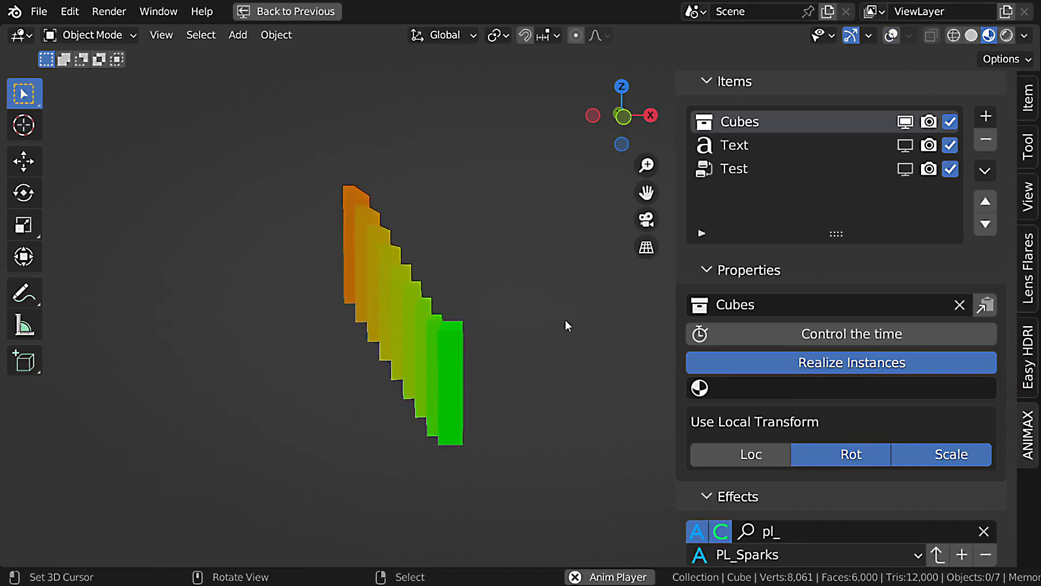
pyautogui.press('Escape')
# Collapse the Items section and duplicate the Transform effect.
pyautogui.click(766, 83)
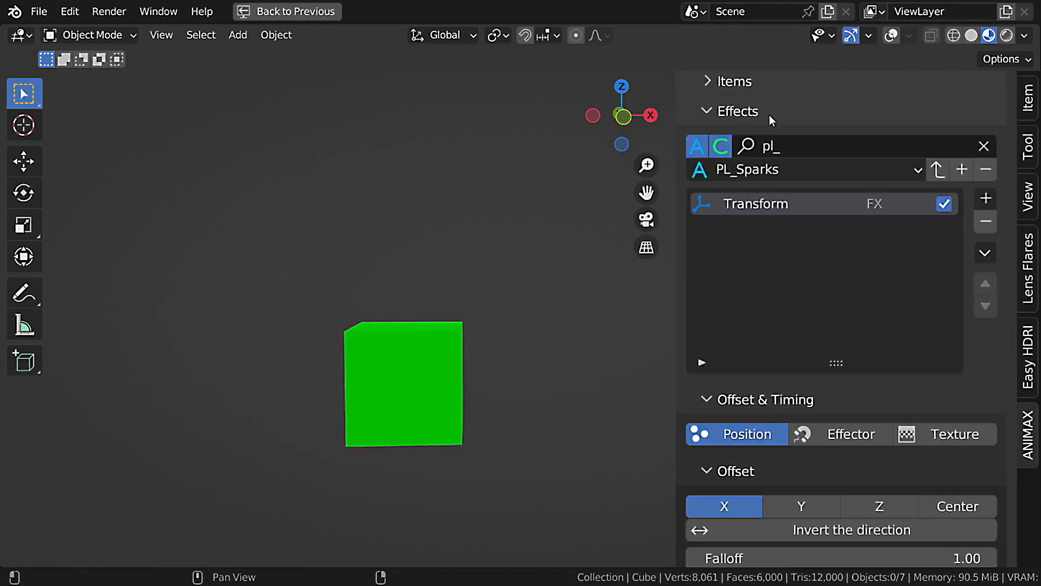
pyautogui.click(985, 253)
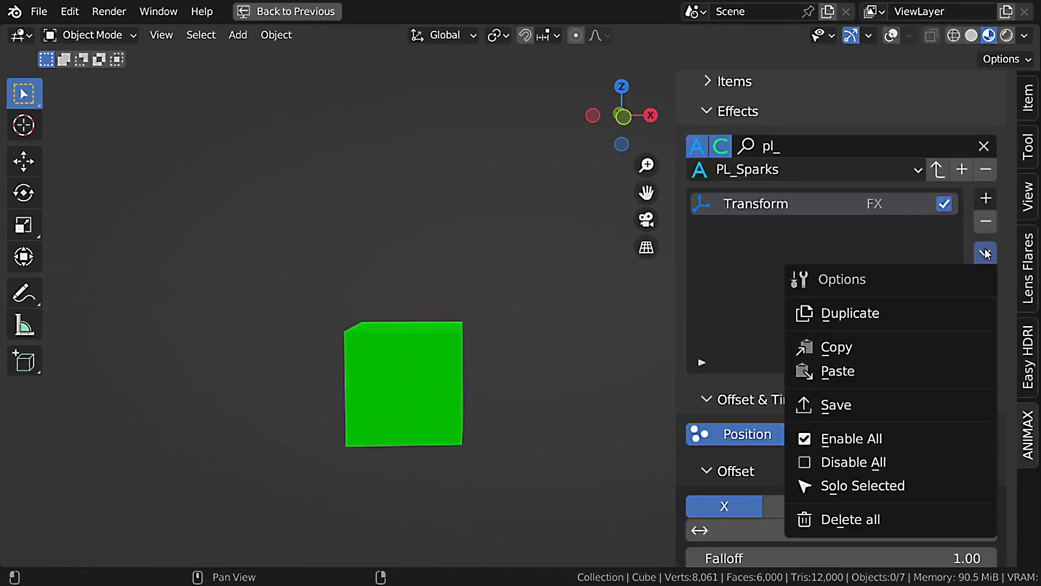
pyautogui.click(895, 315)
# Set the duplicated Transform effect's location to X -3 and Z 0.
pyautogui.scroll(-4, 917, 345)
pyautogui.scroll(-20, 922, 328)
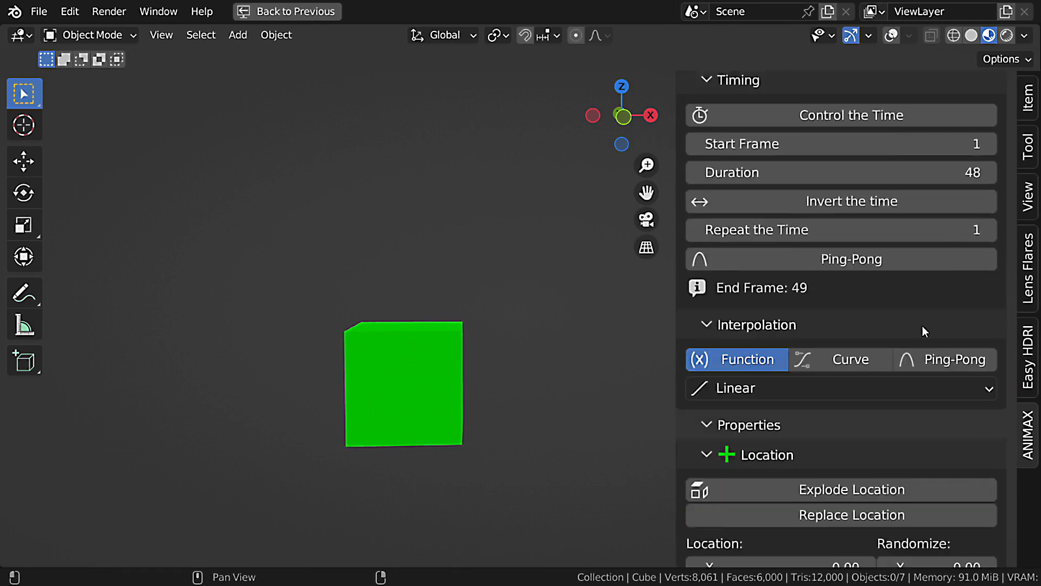
pyautogui.doubleClick(846, 333)
pyautogui.write('-3')
pyautogui.press('Tab')
pyautogui.press('Tab')
pyautogui.write('0')
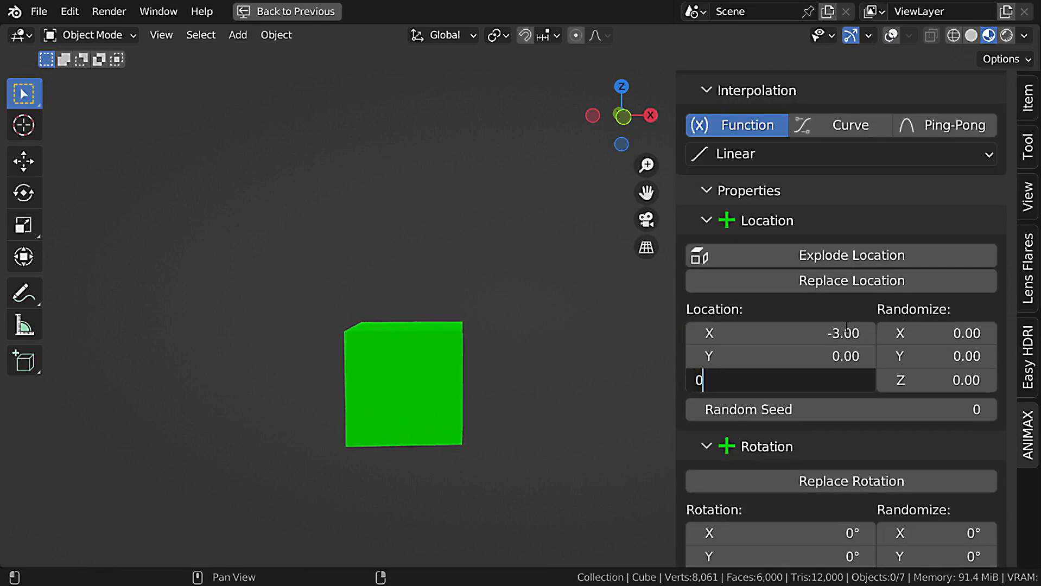
pyautogui.press('Return')
# Move the Material Output away in the maximized shader editor and insert a duplicate Mix Shader between it and the first Mix Shader.
pyautogui.hotkey('ctrl', 'space')
pyautogui.hotkey('ctrl', 'space')
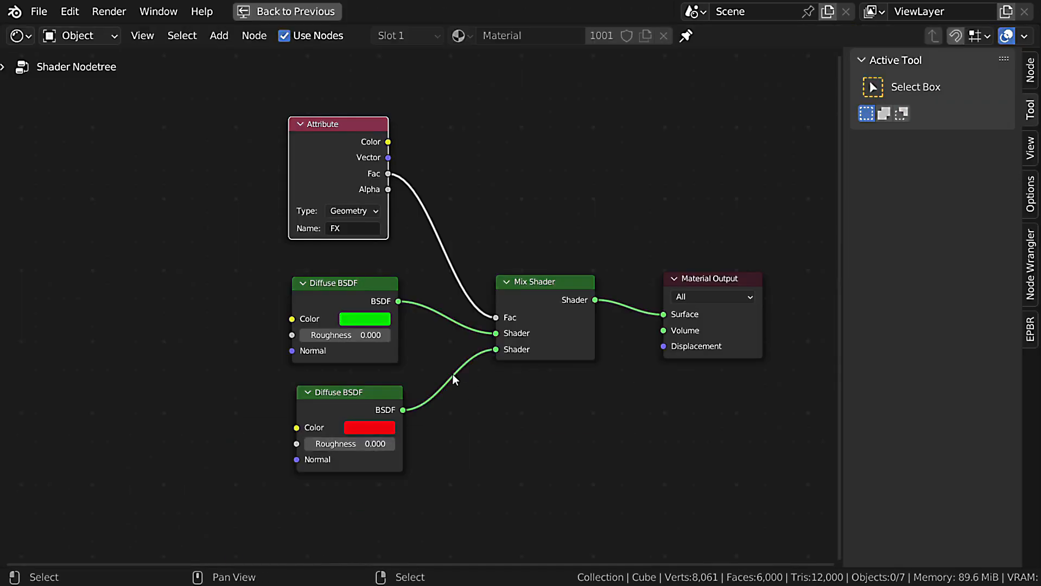
pyautogui.scroll(4, 434, 337)
pyautogui.moveTo(433, 332); pyautogui.dragTo(437, 318, button='middle')
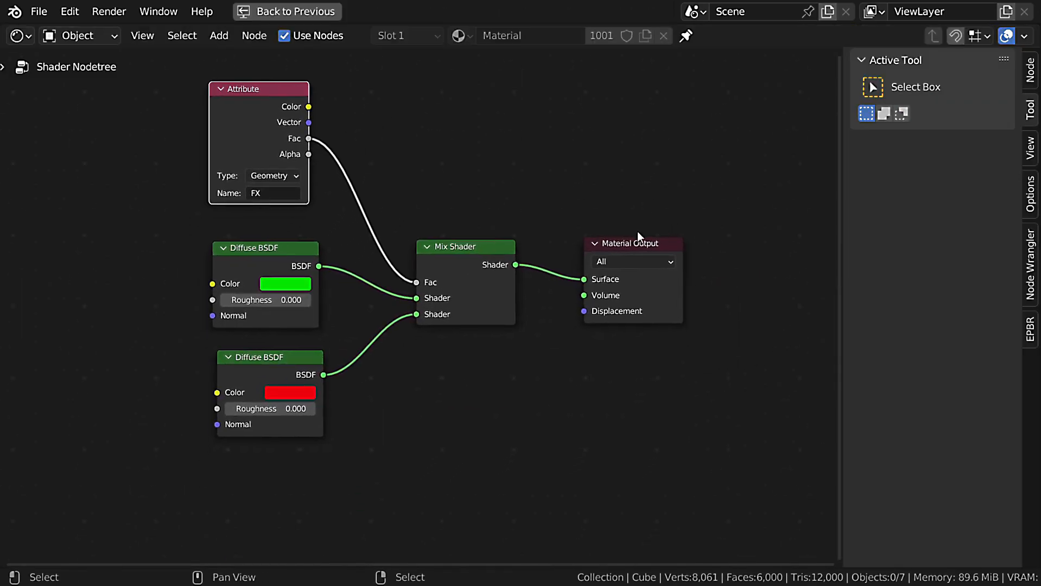
pyautogui.moveTo(635, 241); pyautogui.dragTo(774, 234)
pyautogui.moveTo(605, 254); pyautogui.dragTo(535, 240, button='middle')
pyautogui.click(399, 239)
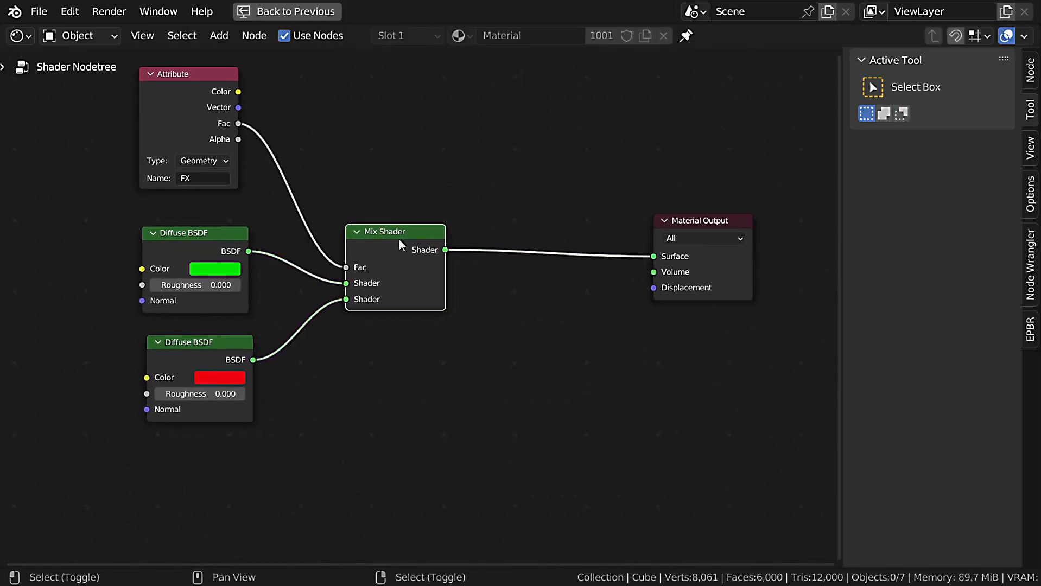
pyautogui.hotkey('shift', 'd')
pyautogui.click(556, 254)
# Duplicate the Attribute node, set the copy's attribute name to FX2 and connect its Fac to the second Mix Shader's Fac.
pyautogui.click(213, 91)
pyautogui.moveTo(274, 124); pyautogui.dragTo(266, 150, button='middle')
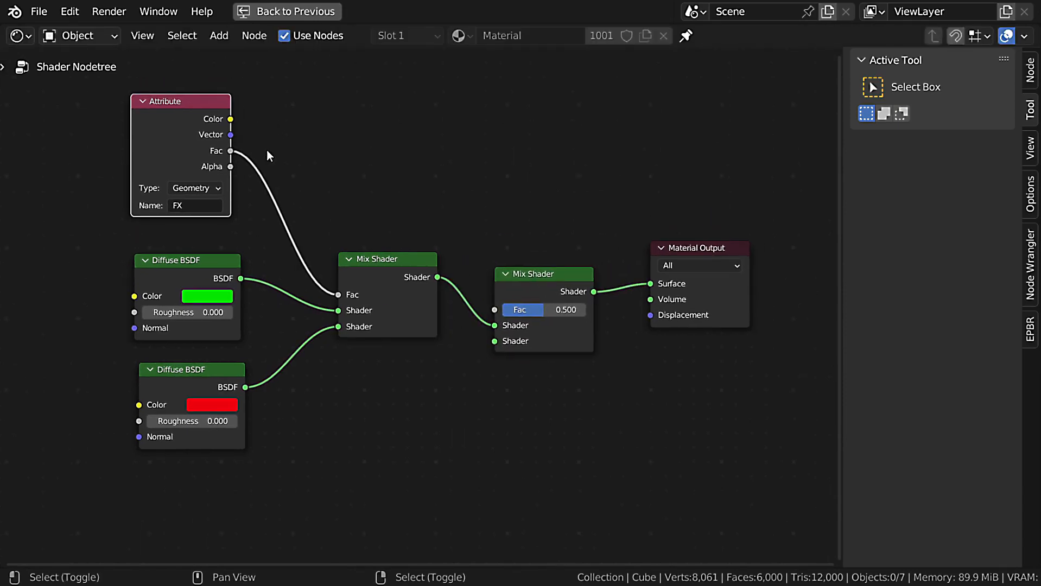
pyautogui.hotkey('shift', 'd')
pyautogui.click(483, 138)
pyautogui.scroll(2, 466, 147)
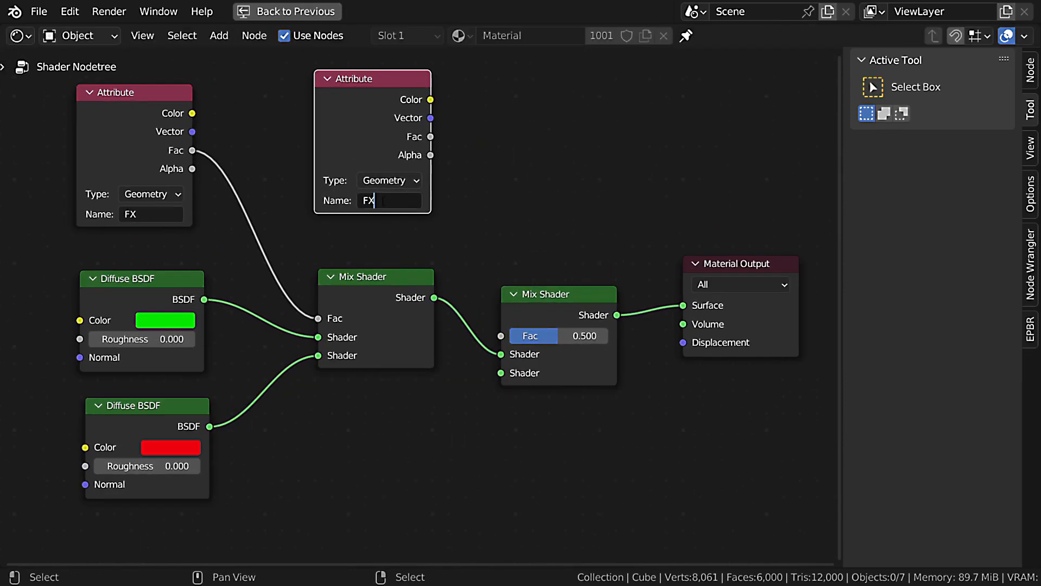
pyautogui.scroll(2, 393, 202)
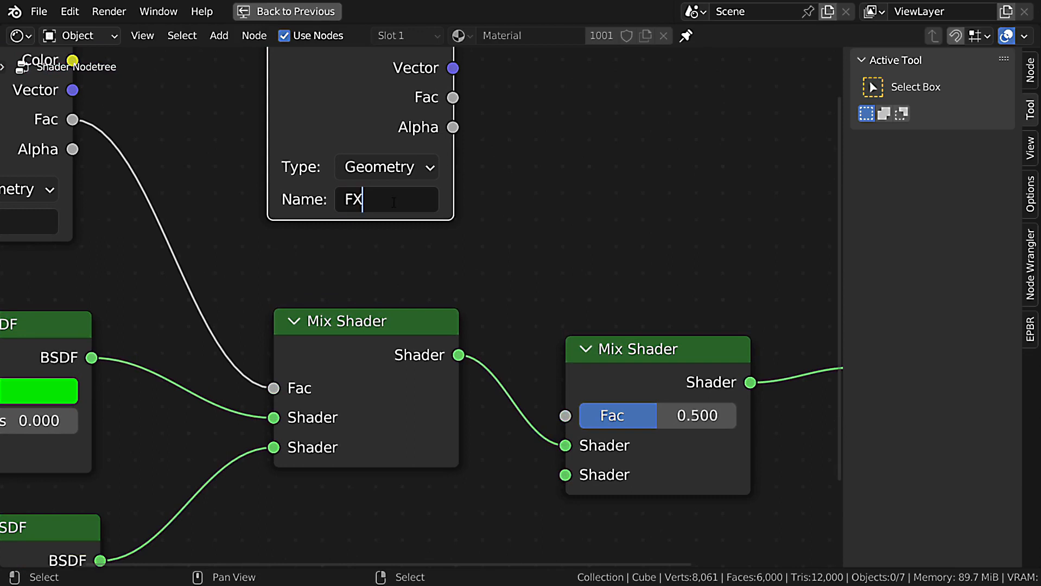
pyautogui.write('2')
pyautogui.press('Return')
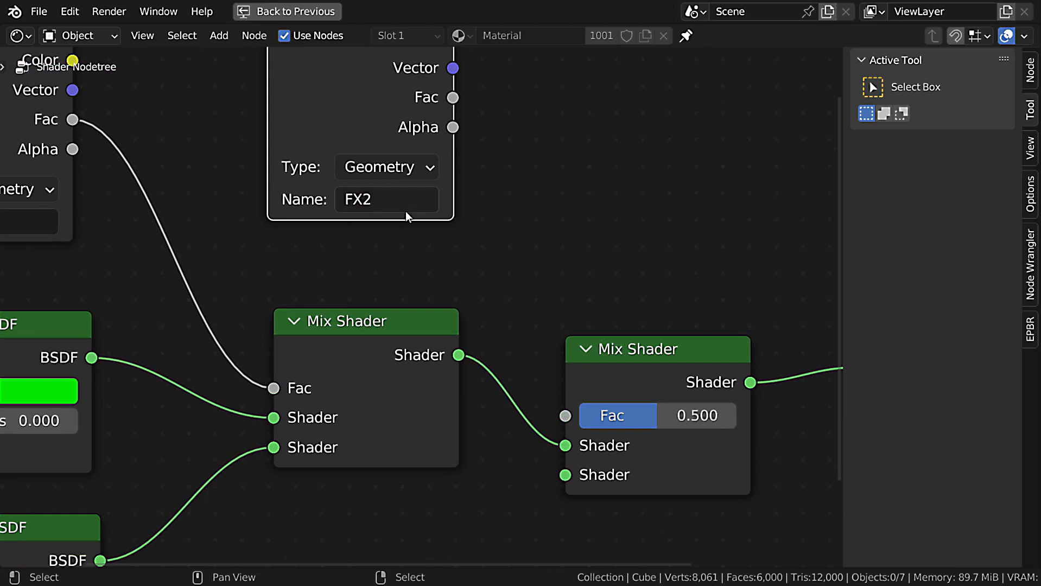
pyautogui.scroll(-2, 406, 211)
pyautogui.moveTo(436, 140); pyautogui.dragTo(506, 340)
# Duplicate the red Diffuse BSDF and connect the copy to the second Mix Shader's free Shader input.
pyautogui.click(154, 427)
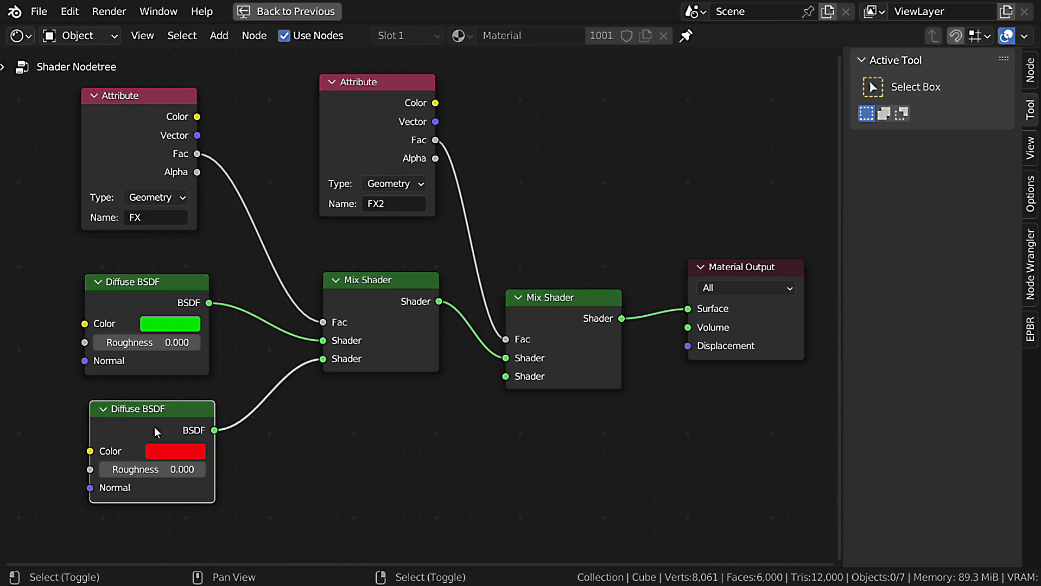
pyautogui.hotkey('shift', 'd')
pyautogui.click(432, 443)
pyautogui.moveTo(491, 446); pyautogui.dragTo(507, 381)
# Set the new Diffuse BSDF's color to blue and return to the maximized viewport.
pyautogui.moveTo(505, 395); pyautogui.dragTo(493, 239, button='middle')
pyautogui.scroll(4, 488, 247)
pyautogui.click(444, 326)
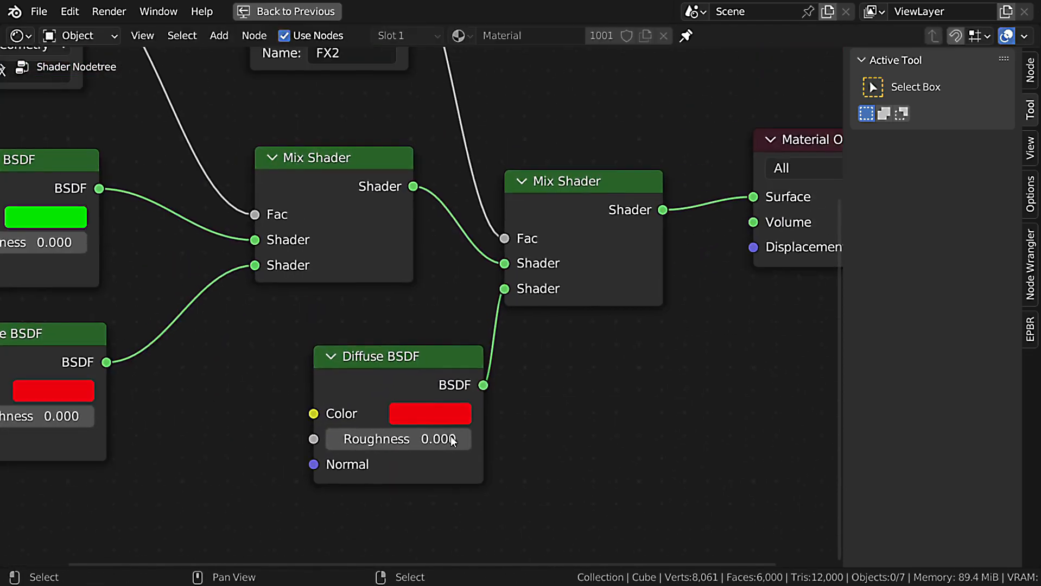
pyautogui.scroll(-5, 594, 381)
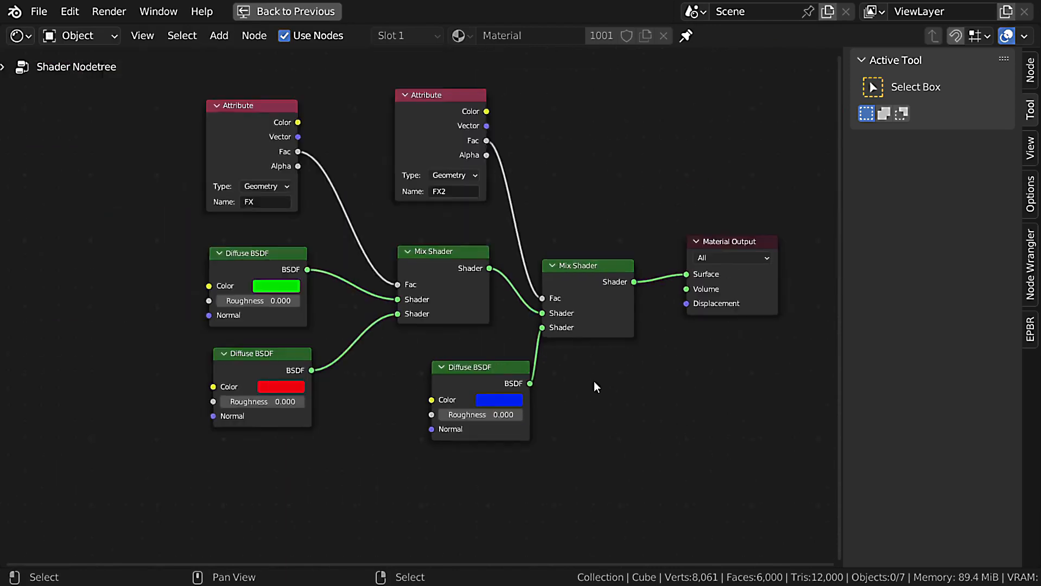
pyautogui.hotkey('ctrl', 'space')
pyautogui.hotkey('ctrl', 'space')
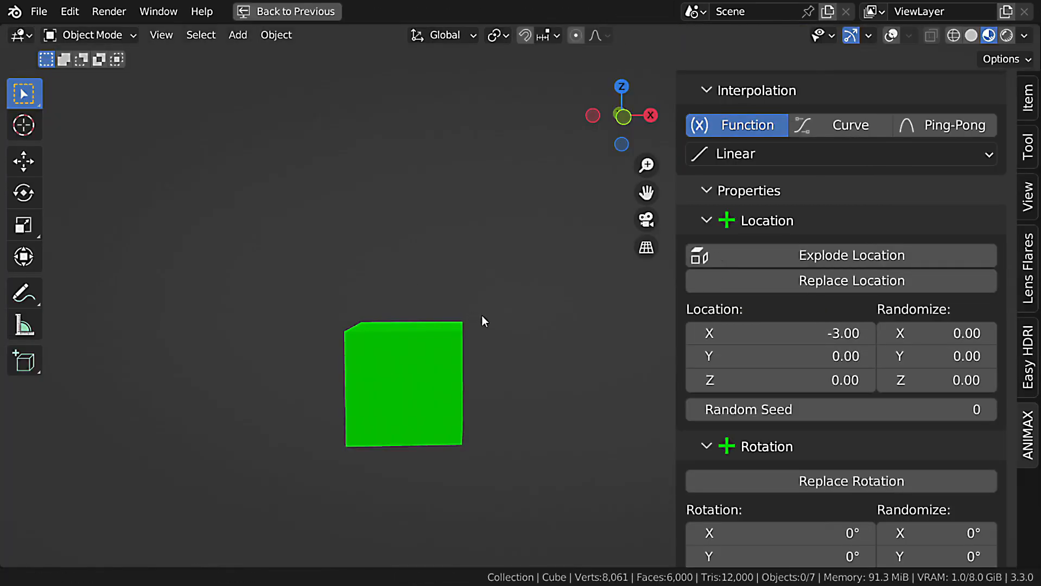
# Set the second Transform effect's start frame to 48 and preview the animation.
pyautogui.scroll(10, 906, 314)
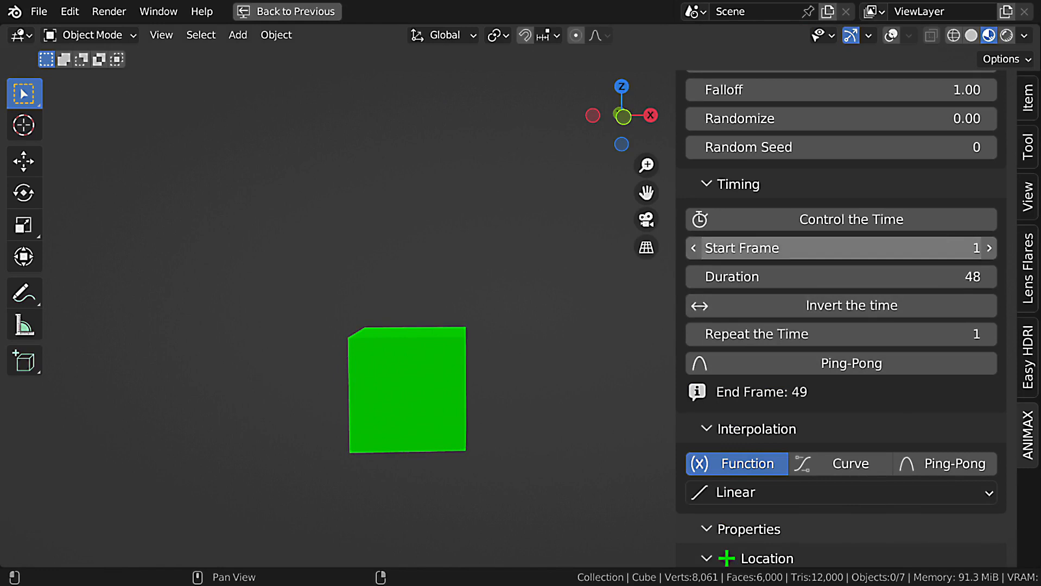
pyautogui.click(944, 243)
pyautogui.press('Return')
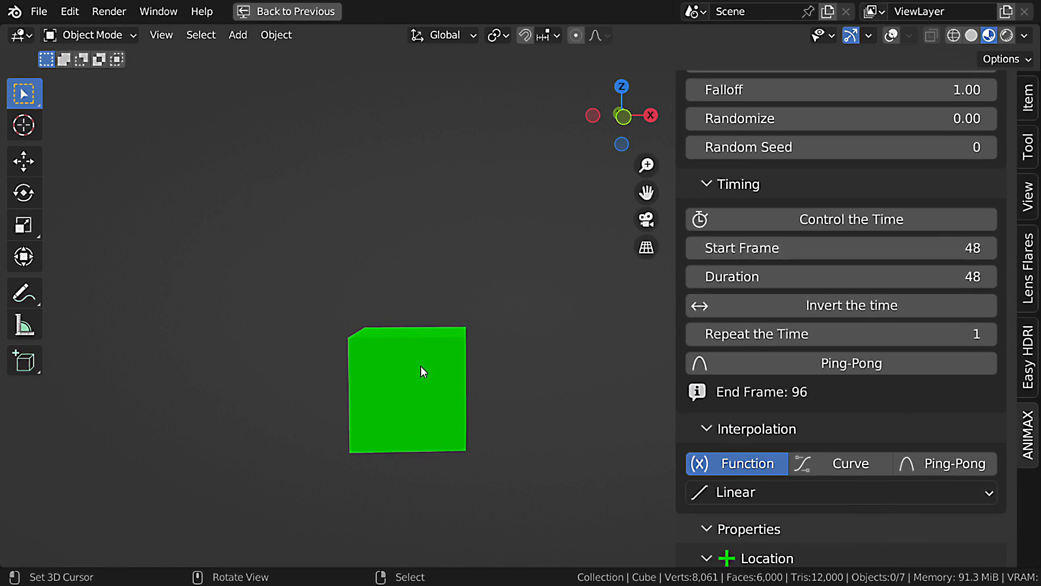
pyautogui.press('space')
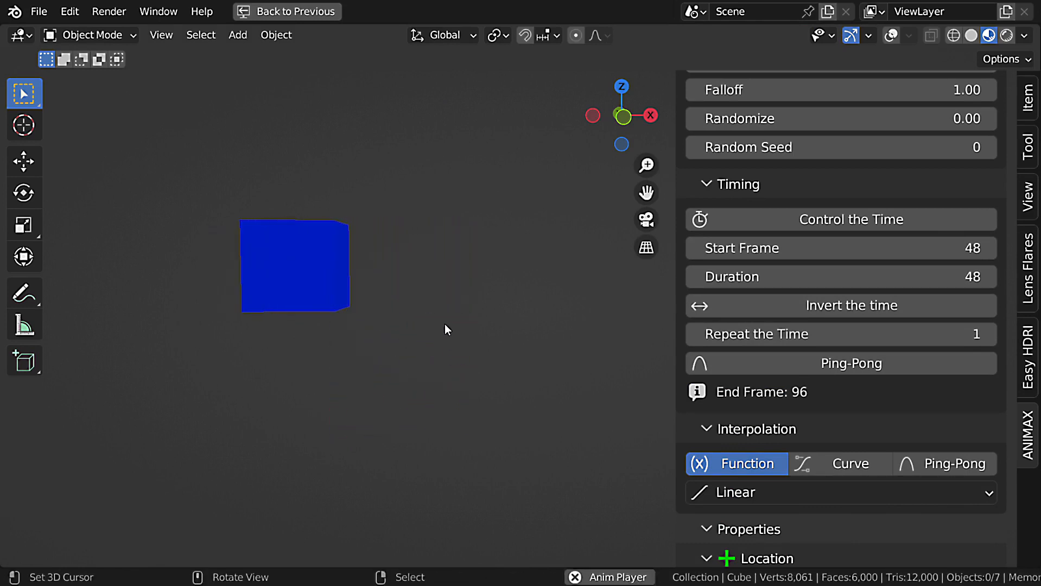
pyautogui.press('Escape')
# Maximize the shader editor and delete all nodes except the FX Attribute node and the Material Output.
pyautogui.hotkey('ctrl', 'space')
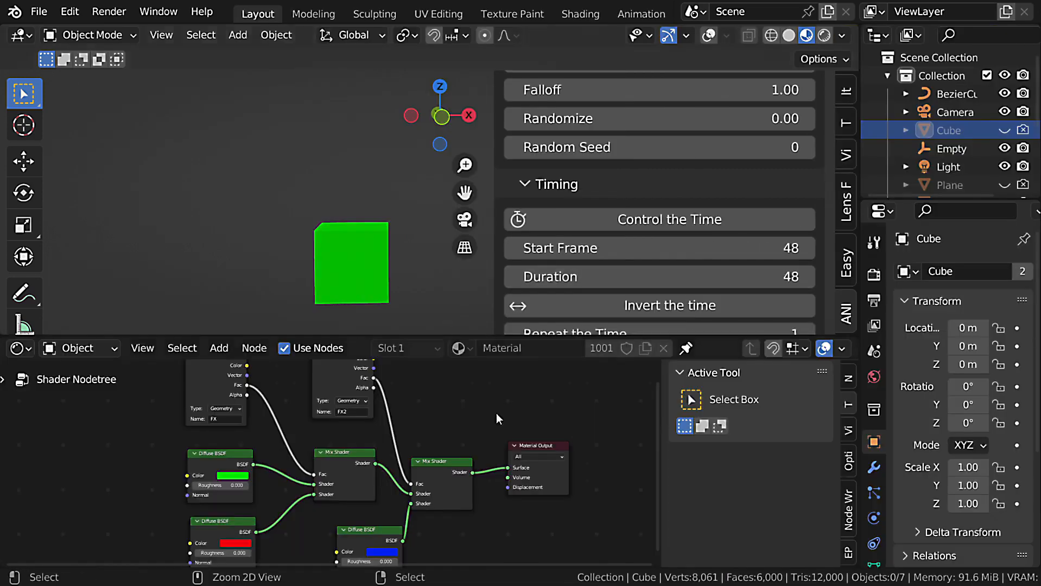
pyautogui.hotkey('ctrl', 'space')
pyautogui.moveTo(662, 162); pyautogui.dragTo(417, 543)
pyautogui.press('x')
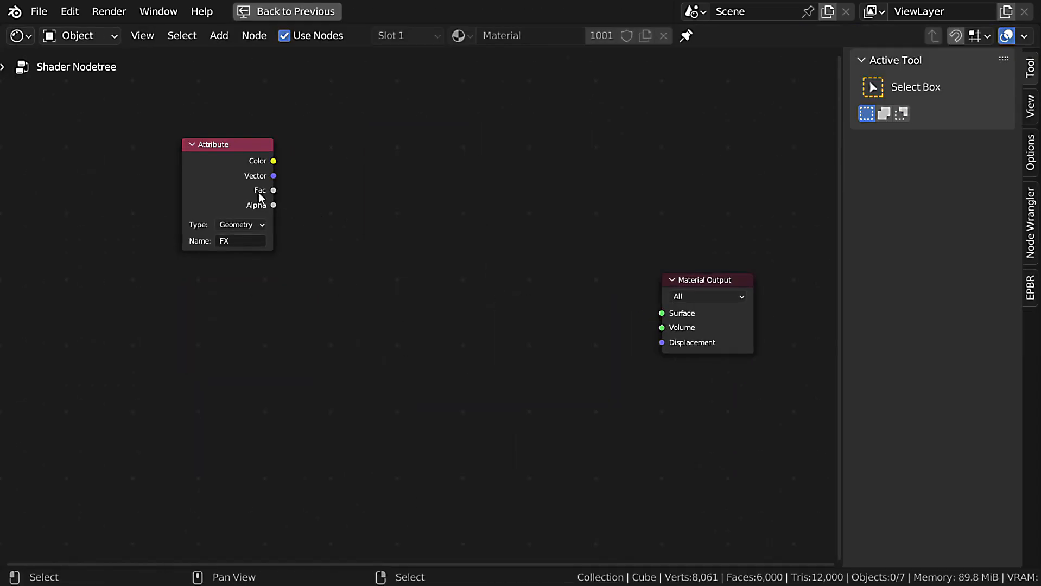
# Add a Principled BSDF with its BSDF output linked to the Material Output's Surface.
pyautogui.click(261, 197)
pyautogui.press('Home')
pyautogui.moveTo(719, 321); pyautogui.dragTo(413, 271)
pyautogui.write('p')
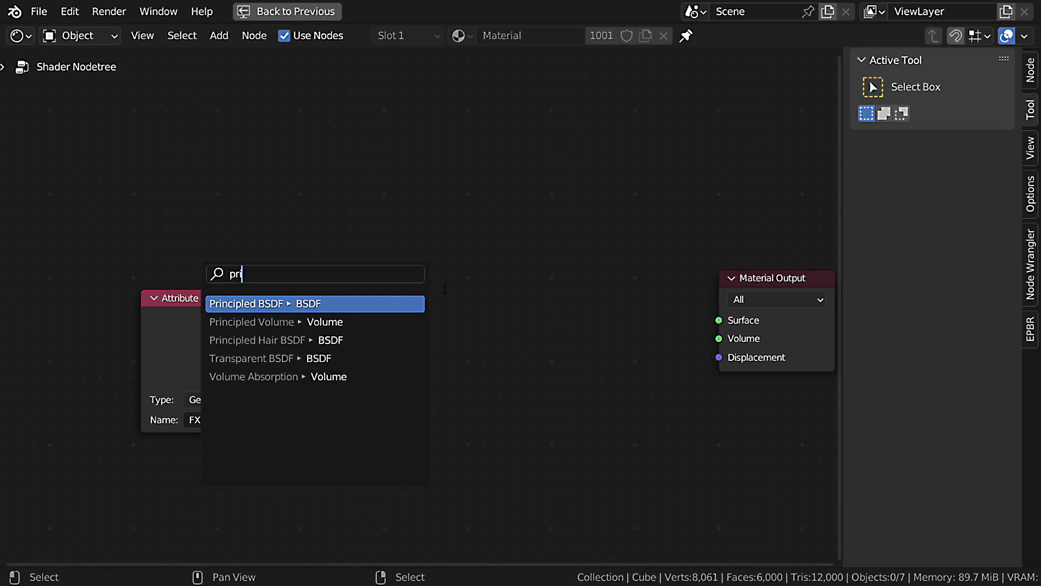
pyautogui.press('Return')
pyautogui.click(553, 316)
# Rearrange the nodes and connect the Attribute node's Color to the Principled BSDF's Base Color.
pyautogui.scroll(-2, 271, 312)
pyautogui.moveTo(244, 312); pyautogui.dragTo(135, 287)
pyautogui.scroll(4, 452, 268)
pyautogui.moveTo(186, 309); pyautogui.dragTo(356, 249, button='middle')
pyautogui.moveTo(284, 234); pyautogui.dragTo(568, 313)
pyautogui.moveTo(242, 224); pyautogui.dragTo(284, 268)
pyautogui.moveTo(444, 313); pyautogui.dragTo(353, 273, button='middle')
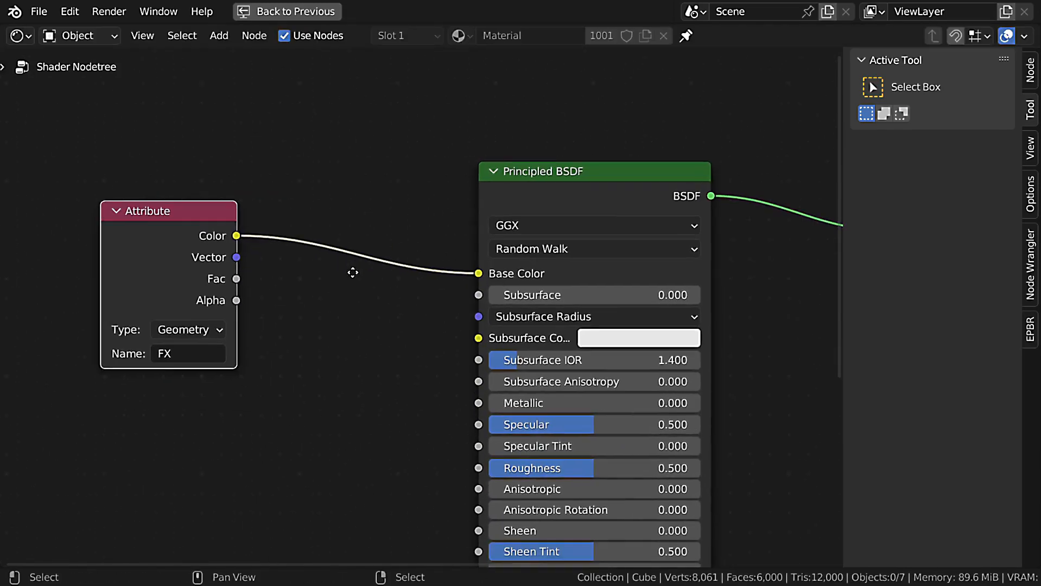
# Insert a ColorRamp node between the Attribute node and the Principled BSDF.
pyautogui.scroll(-2, 352, 272)
pyautogui.hotkey('shift', 'a')
pyautogui.write('col')
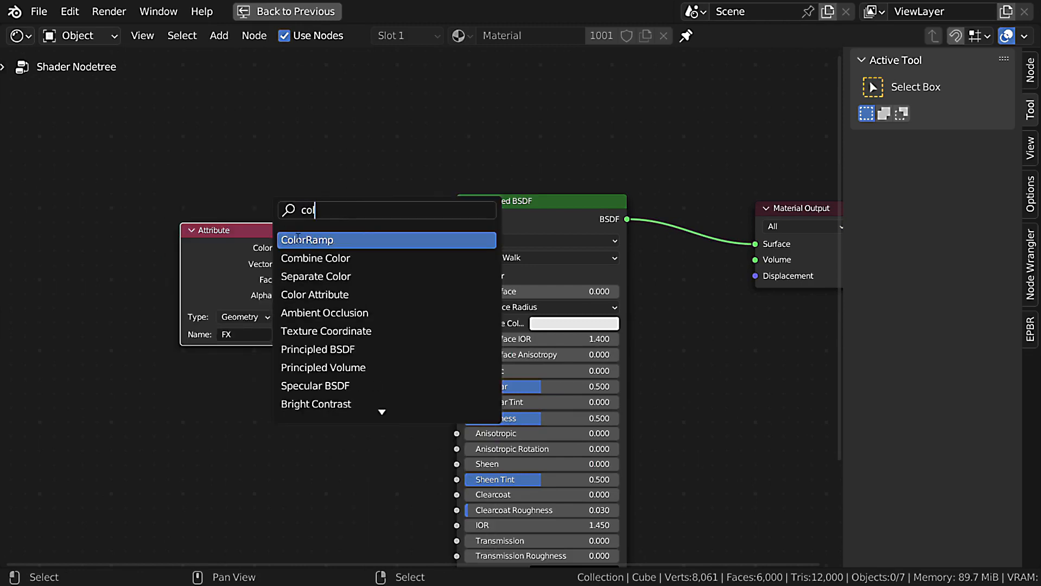
pyautogui.press('Return')
pyautogui.click(322, 248)
pyautogui.moveTo(428, 345); pyautogui.dragTo(478, 331, button='middle')
# Set the ColorRamp's first stop to red and its last stop to green.
pyautogui.scroll(4, 476, 329)
pyautogui.click(465, 324)
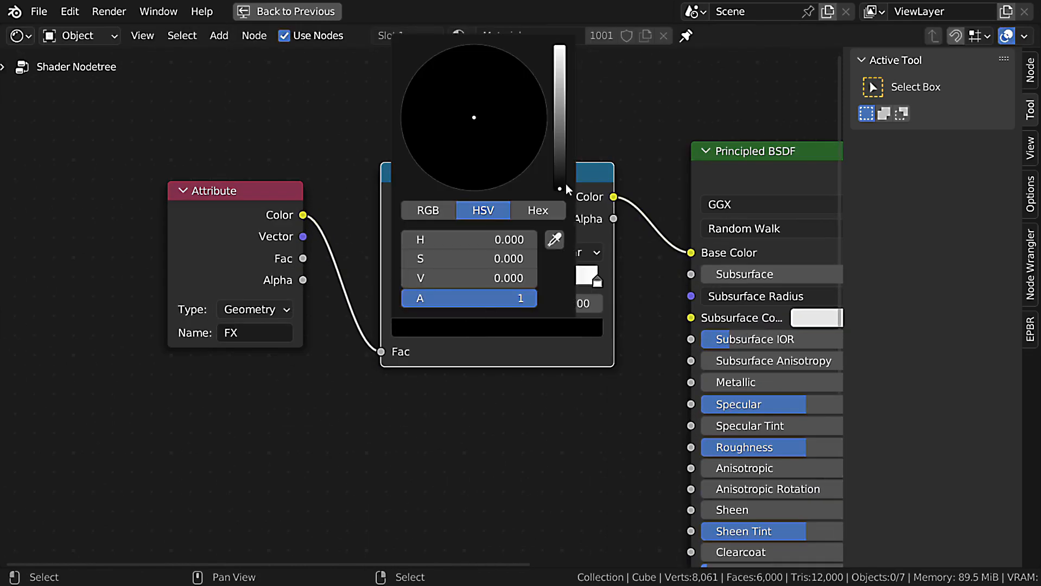
pyautogui.click(561, 53)
pyautogui.moveTo(469, 134); pyautogui.dragTo(477, 190)
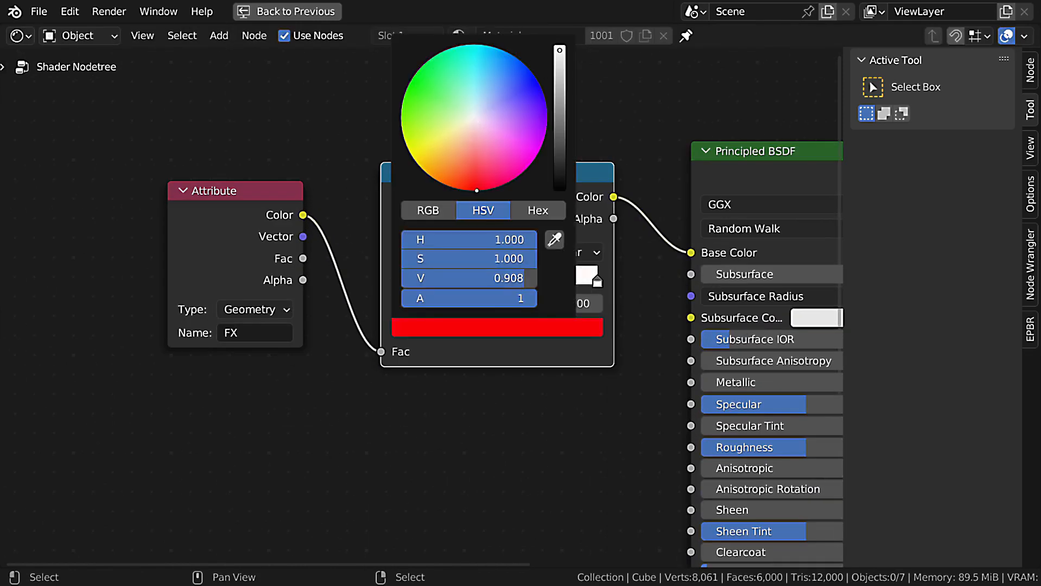
pyautogui.click(597, 282)
pyautogui.click(478, 328)
pyautogui.click(411, 82)
pyautogui.scroll(-1, 508, 420)
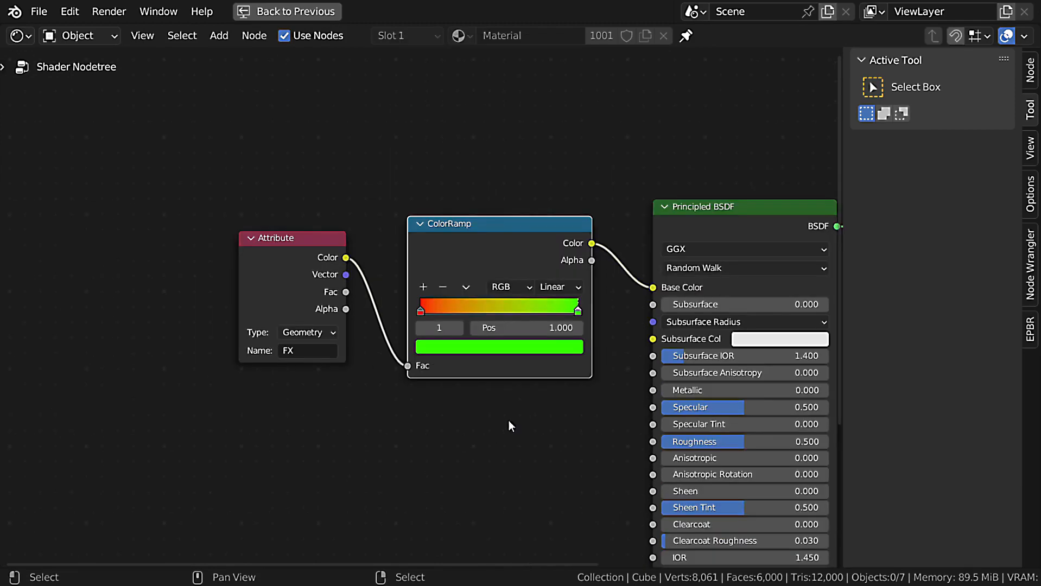
# Play the animation in the maximized viewport to check the ramp colors on the cubes.
pyautogui.hotkey('ctrl', 'space')
pyautogui.hotkey('ctrl', 'space')
pyautogui.press('space')
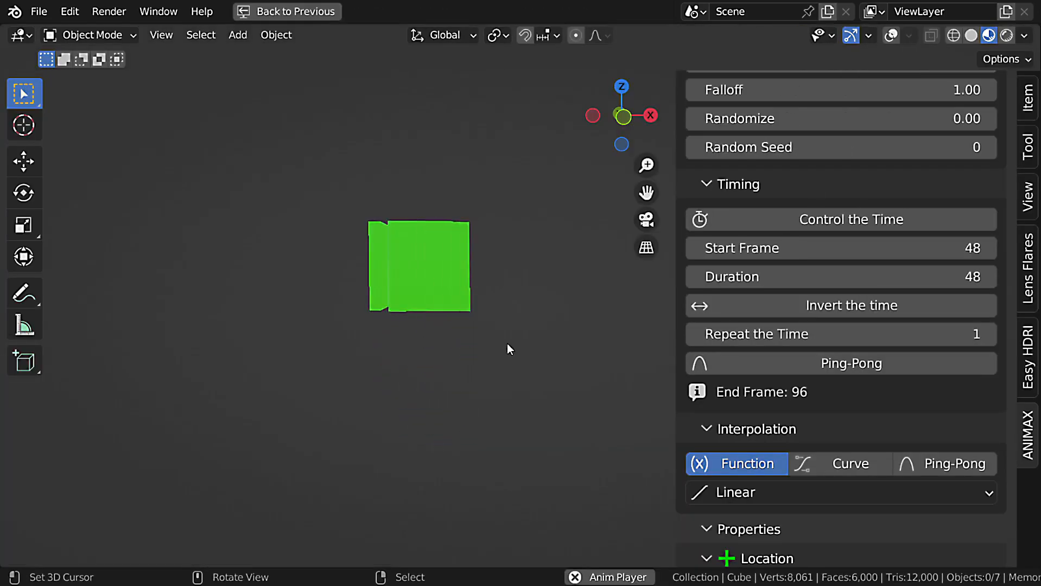
pyautogui.press('Escape')
# Remove the Transform (Copy) effect and turn on the overlays in the maximized viewport.
pyautogui.scroll(10, 948, 294)
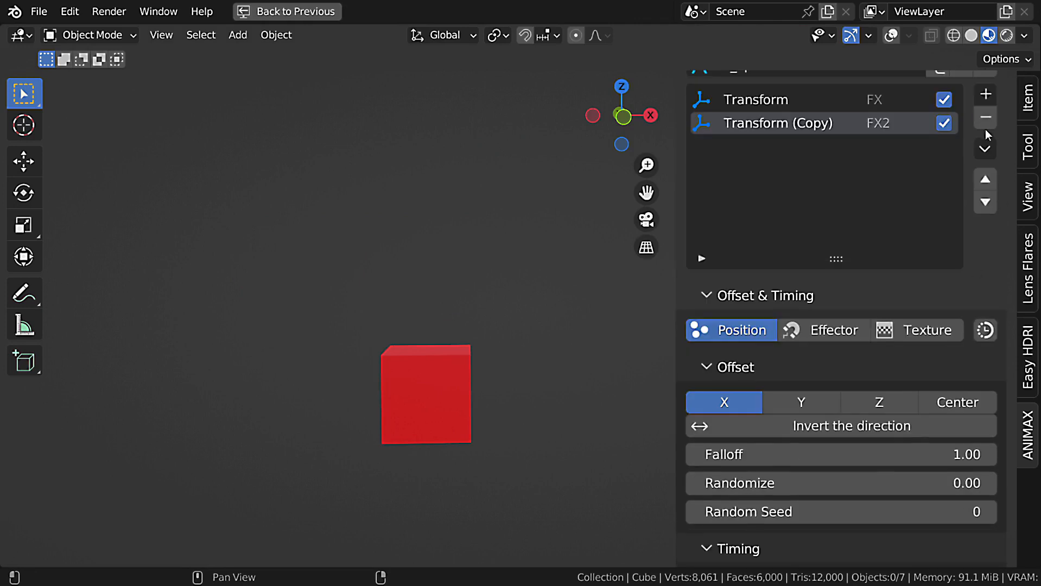
pyautogui.click(985, 124)
pyautogui.hotkey('ctrl', 'space')
pyautogui.hotkey('ctrl', 'space')
pyautogui.hotkey('ctrl', 'space')
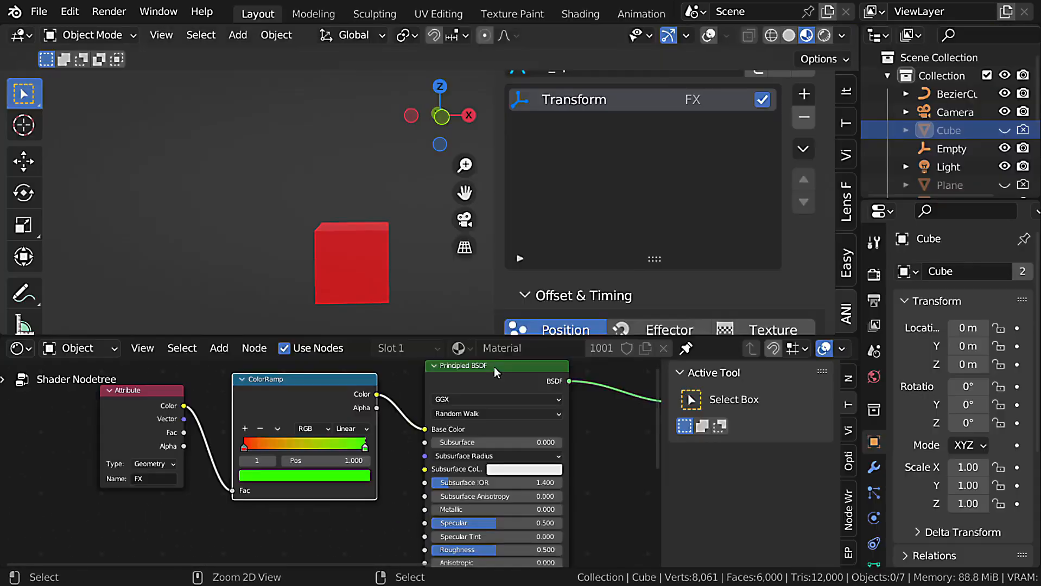
pyautogui.hotkey('ctrl', 'space')
pyautogui.hotkey('shift', 'alt', 'z')
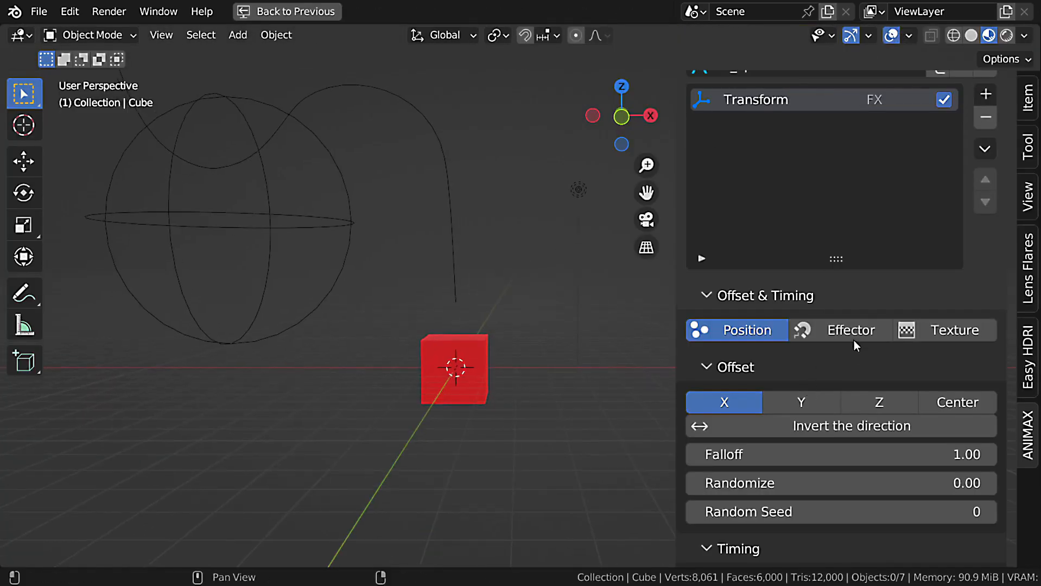
# Switch the Transform effect's offset to Effector and pick the Empty as the effector object.
pyautogui.click(848, 333)
pyautogui.click(984, 456)
pyautogui.click(347, 207)
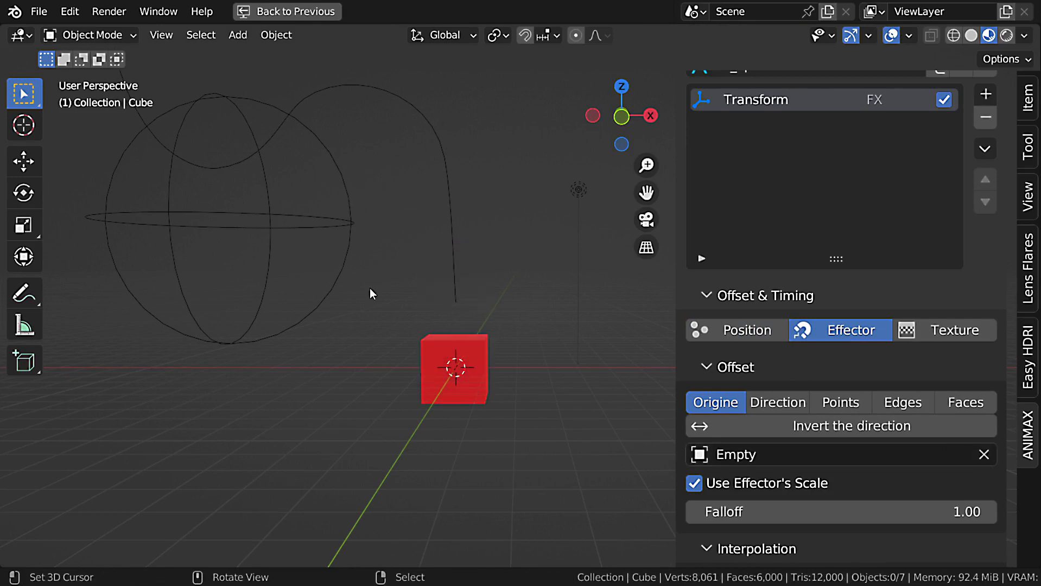
# Move the Empty so its sphere overlaps the upper corner of the cube.
pyautogui.click(372, 235)
pyautogui.press('g')
pyautogui.click(443, 307)
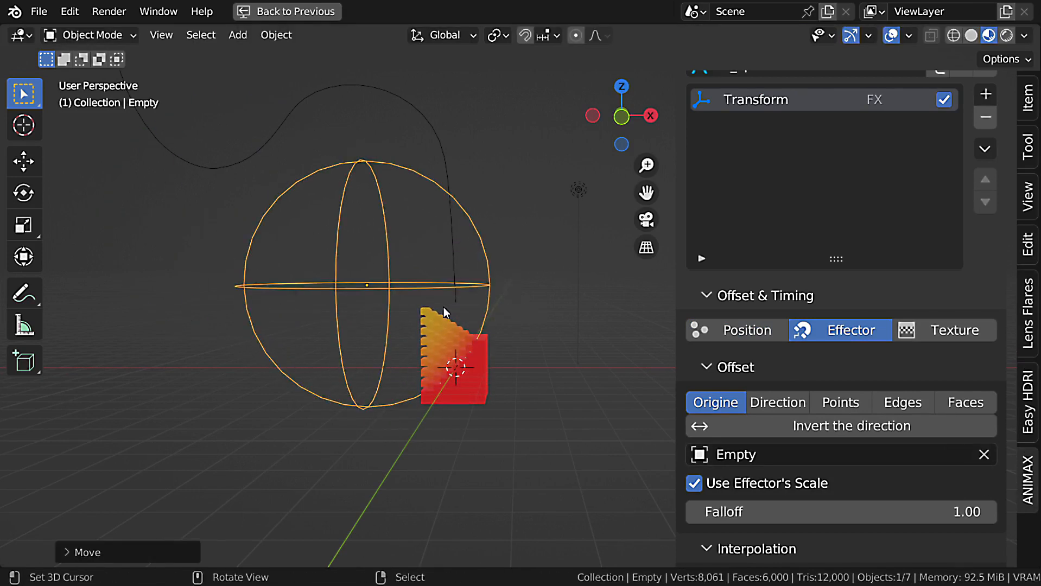
pyautogui.moveTo(444, 307); pyautogui.dragTo(526, 276, button='middle')
# Set the Transform effect's Location Z to 0 and its Location Randomize to 1.00 on all three axes.
pyautogui.scroll(-10, 835, 326)
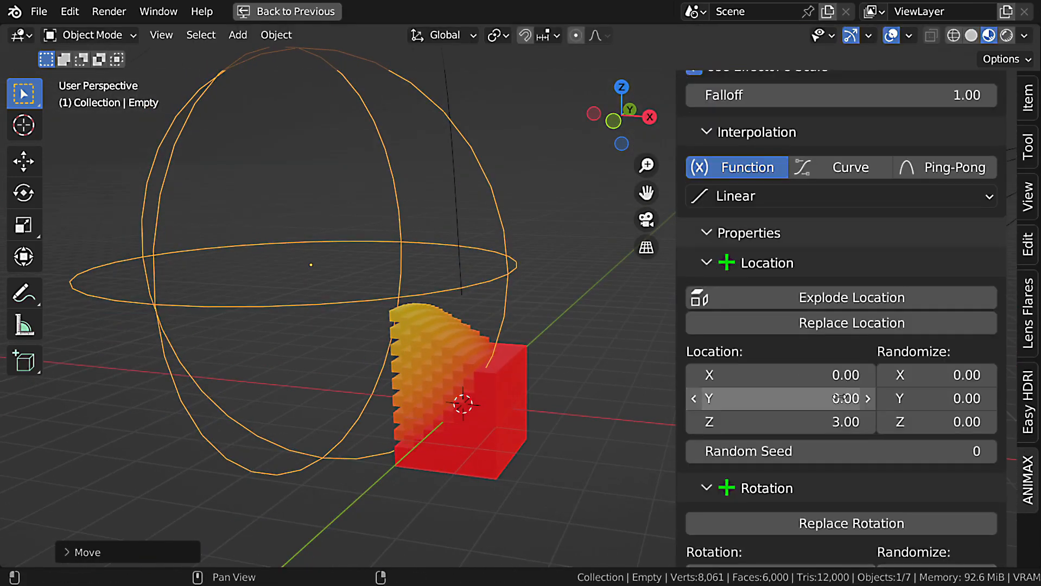
pyautogui.click(830, 421)
pyautogui.write('0')
pyautogui.press('Return')
pyautogui.click(909, 386)
pyautogui.write('.')
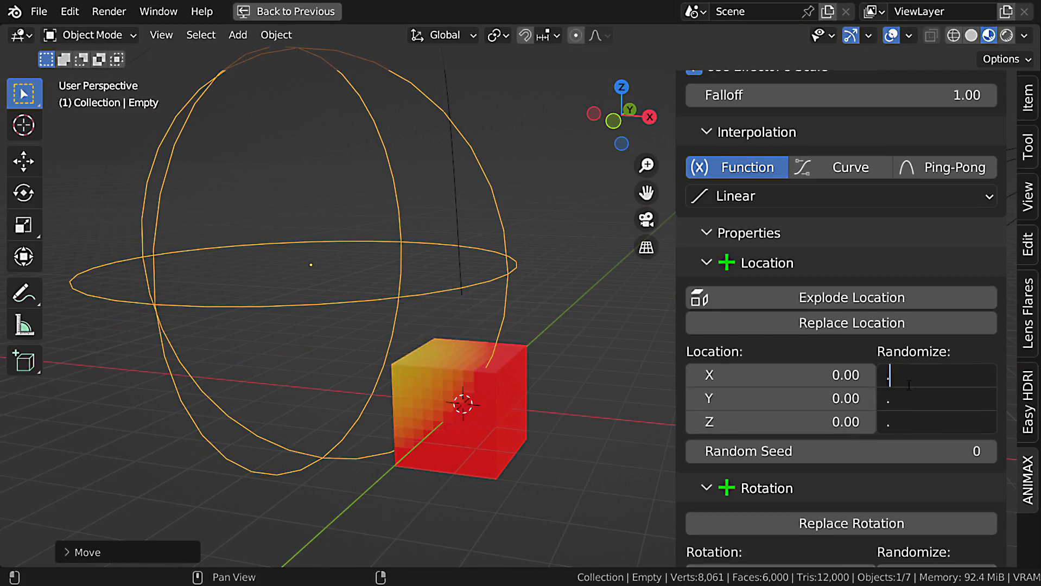
pyautogui.write('25')
pyautogui.press('Return')
pyautogui.moveTo(933, 373); pyautogui.dragTo(933, 422)
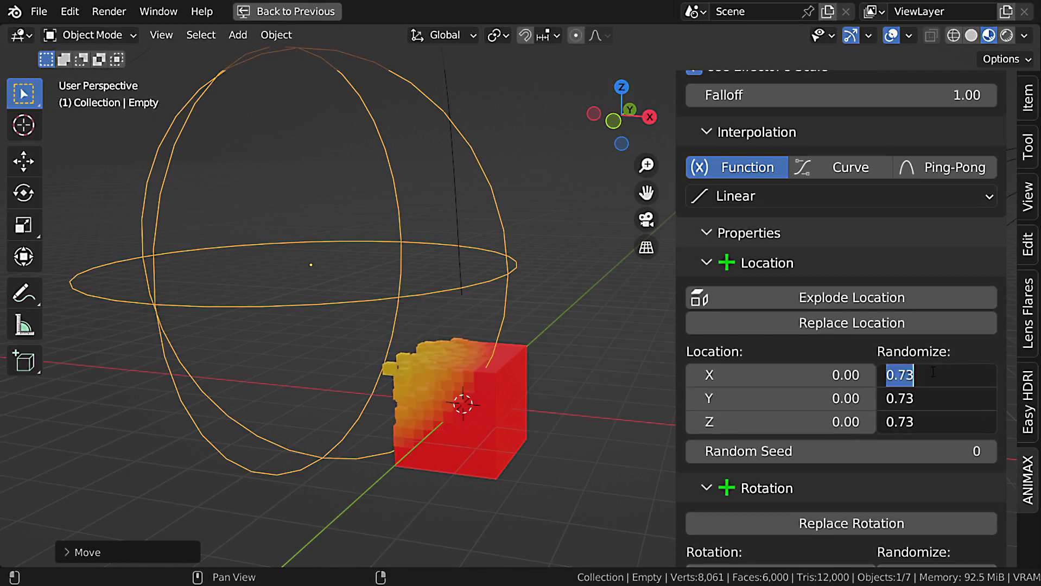
pyautogui.write('1')
pyautogui.press('Return')
# Move the Empty farther across the cube and examine the scattered pieces from another side.
pyautogui.moveTo(389, 353); pyautogui.dragTo(443, 304, button='middle')
pyautogui.scroll(1, 430, 340)
pyautogui.press('g')
pyautogui.click(804, 394)
pyautogui.moveTo(468, 425); pyautogui.dragTo(551, 421, button='middle')
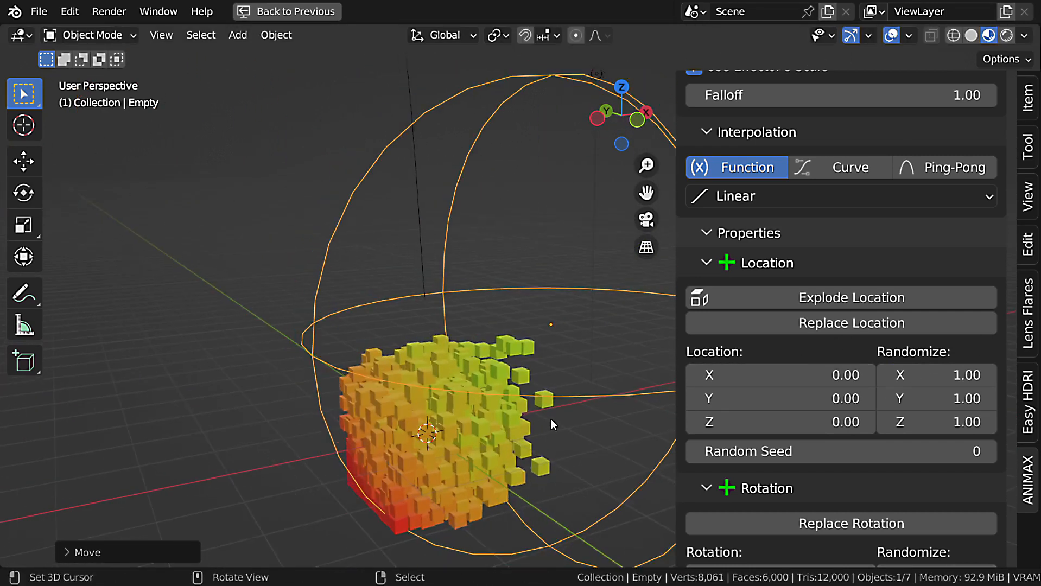
# Scale the Empty down to about 1.49 and move it around the cube's corner.
pyautogui.scroll(-1, 550, 419)
pyautogui.press('s')
pyautogui.click(566, 410)
pyautogui.press('g')
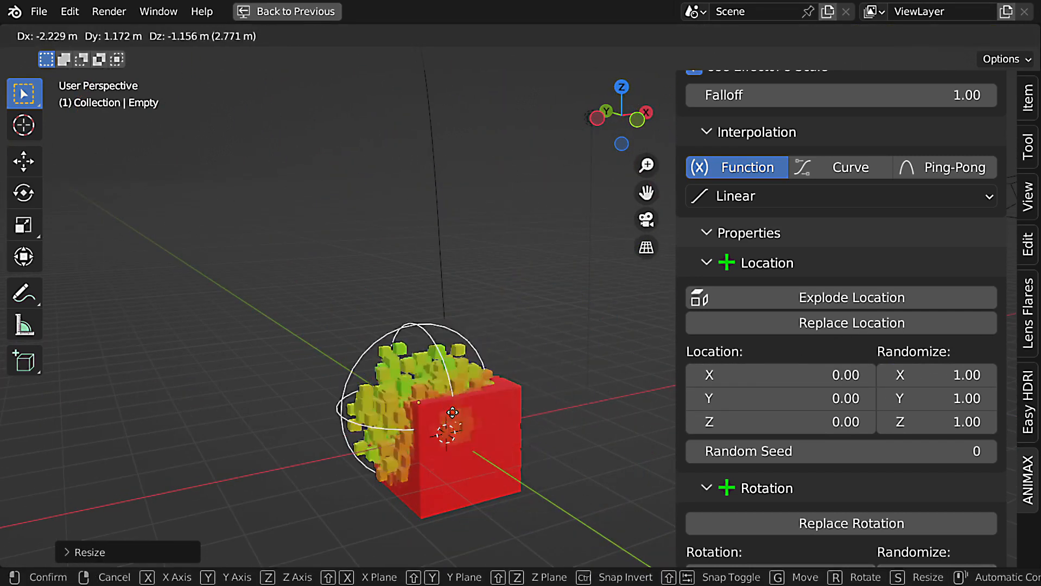
pyautogui.click(563, 410)
pyautogui.moveTo(562, 411); pyautogui.dragTo(504, 447, button='middle')
pyautogui.press('g')
pyautogui.click(402, 440)
# Enable Fade Out in the Transform effect's Scale properties.
pyautogui.scroll(-8, 933, 426)
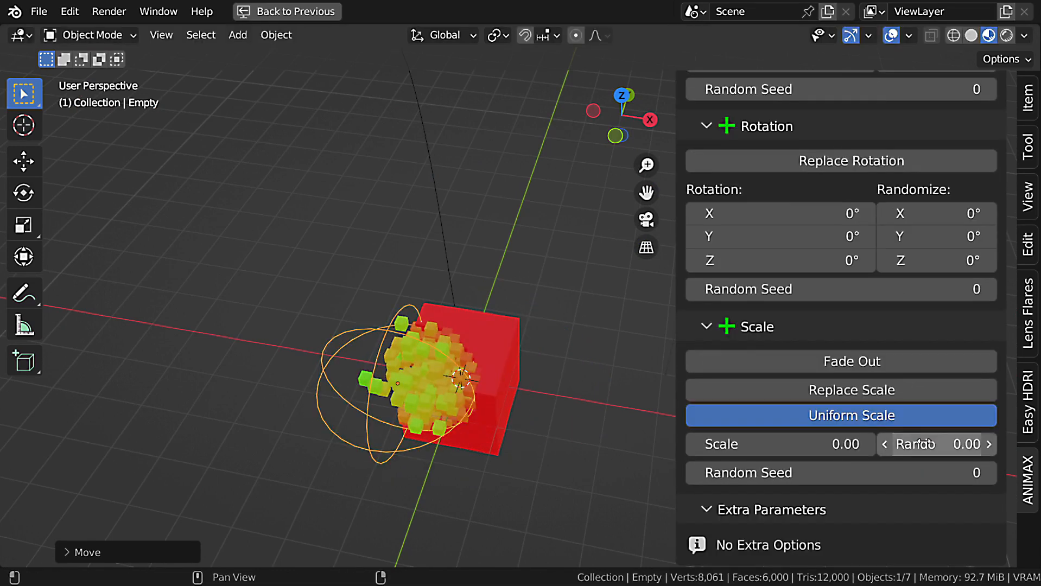
pyautogui.click(857, 360)
pyautogui.moveTo(857, 385); pyautogui.dragTo(787, 398)
# Move the Empty to another corner of the cube, at about X 0.35, Y -0.9, Z 0.64.
pyautogui.moveTo(597, 390); pyautogui.dragTo(450, 307, button='middle')
pyautogui.press('g')
pyautogui.click(526, 365)
pyautogui.moveTo(525, 364); pyautogui.dragTo(657, 445, button='middle')
pyautogui.press('g')
pyautogui.click(504, 326)
pyautogui.moveTo(505, 326); pyautogui.dragTo(532, 325, button='middle')
# Duplicate the FX Transform effect in the effects list.
pyautogui.hotkey('ctrl', 'space')
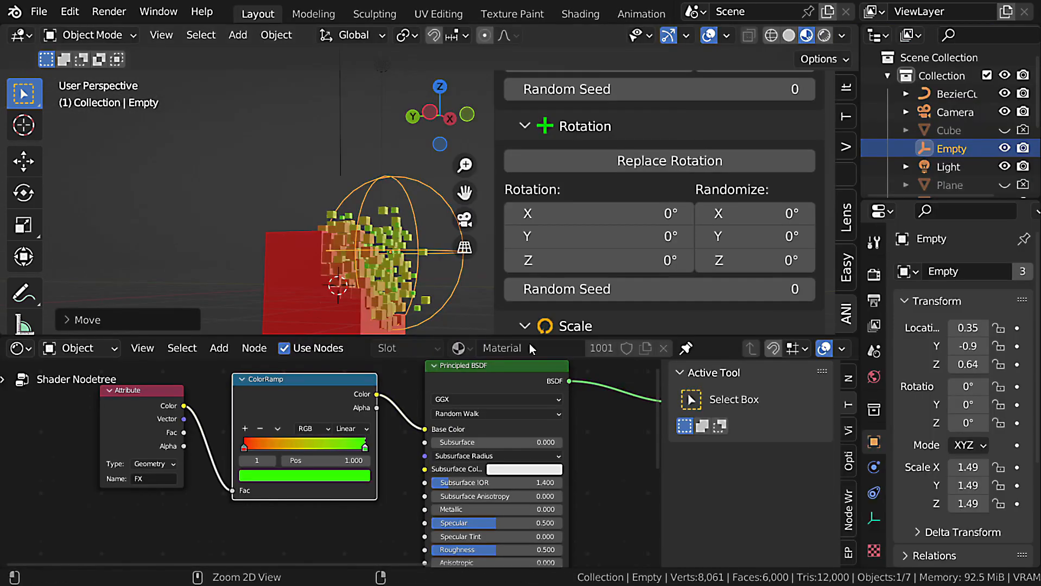
pyautogui.scroll(8, 805, 179)
pyautogui.hotkey('ctrl', 'space')
pyautogui.scroll(10, 865, 221)
pyautogui.click(985, 256)
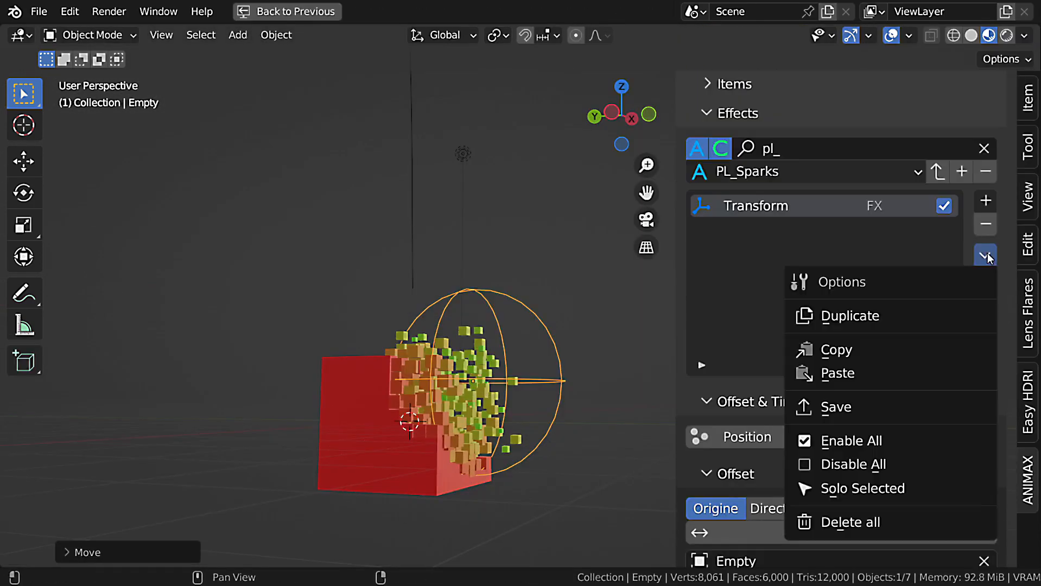
pyautogui.click(909, 320)
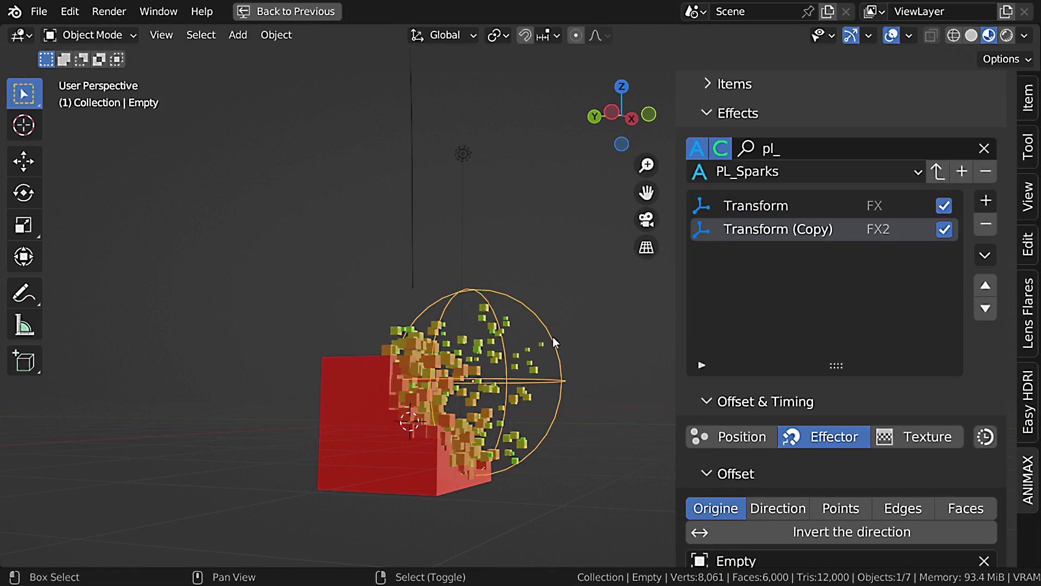
# Duplicate the Empty to the other side of the cube and make the copy Transform (Copy)'s effector.
pyautogui.hotkey('shift', 'd')
pyautogui.click(372, 347)
pyautogui.scroll(-6, 883, 447)
pyautogui.click(988, 432)
pyautogui.click(988, 433)
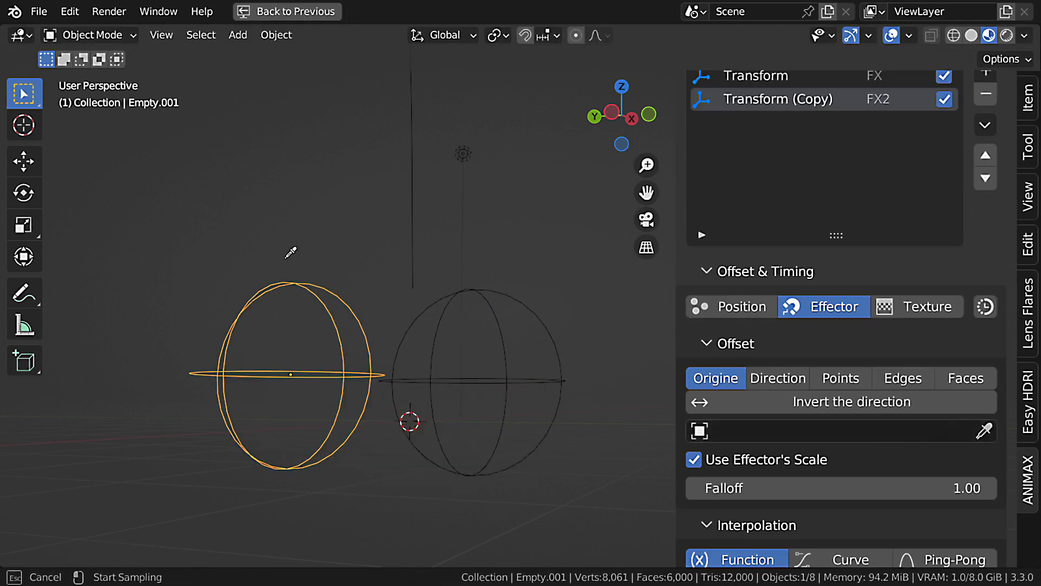
pyautogui.click(291, 284)
pyautogui.moveTo(355, 332); pyautogui.dragTo(396, 361, button='middle')
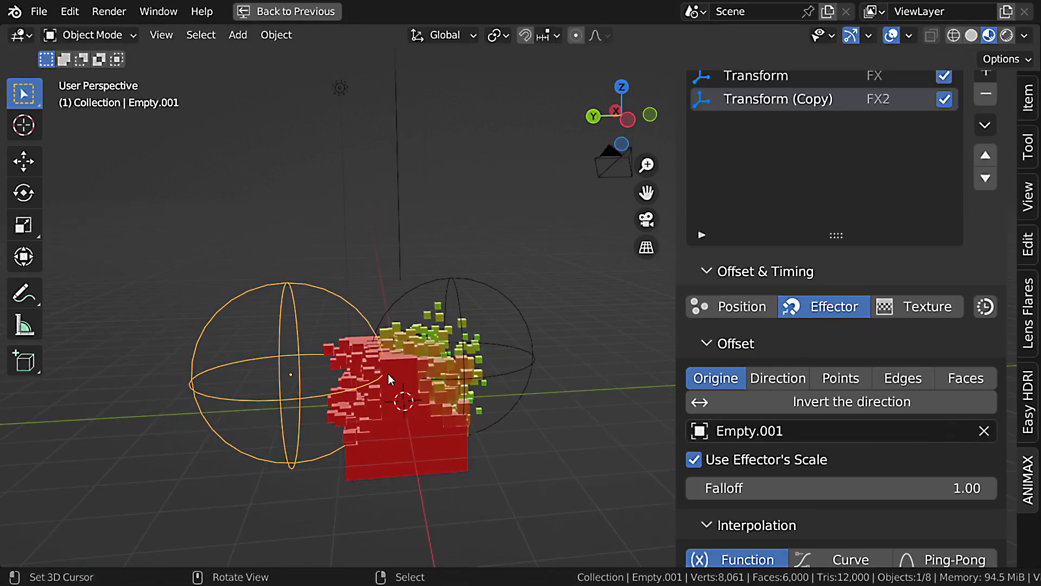
# Duplicate the Attribute and ColorRamp nodes below the originals and shift the original pair away from the Principled BSDF.
pyautogui.hotkey('ctrl', 'space')
pyautogui.hotkey('ctrl', 'space')
pyautogui.moveTo(412, 131); pyautogui.dragTo(167, 310)
pyautogui.scroll(-1, 317, 324)
pyautogui.moveTo(332, 317); pyautogui.dragTo(416, 294, button='middle')
pyautogui.hotkey('shift', 'd')
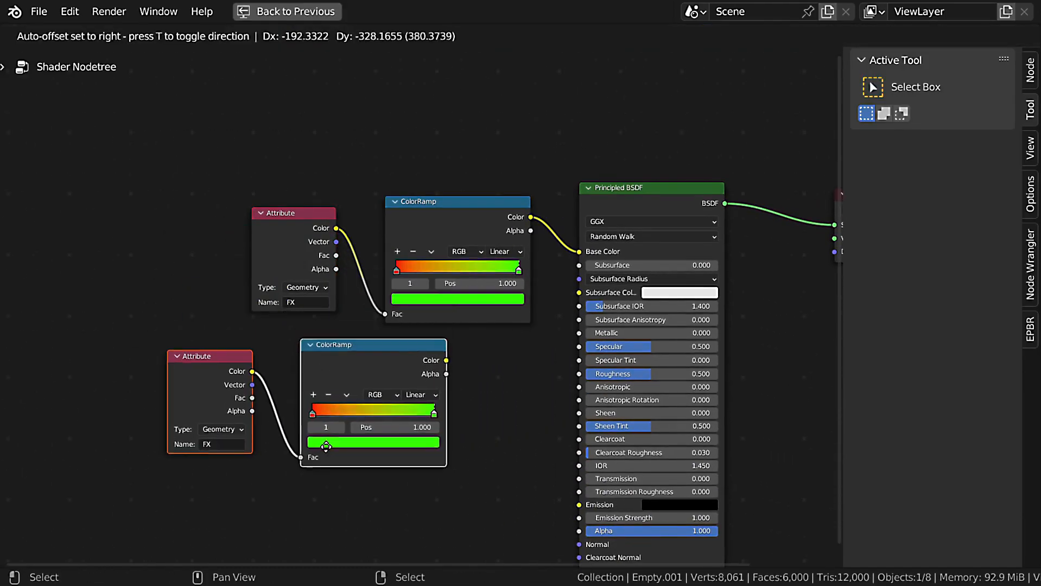
pyautogui.click(328, 469)
pyautogui.press('g')
pyautogui.click(346, 249)
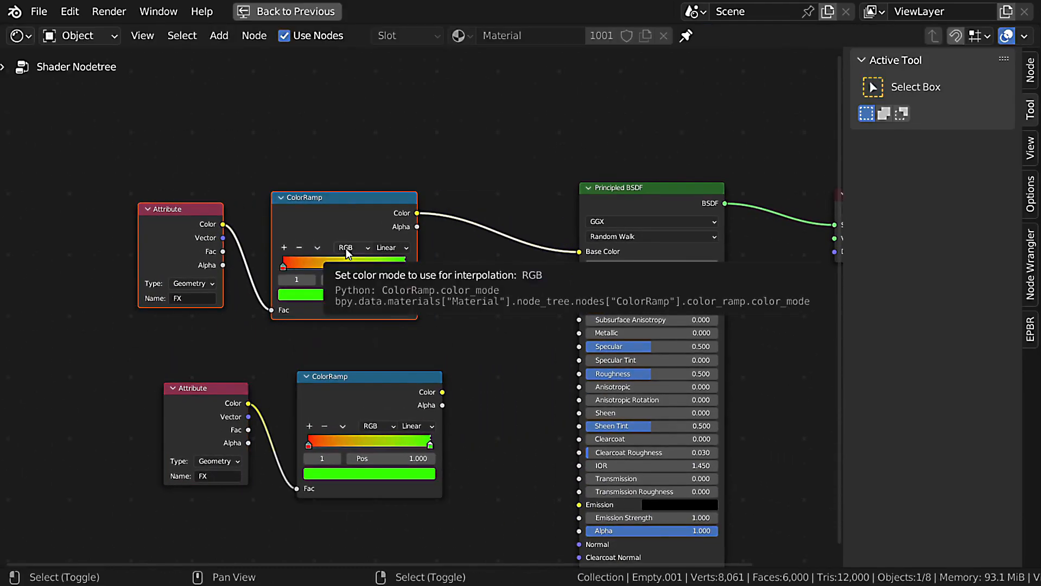
# Insert a Mix color node before the Principled BSDF and connect the second ColorRamp's Color to its Color2.
pyautogui.hotkey('shift', 'a')
pyautogui.moveTo(330, 338)
pyautogui.click(438, 430)
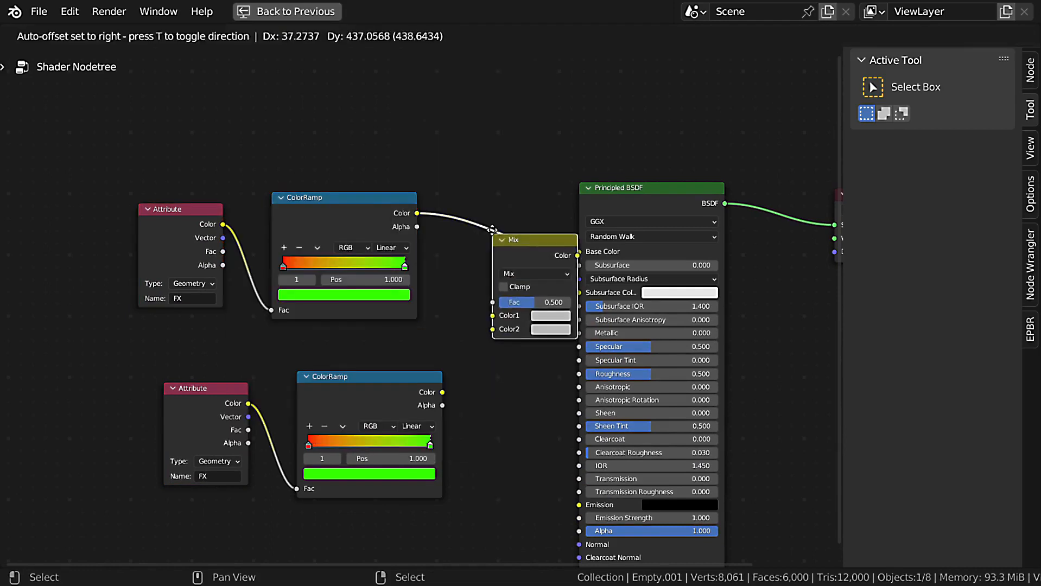
pyautogui.click(531, 245)
pyautogui.scroll(2, 421, 439)
pyautogui.moveTo(417, 441); pyautogui.dragTo(458, 411)
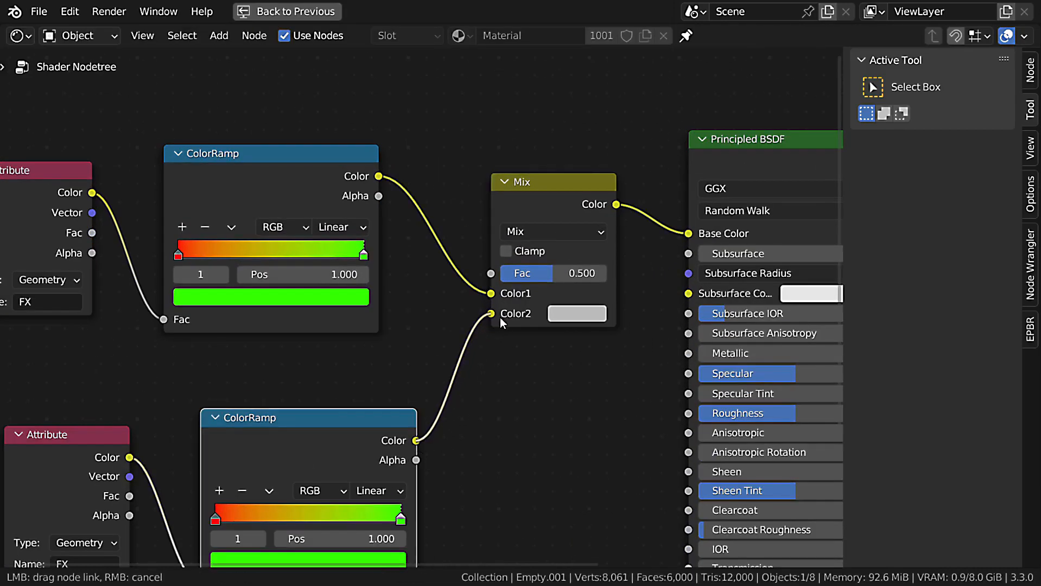
pyautogui.moveTo(500, 317); pyautogui.dragTo(501, 318)
# Connect the second Attribute node's Fac to the Mix node's Fac.
pyautogui.moveTo(148, 447); pyautogui.dragTo(154, 319, button='middle')
pyautogui.moveTo(135, 372); pyautogui.dragTo(388, 273)
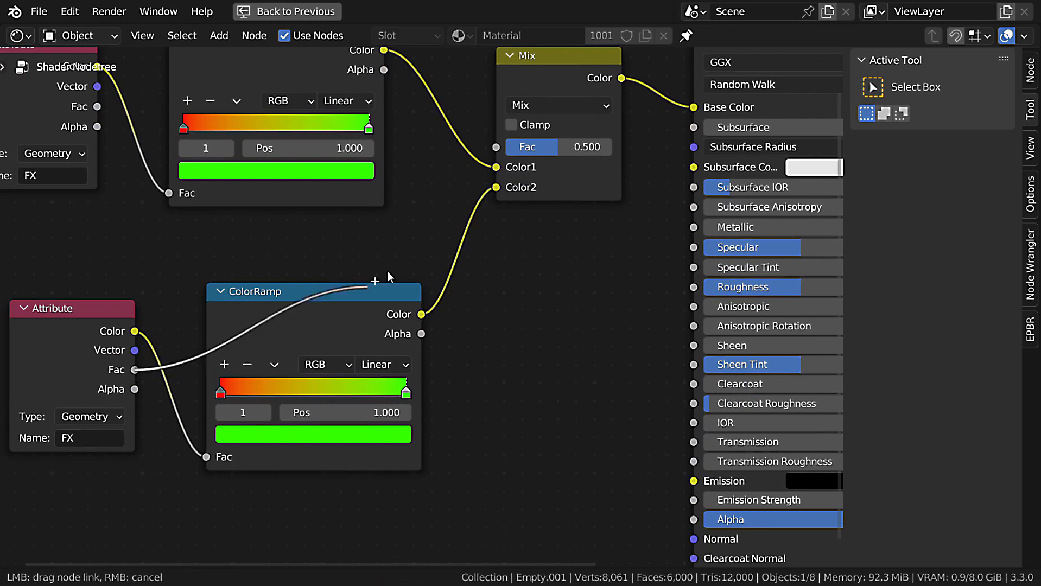
pyautogui.moveTo(495, 158); pyautogui.dragTo(496, 149)
pyautogui.moveTo(384, 262); pyautogui.dragTo(478, 310, button='middle')
# Color the second ColorRamp's start stop blue and its end stop near-white.
pyautogui.scroll(-3, 408, 319)
pyautogui.scroll(3, 501, 288)
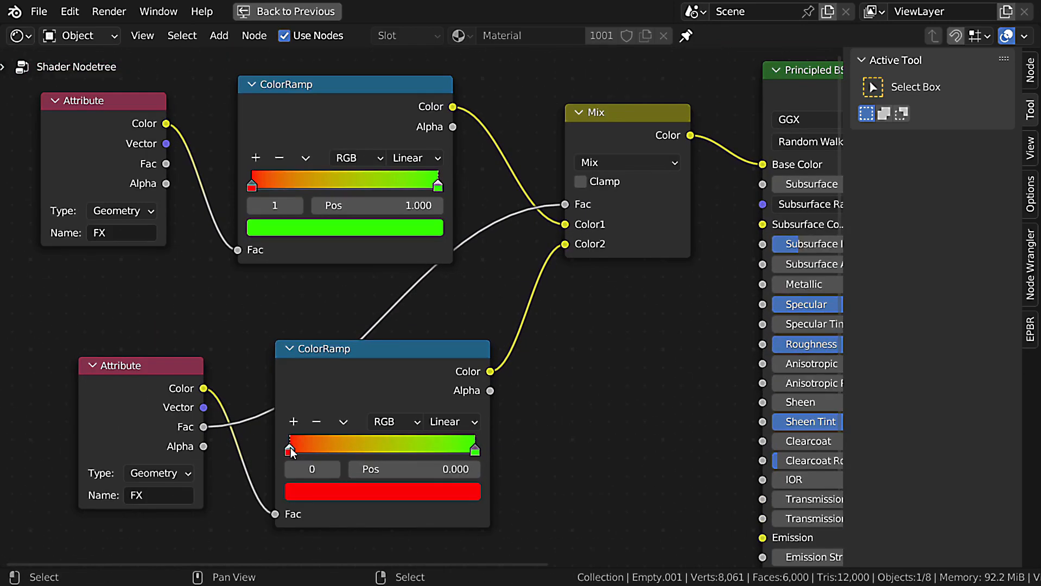
pyautogui.click(454, 493)
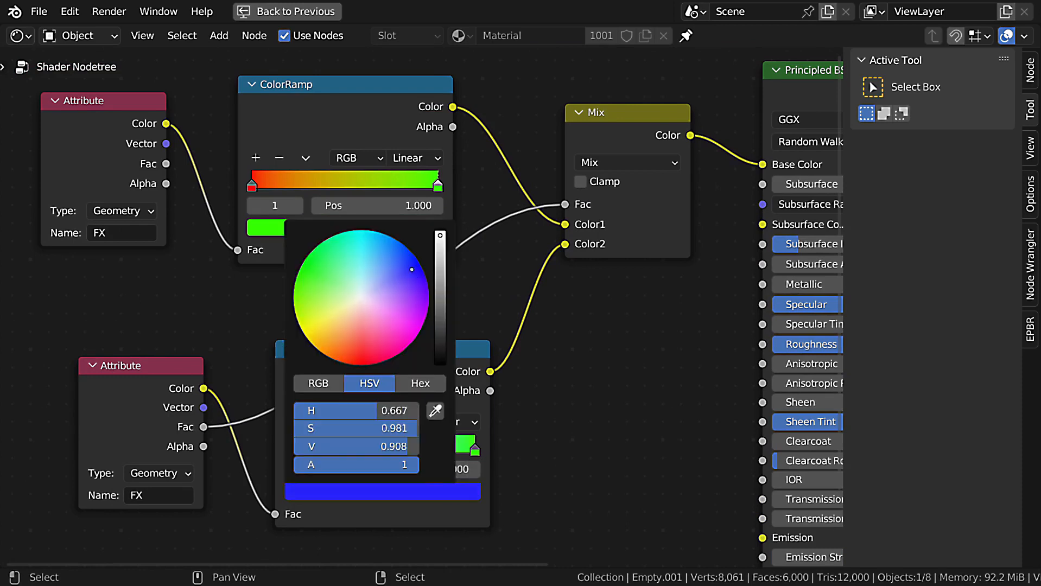
pyautogui.click(470, 492)
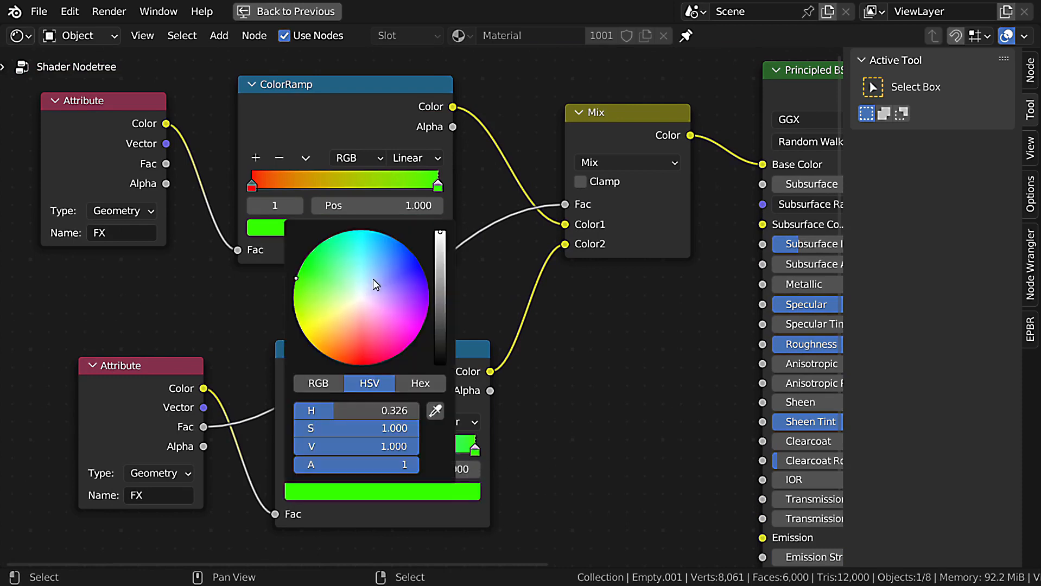
pyautogui.click(376, 284)
pyautogui.scroll(-2, 456, 420)
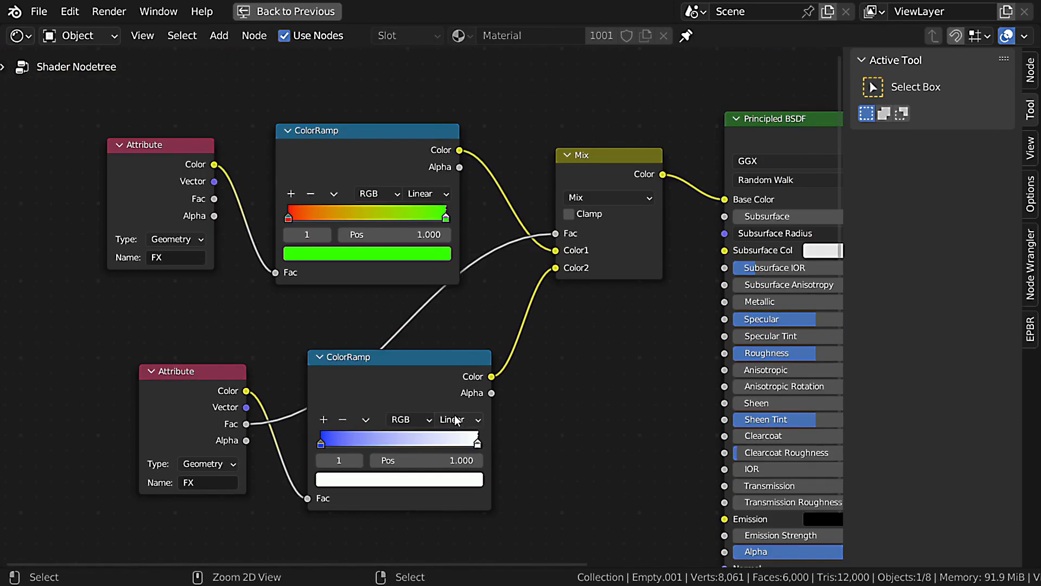
# Set the second Attribute node's Name to FX2.
pyautogui.hotkey('ctrl', 'space')
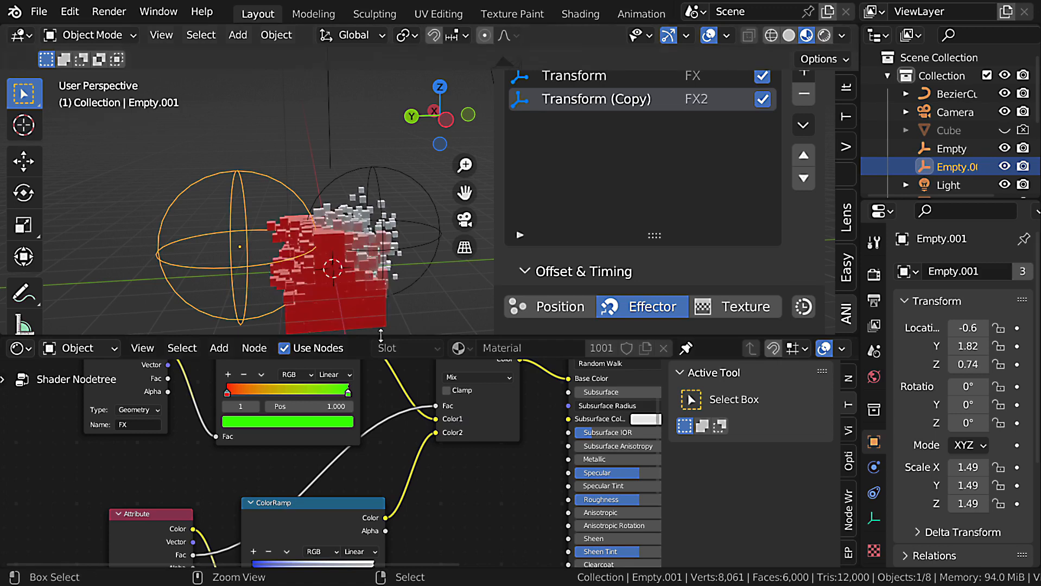
pyautogui.scroll(3, 436, 425)
pyautogui.hotkey('ctrl', 'space')
pyautogui.scroll(1, 327, 396)
pyautogui.click(307, 398)
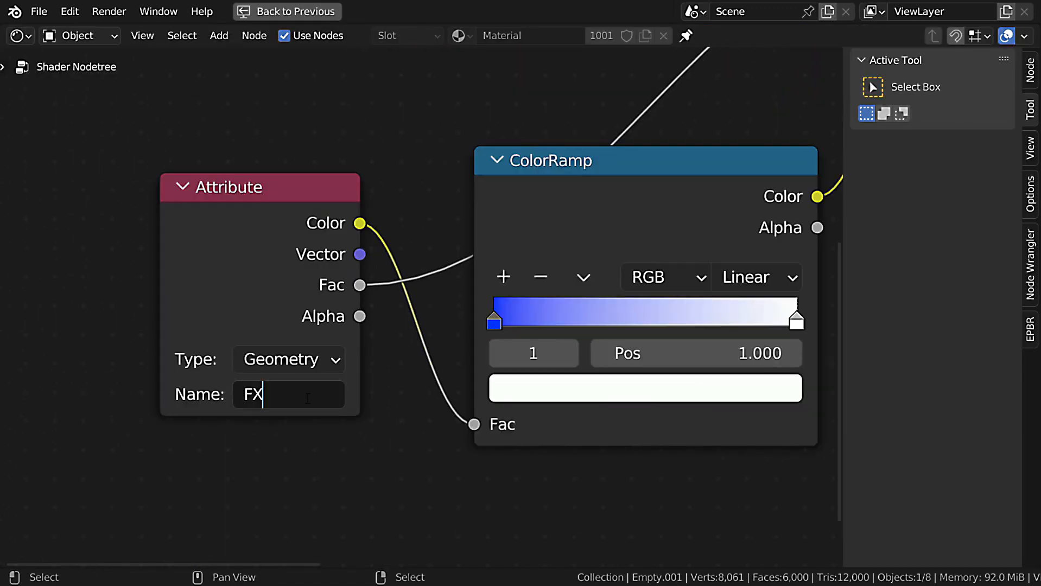
pyautogui.hotkey('ctrl', 'space')
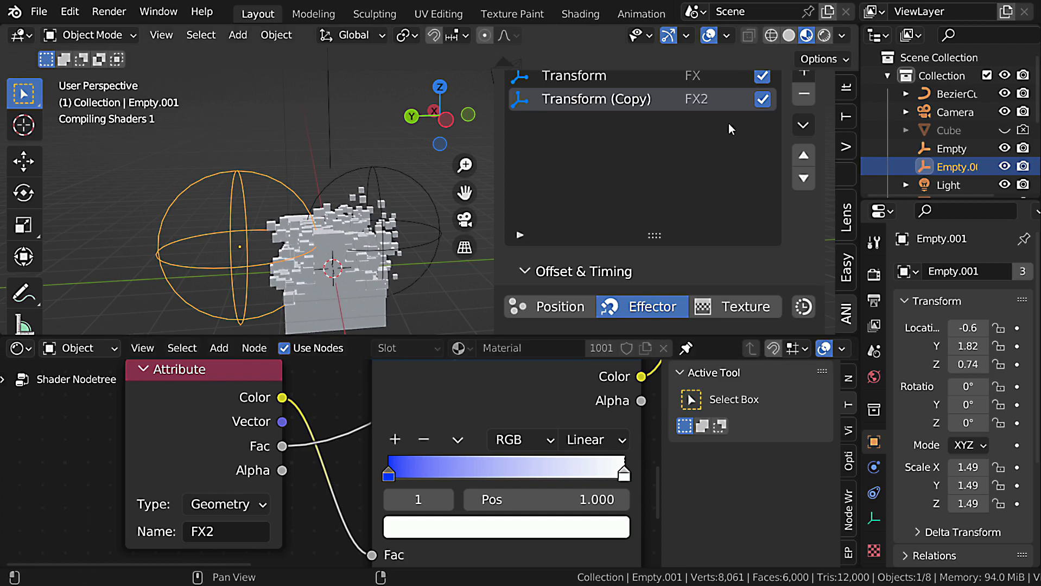
# Move the second effector Empty around the cube to about X -1.3, Y 0.89, Z 0.69.
pyautogui.scroll(2, 729, 124)
pyautogui.hotkey('ctrl', 'space')
pyautogui.moveTo(373, 237); pyautogui.dragTo(374, 346, button='middle')
pyautogui.press('g')
pyautogui.click(447, 328)
pyautogui.moveTo(446, 327); pyautogui.dragTo(455, 353, button='middle')
pyautogui.press('g')
pyautogui.click(382, 281)
pyautogui.scroll(1, 453, 384)
pyautogui.hotkey('ctrl', 'space')
pyautogui.hotkey('ctrl', 'space')
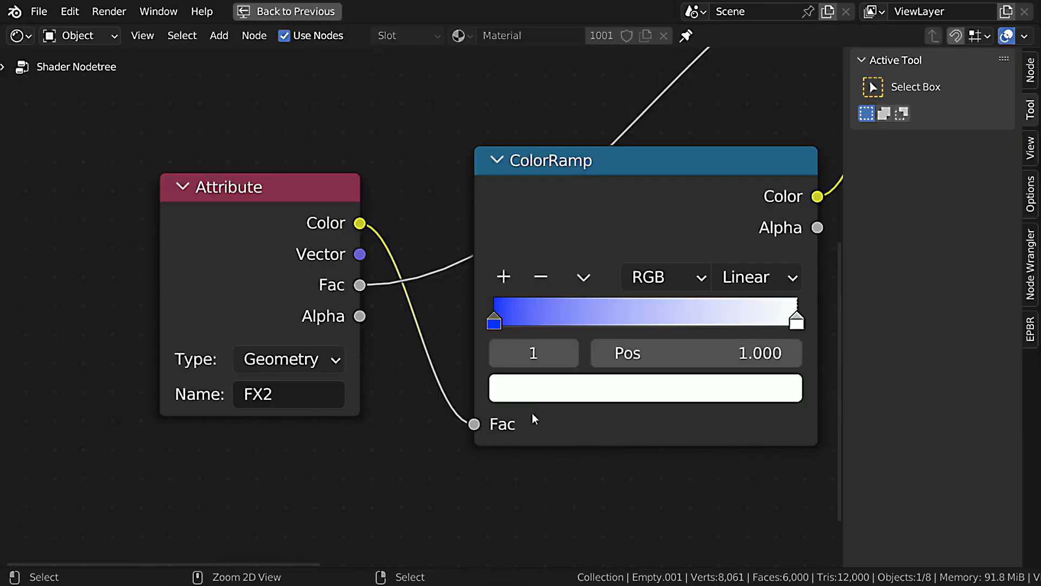
# Connect the second ColorRamp's Color output to the Principled BSDF's Emission input.
pyautogui.scroll(-9, 532, 413)
pyautogui.moveTo(760, 322); pyautogui.dragTo(382, 336, button='middle')
pyautogui.scroll(3, 382, 335)
pyautogui.scroll(1, 383, 336)
pyautogui.moveTo(271, 295); pyautogui.dragTo(265, 184, button='middle')
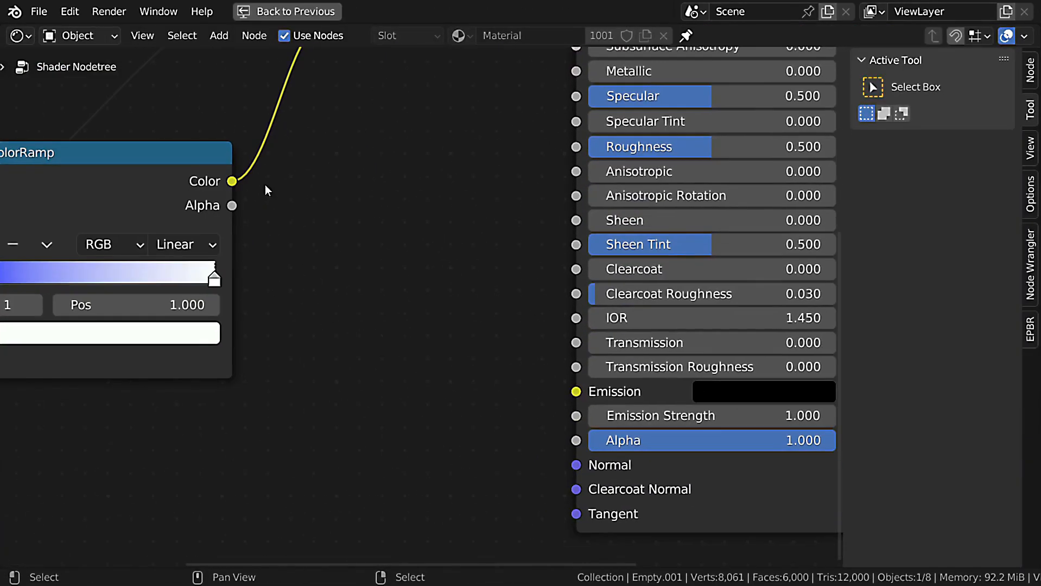
pyautogui.moveTo(232, 181); pyautogui.dragTo(576, 391)
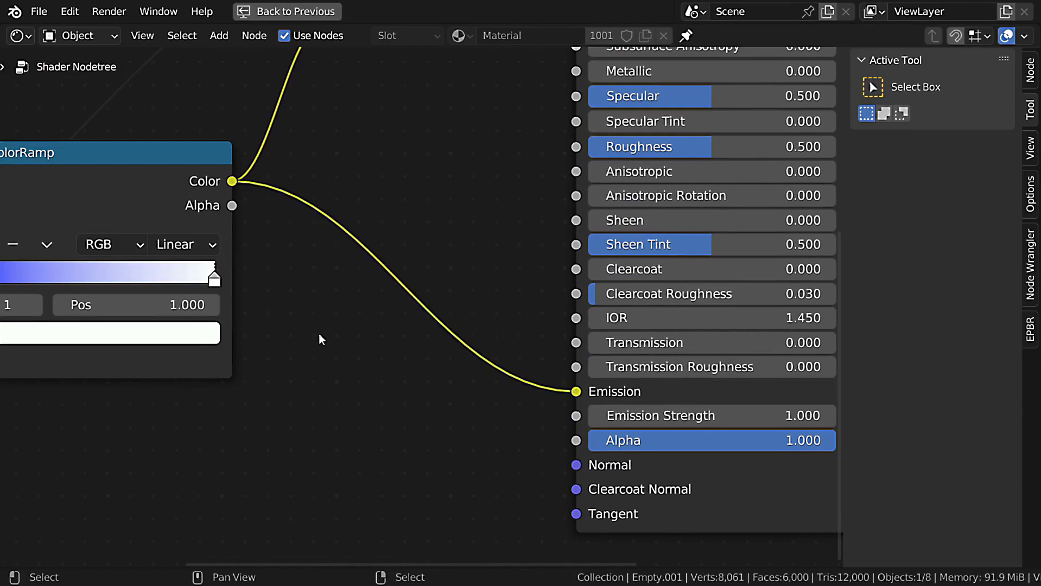
# Change the second ColorRamp's end stop at position 1.000 to a saturated blue.
pyautogui.keyDown('ctrl'); pyautogui.scroll(5, 406, 284); pyautogui.keyUp('ctrl')
pyautogui.moveTo(579, 390); pyautogui.dragTo(521, 395, button='middle')
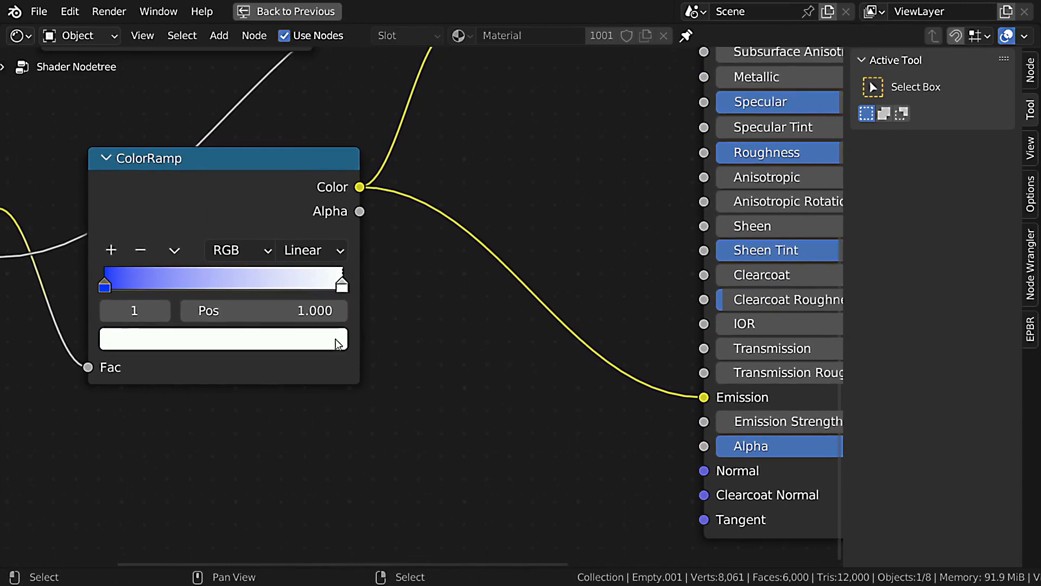
pyautogui.click(336, 338)
pyautogui.moveTo(340, 417); pyautogui.dragTo(351, 468, button='middle')
pyautogui.click(342, 385)
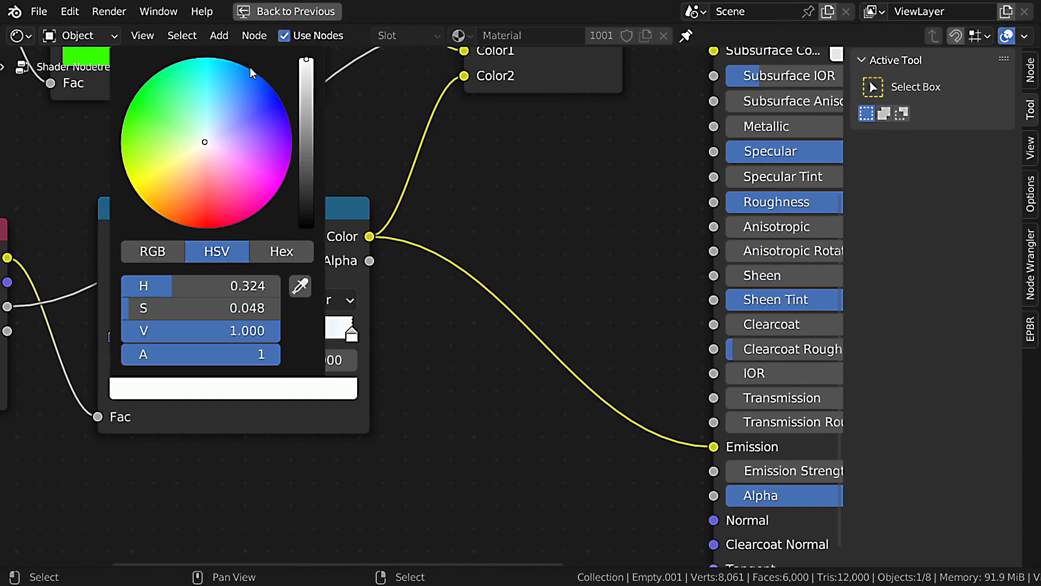
# Set the Principled BSDF's Emission Strength to 100.
pyautogui.moveTo(564, 372); pyautogui.dragTo(339, 330, button='middle')
pyautogui.doubleClick(700, 430)
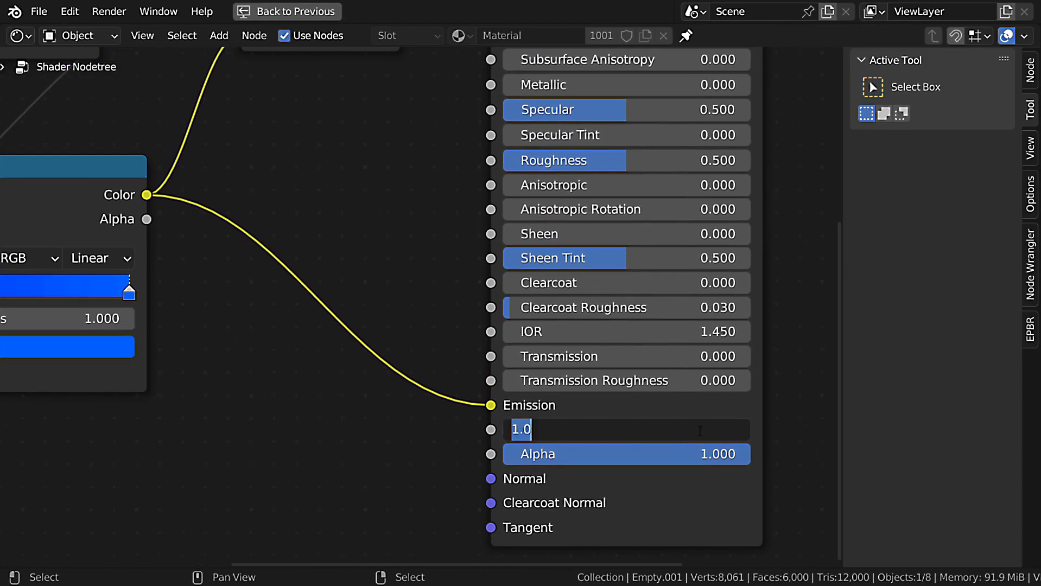
pyautogui.write('100')
pyautogui.press('Return')
pyautogui.hotkey('ctrl', 'space')
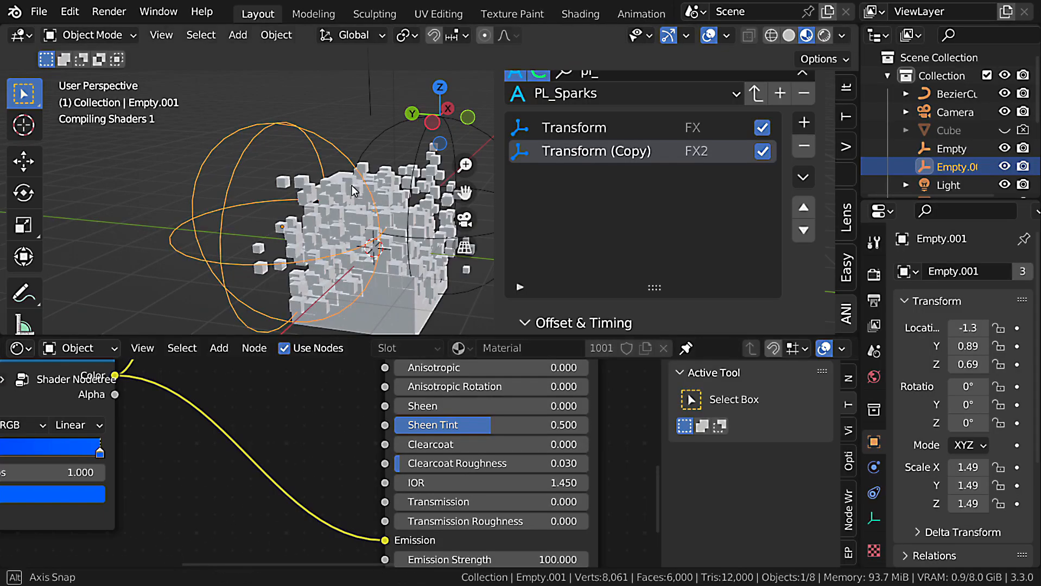
# Change the second ColorRamp's start stop at position 0.000 to black.
pyautogui.scroll(-3, 412, 462)
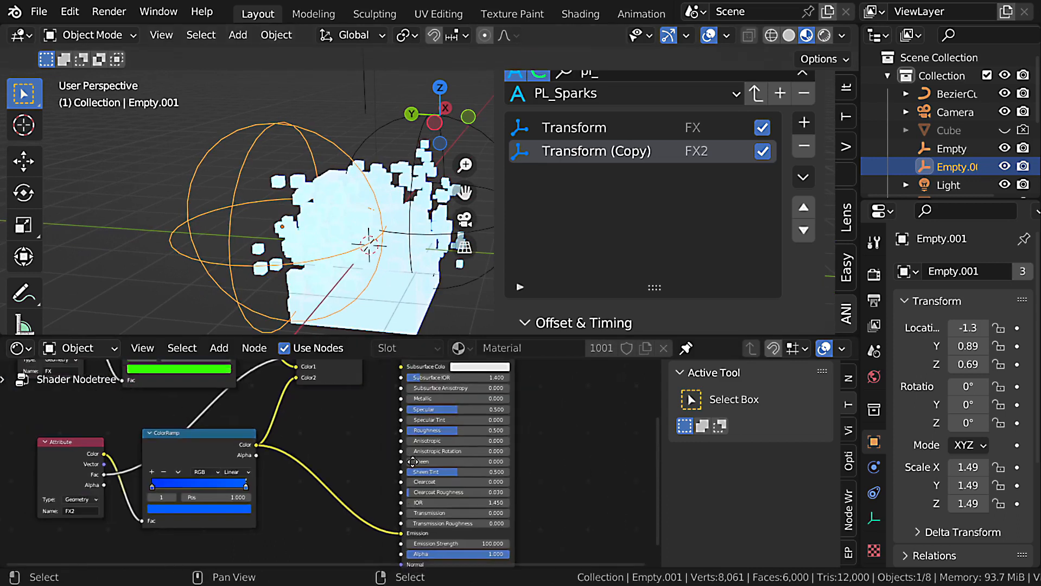
pyautogui.moveTo(412, 462); pyautogui.dragTo(426, 468, button='middle')
pyautogui.scroll(3, 426, 468)
pyautogui.moveTo(88, 525); pyautogui.dragTo(182, 500, button='middle')
pyautogui.scroll(4, 183, 500)
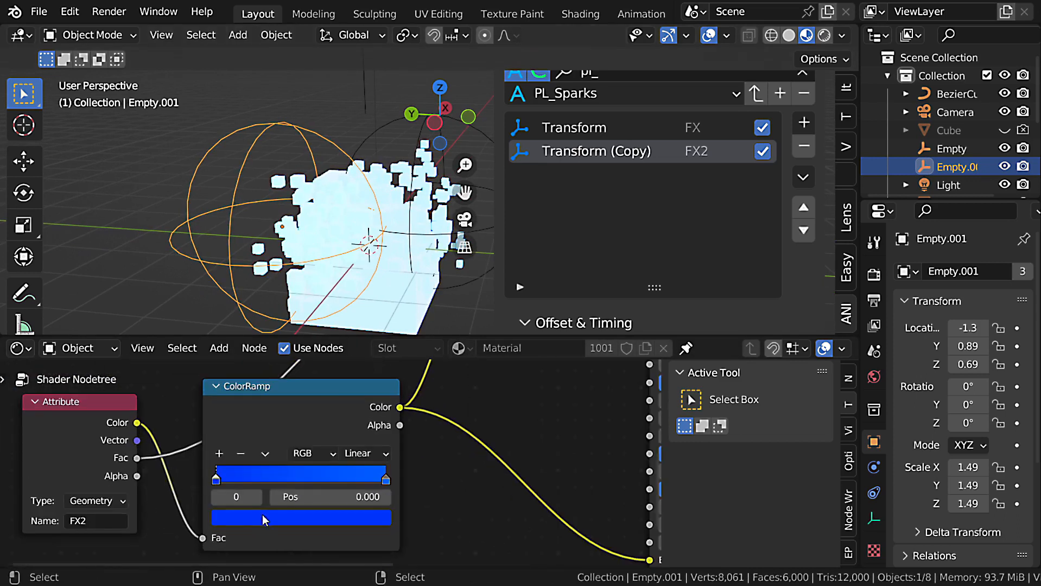
pyautogui.click(263, 516)
pyautogui.moveTo(354, 339); pyautogui.dragTo(354, 410)
# Move the second effector Empty across the cube and place it at about X -1.3, Y 0.57, Z 0.26.
pyautogui.moveTo(359, 200); pyautogui.dragTo(359, 200, button='middle')
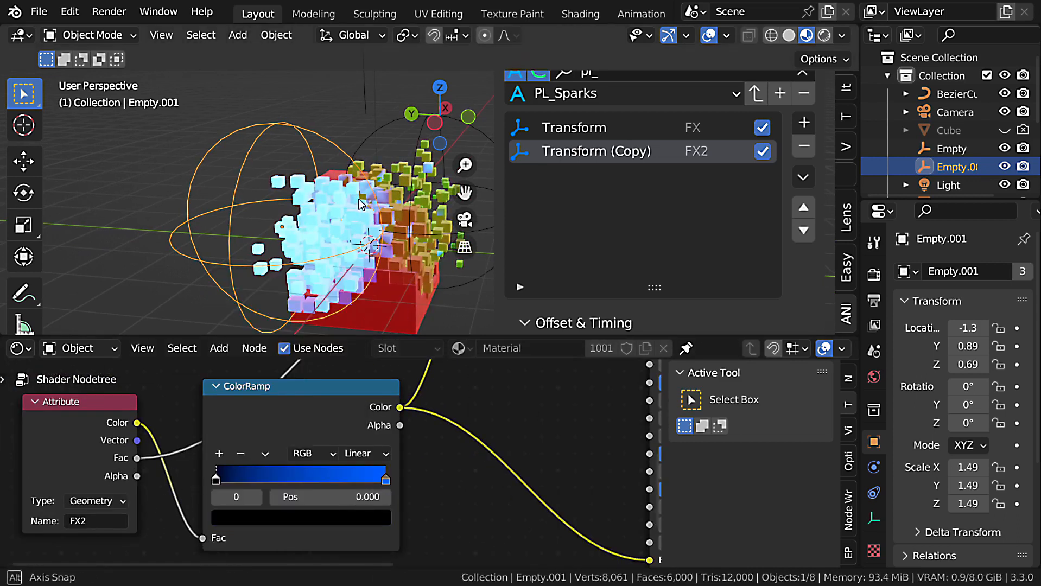
pyautogui.hotkey('ctrl', 'space')
pyautogui.scroll(4, 390, 350)
pyautogui.hotkey('ctrl', 'space')
pyautogui.moveTo(345, 240); pyautogui.dragTo(343, 244, button='middle')
pyautogui.press('g')
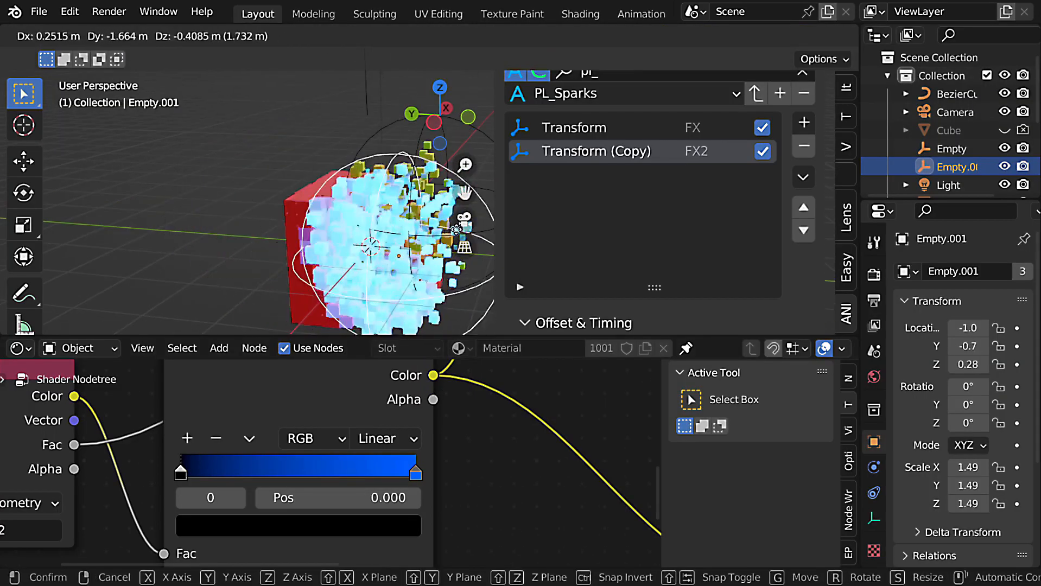
pyautogui.click(390, 234)
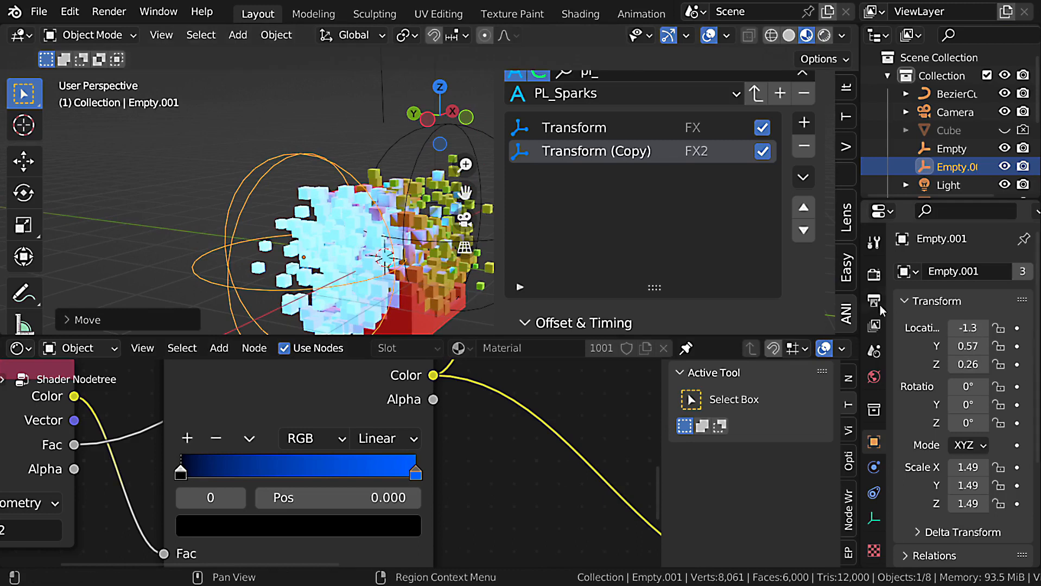
# Enable Bloom in the Eevee render settings and adjust the Principled BSDF's Emission Strength.
pyautogui.click(878, 280)
pyautogui.click(918, 422)
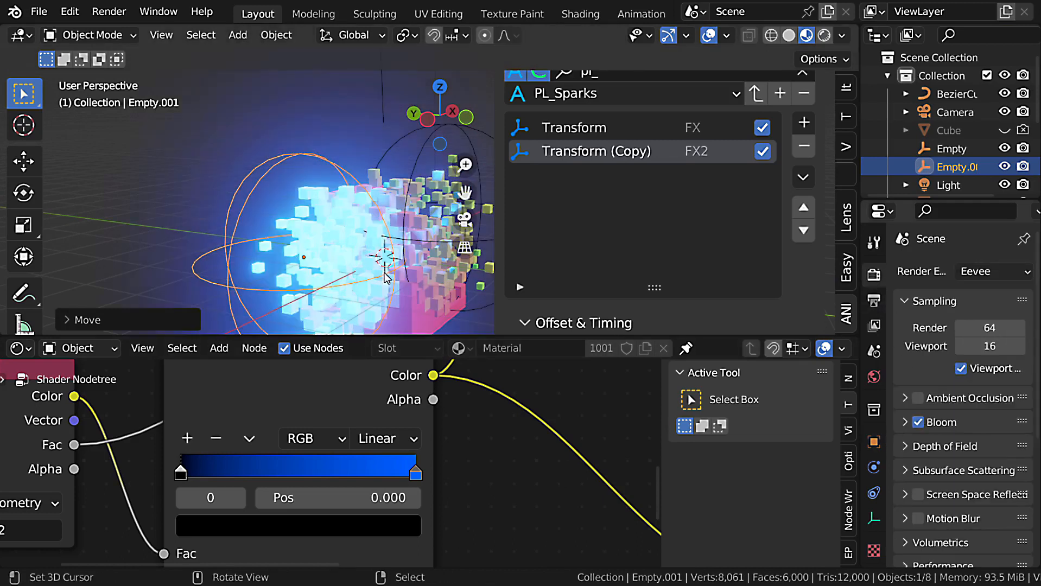
pyautogui.scroll(-5, 471, 483)
pyautogui.moveTo(562, 384); pyautogui.dragTo(227, 367, button='middle')
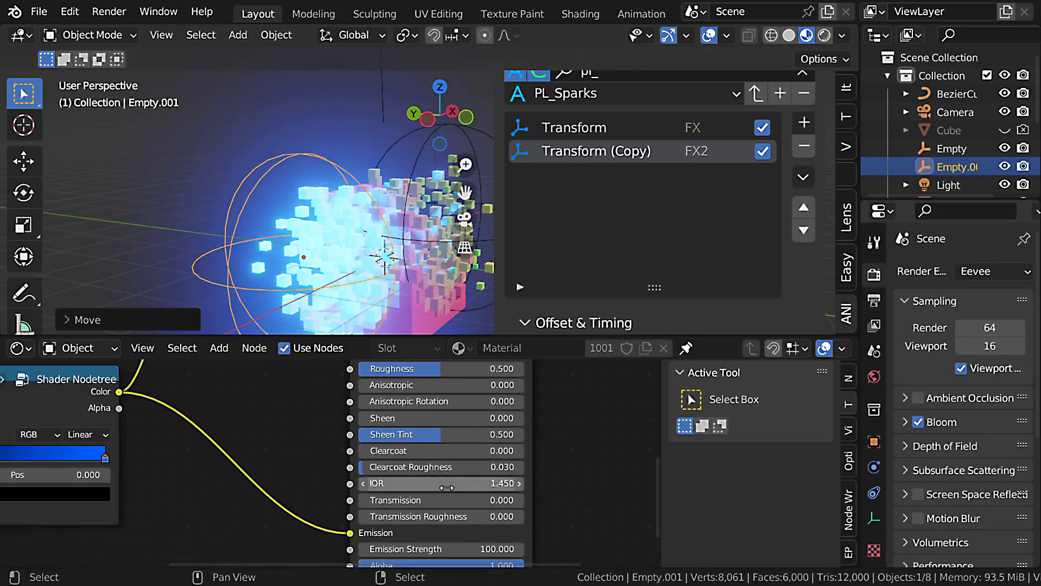
pyautogui.moveTo(473, 483); pyautogui.dragTo(478, 458, button='middle')
pyautogui.press('Return')
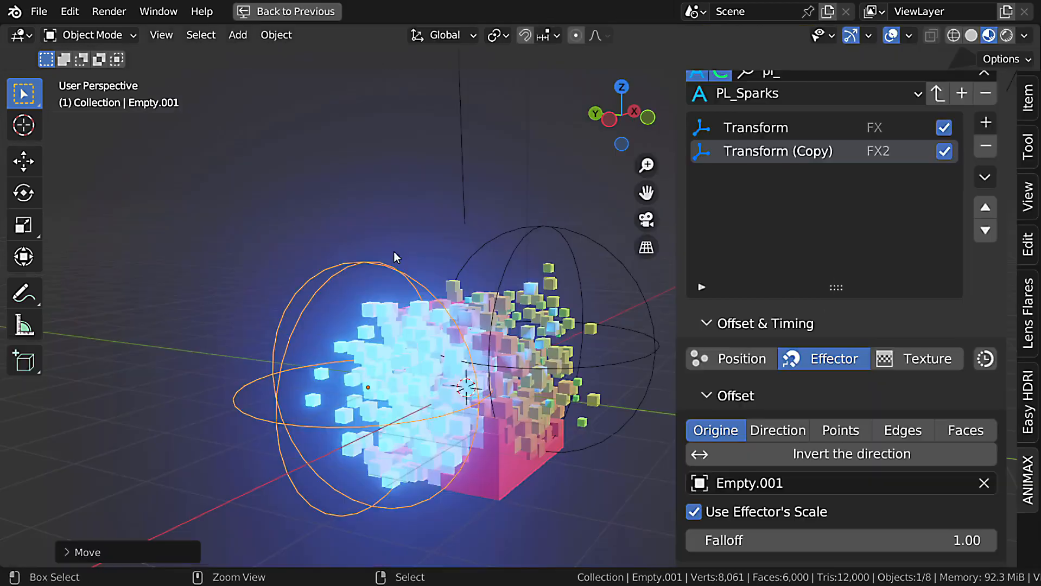
# Move the second effector Empty around the cube and scale it down.
pyautogui.hotkey('ctrl', 'space')
pyautogui.press('g')
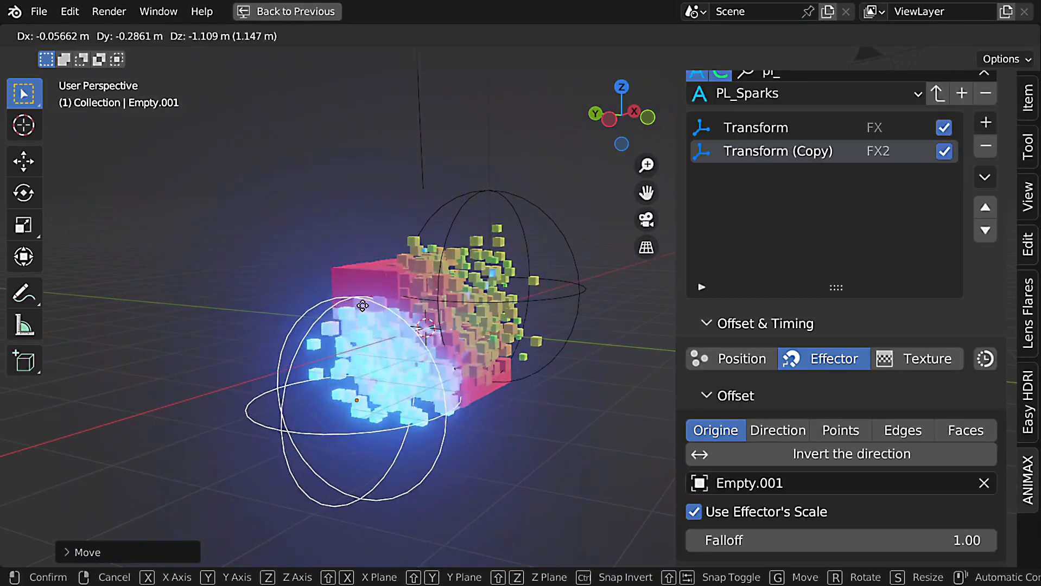
pyautogui.click(467, 348)
pyautogui.press('s')
pyautogui.click(478, 389)
pyautogui.moveTo(477, 389); pyautogui.dragTo(404, 423, button='middle')
pyautogui.press('g')
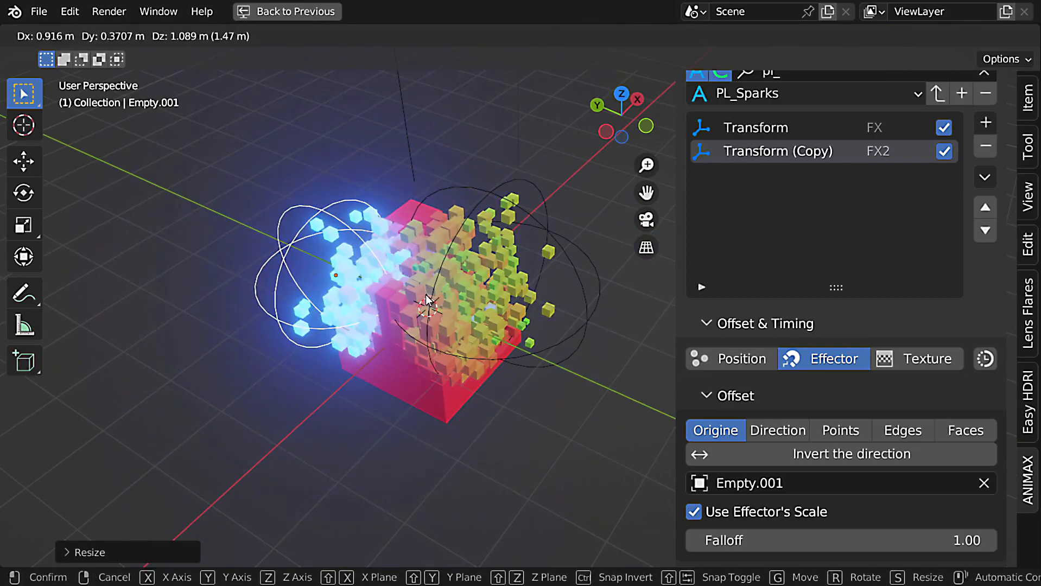